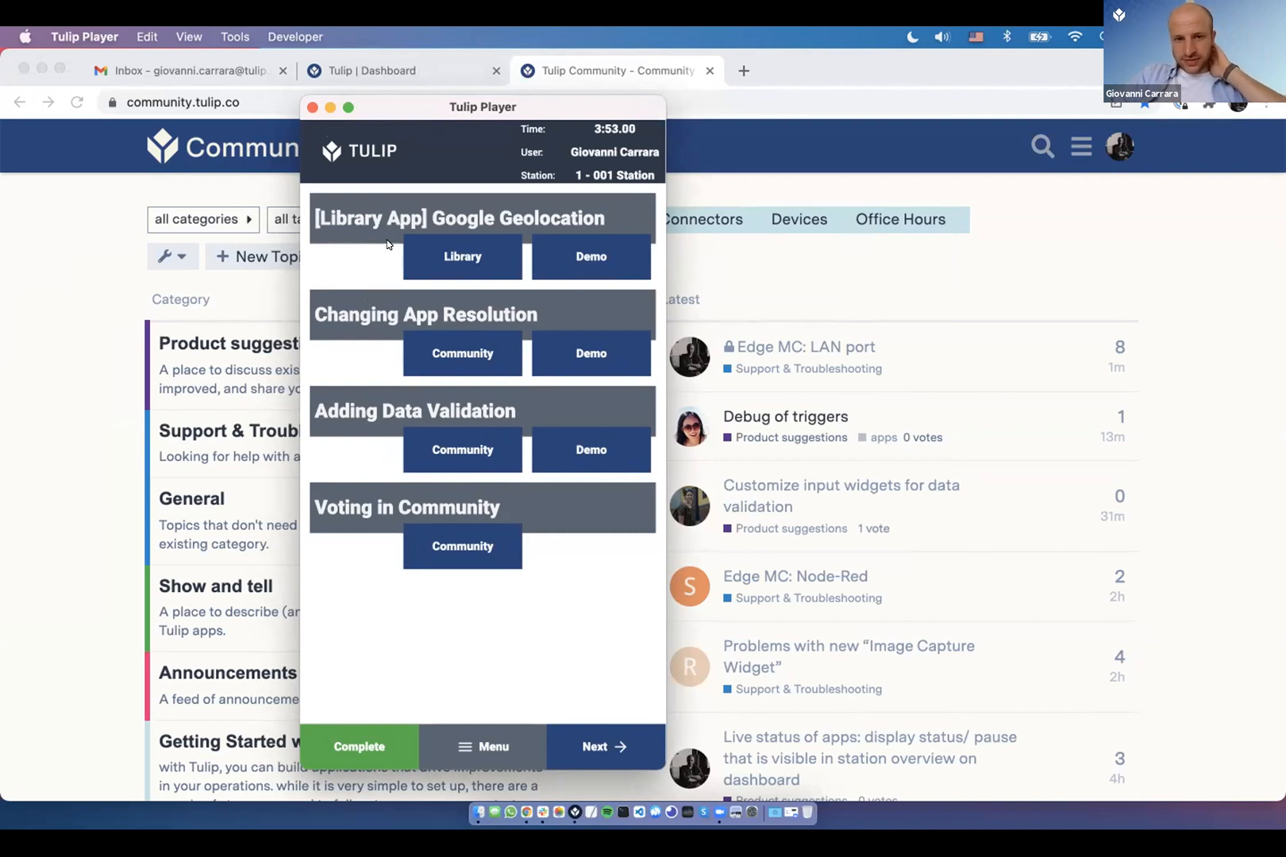
- Open the Google Geolocation Connector library page and start its embedded demo video
left_click(433, 259)
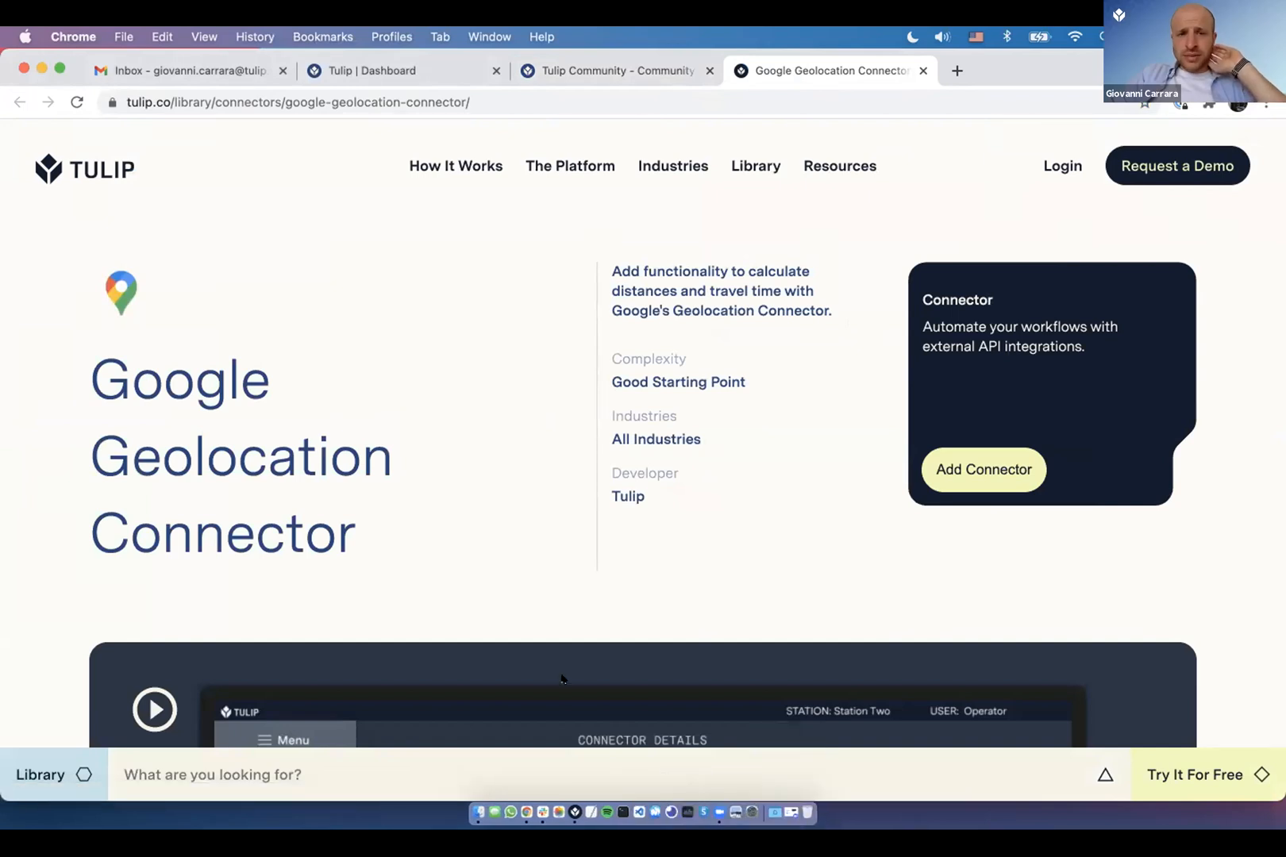
scroll(493, 583, "down", 5)
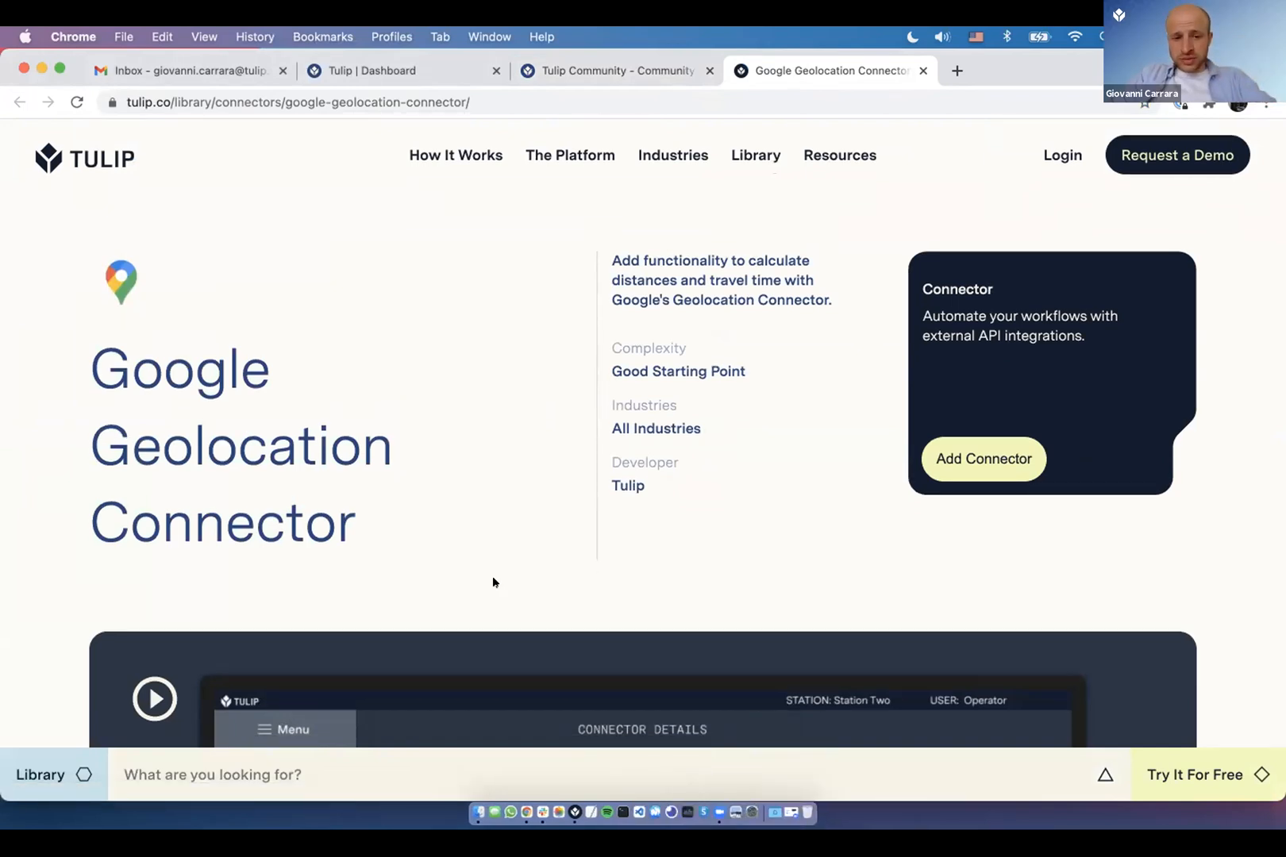
left_click(331, 532)
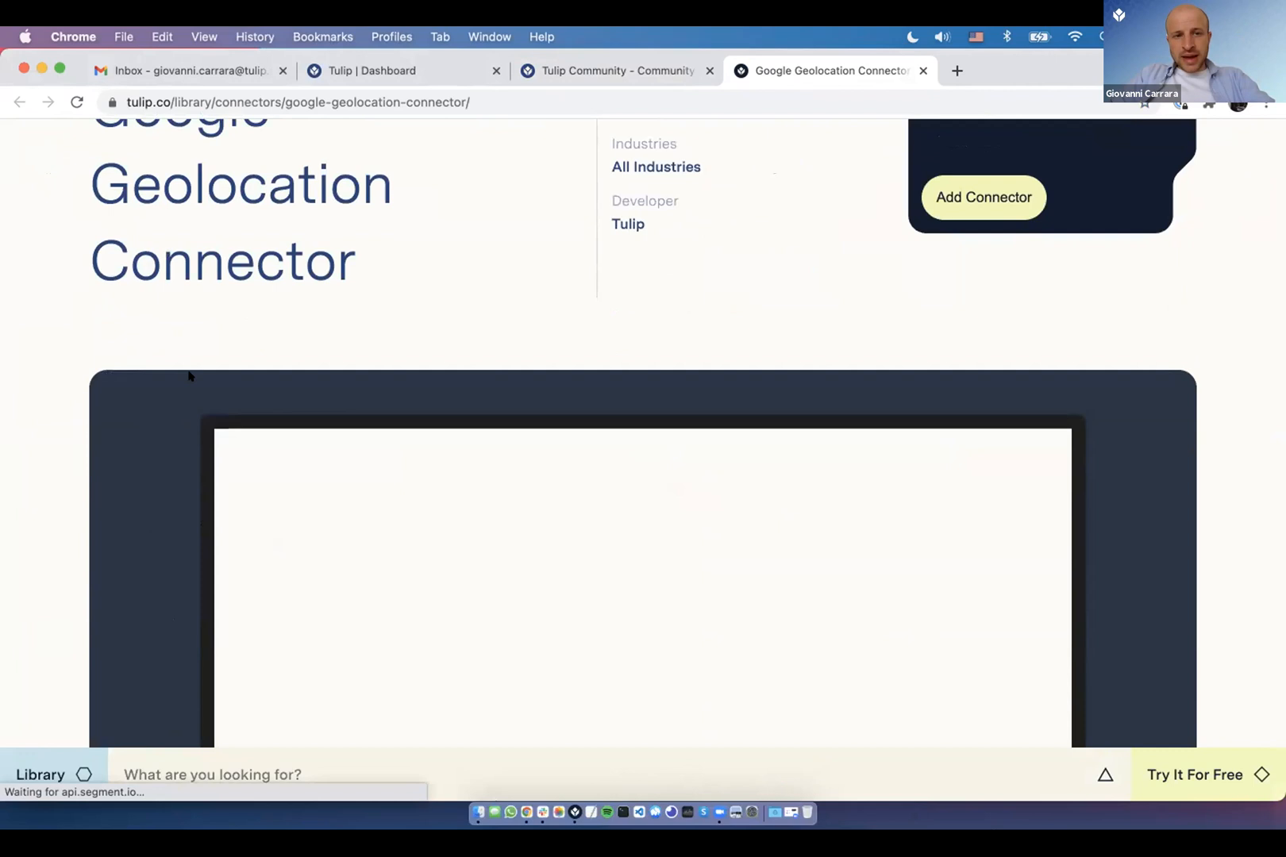
scroll(188, 375, "up", 2)
left_click_drag(95, 163, 161, 287)
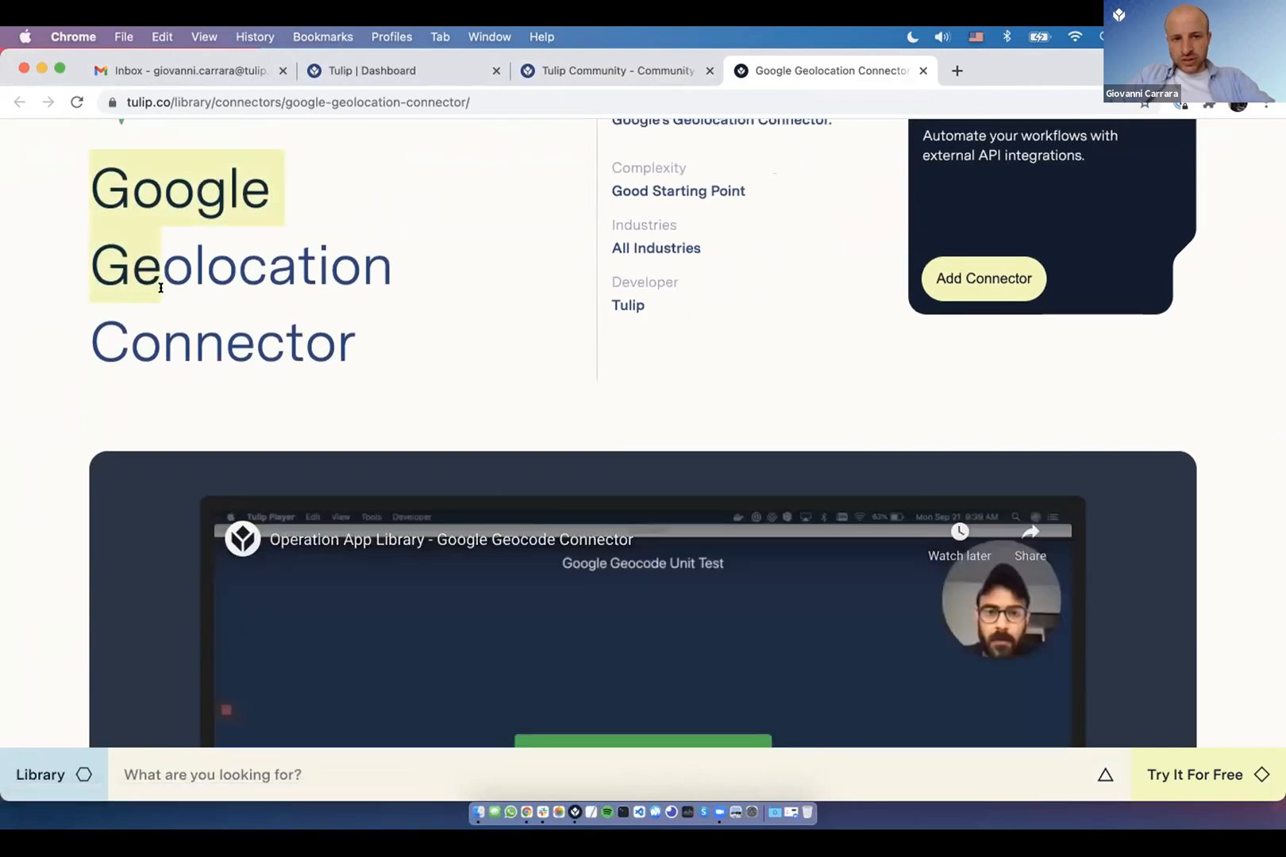
scroll(162, 359, "down", 7)
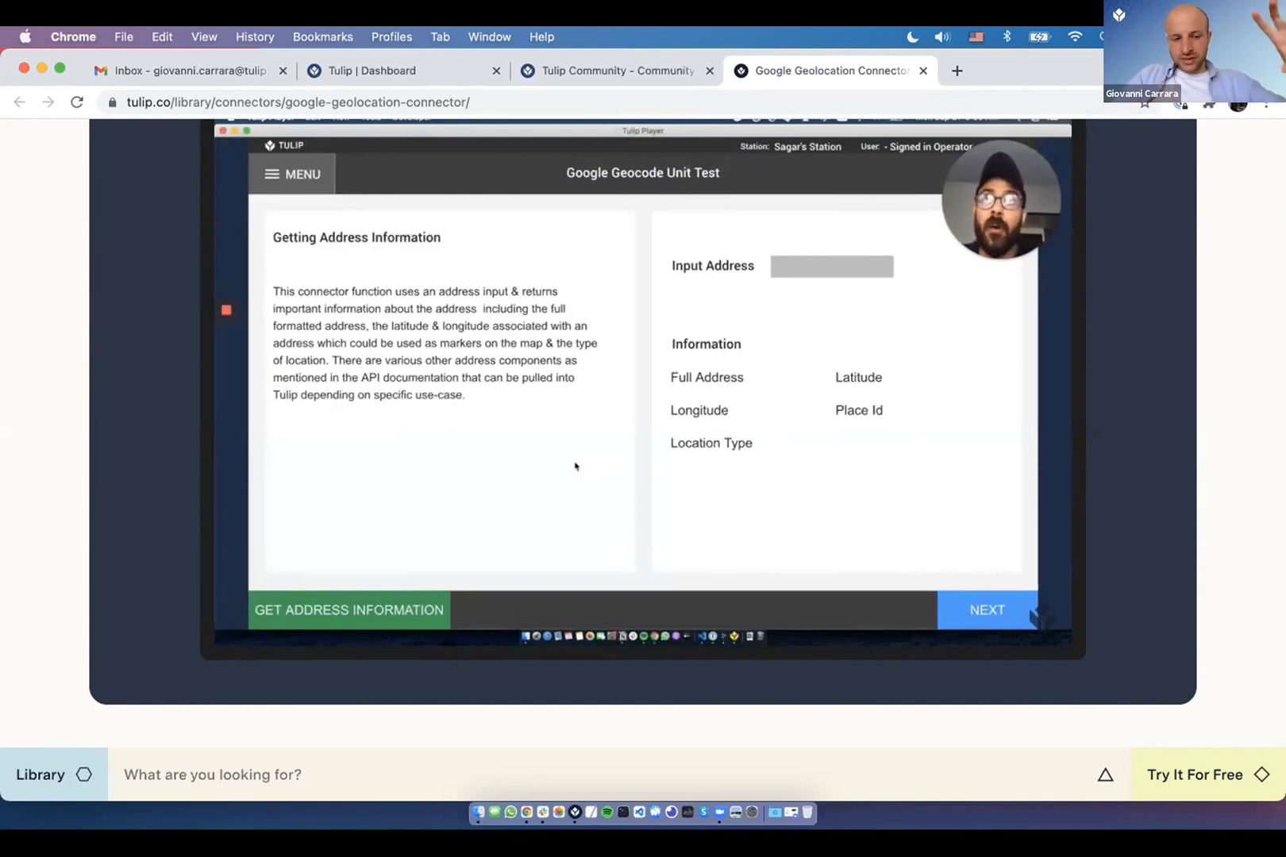
- Skip the demo video ahead to the address results, then launch the Google Geolocation demo app
mouse_move(327, 419)
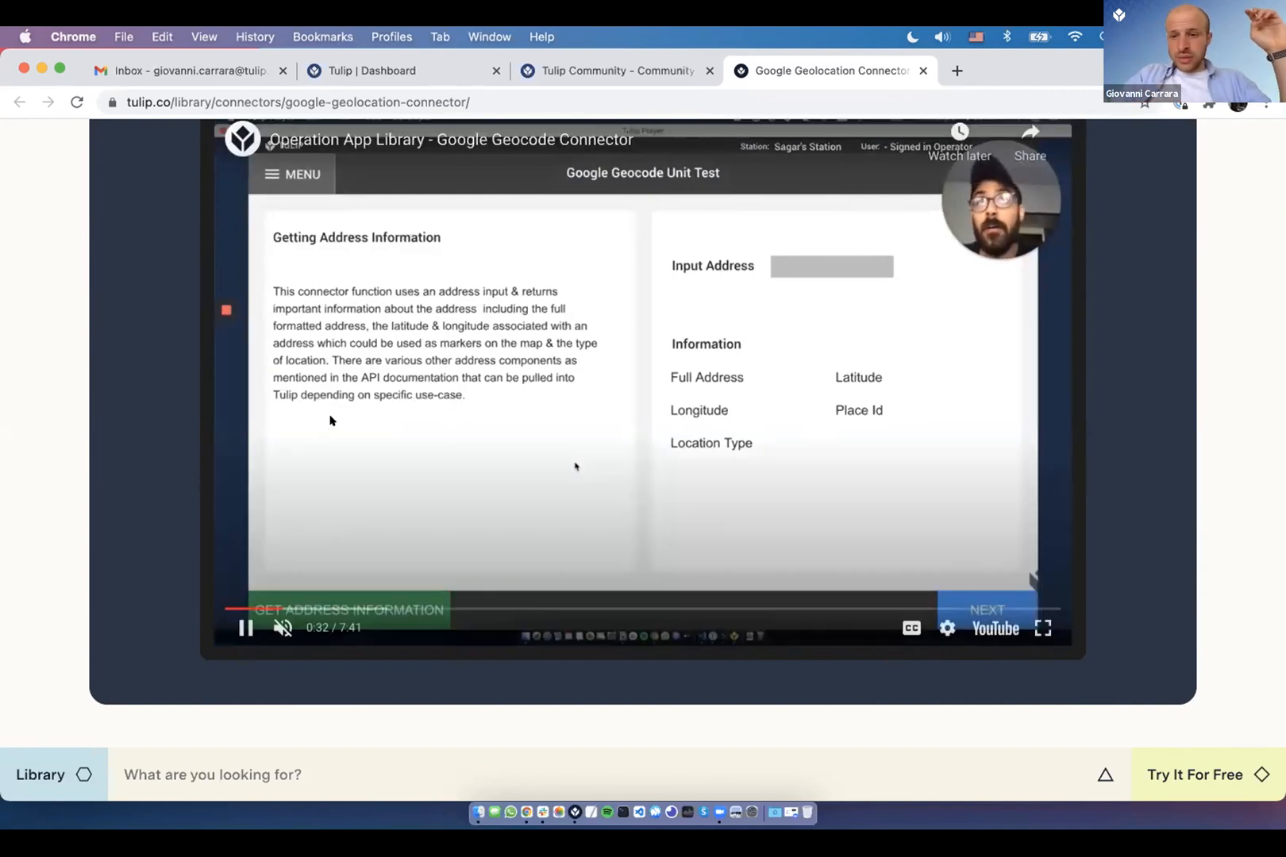
left_click(361, 606)
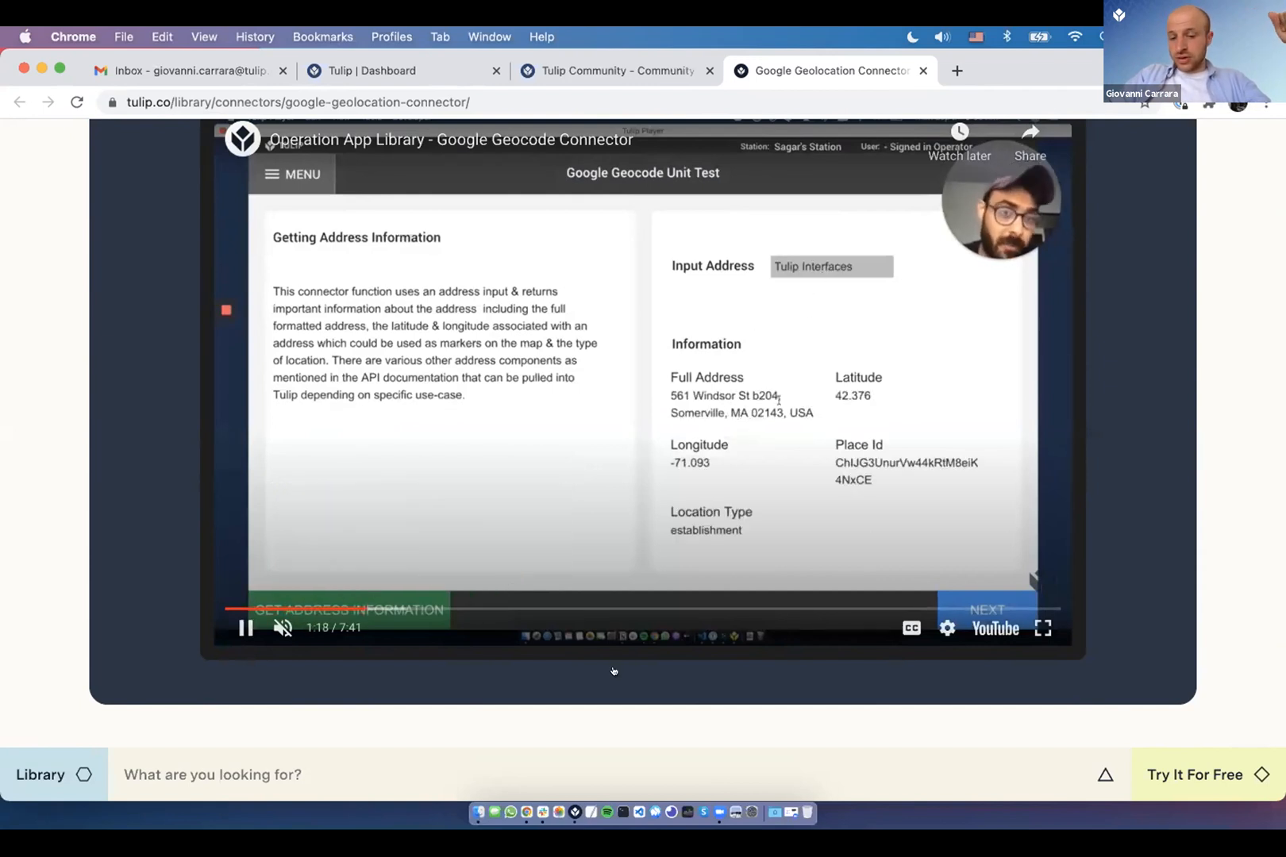
left_click(578, 810)
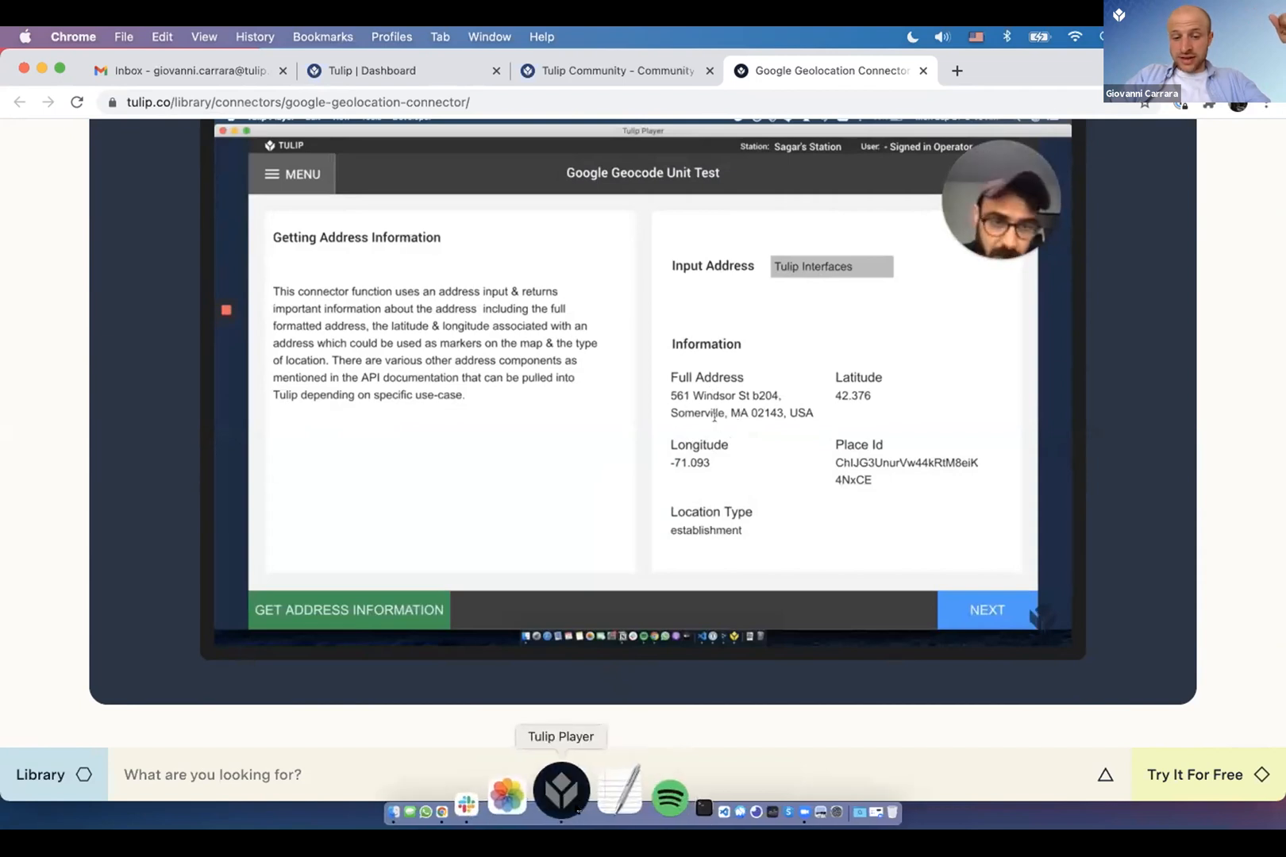
left_click(575, 261)
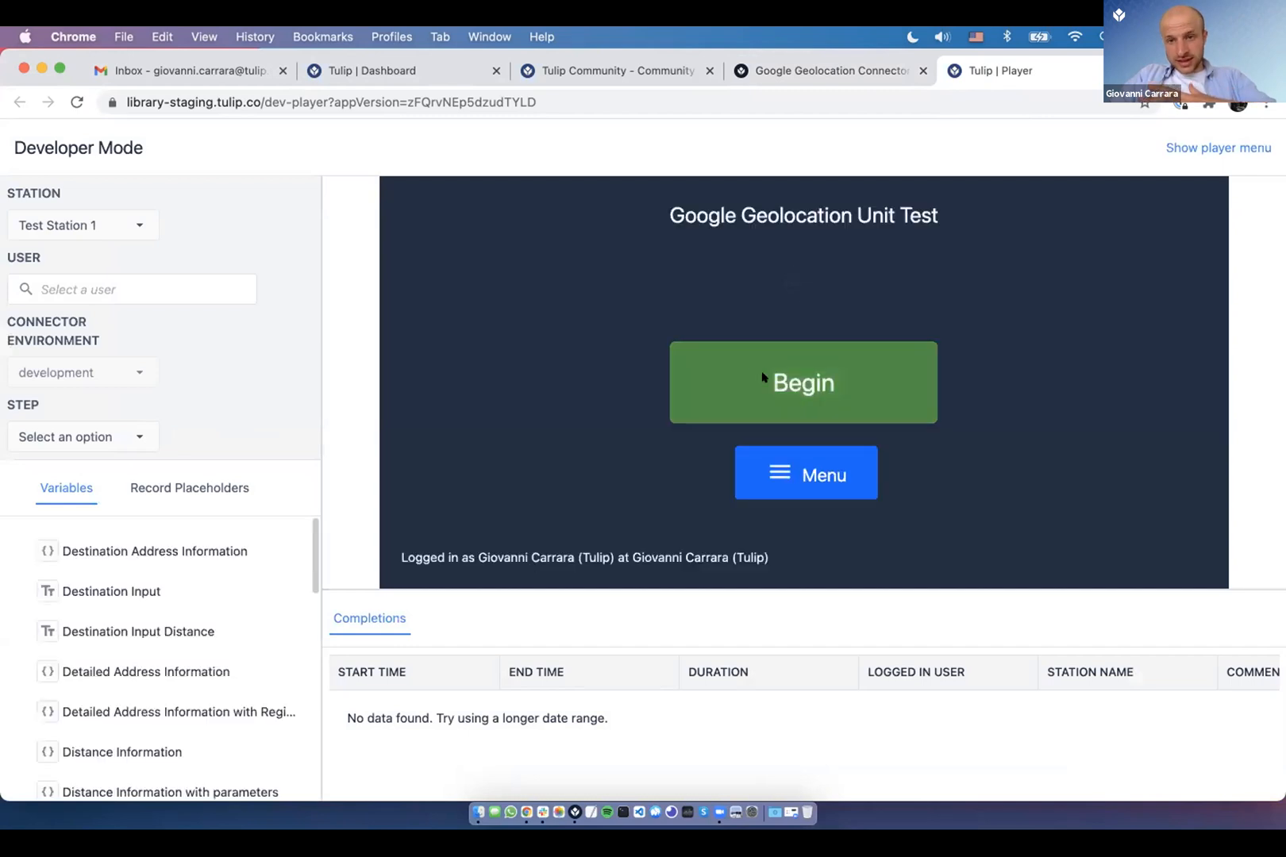
- Begin the unit test and look up '561 Windsor St. Somerville' with Get Address Information
left_click(762, 378)
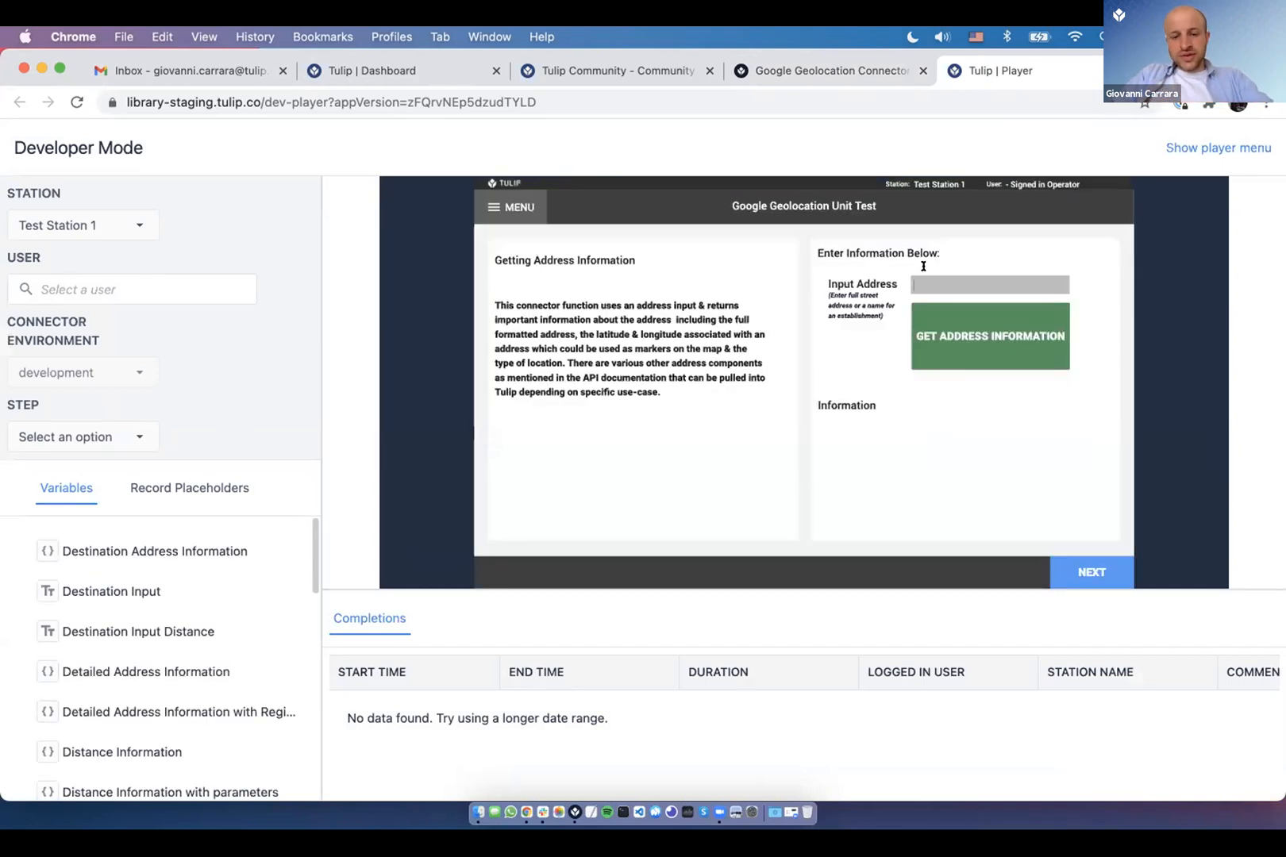
type("561 Windsor St.")
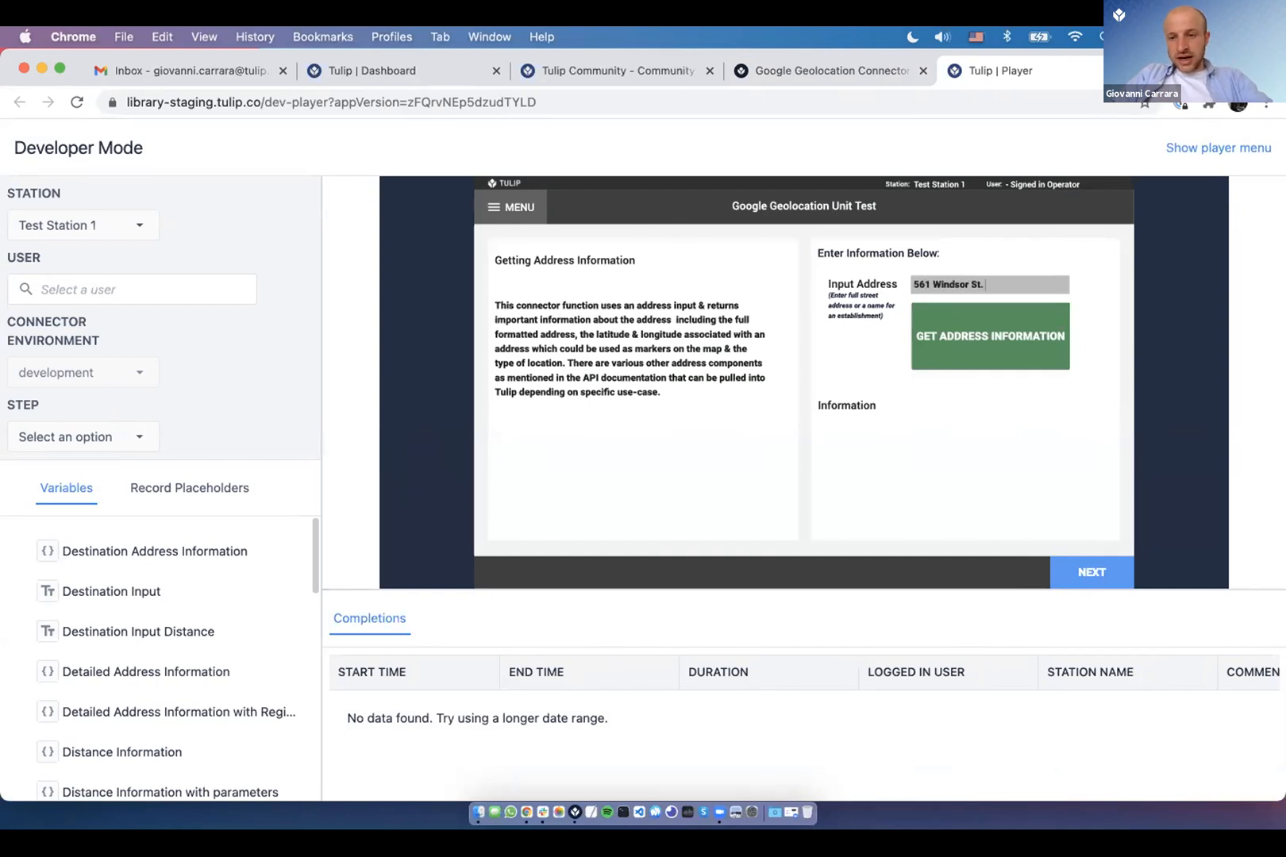
type(" Somm")
type("er")
key("BackSpace")
key("BackSpace")
type("mer")
key("BackSpace")
key("BackSpace")
key("BackSpace")
type("erville")
left_click(940, 349)
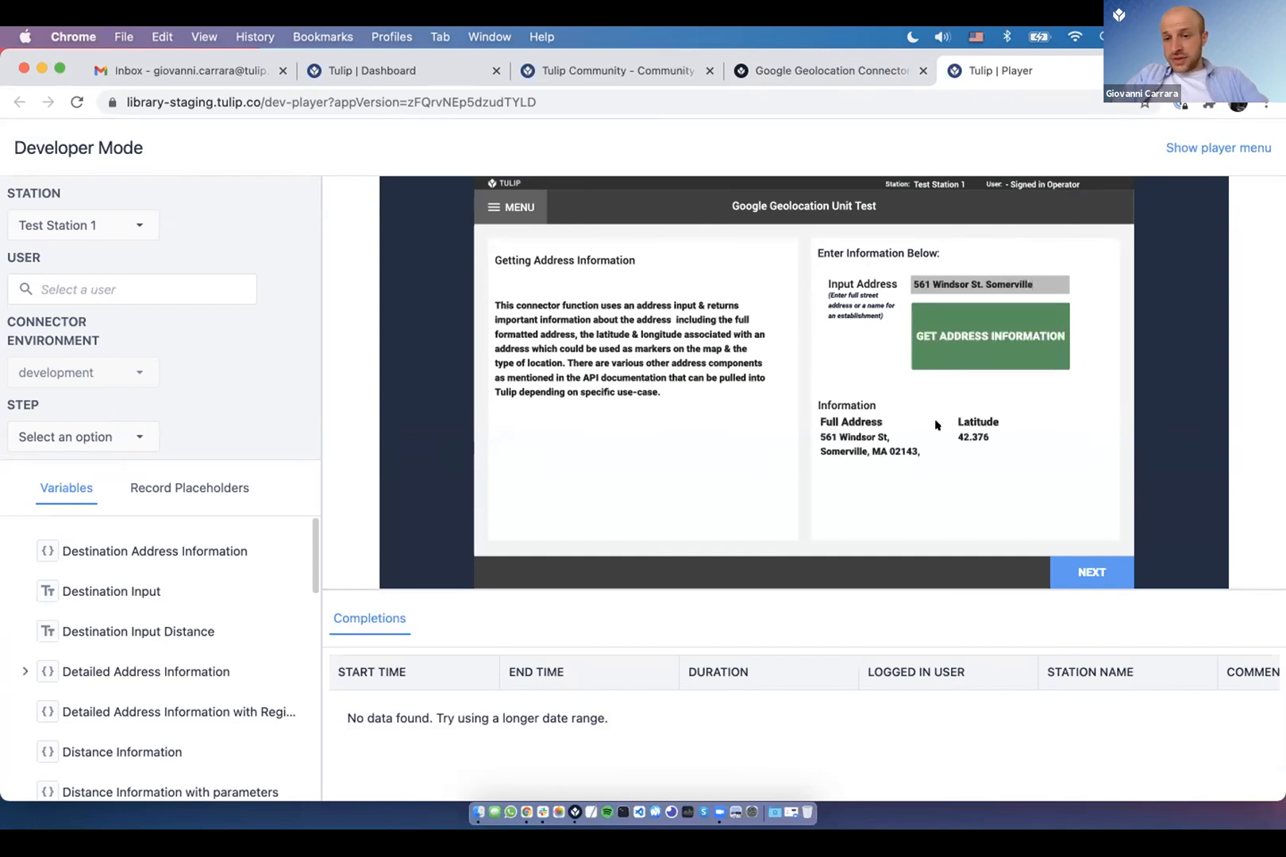
- Select the returned full address text
triple_click(902, 466)
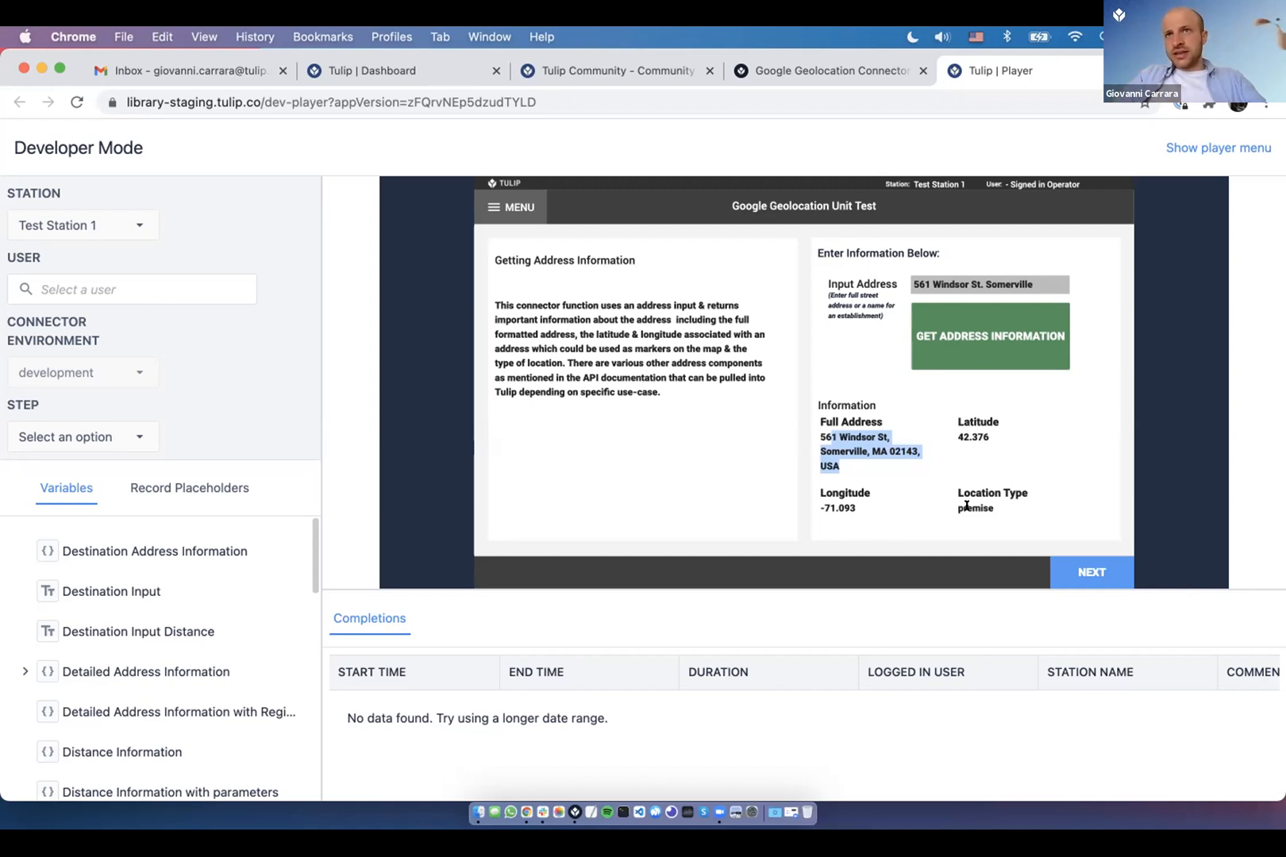
left_click(810, 428)
mouse_move(817, 414)
left_mouse_down()
mouse_move(851, 457)
mouse_move(818, 443)
mouse_move(825, 429)
left_mouse_up()
left_click(850, 459)
left_click(919, 473)
- Advance to the Reverse Geocoding step and reverse-geocode the entered coordinates, retrying with longitude 2
left_click(1095, 578)
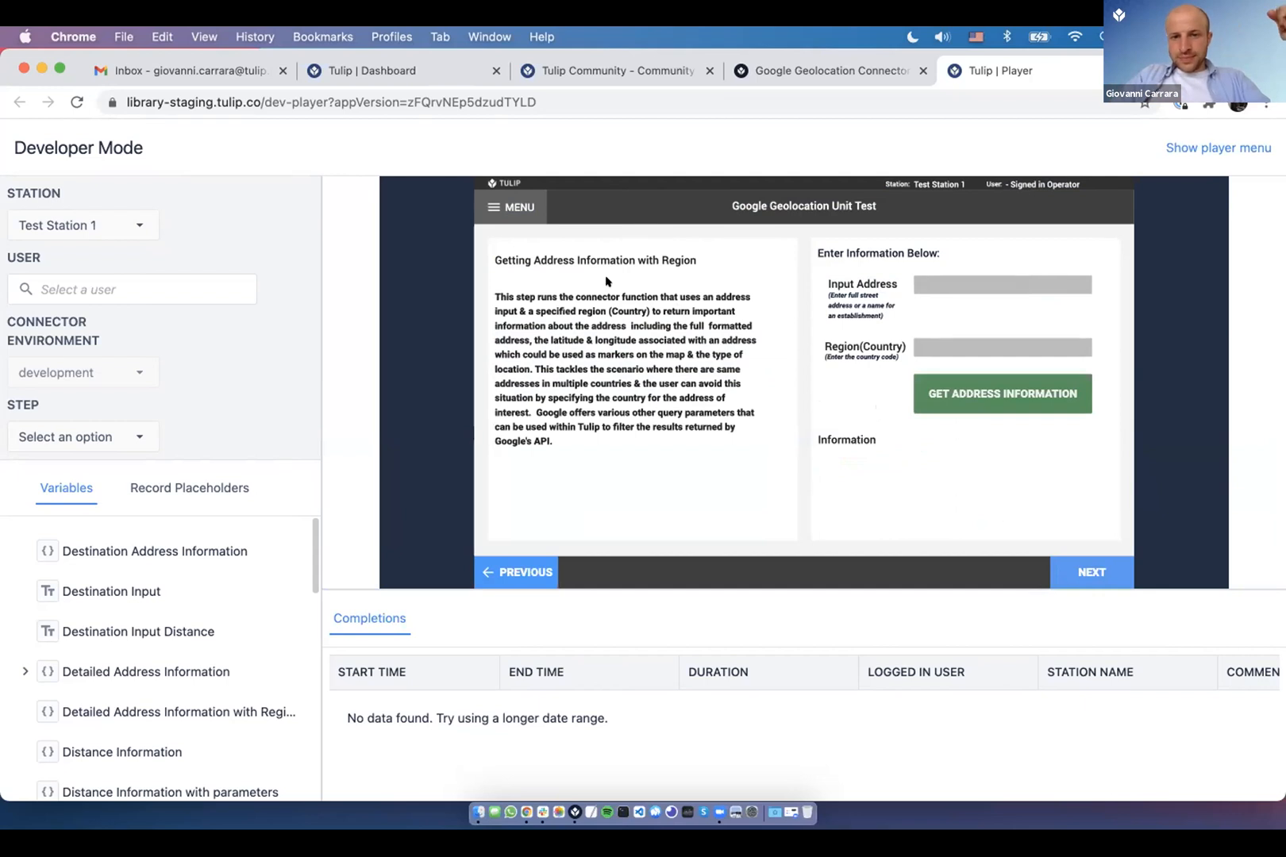
left_click(1101, 572)
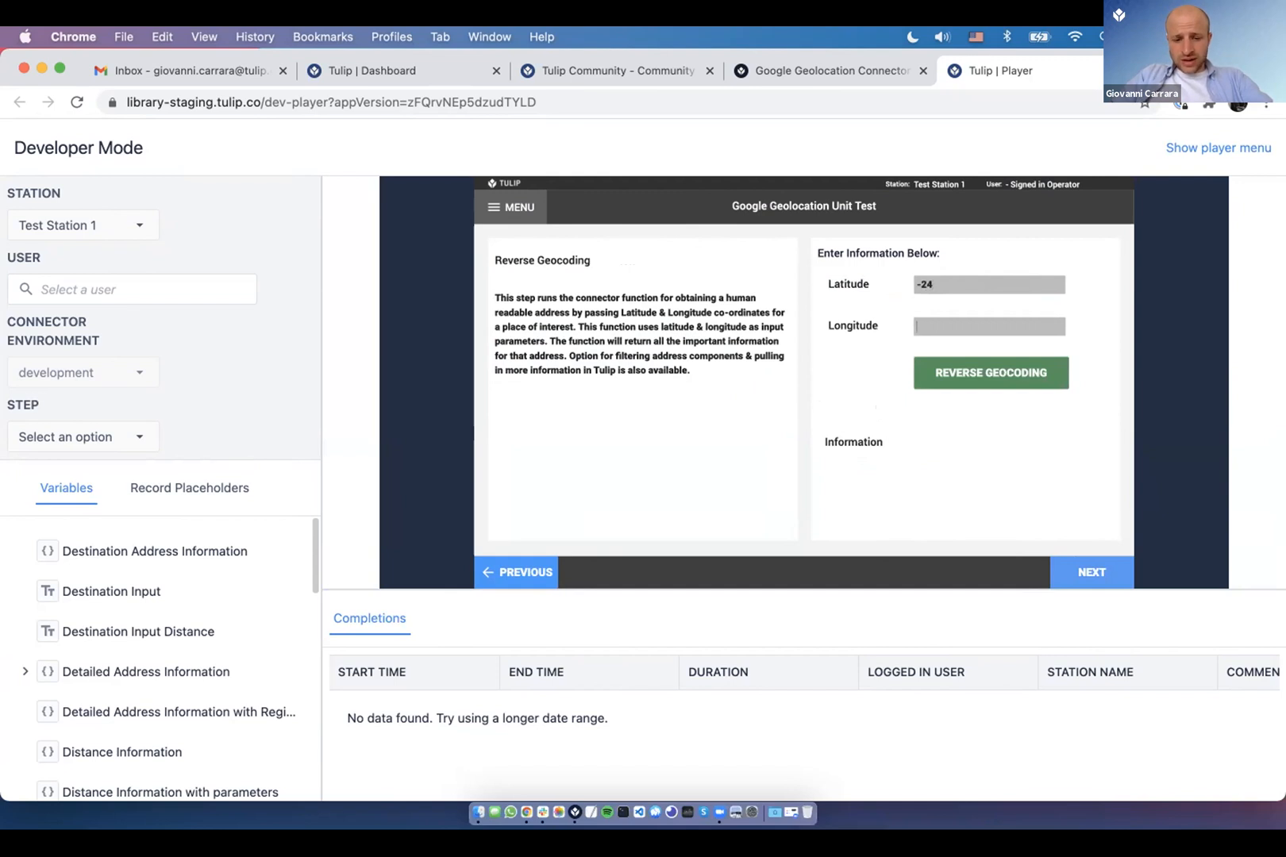
type("36")
left_click(992, 371)
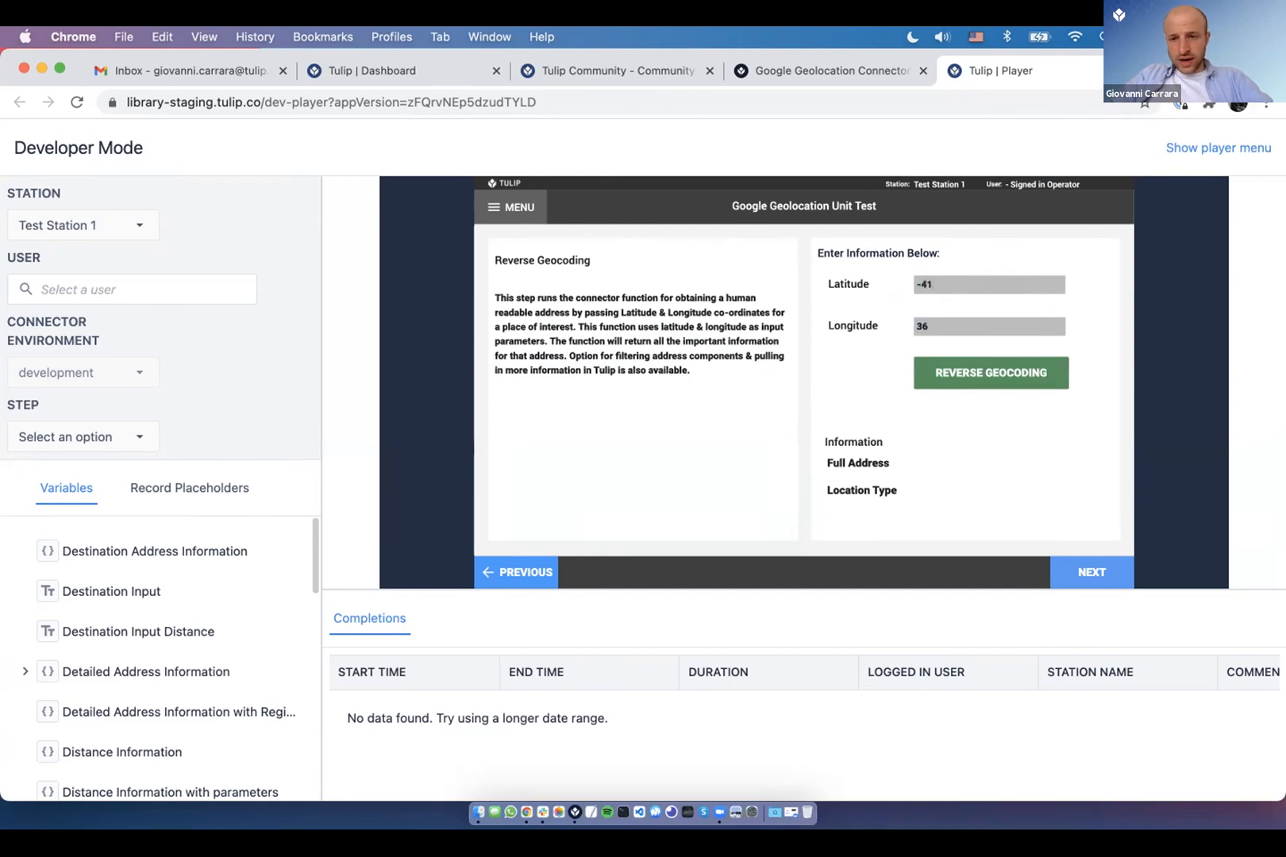
key("BackSpace")
key("BackSpace")
type("2")
left_click(1015, 378)
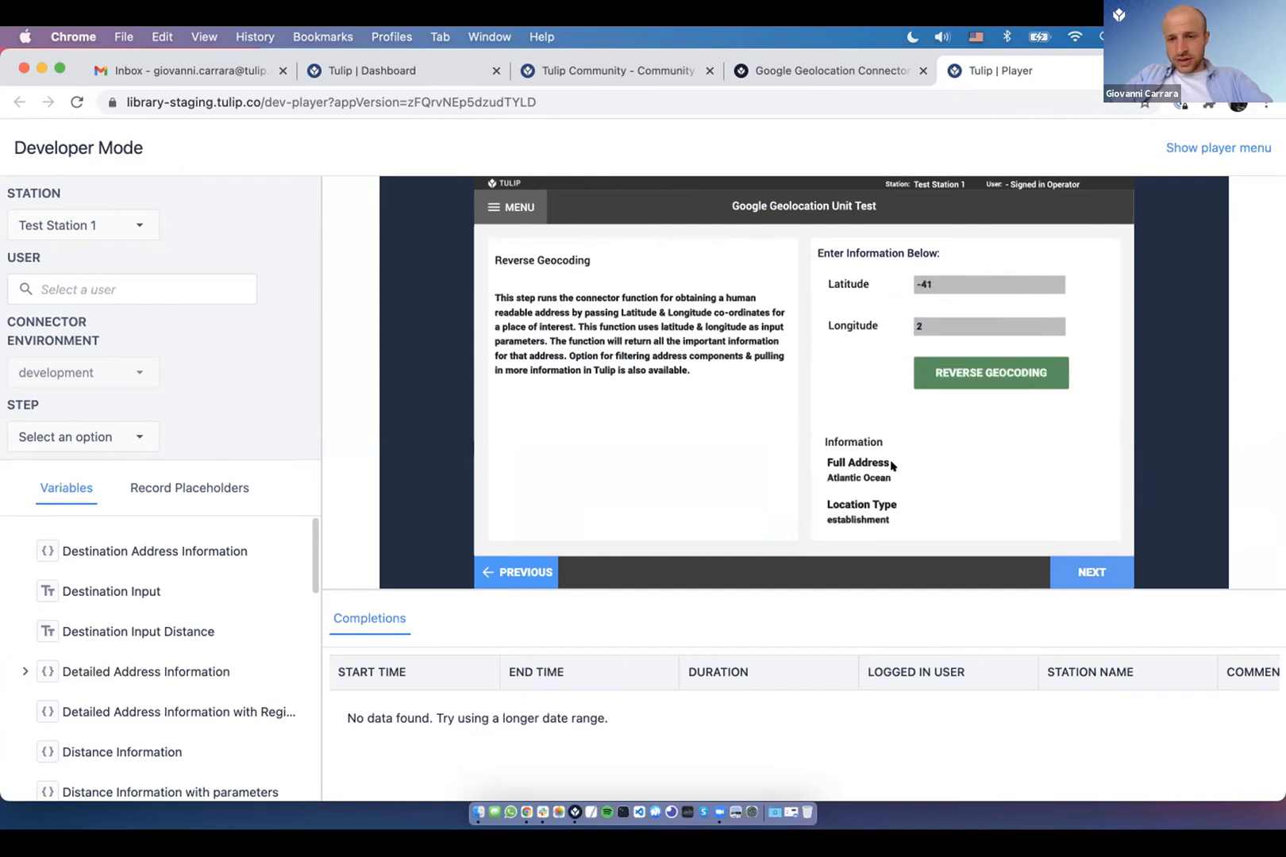
- Select the Atlantic Ocean result and its establishment location type
left_click_drag(838, 475, 863, 507)
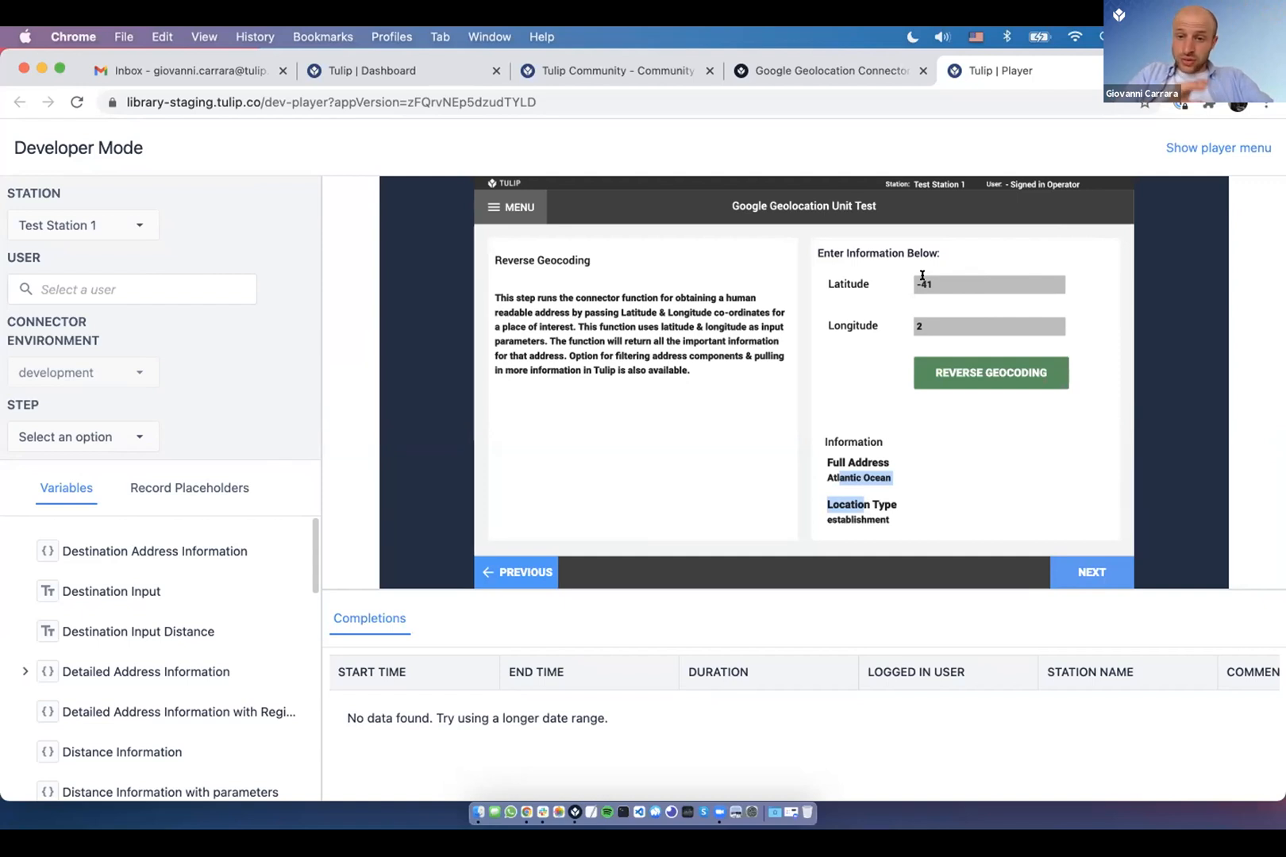
double_click(864, 509)
triple_click(857, 478)
triple_click(908, 487)
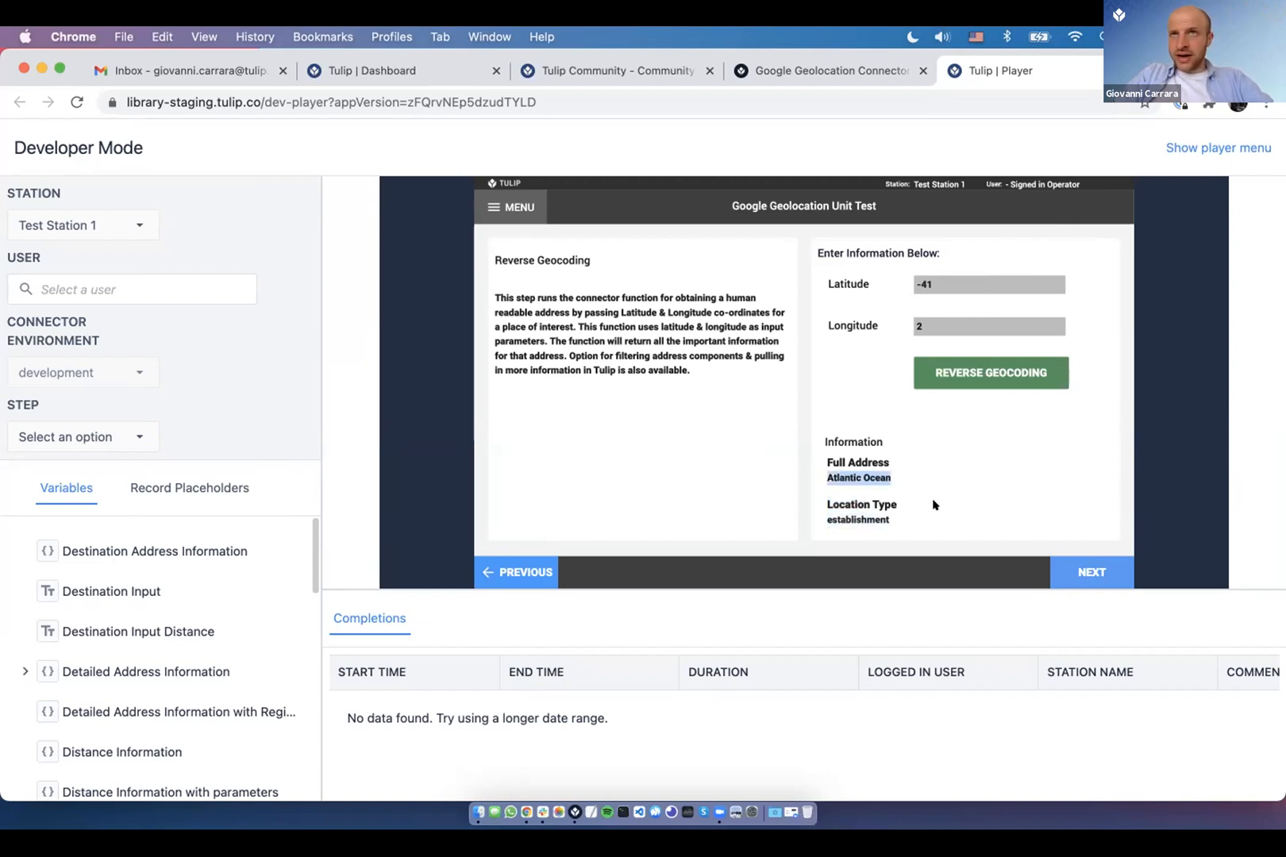
- Copy latitude 42.376 from the first address lookup and return to Reverse Geocoding
left_click(535, 565)
left_click(535, 566)
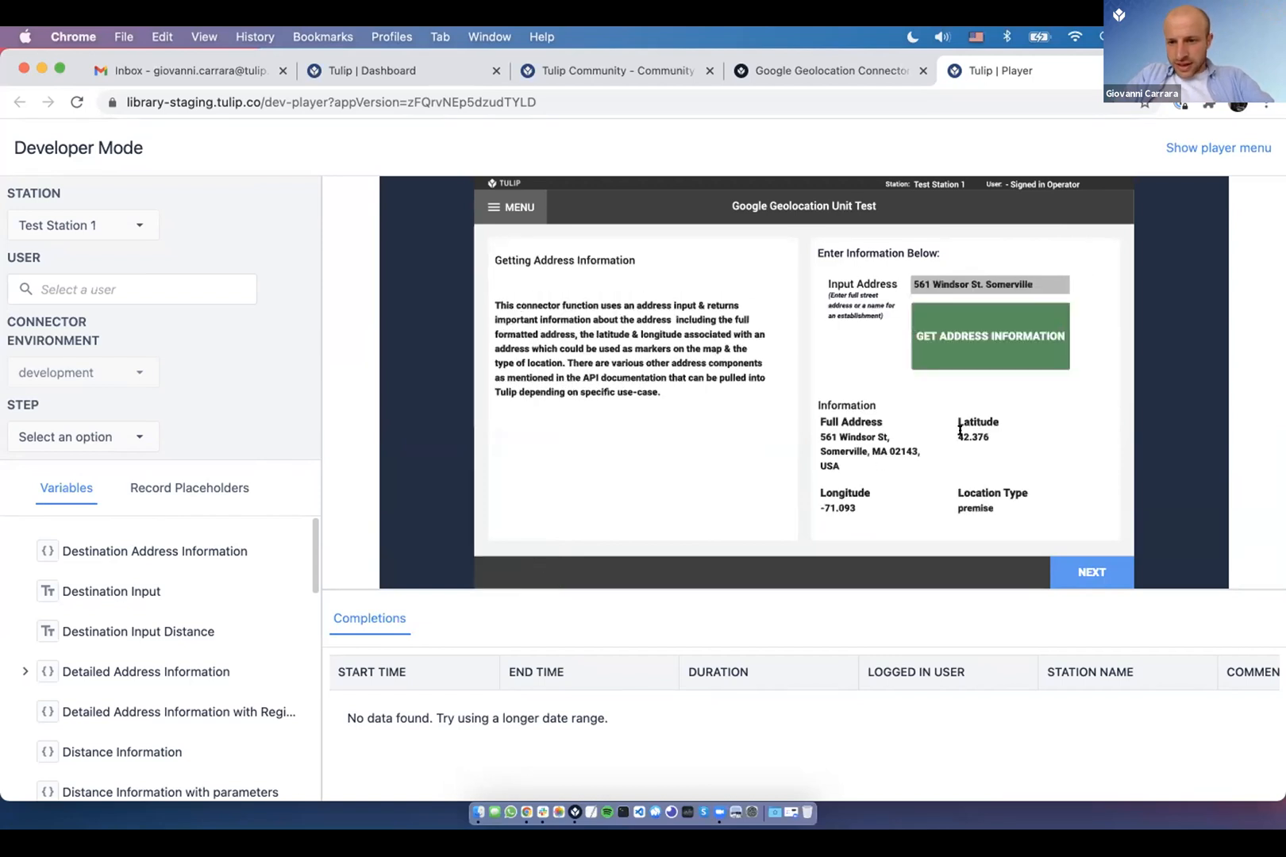
double_click(987, 437)
key("super+c")
left_click(1090, 572)
left_click(1082, 575)
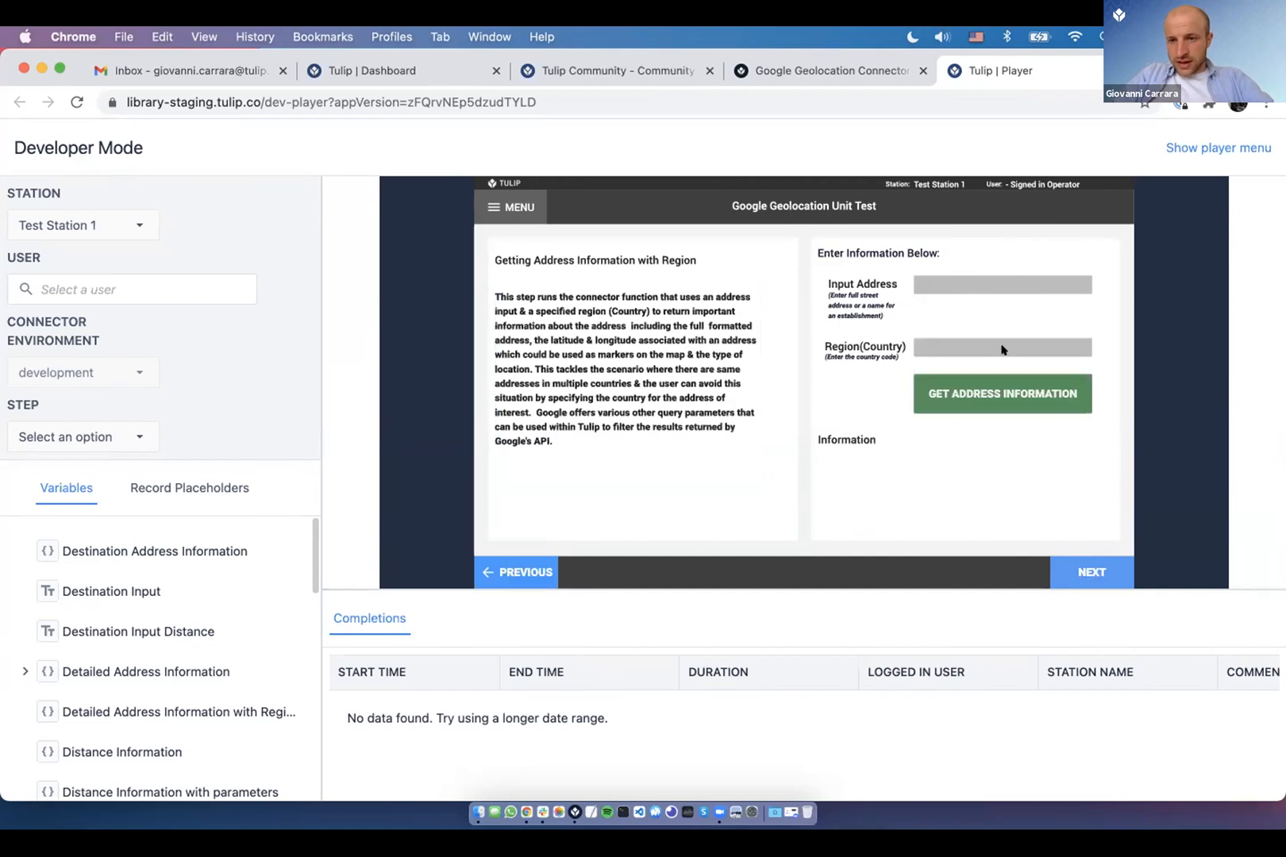
- Reverse-geocode latitude 42.376, longitude -71 to Winthrop, then advance to the filters step
key("super+v")
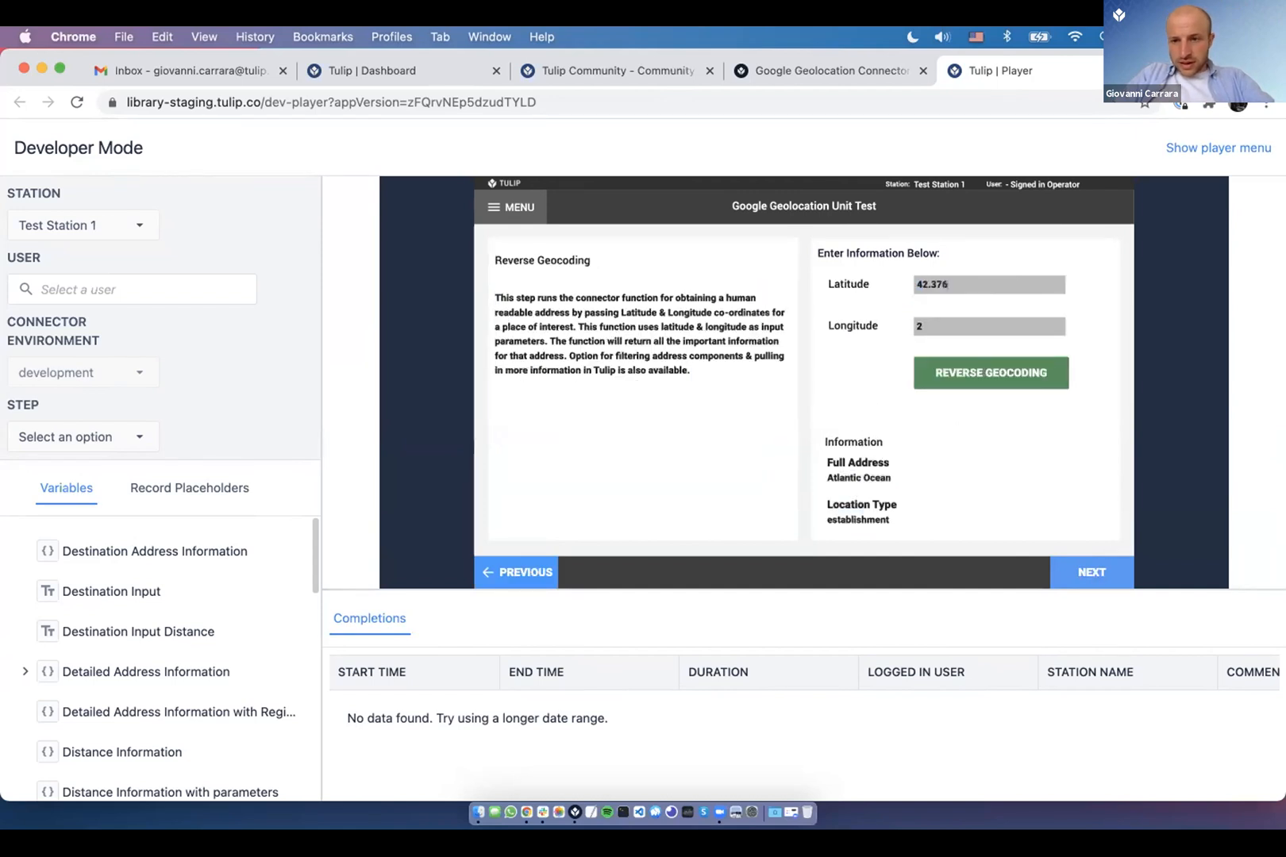
key("BackSpace")
type("-71")
left_click(976, 373)
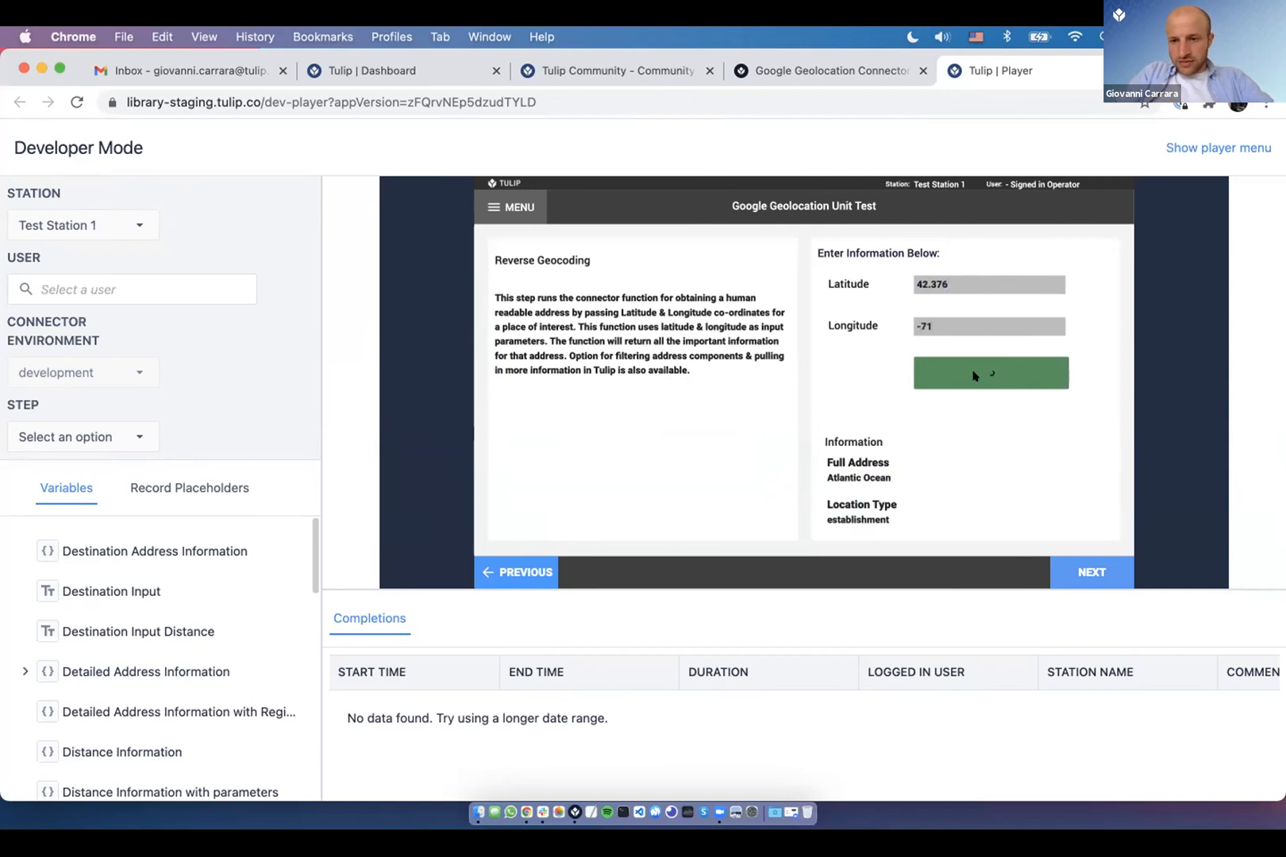
double_click(881, 475)
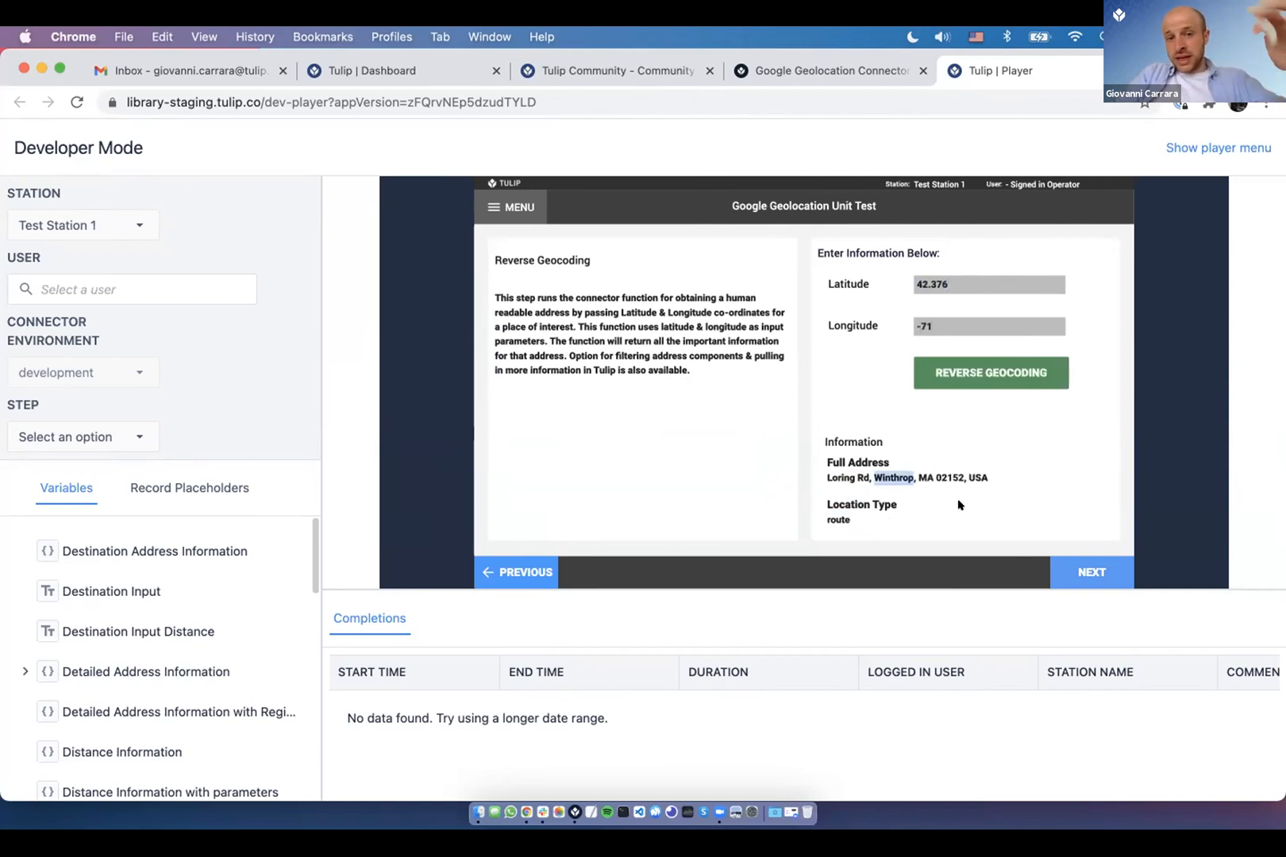
left_click(1095, 569)
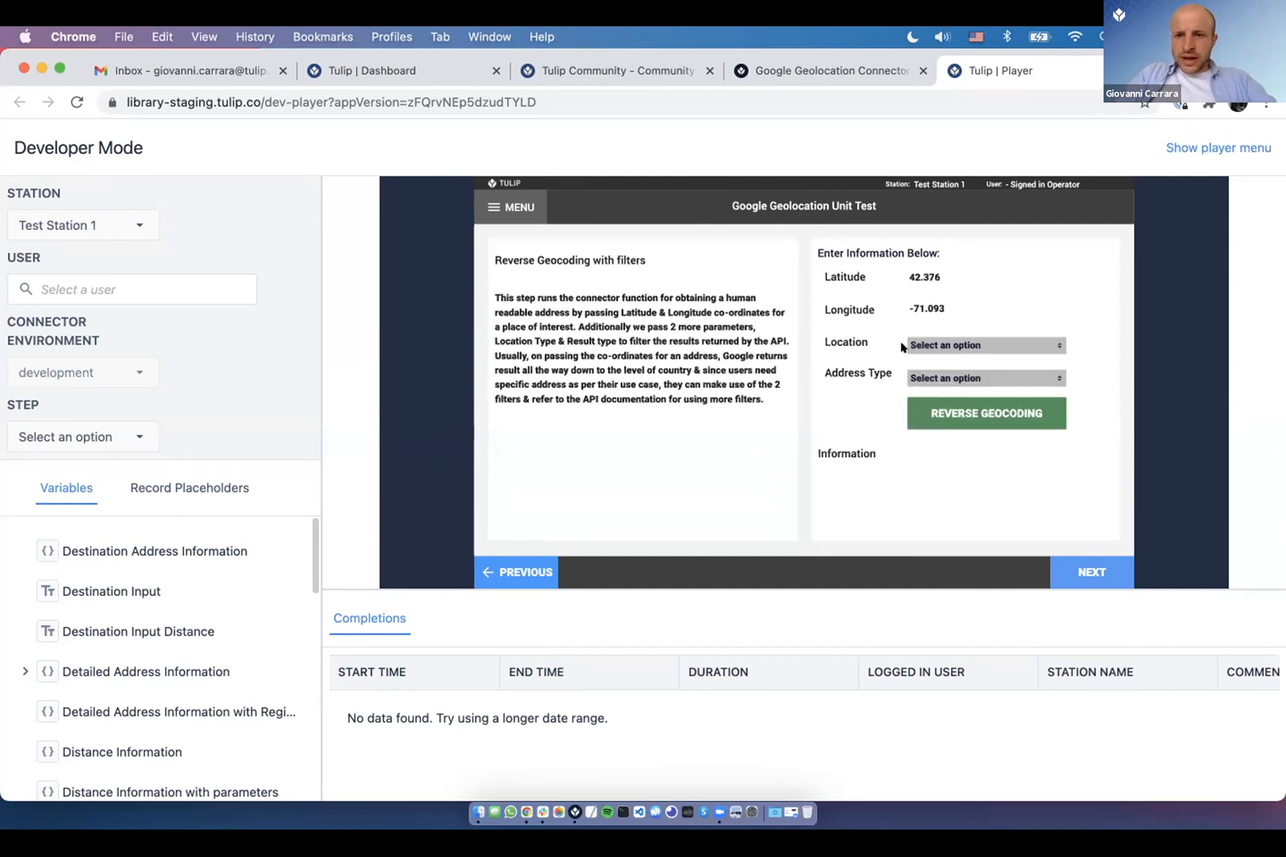
- Get the metric distance and duration from Boston to 'new york, ny'
left_click(1070, 581)
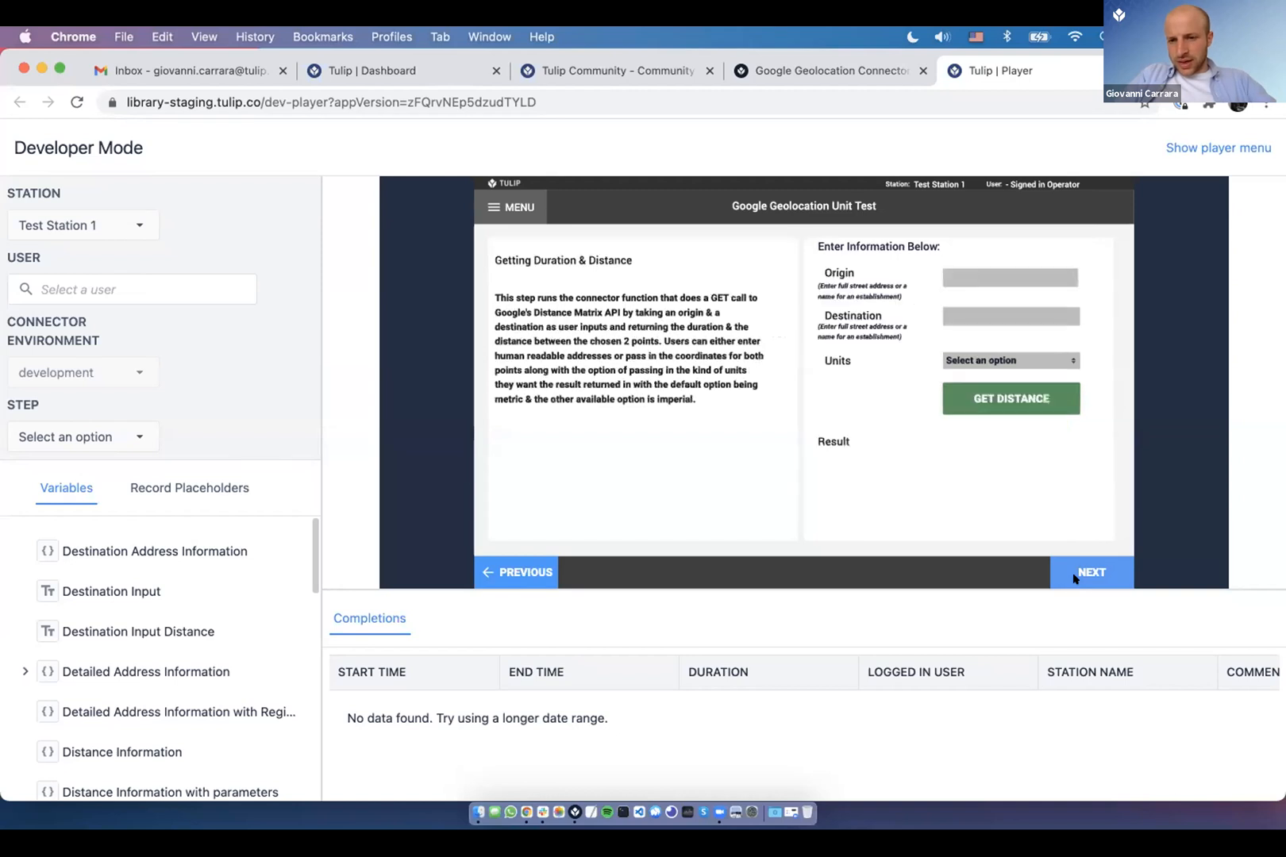
left_click(953, 270)
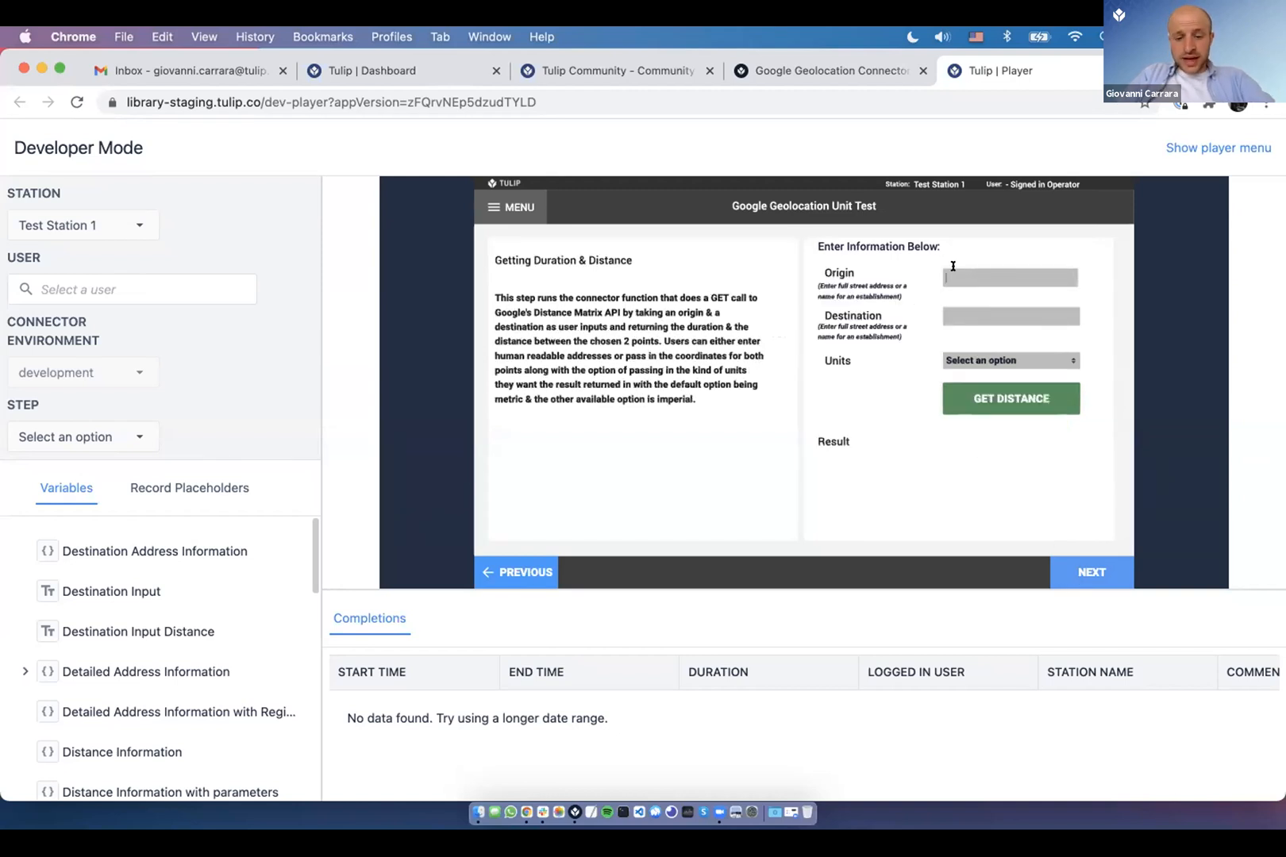
type("boston,")
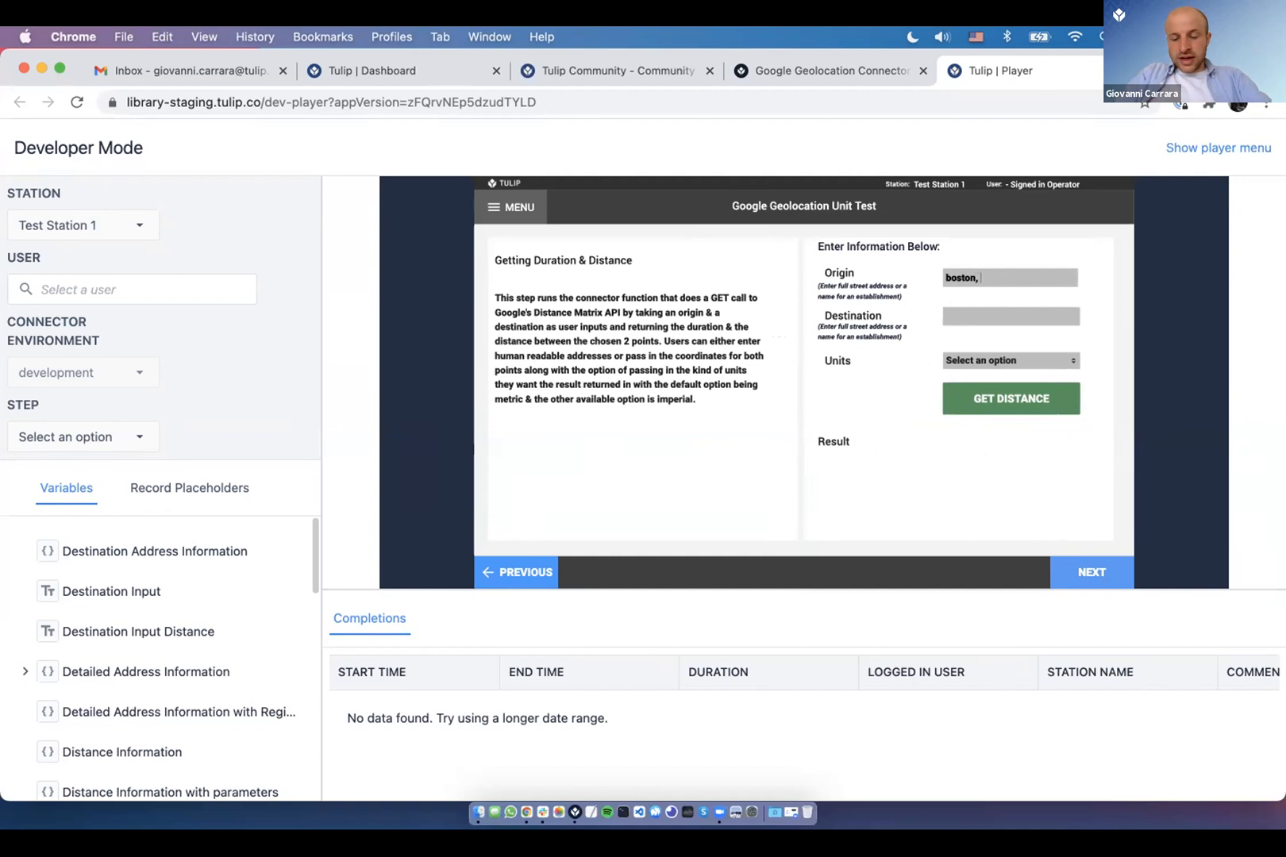
type("new")
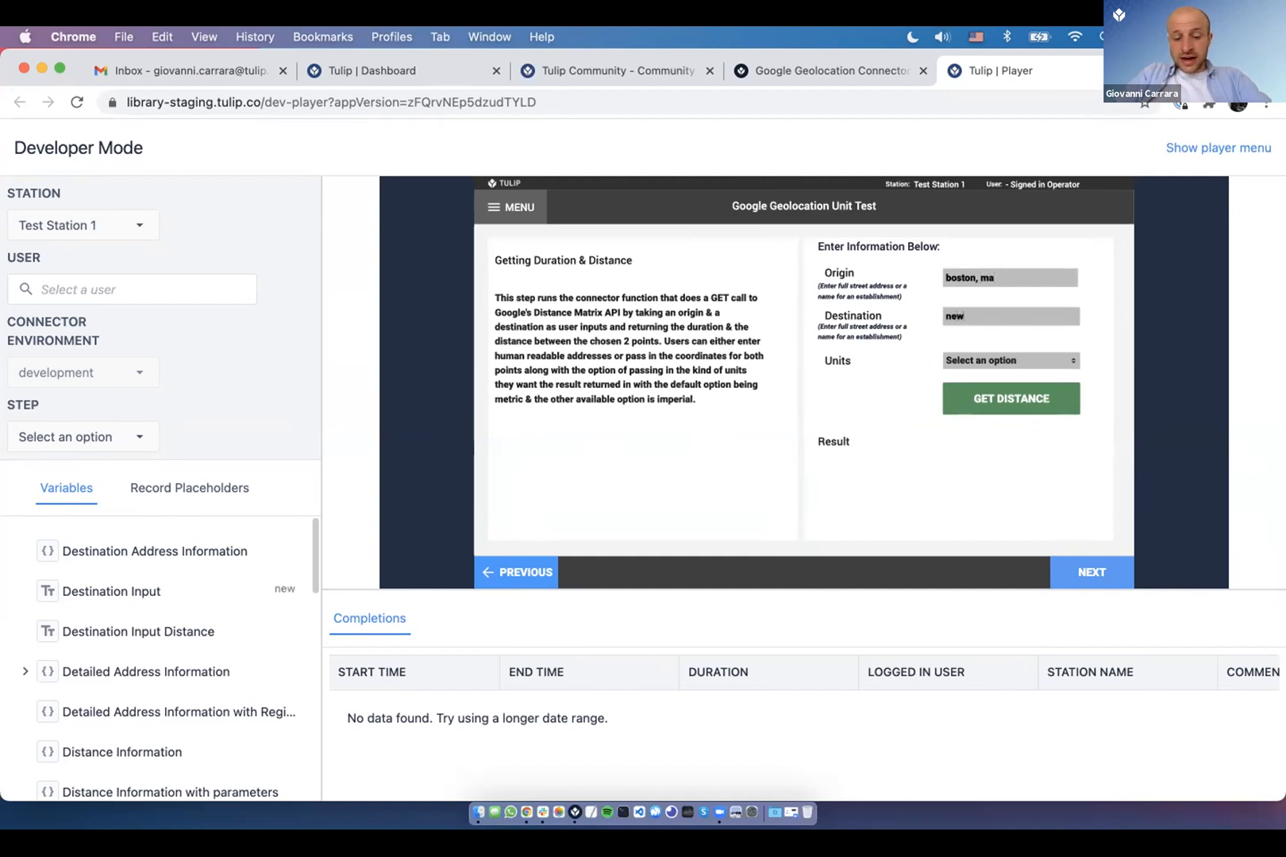
type(" york, ny")
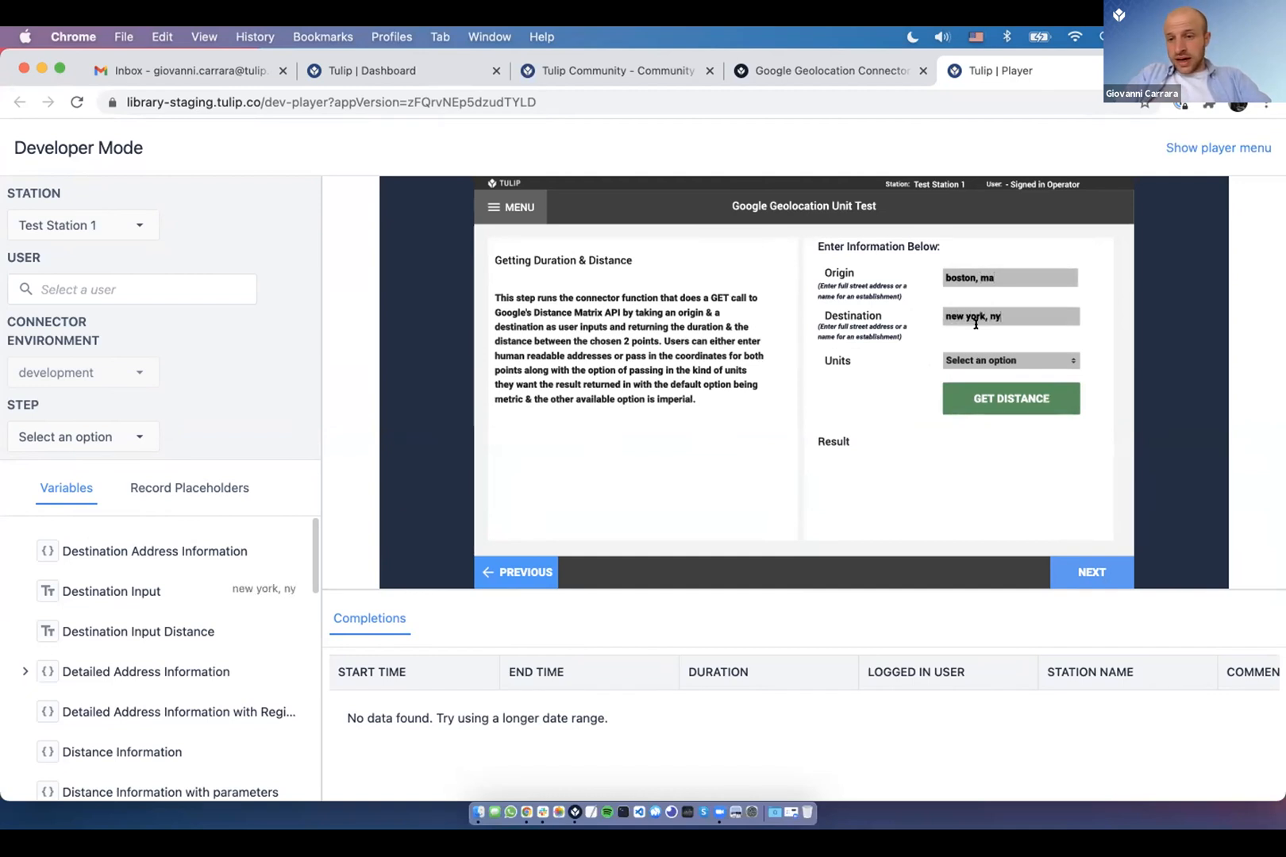
left_click(982, 359)
left_click(990, 402)
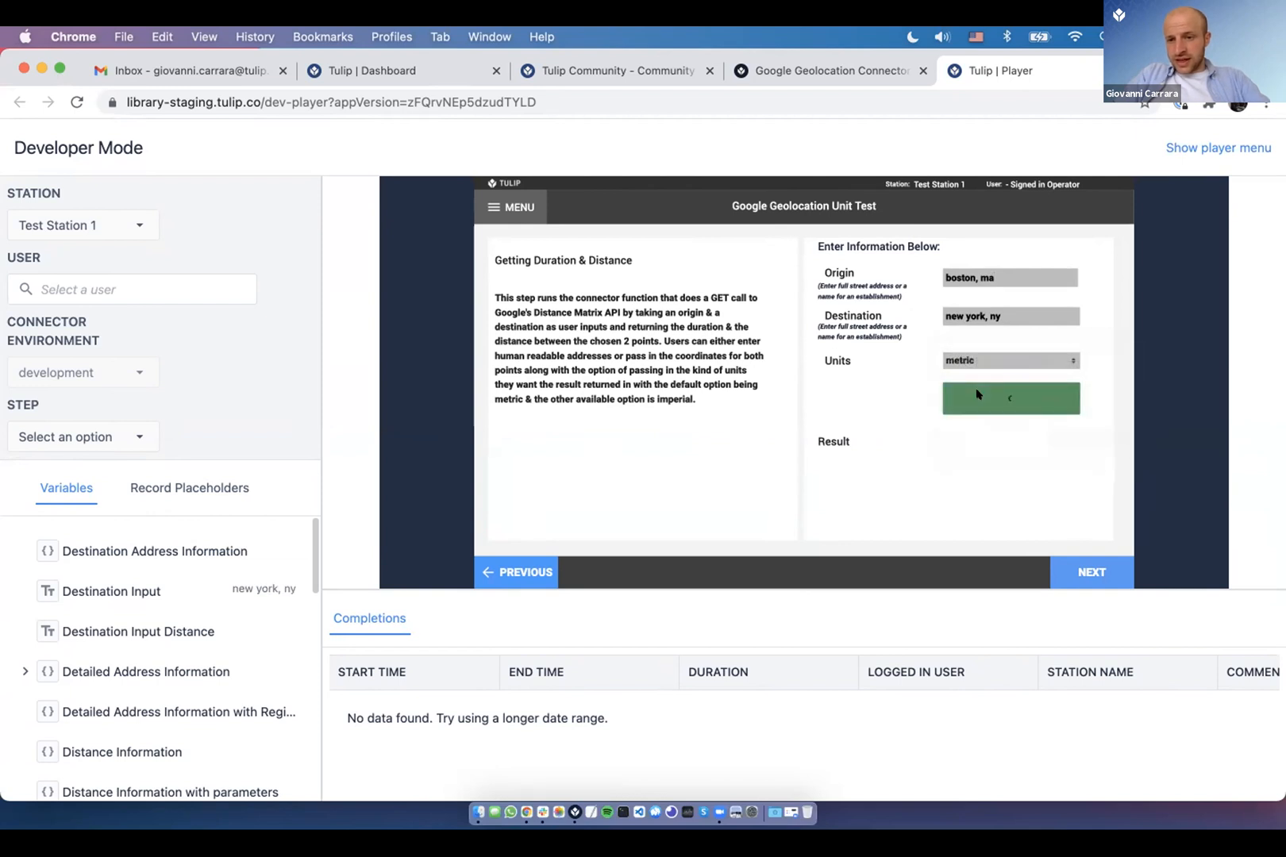
left_click(985, 397)
left_click_drag(821, 459, 851, 491)
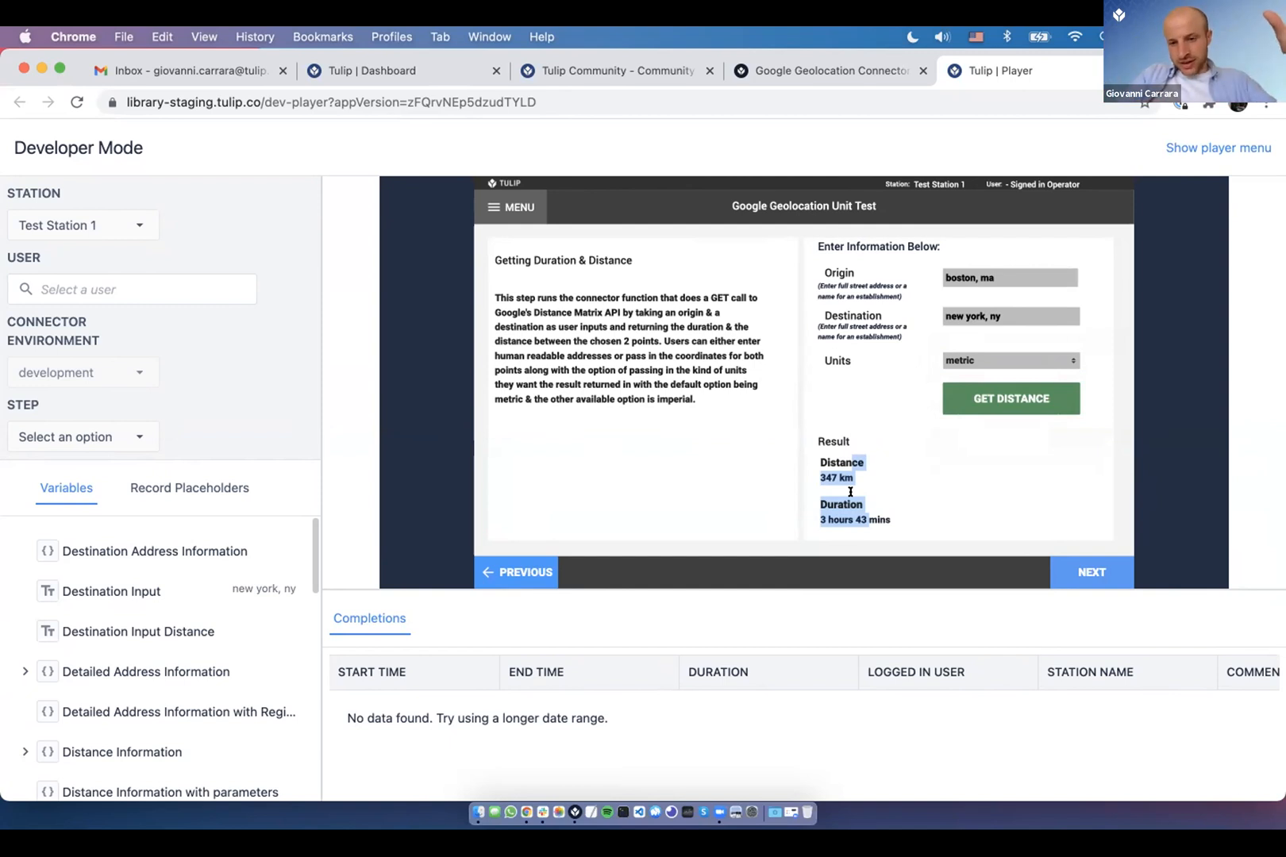
- Advance to the distance-by-parameters step, check the Mode list, and complete the test run
left_click(1056, 576)
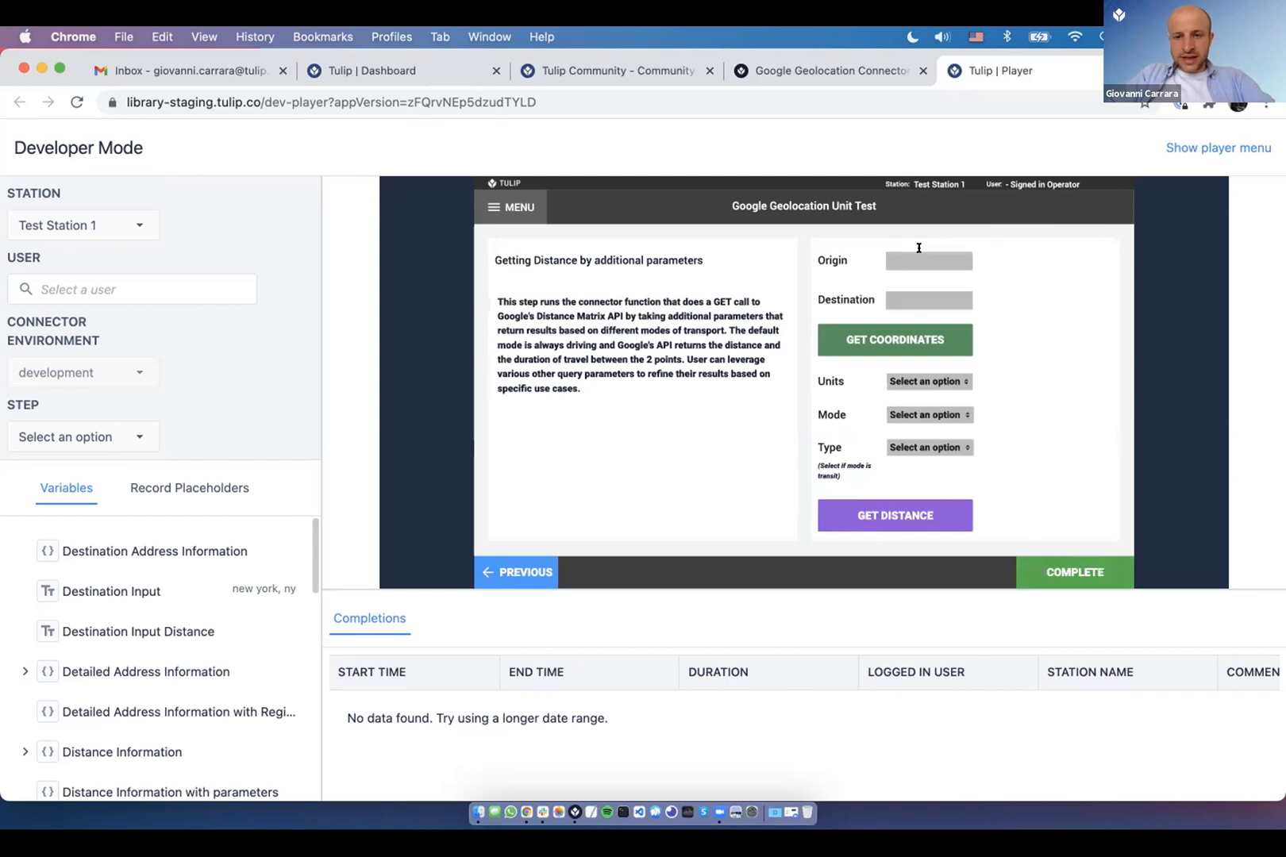
left_click(929, 414)
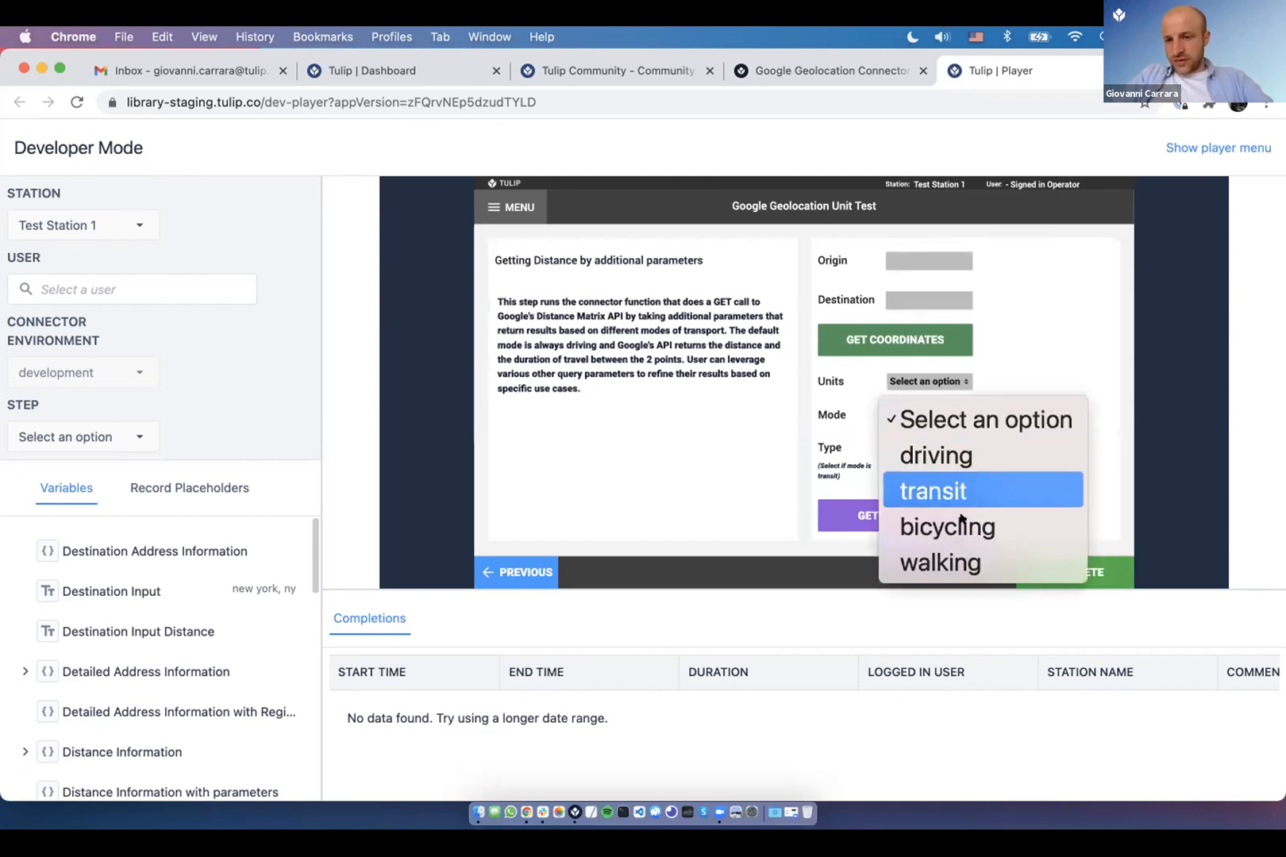
left_click(1106, 436)
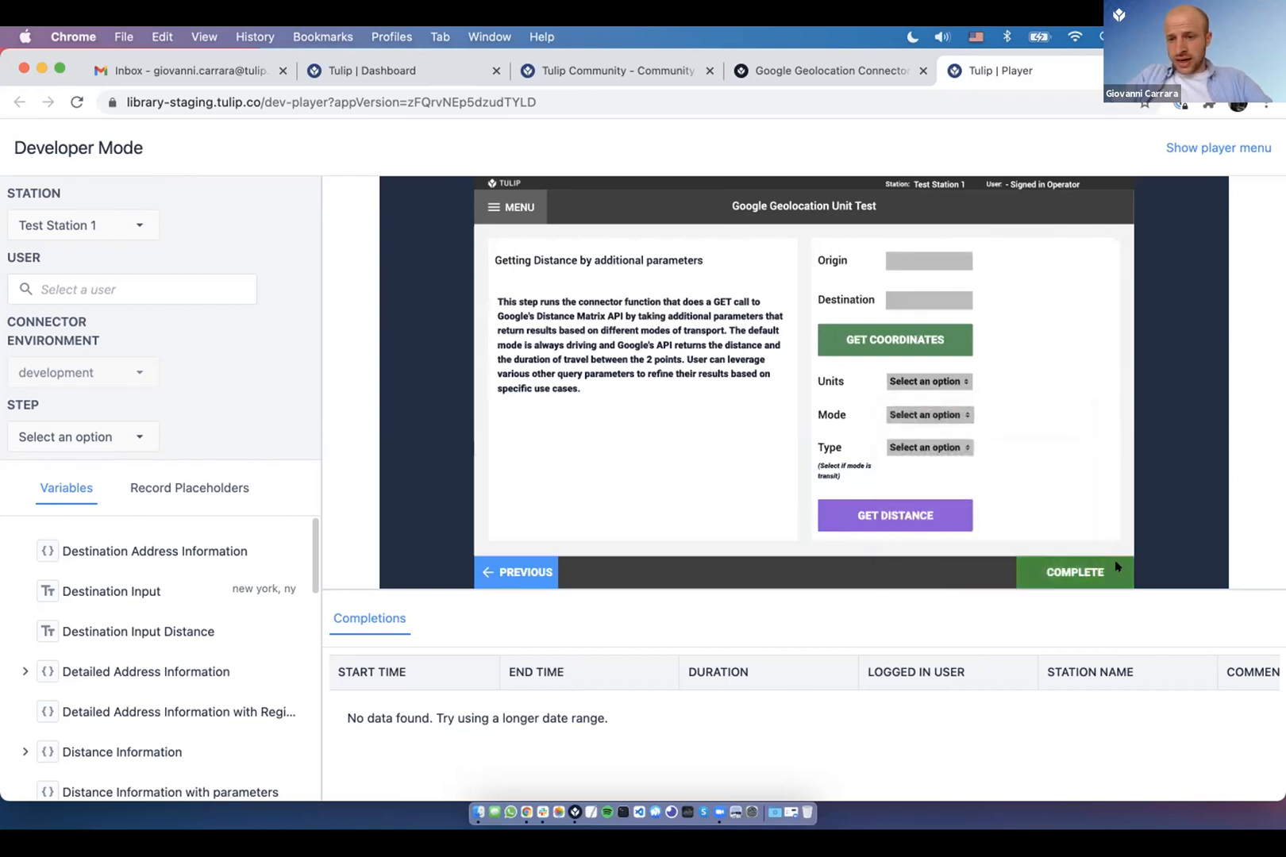
left_click(1116, 569)
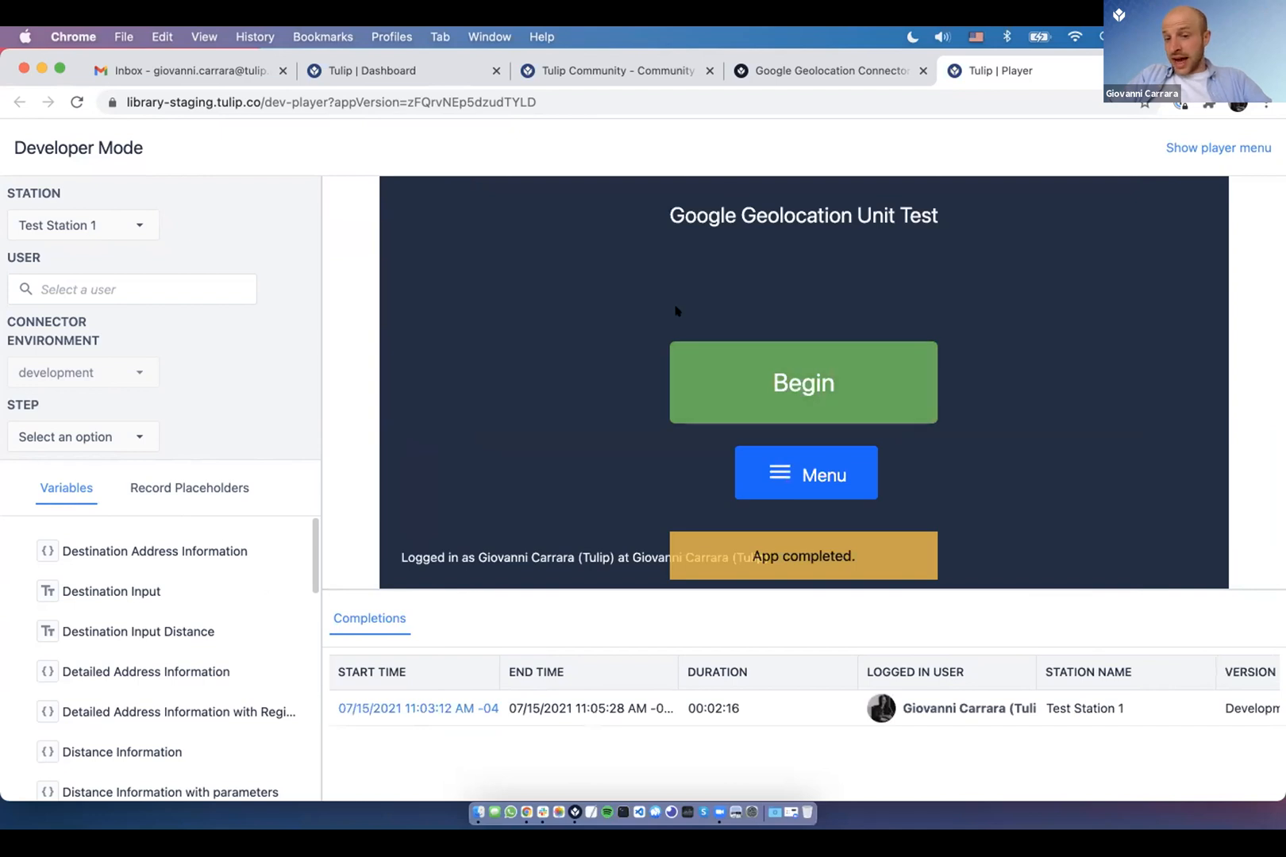
- Start adding the Google Geolocation connector from its library page
left_click(782, 69)
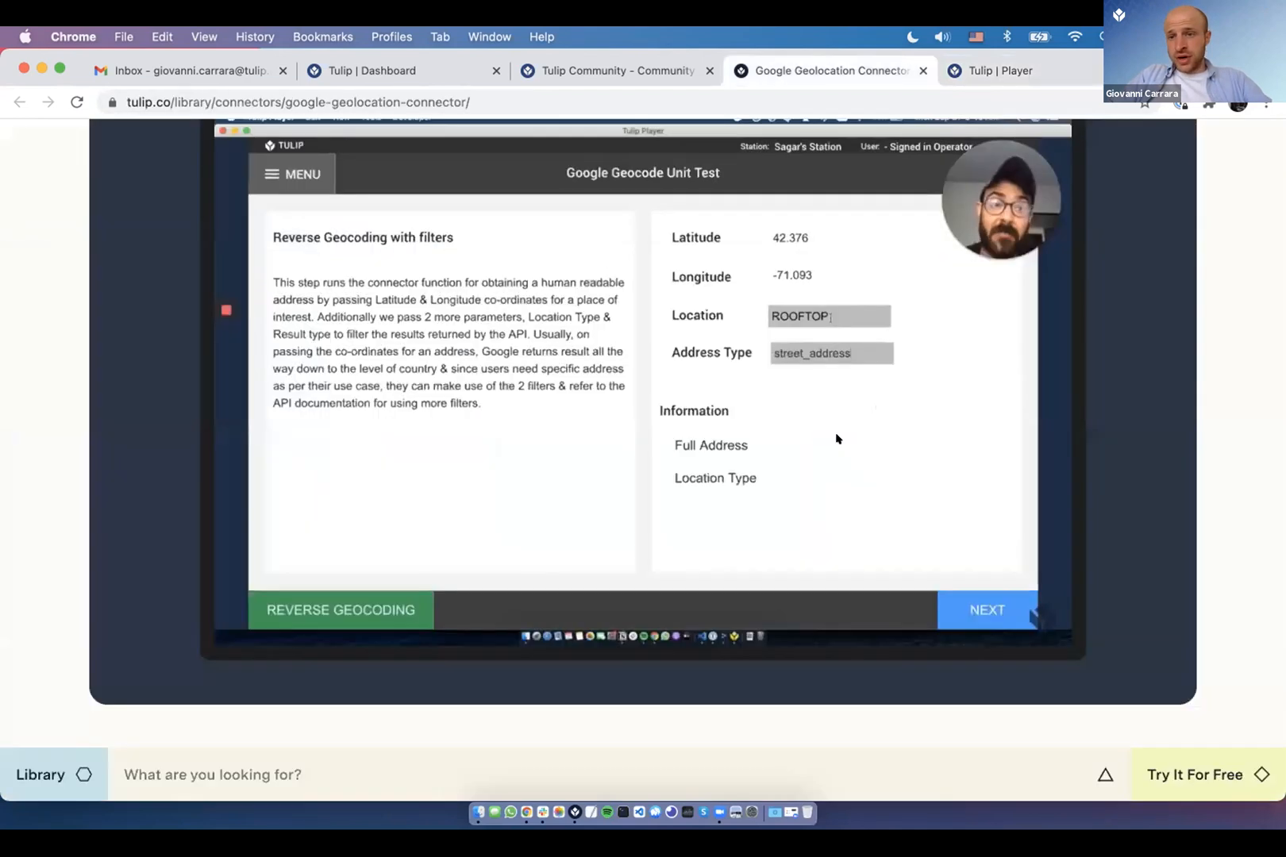
scroll(864, 446, "up", 1)
scroll(862, 446, "up", 6)
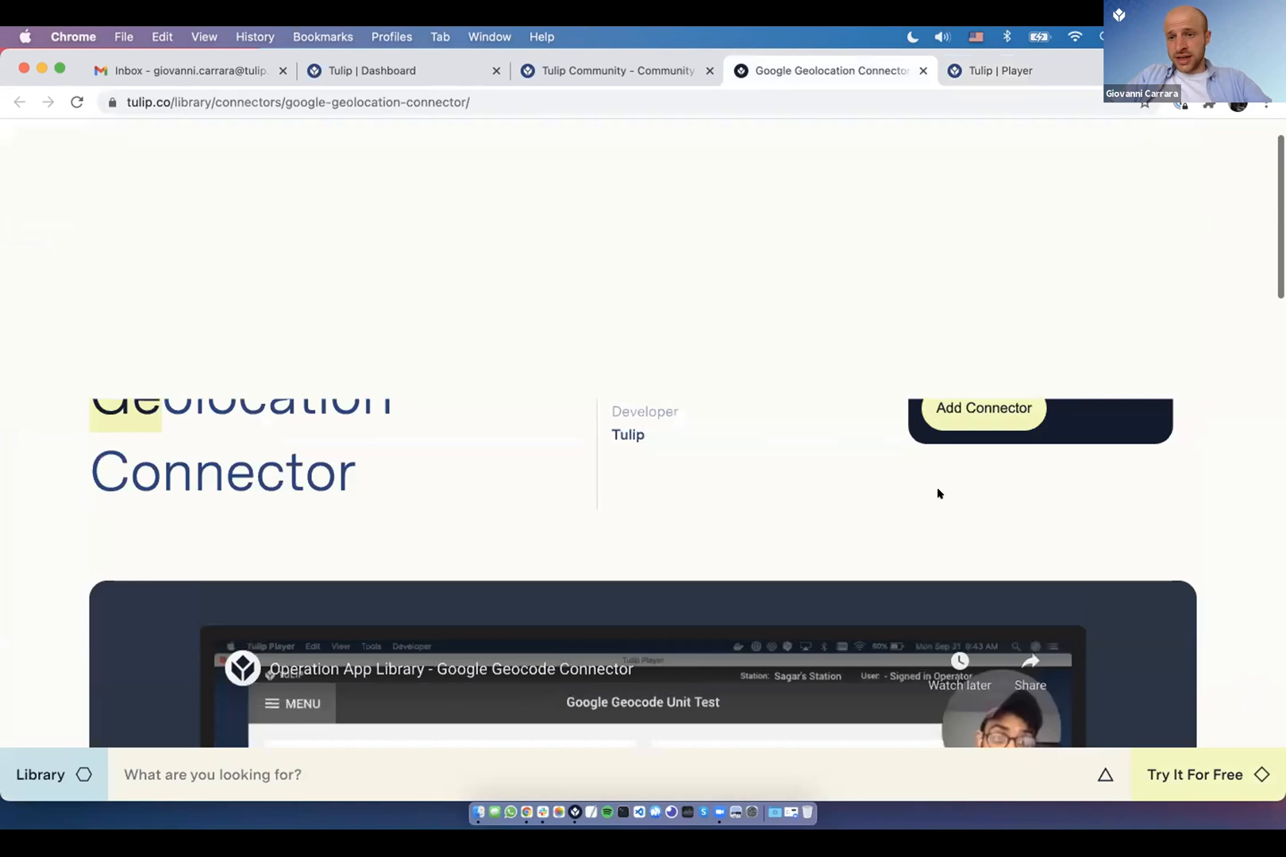
scroll(940, 493, "up", 2)
left_click(950, 465)
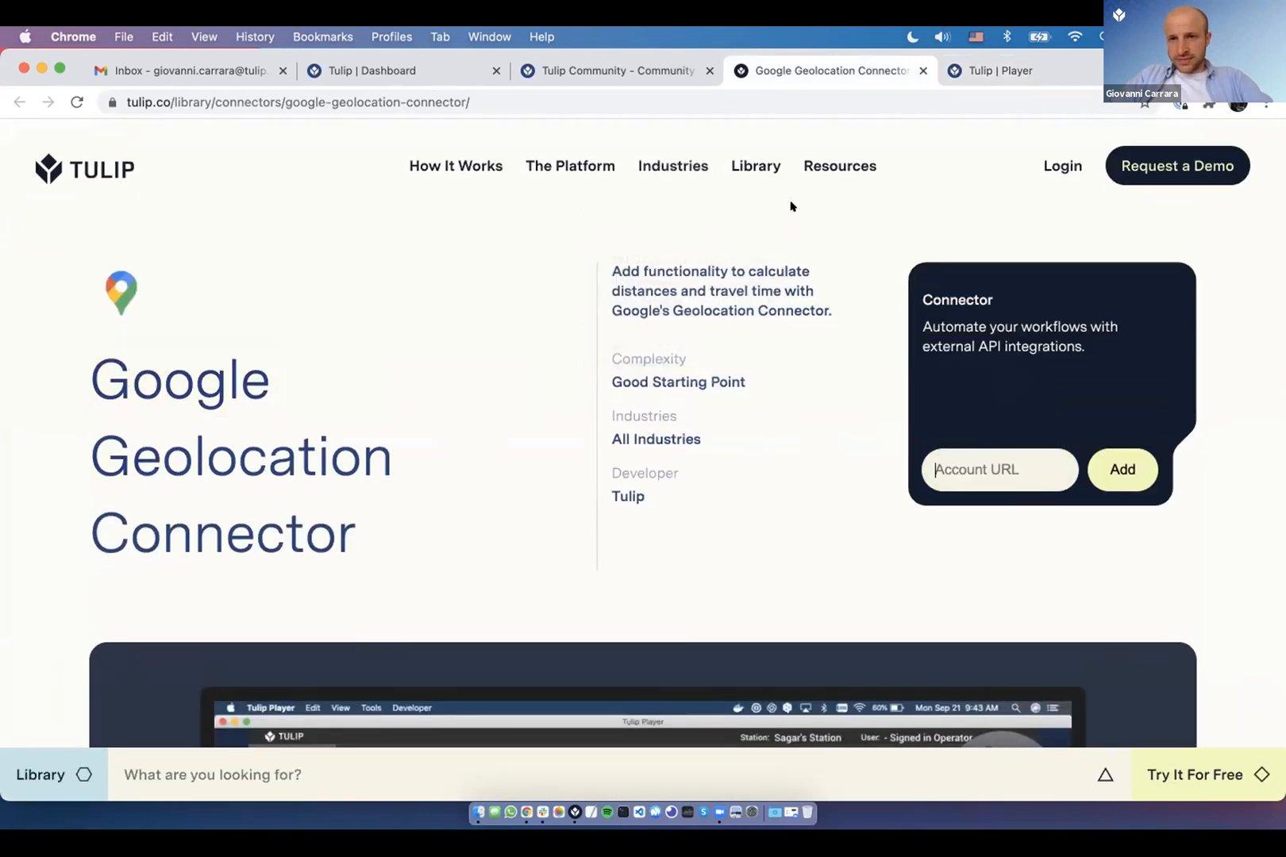
- Close the connector and developer-mode player tabs and return to the Tulip Dashboard
key("super+w")
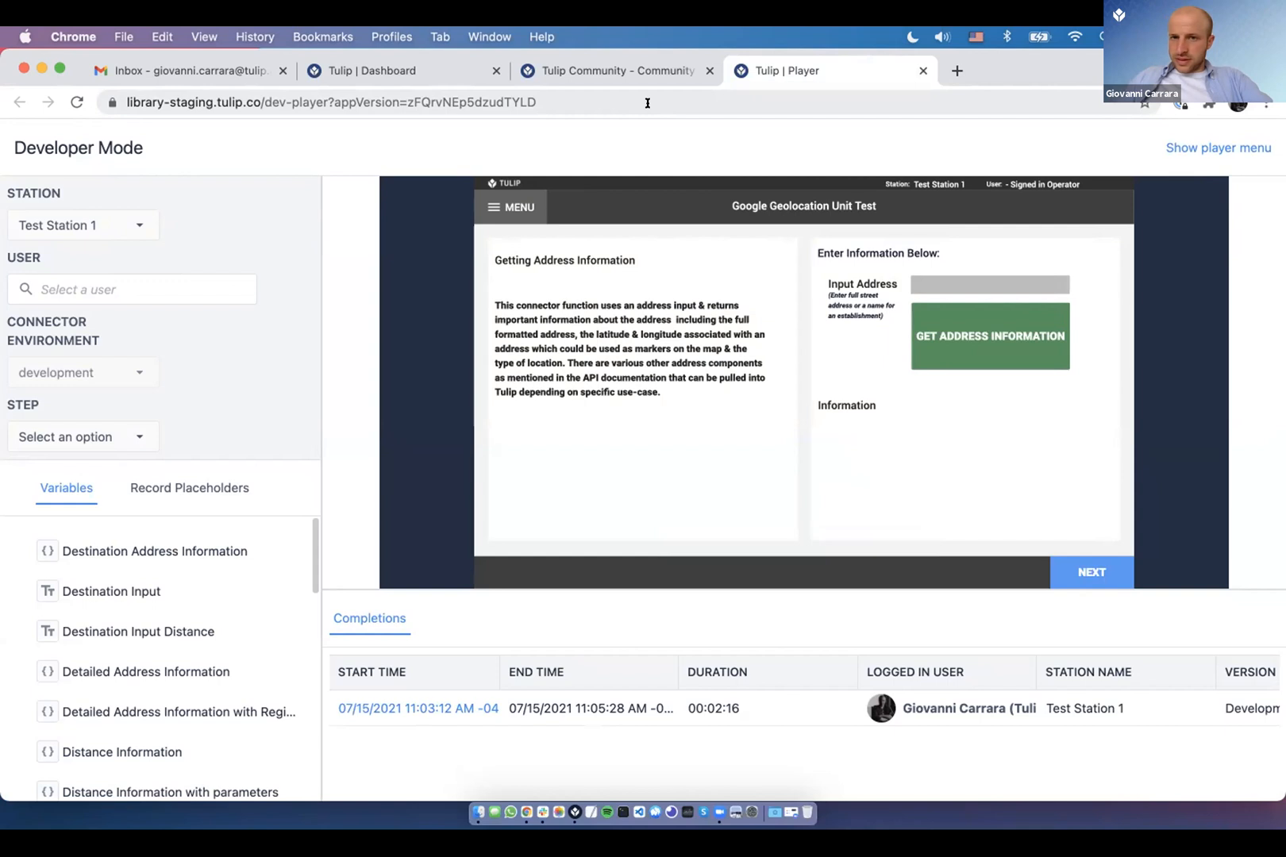
key("super+w")
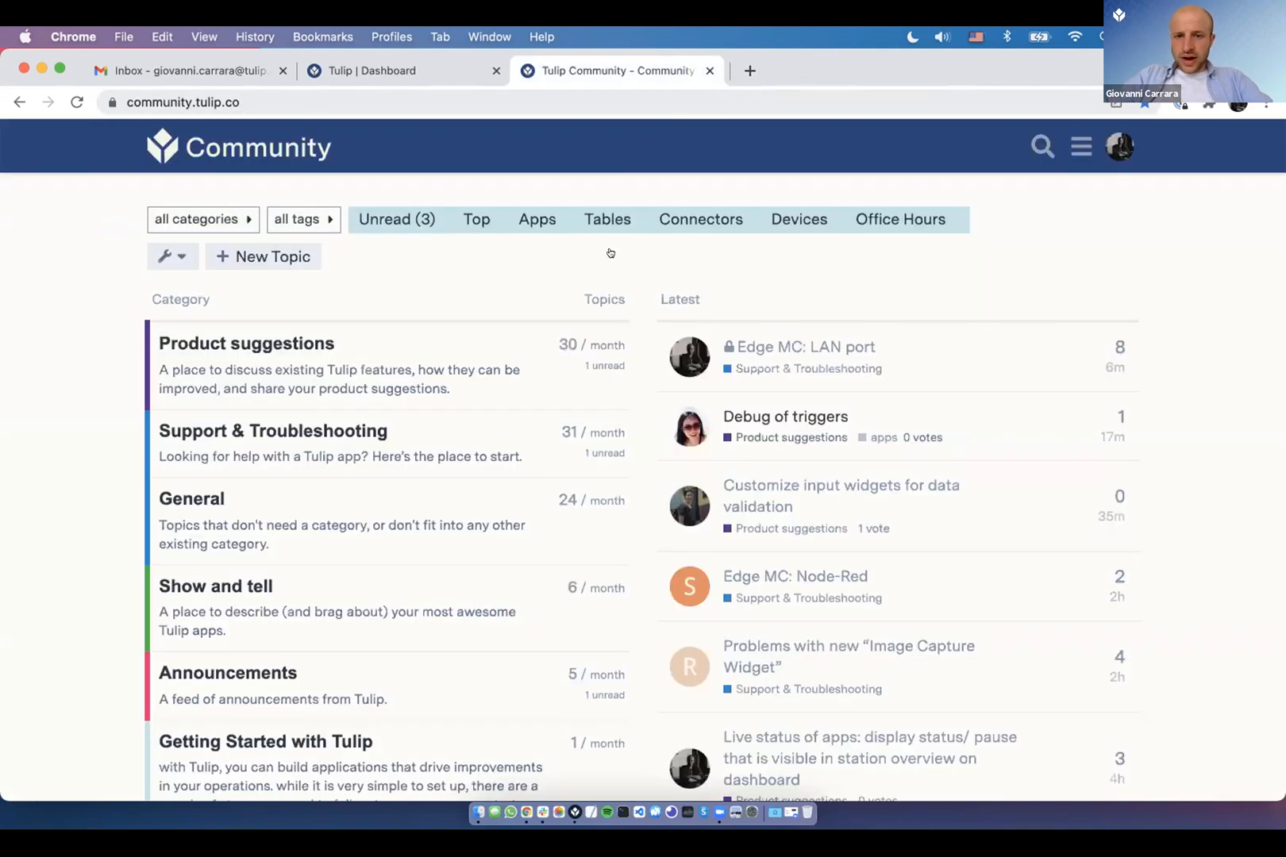
key("super+Tab")
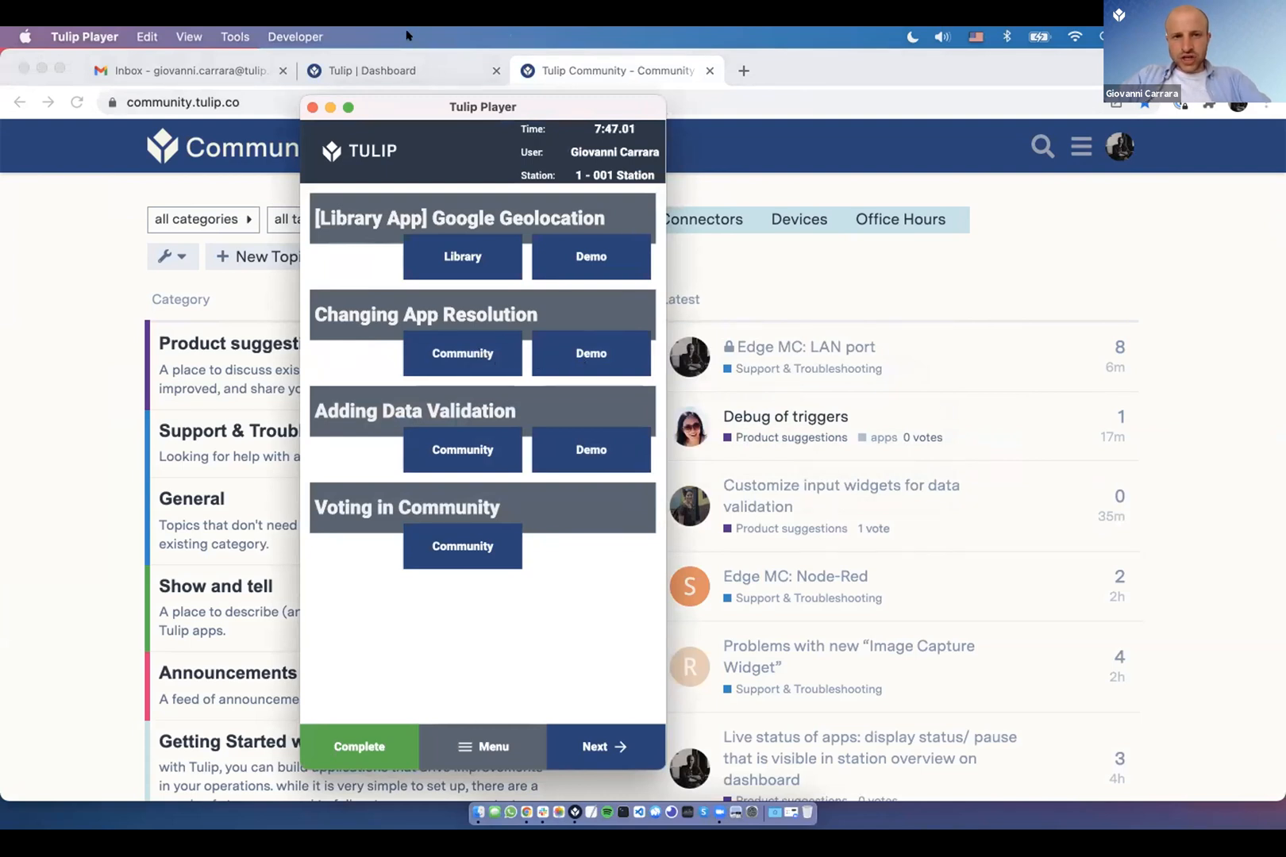
left_click(407, 70)
- Open the Office Hours 12JUL2021 app from the Office Hours group and select its Validation step
mouse_move(171, 143)
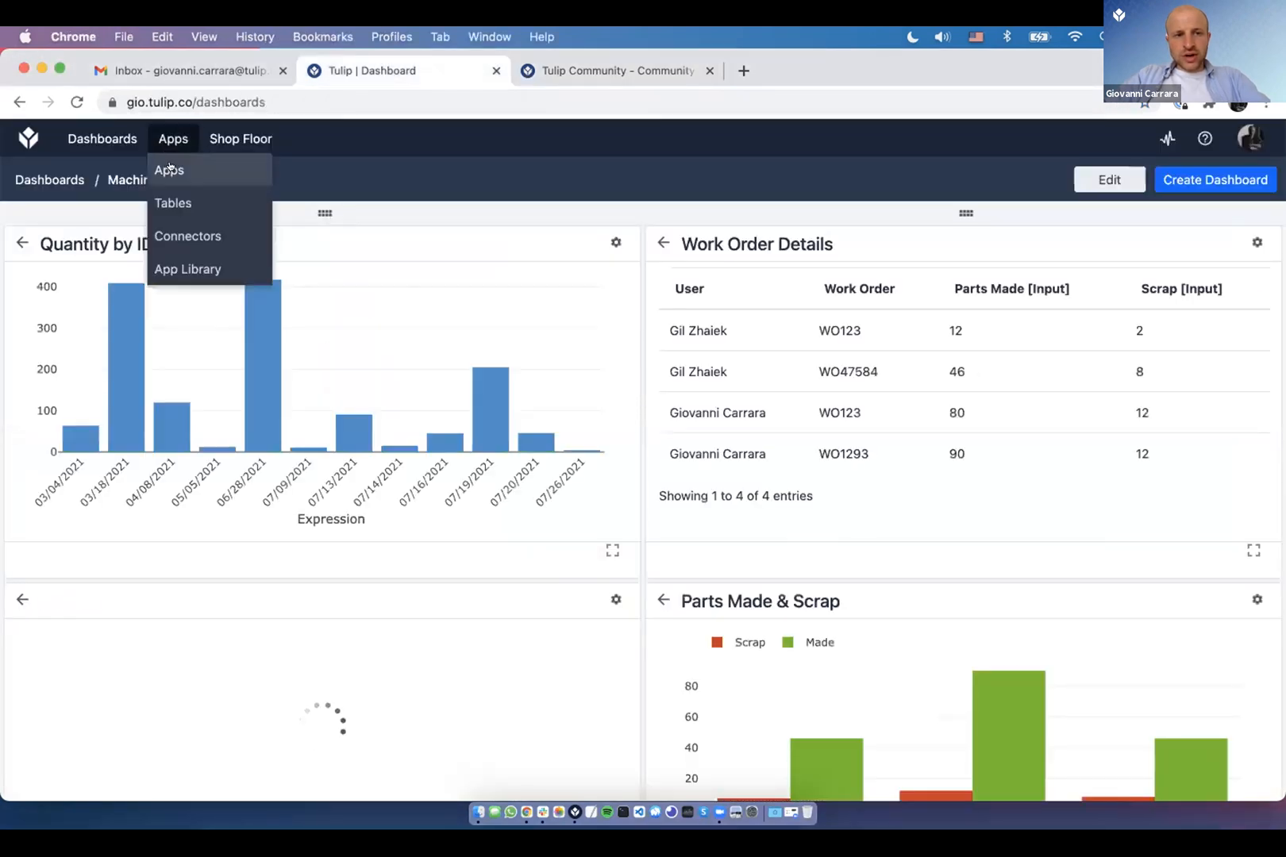
left_click(169, 169)
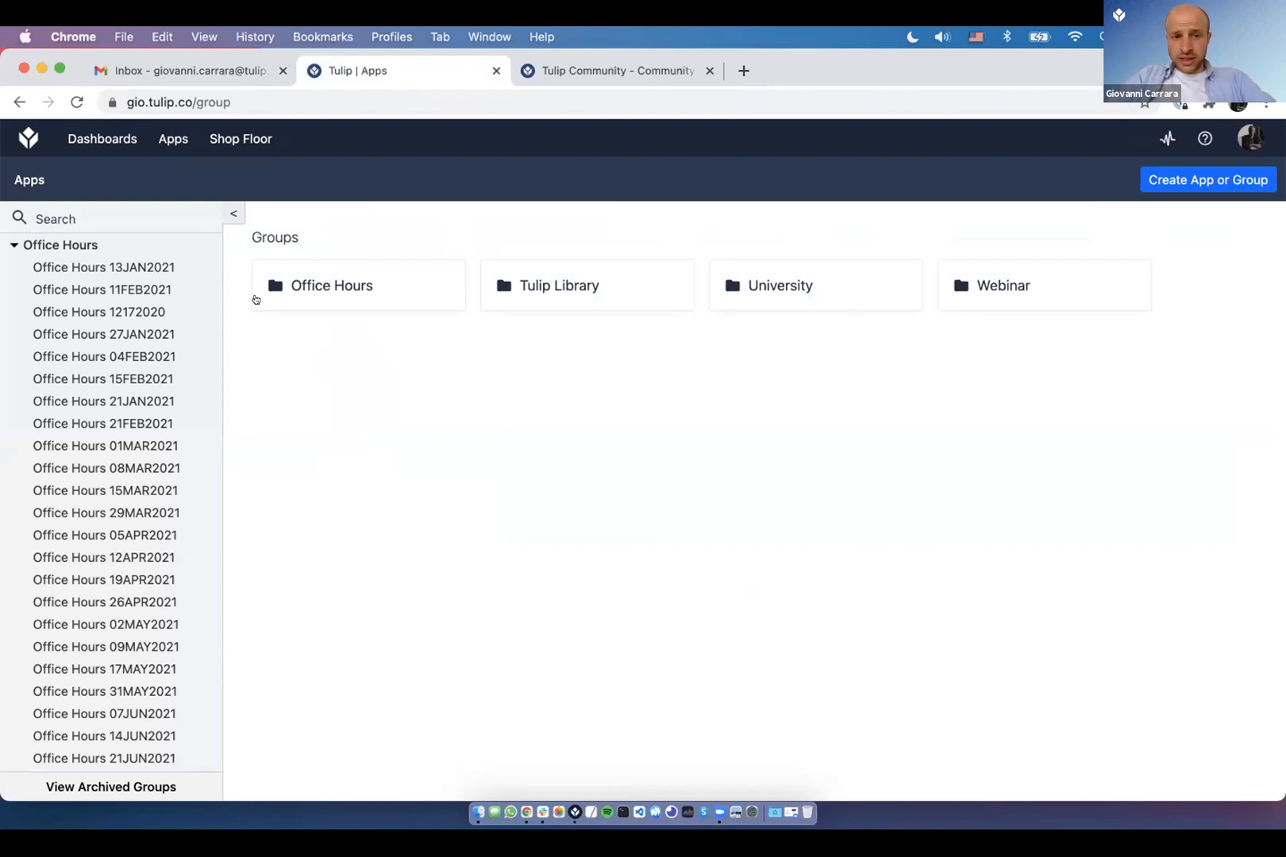
left_click(340, 297)
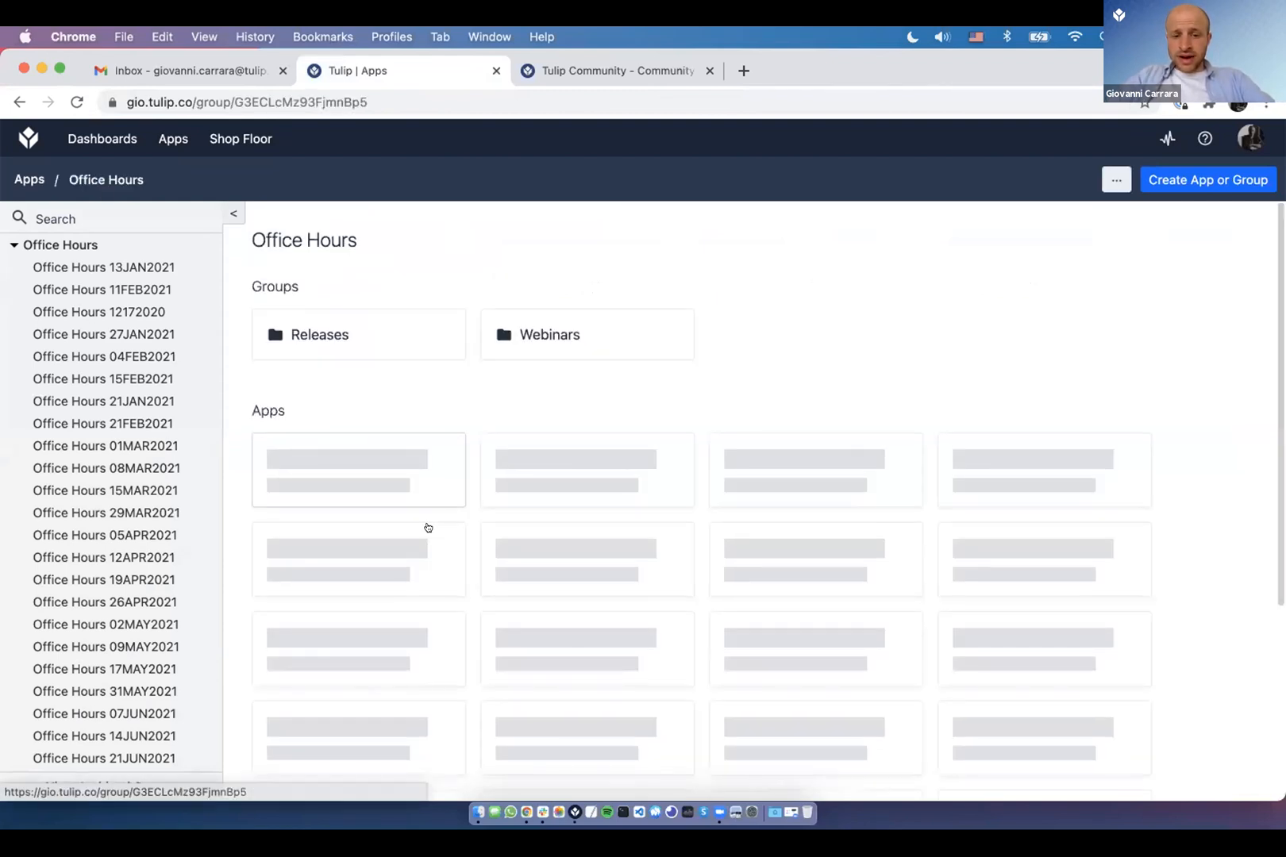
scroll(466, 721, "down", 5)
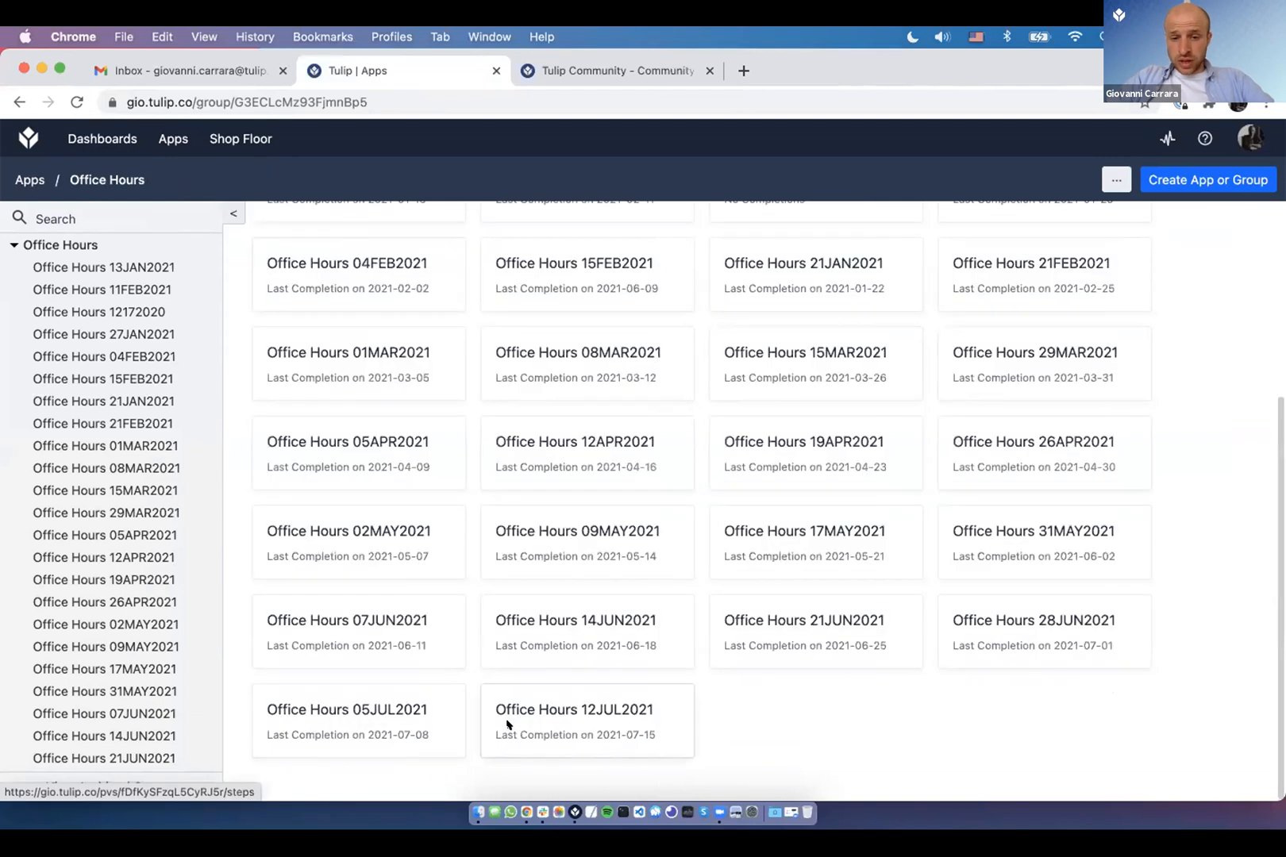
left_click(507, 724)
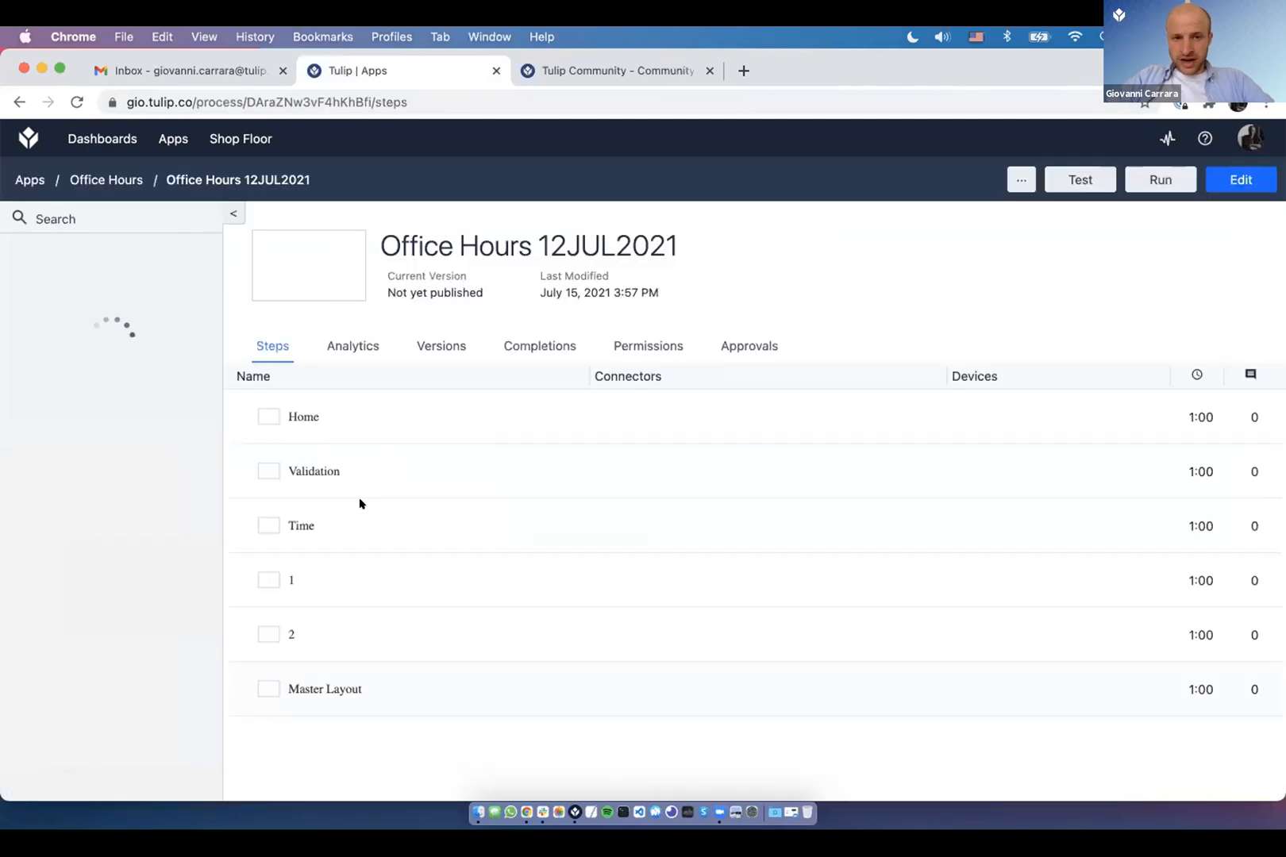
left_click(316, 462)
- Move the Tulip Player window aside and return to the app editor
key("super+Tab")
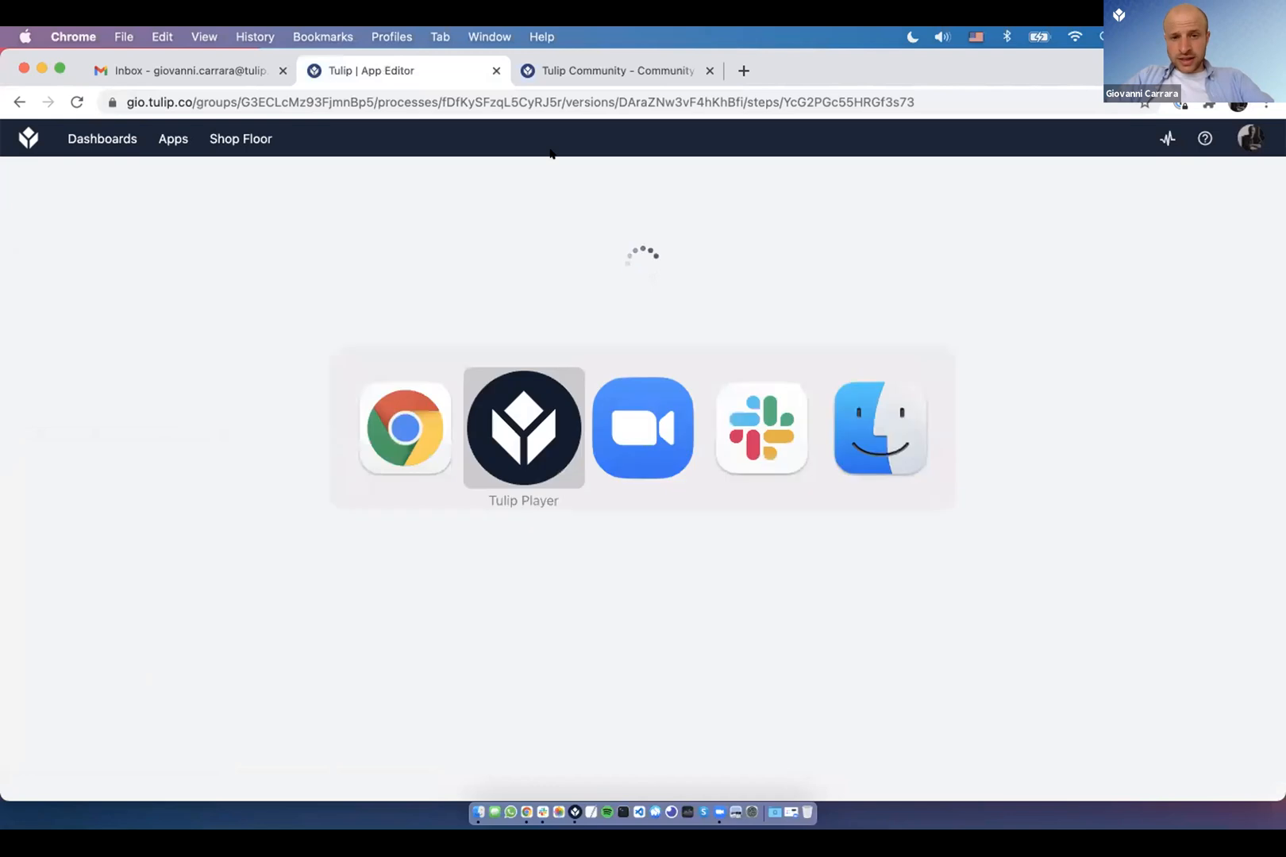
left_click_drag(472, 119, 595, 95)
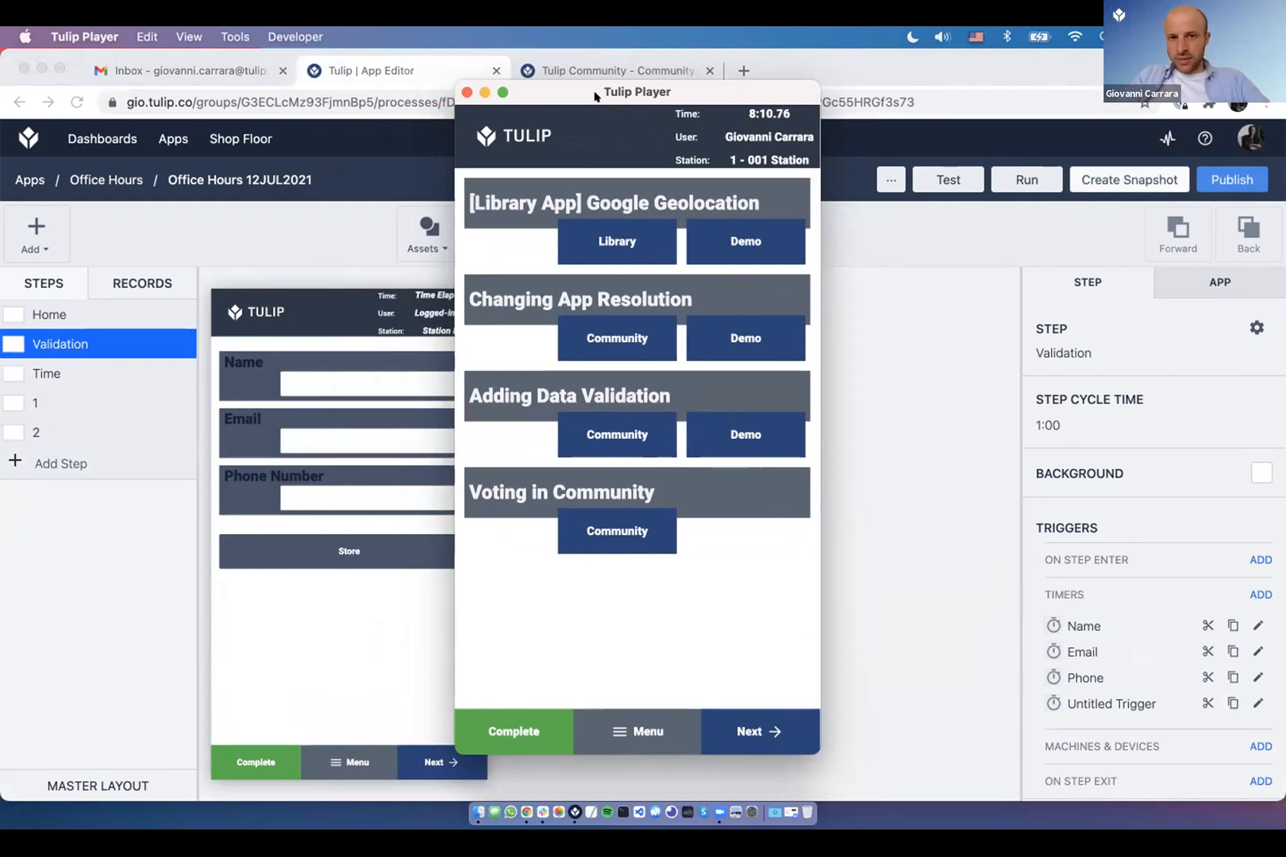
left_click(931, 495)
- Set App Resolution to 16:10 Landscape (Default) and widen the player window to match
left_click(1214, 284)
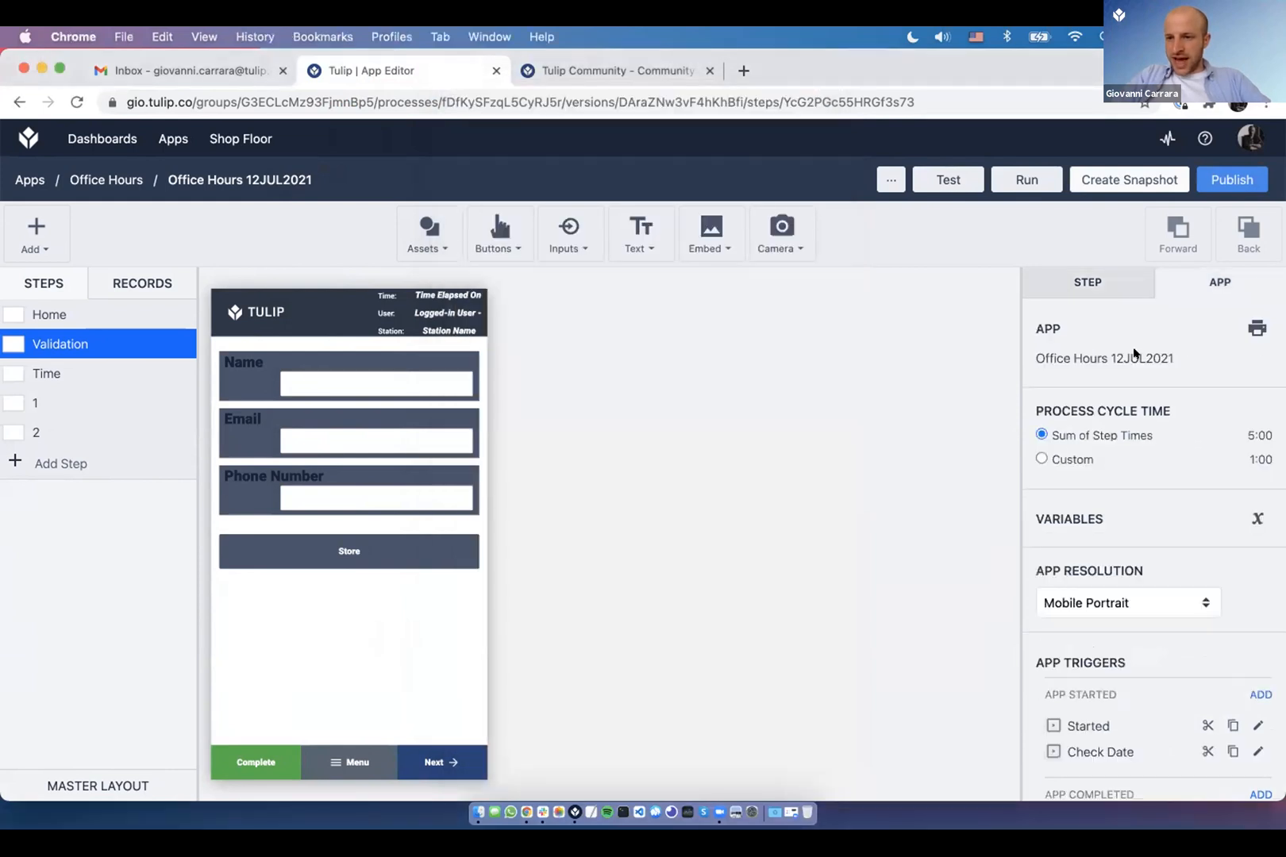
scroll(1051, 619, "down", 3)
left_click(1079, 453)
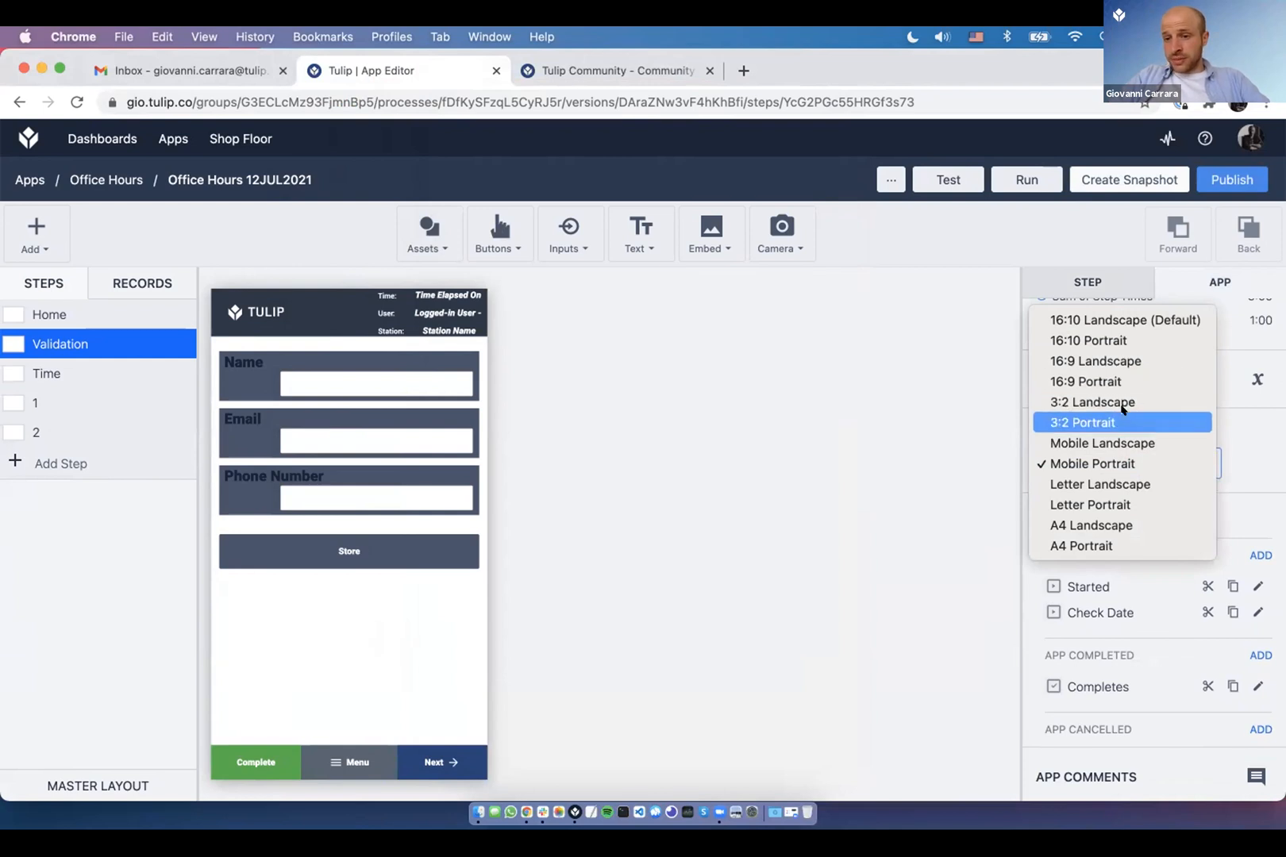
left_click(1124, 319)
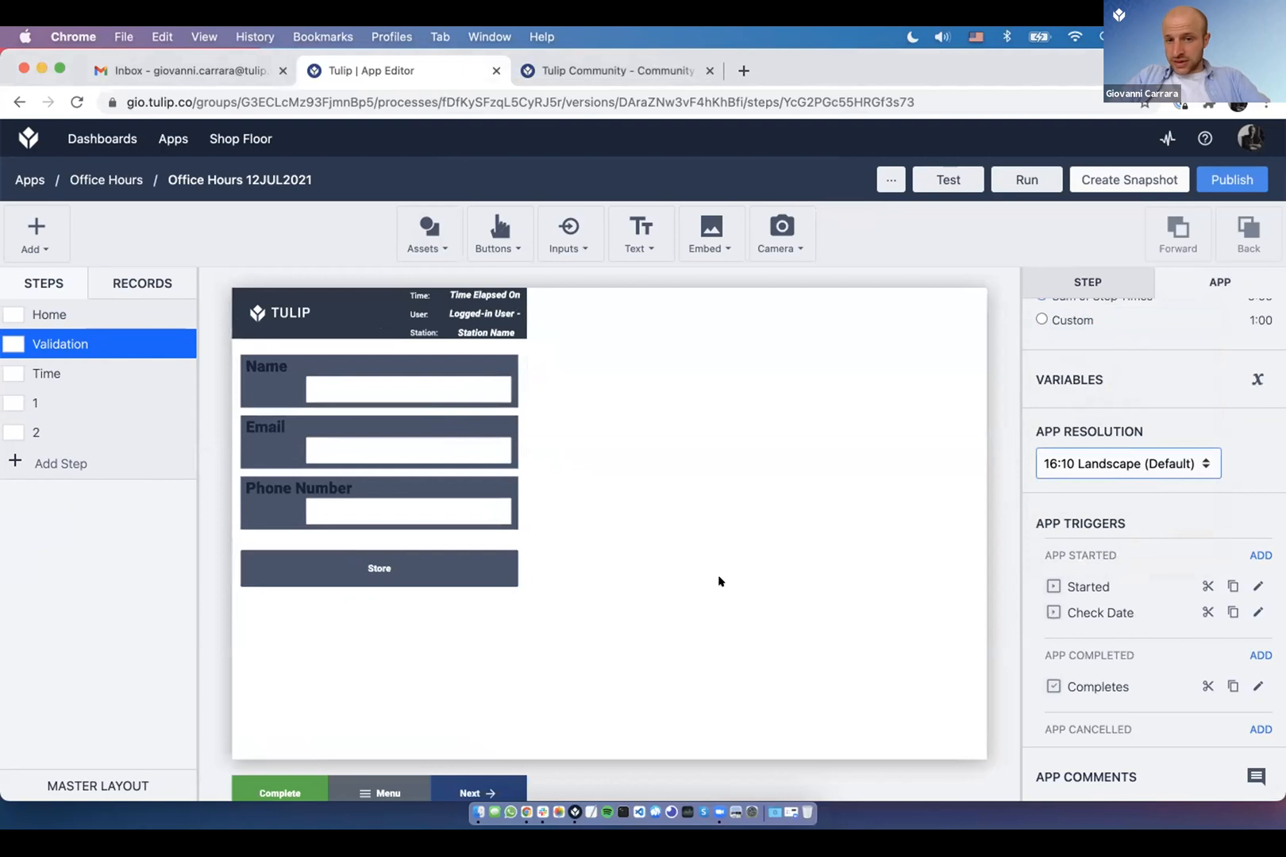
key("super+Tab")
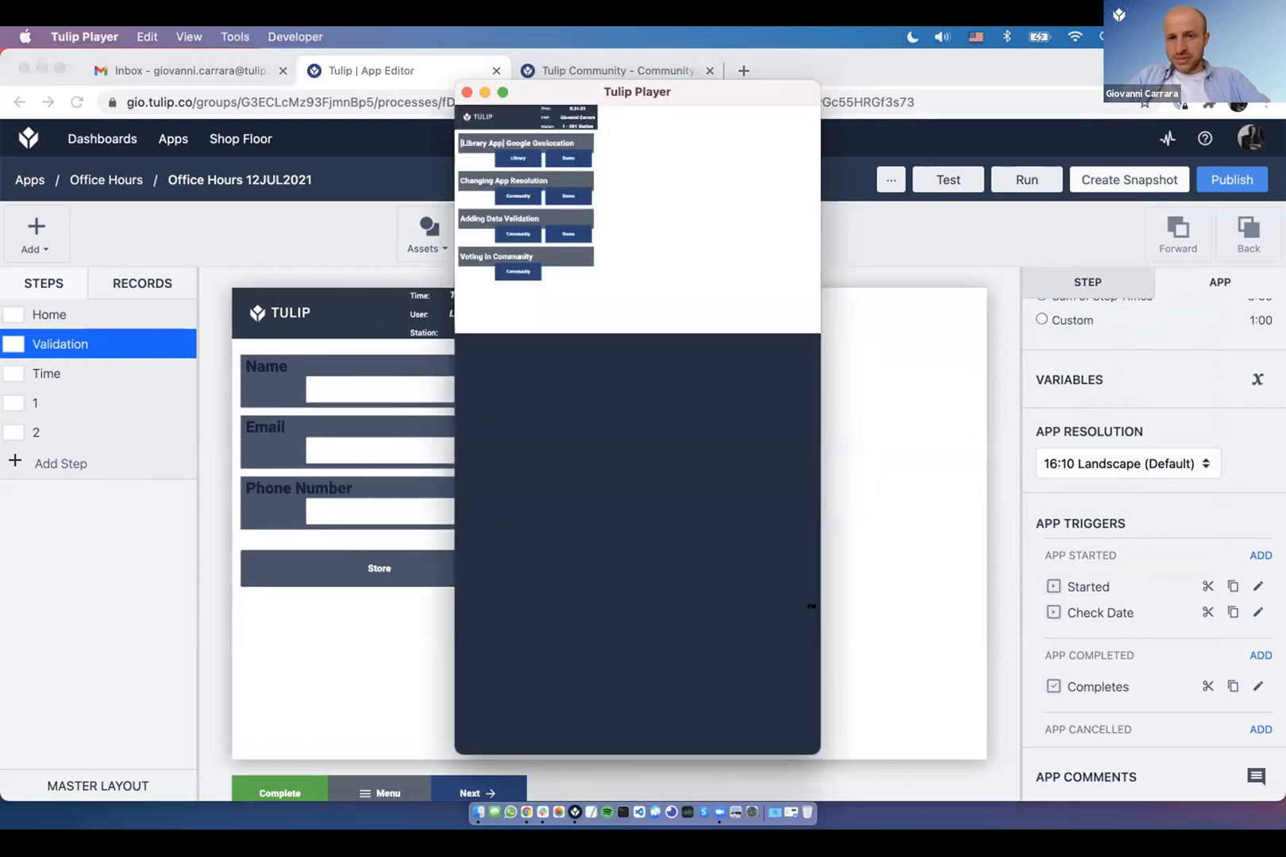
left_click_drag(826, 698, 1069, 518)
- Revert the app resolution to Mobile Portrait and narrow the player window to portrait shape
left_click(1213, 604)
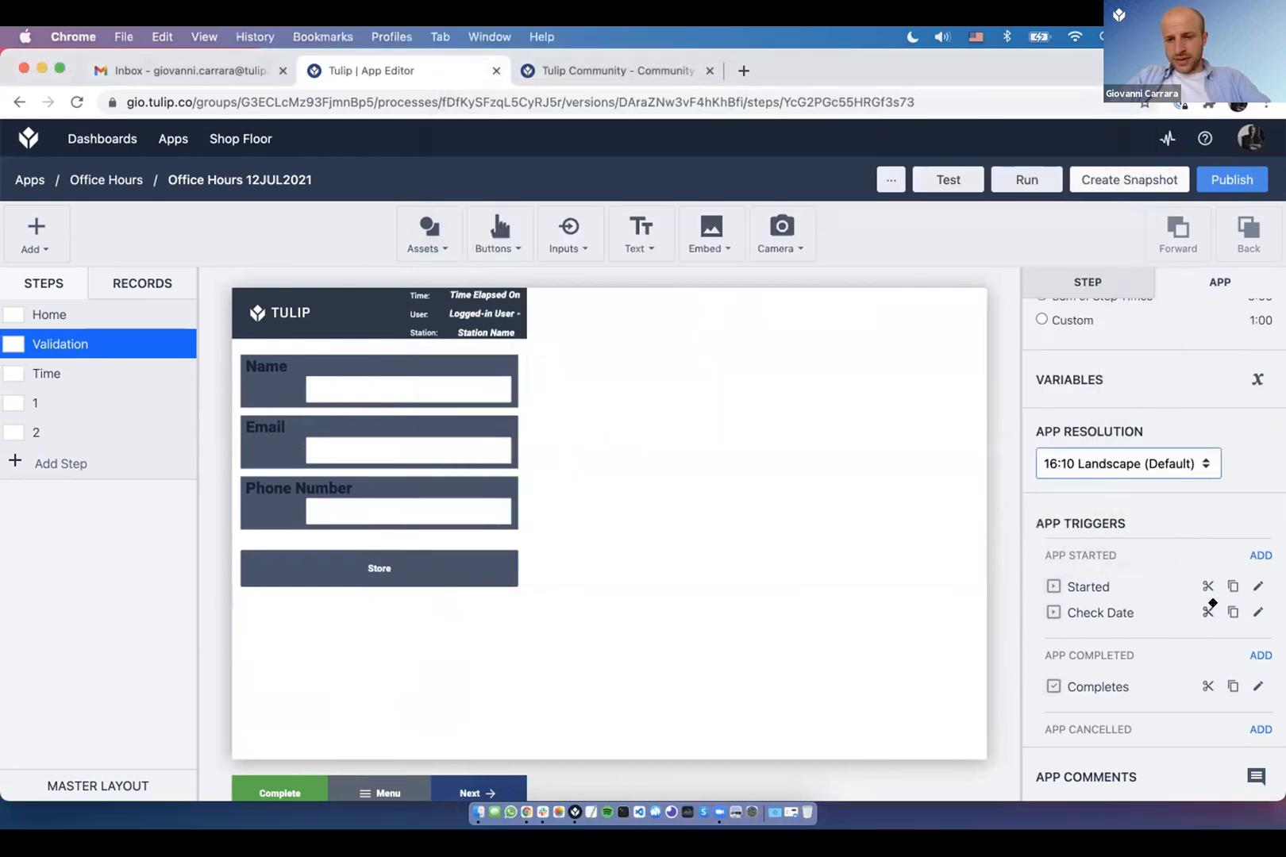
left_click(1181, 466)
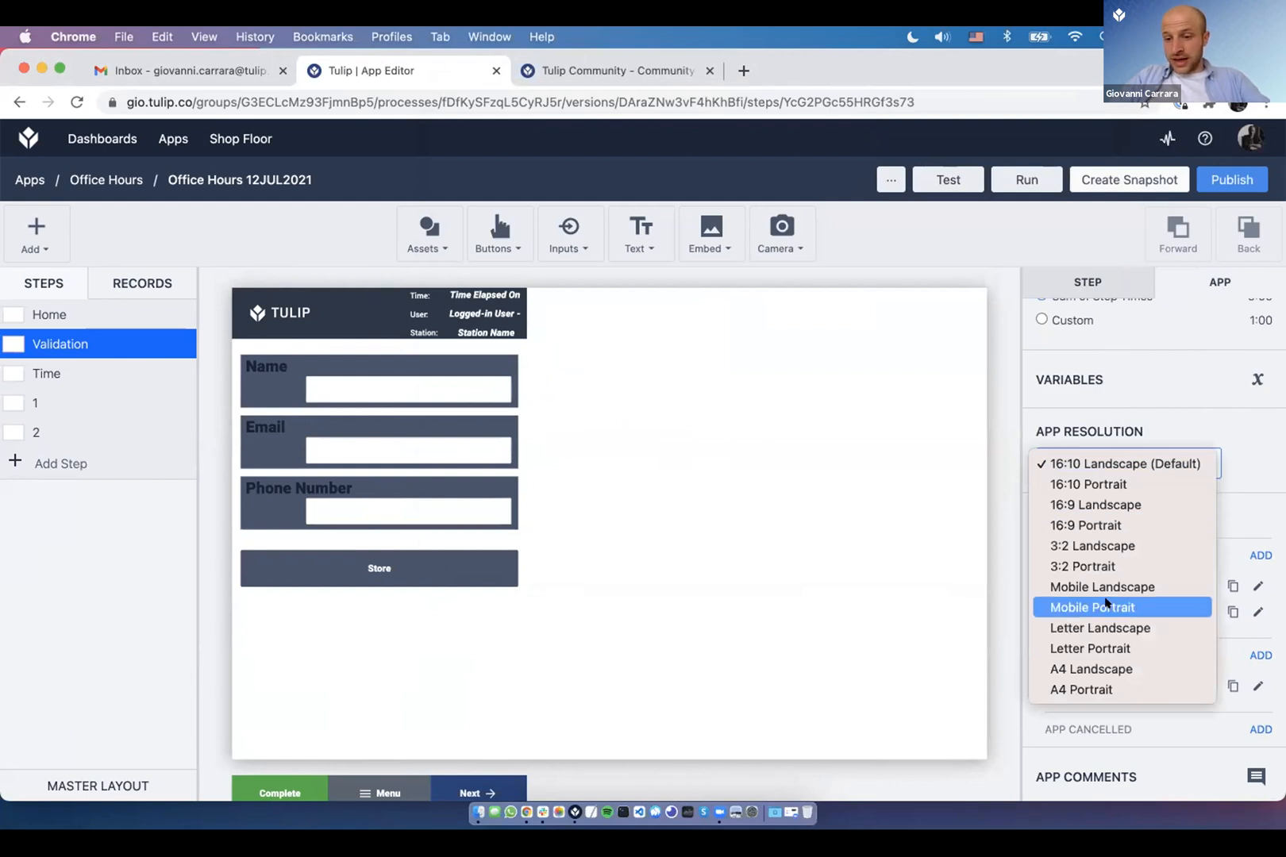
left_click(1106, 605)
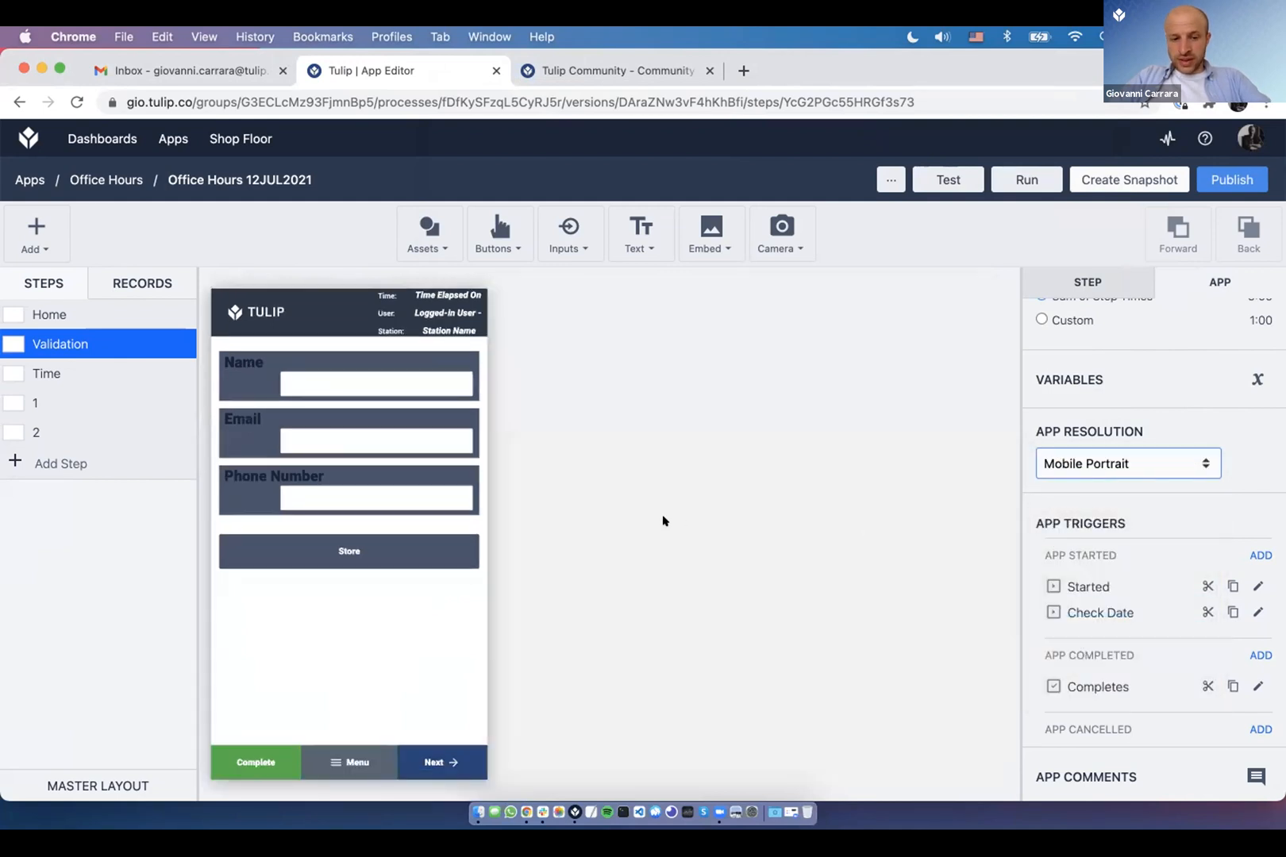
key("super+Tab")
left_click_drag(1083, 529, 467, 581)
left_click(95, 381)
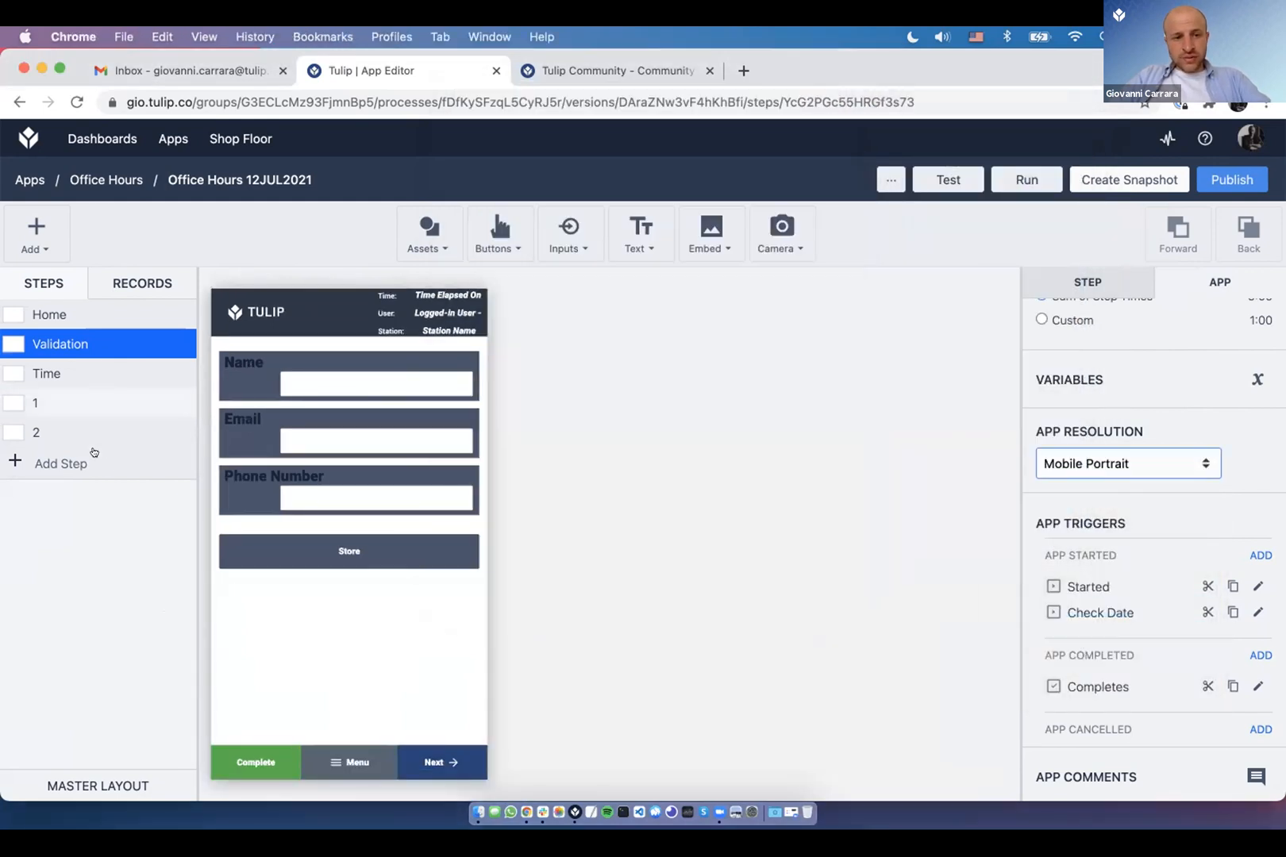
- Add a New Form Step and confirm the resolution stays Mobile Portrait
left_click(64, 251)
left_click(68, 313)
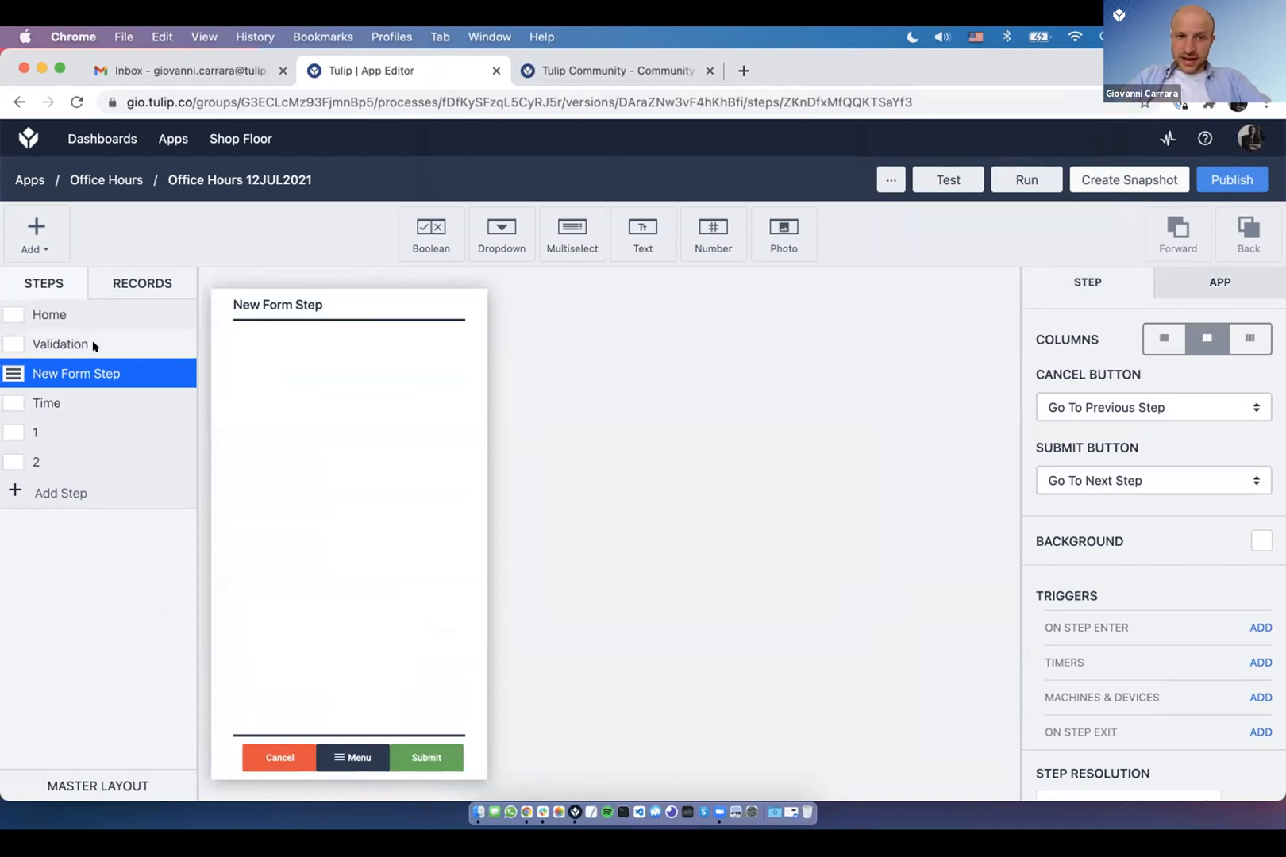
scroll(1195, 397, "up", 3)
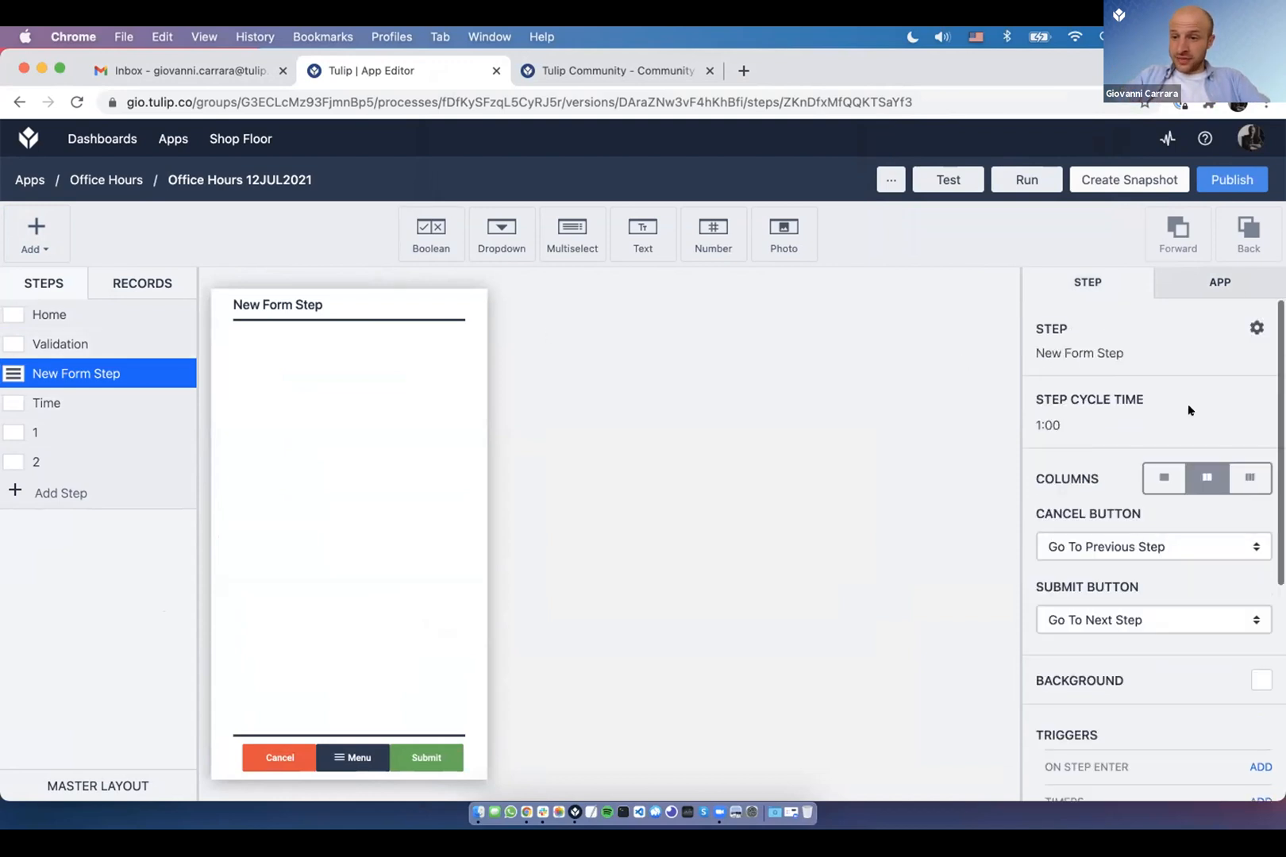
left_click(1237, 286)
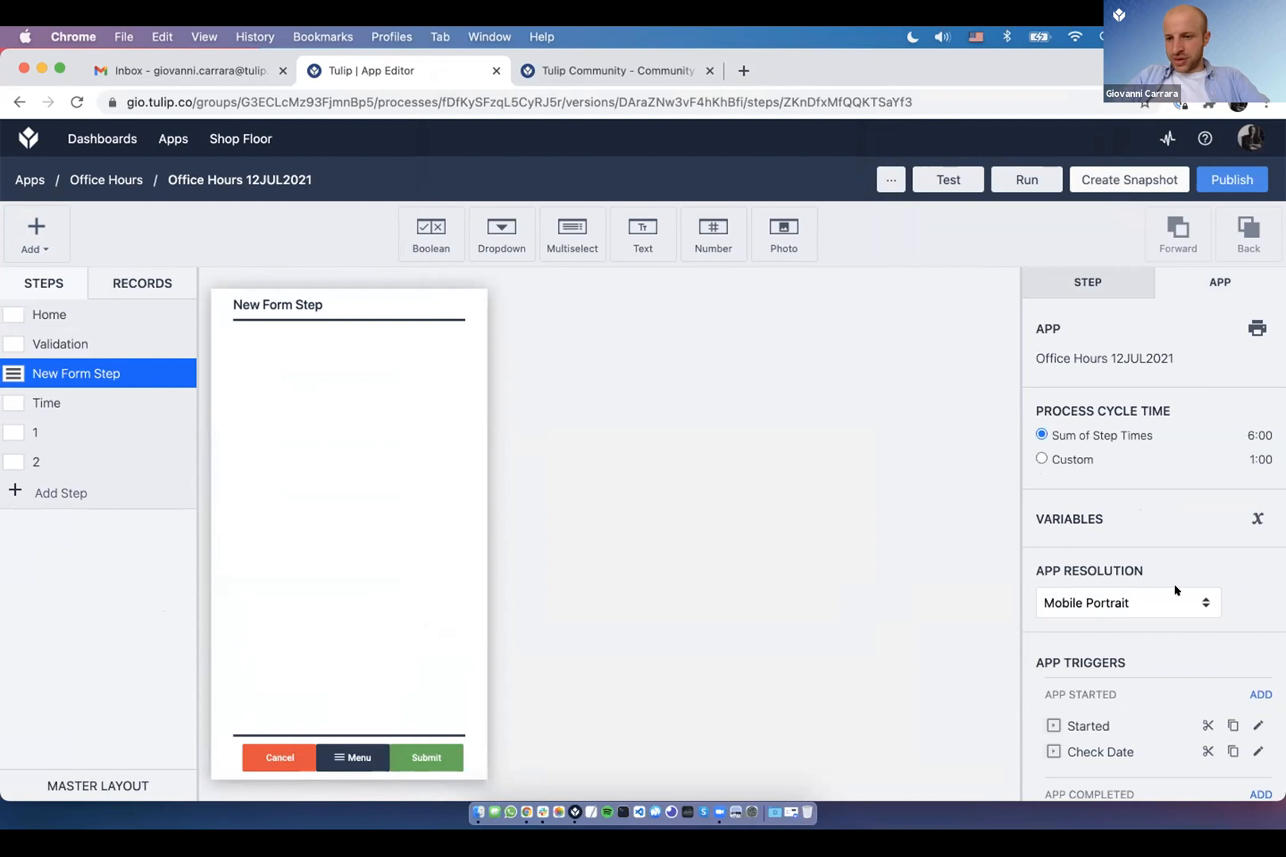
left_click(1132, 609)
left_click(675, 437)
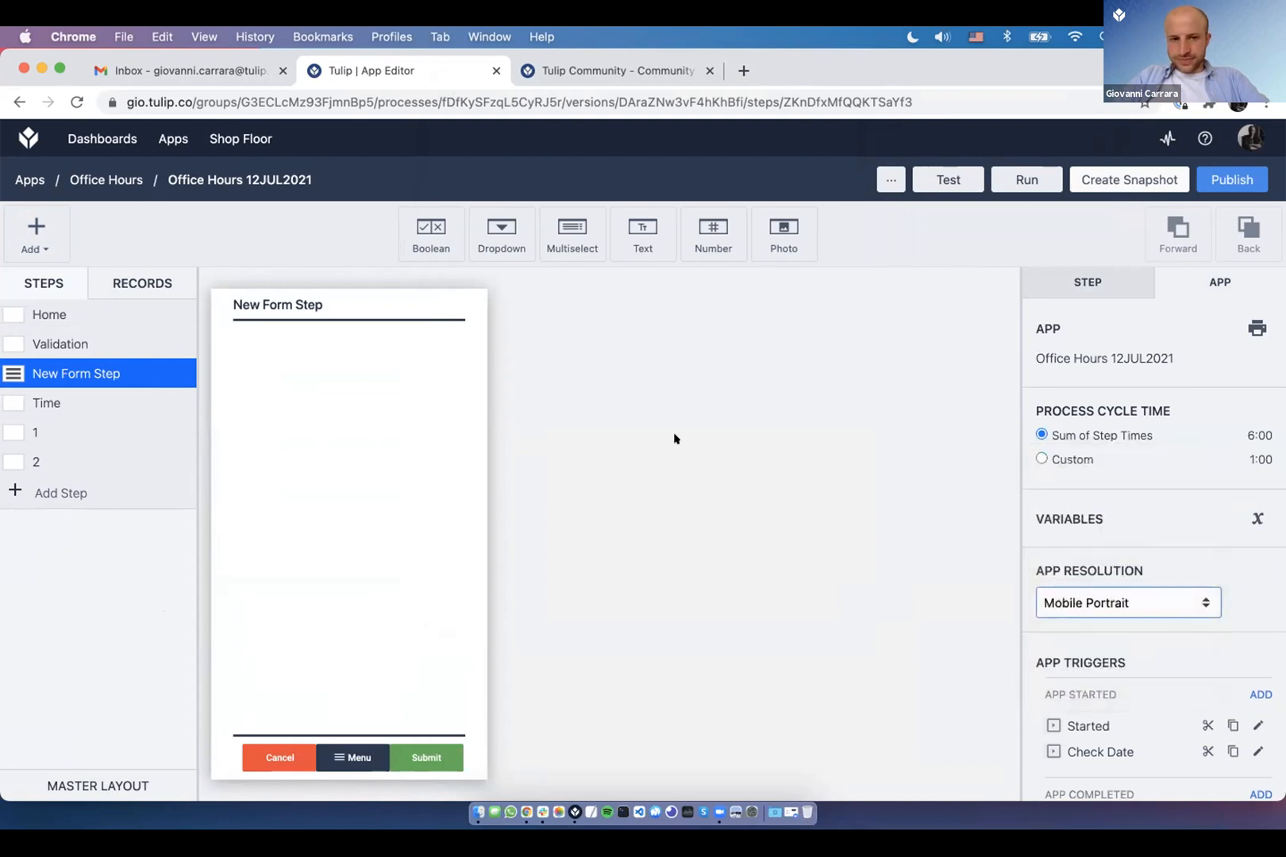
- Delete the New Form Step through the step options
left_click(1113, 279)
left_click(1256, 328)
left_click(680, 332)
key("super+Tab")
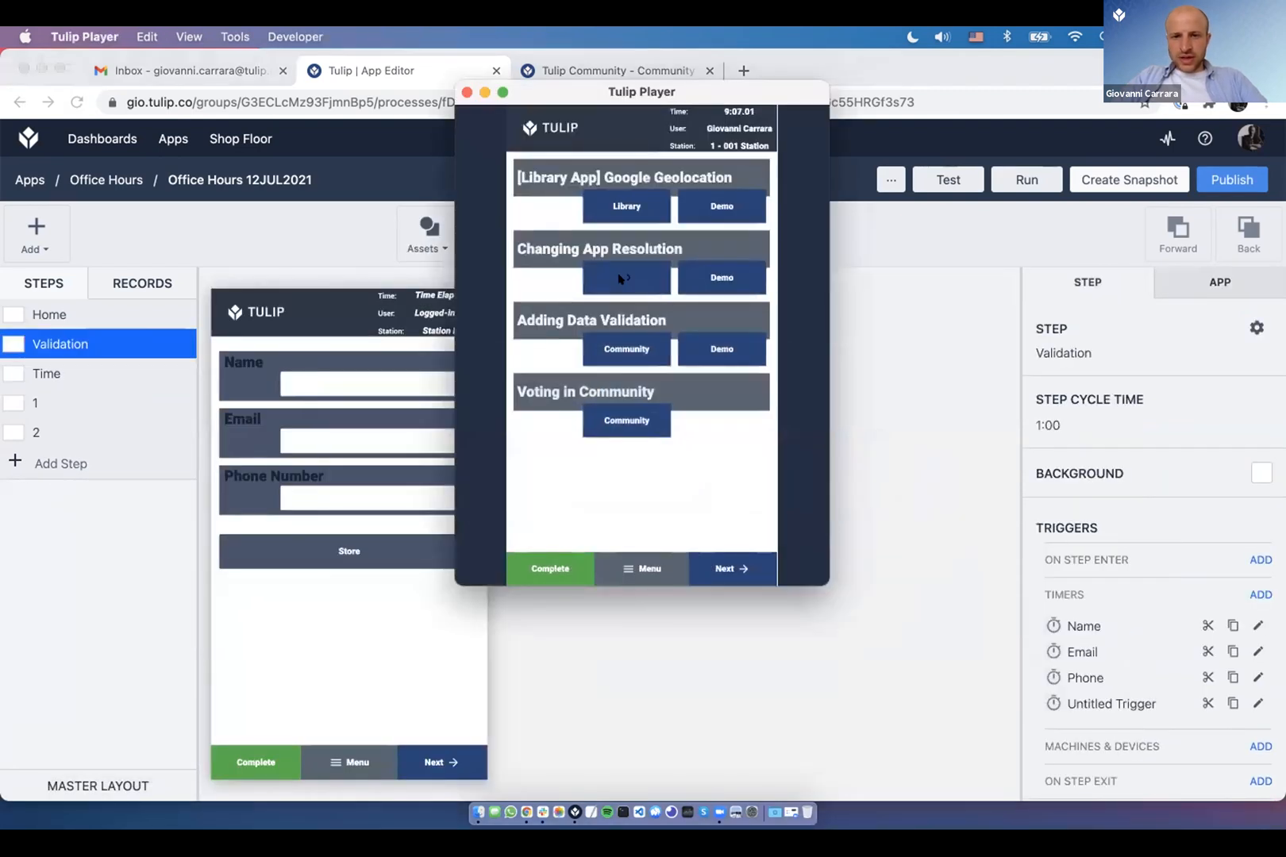
- Open the Changing App Resolution community post and narrow the Tulip Player window
left_click(618, 279)
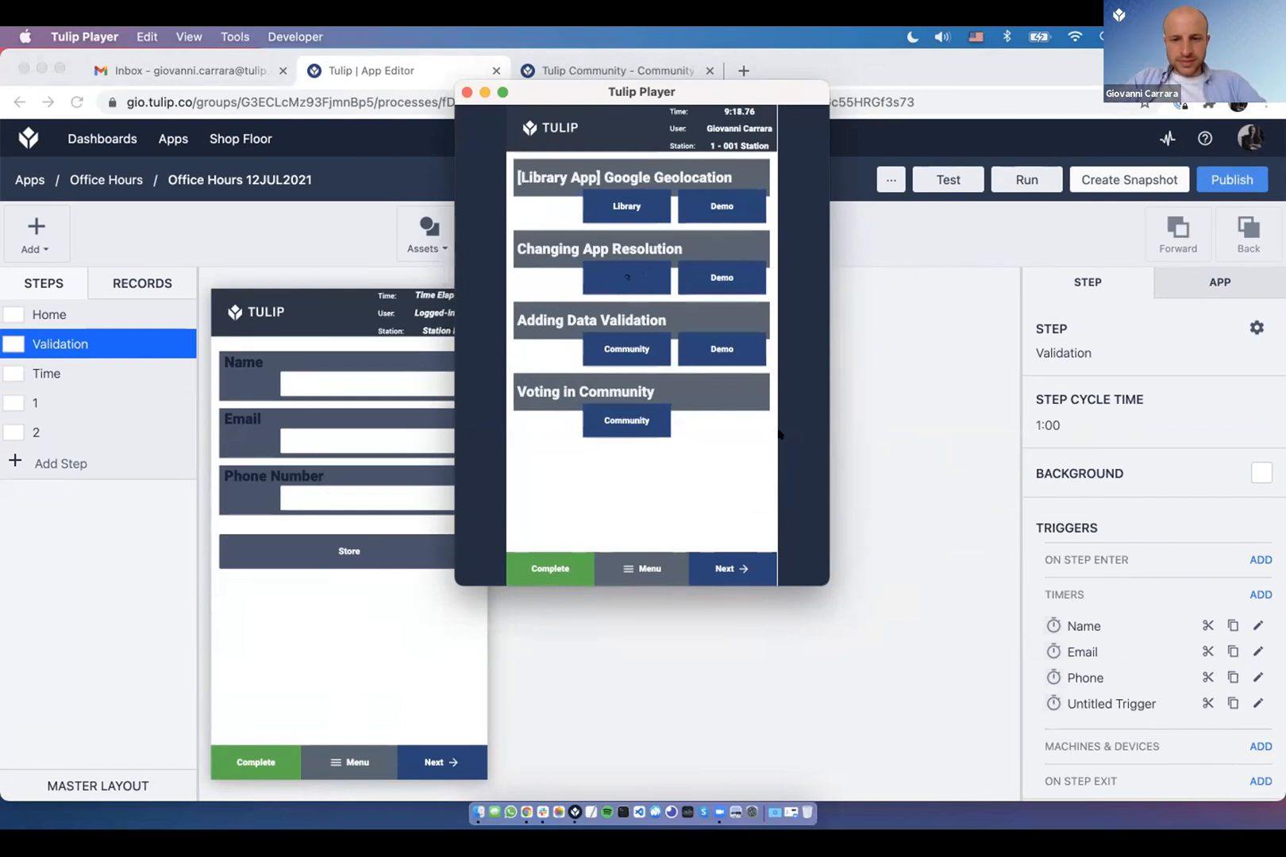
left_click_drag(829, 586, 763, 596)
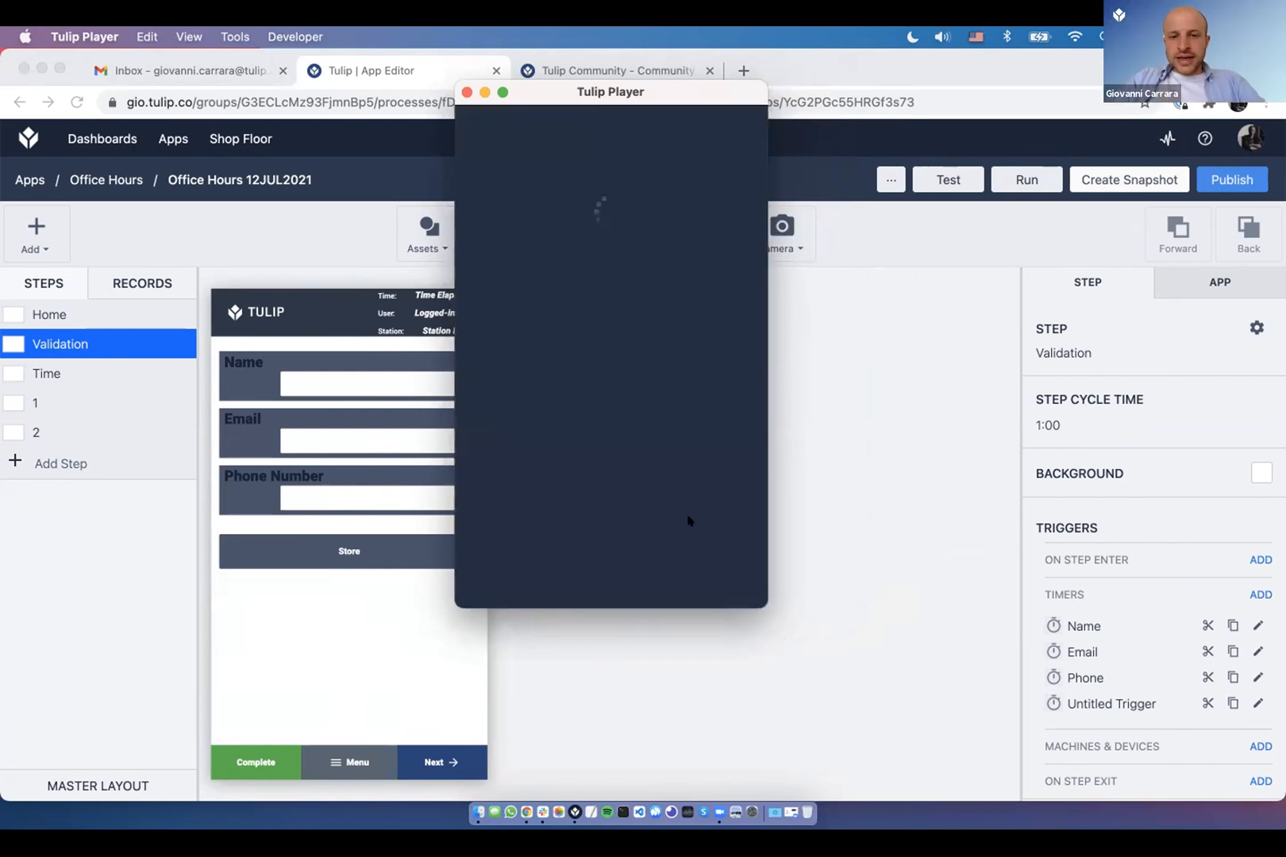
- Search the Tulip Community forum for 'tip of the'
left_click(790, 594)
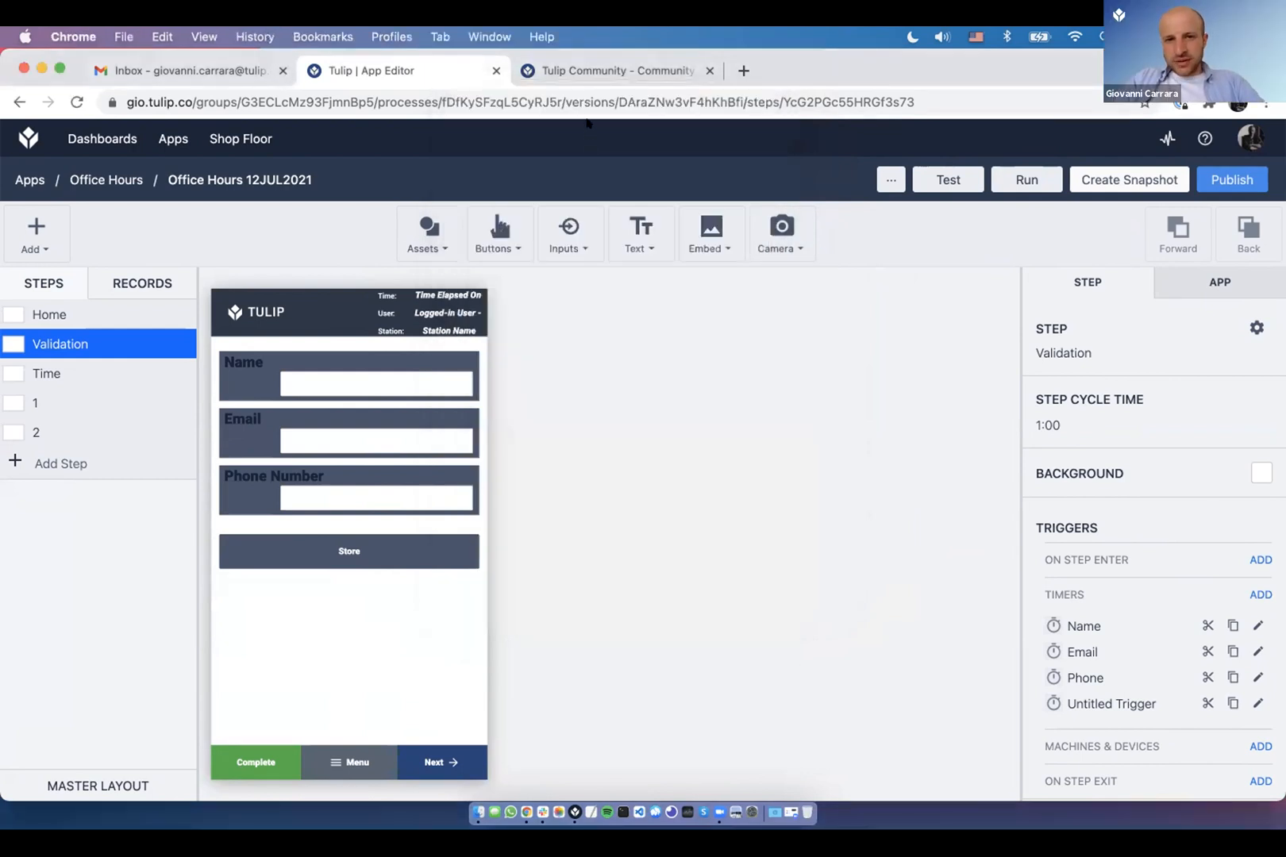
key("ctrl+Tab")
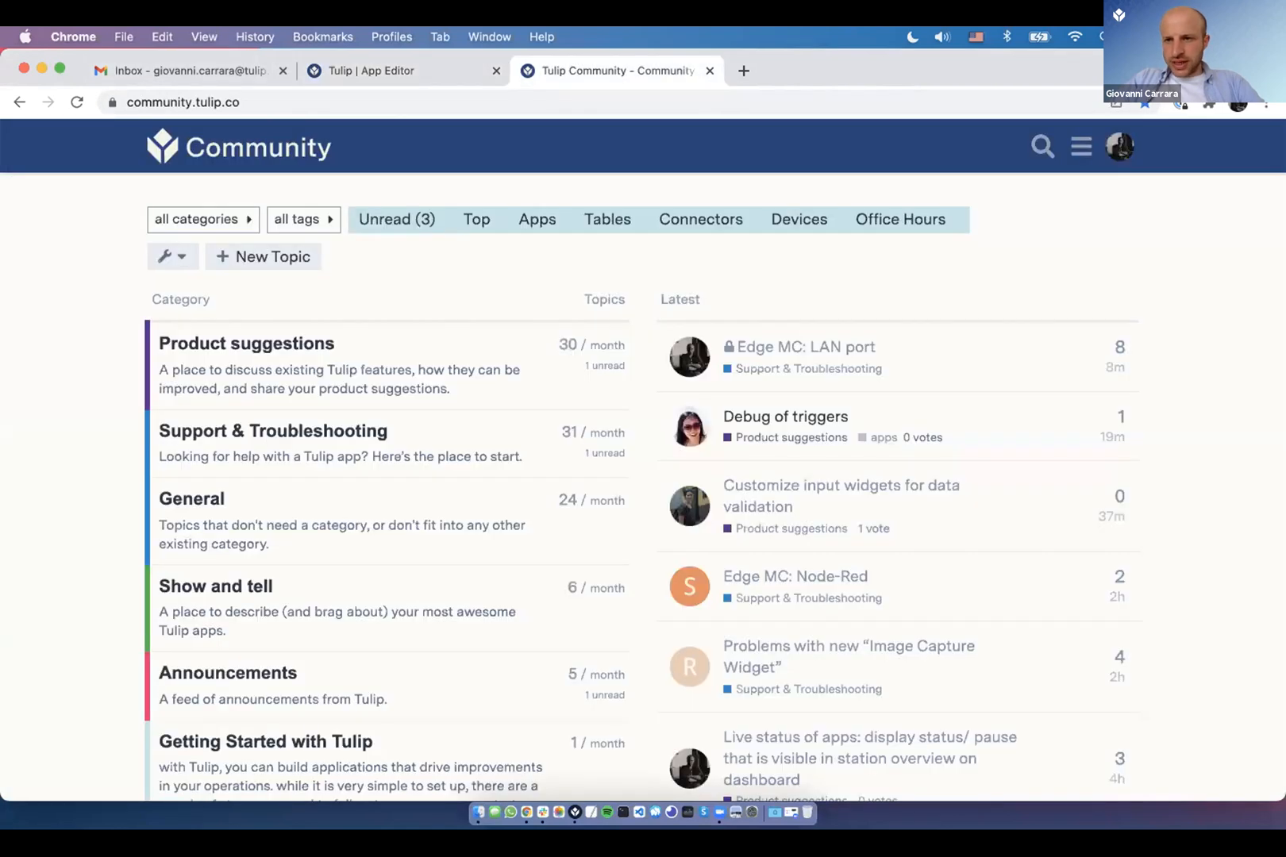
left_click(1043, 146)
type("tip of the")
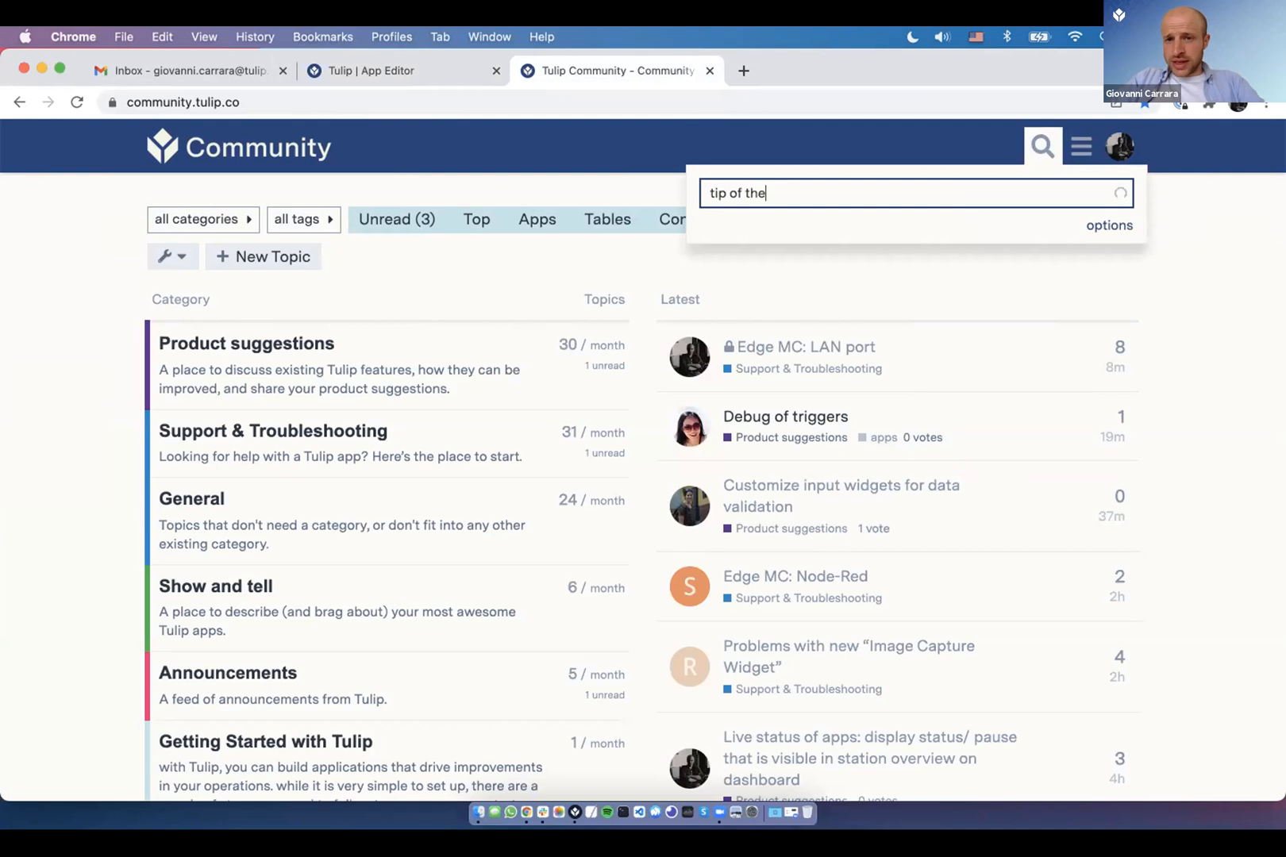
key("Return")
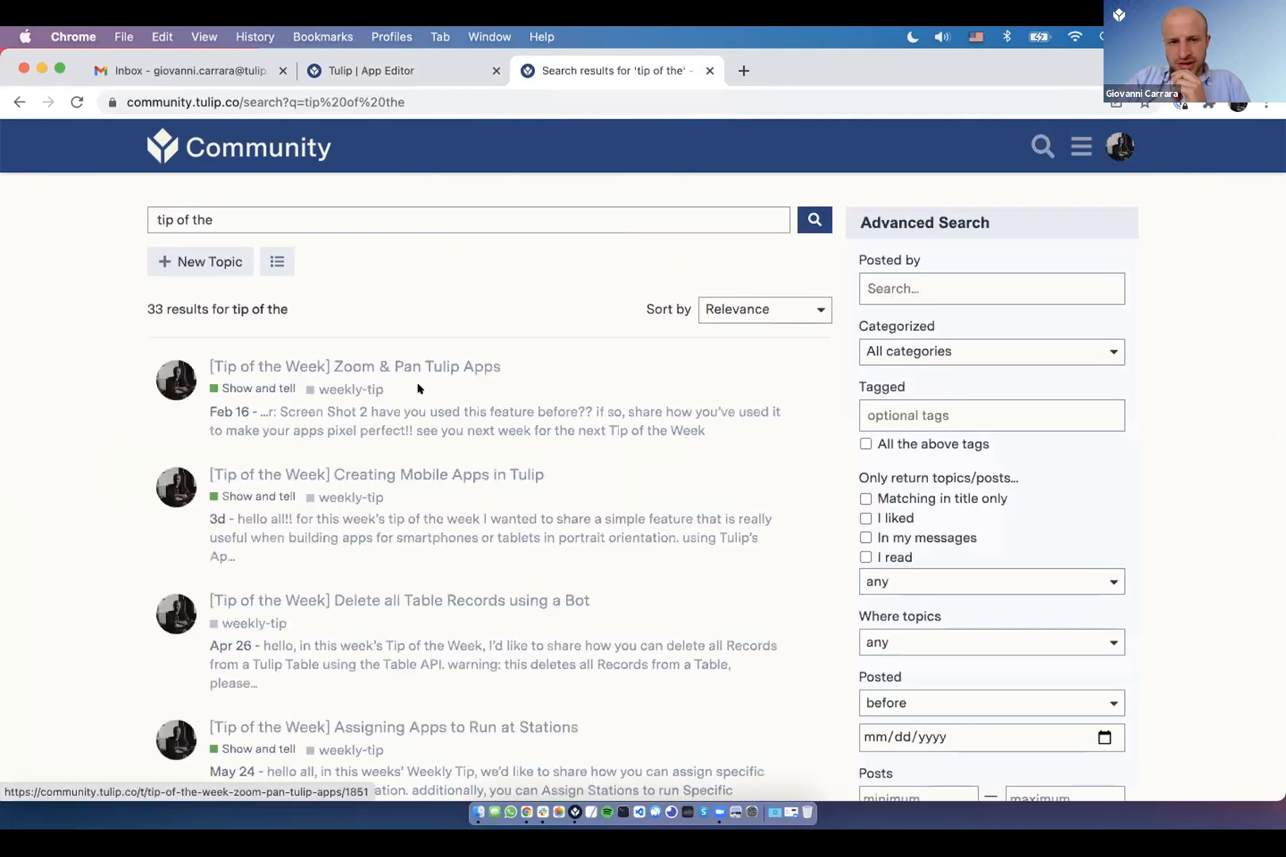
- Open the 'Creating Mobile Apps in Tulip' post, then go back to Tulip Player
left_click(435, 472)
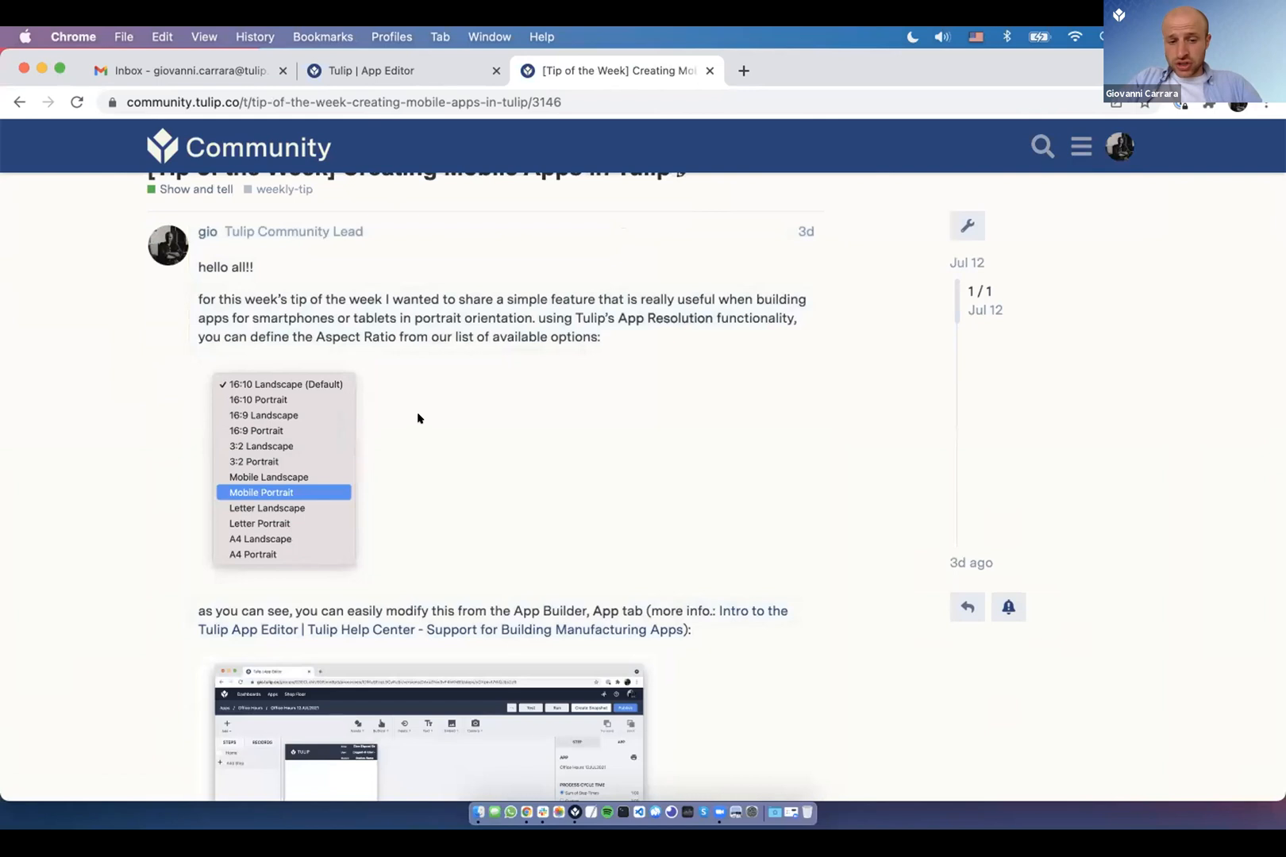
scroll(420, 418, "down", 1)
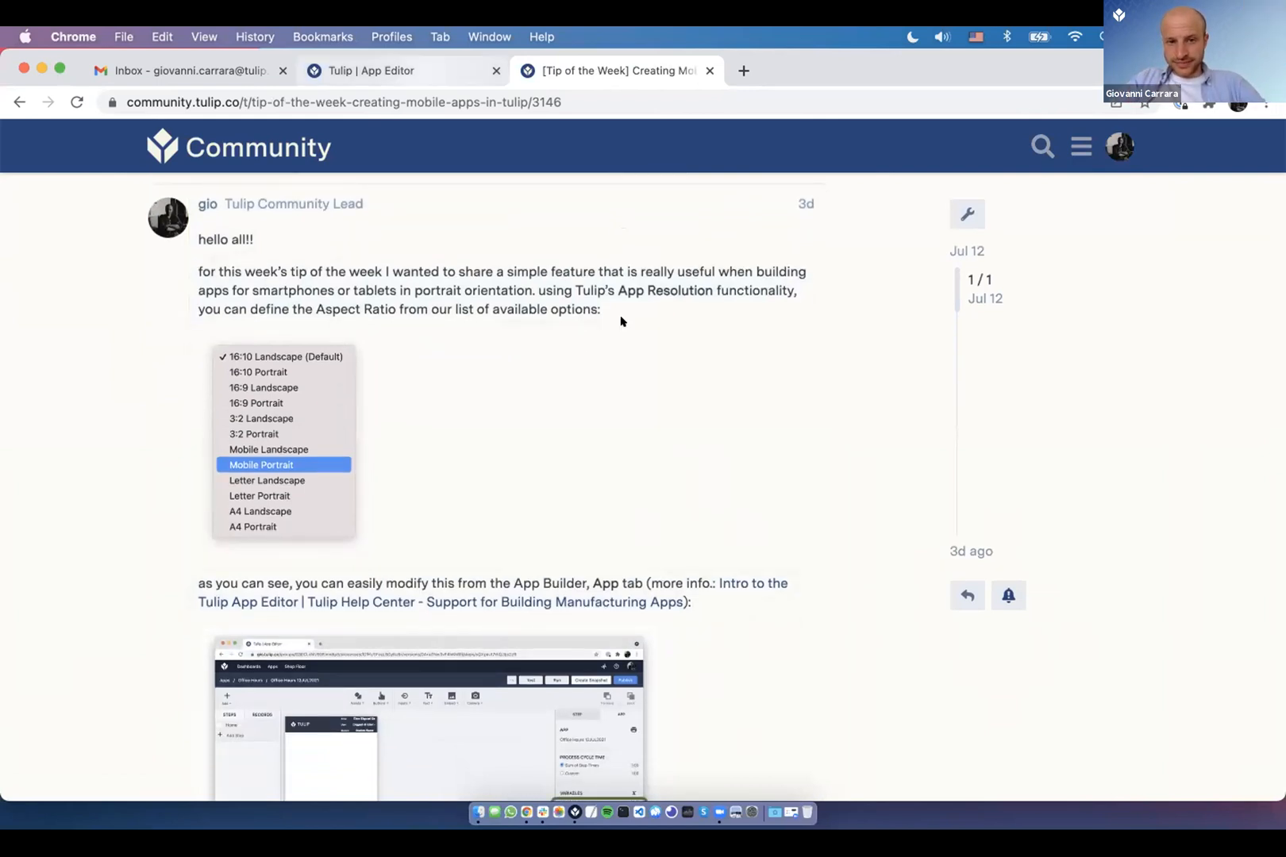
key("ctrl+shift+Tab")
key("super+Tab")
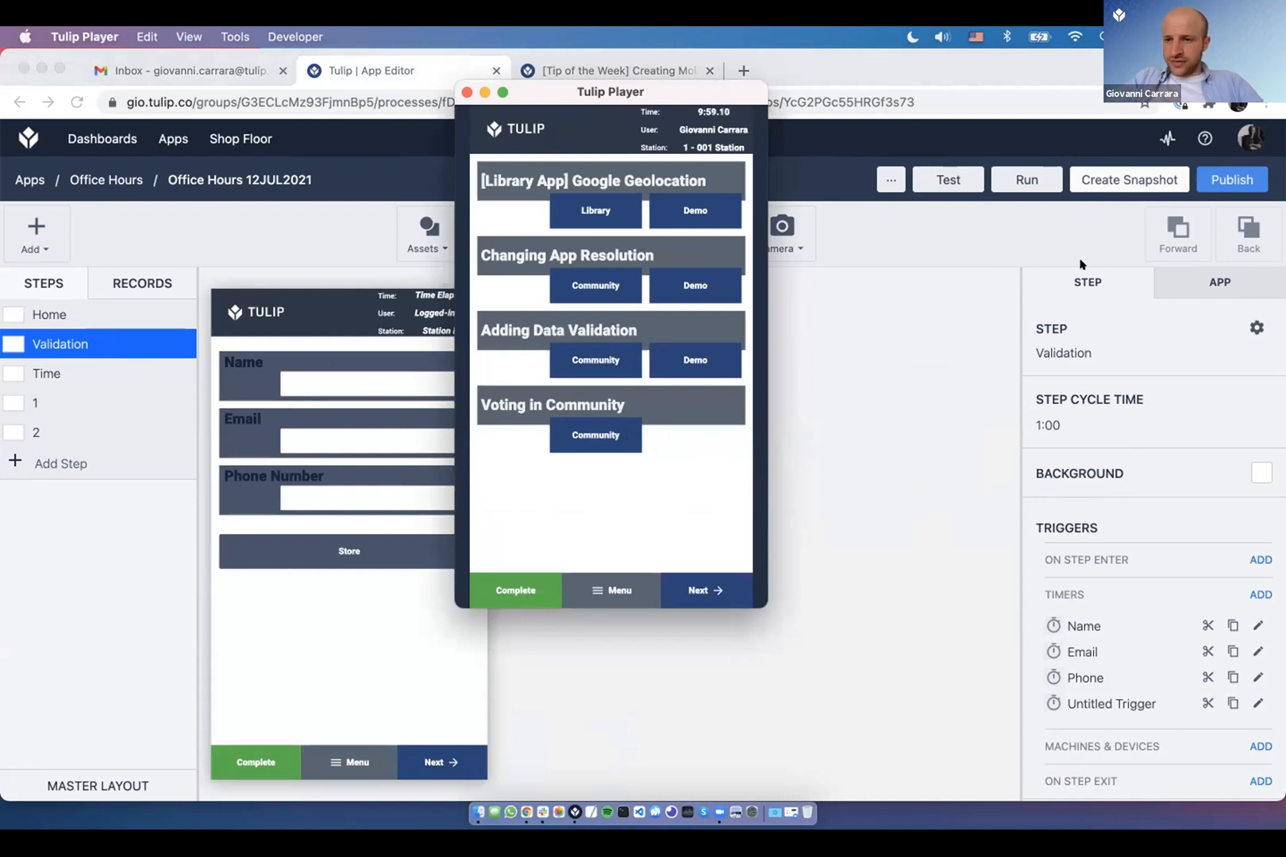
- Switch the app resolution to 16:10 Landscape
left_click(1235, 281)
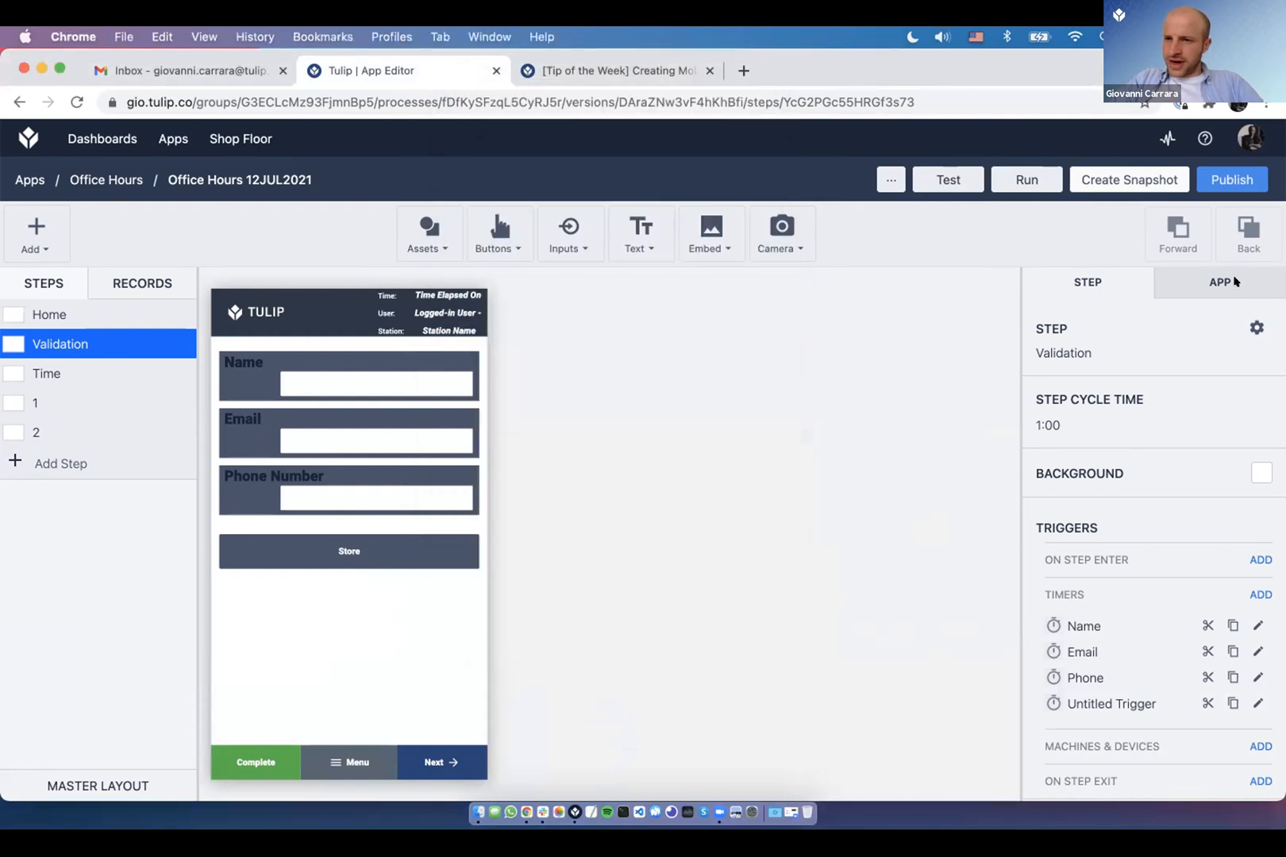
left_click(1118, 601)
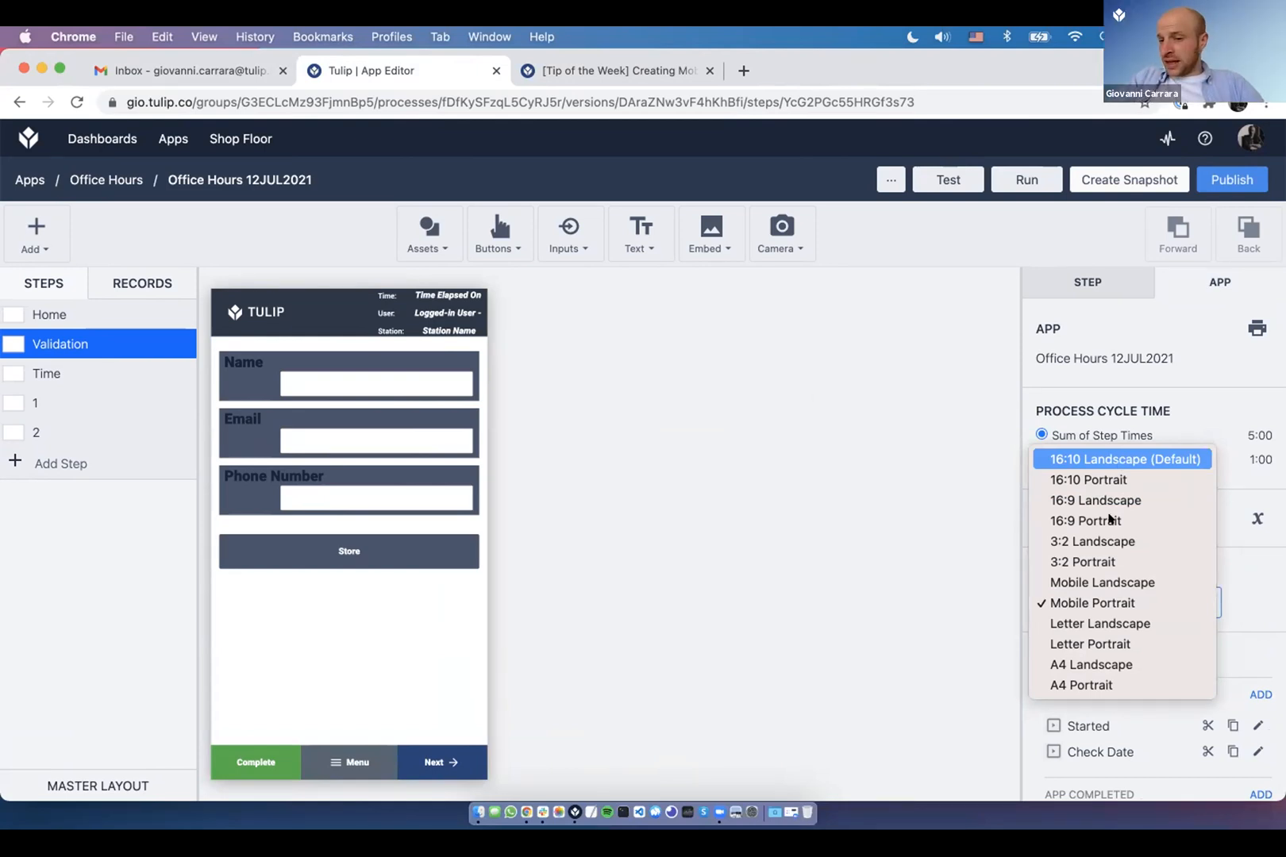
left_click(1128, 606)
left_click(1117, 607)
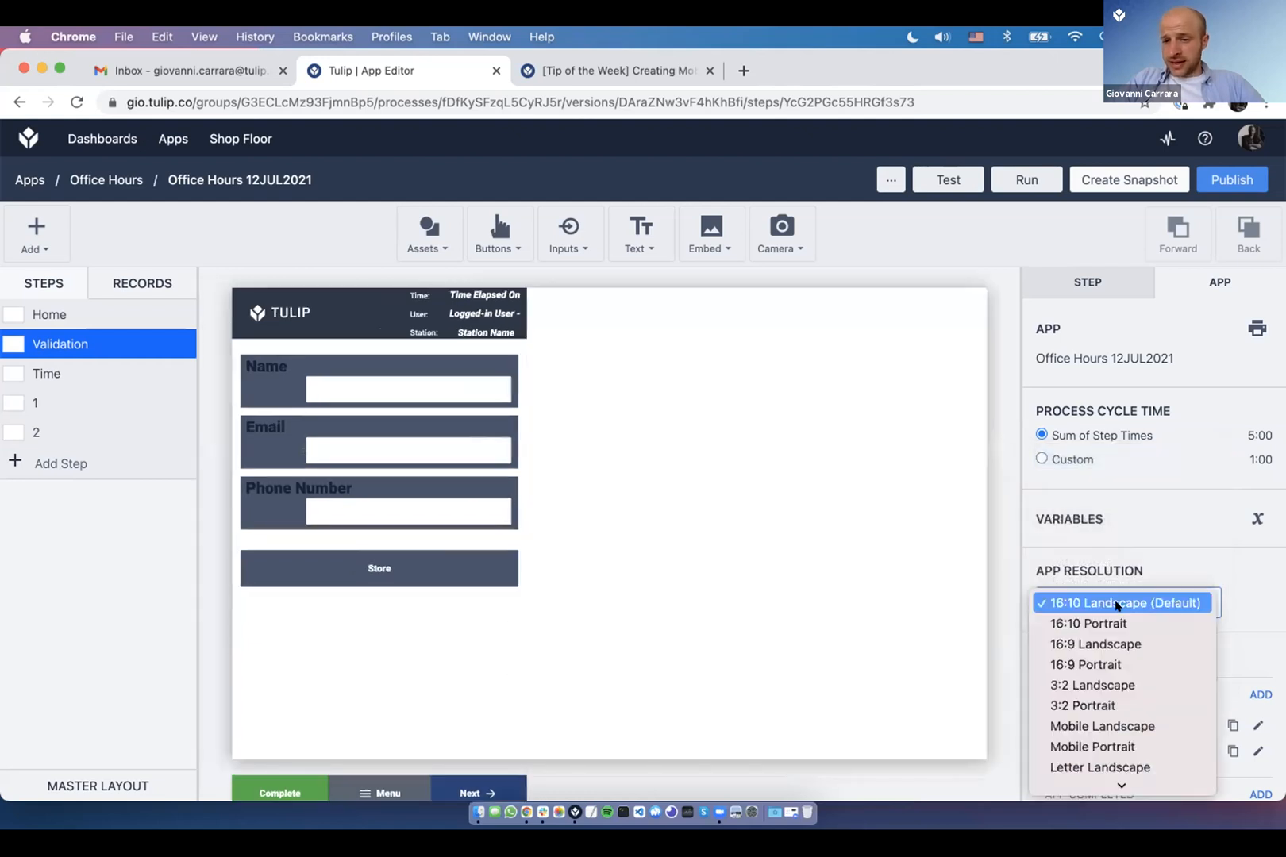
- Restore the Mobile Portrait resolution and close the Creating Mobile Apps forum post
left_click(1118, 607)
left_click(1112, 603)
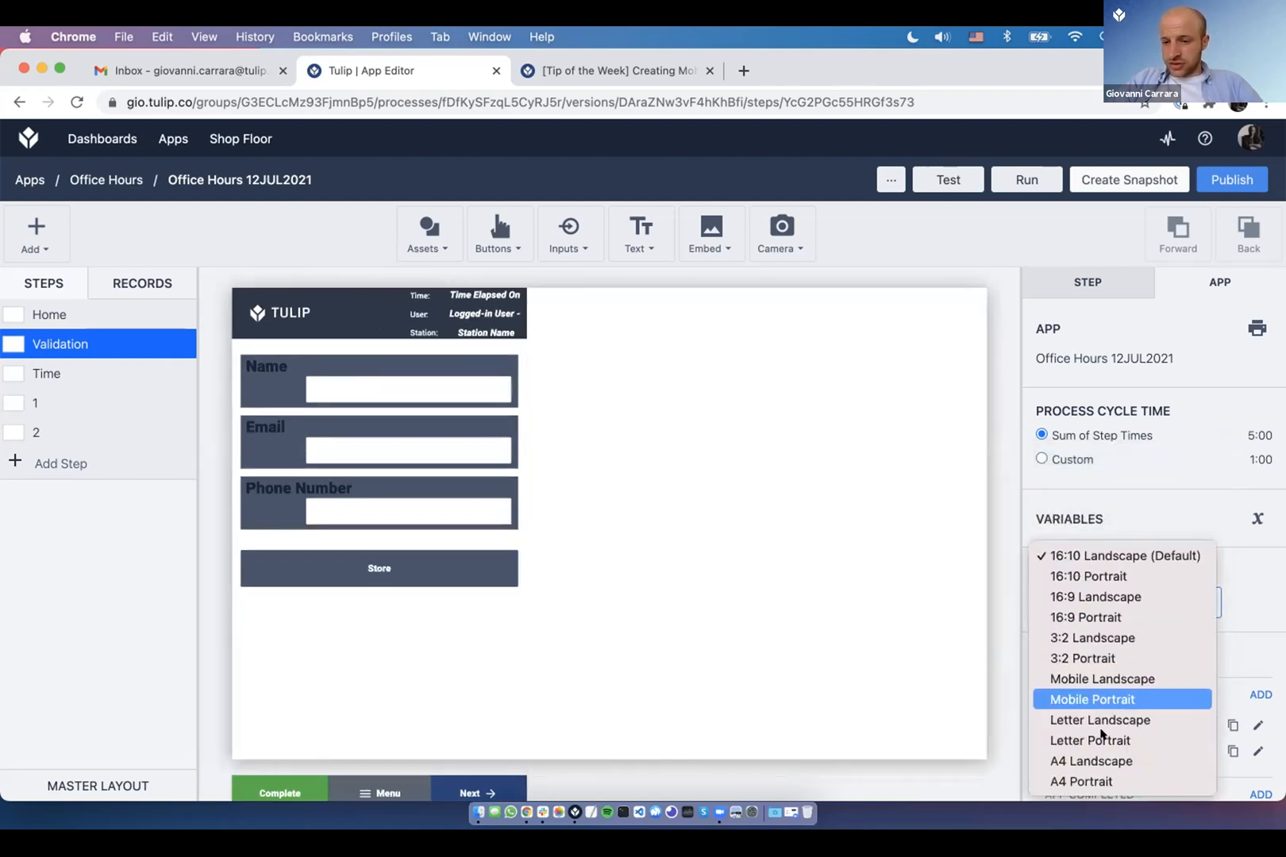
left_click(1112, 698)
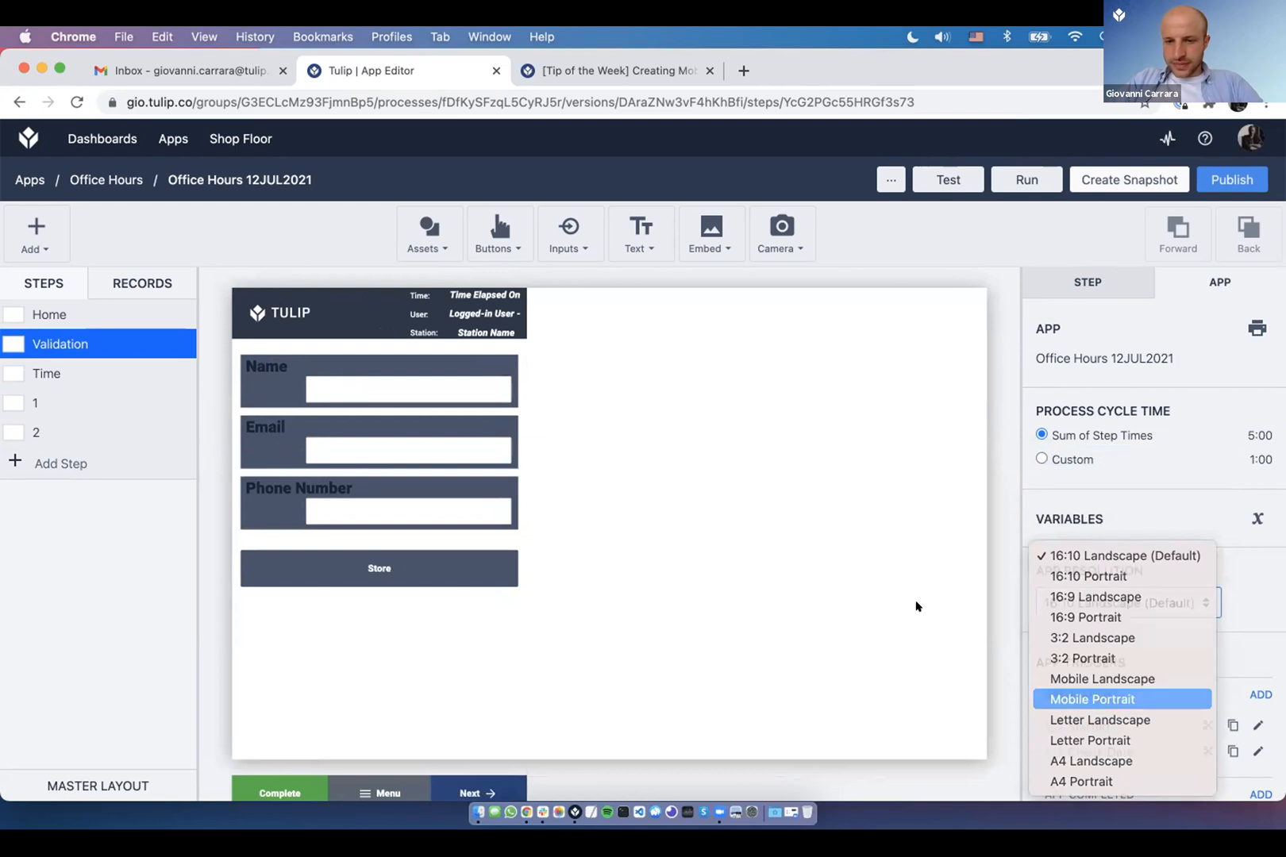
key("super+Tab")
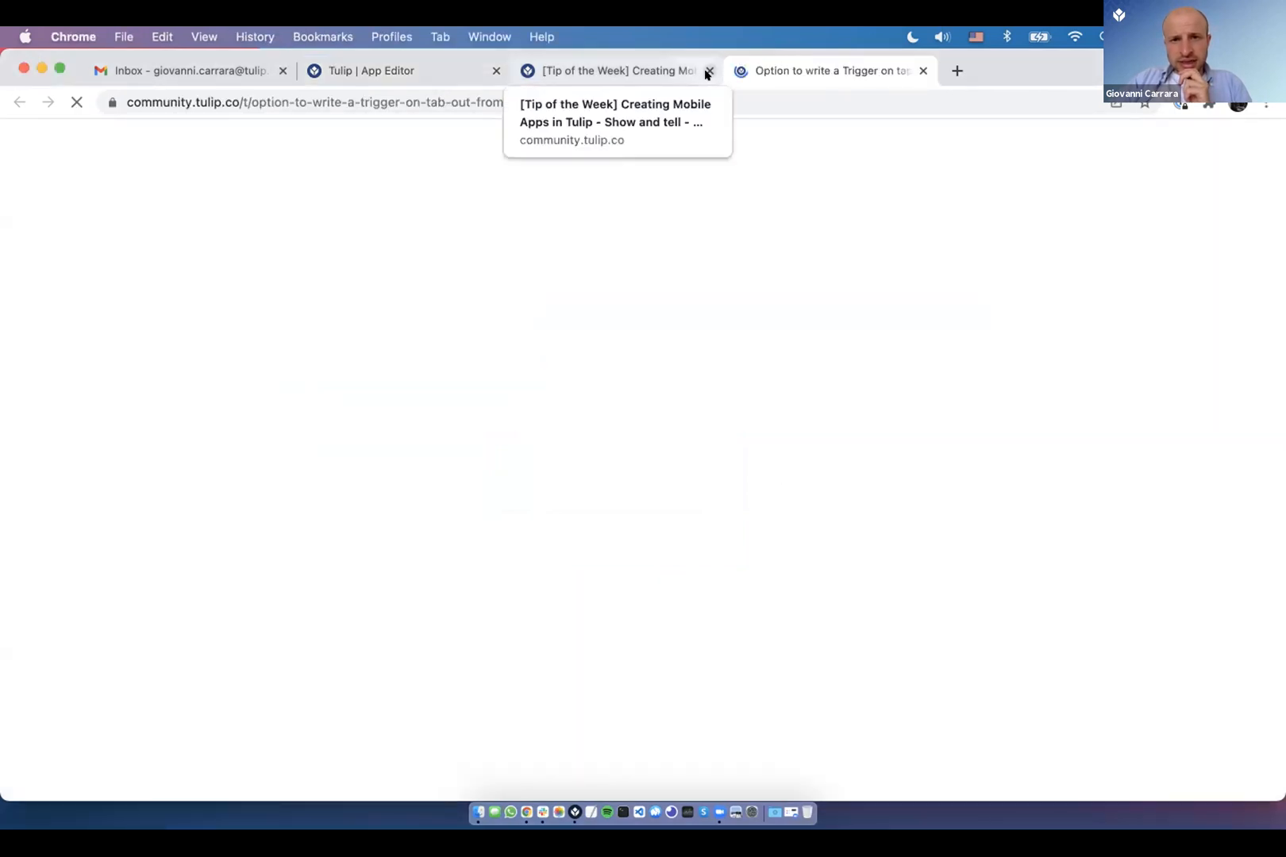
left_click(708, 72)
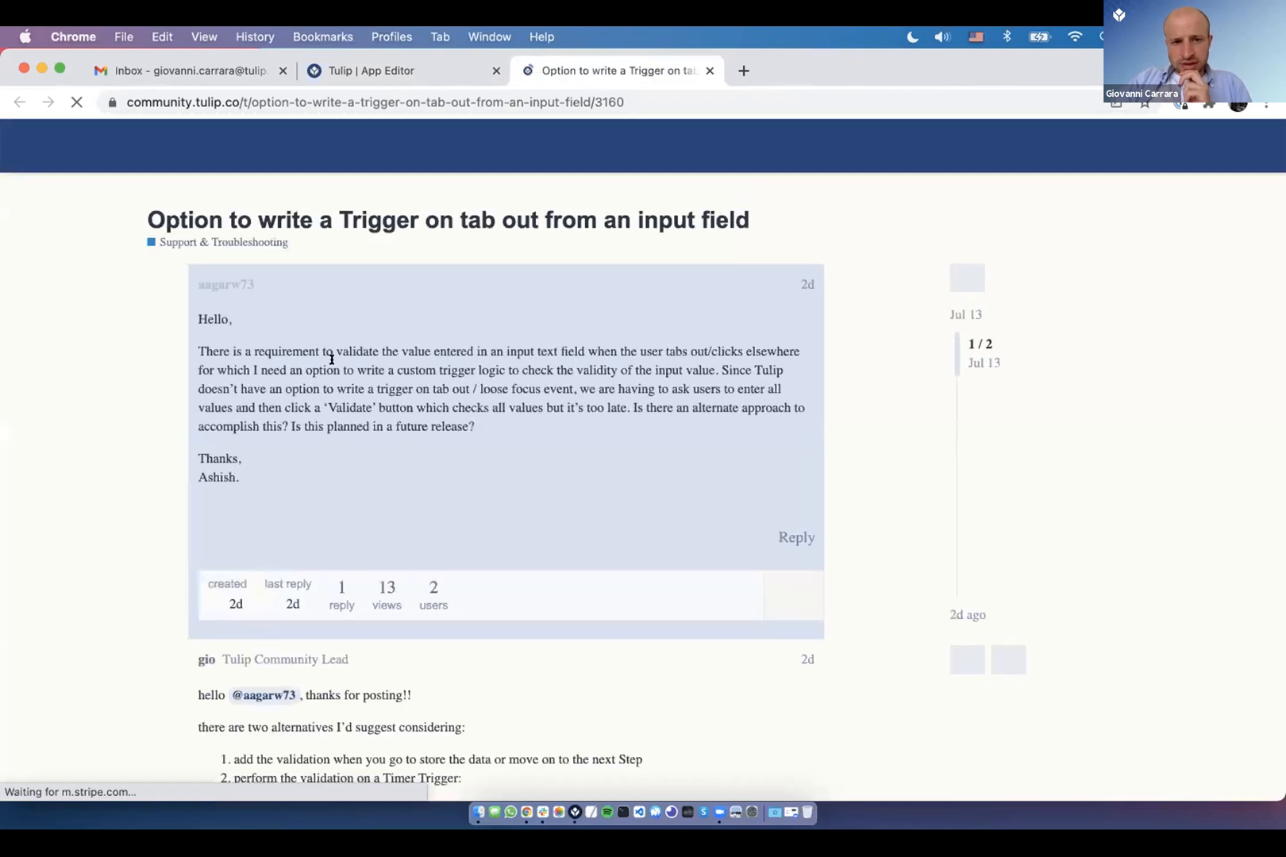
left_click_drag(340, 351, 300, 352)
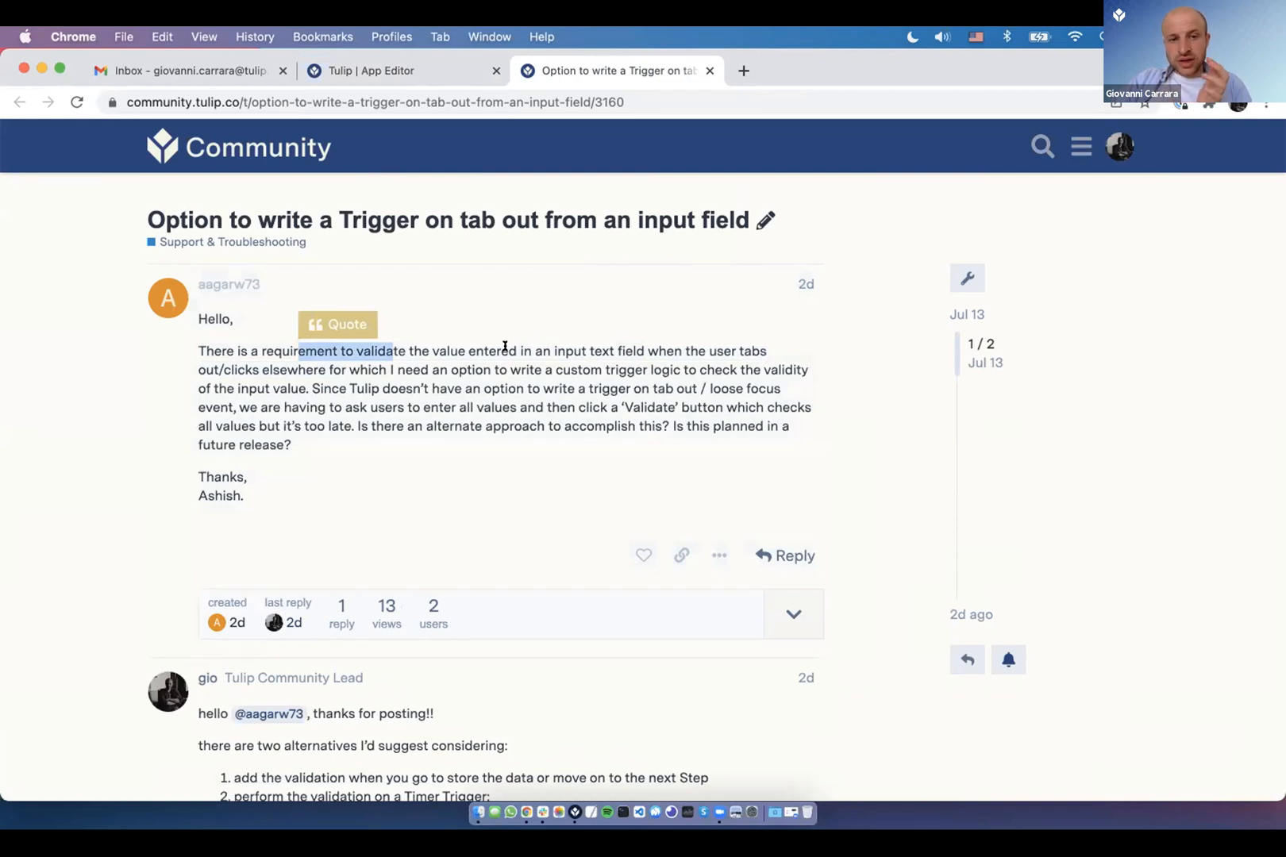
double_click(521, 374)
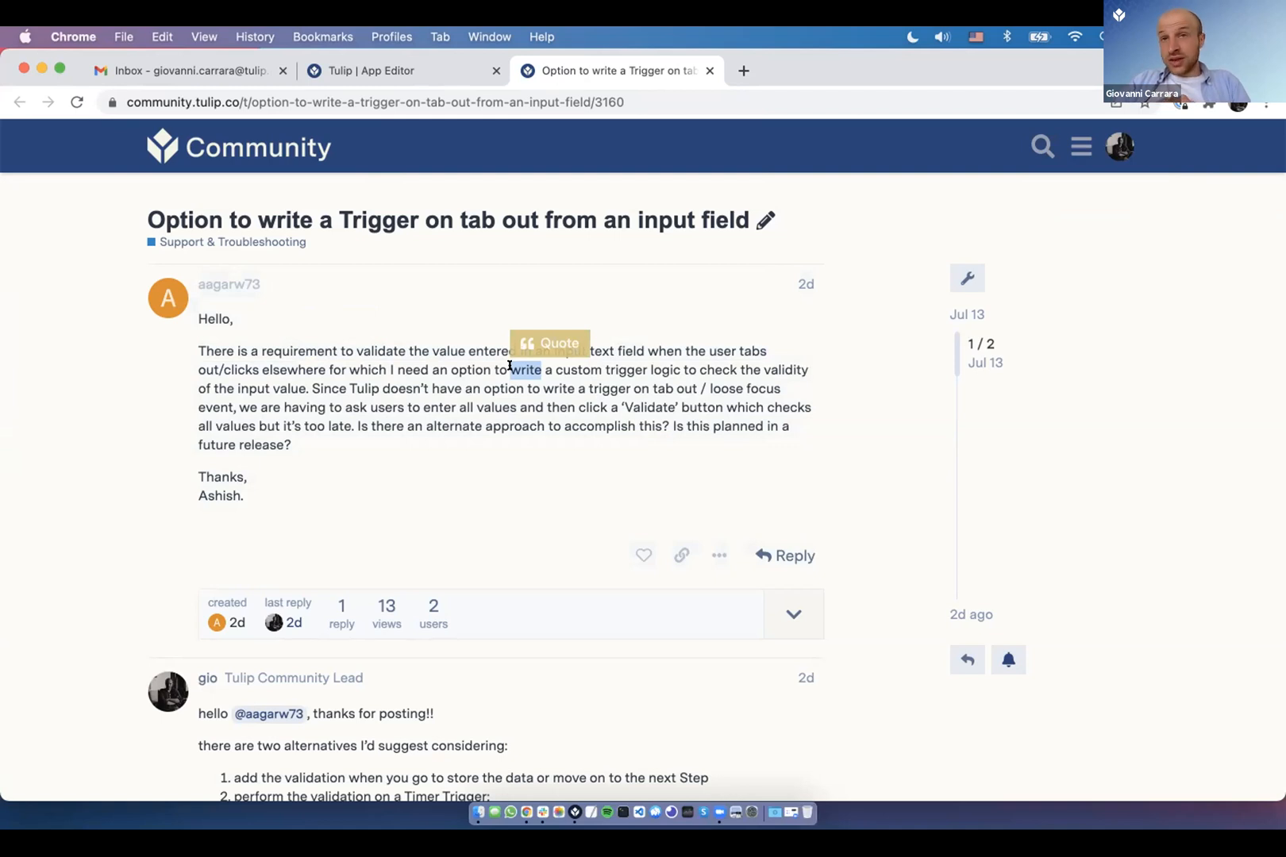
scroll(509, 366, "down", 1)
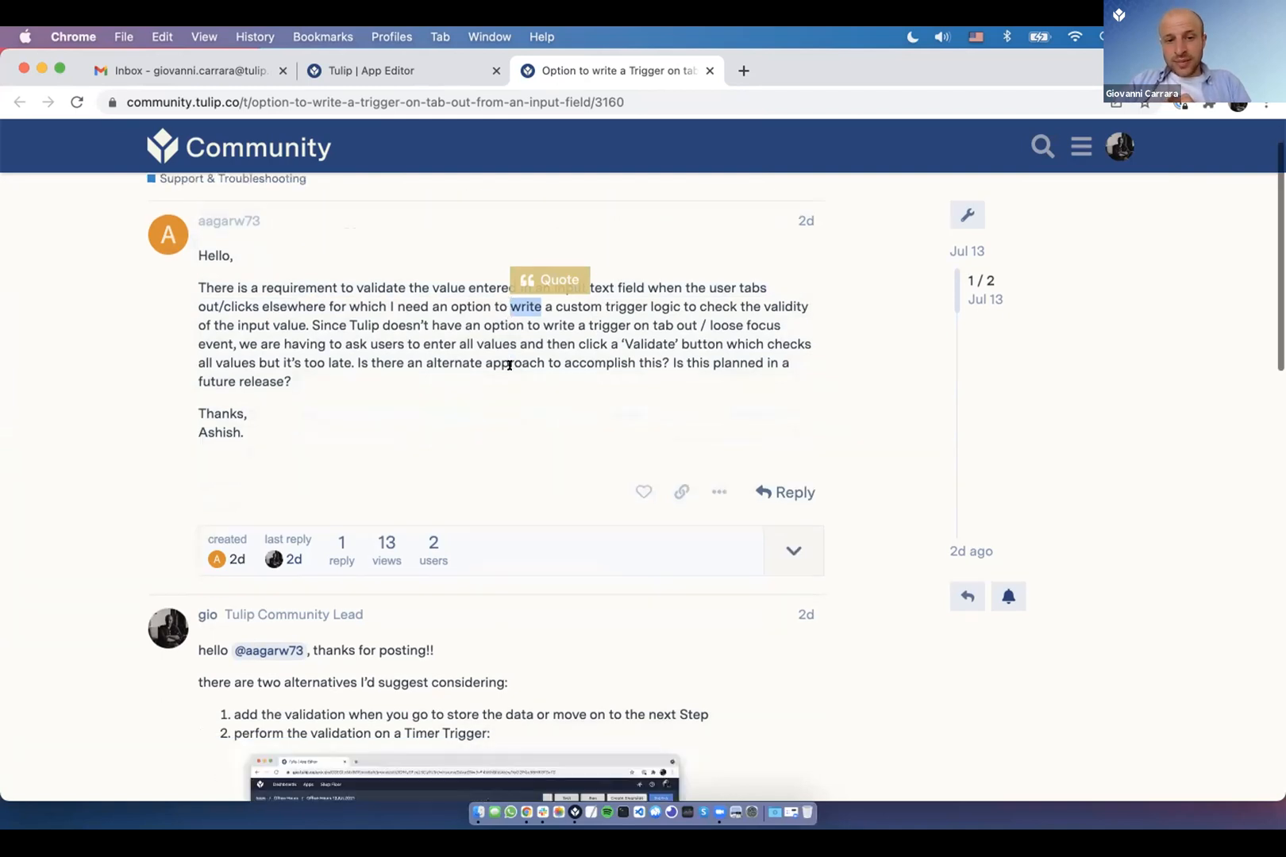
scroll(347, 387, "down", 5)
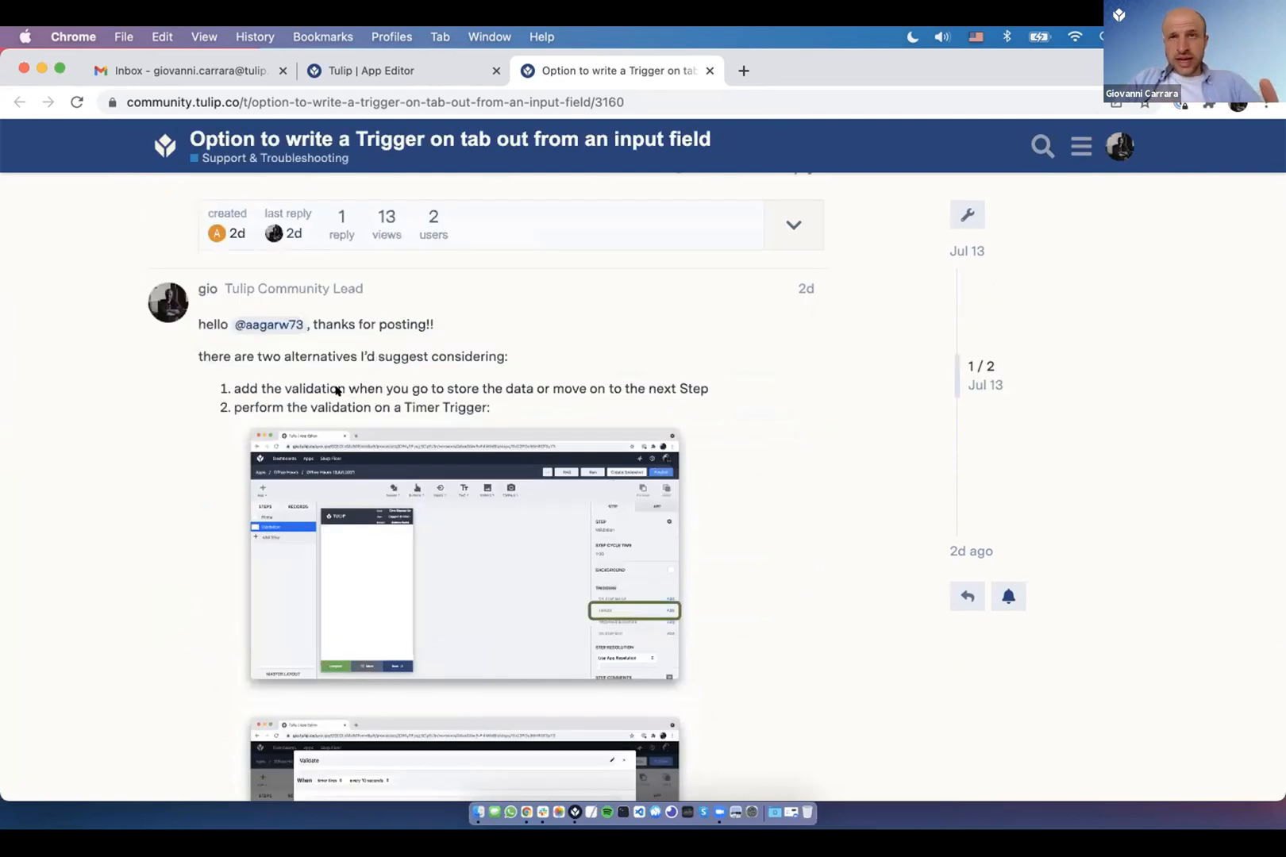
left_click_drag(233, 388, 385, 388)
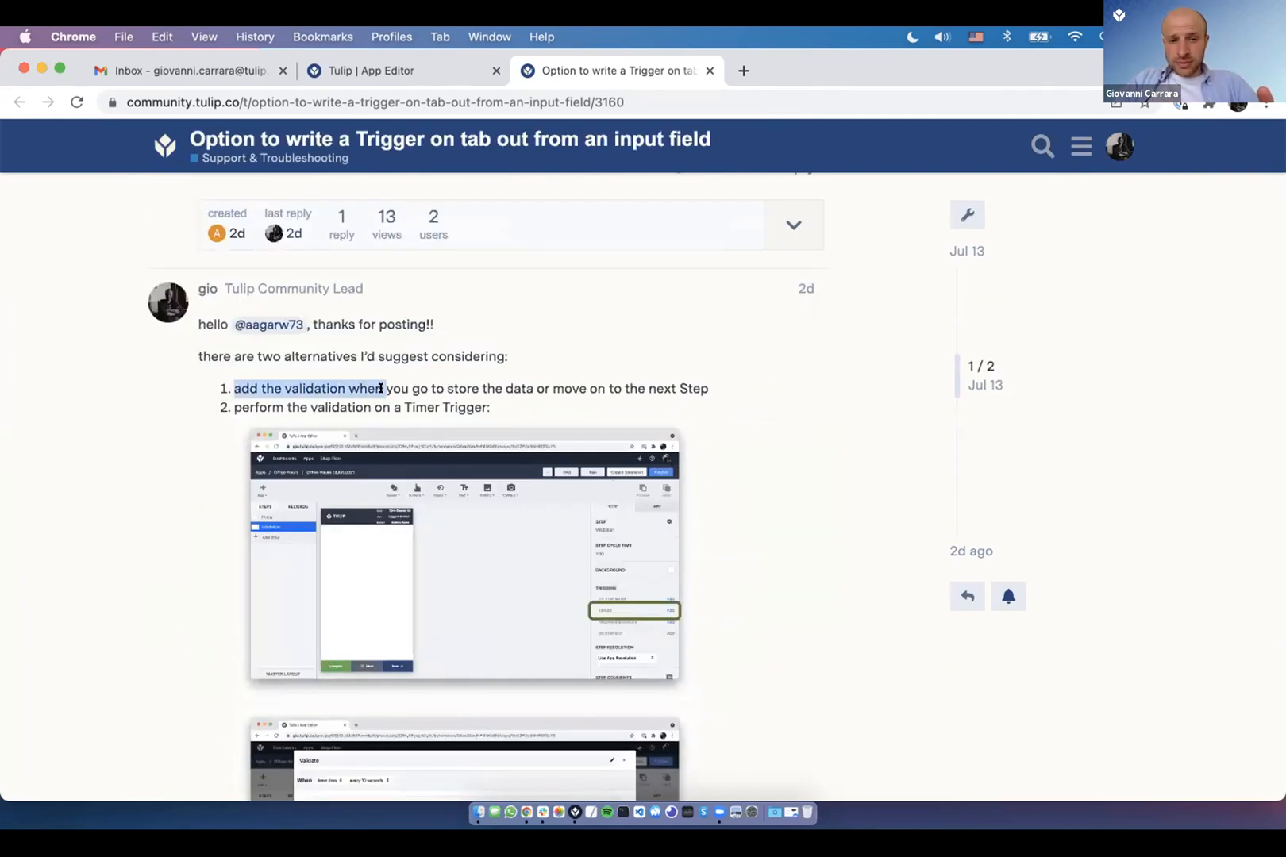
triple_click(448, 382)
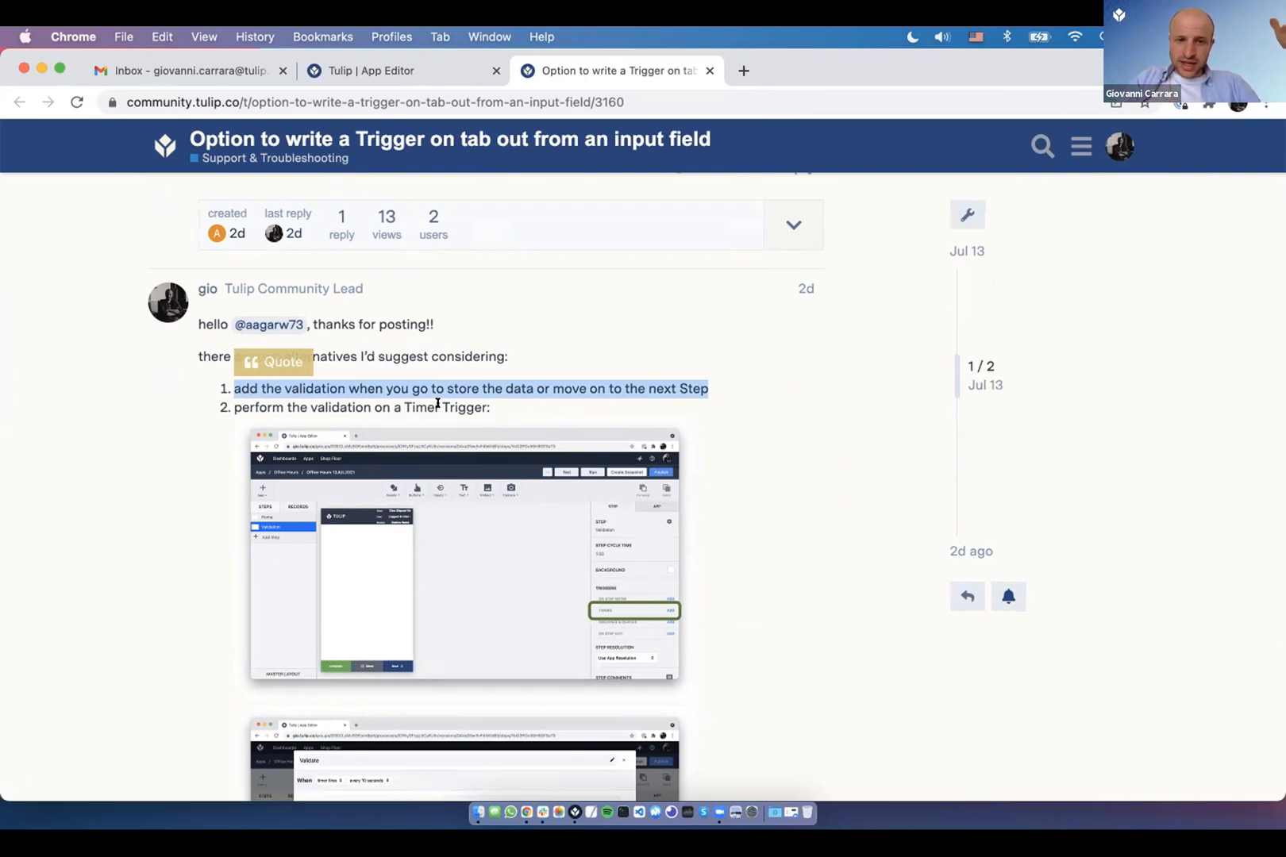
double_click(441, 404)
triple_click(396, 405)
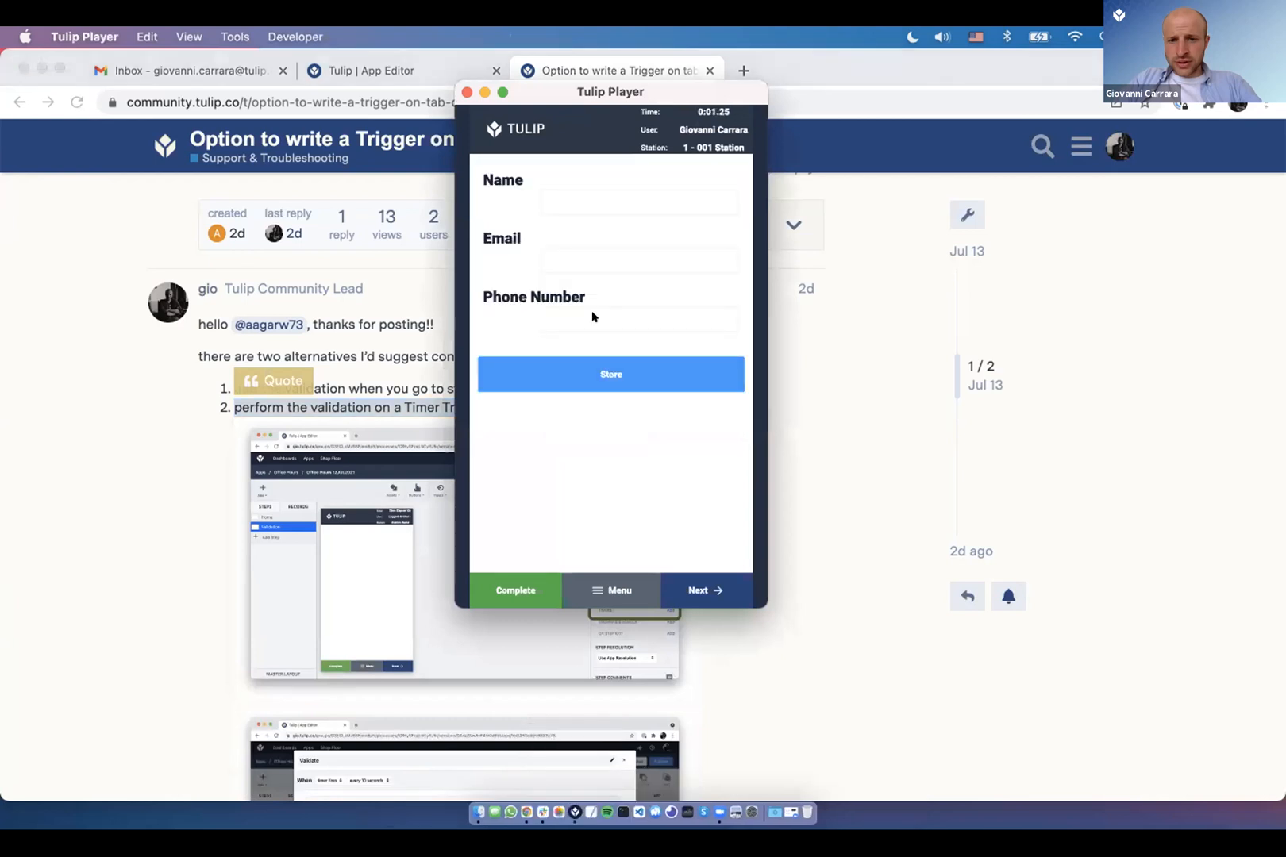
- Make the Player window narrower and taller, and retype the person's name in Name
left_click_drag(763, 594, 745, 620)
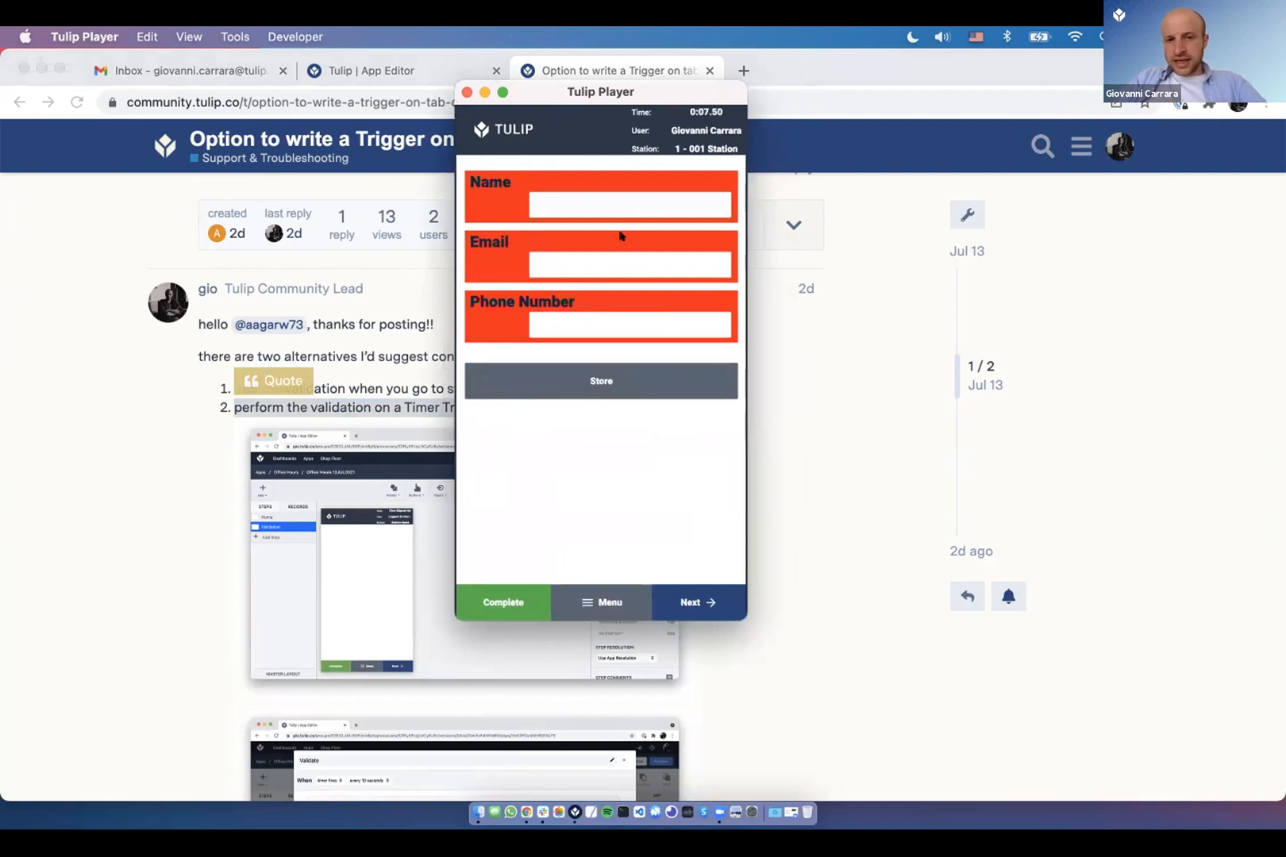
type("Gio")
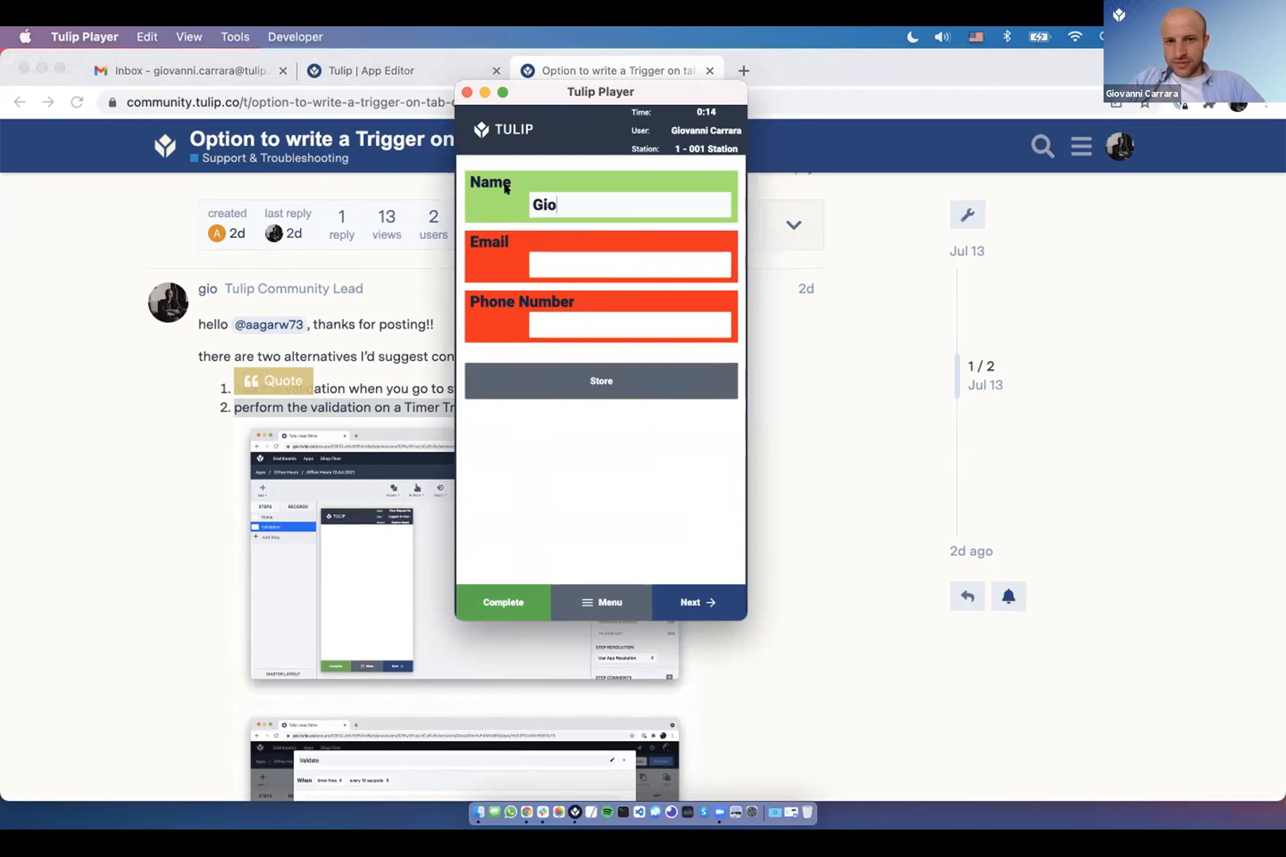
key("BackSpace")
key("BackSpace")
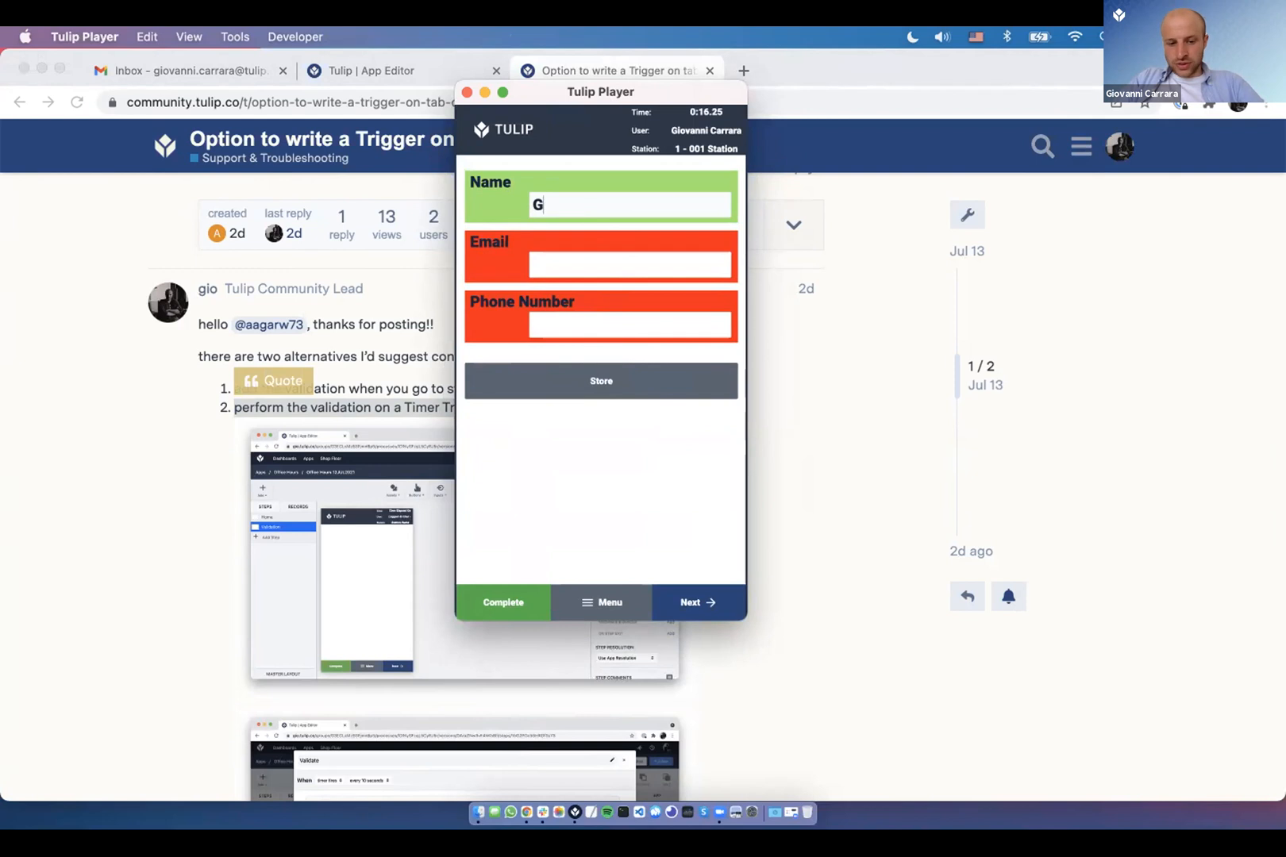
key("BackSpace")
type("1")
key("BackSpace")
type("Gio")
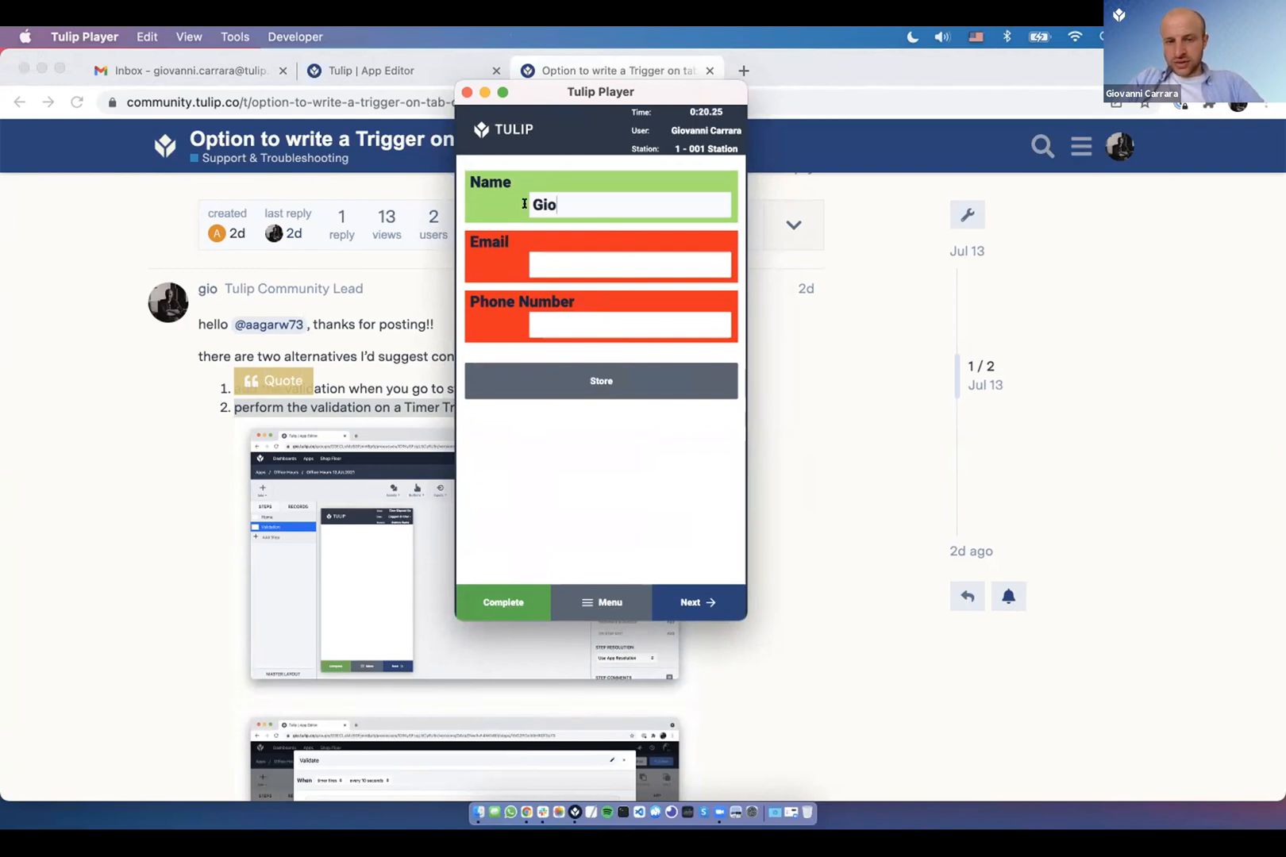
key("BackSpace")
key("BackSpace")
key("BackSpace")
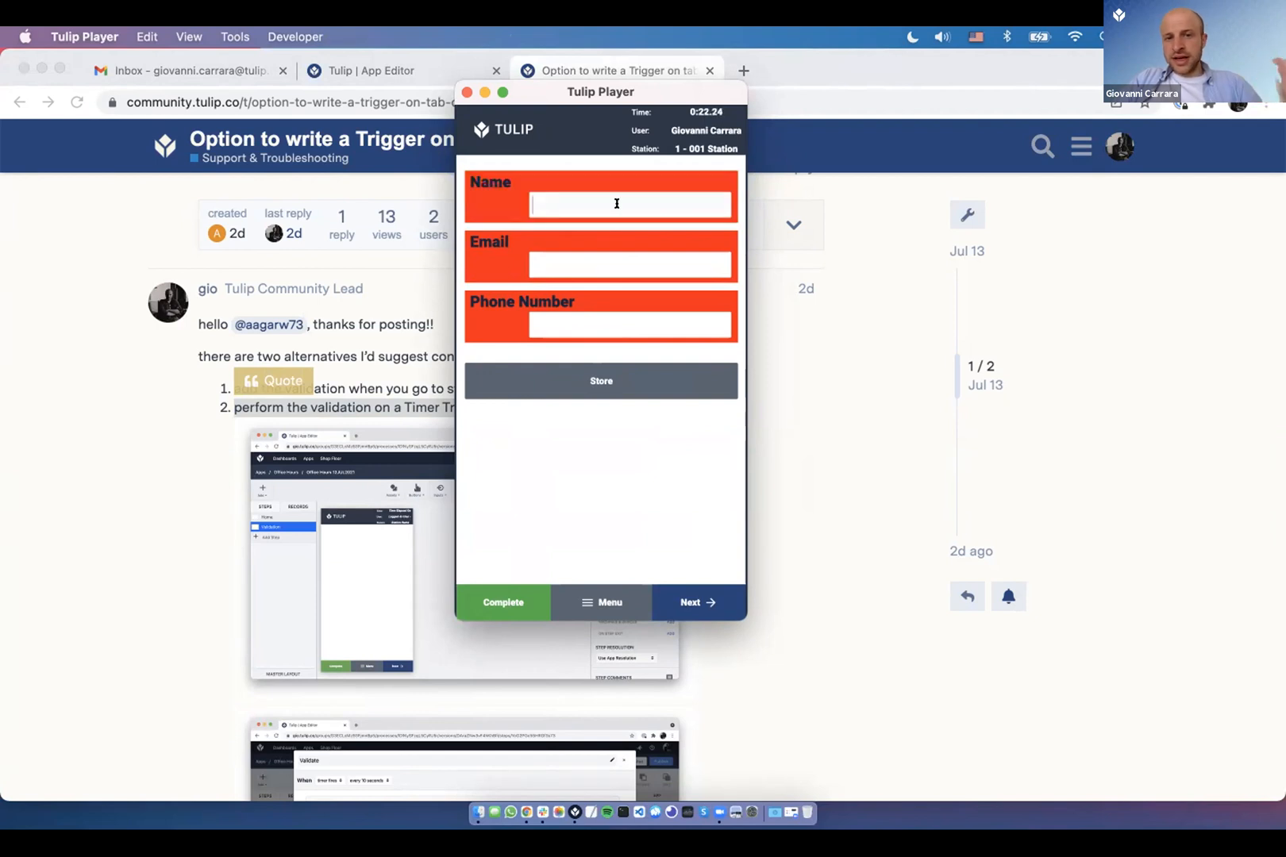
type("Gio")
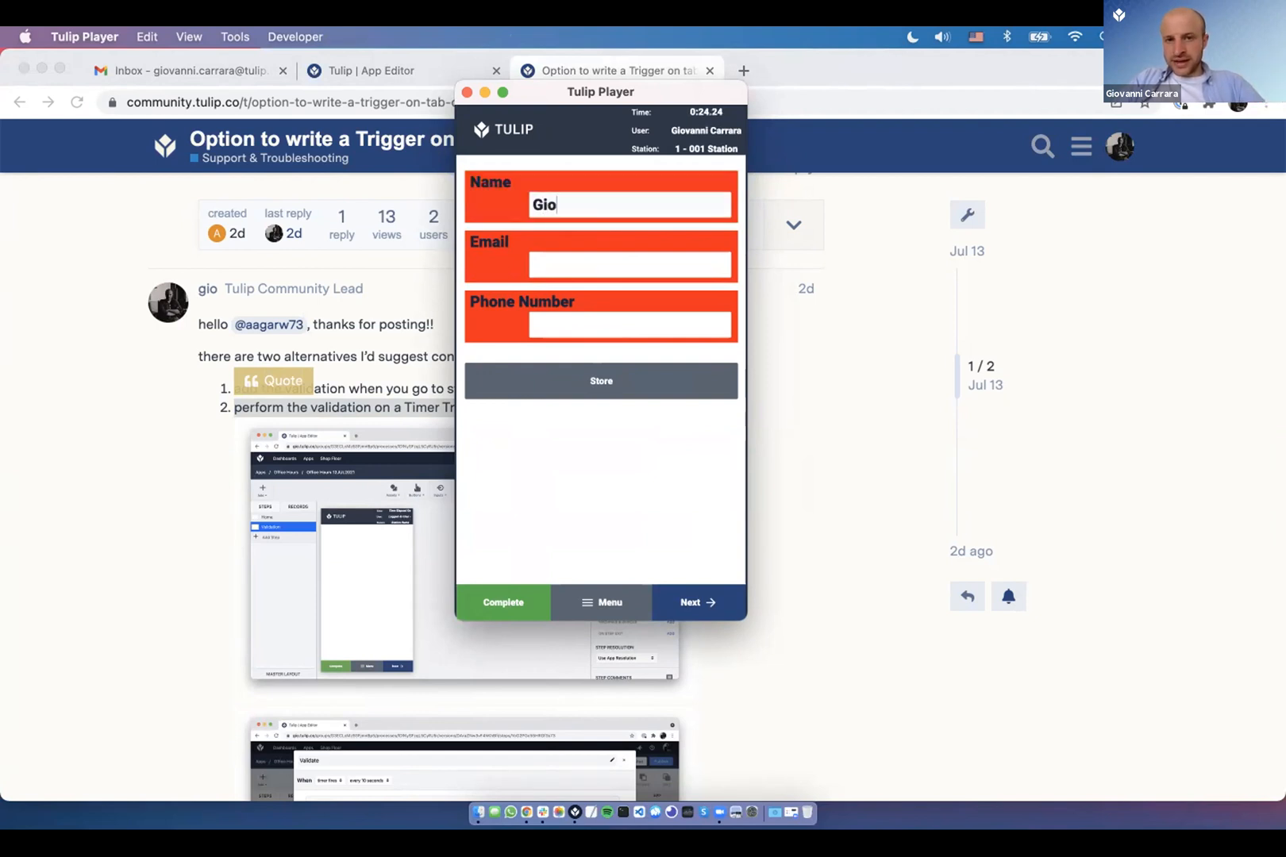
- Enter an e-mail address and a phone number, then store the form
left_click(580, 266)
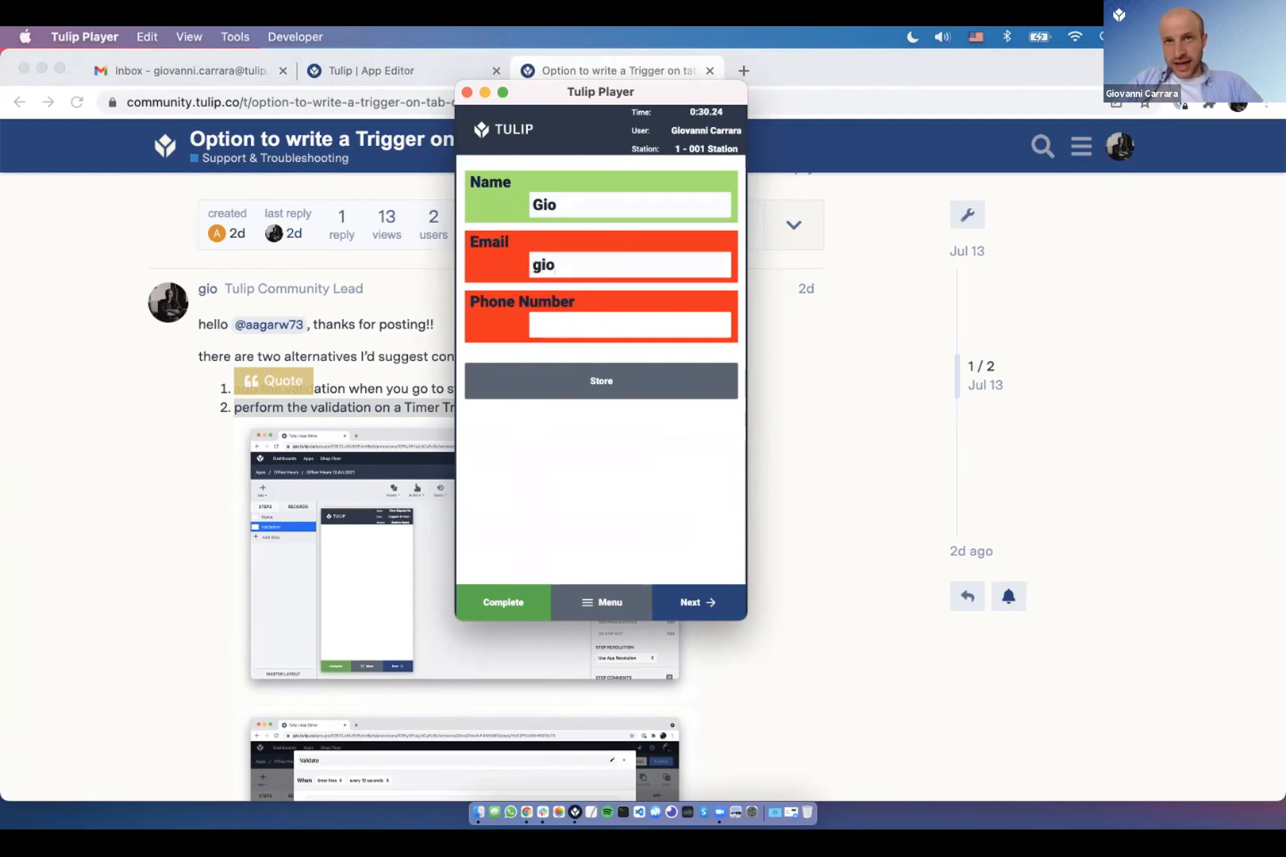
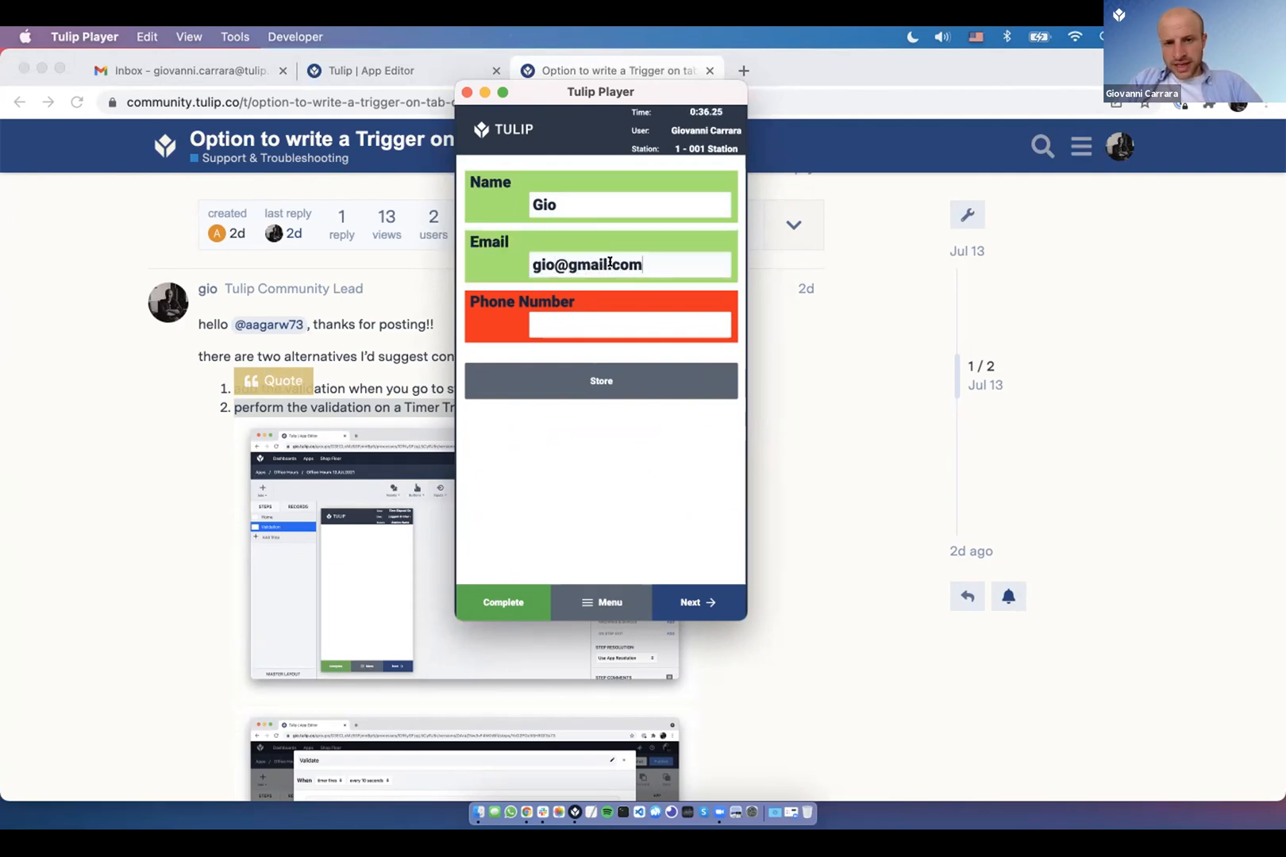
left_click_drag(617, 262, 643, 264)
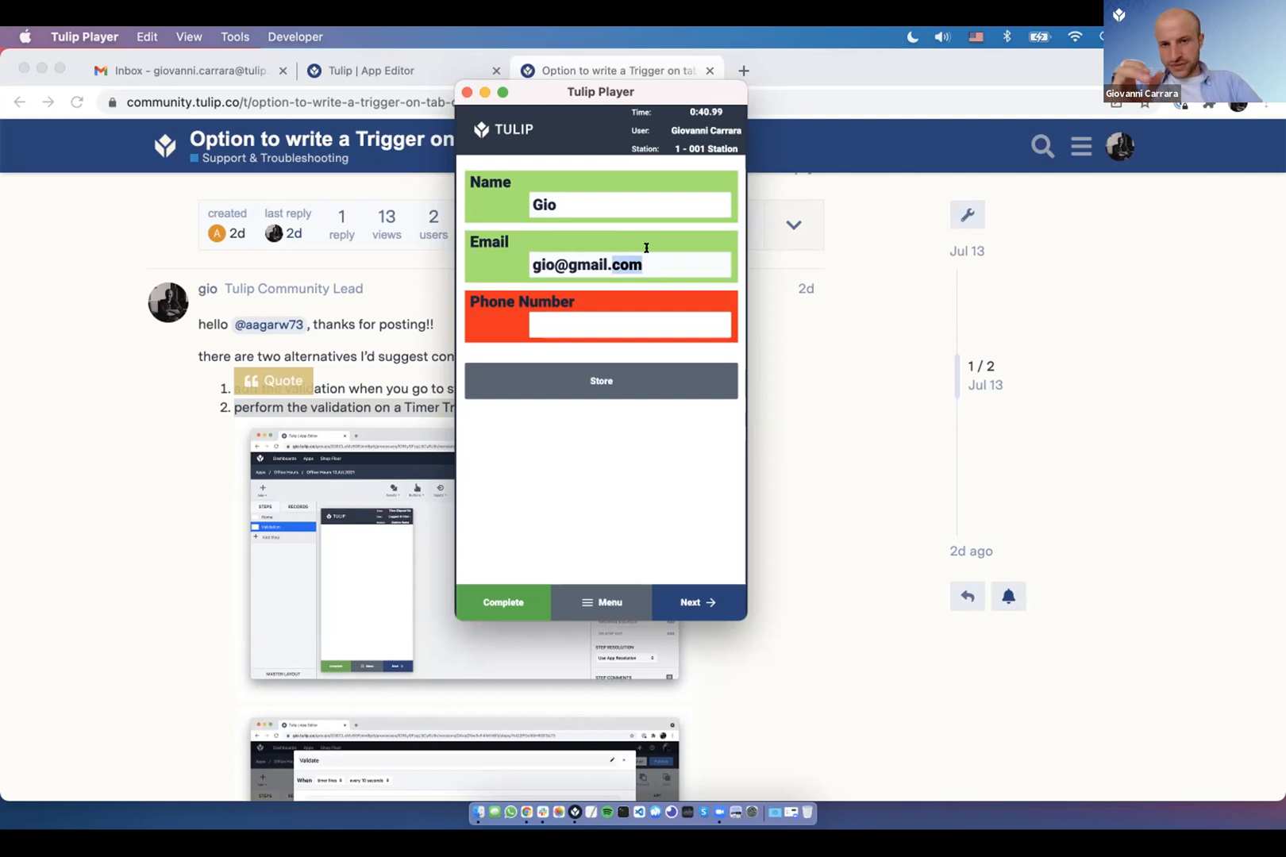
left_click(608, 324)
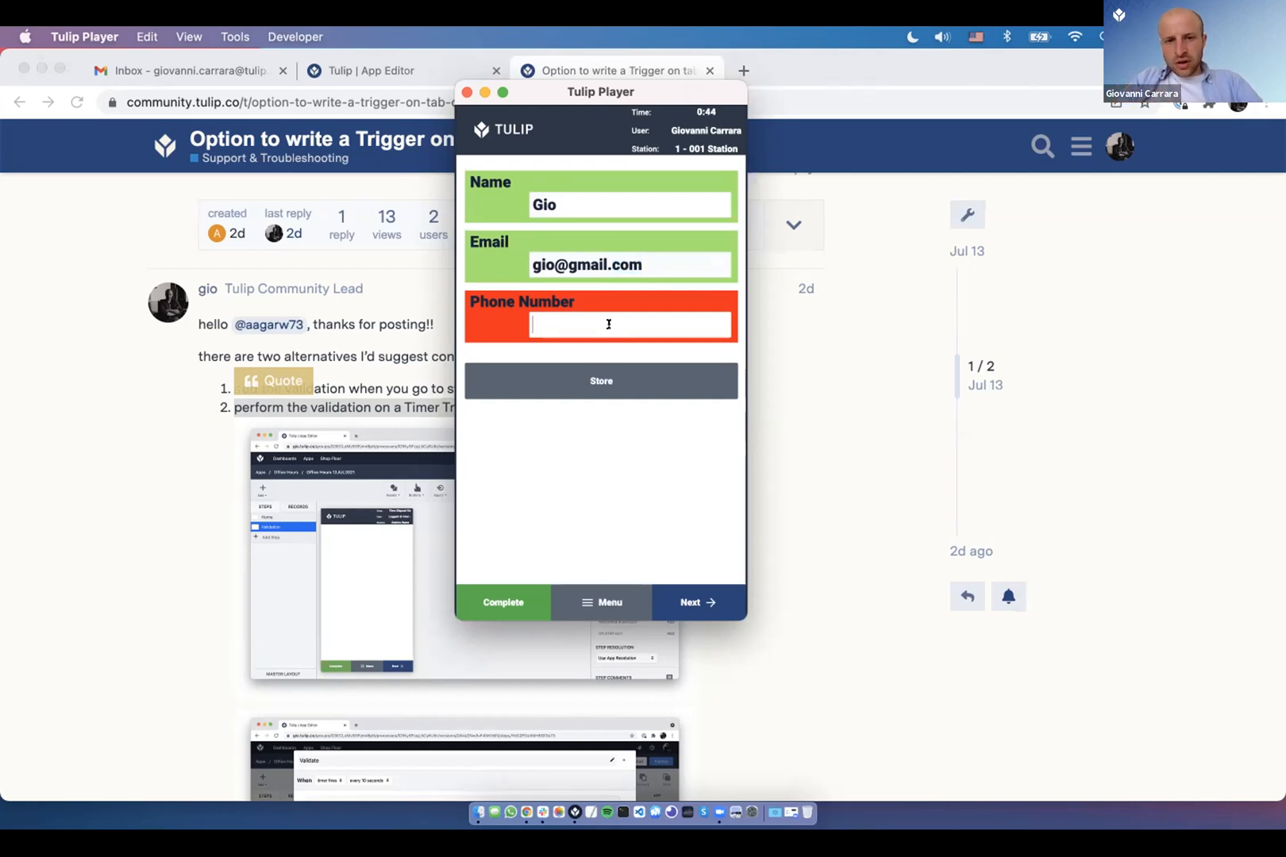
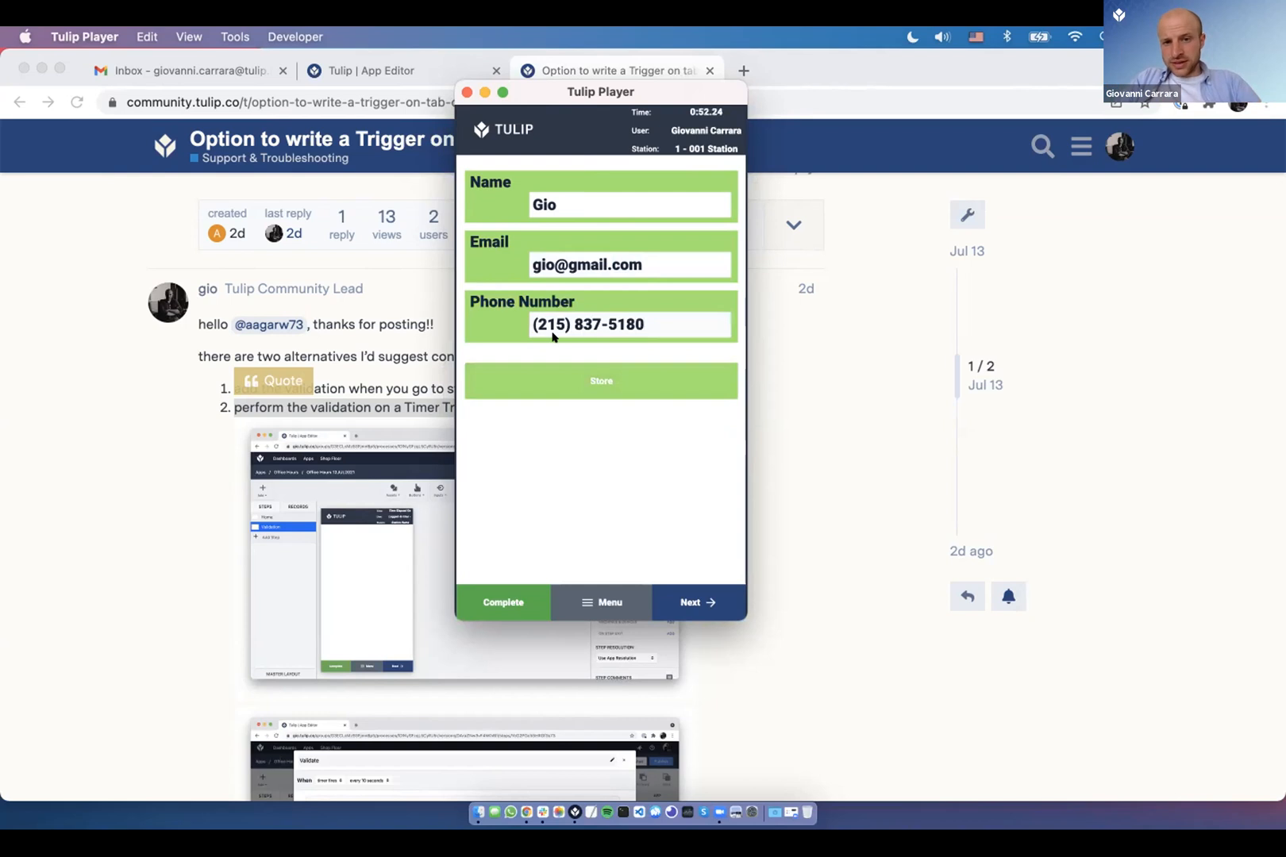
left_click(551, 385)
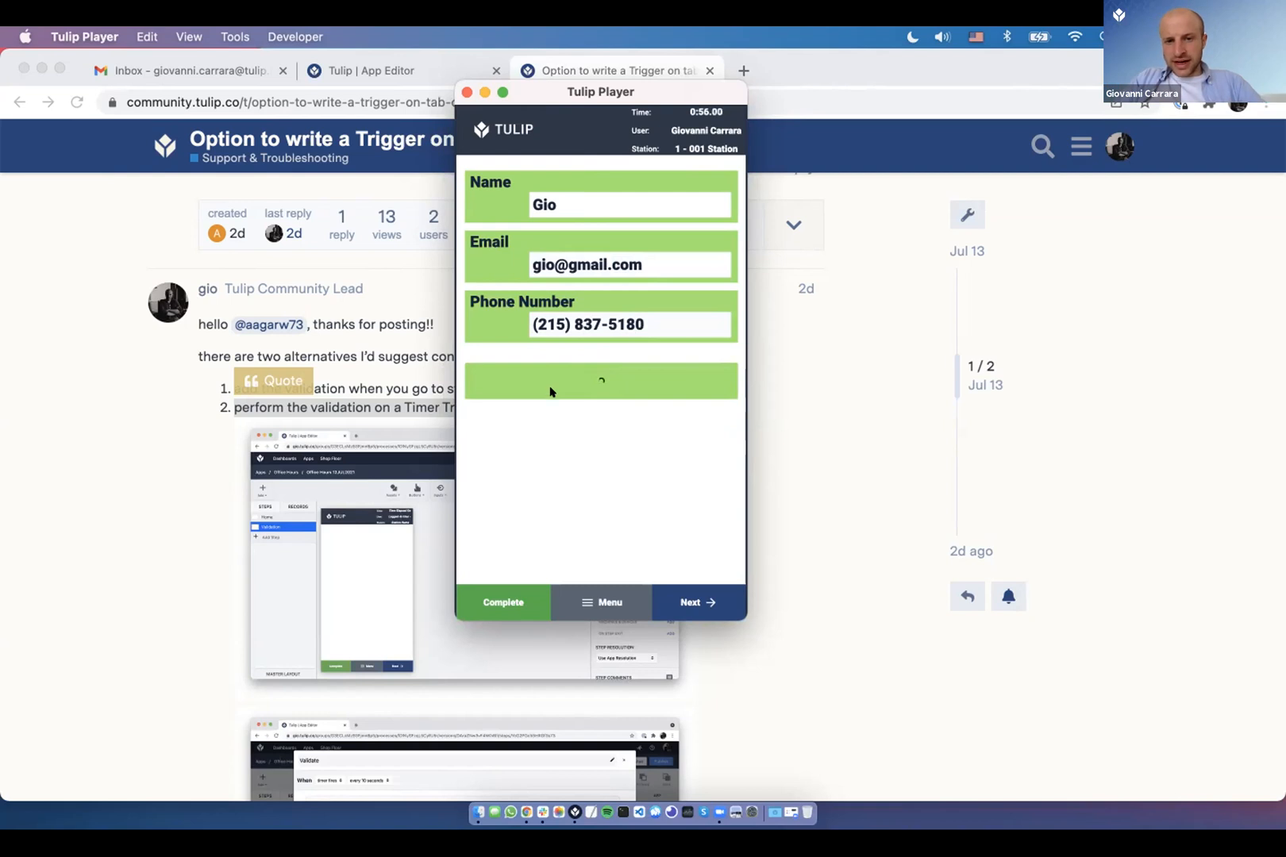
left_click(210, 403)
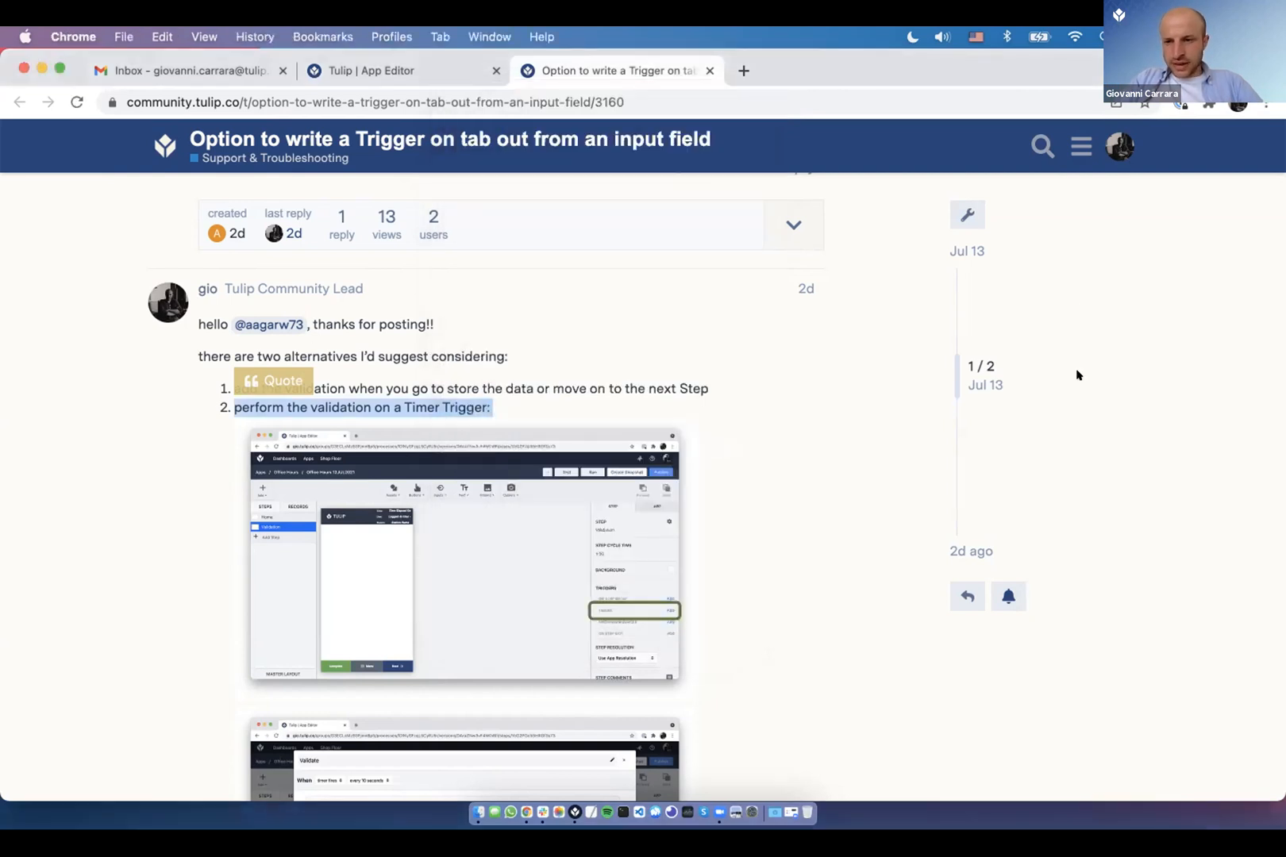
- Open the Validation step's Name timer trigger to review its If/Then rules
key("ctrl+shift+Tab")
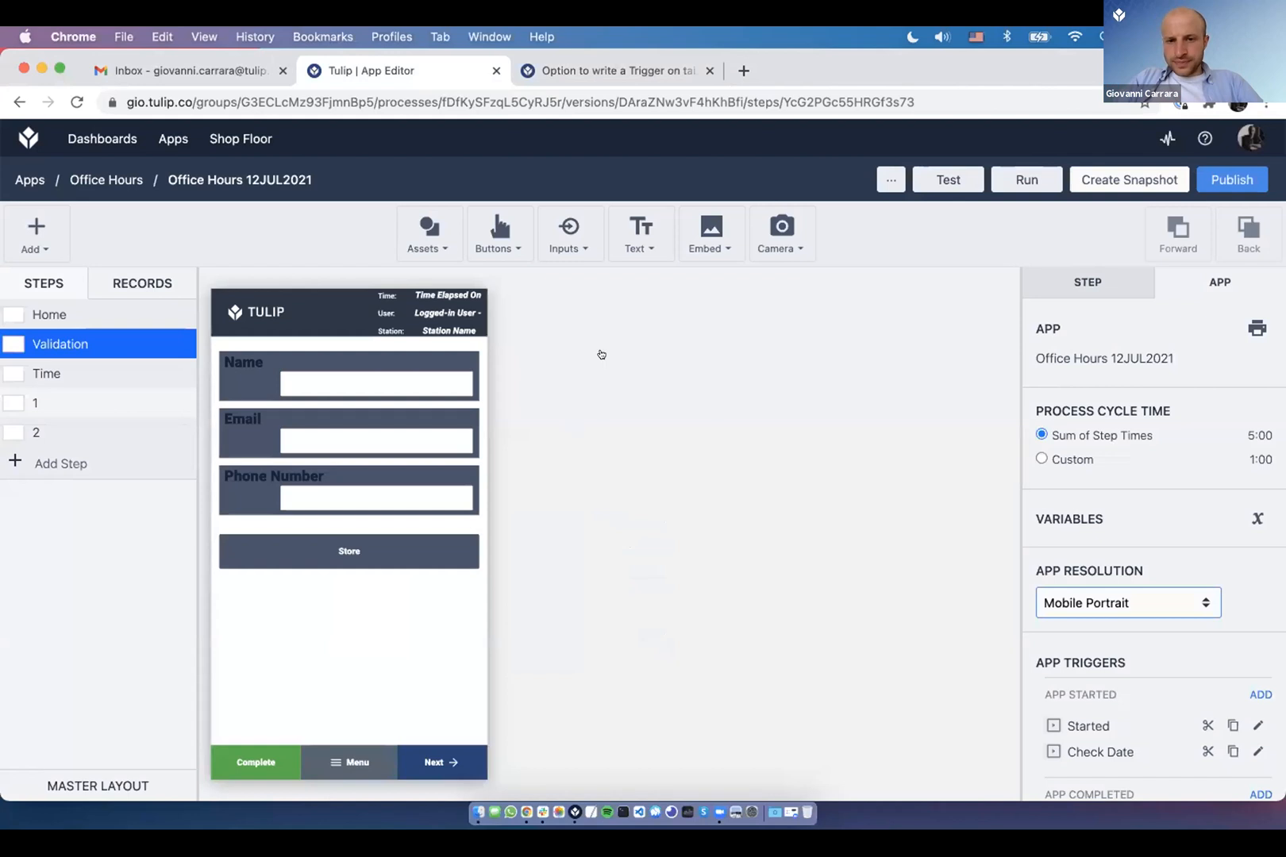
left_click(709, 352)
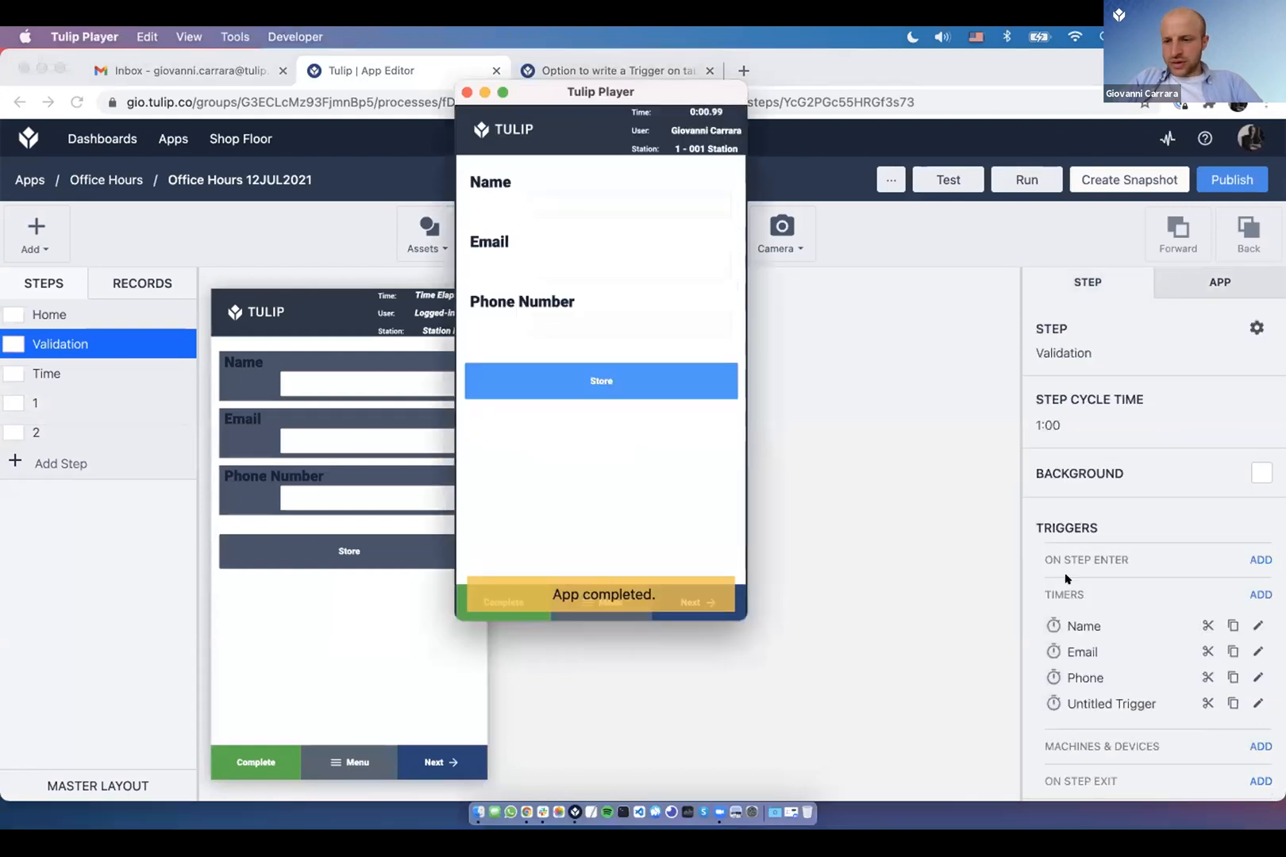
left_click(1024, 663)
scroll(1032, 667, "down", 1)
scroll(1032, 667, "down", 1)
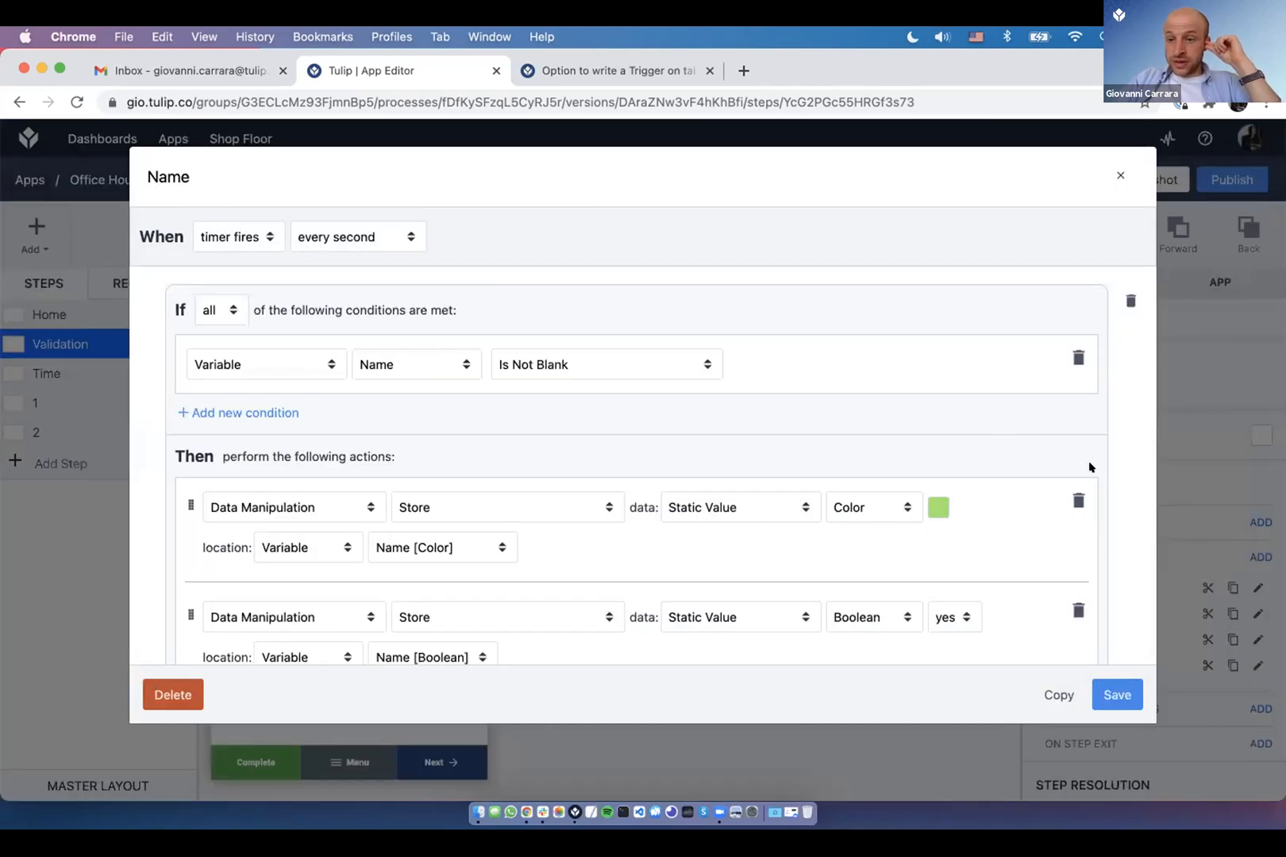
key("Escape")
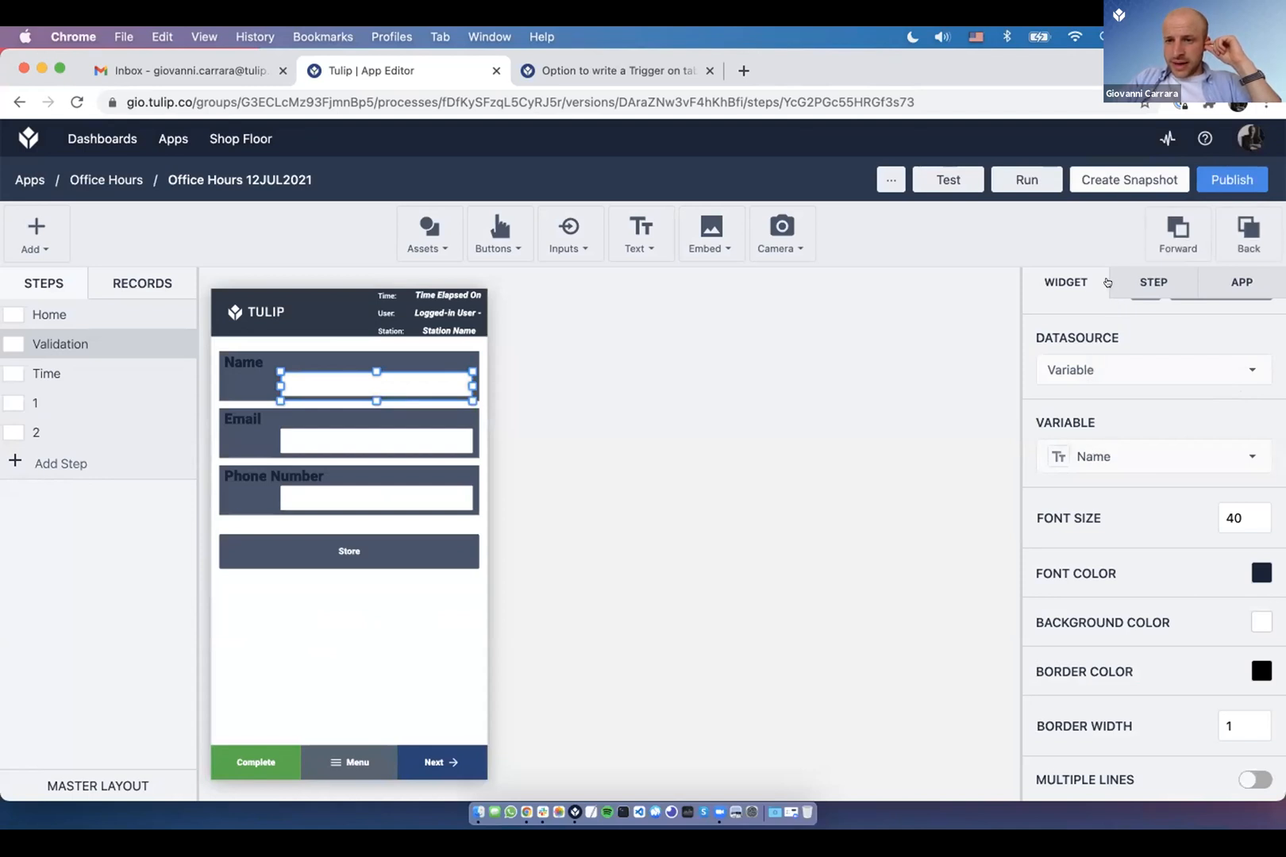
left_click(1153, 283)
left_click(1258, 588)
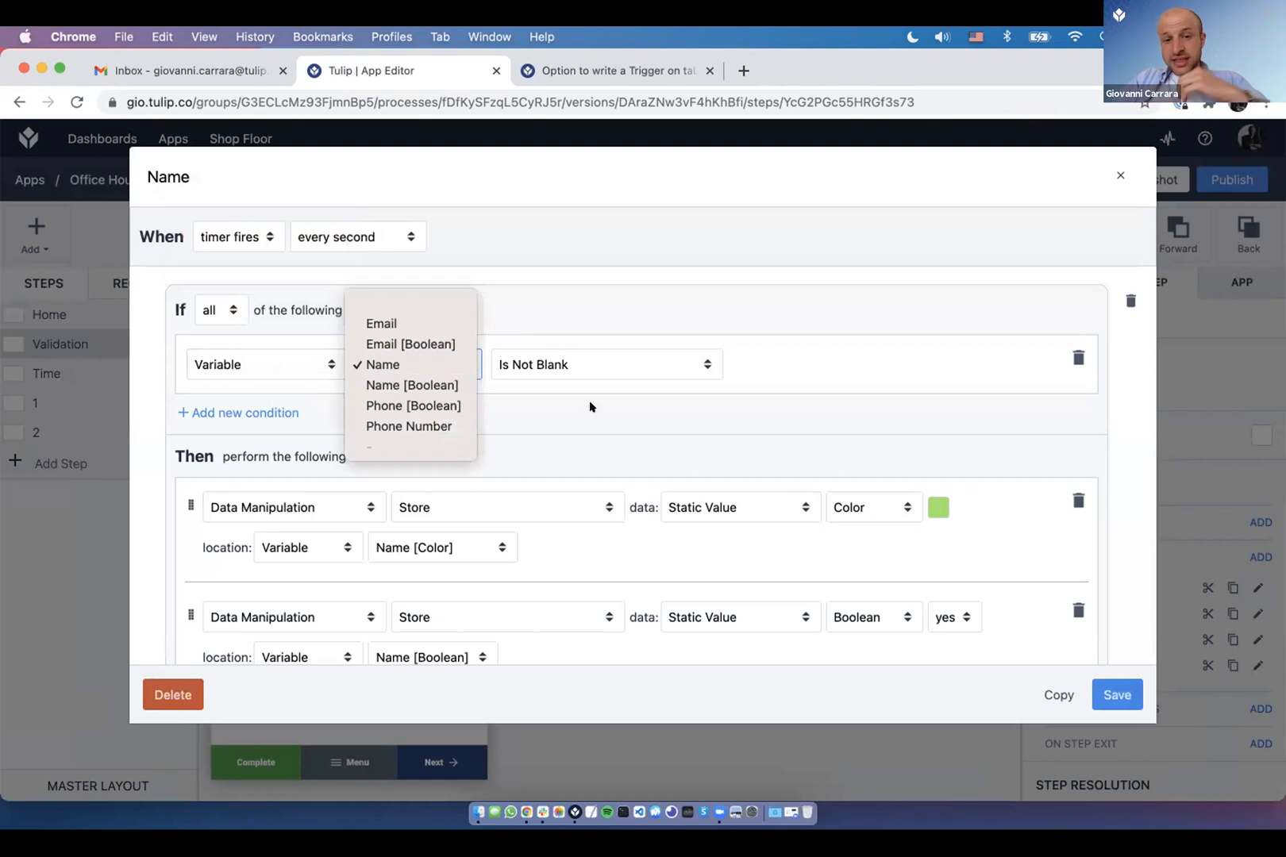
scroll(663, 393, "down", 2)
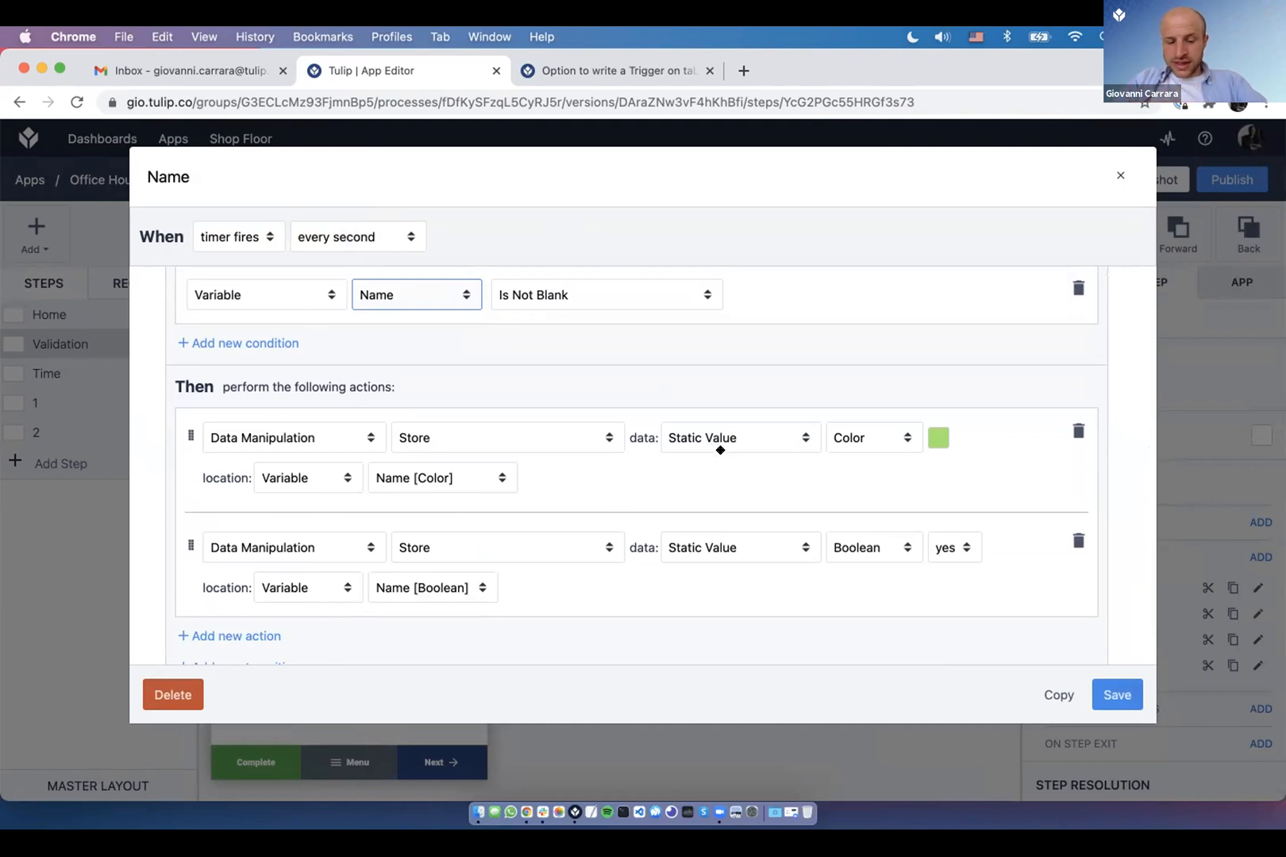
- Test by typing 'G' into the Player's Name field, then save the Name trigger
key("super+Tab")
type("G")
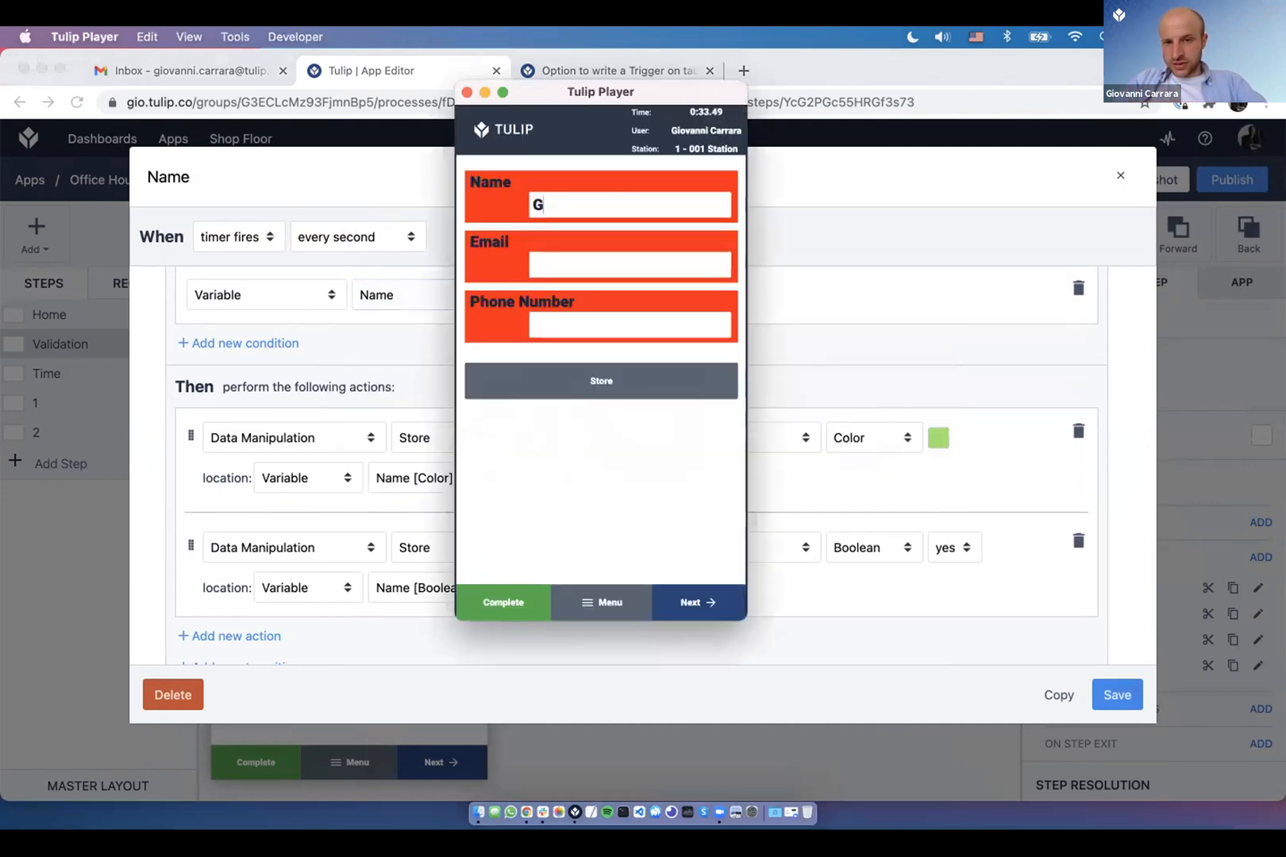
left_click(855, 497)
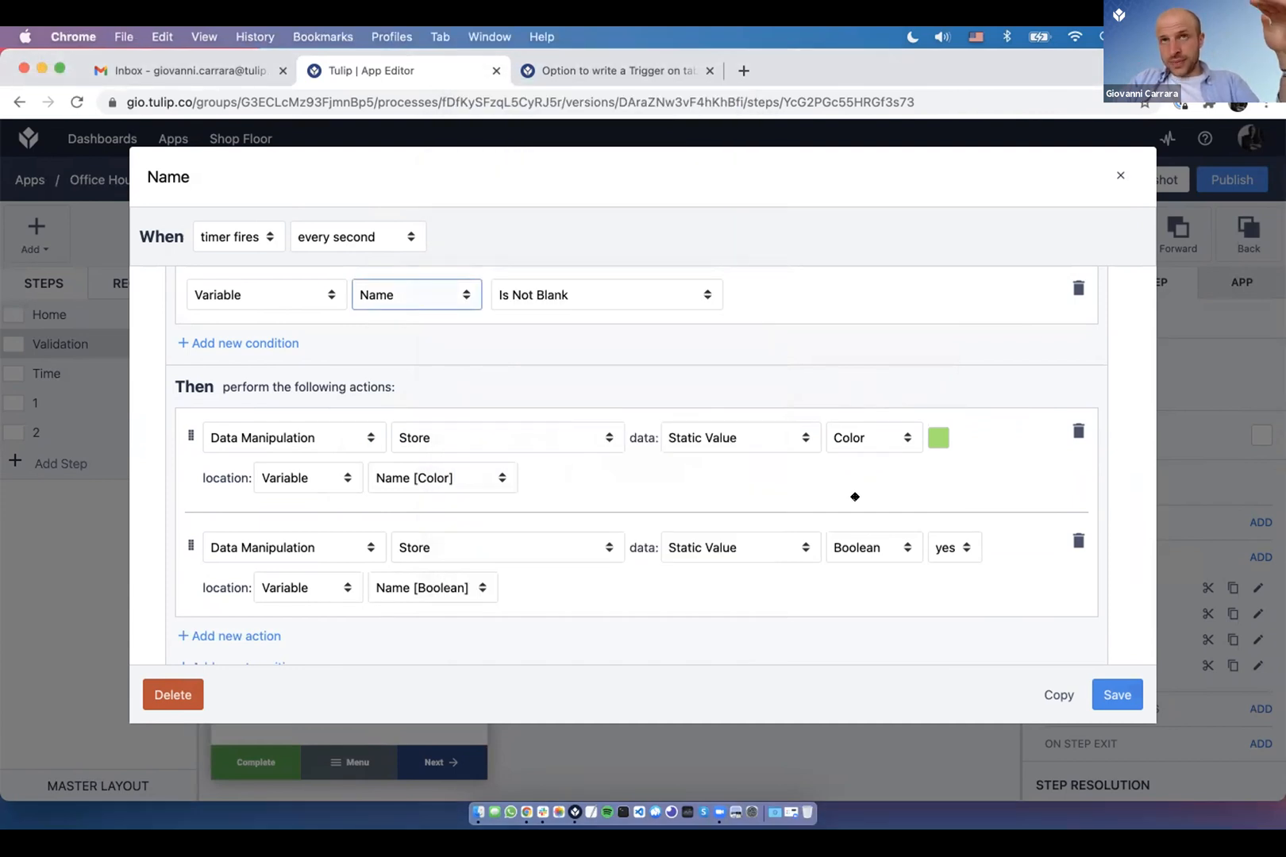
scroll(855, 497, "down", 3)
scroll(855, 497, "down", 6)
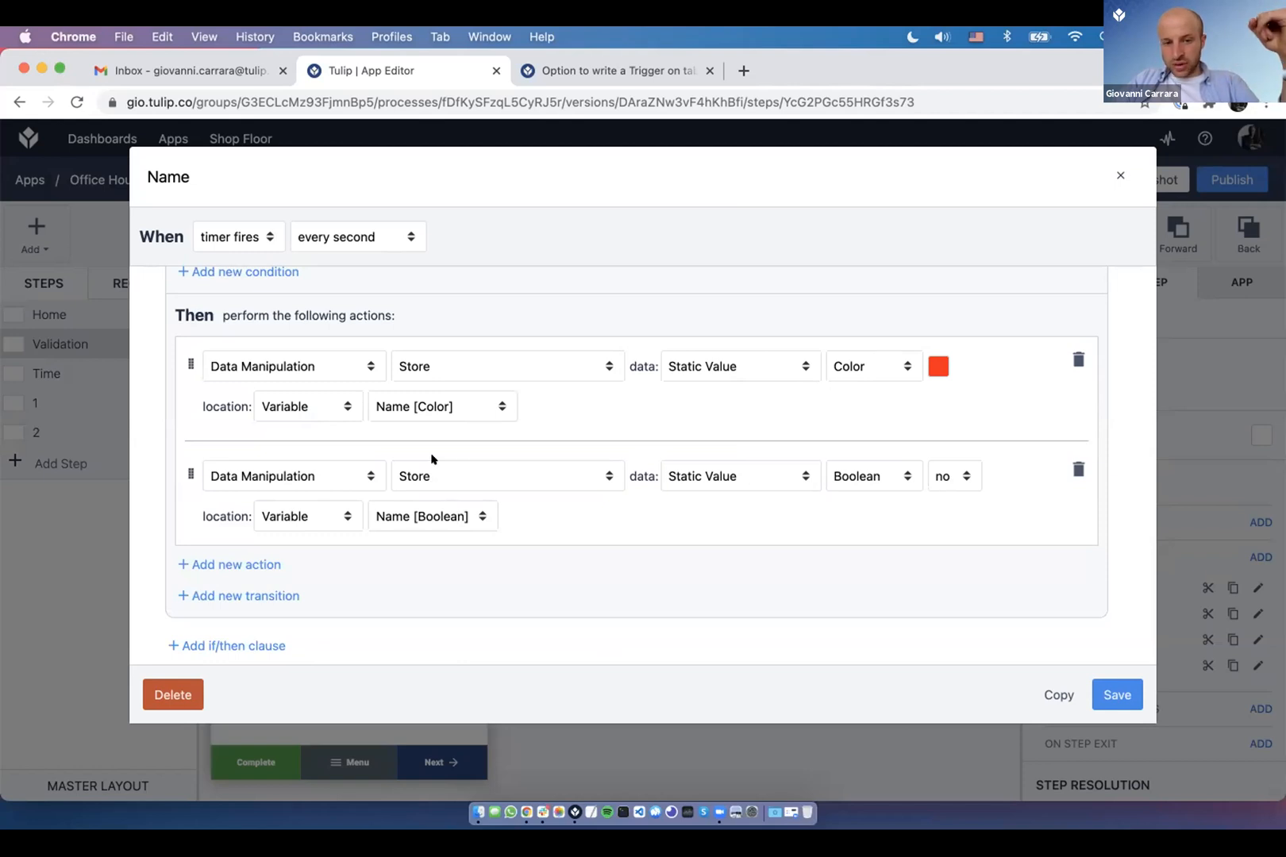
scroll(432, 459, "up", 5)
scroll(424, 404, "down", 5)
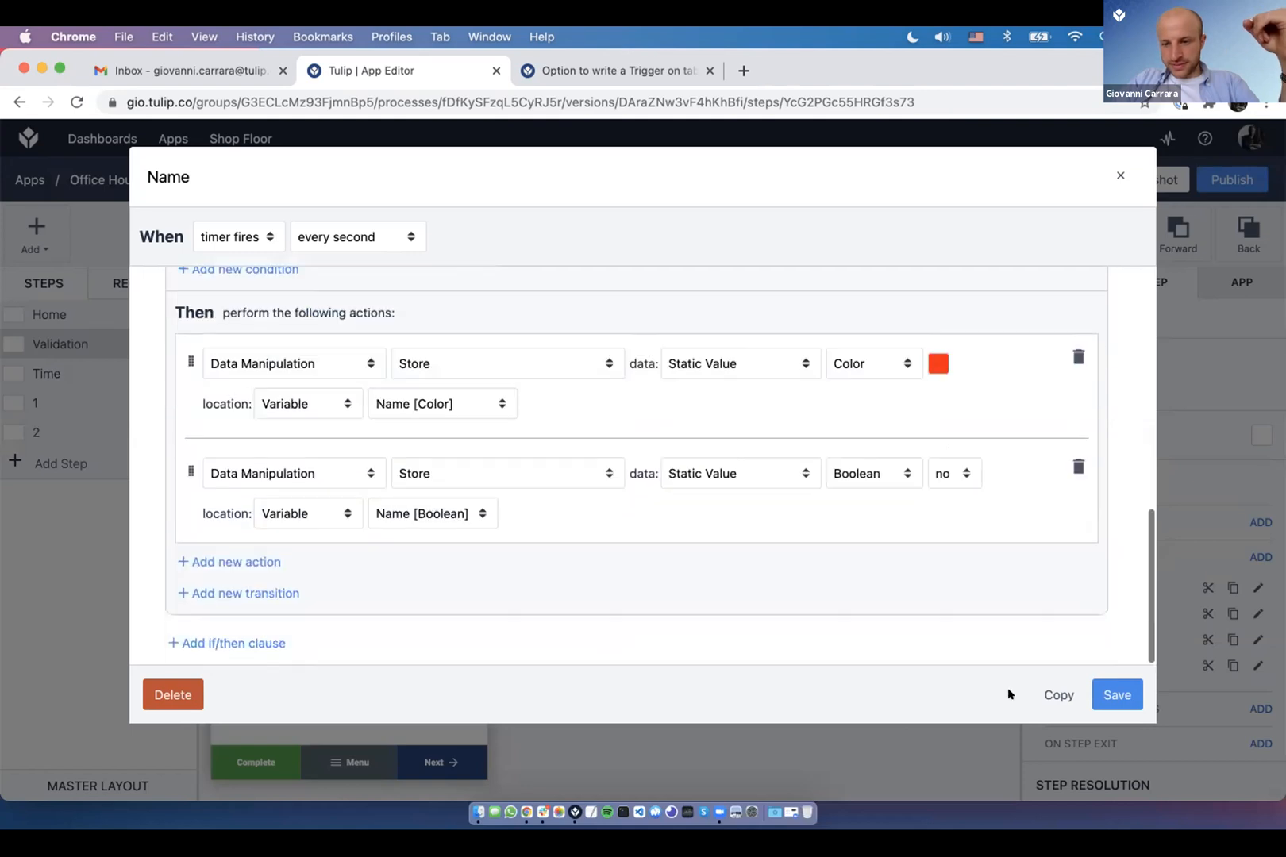
left_click(1115, 696)
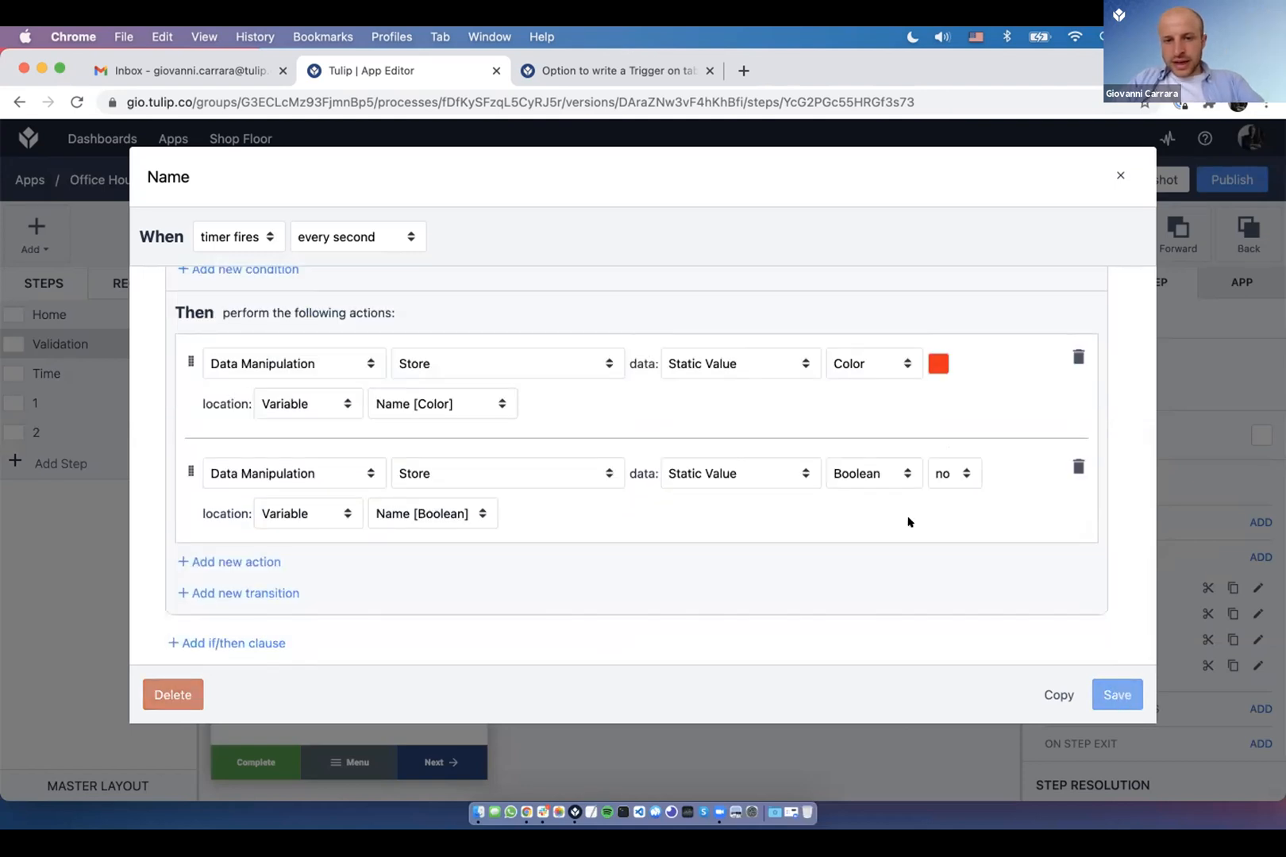
key("super+Tab")
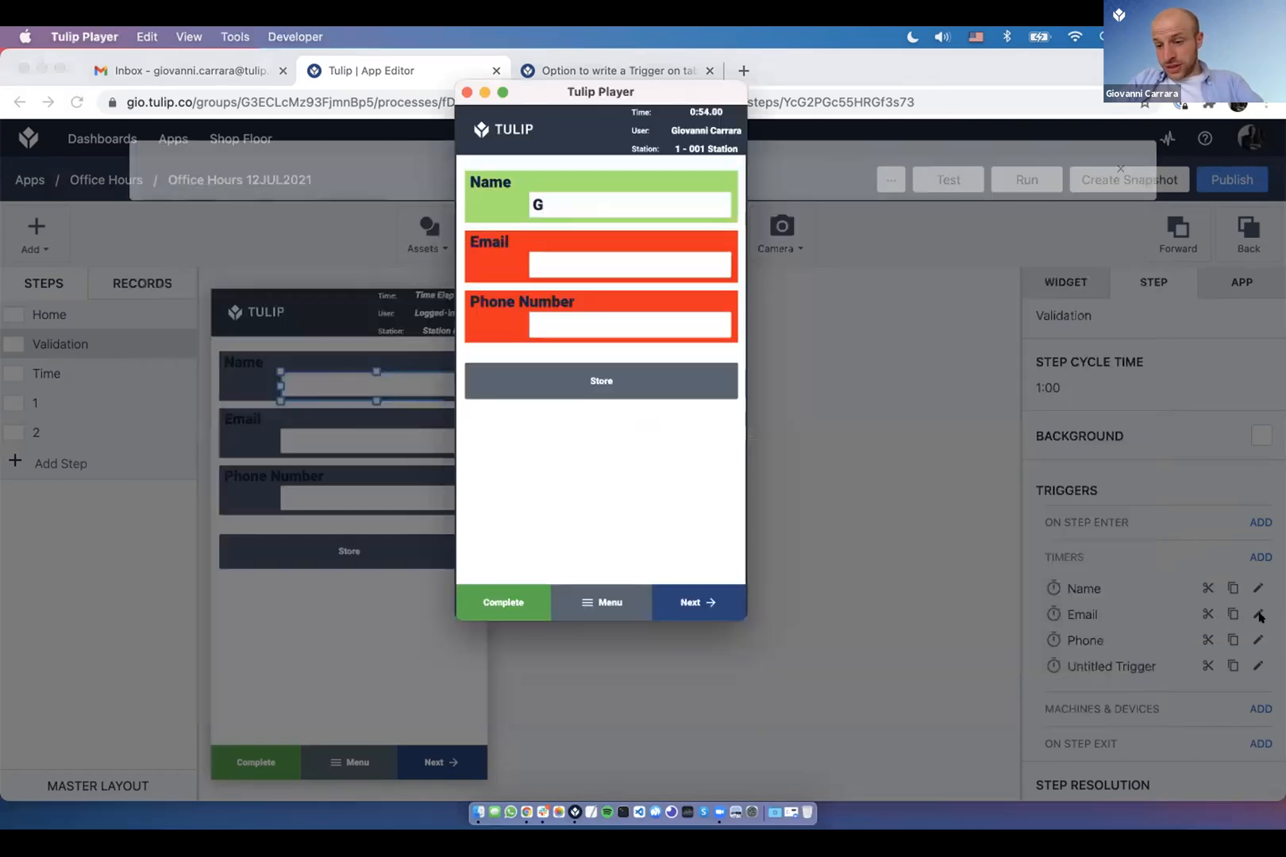
- Open the Email timer trigger for review
key("super+Tab")
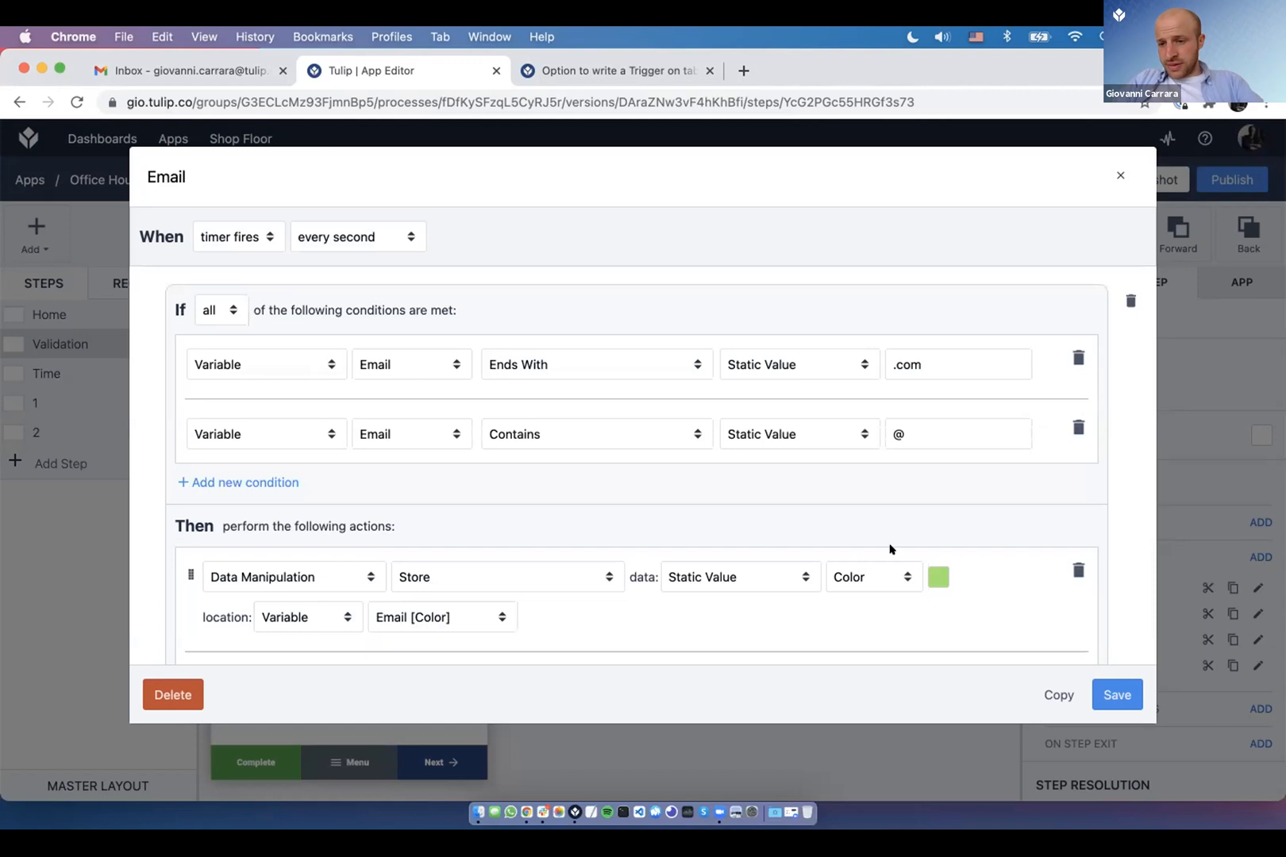
key("Escape")
left_click(1258, 589)
key("Escape")
left_click(1253, 614)
left_click(1254, 614)
- Point out its contains-@ and ends-with .com conditions, close it, and open the Phone trigger
left_click(935, 447)
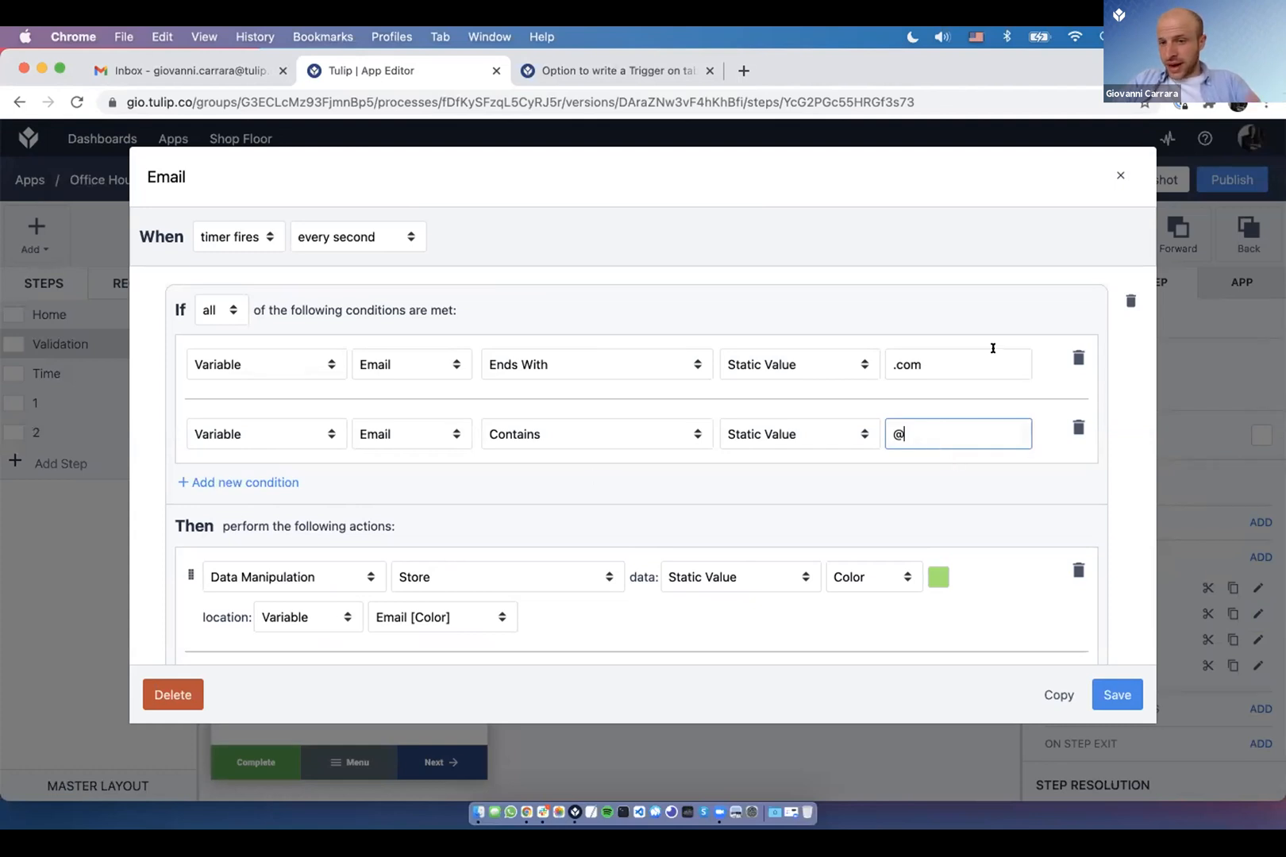
left_click(961, 363)
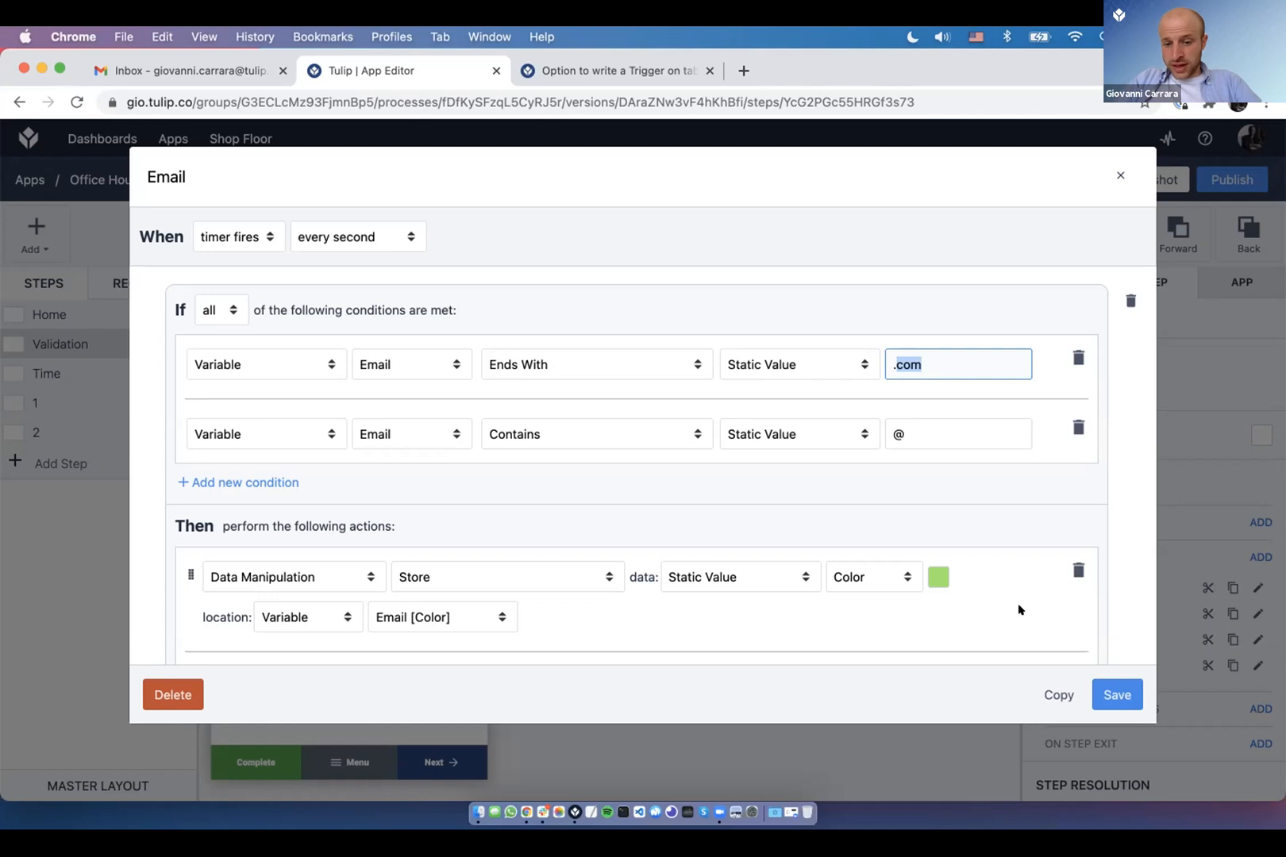
left_click(1252, 654)
left_click(1257, 640)
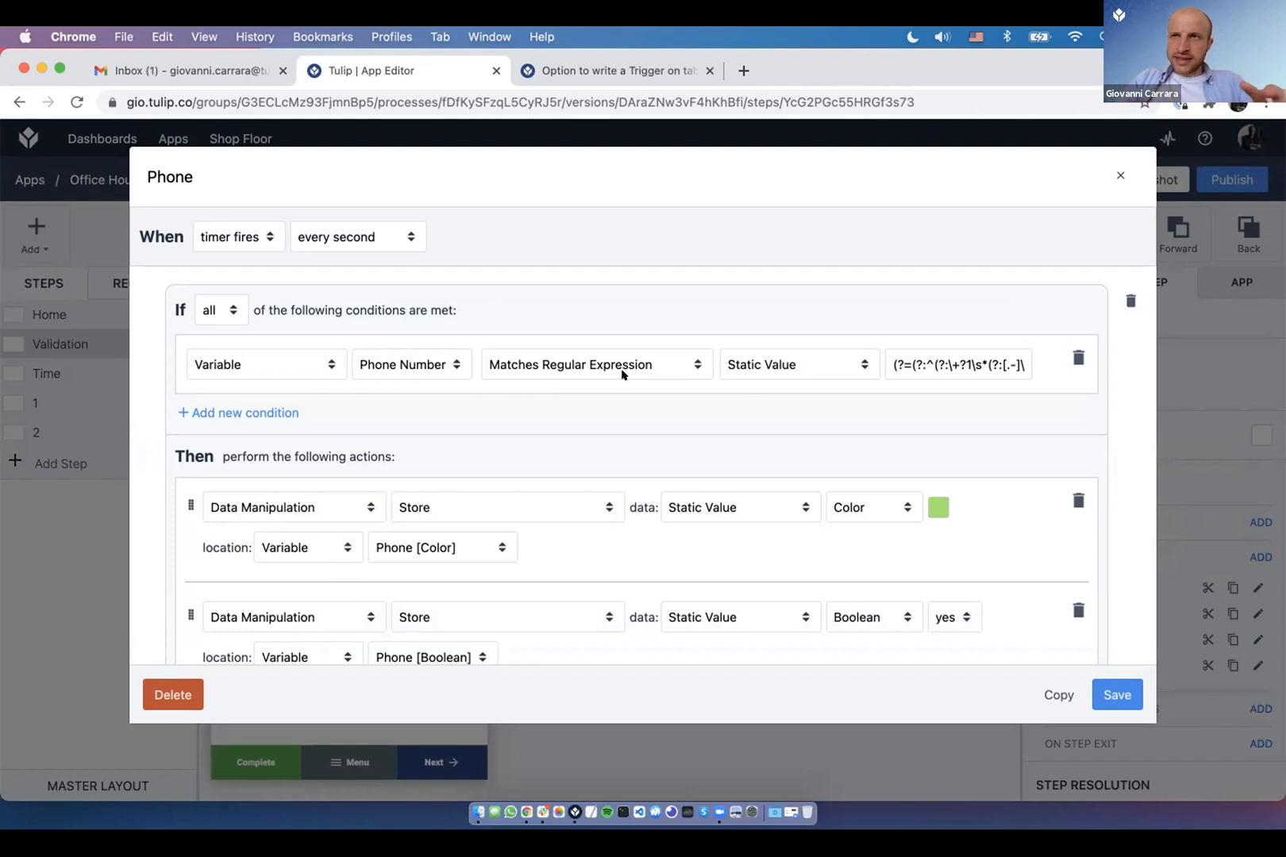
- Inspect the Phone trigger's regular expression, save the trigger, and return to the Player
left_click_drag(933, 366, 1003, 364)
left_click(1002, 365)
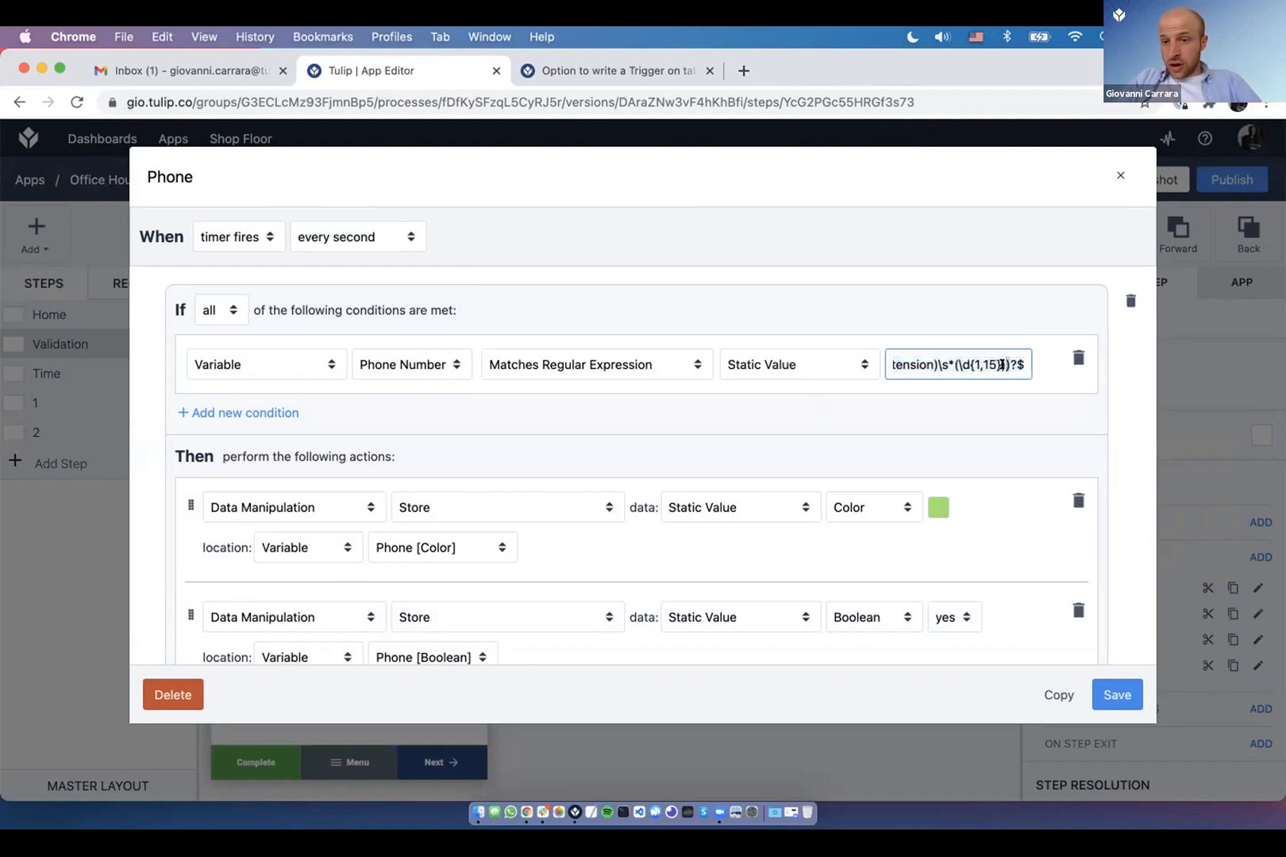
key("Up")
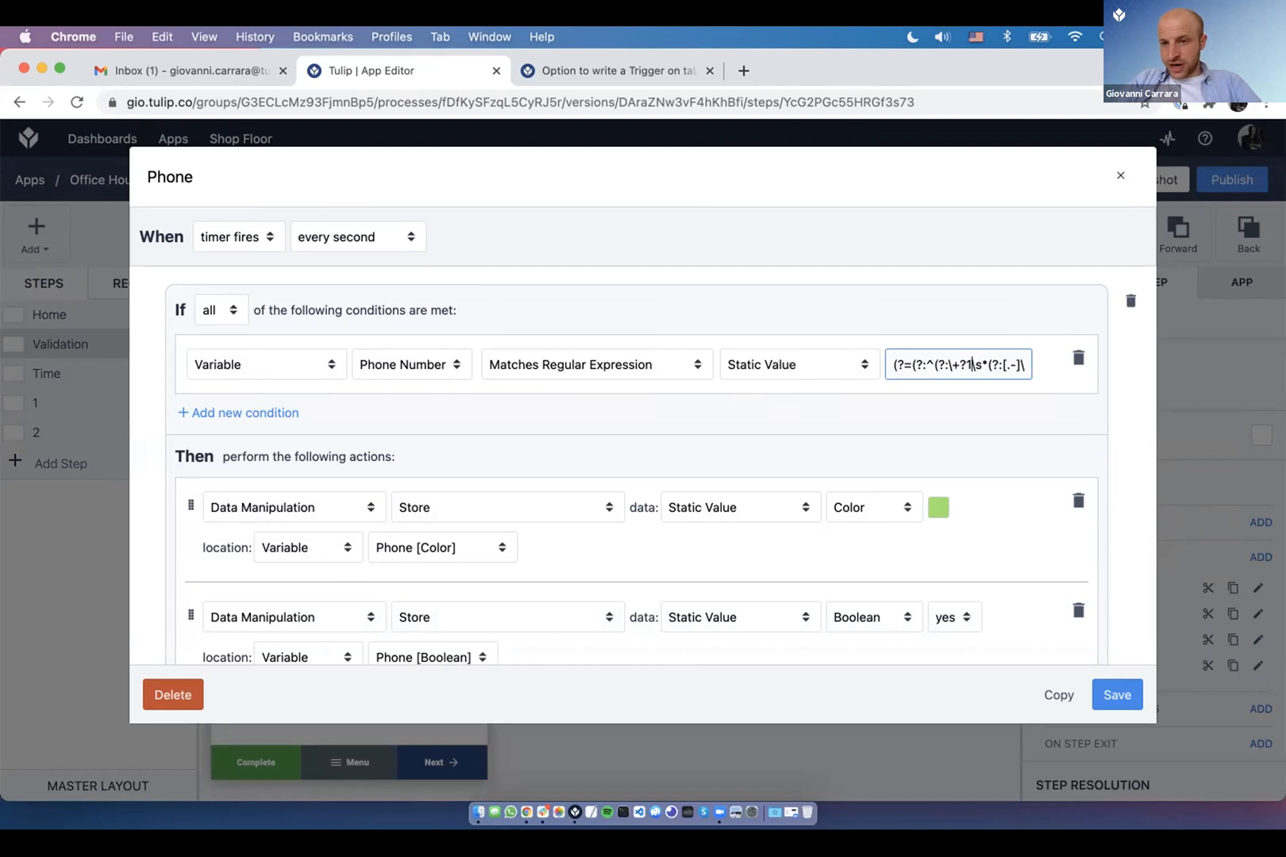
key("Right")
key("Right")
key("Right")
key("Right")
key("Right")
key("Right")
key("Right")
key("Right")
key("Right")
key("Right")
key("Right")
key("Right")
key("Right")
key("Right")
key("Right")
key("Right")
key("Right")
key("Right")
key("Right")
key("Right")
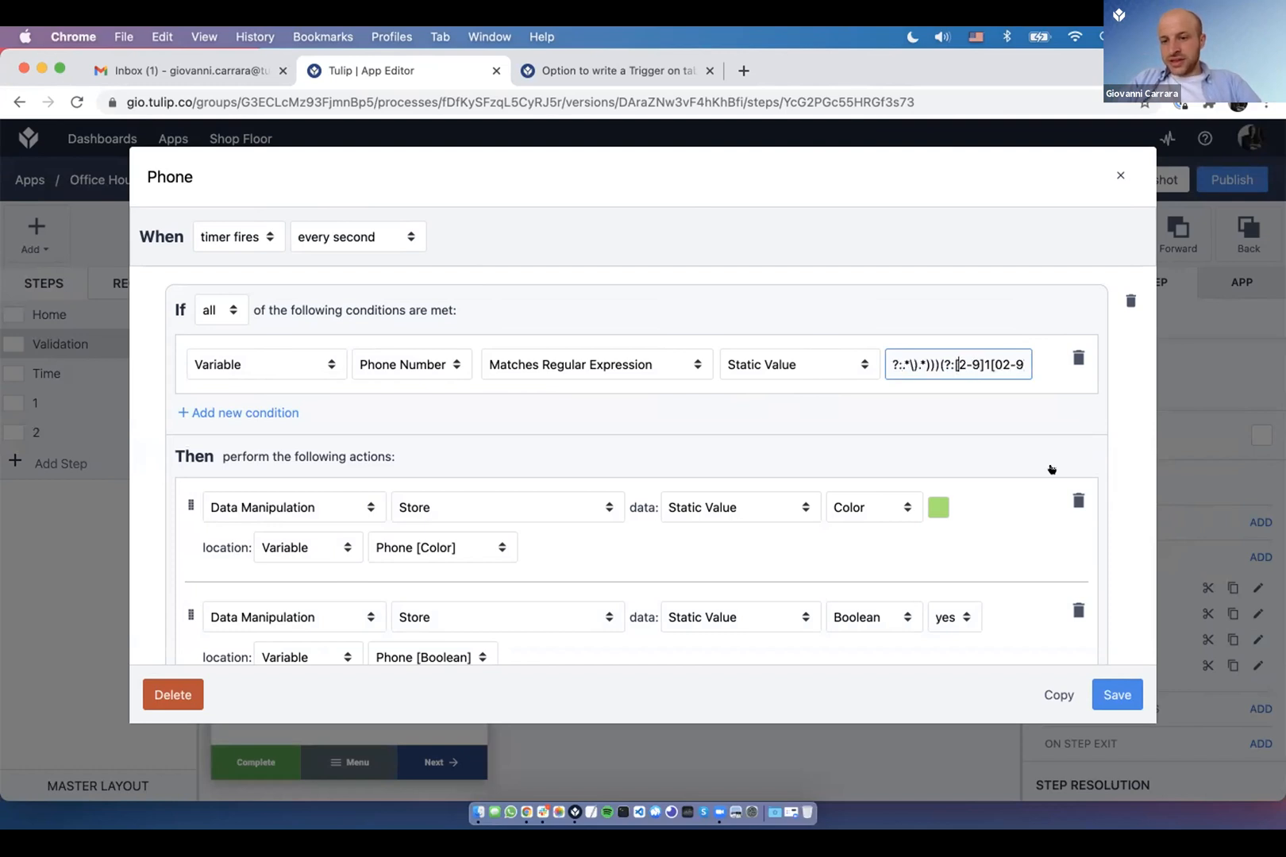
left_click(1124, 705)
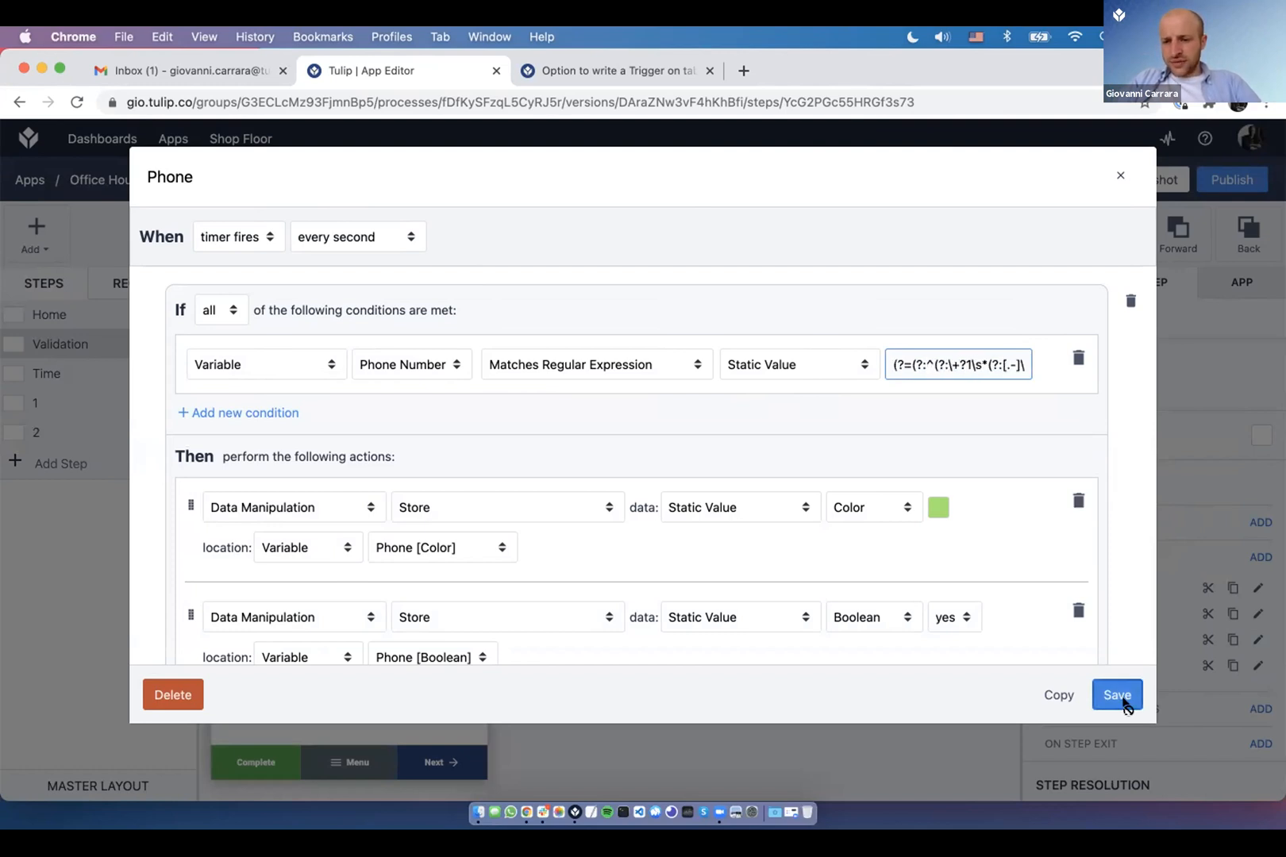
key("super+Tab")
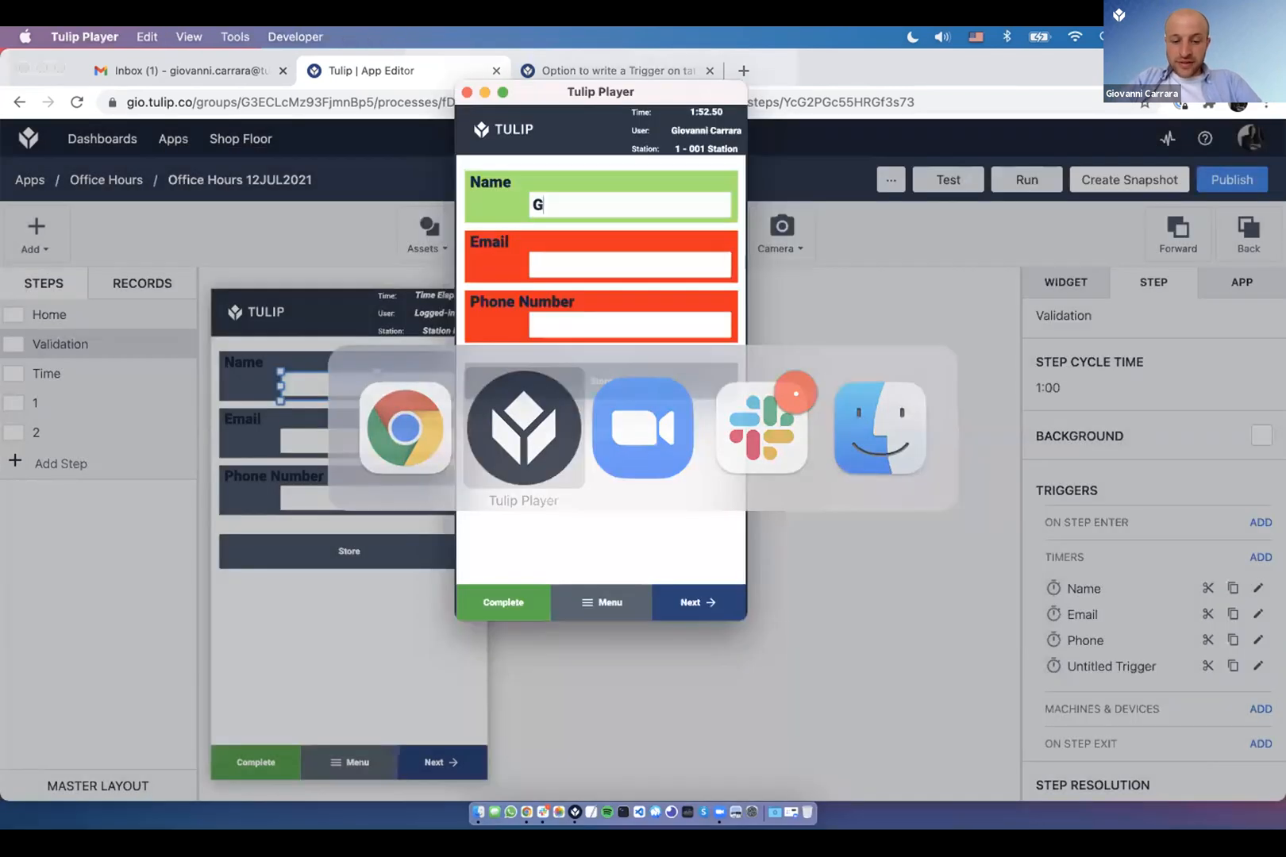
- Enter a phone number formatted with parentheses around the area code and a dash, then store
left_click(630, 325)
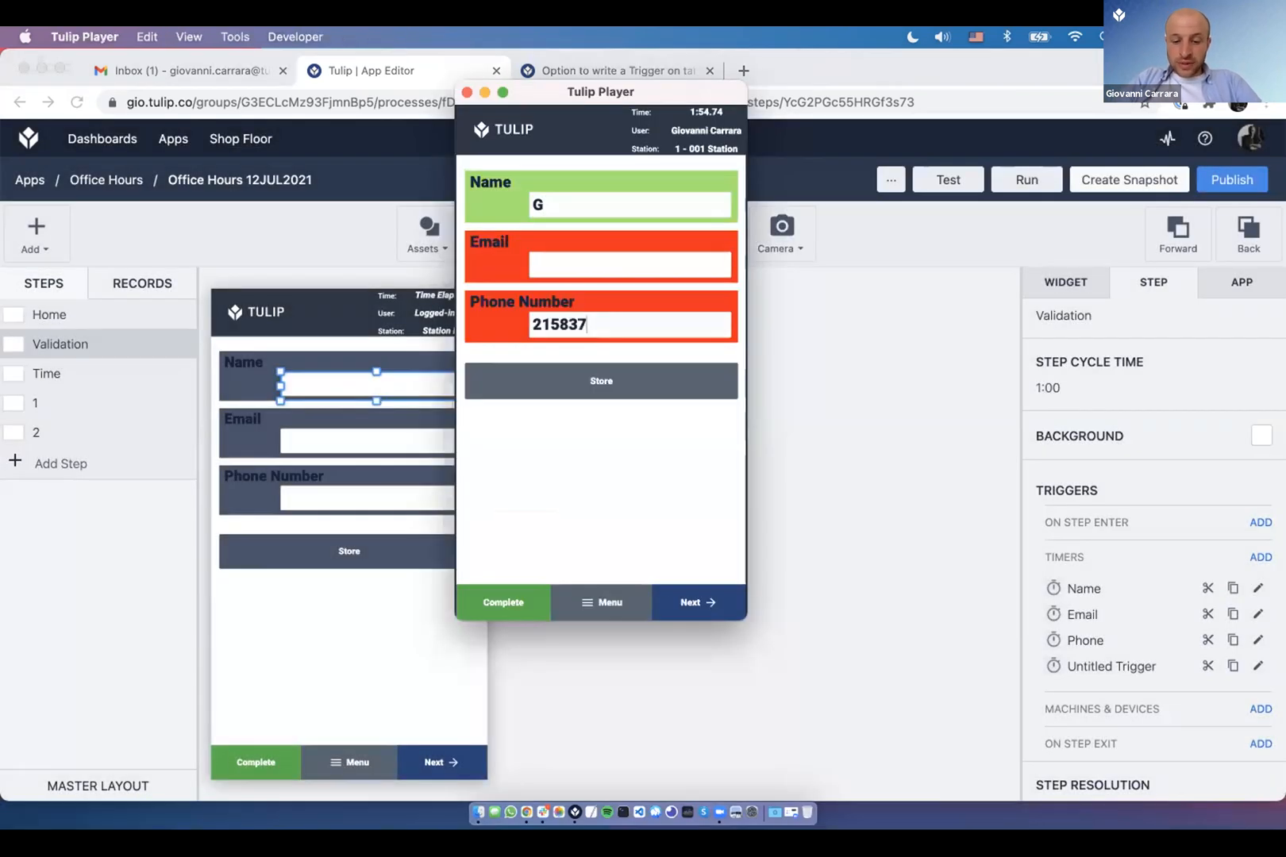
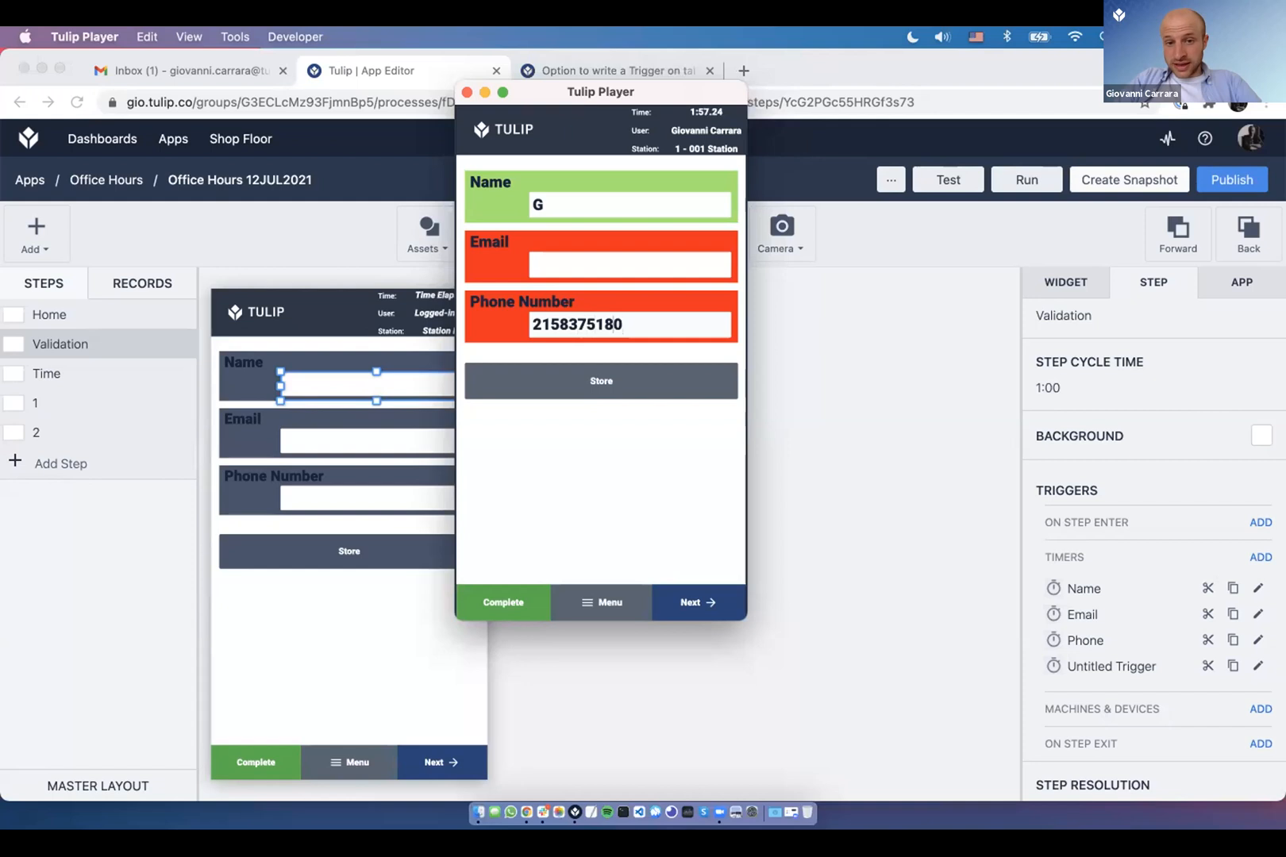
key("Left")
key("Left")
key("Left")
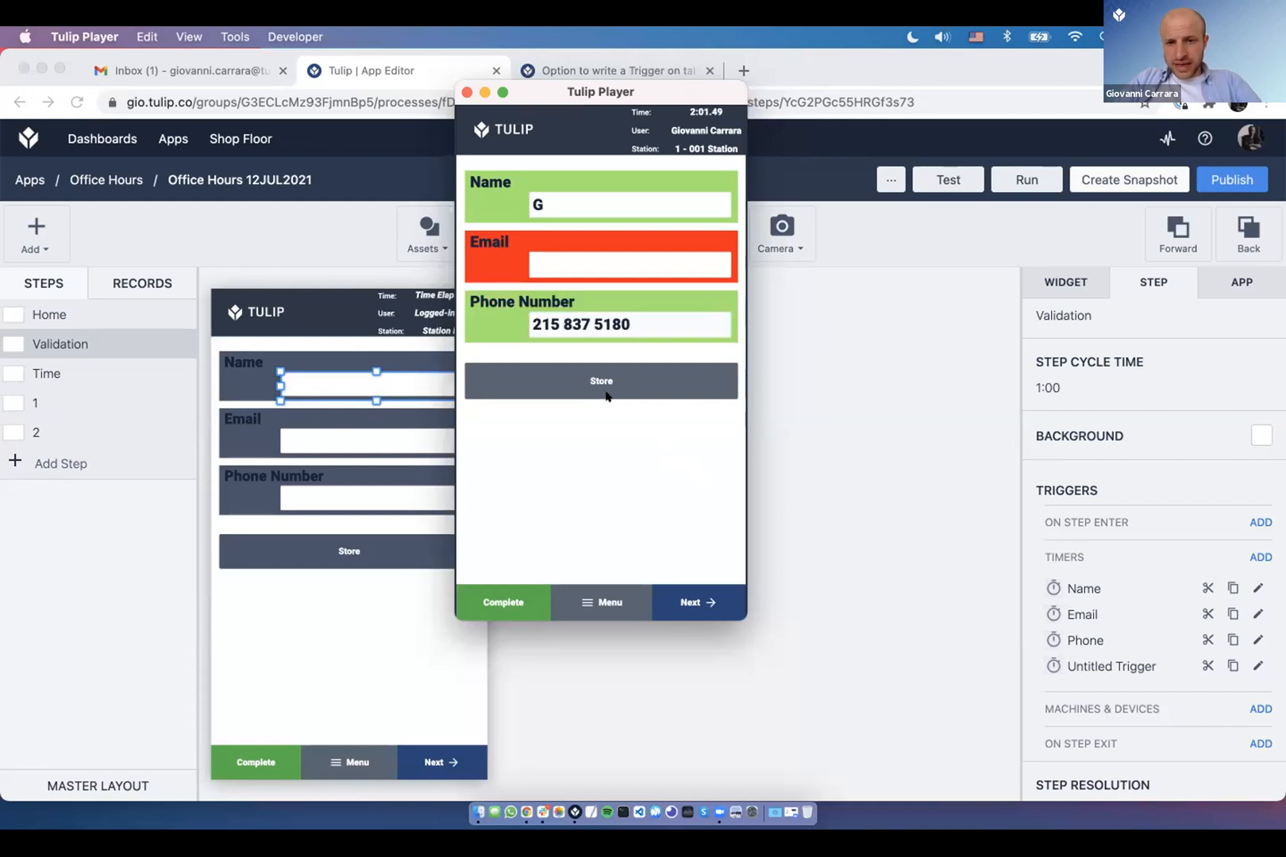
left_click(561, 321)
type(")")
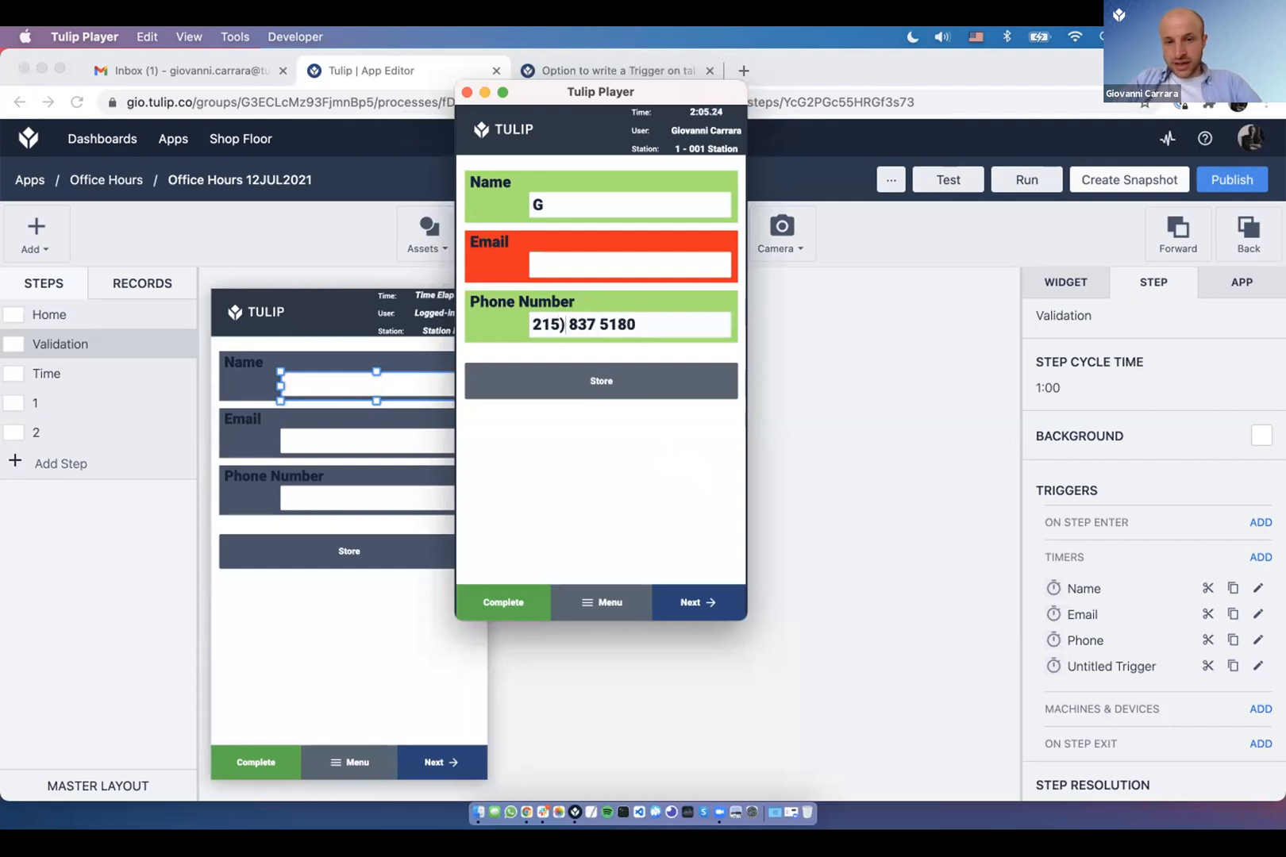
type("(")
key("BackSpace")
type("-")
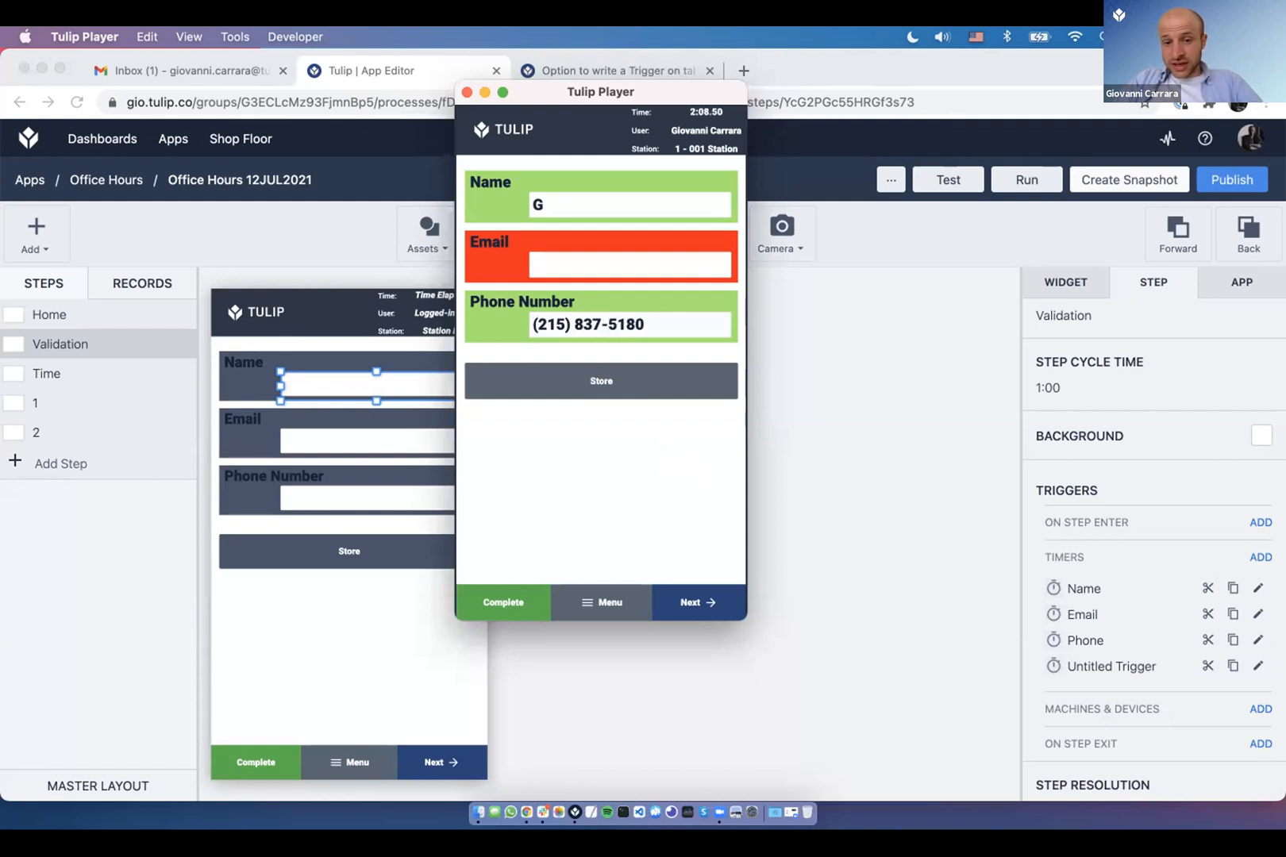
left_click(611, 381)
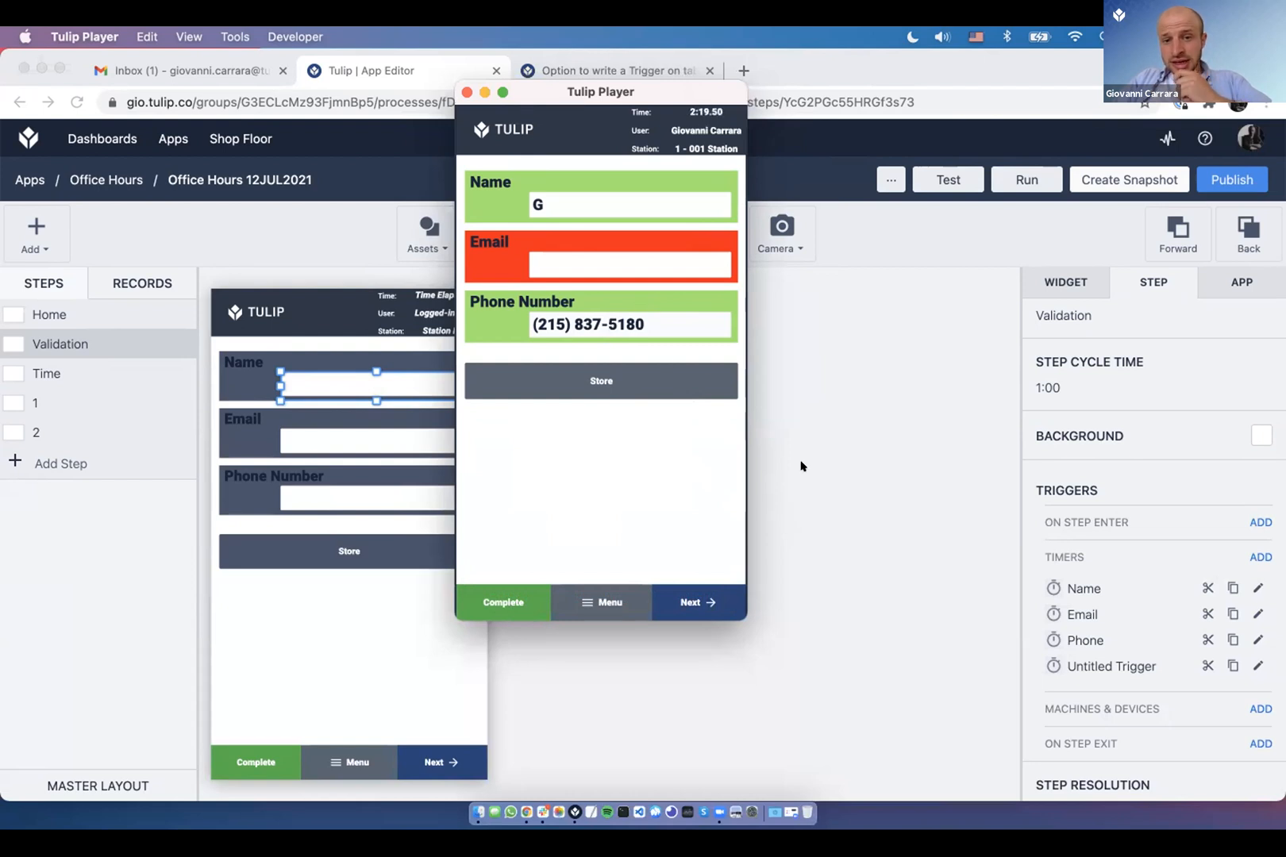
left_click(1258, 671)
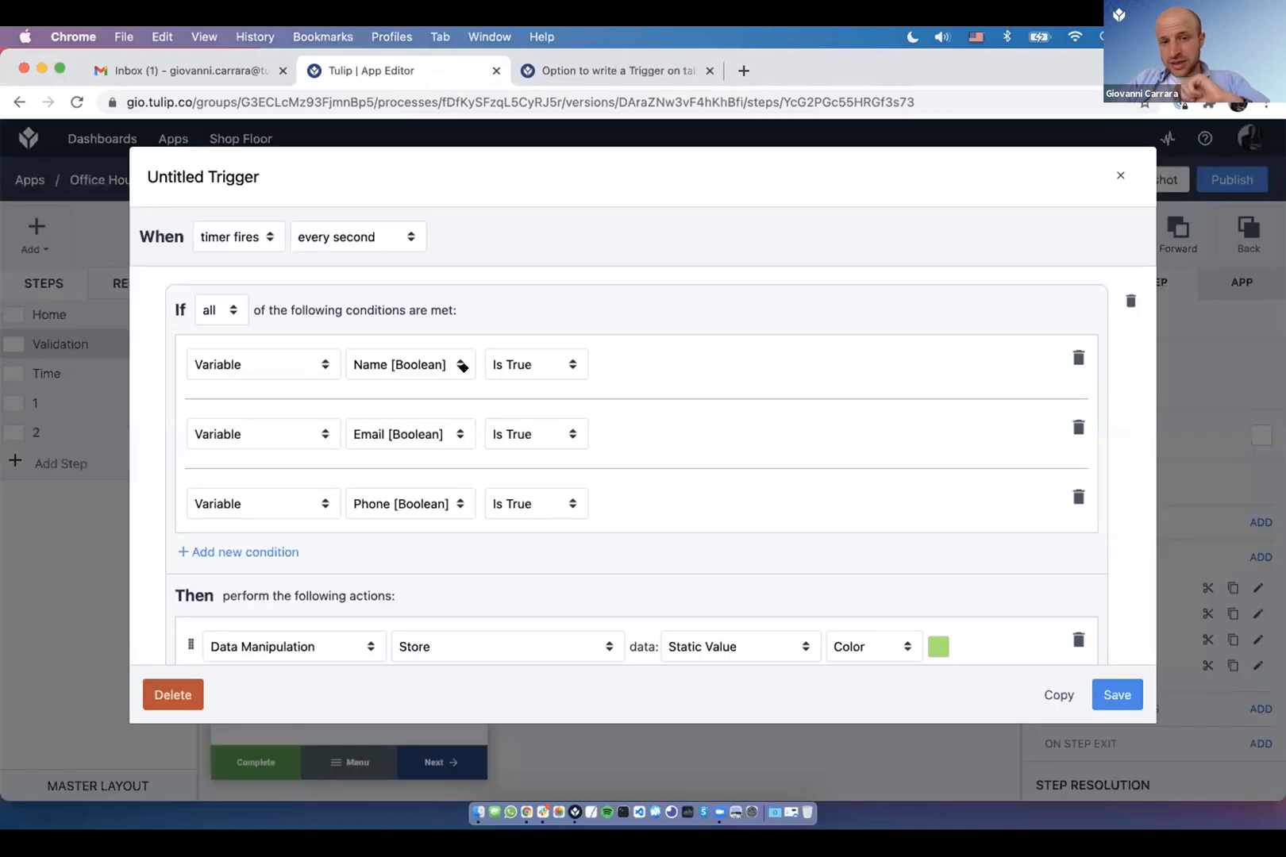
scroll(626, 531, "down", 3)
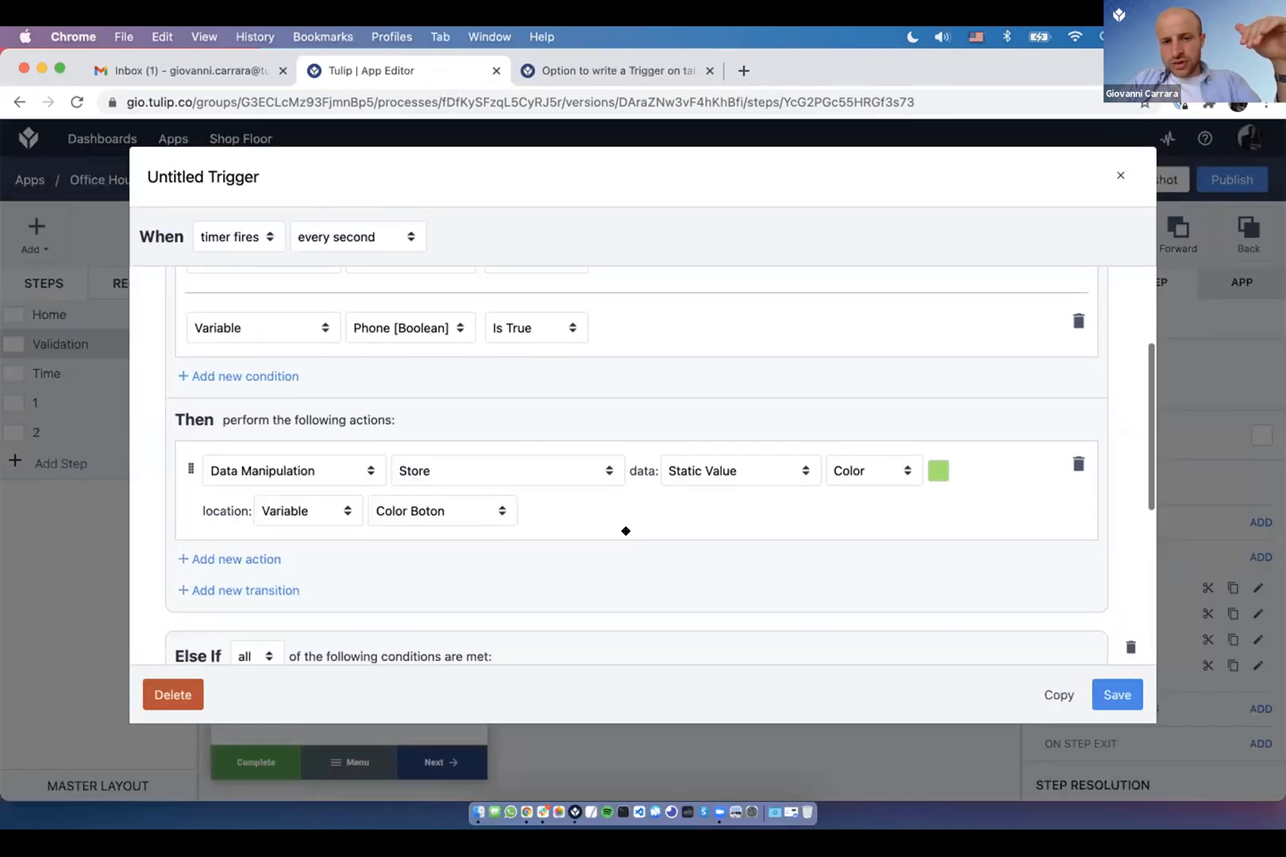
scroll(680, 451, "down", 1)
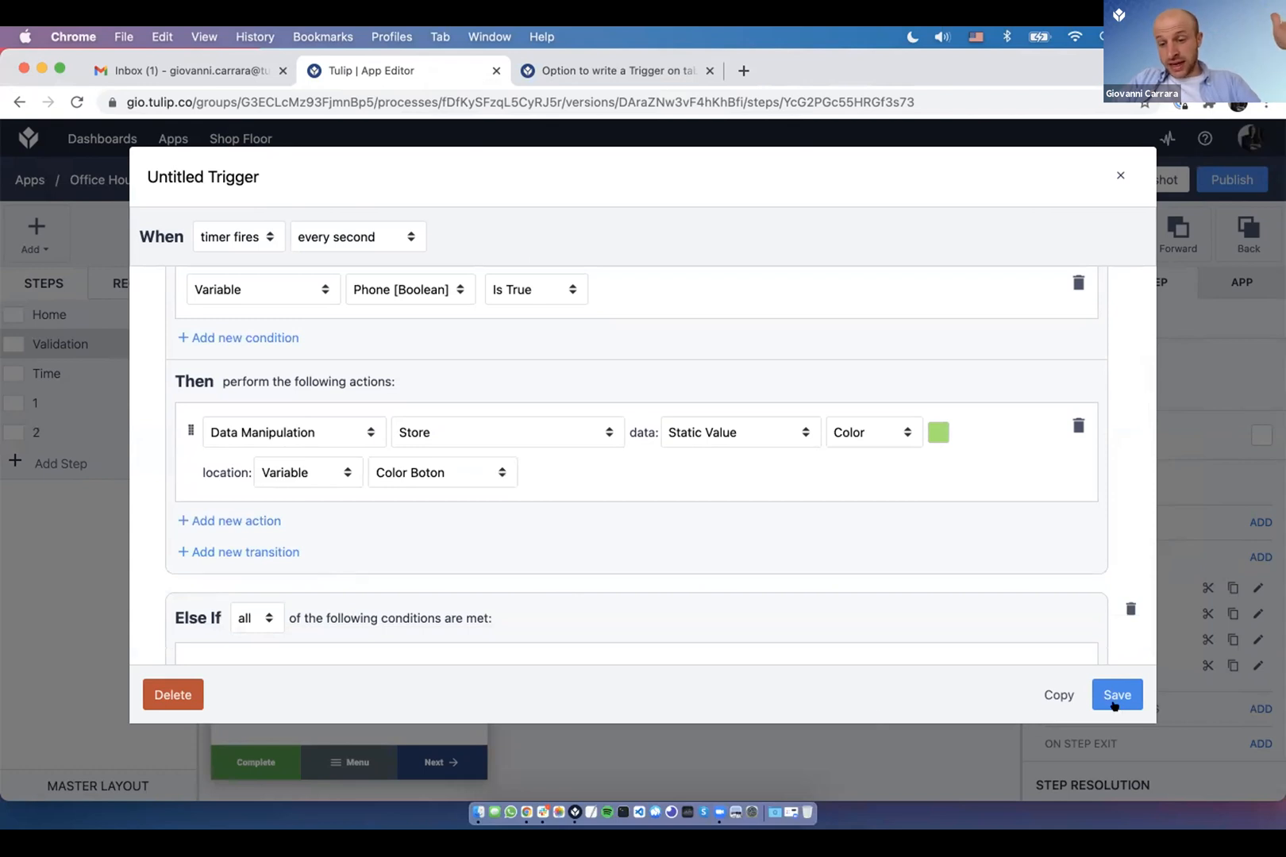
scroll(991, 551, "down", 5)
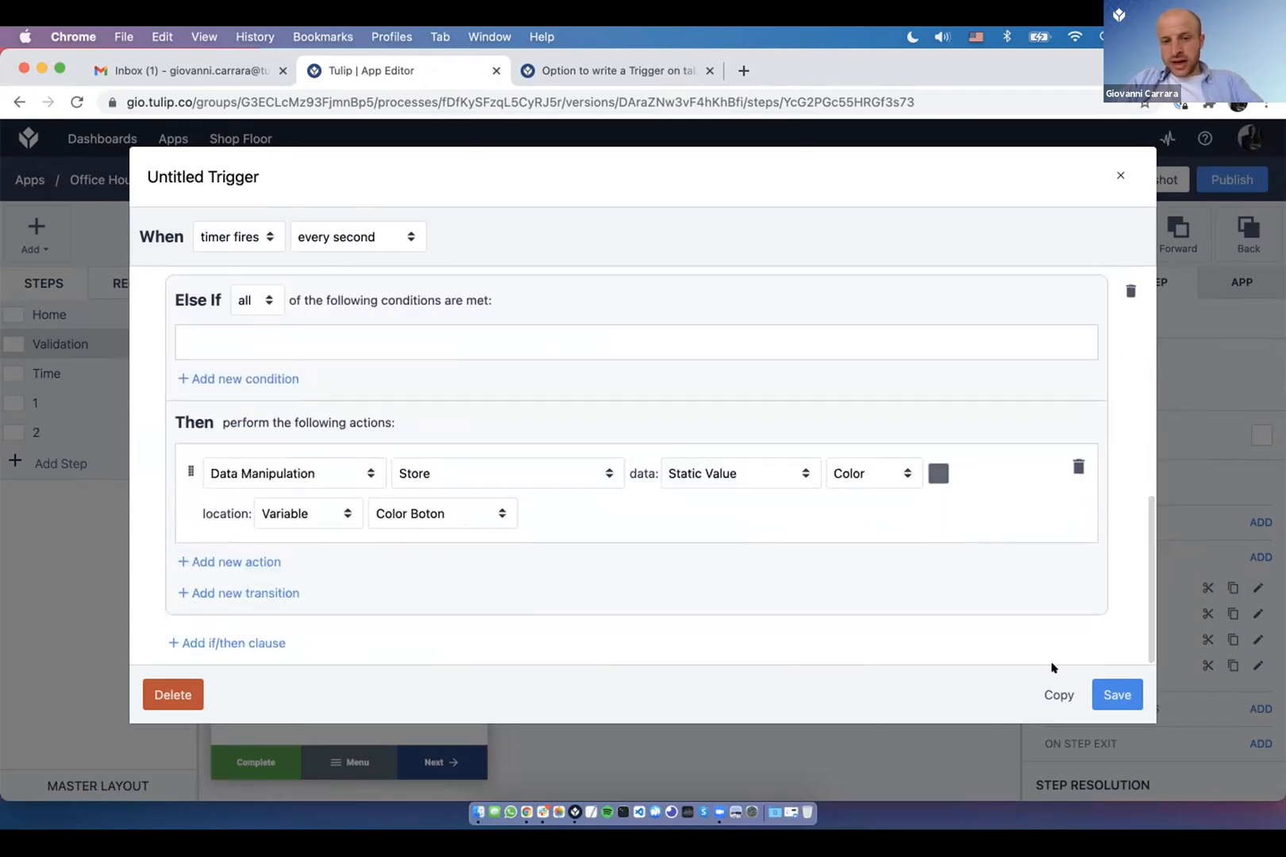
left_click(1117, 694)
key("super+Tab")
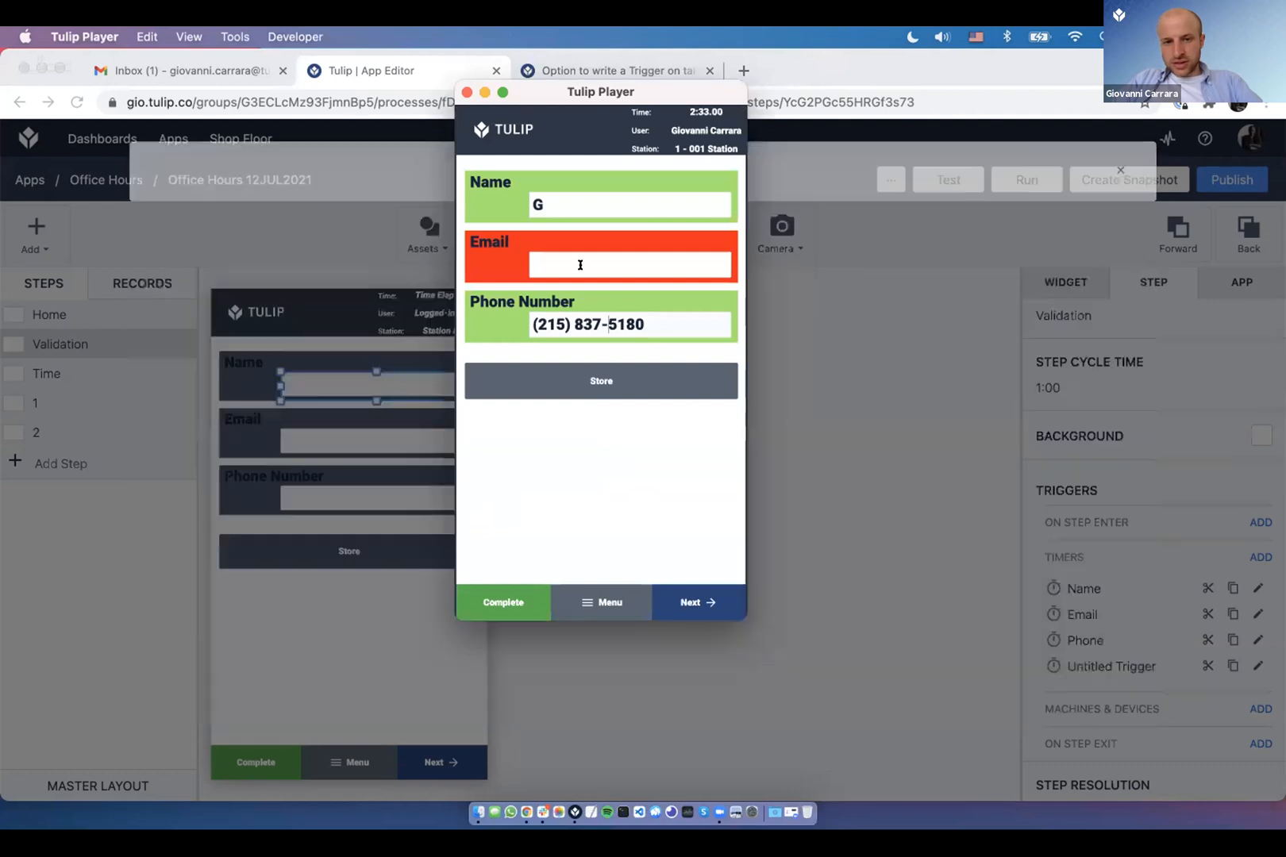
- Type the e-mail address, fix the domain typo, and enlarge the Player window
left_click(581, 264)
type("@.com")
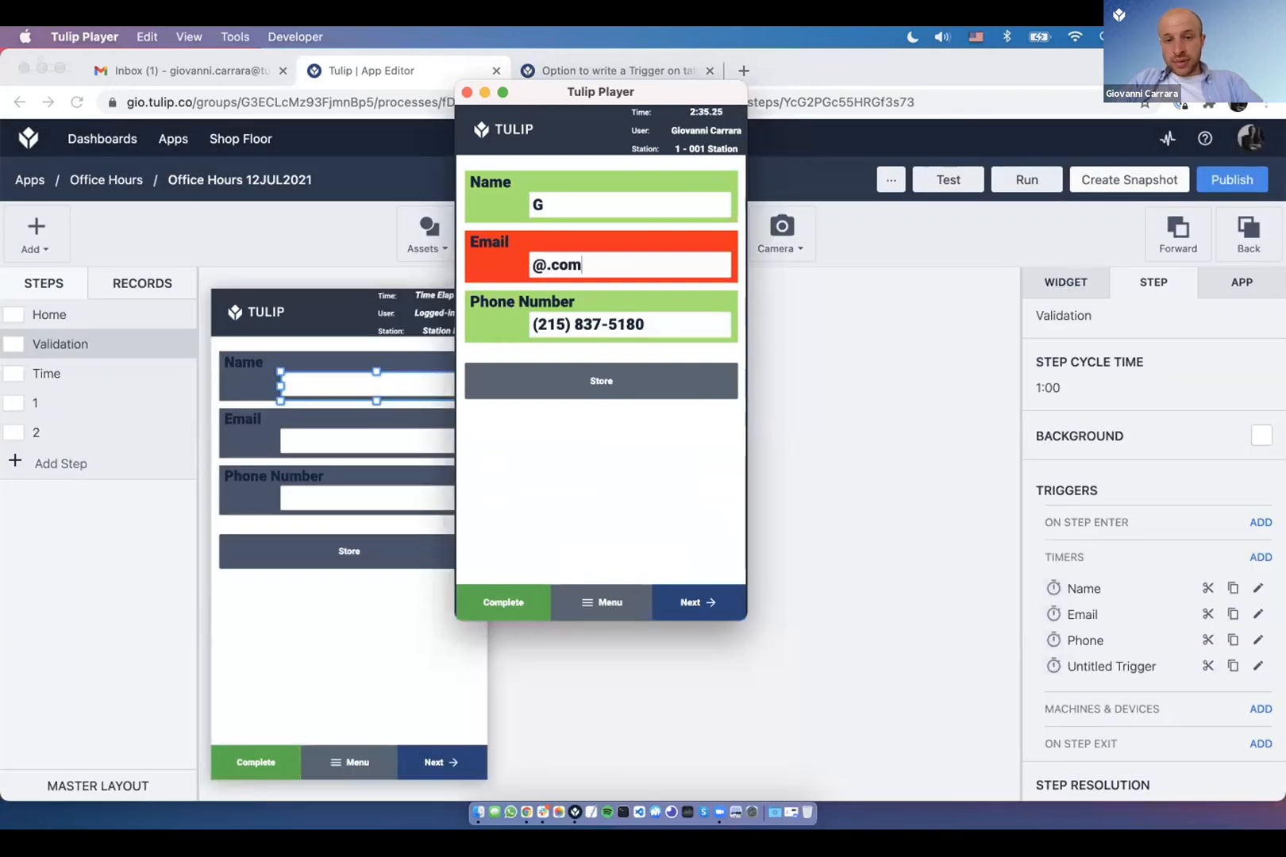
key("Left")
key("Left")
key("Left")
key("Left")
type("gmaili")
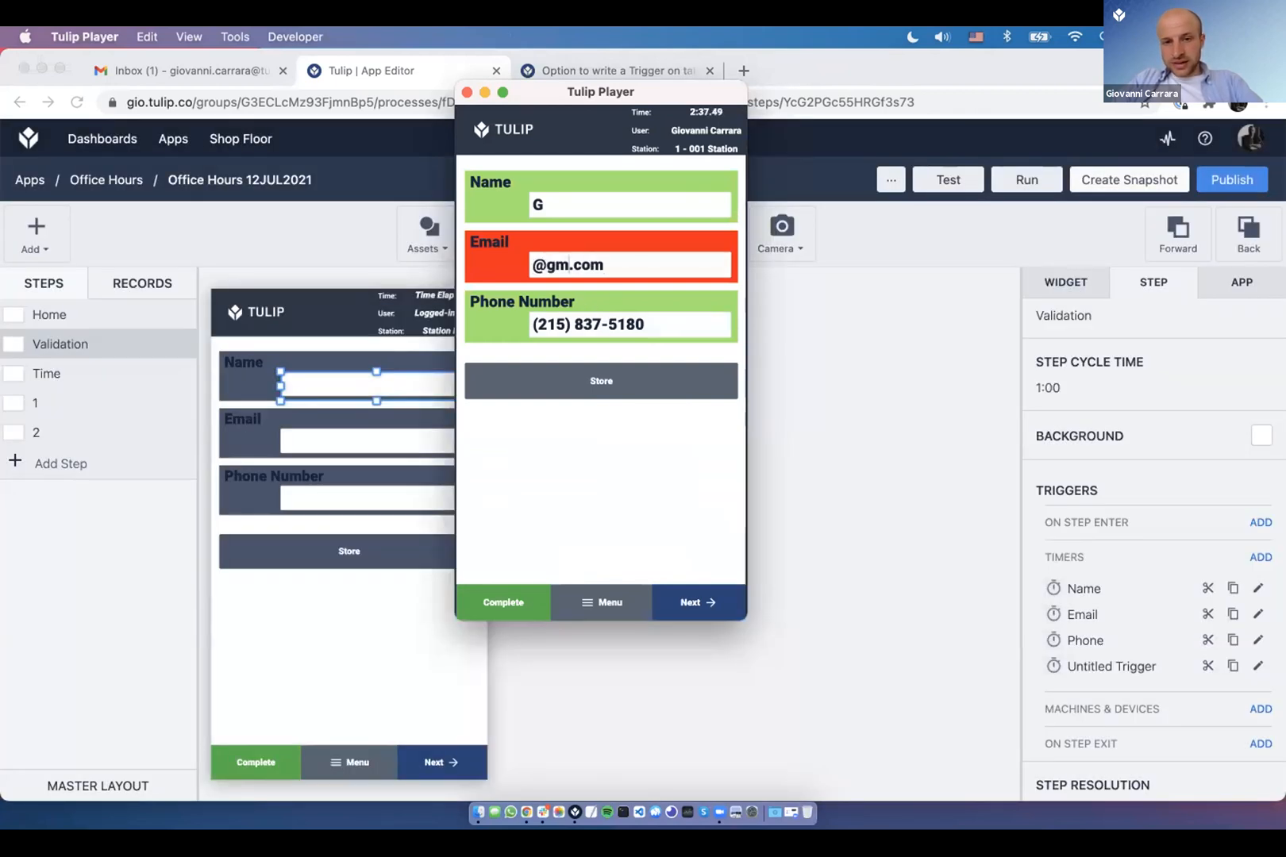
key("BackSpace")
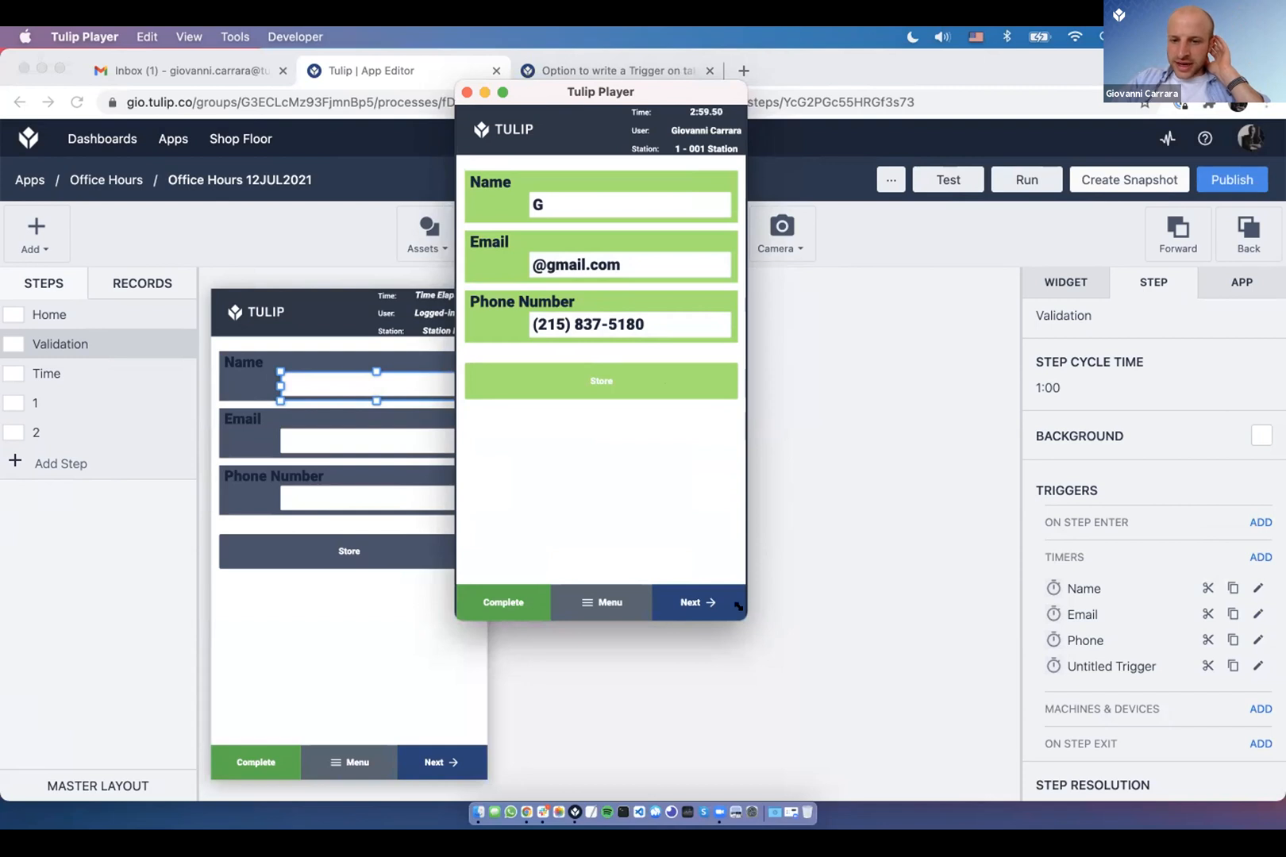
left_click_drag(739, 606, 793, 705)
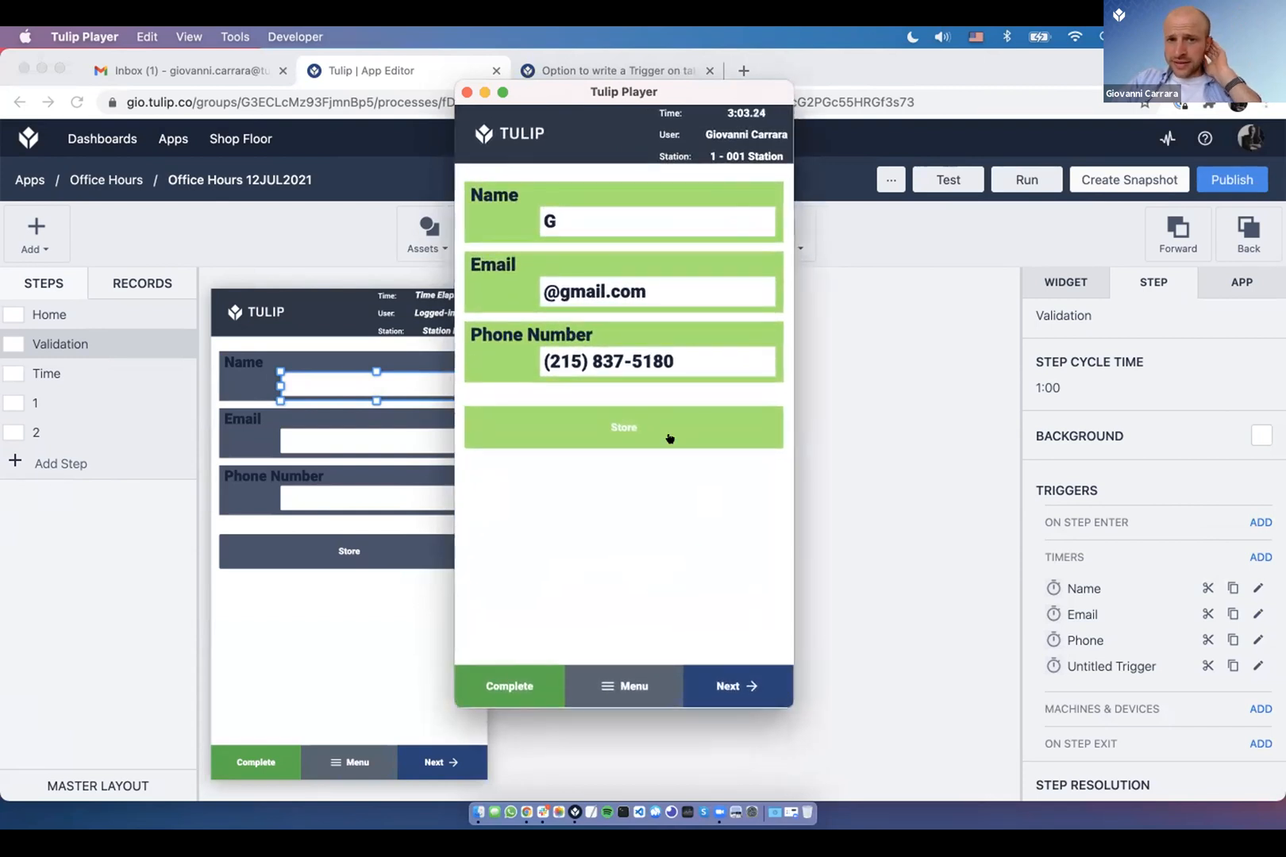
- Cut the remaining trigger in the APP tab, leaving the Office Hours app with none
left_click(1002, 417)
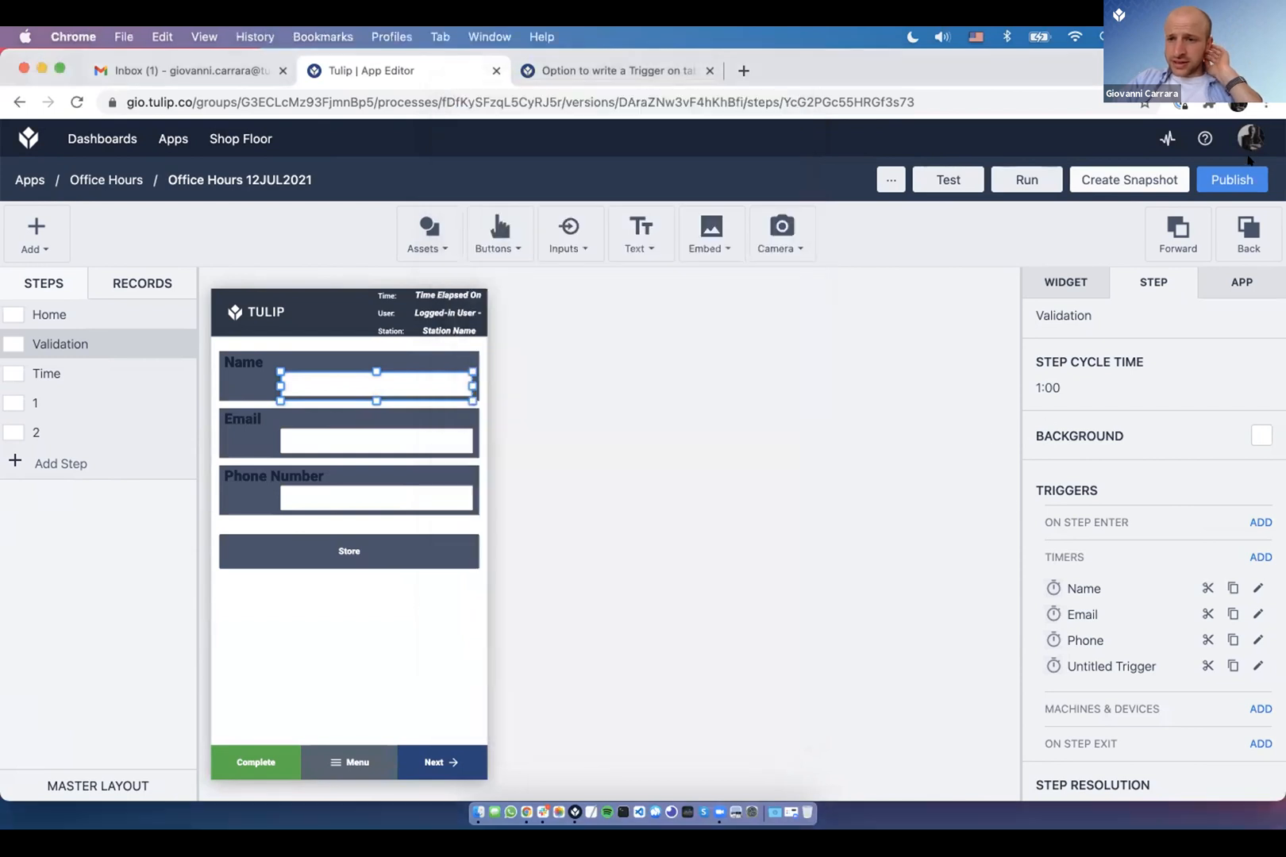
left_click(1231, 280)
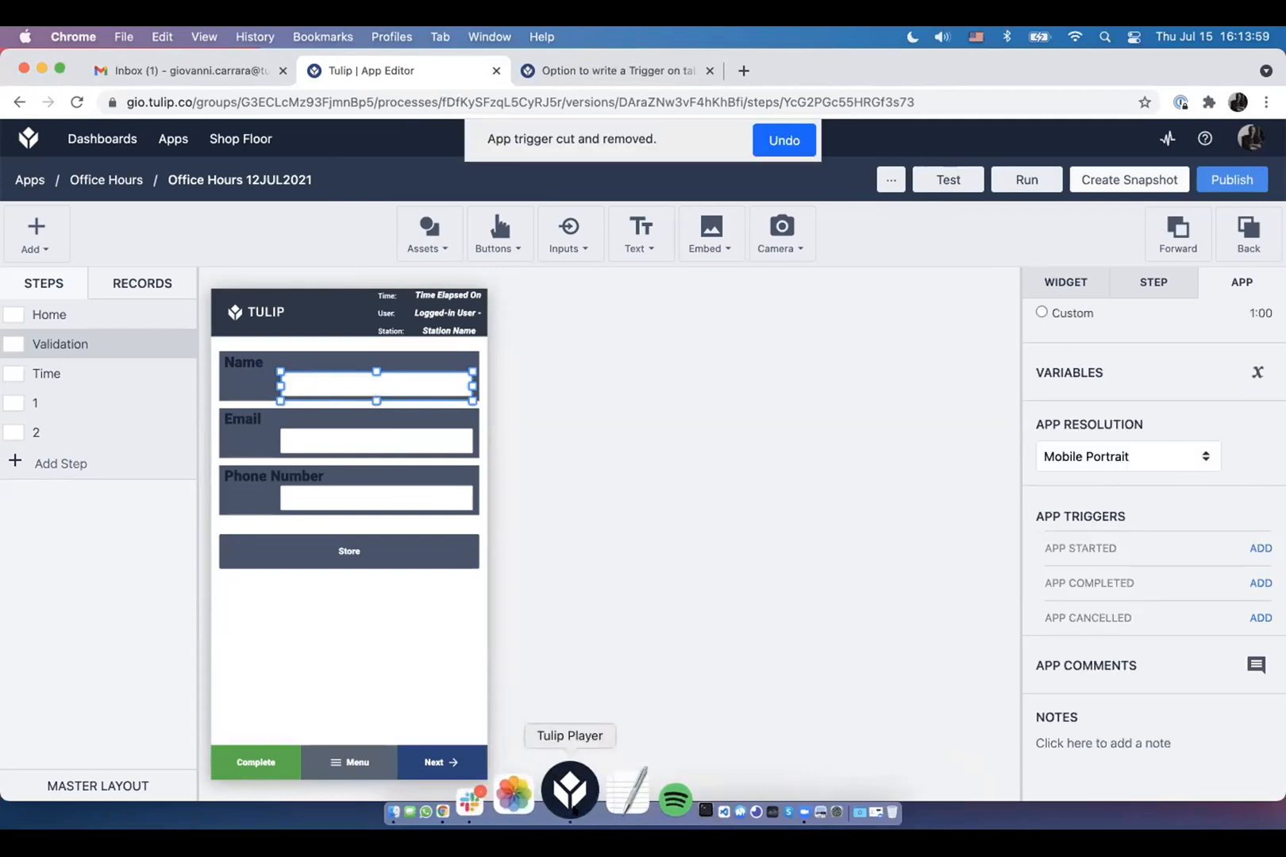
left_click(570, 790)
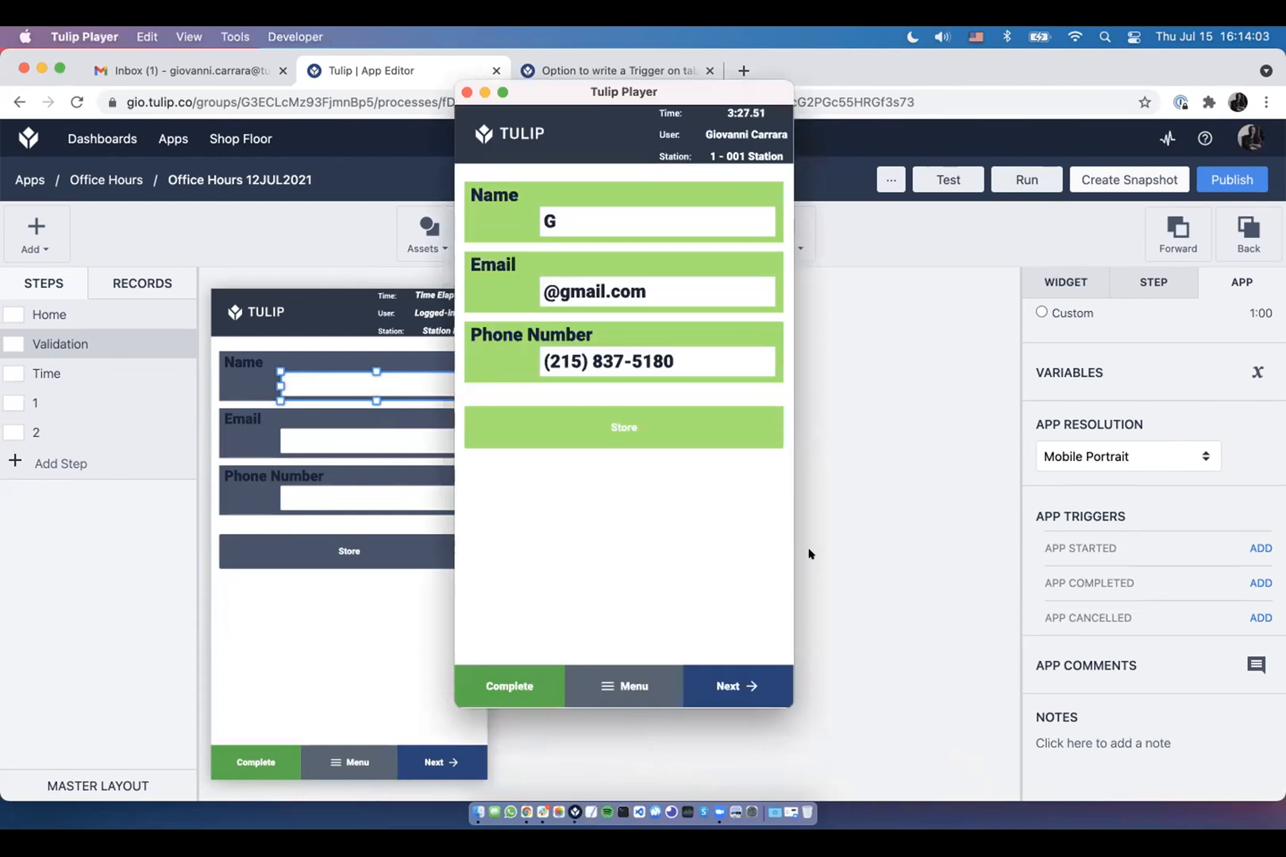
- Click Complete with Name, Email, Phone Number and Store all showing green
key("XF86AudioRaiseVolume")
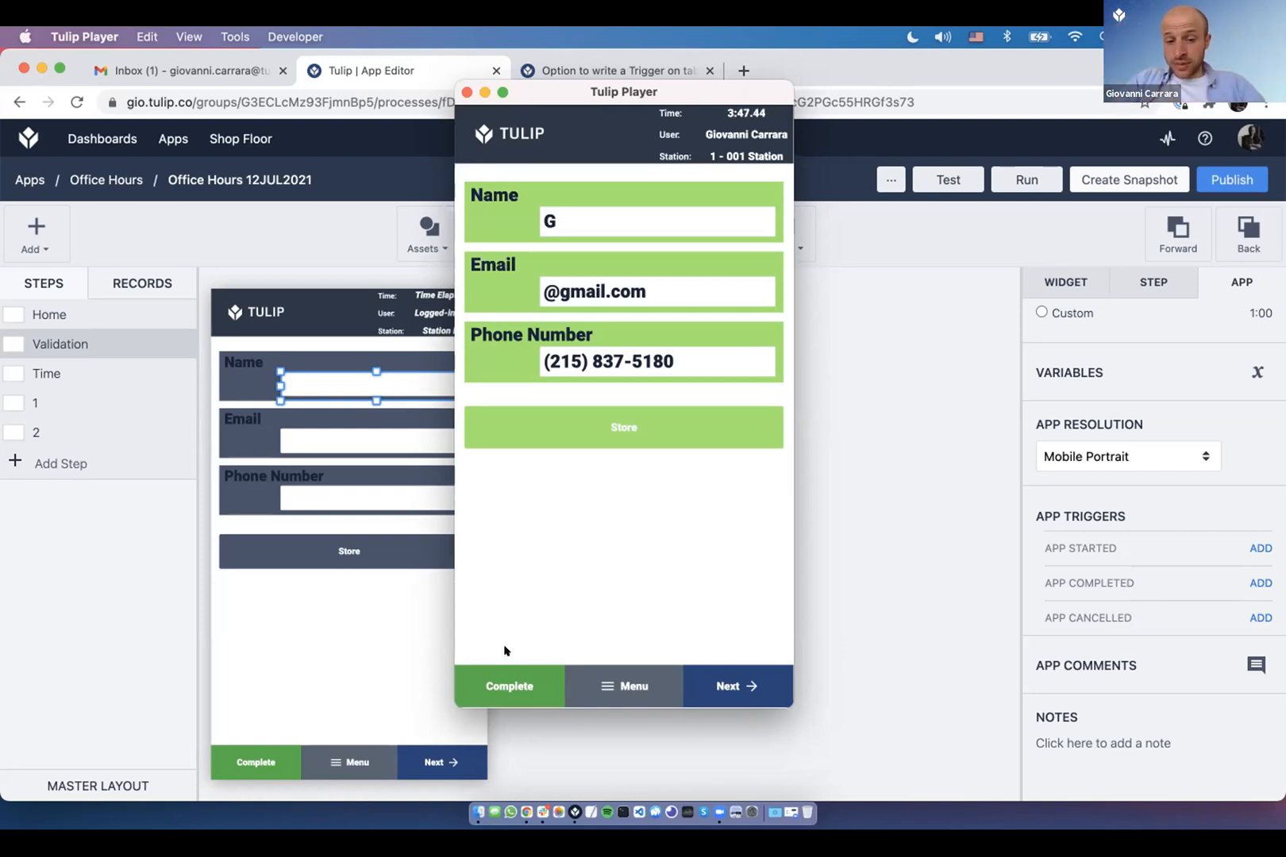
left_click(509, 686)
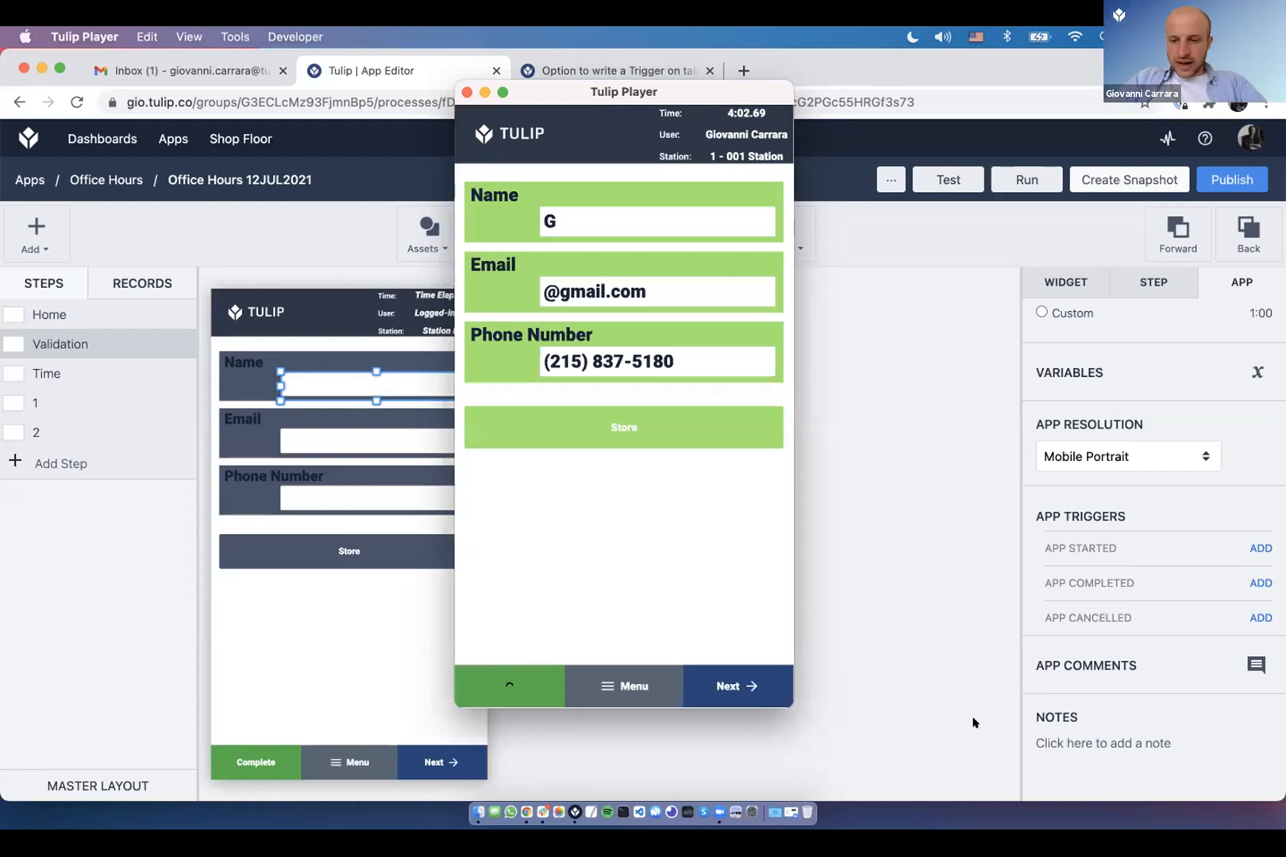
- Search the Tulip Community forum for 'voting' and open the Introducing Voting on Product Suggestions topic
left_click(582, 70)
left_click(582, 71)
left_click(1040, 149)
type("votin")
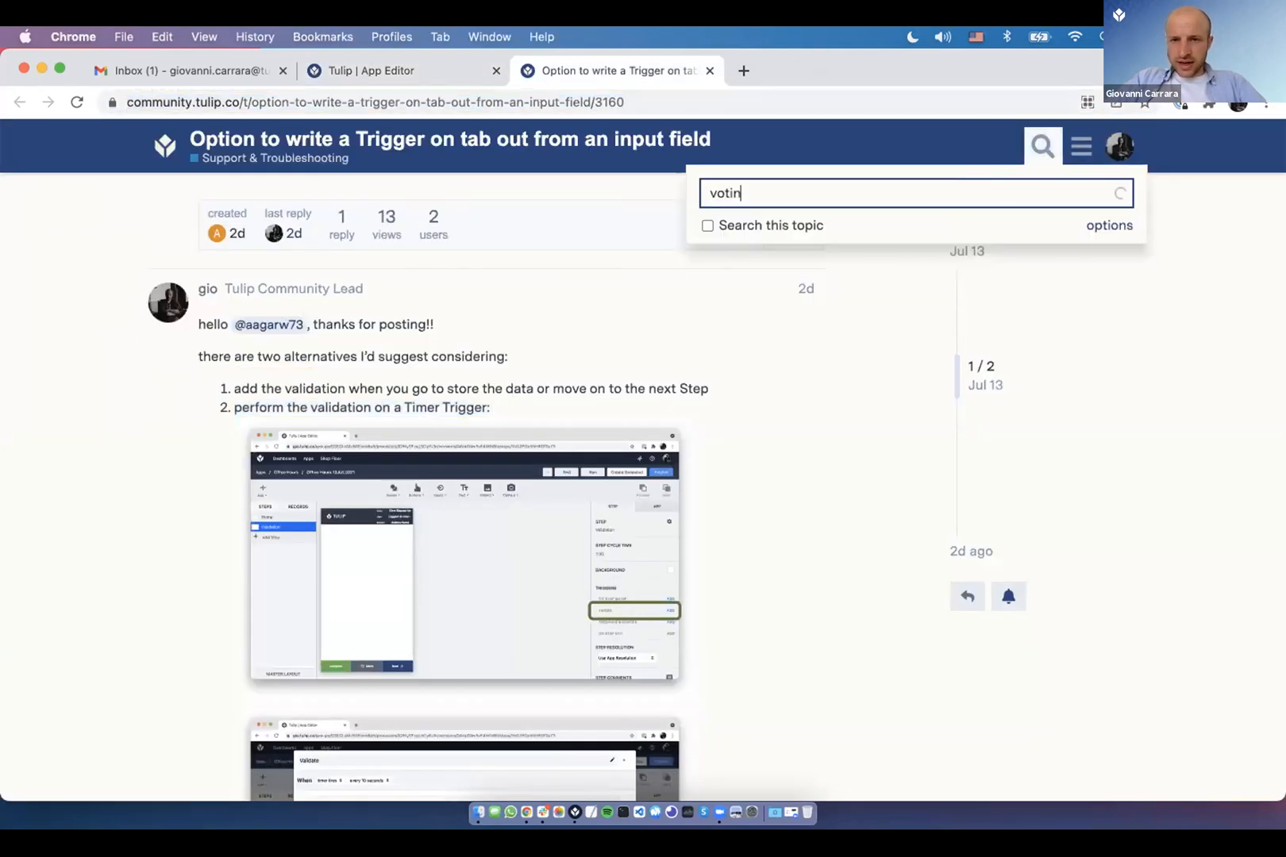
type("g")
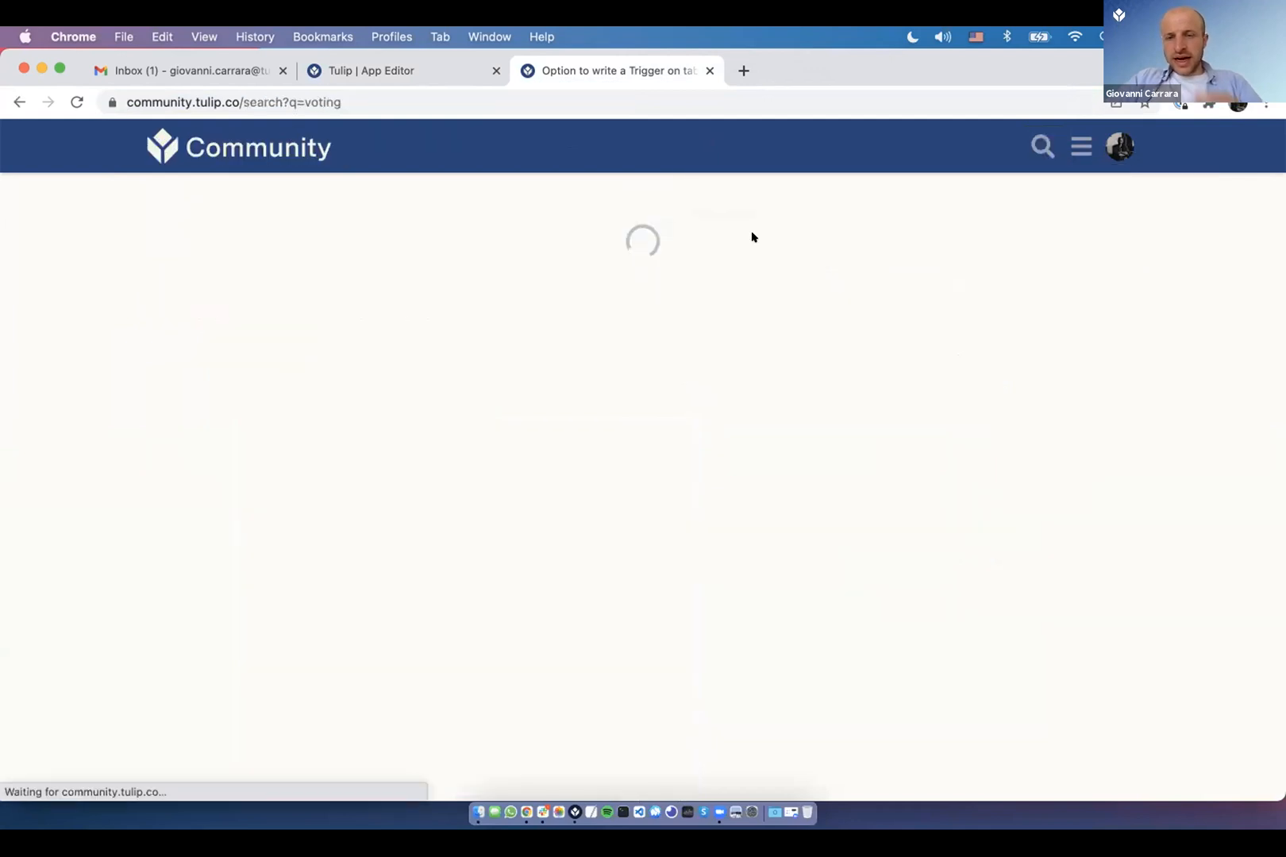
left_click(431, 362)
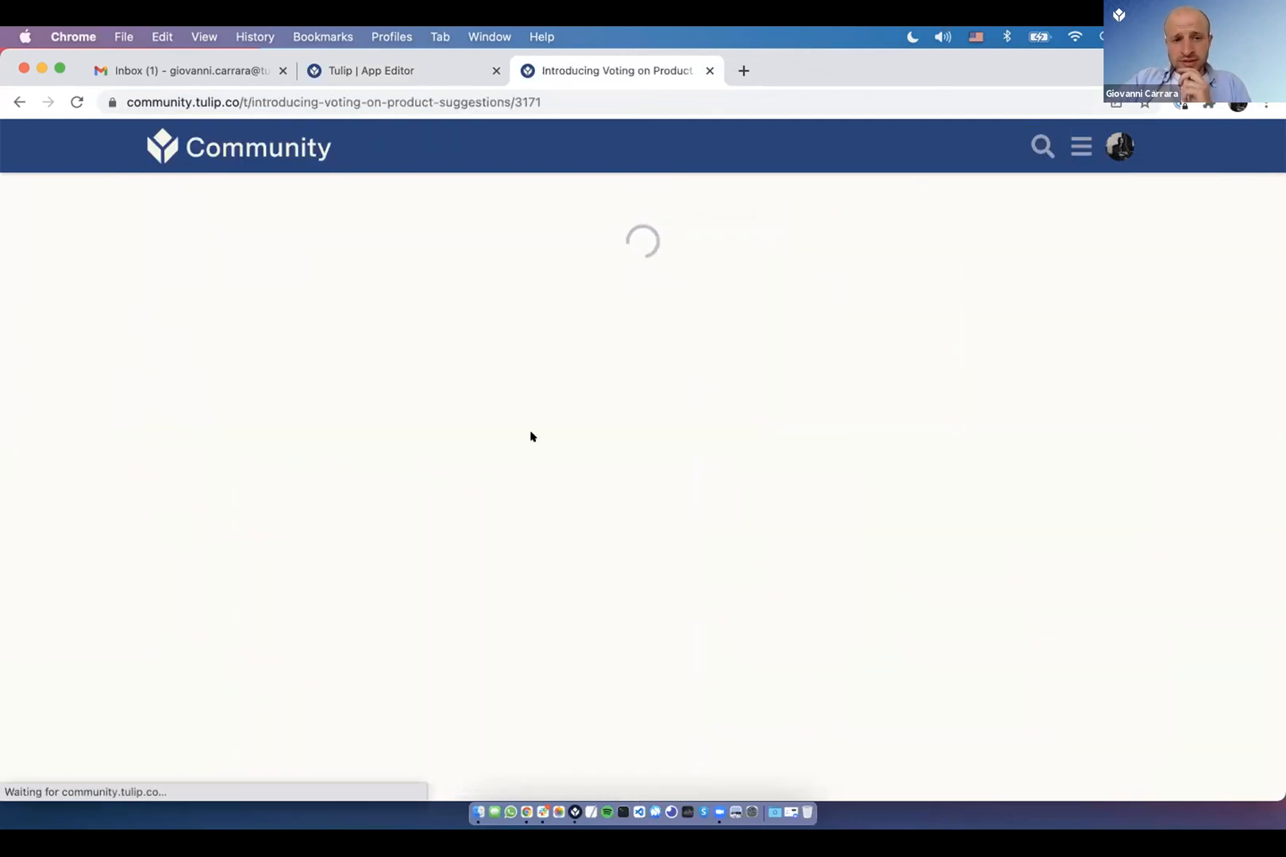
- Read the announcement, highlighting its opening paragraphs, then return to the community home page
scroll(604, 376, "down", 3)
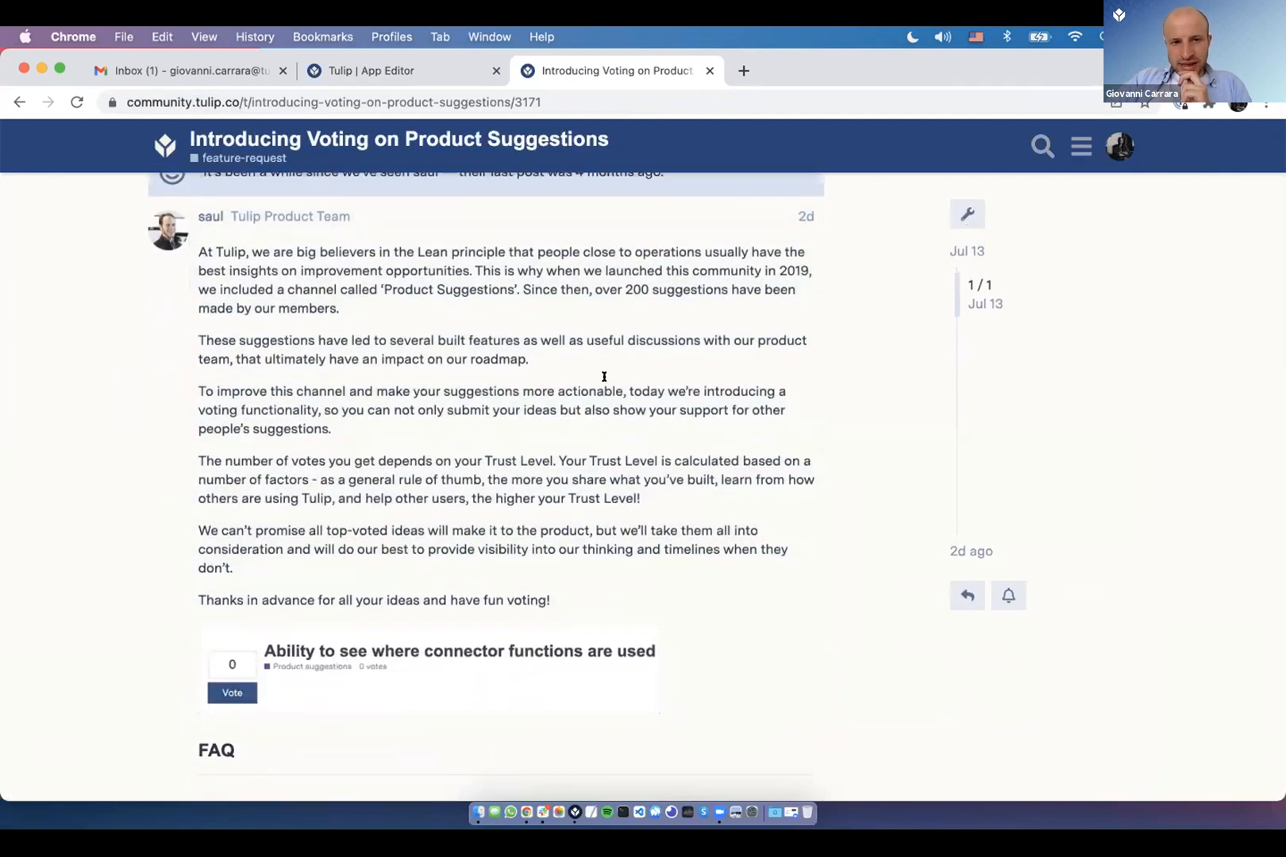
left_click_drag(253, 253, 375, 407)
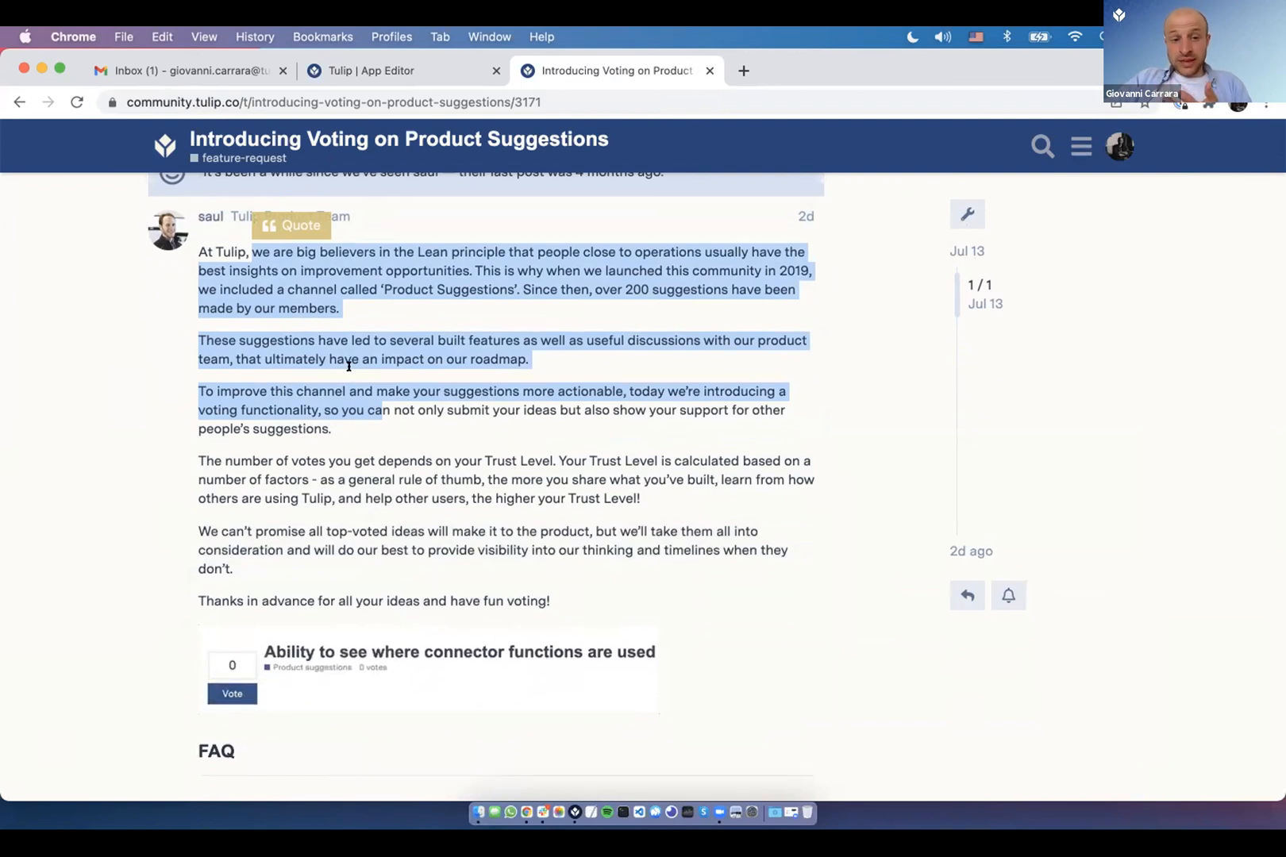
scroll(349, 373, "up", 1)
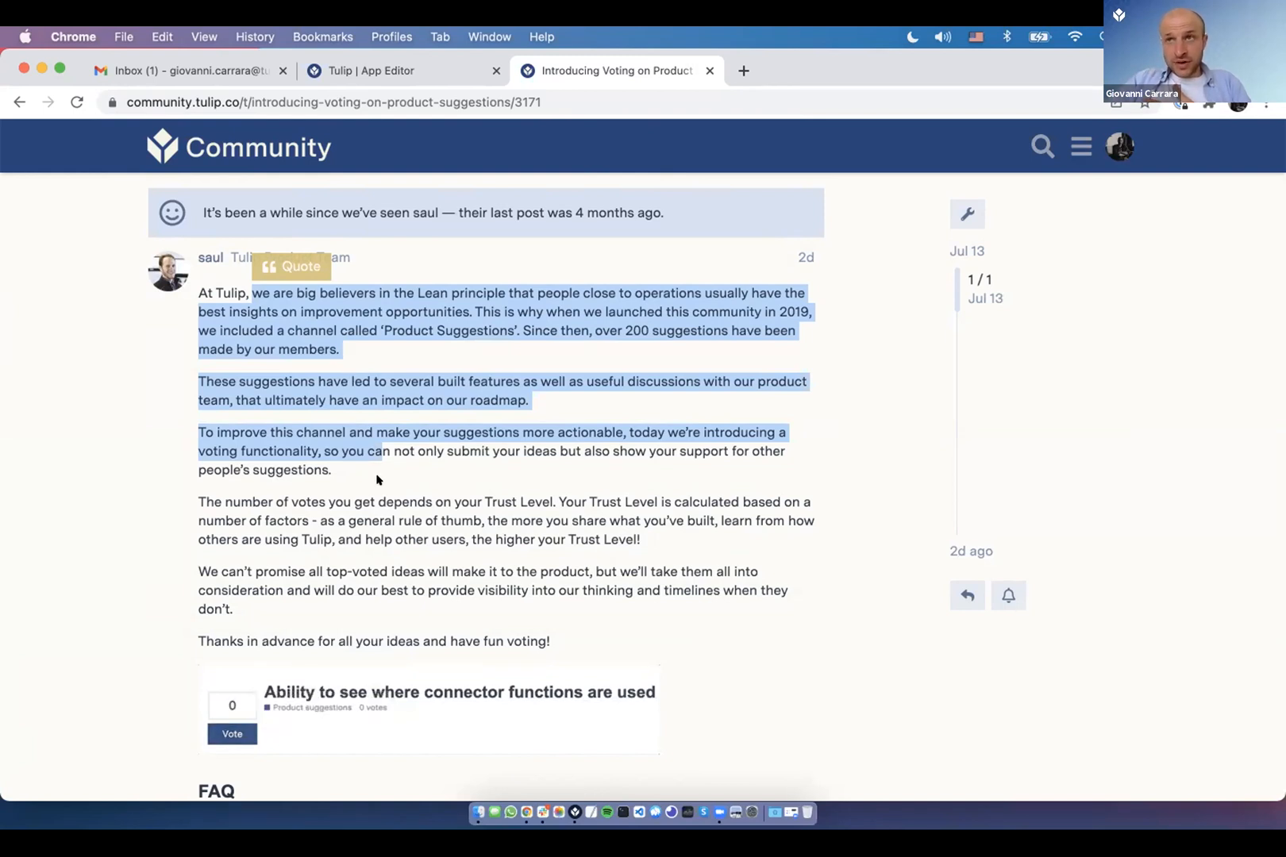
scroll(377, 480, "down", 2)
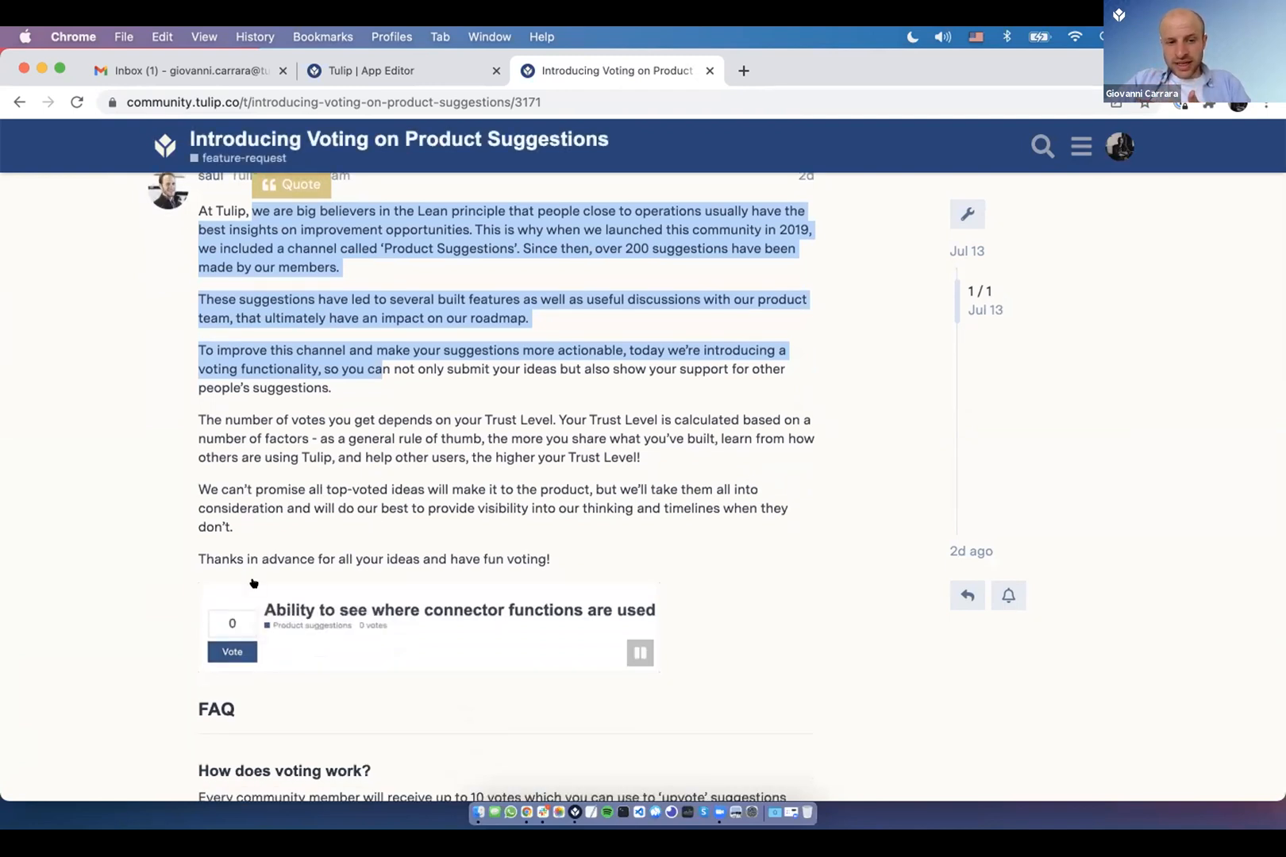
scroll(249, 589, "down", 2)
scroll(288, 434, "up", 2)
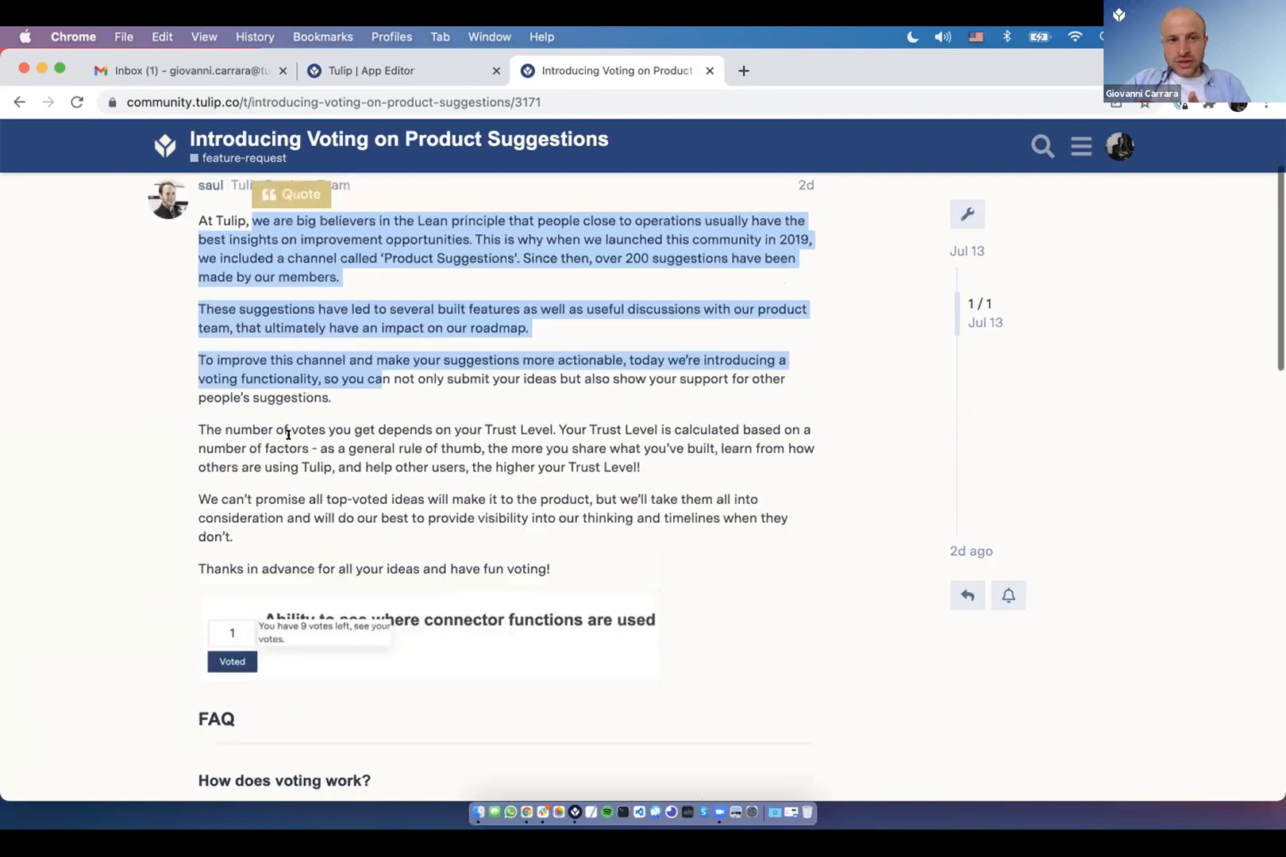
scroll(246, 205, "up", 3)
left_click(238, 147)
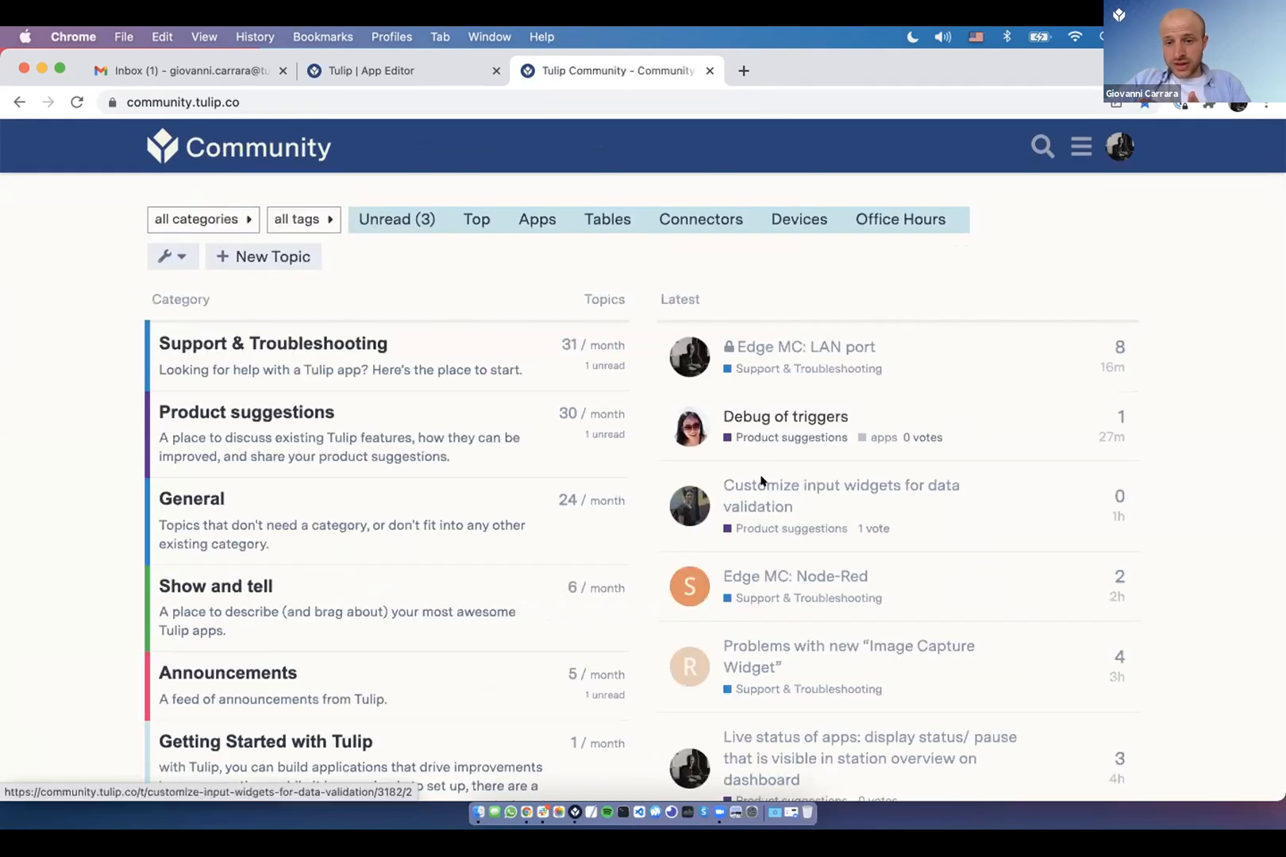
- View the 'Customize input widgets for data validation' topic, then run a forum search for 'voting'
left_click(759, 482)
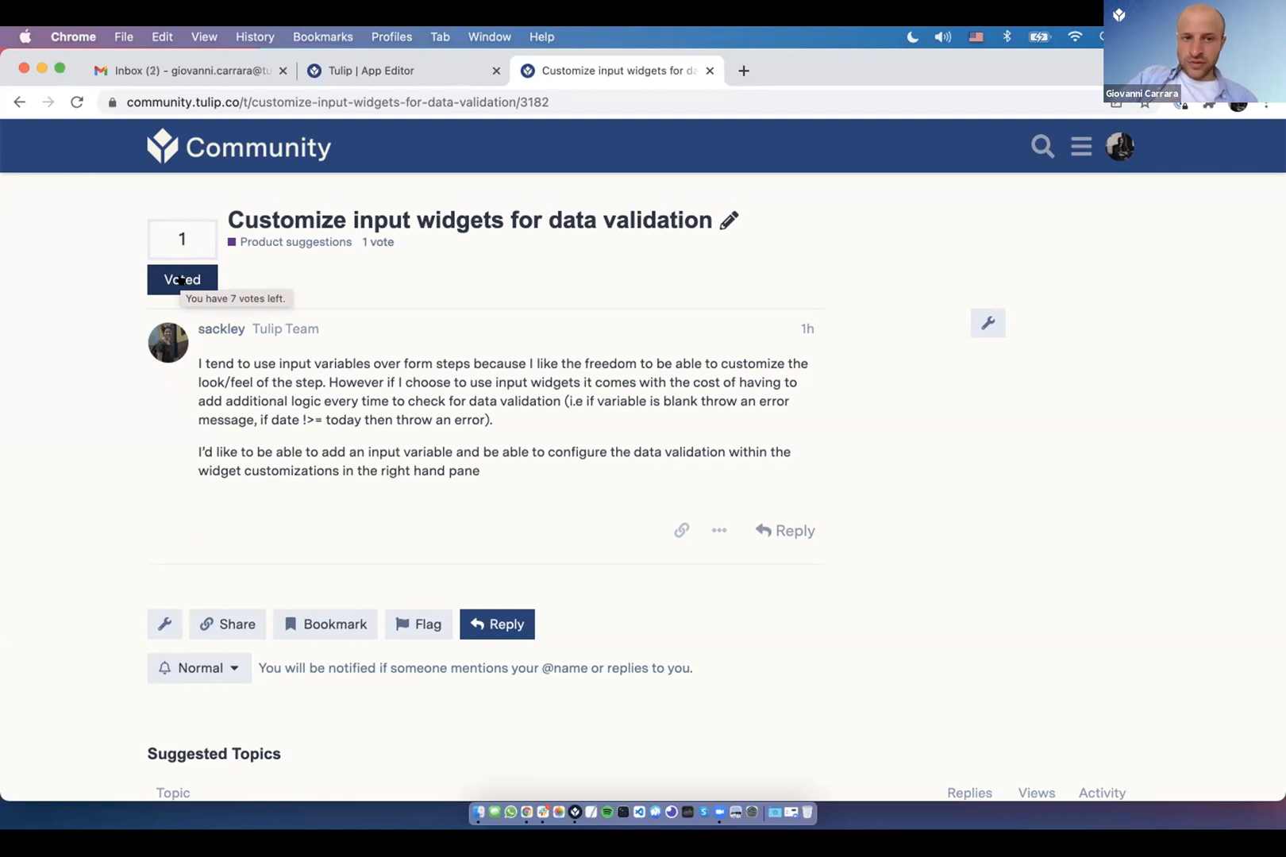
scroll(288, 373, "left", 5)
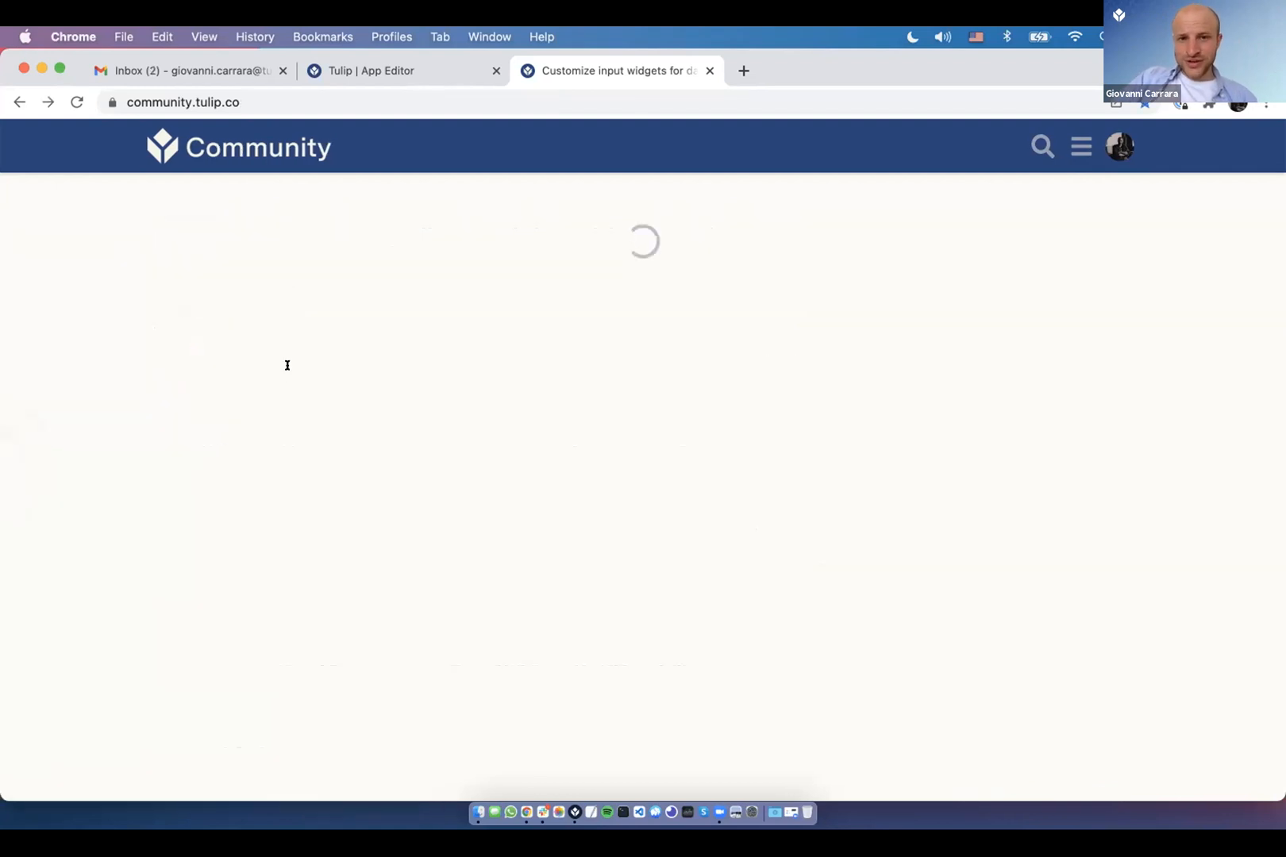
scroll(717, 532, "down", 1)
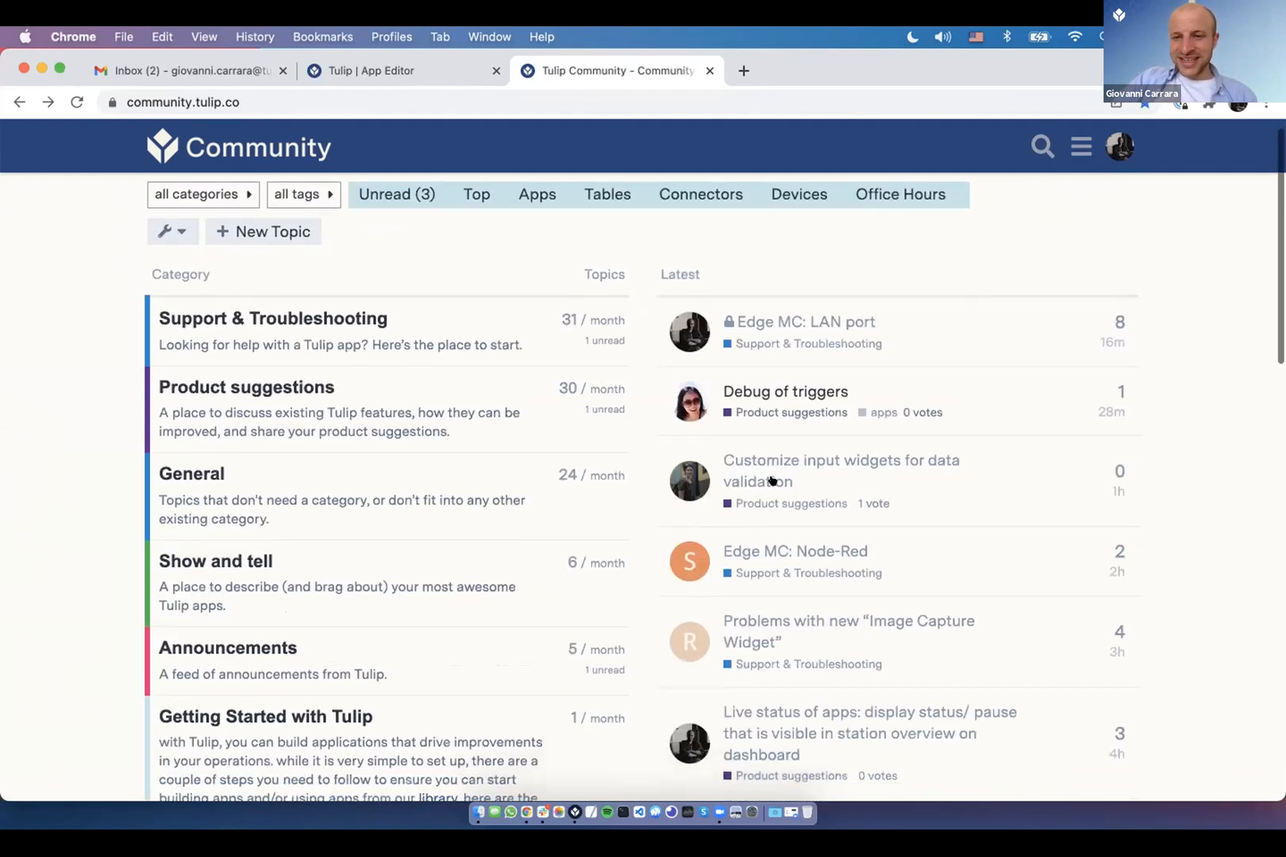
left_click(1042, 147)
key("Return")
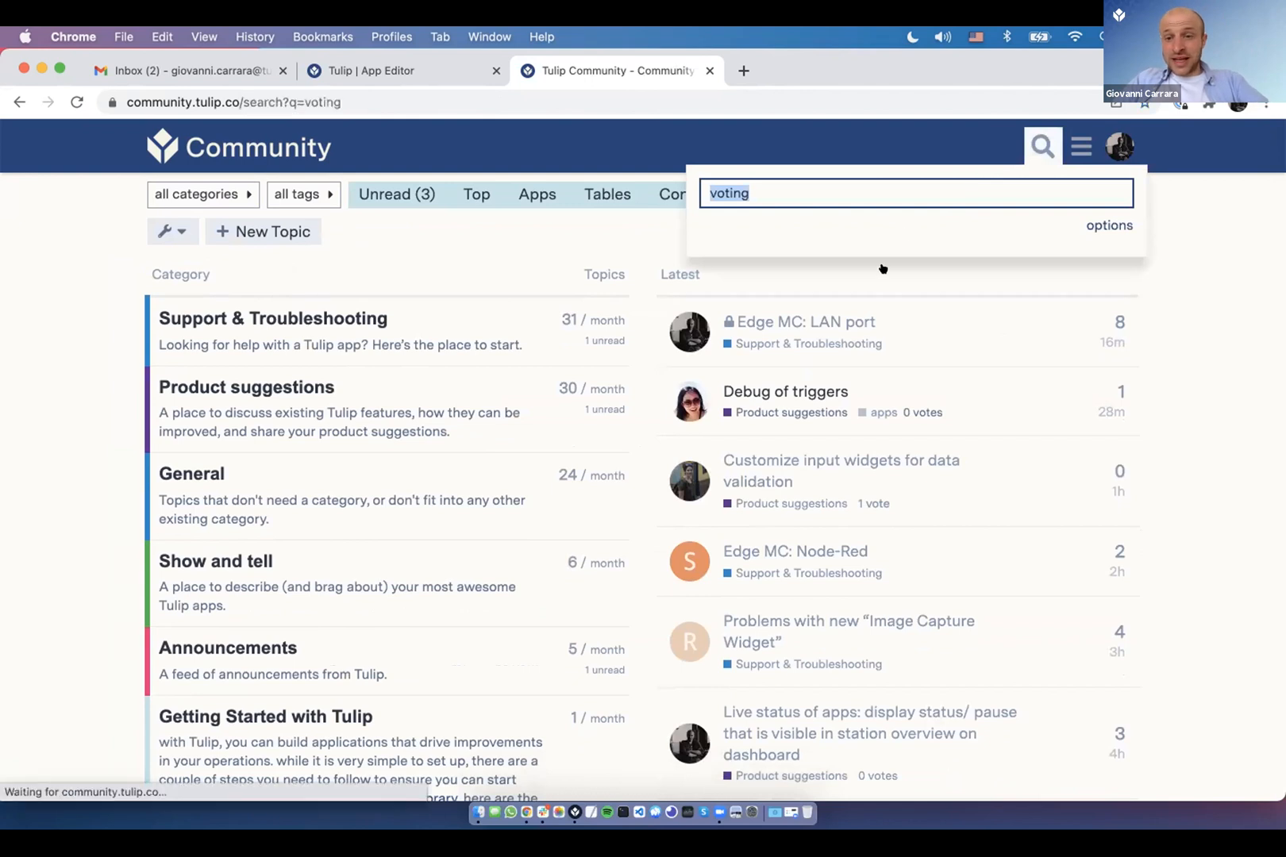
- Open the Introducing Voting on Product Suggestions result and scroll down to its FAQ
left_click(404, 370)
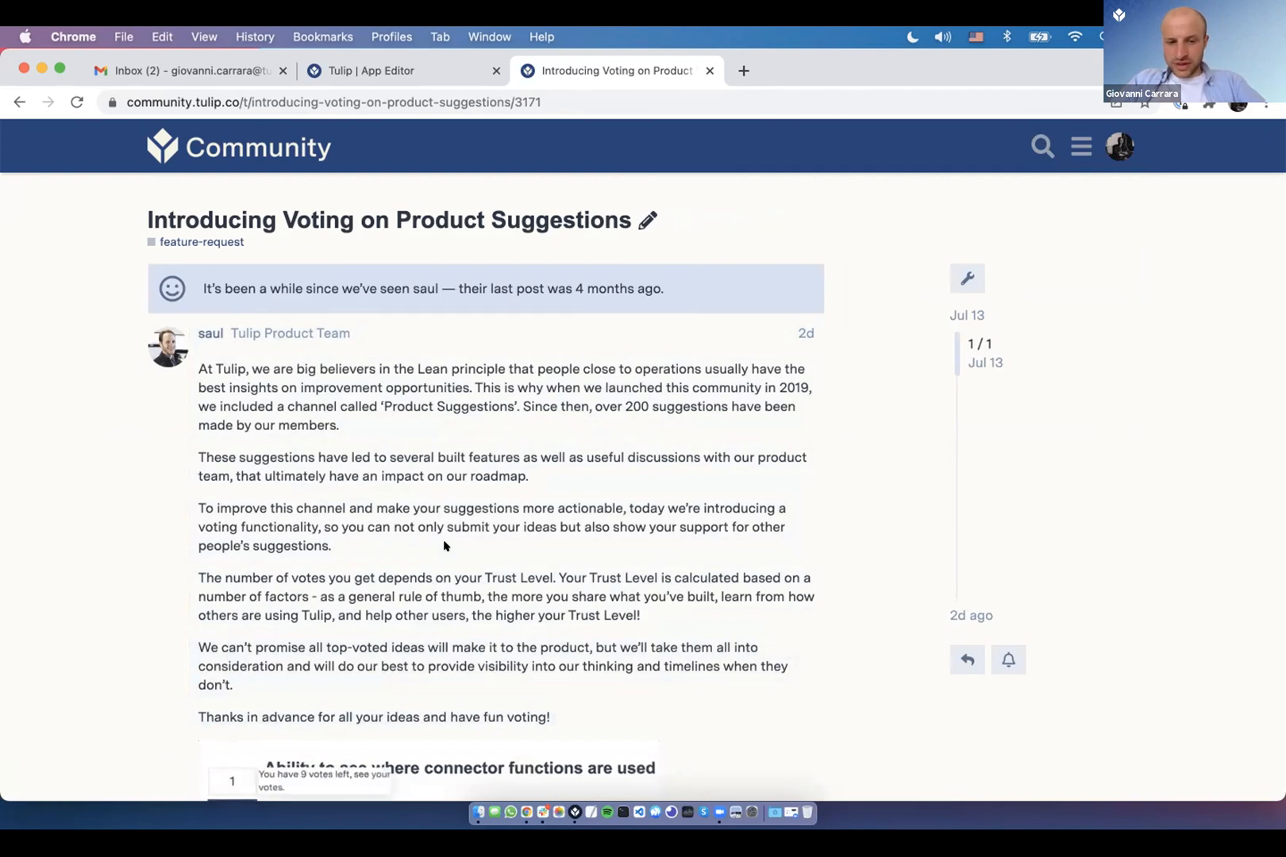
scroll(445, 544, "down", 1)
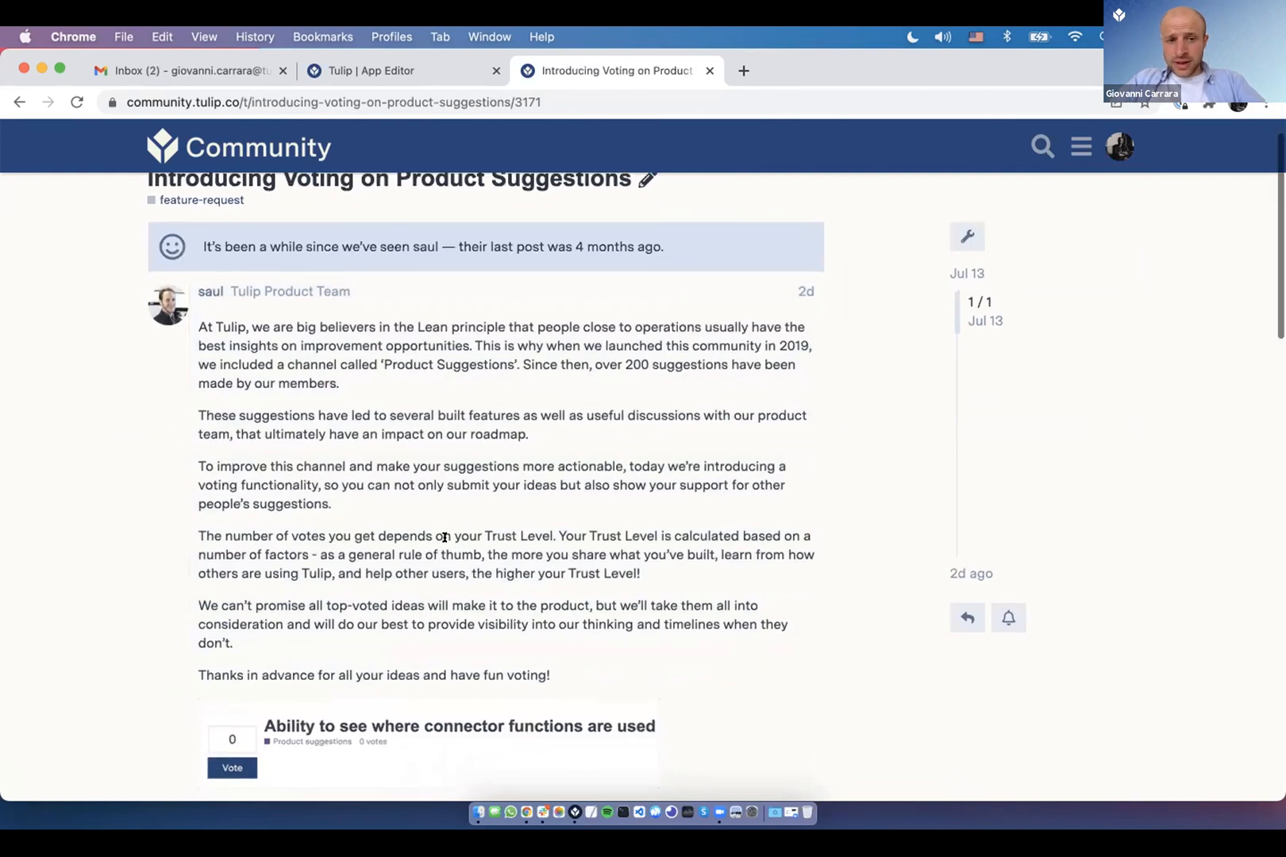
scroll(445, 539, "down", 1)
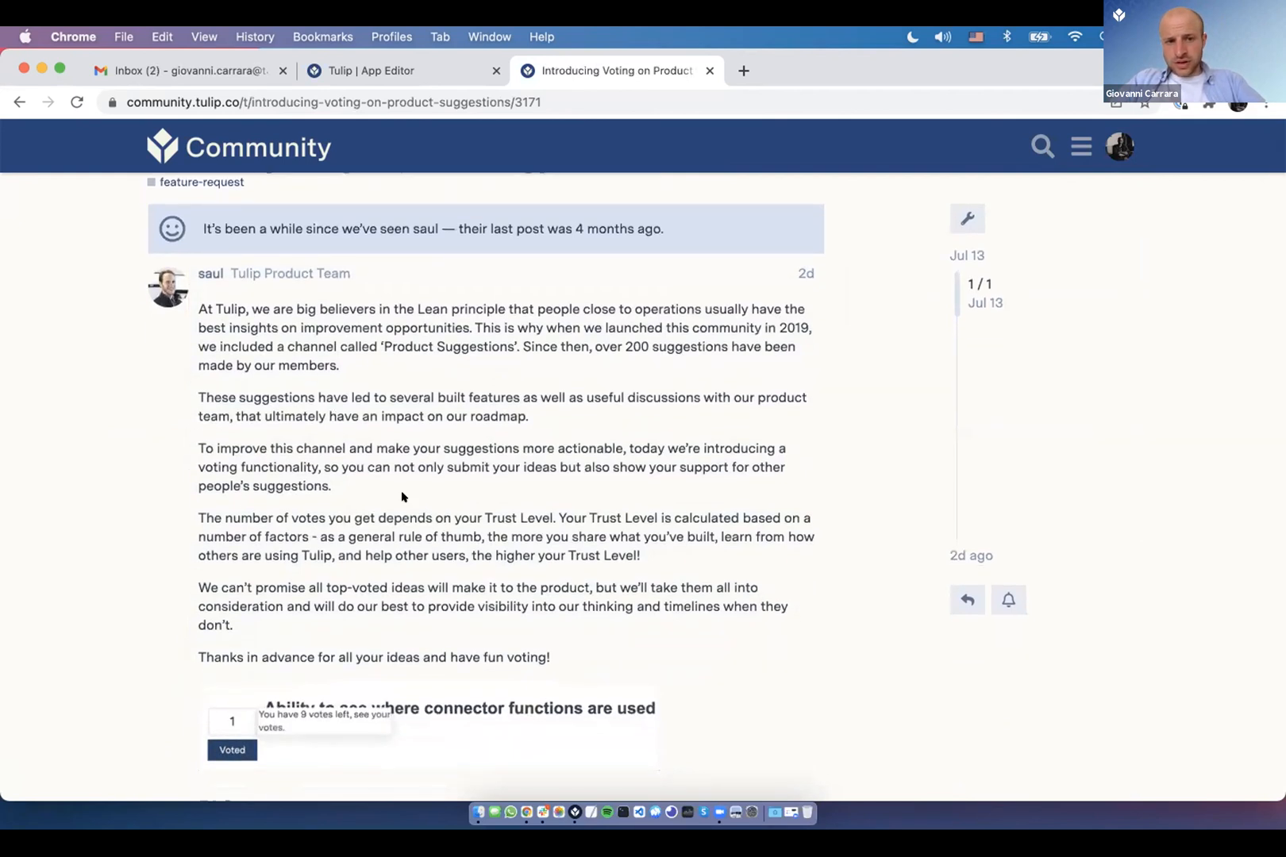
scroll(402, 497, "down", 4)
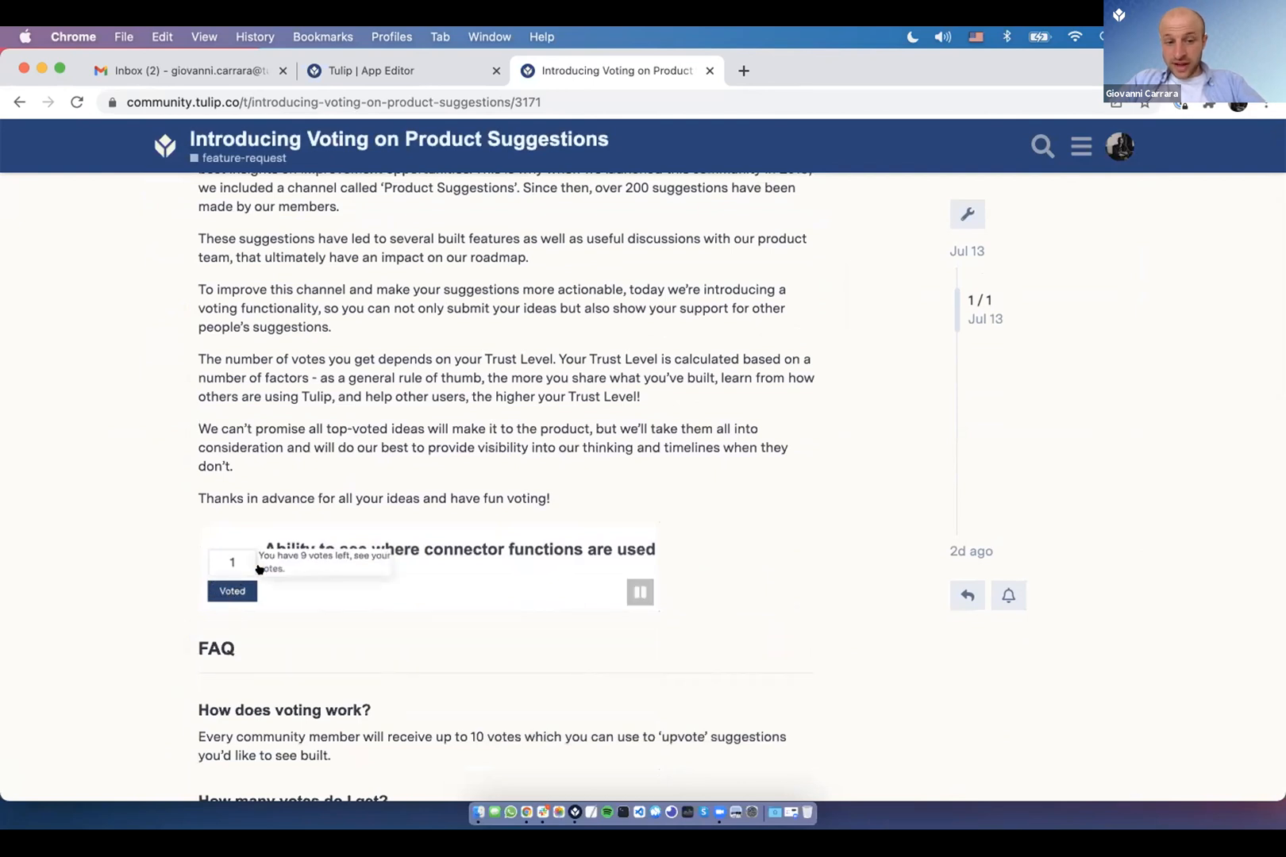
scroll(364, 416, "down", 6)
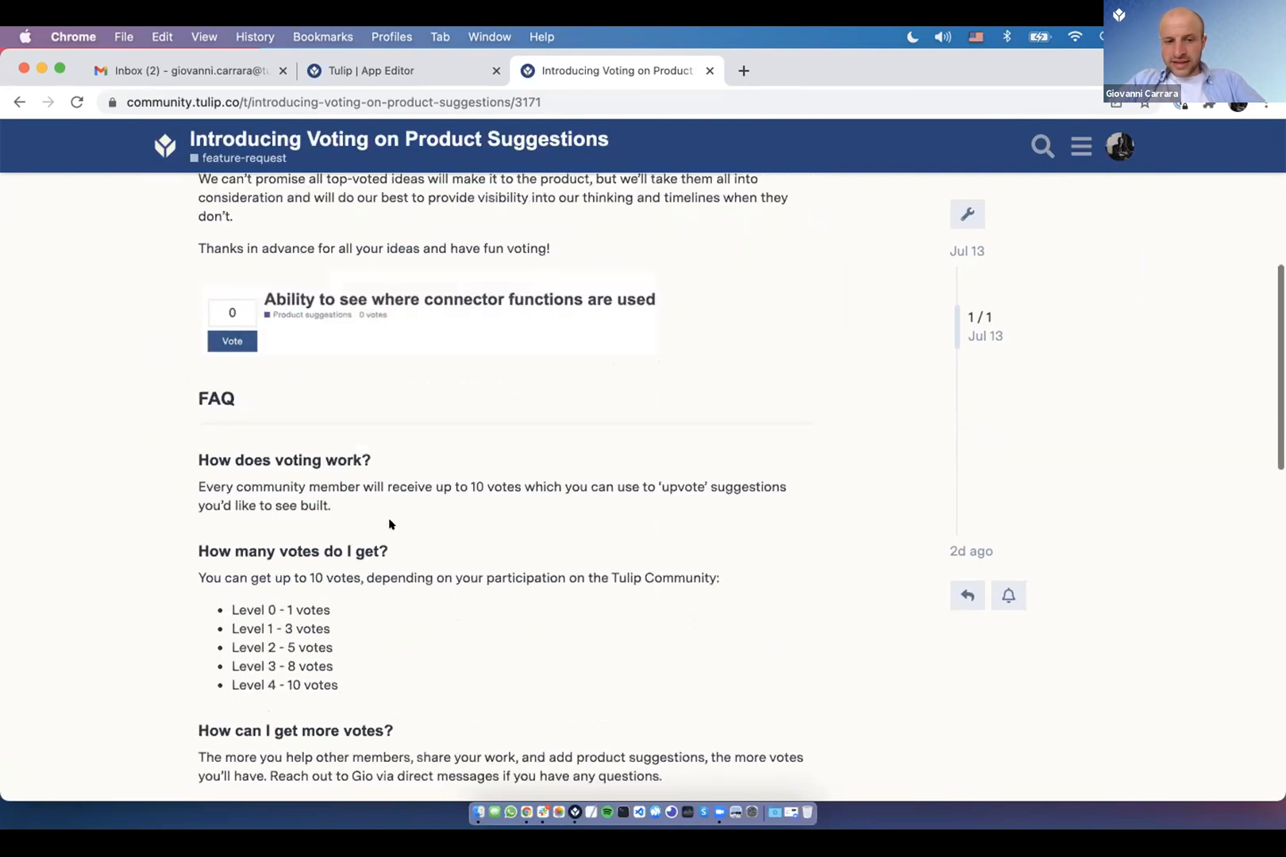
scroll(389, 524, "down", 5)
- Highlight the FAQ's vote levels and the line about earning more votes by helping others
mouse_move(362, 482)
left_mouse_down()
mouse_move(359, 407)
mouse_move(362, 454)
left_mouse_up()
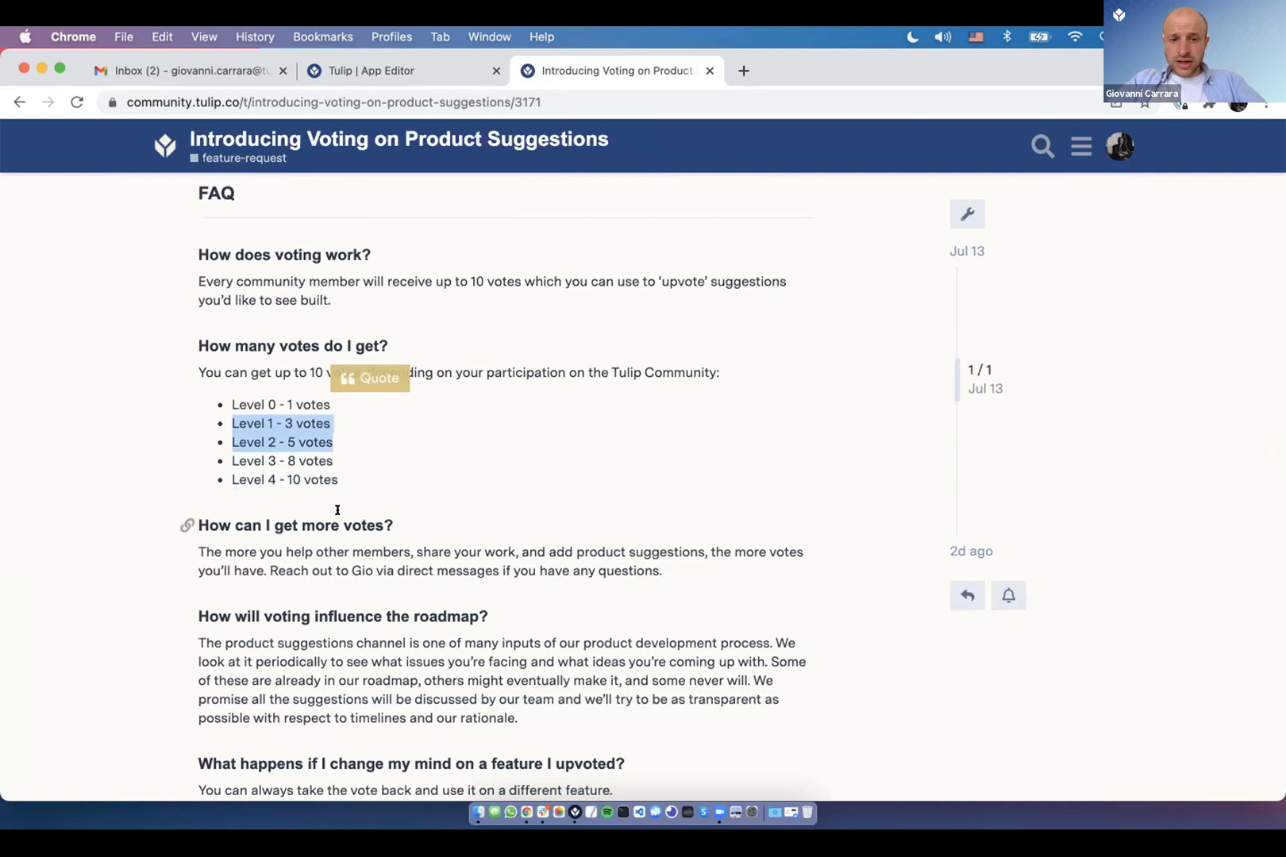
left_click_drag(284, 549, 321, 549)
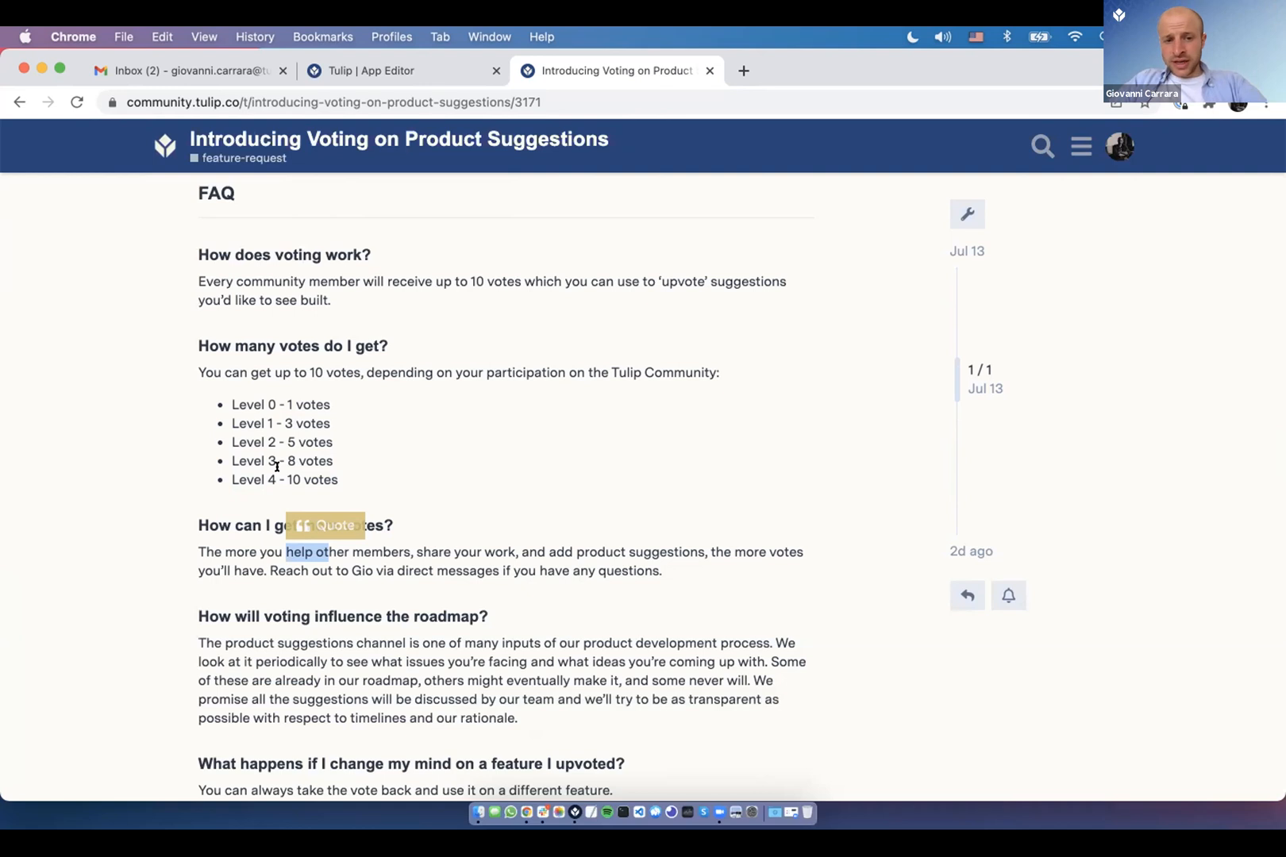
scroll(277, 467, "down", 3)
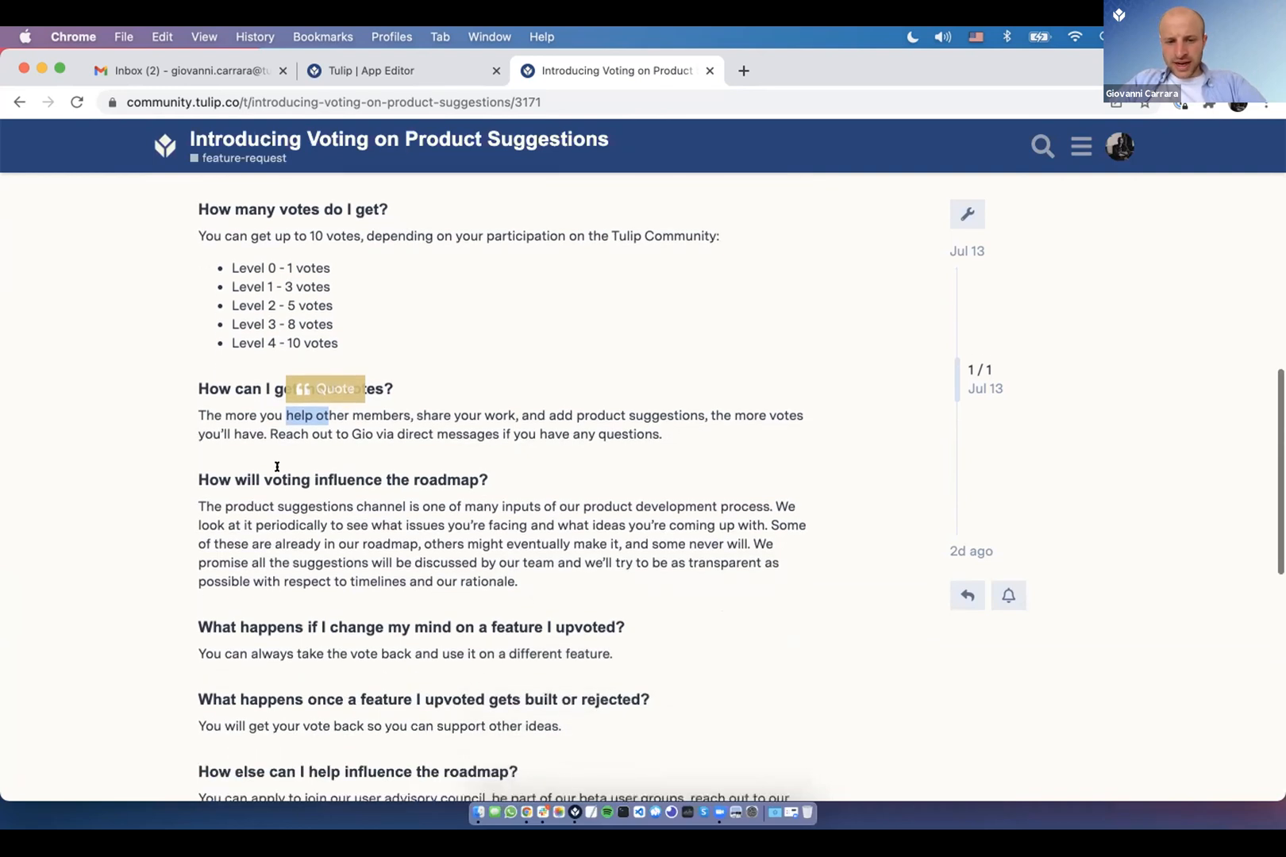
scroll(277, 467, "down", 2)
scroll(277, 466, "down", 3)
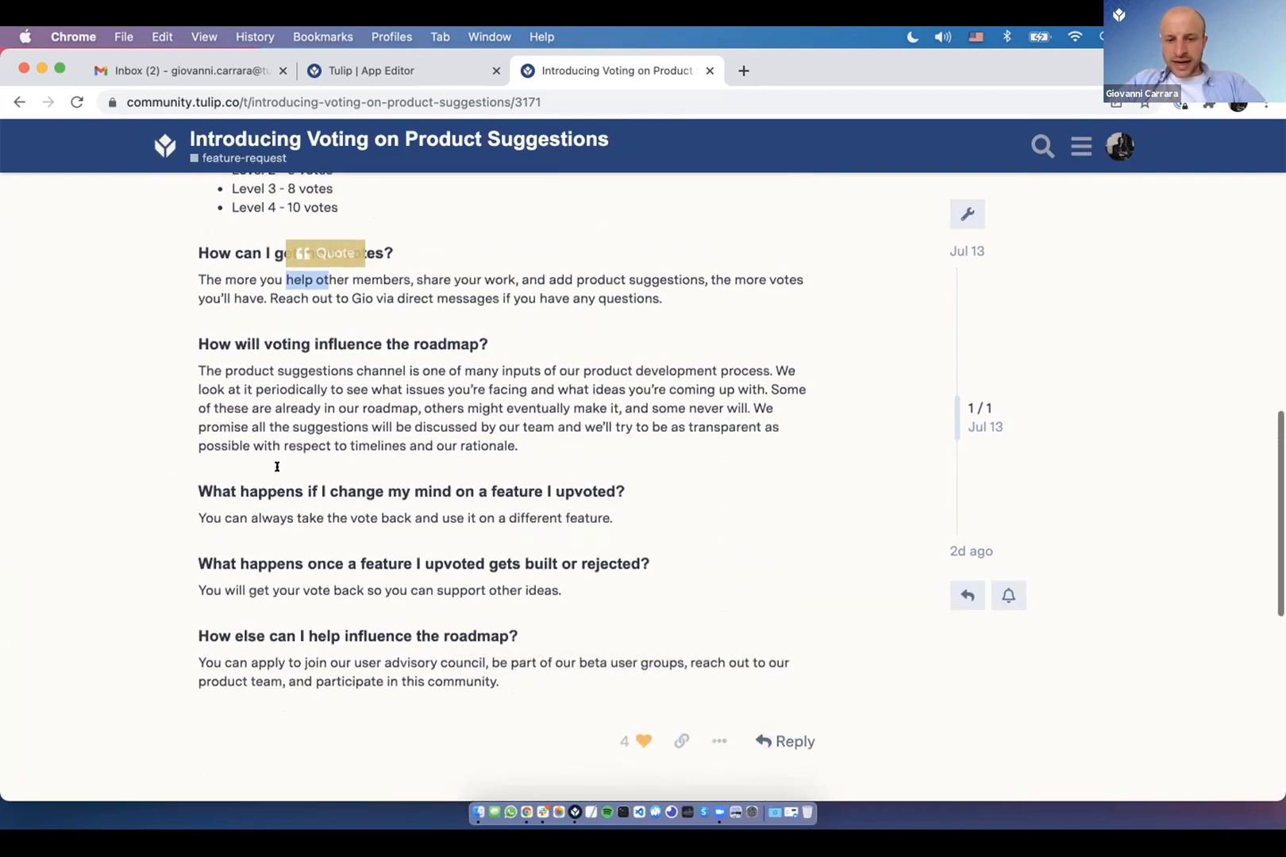
scroll(277, 467, "up", 8)
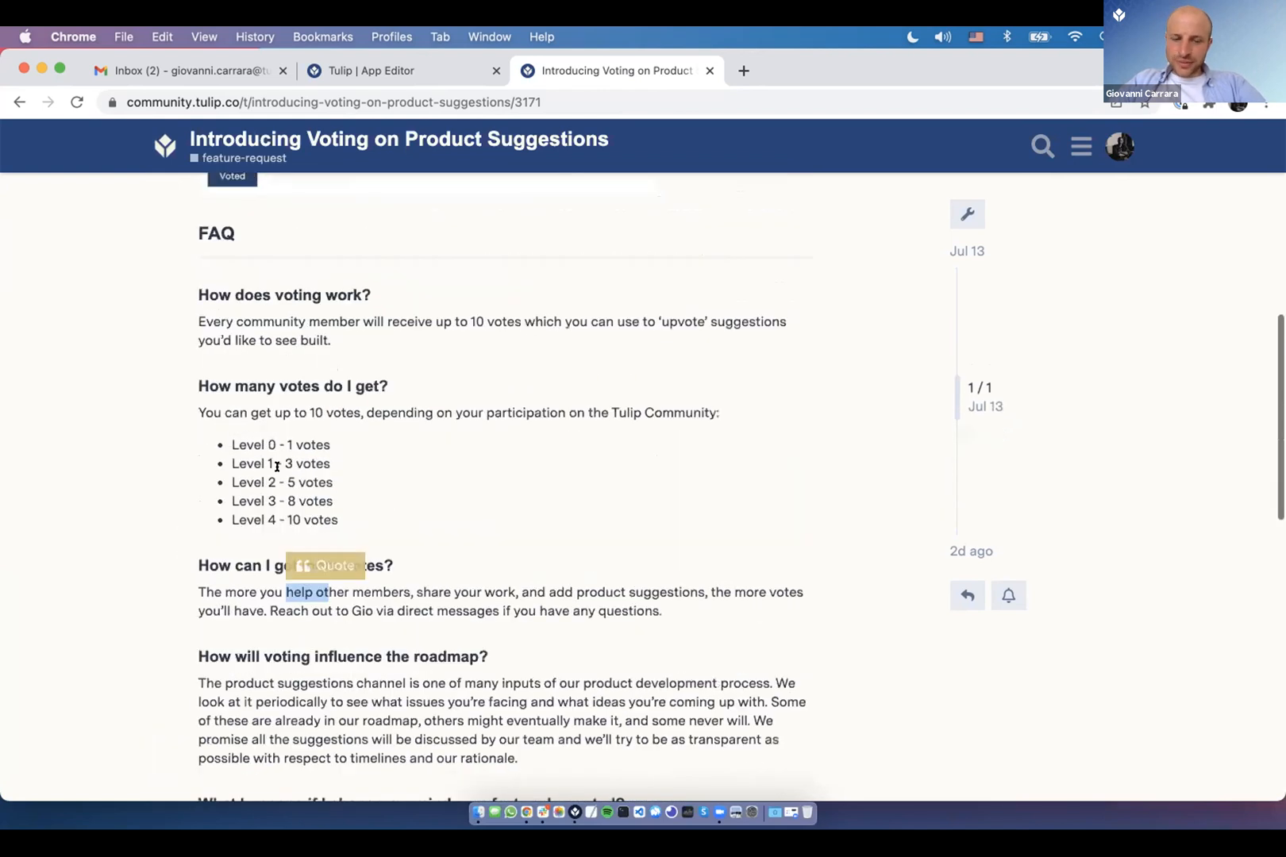
scroll(277, 467, "up", 10)
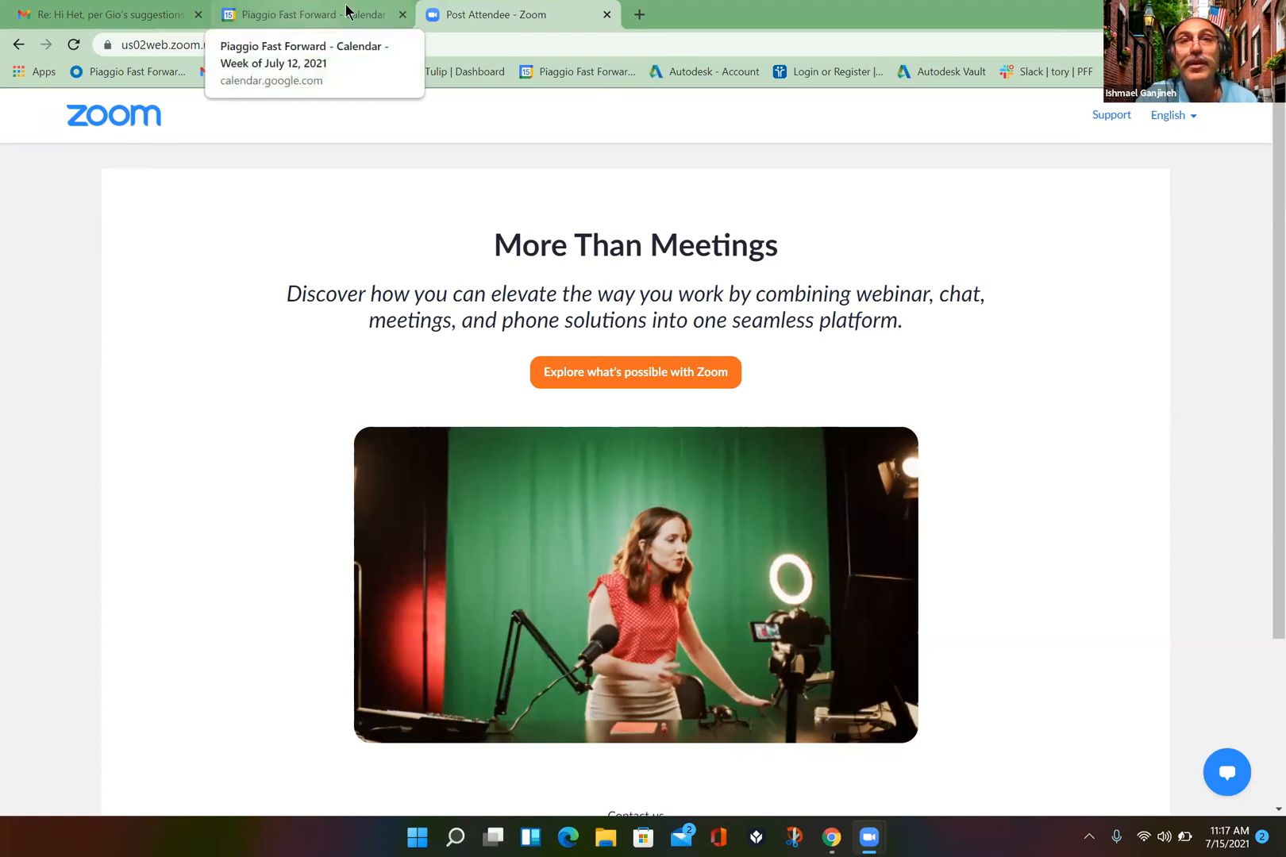
- Go to the Tulip Dashboard in a new tab and open Serial Numbers-1 under Station 1- Mini
left_click(640, 15)
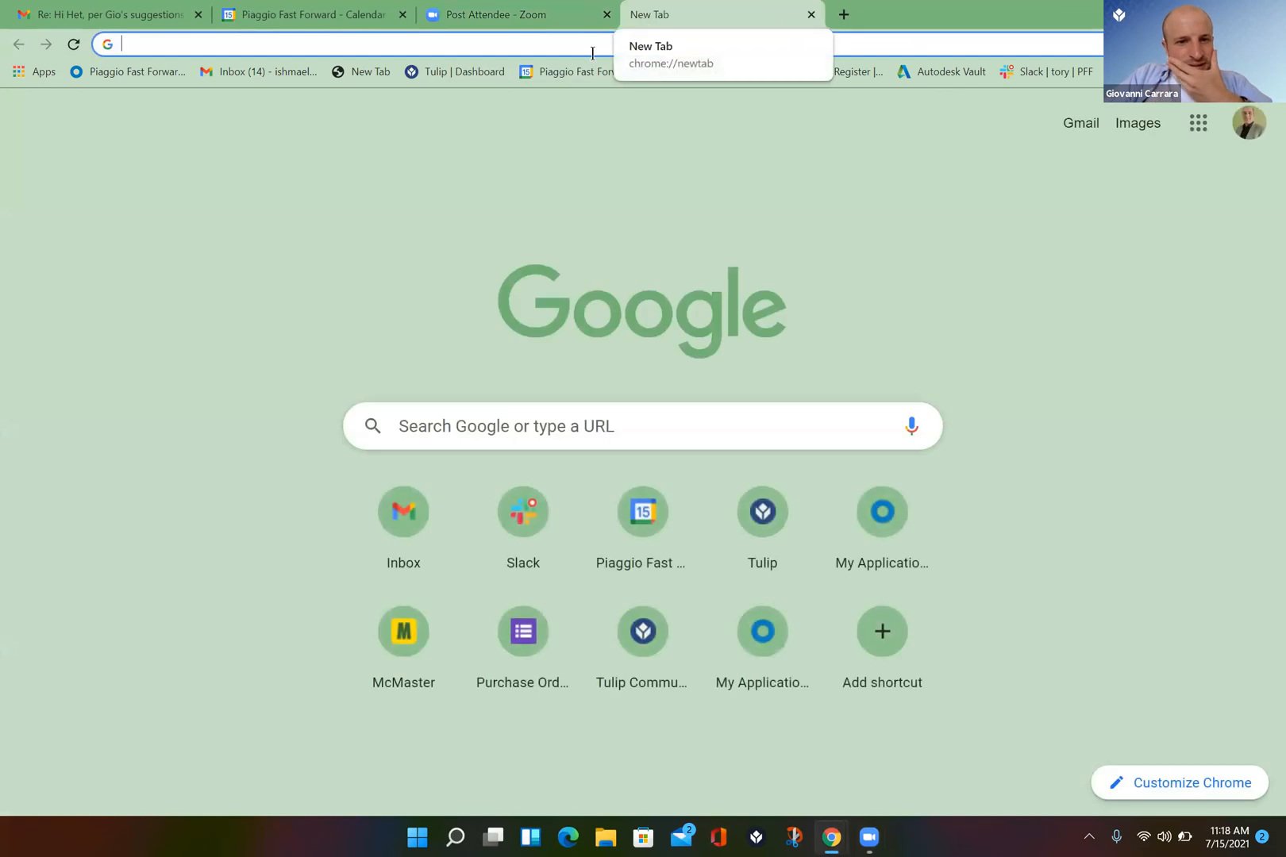
left_click(442, 71)
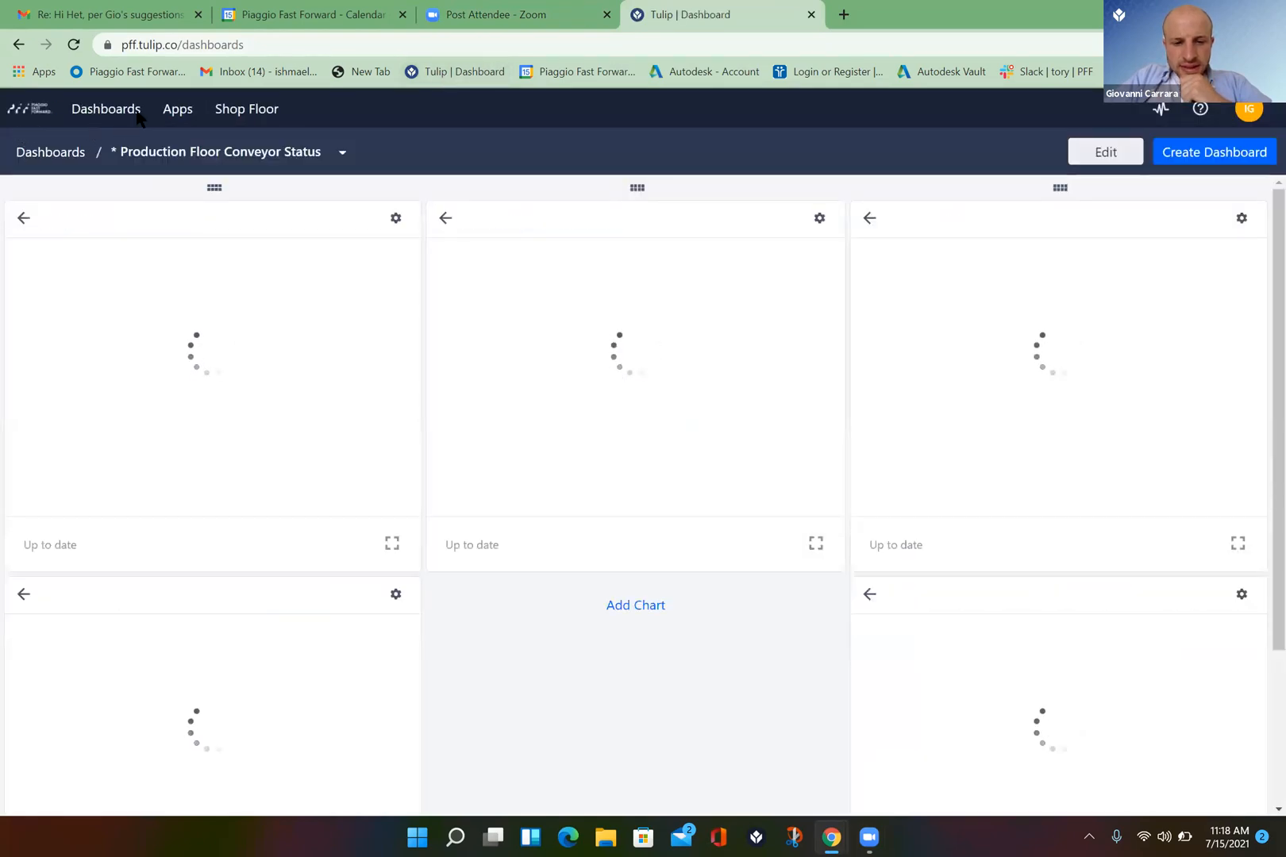
mouse_move(178, 110)
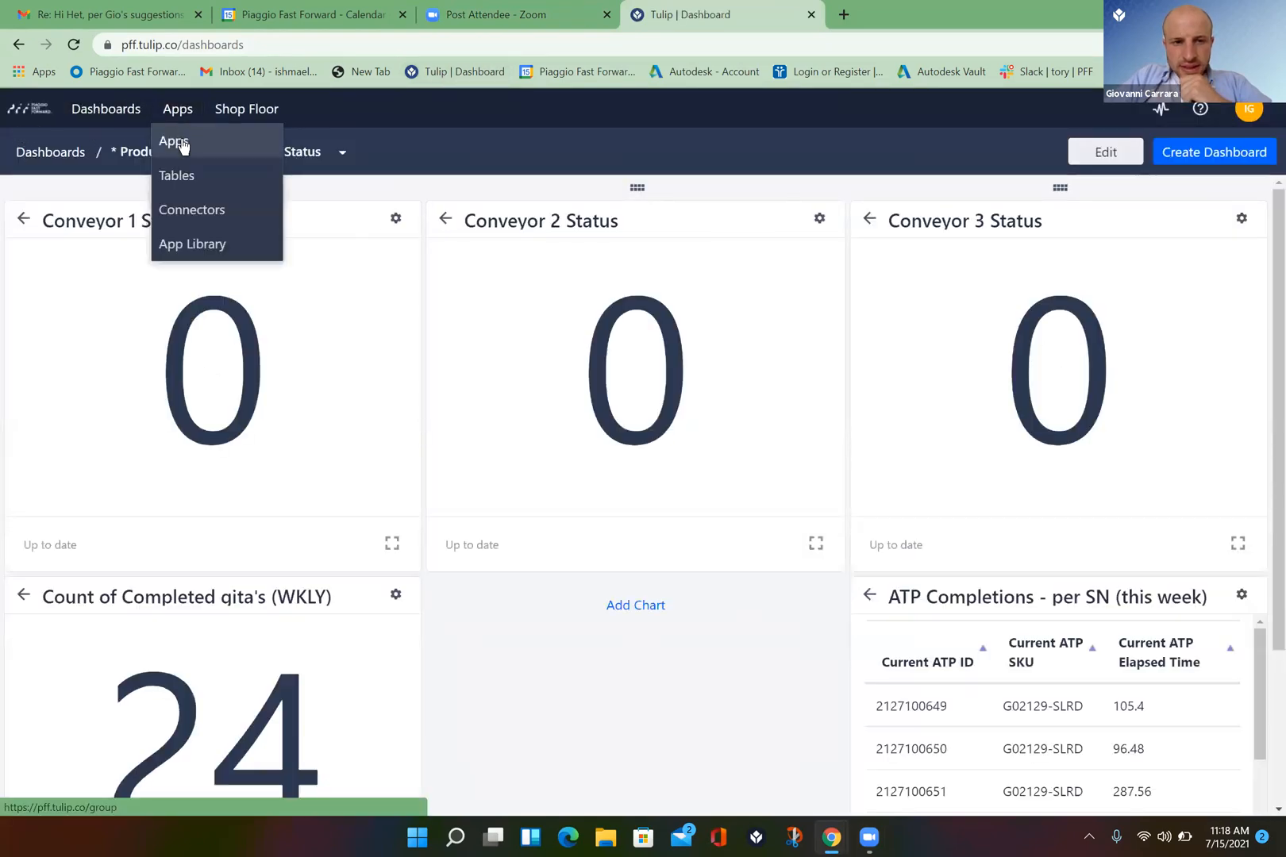
left_click(180, 138)
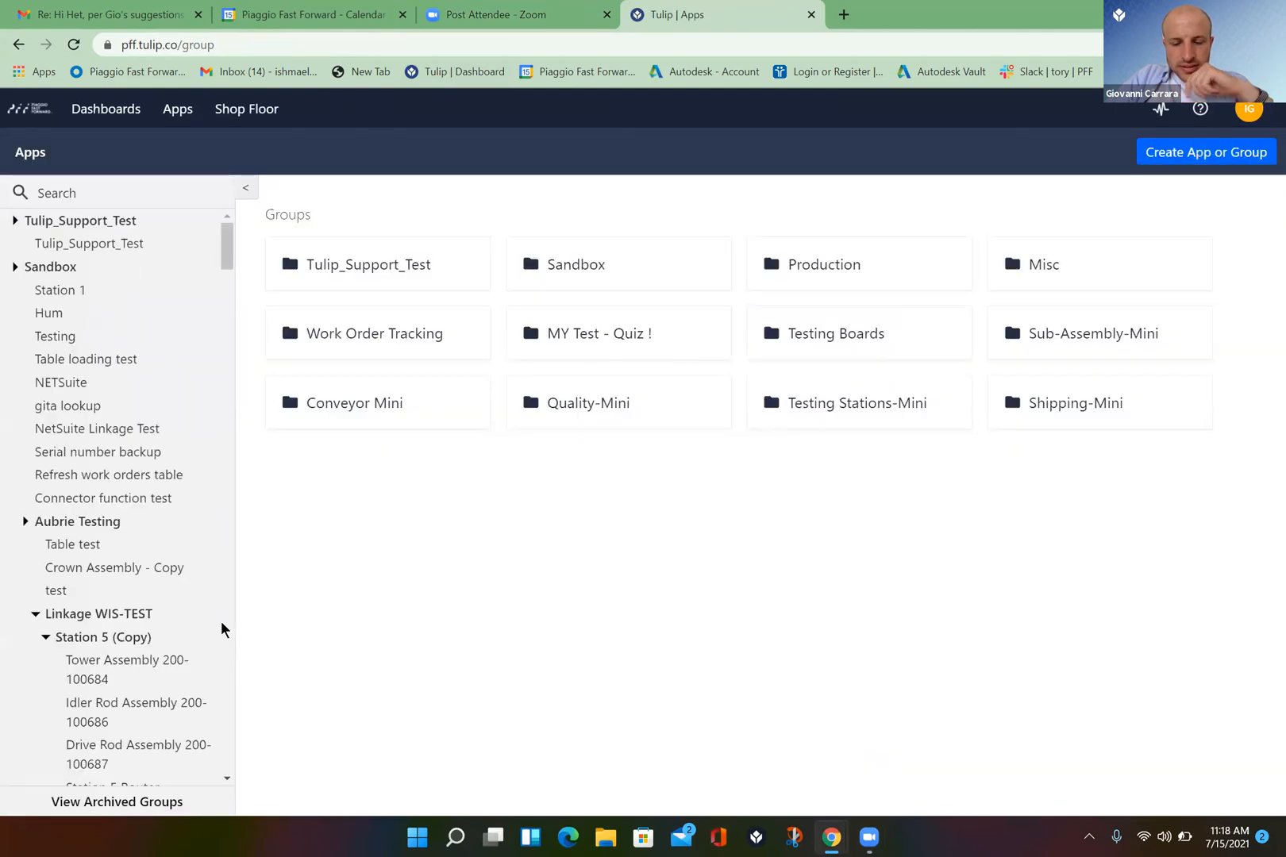
scroll(221, 621, "down", 15)
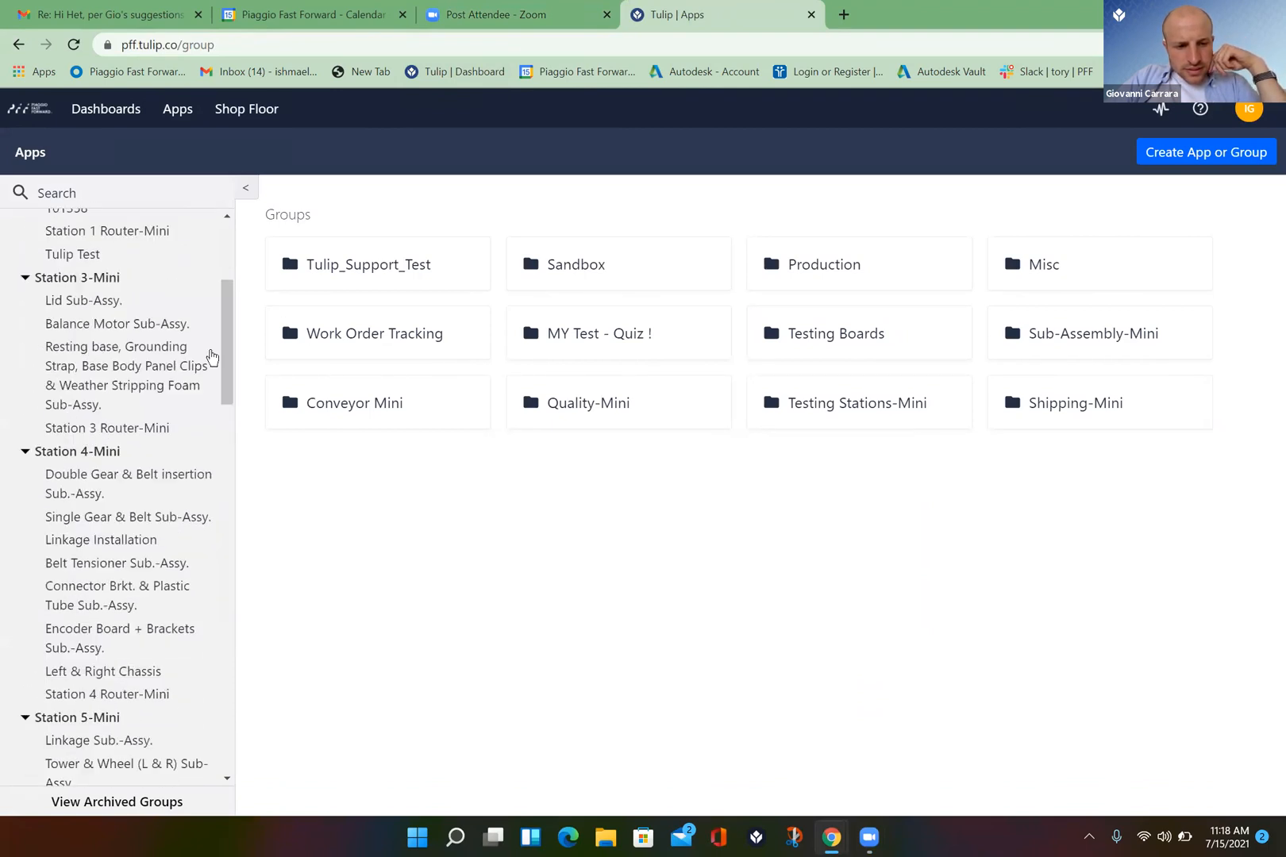
left_click_drag(227, 218, 227, 217)
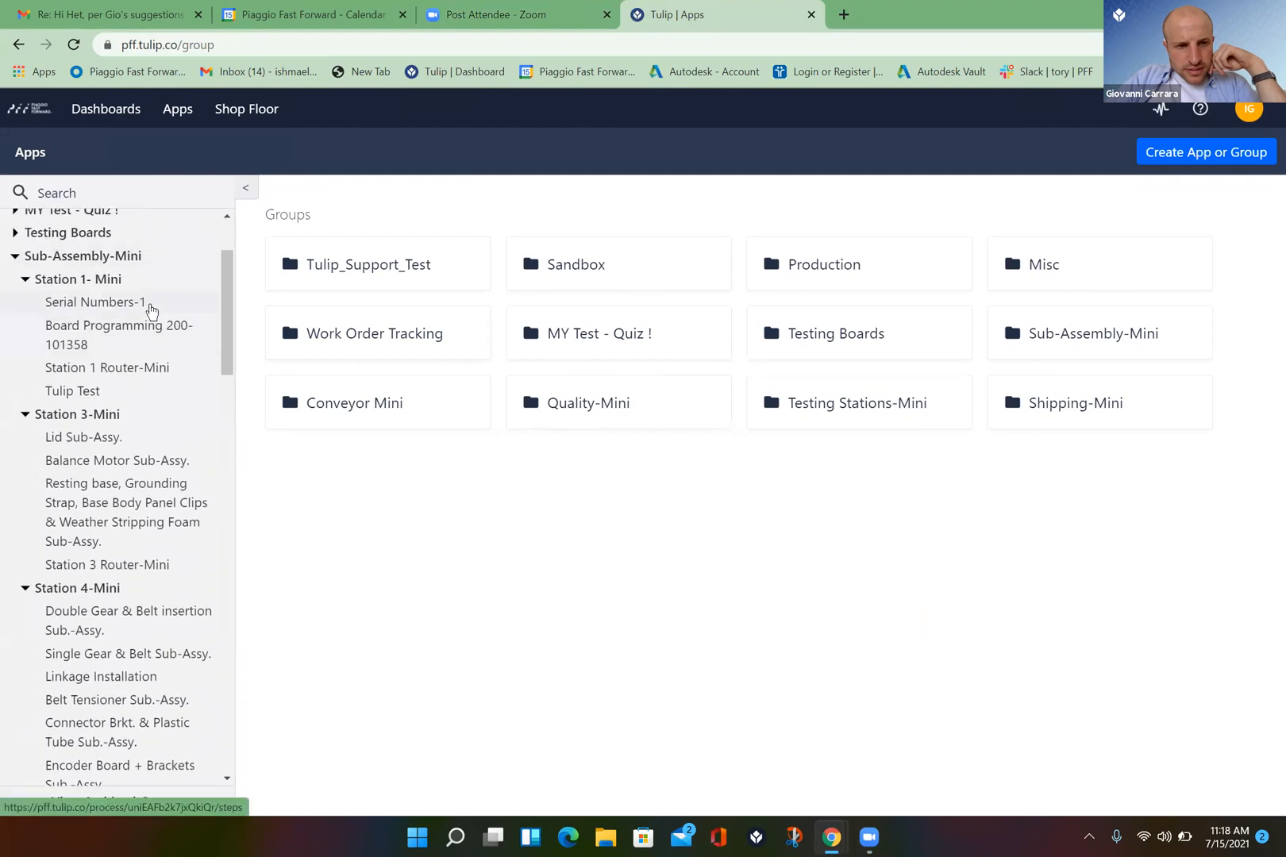
left_click(148, 304)
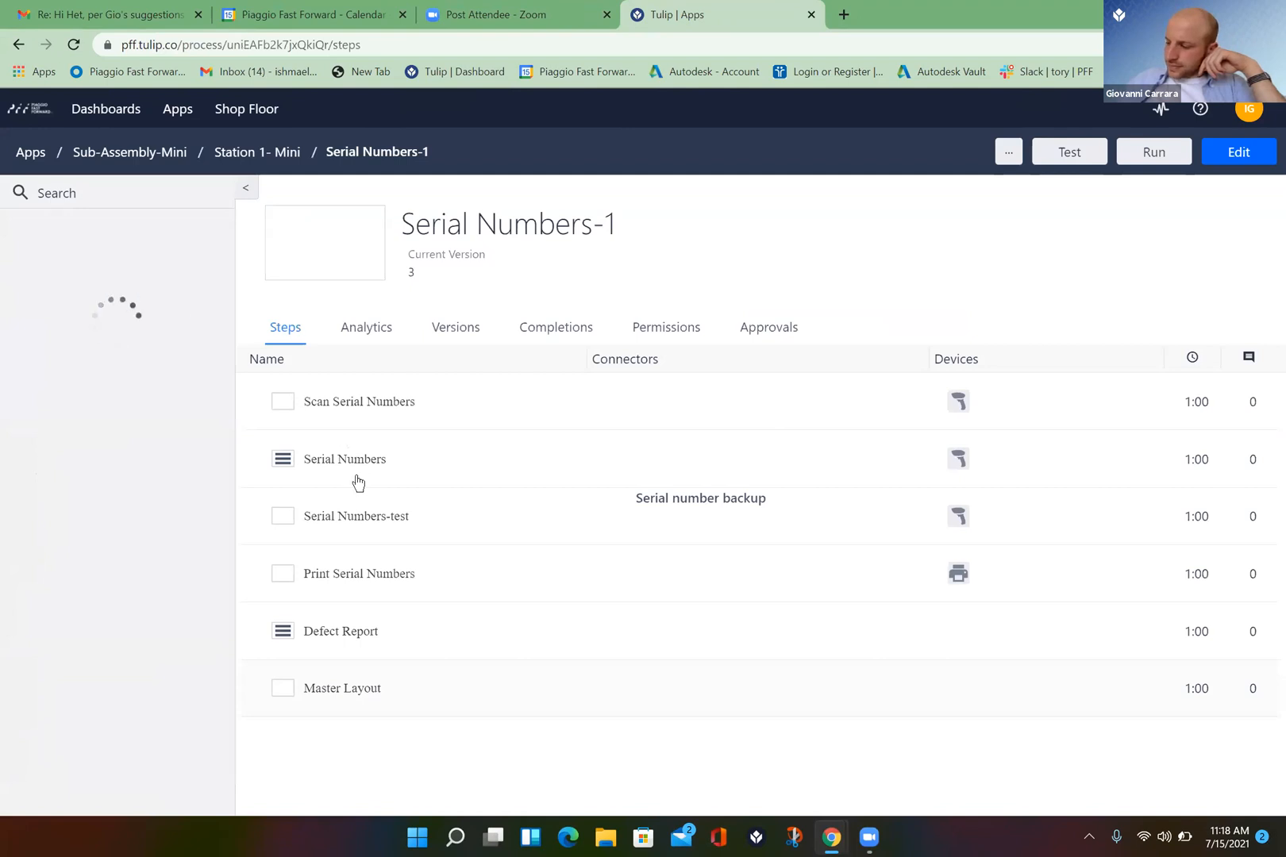
- Open the Serial Numbers step, select the gitamini input, and delete the accidentally added Untitled Step
left_click(355, 470)
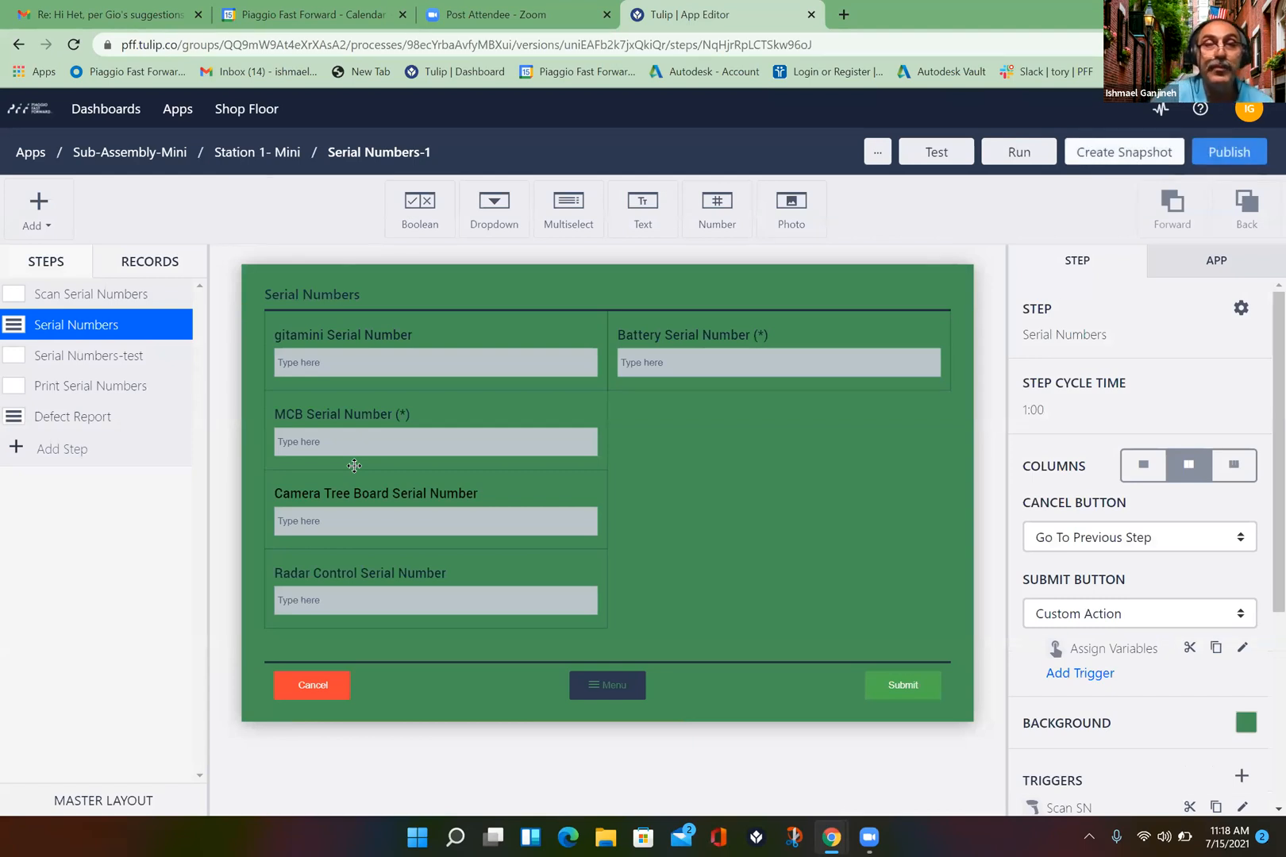
left_click(387, 365)
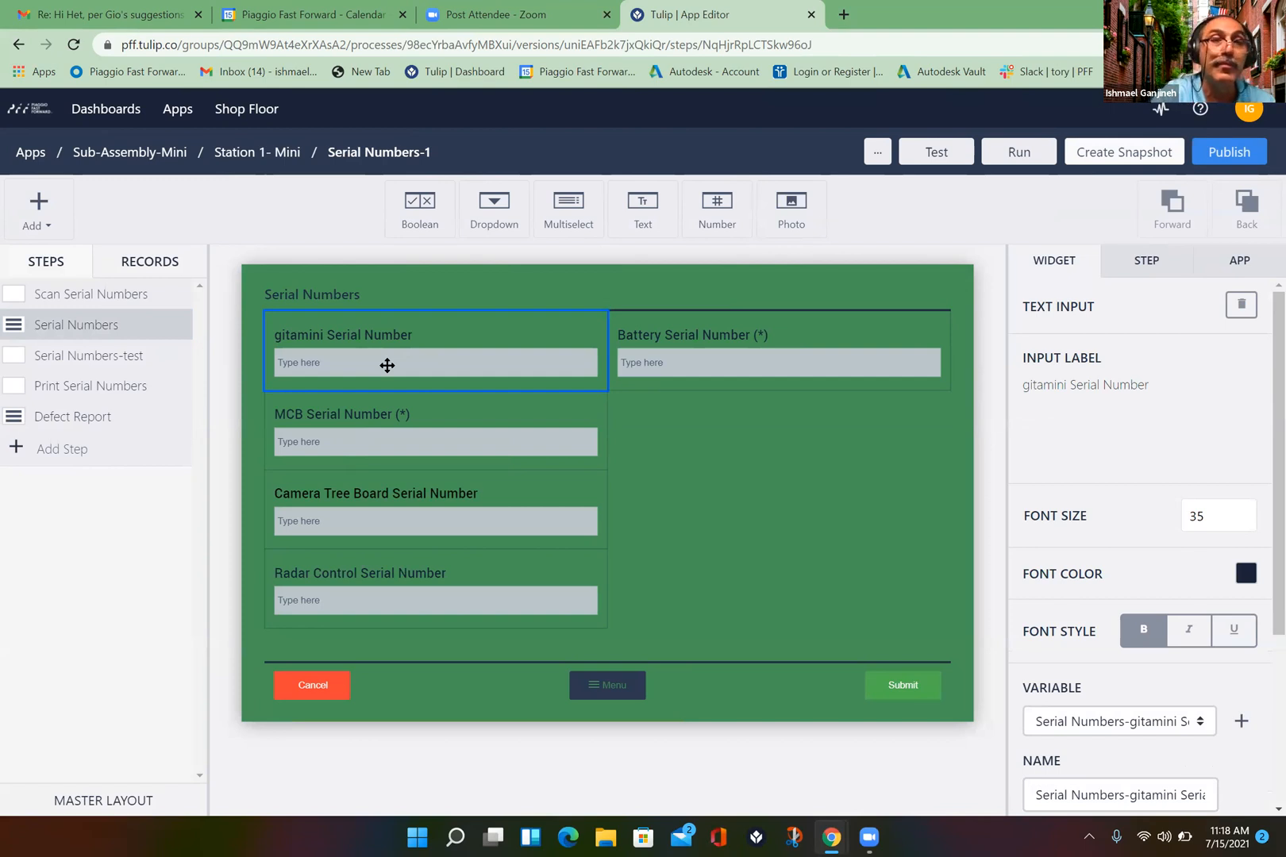
key("Return")
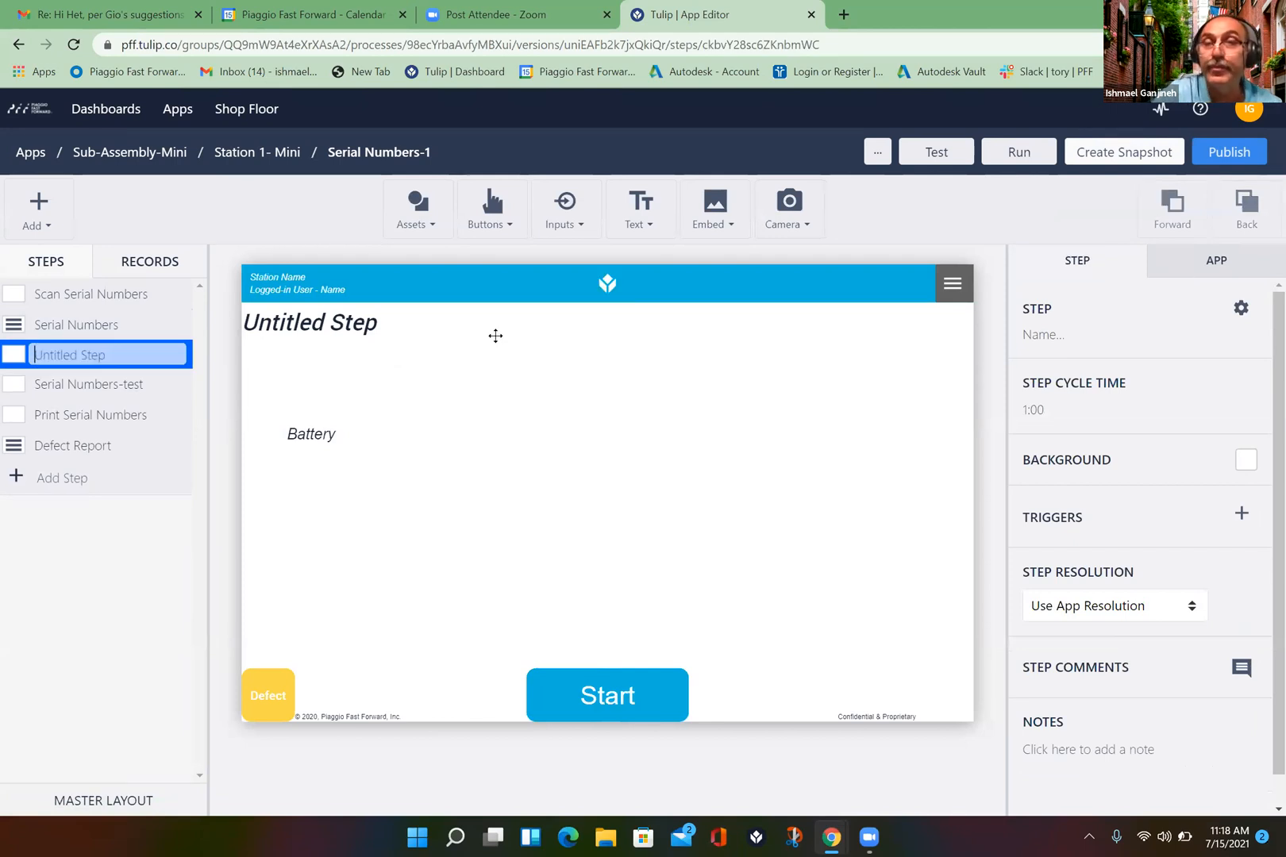
left_click(1241, 309)
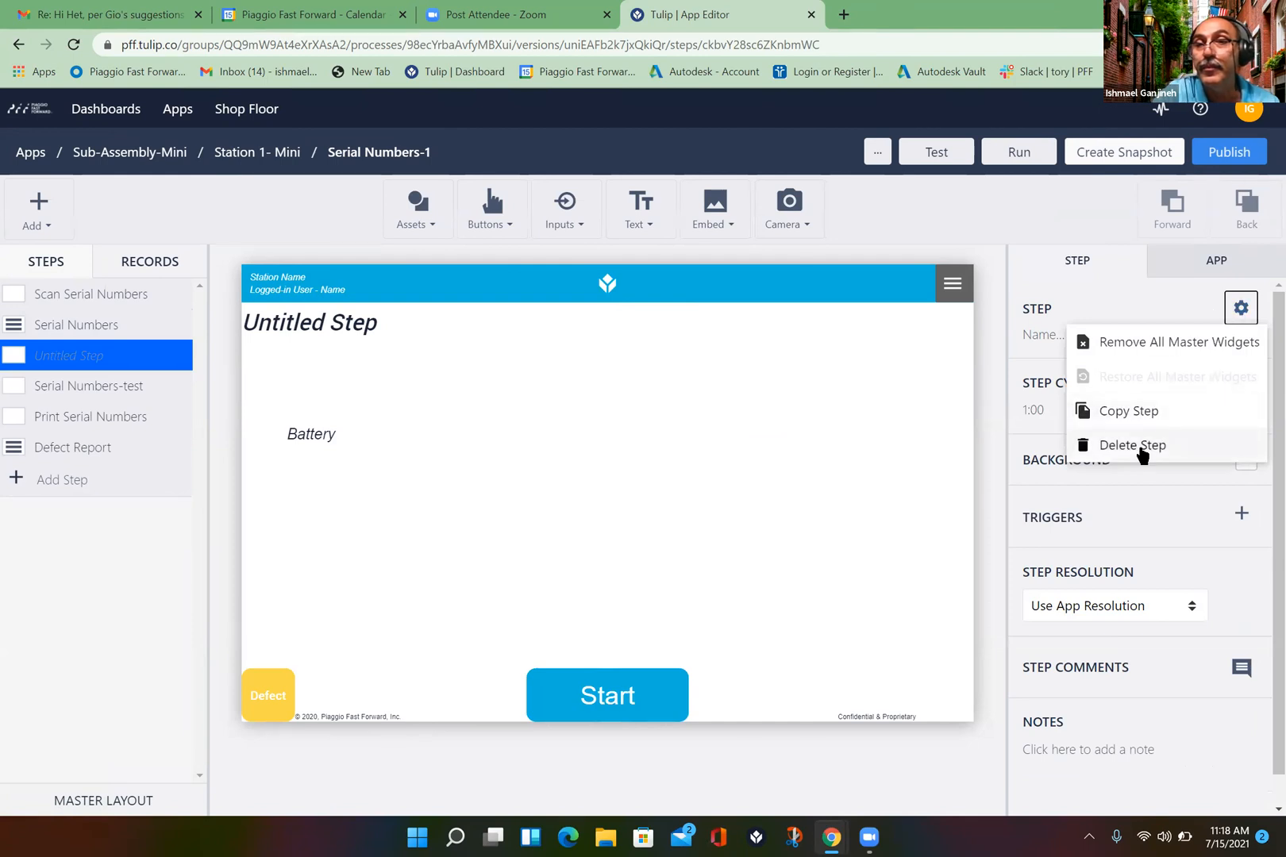
left_click(1141, 454)
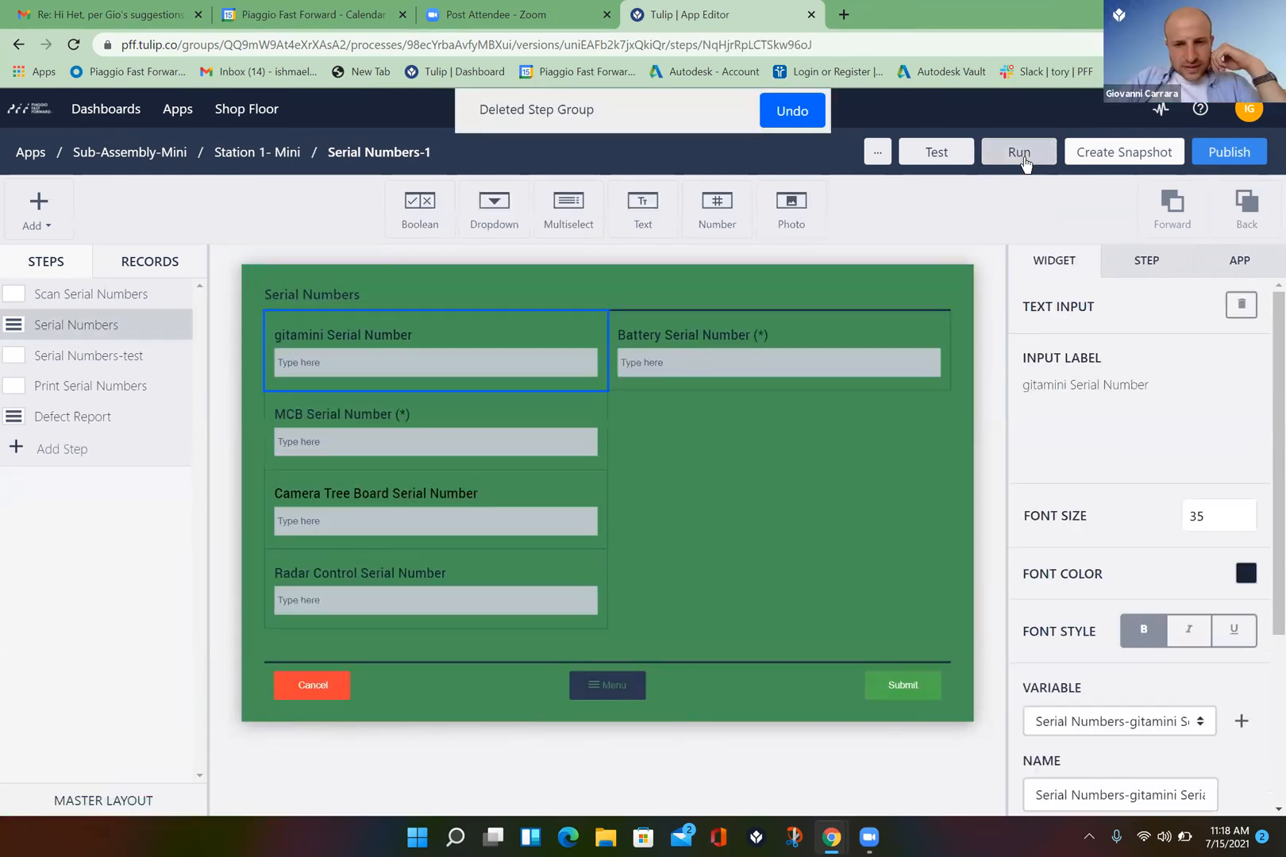
left_click(1020, 153)
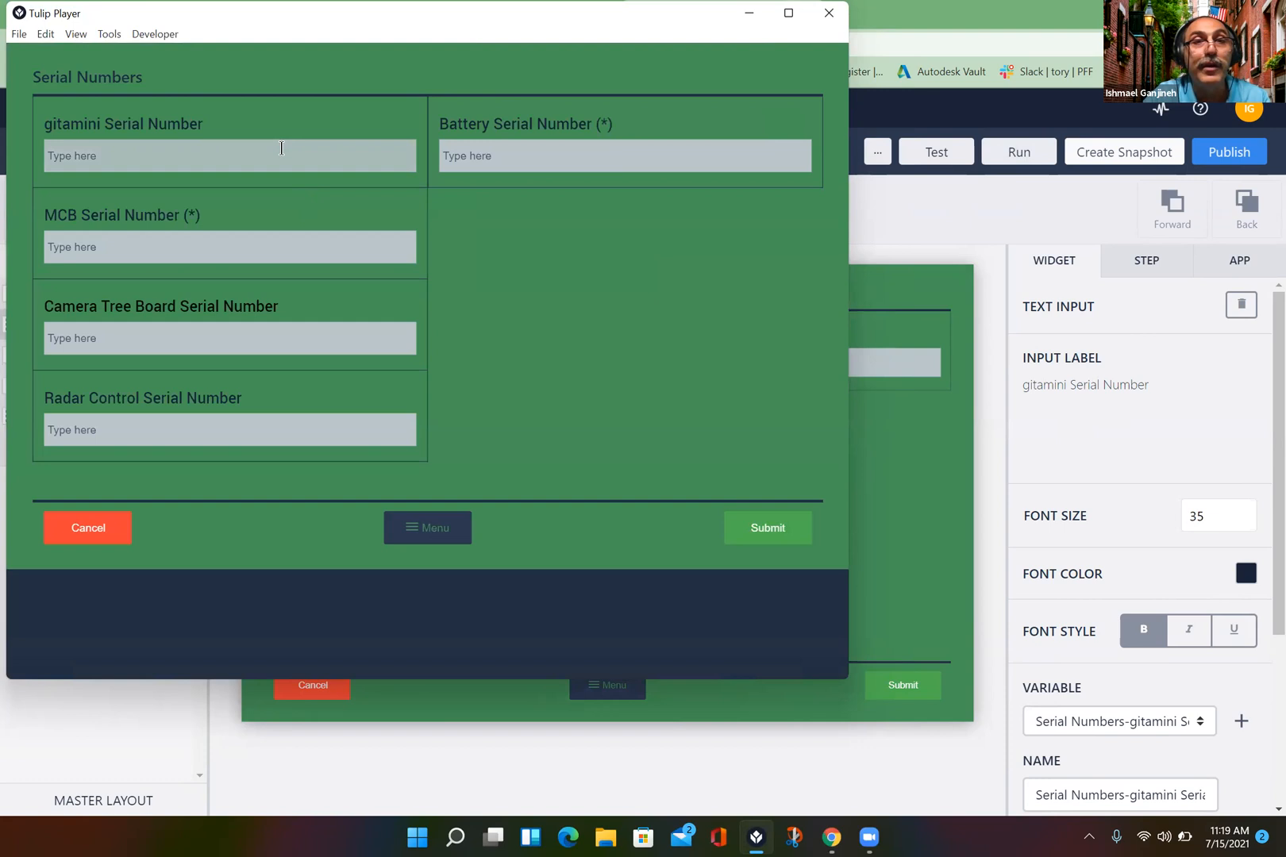
left_click(281, 158)
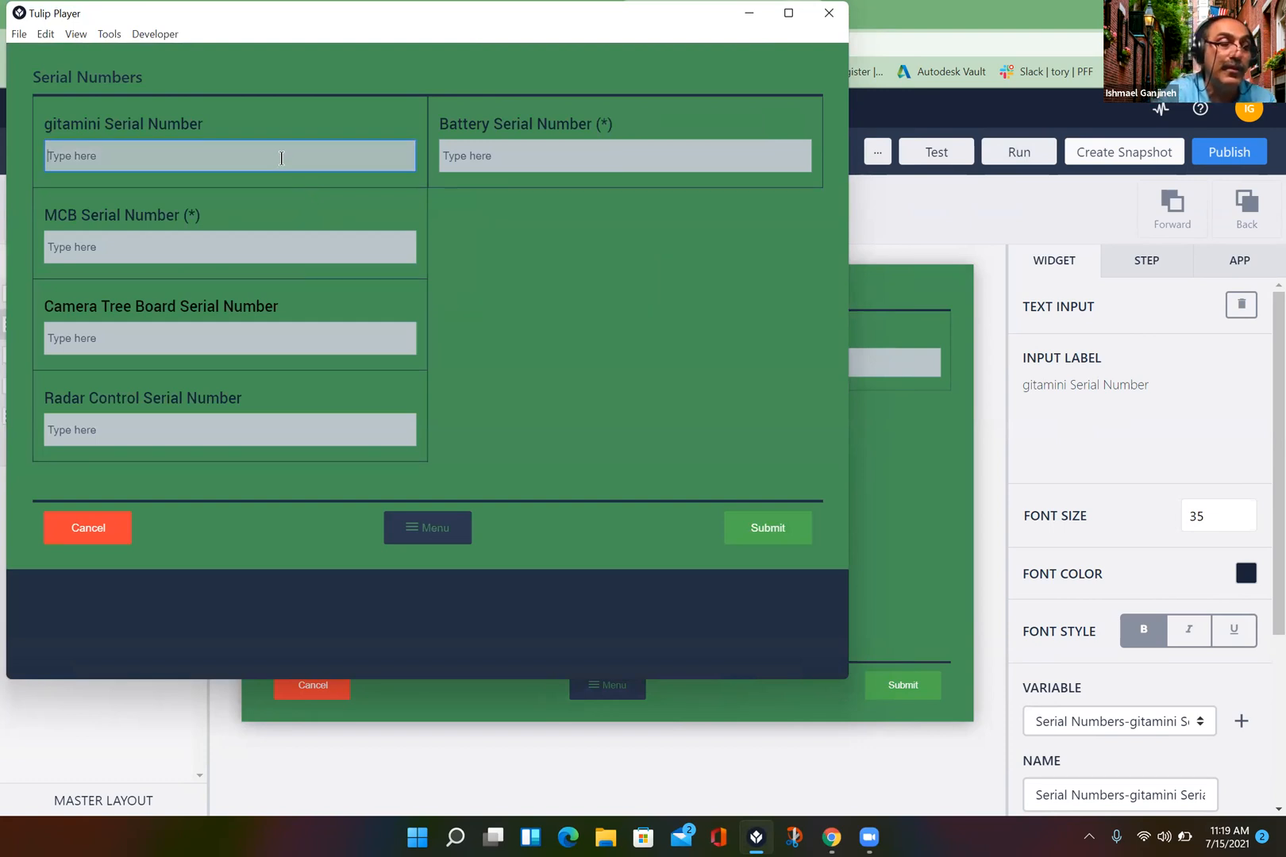
type("2123100600")
key("Return")
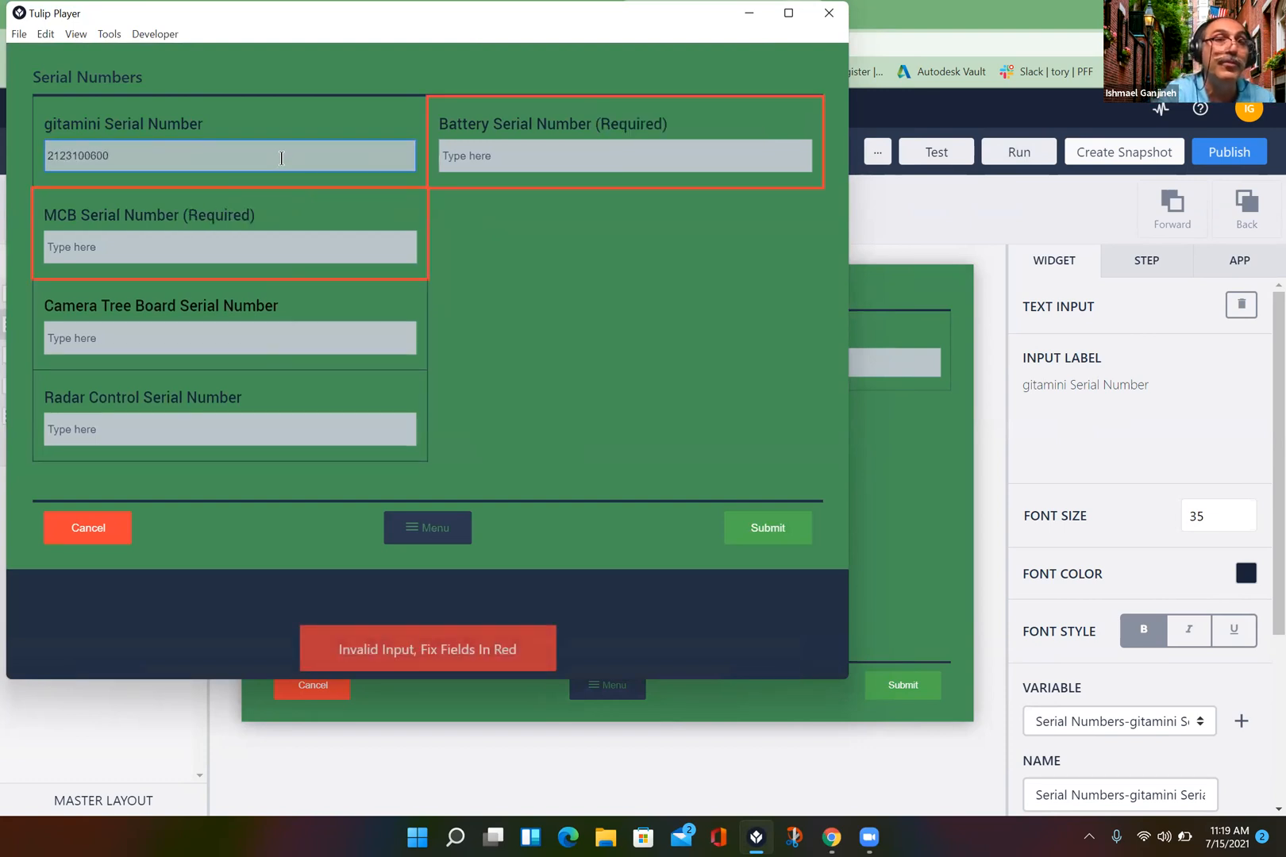
left_click(113, 242)
type("2123100600")
key("Return")
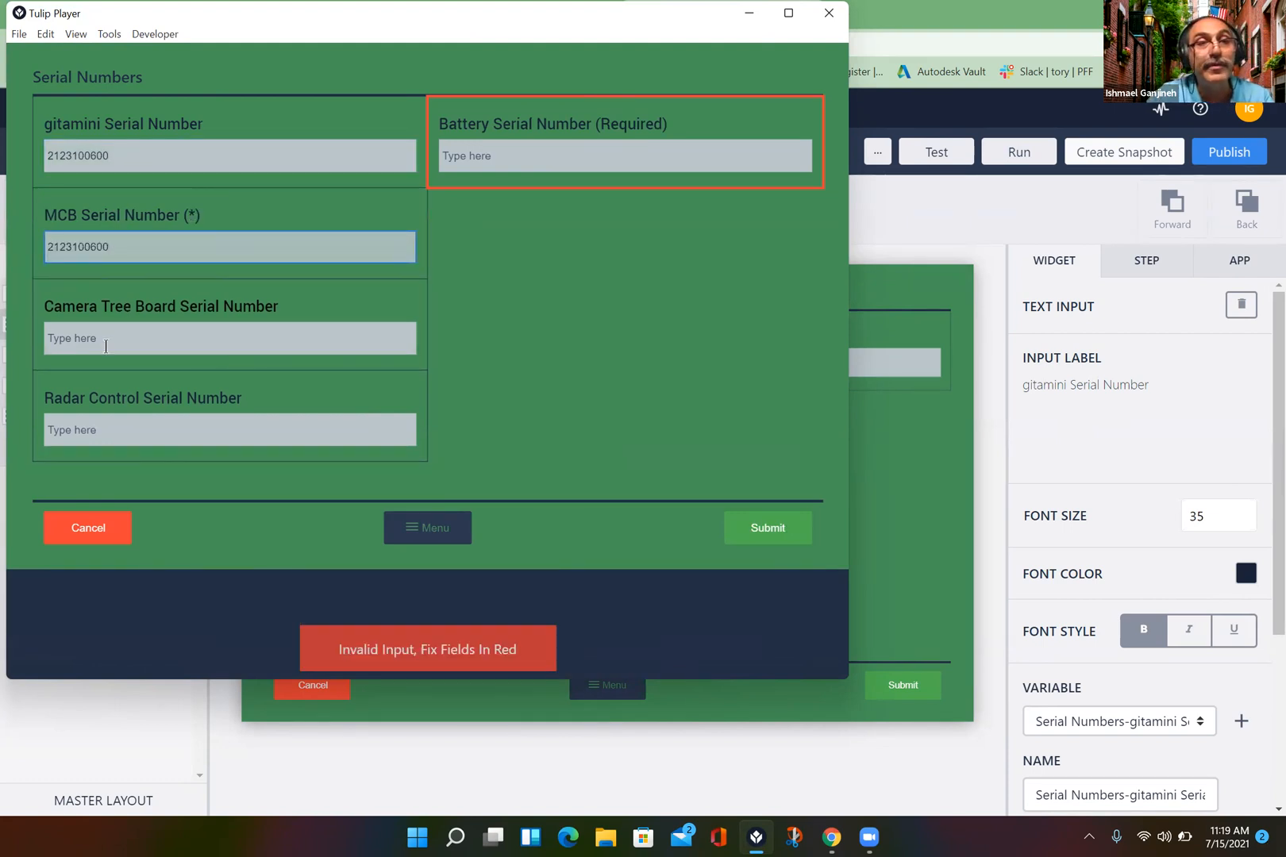
left_click(108, 338)
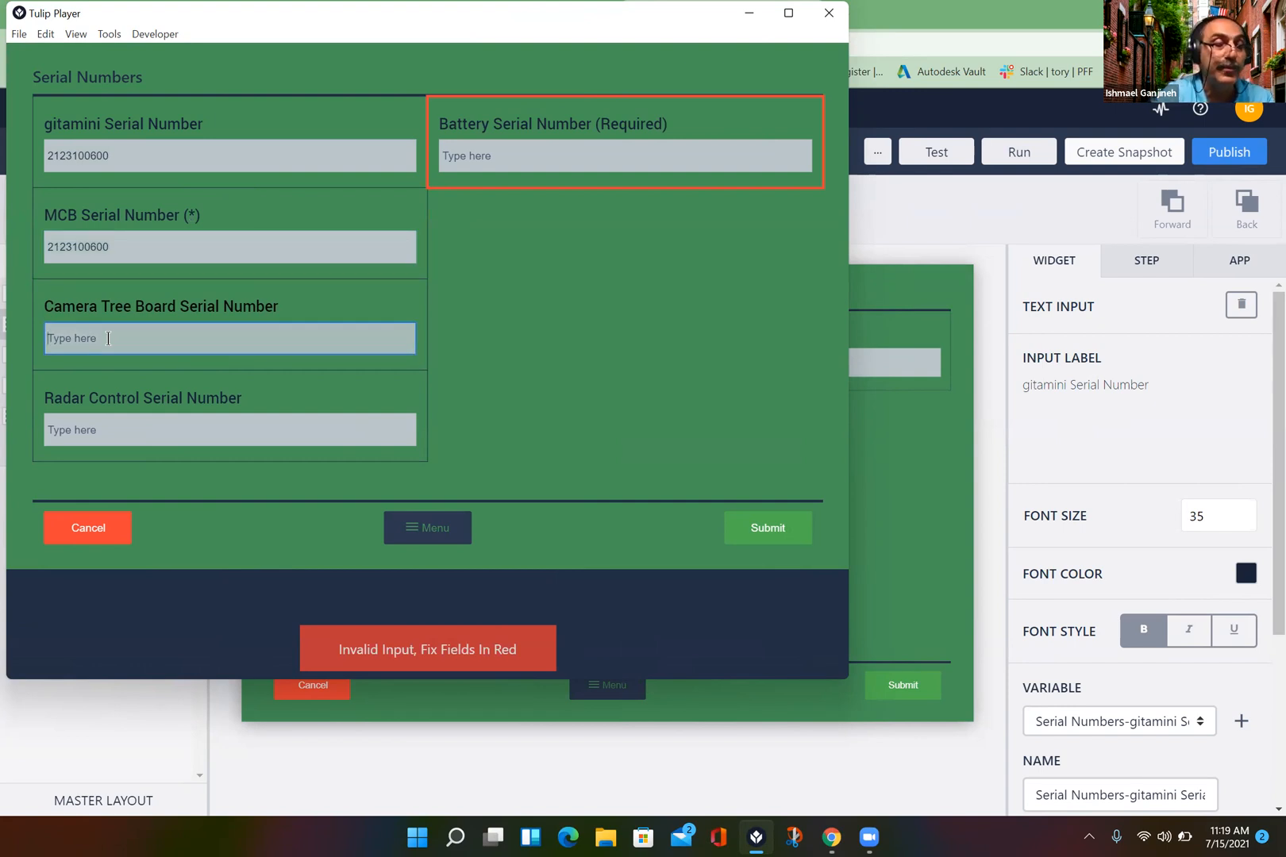
type("2123100600")
key("Return")
left_click(111, 429)
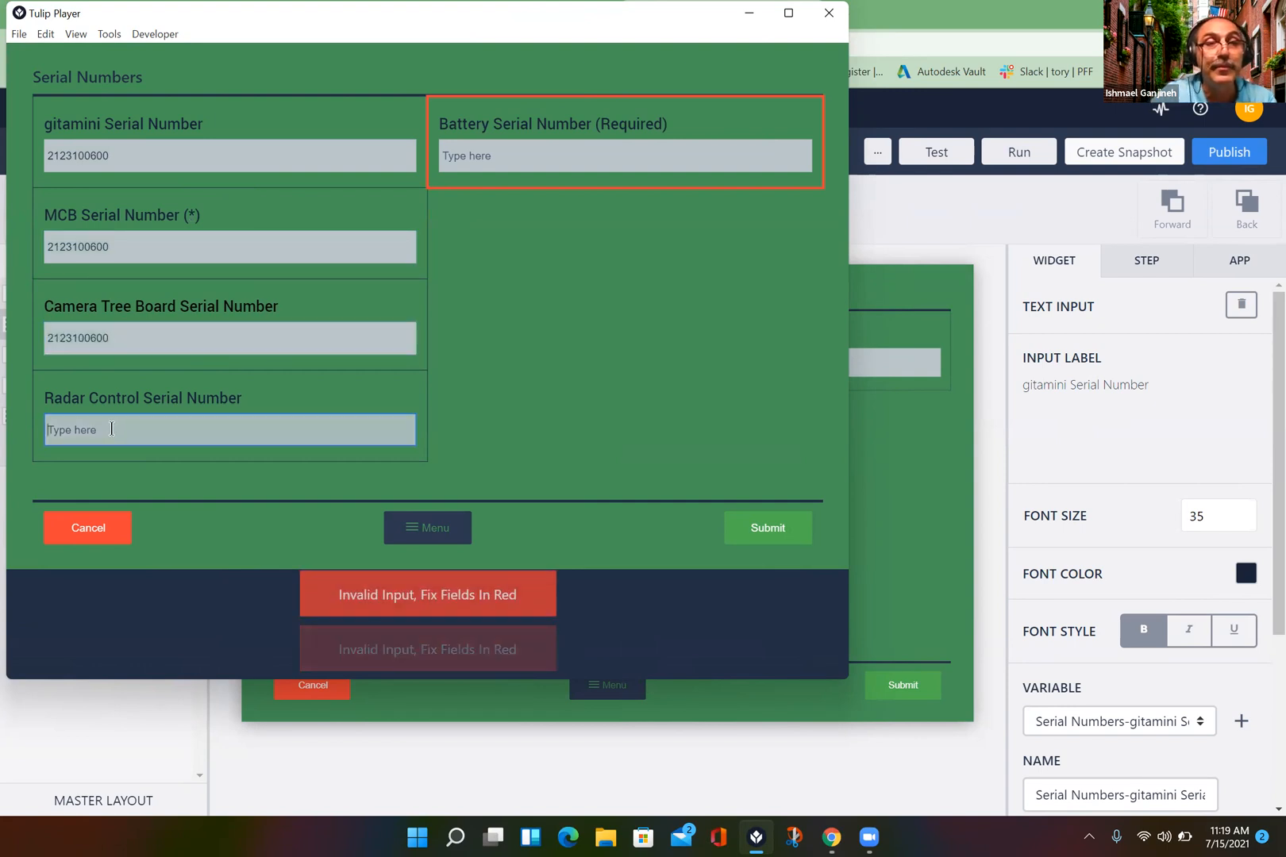
type("2123100600")
key("Return")
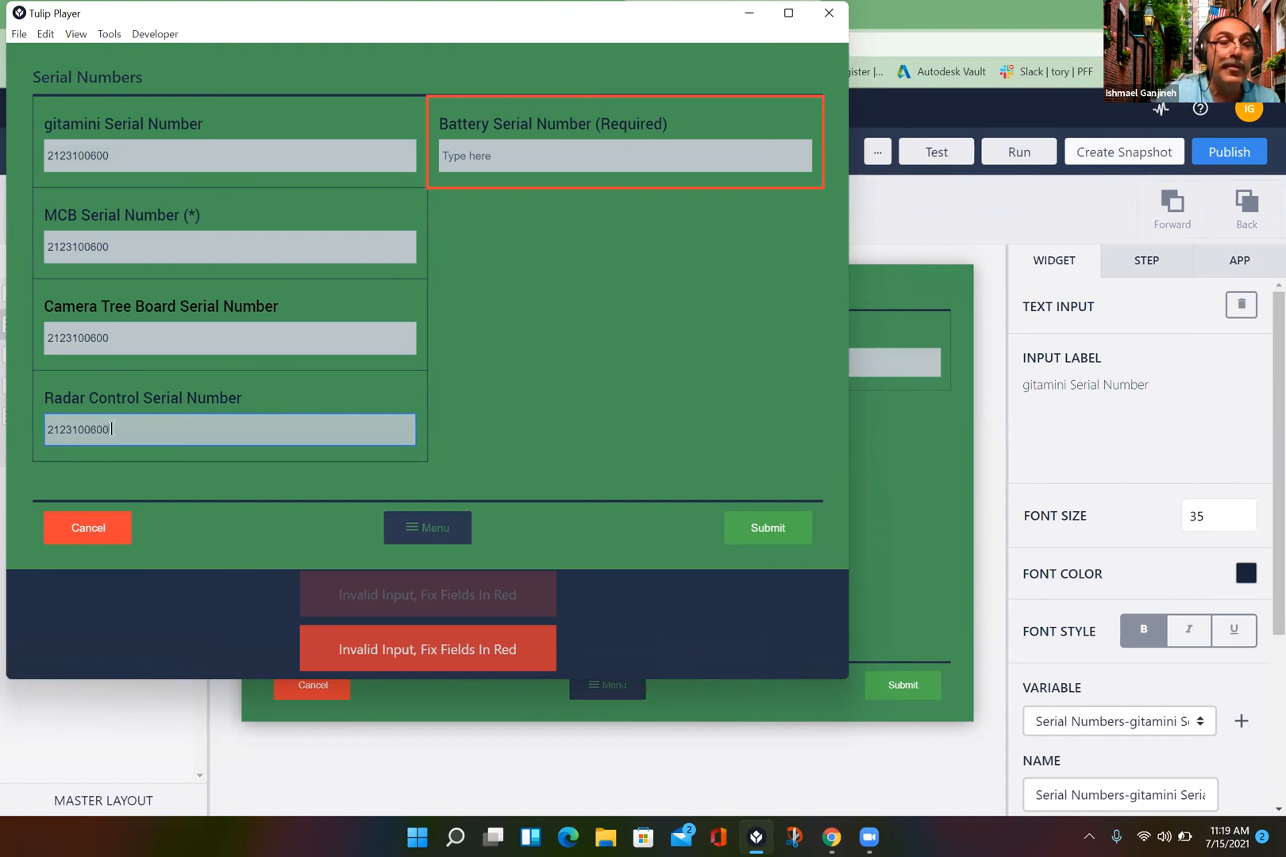
left_click(547, 154)
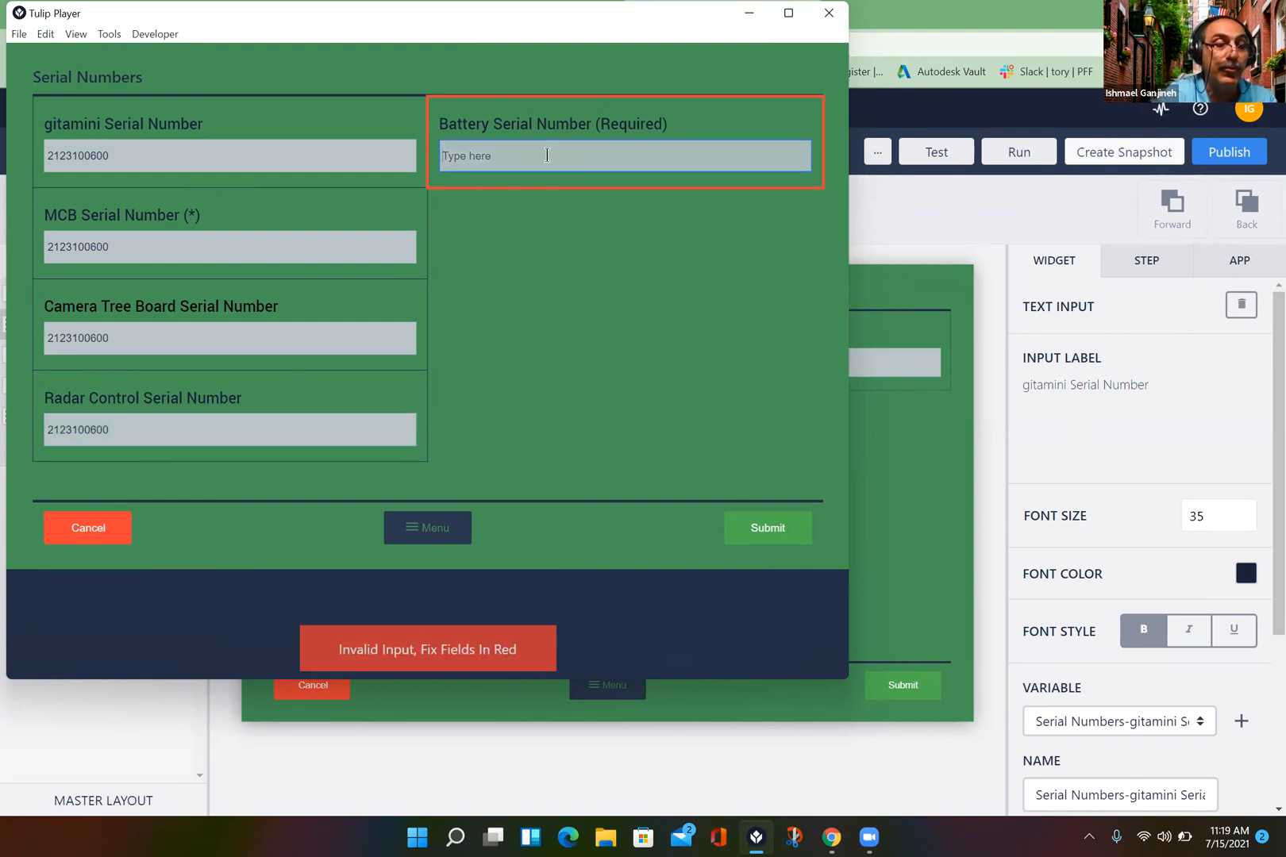
type("2123100600")
key("Return")
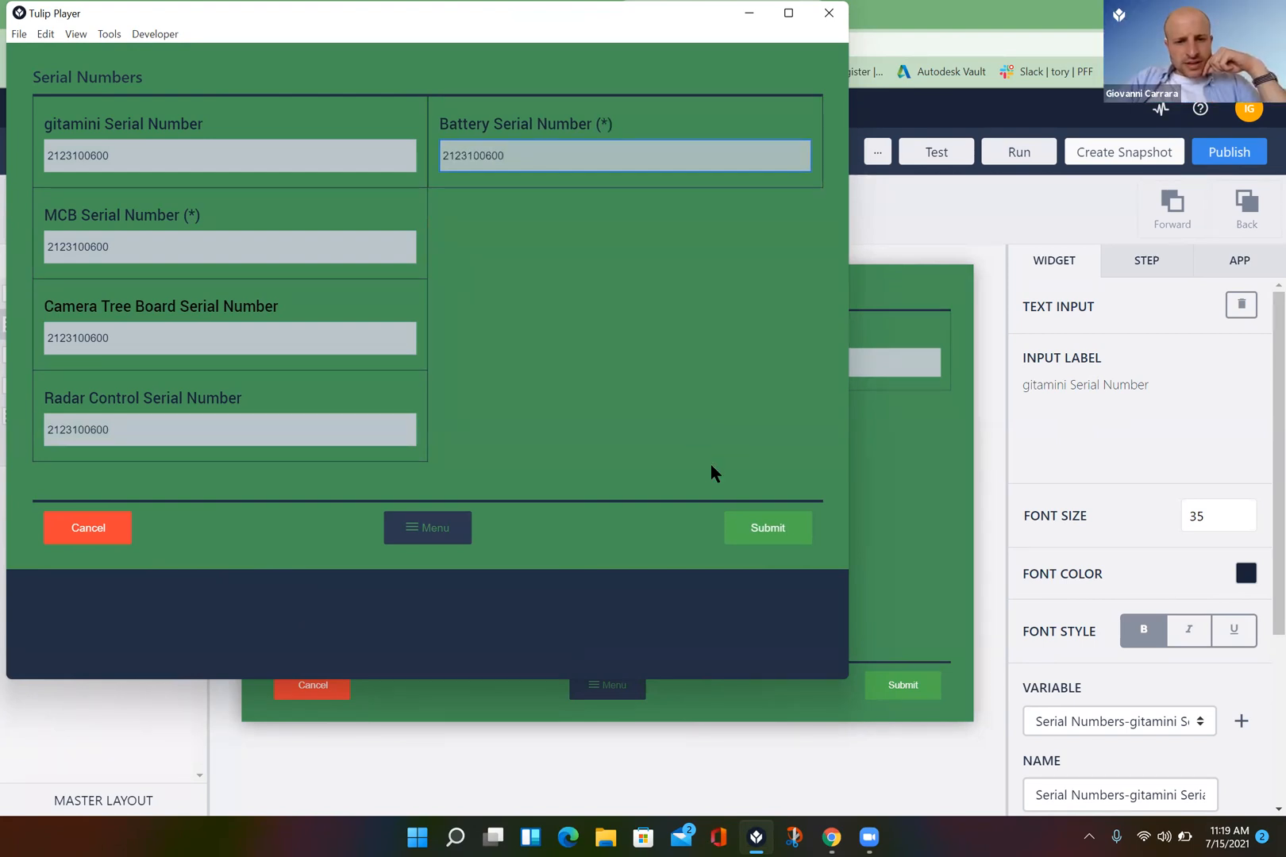
left_click(754, 527)
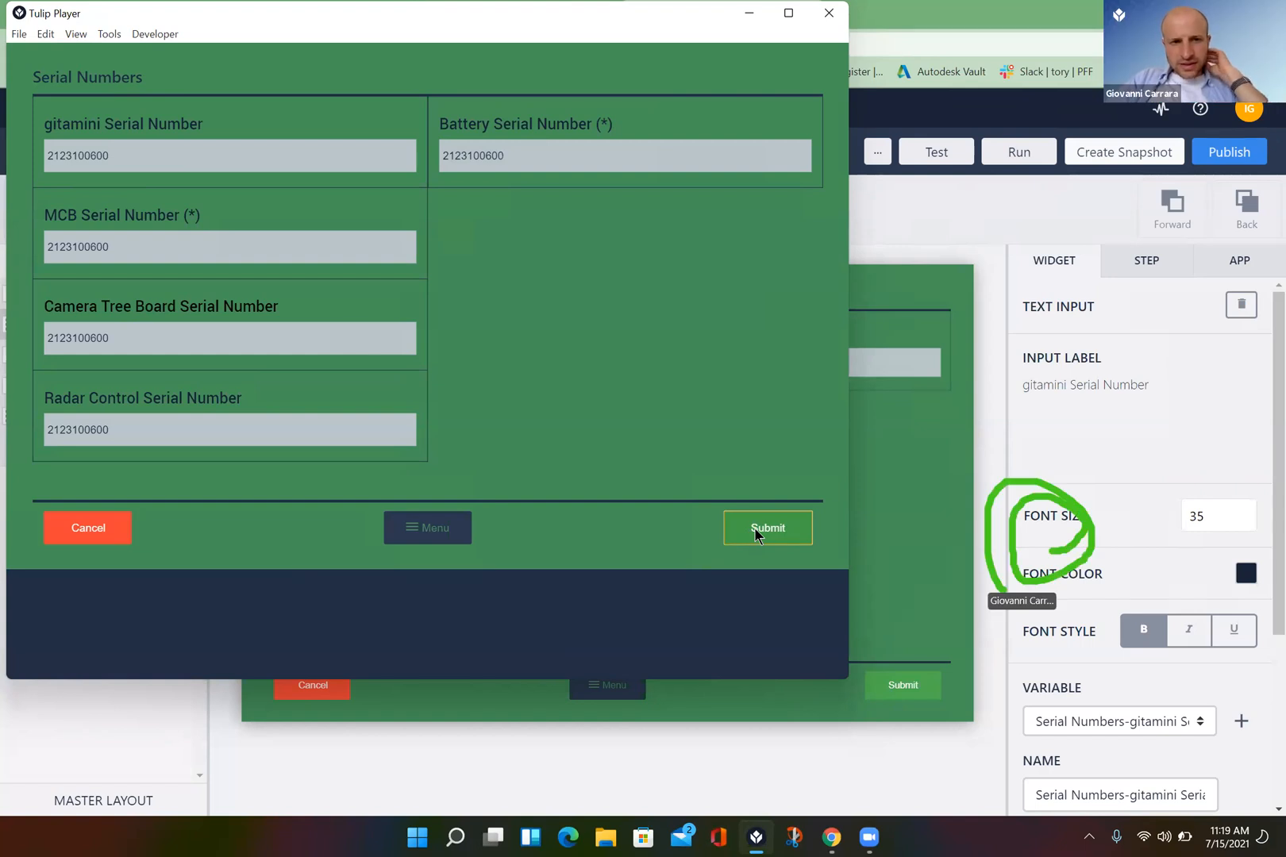
left_click(829, 14)
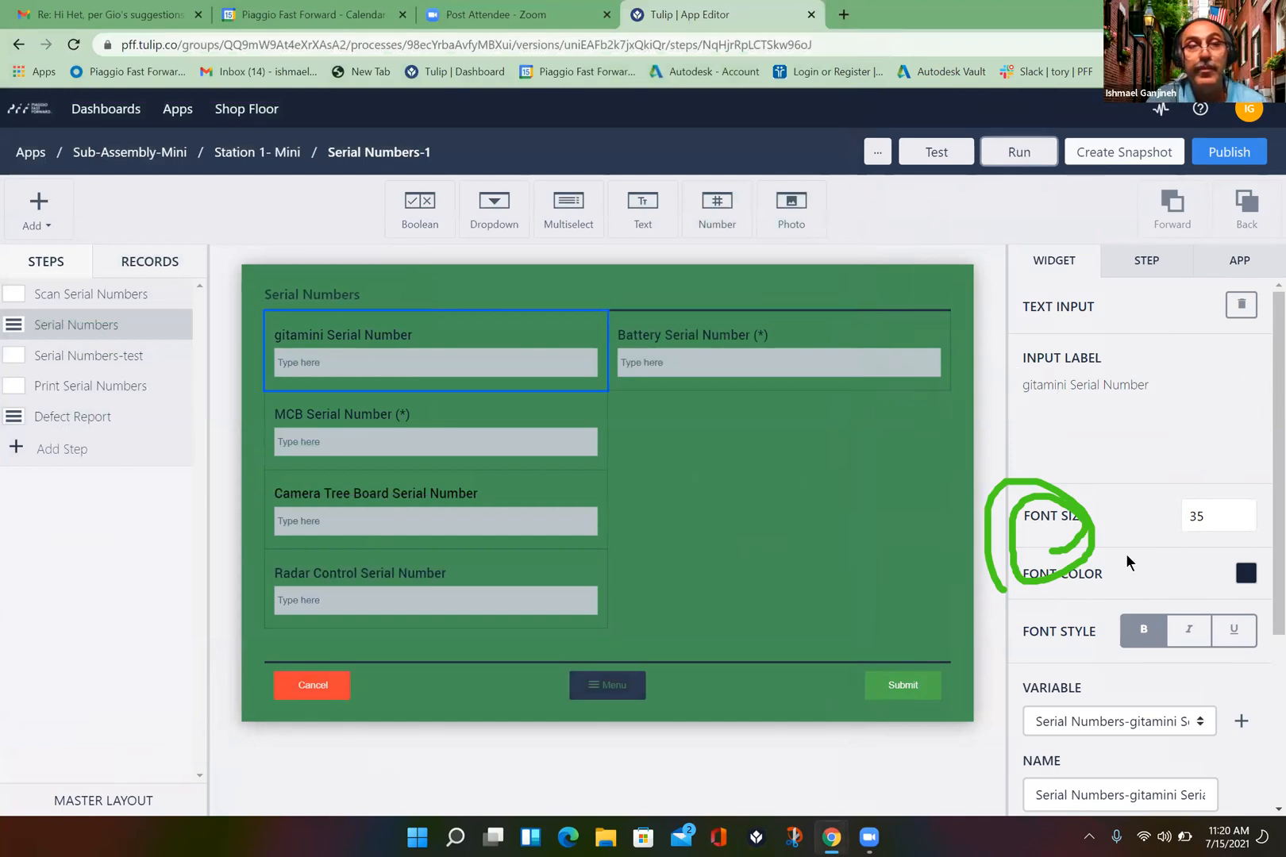
- Open the Serial Numbers step's Submit Button trigger and review its not-blank conditions
left_click(1159, 265)
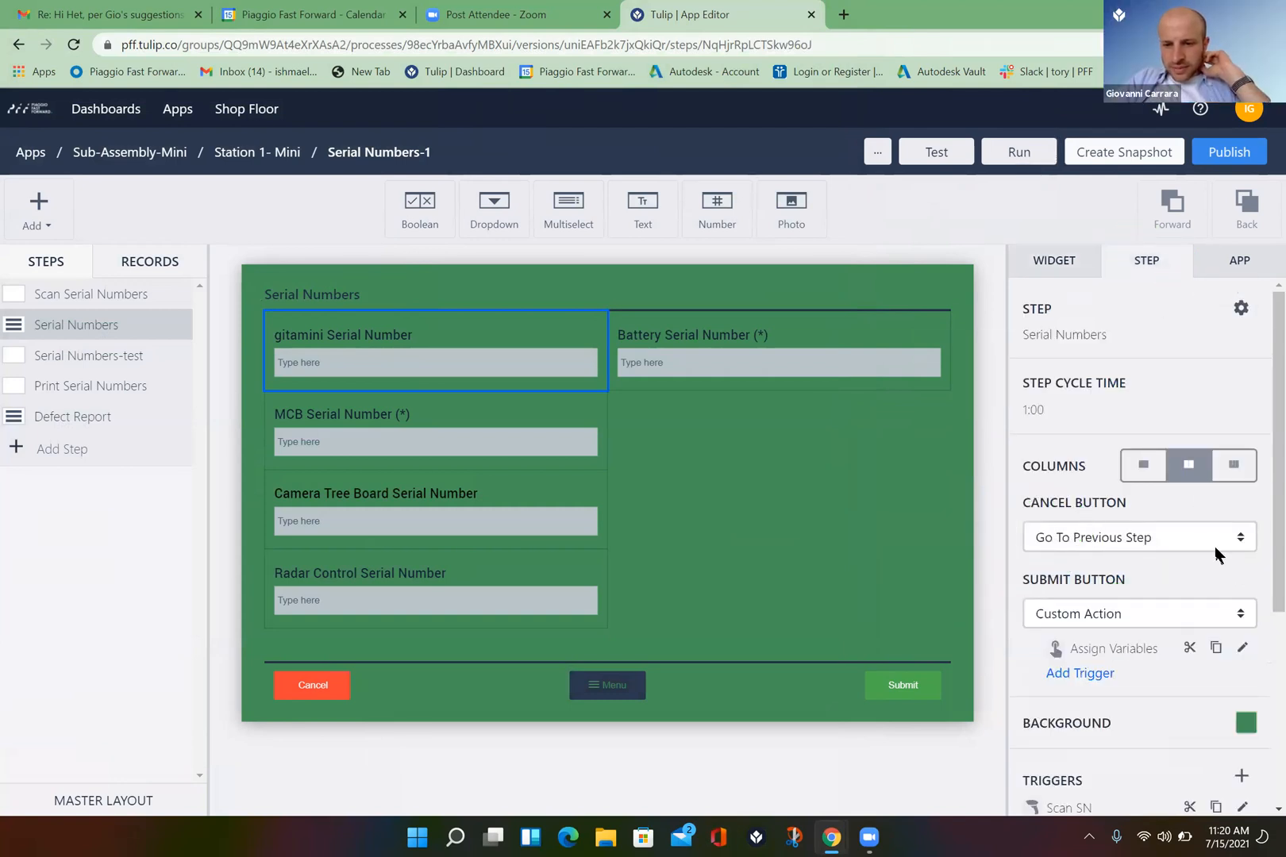
left_click(1243, 651)
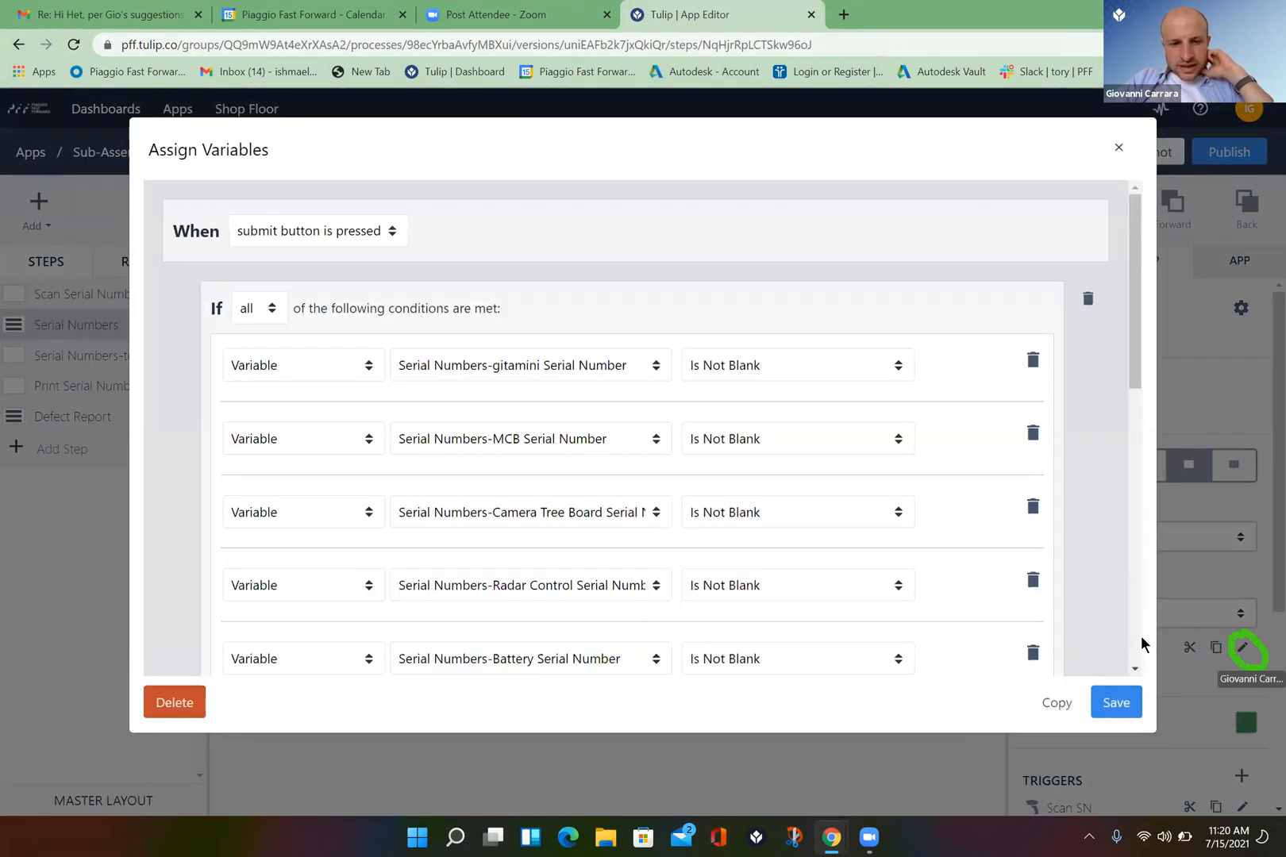
scroll(1135, 669, "down", 5)
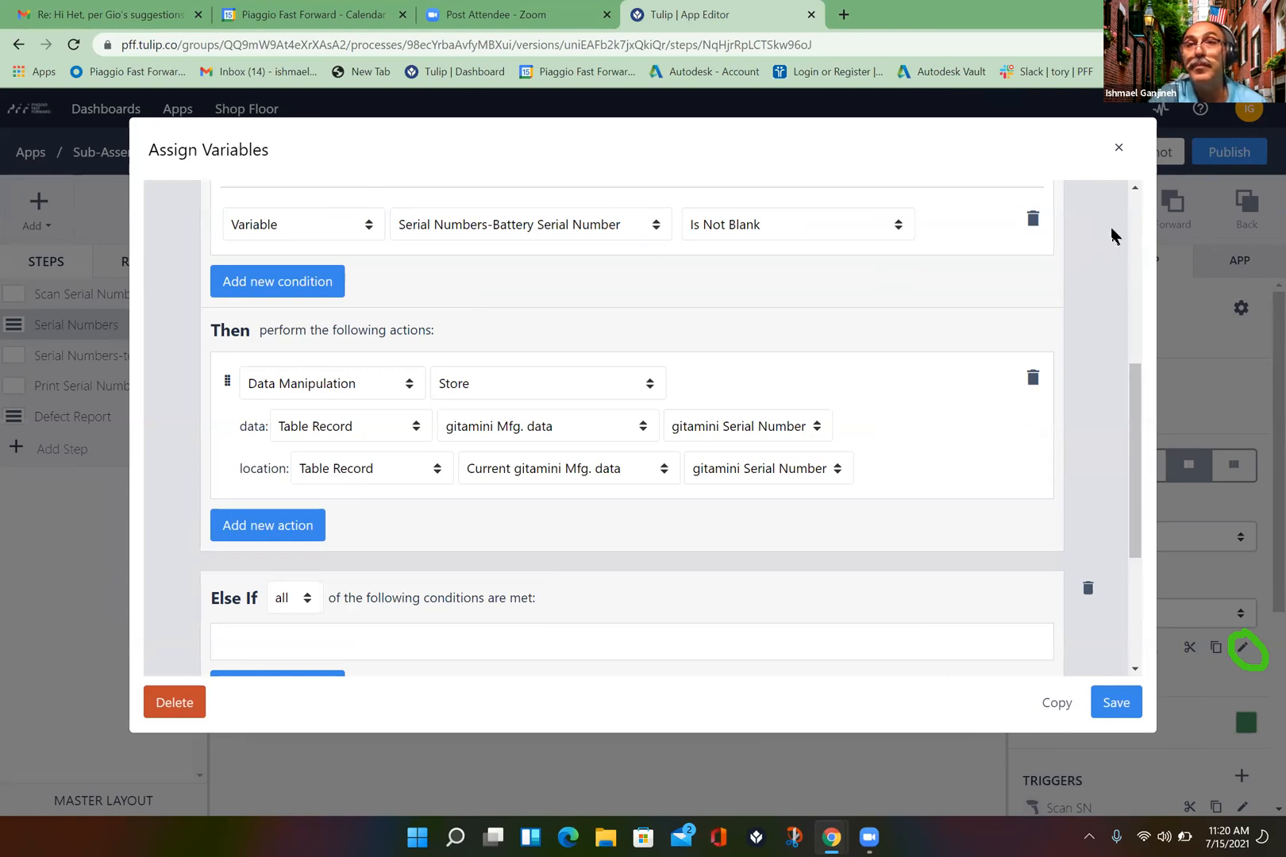
scroll(1114, 236, "up", 1)
scroll(1114, 236, "up", 5)
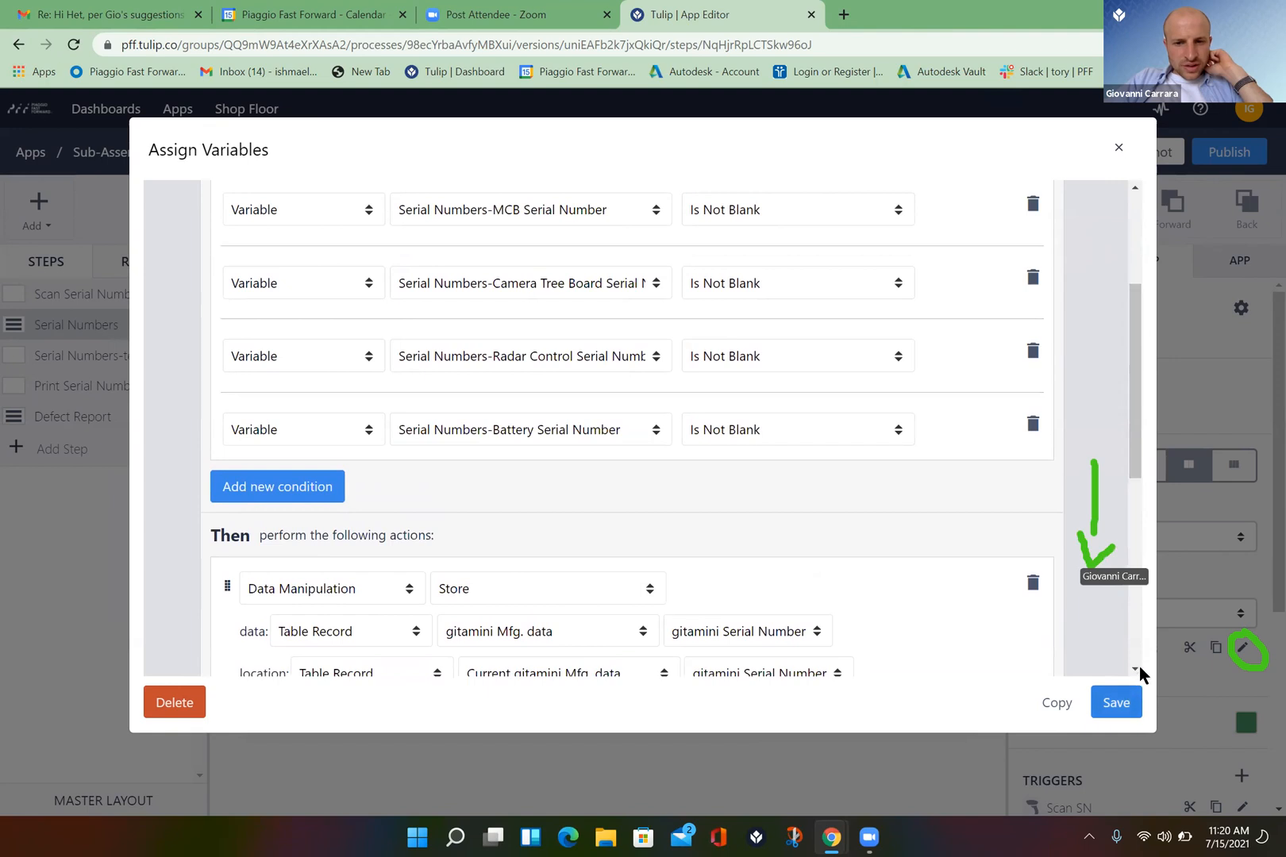
scroll(1134, 672, "down", 4)
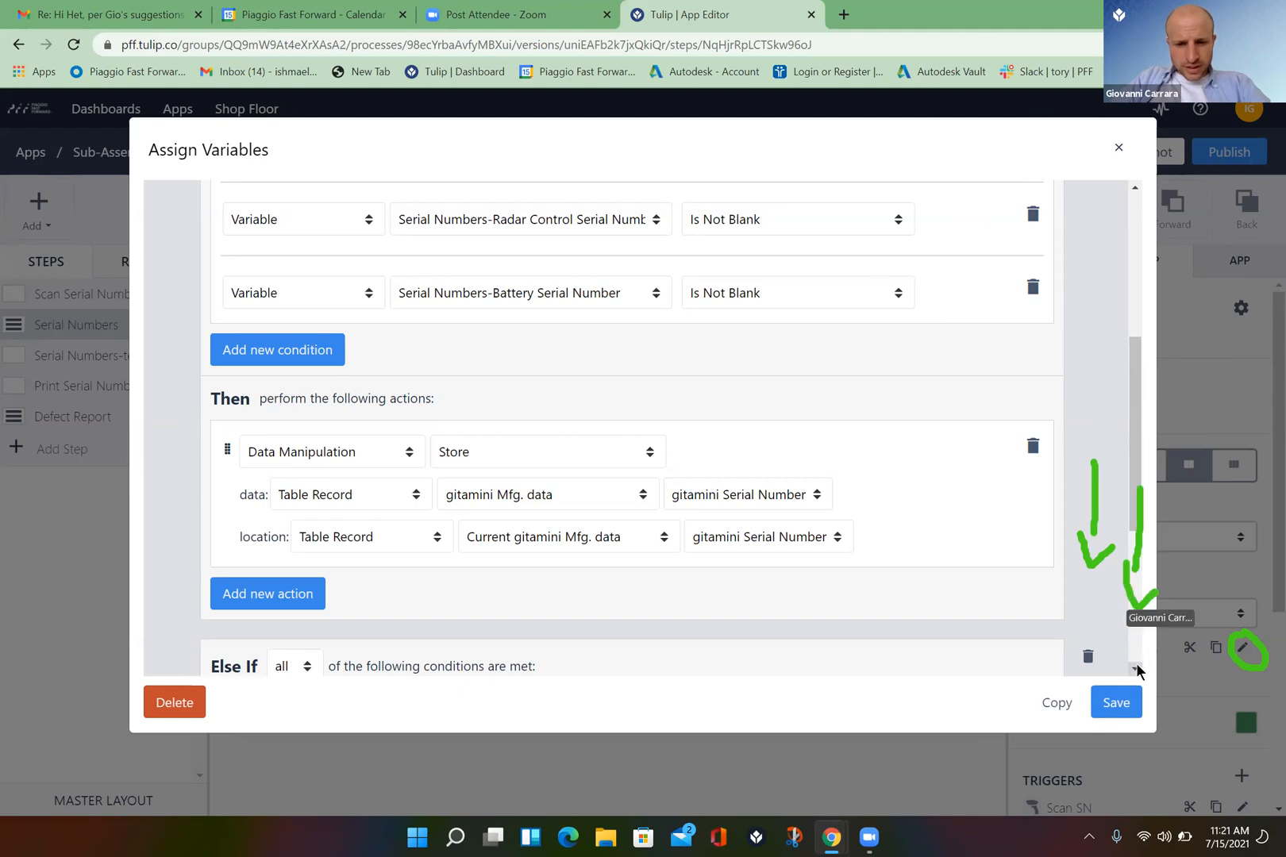
scroll(1137, 671, "down", 2)
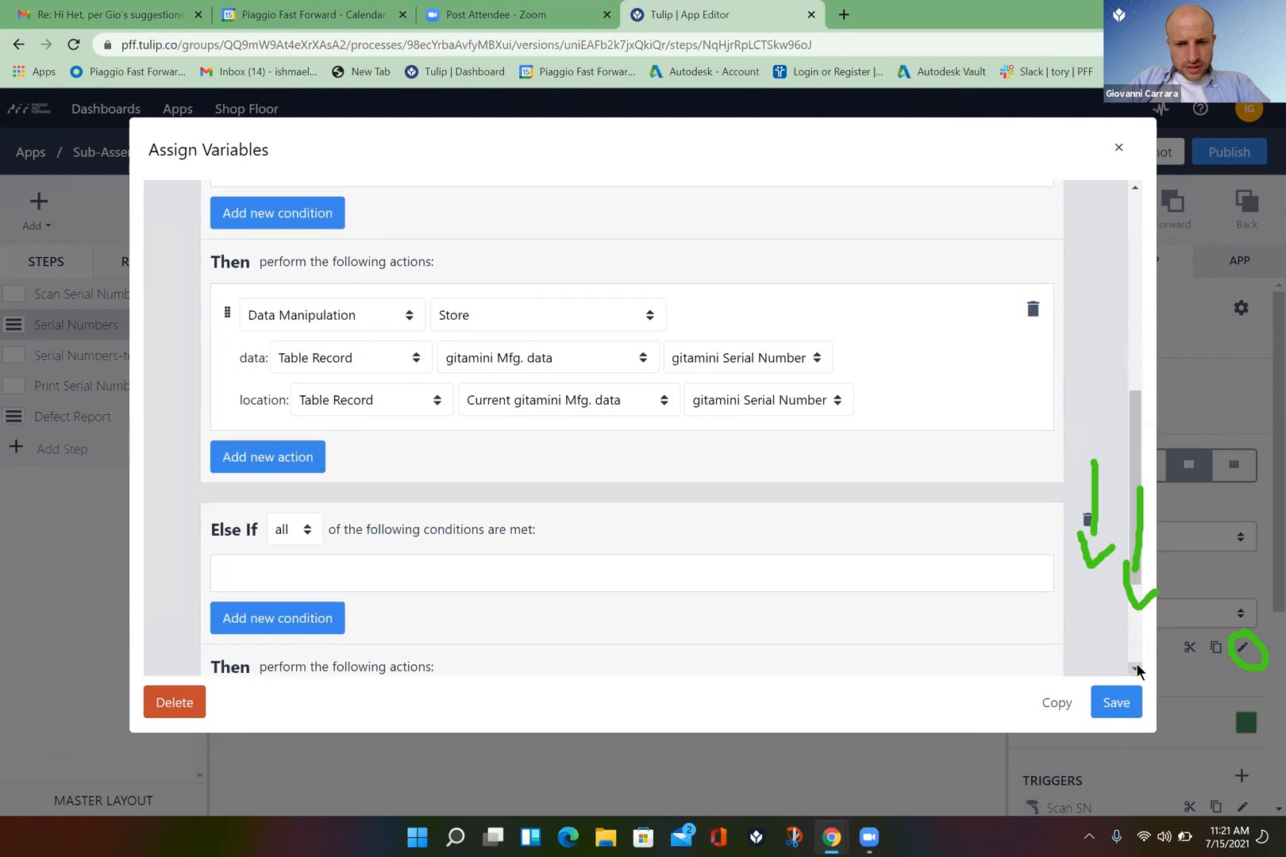
scroll(1137, 671, "down", 2)
scroll(1137, 671, "down", 1)
scroll(1137, 671, "down", 1)
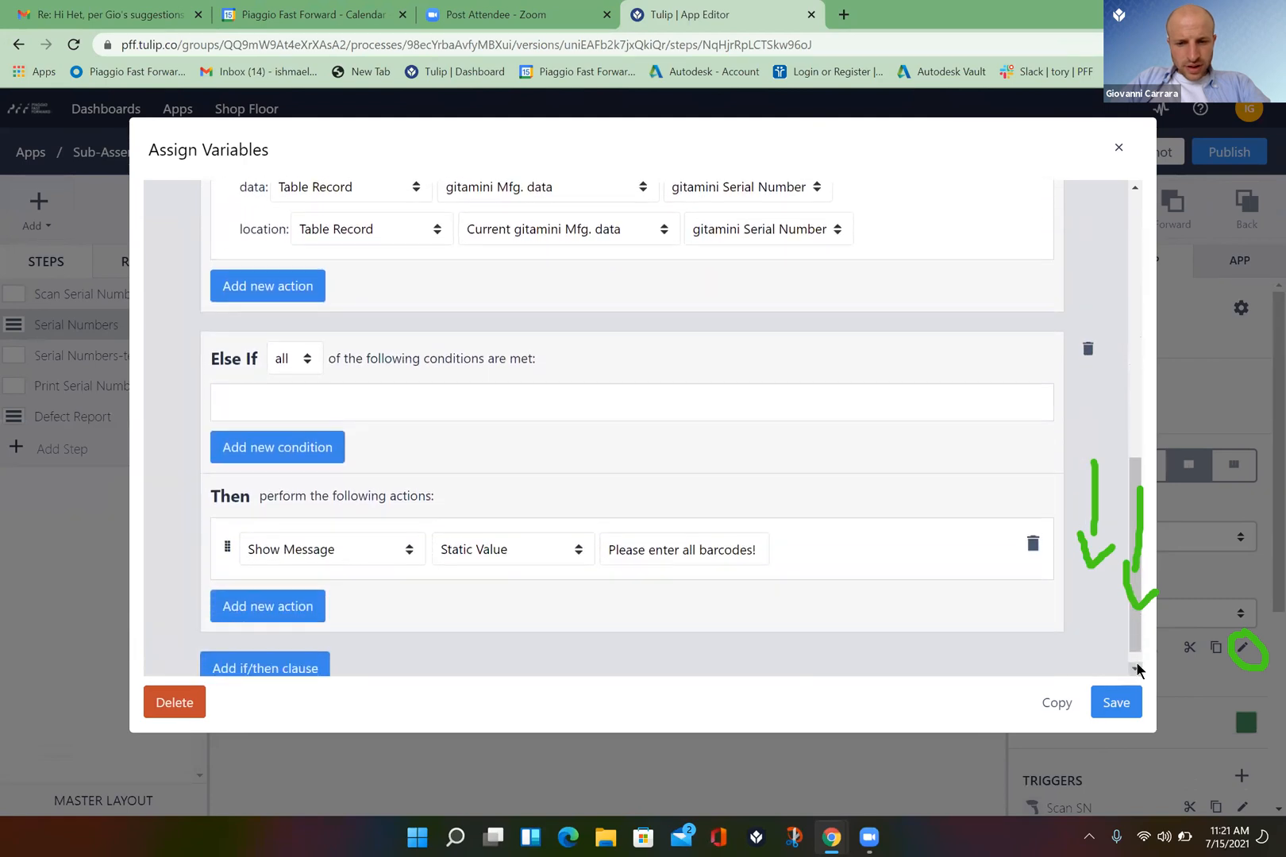
scroll(1137, 670, "down", 1)
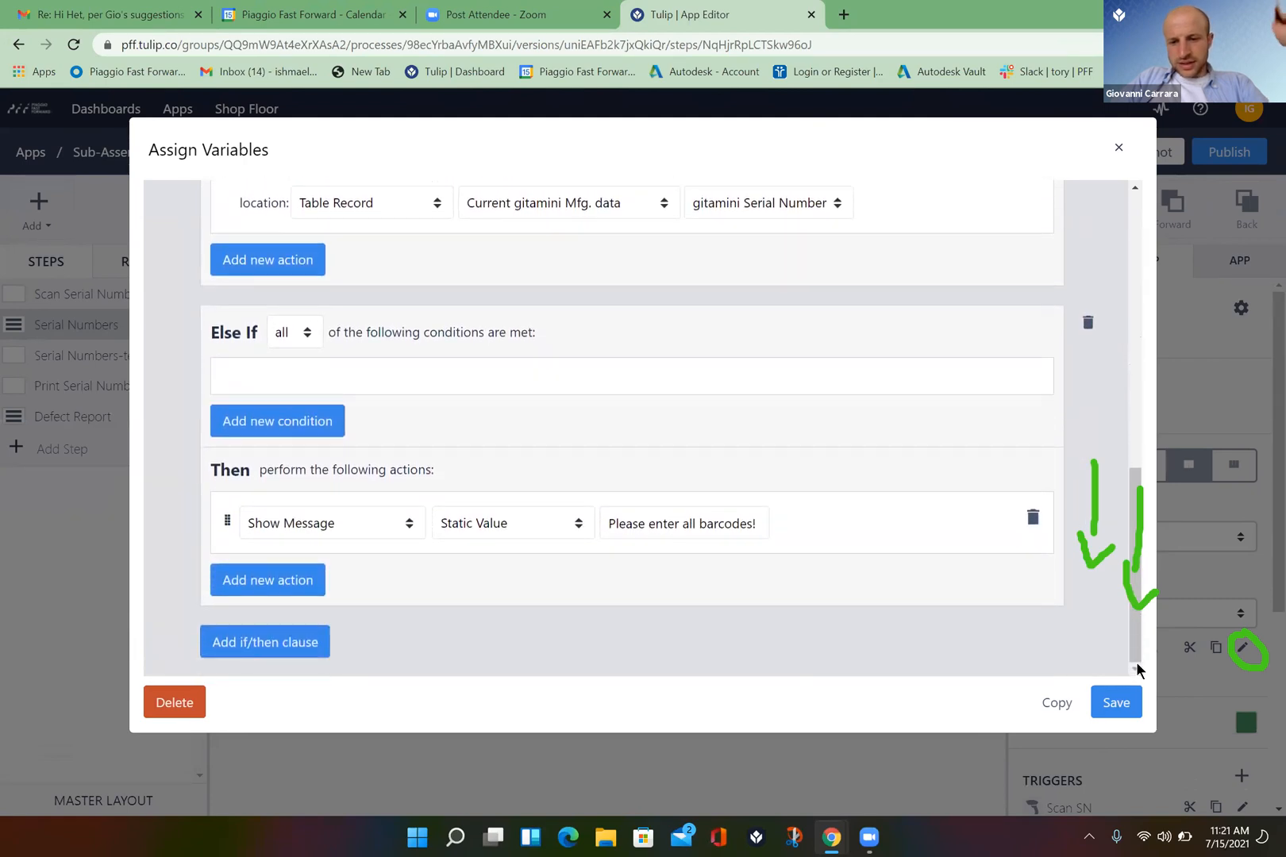
- Scroll the trigger dialog down to its Store action
left_click(1134, 189)
left_click_drag(1133, 189, 1133, 197)
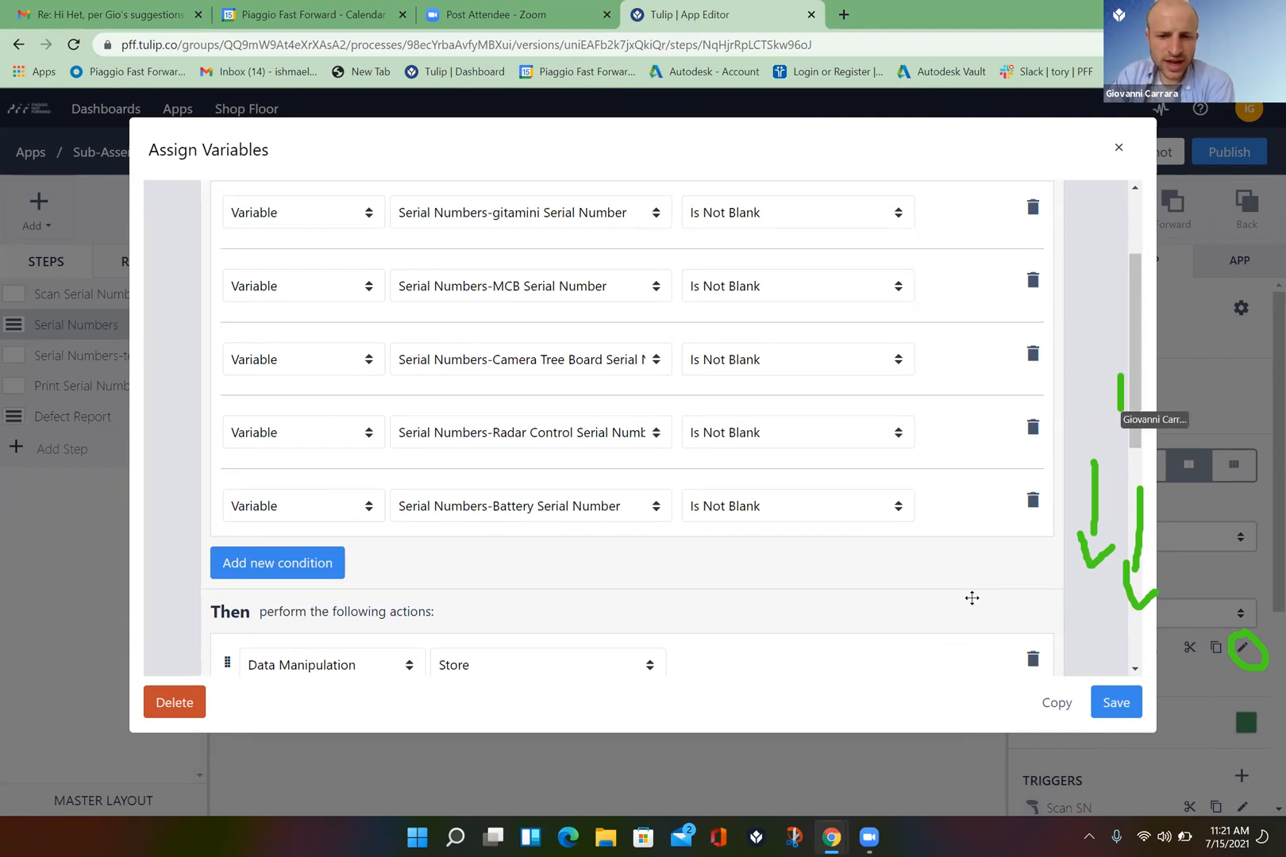
left_click(1136, 668)
left_click(1135, 669)
left_click(1136, 668)
left_click(1135, 669)
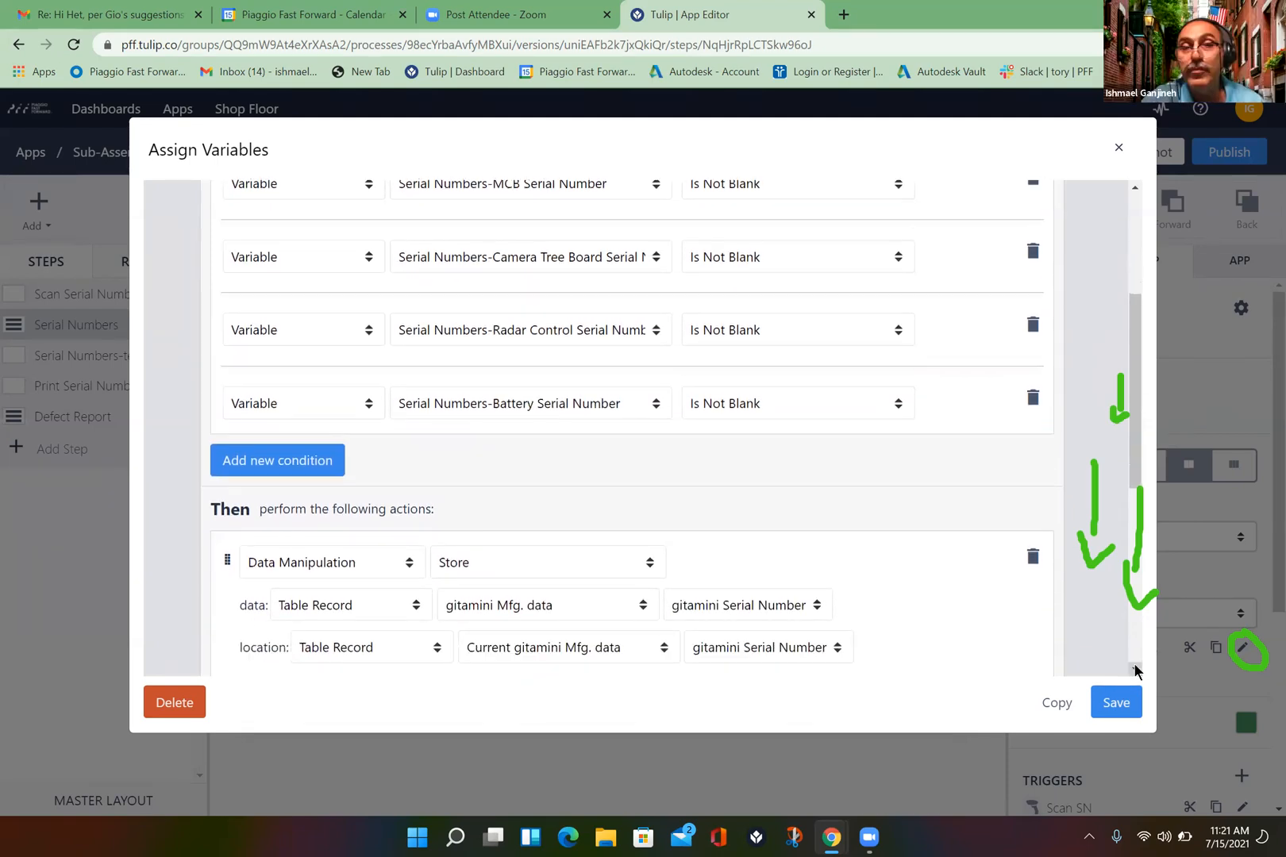
left_click(1136, 669)
left_click(1135, 669)
left_click(1135, 668)
left_click(1136, 669)
left_click(1136, 668)
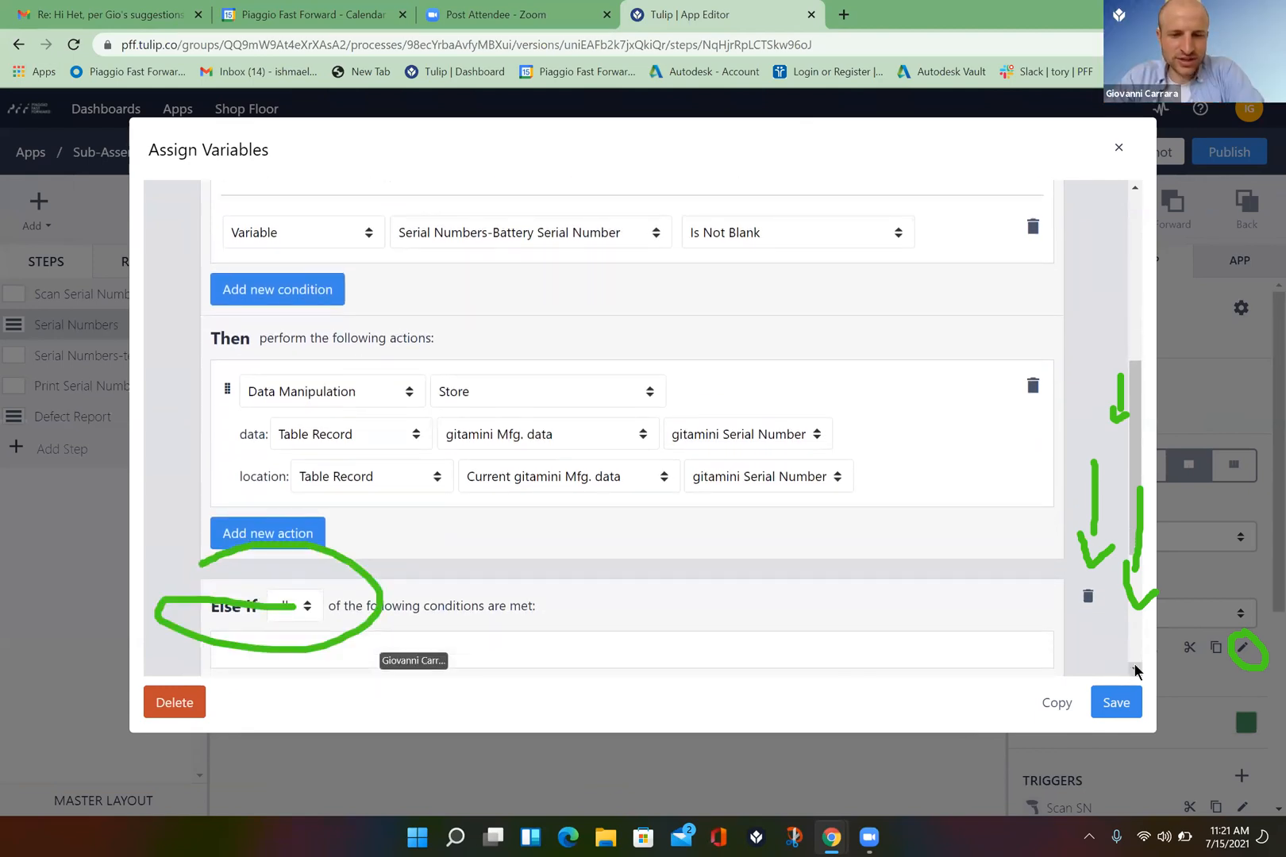
left_click(1136, 669)
left_click(1135, 669)
left_click(1135, 669)
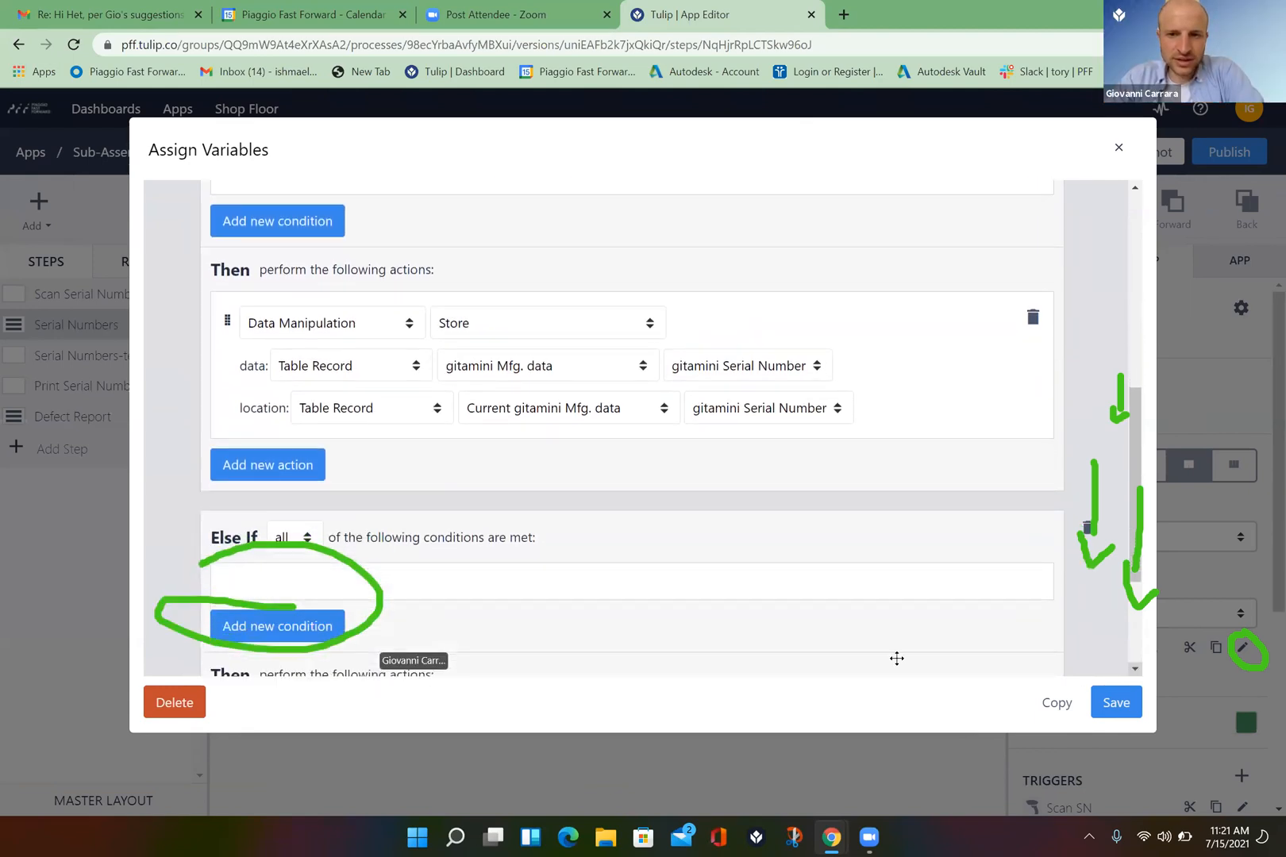
- Add a Go To Step action targeting Serial Numbers-test to the trigger and save it
left_click(279, 479)
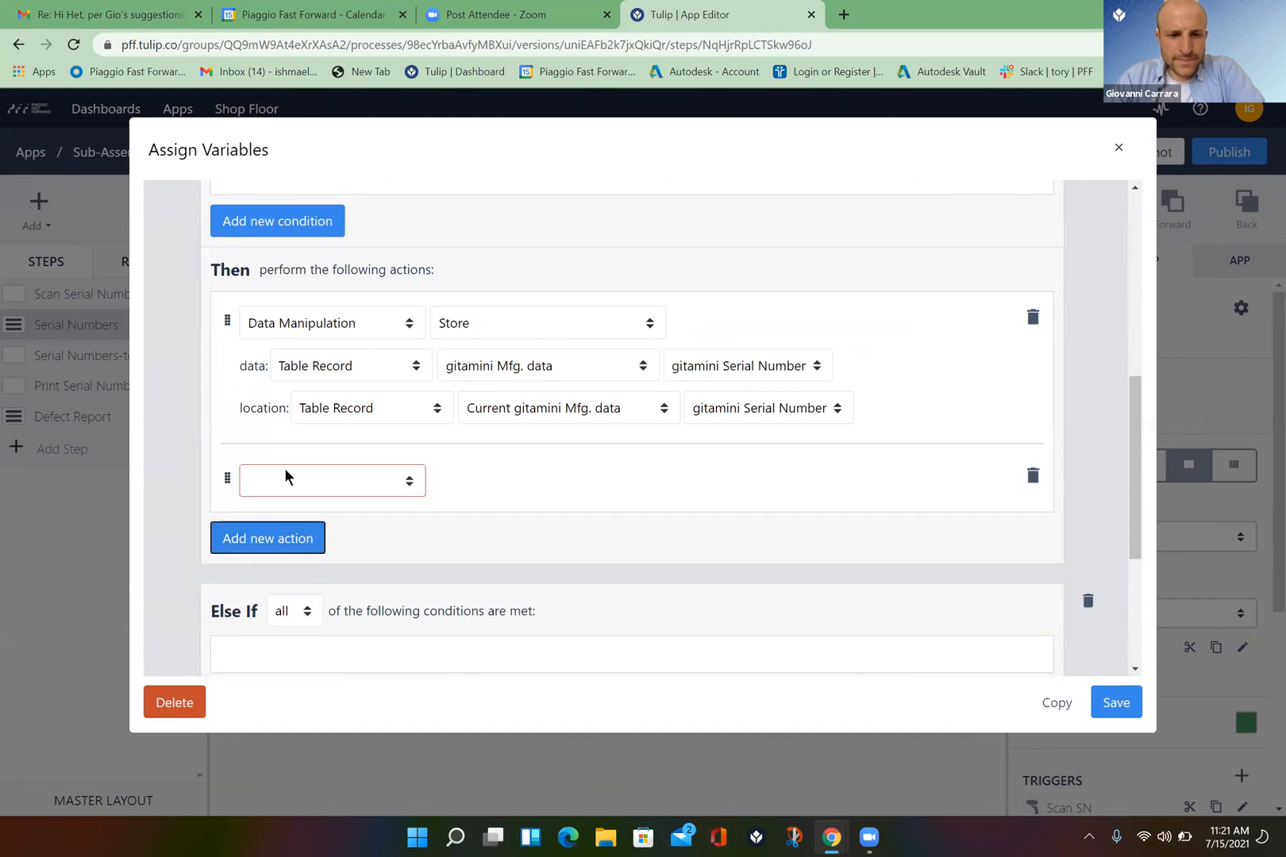
left_click(412, 481)
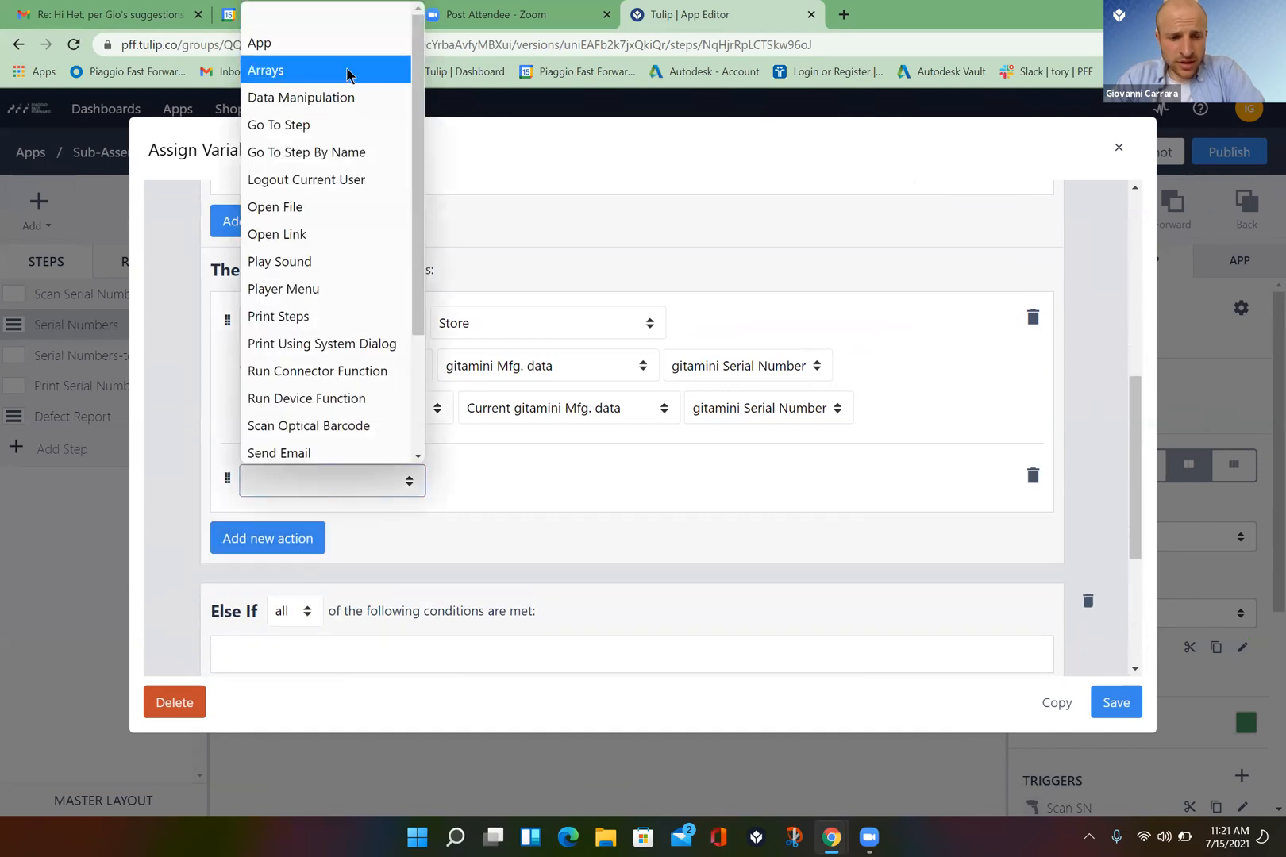
left_click(324, 131)
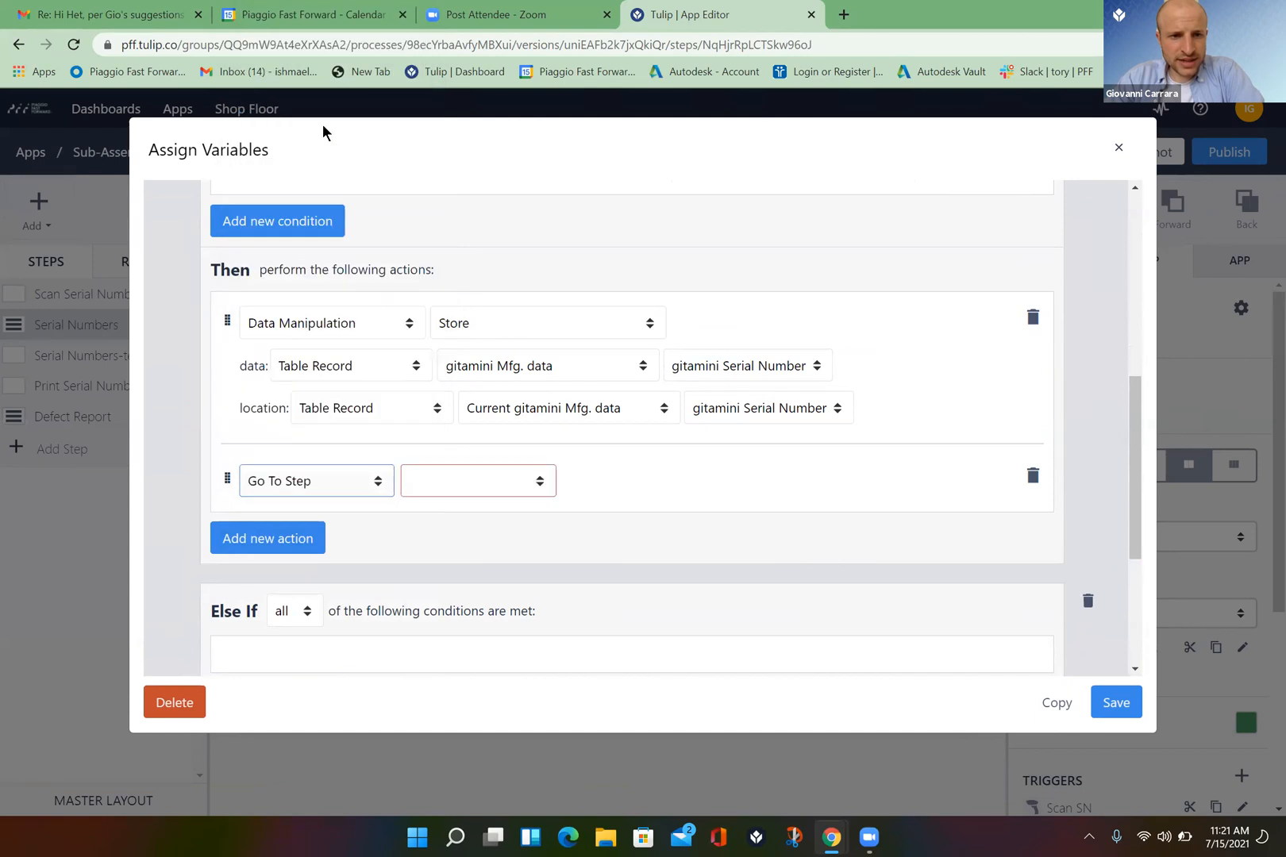
left_click(545, 482)
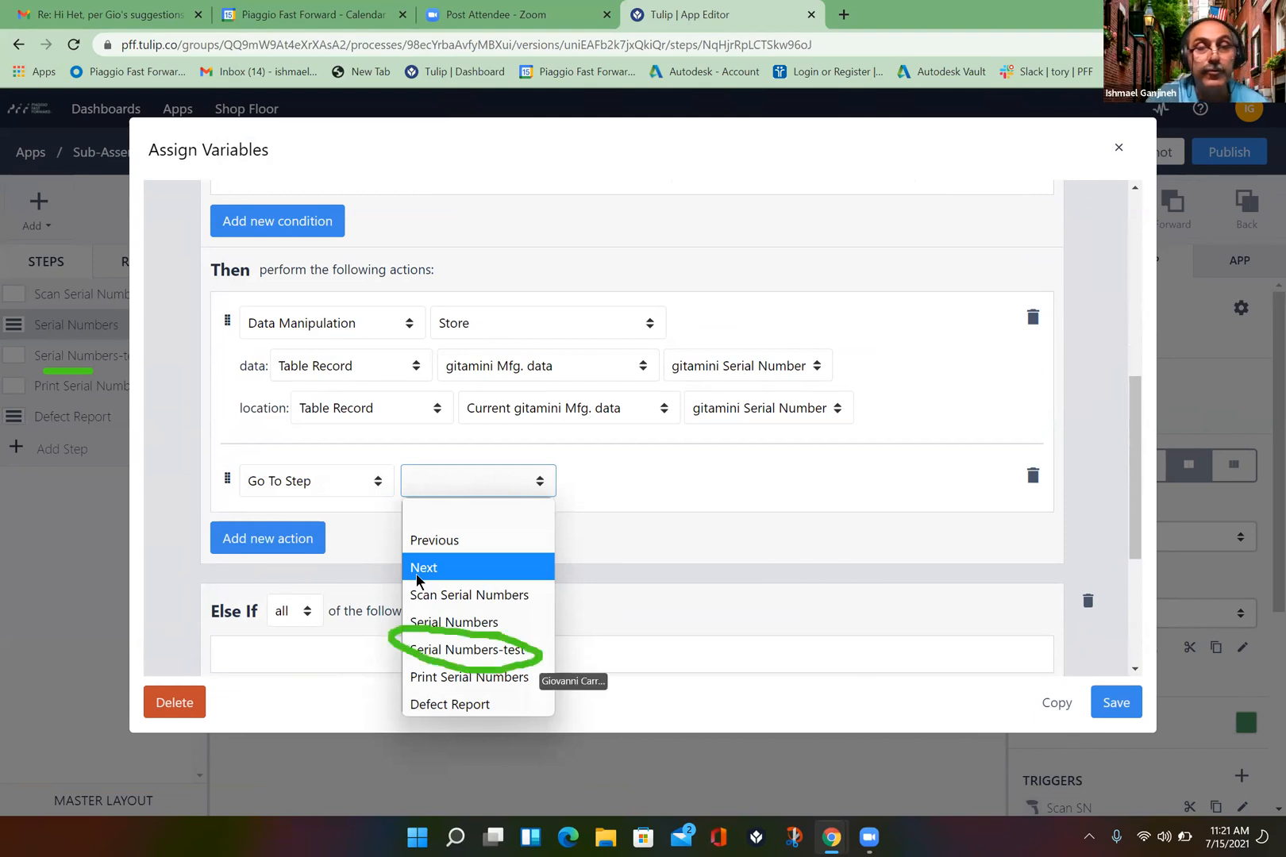
left_click(468, 650)
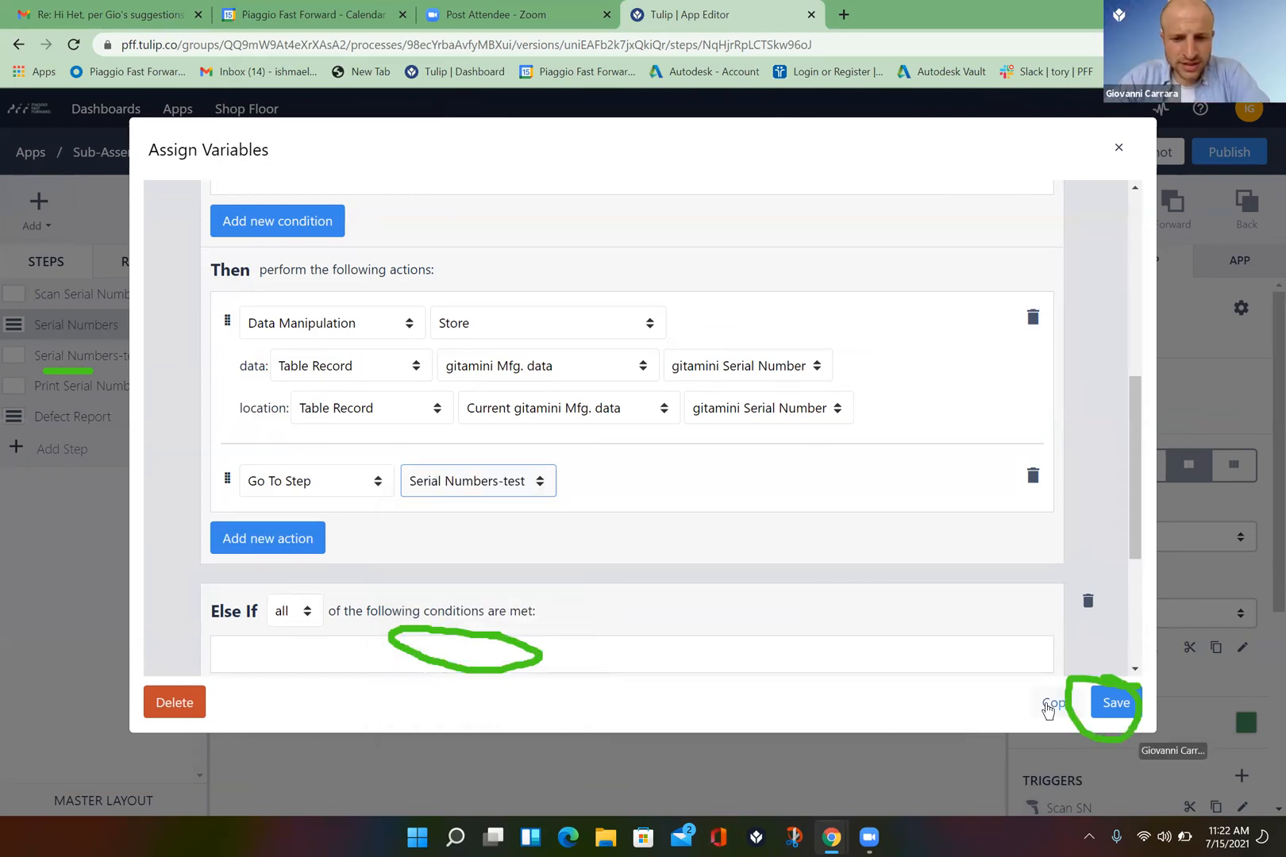
left_click(1121, 711)
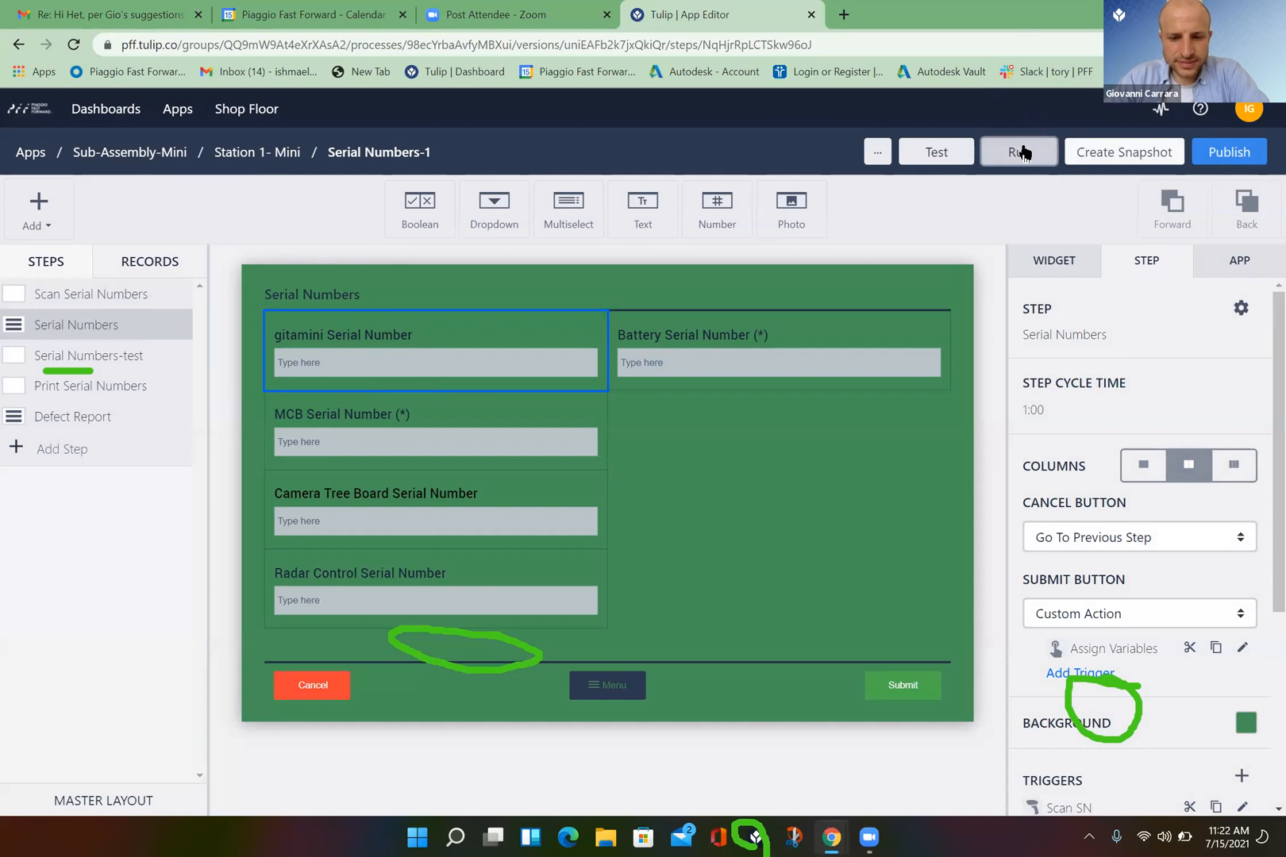
- Test-run the app in Tulip Player, submitting the serial numbers, then return to the editor
left_click(1020, 151)
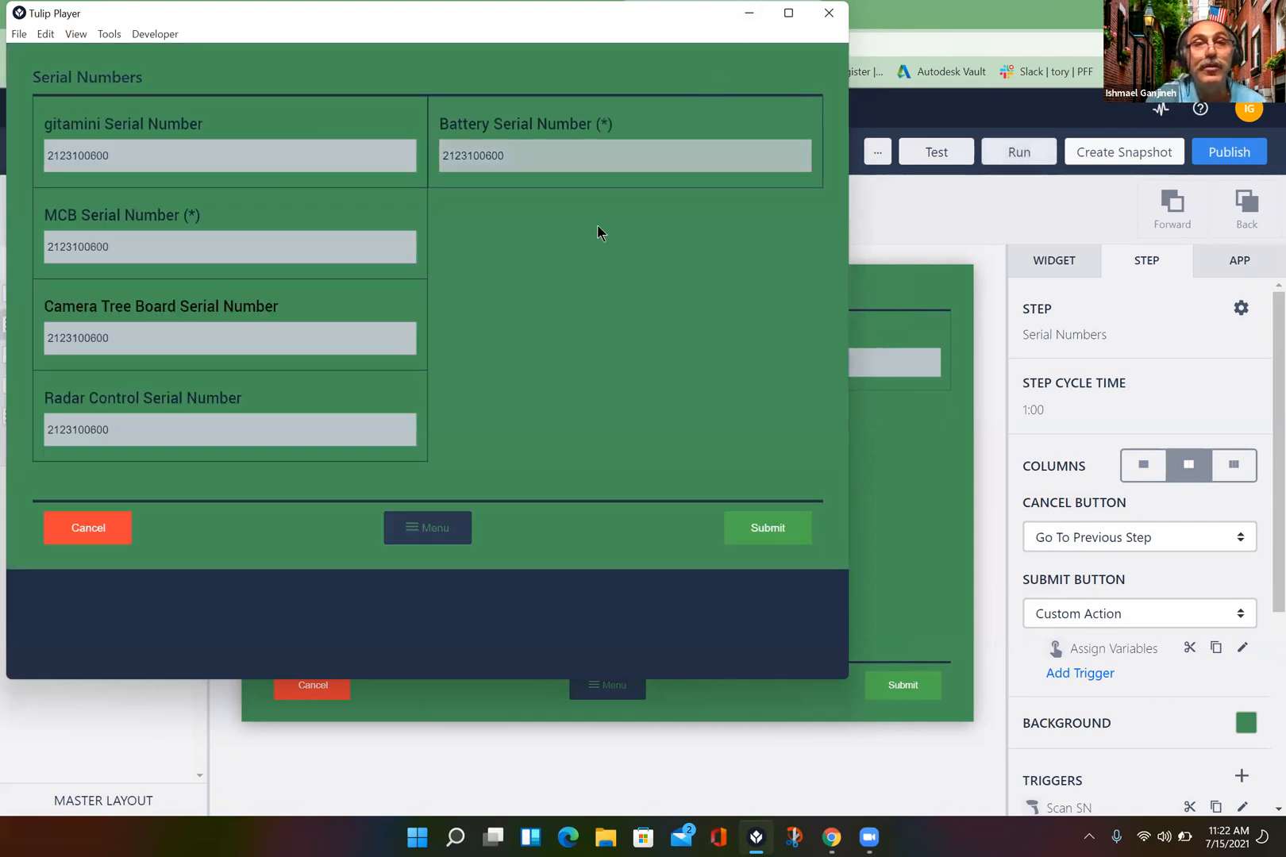
left_click(548, 149)
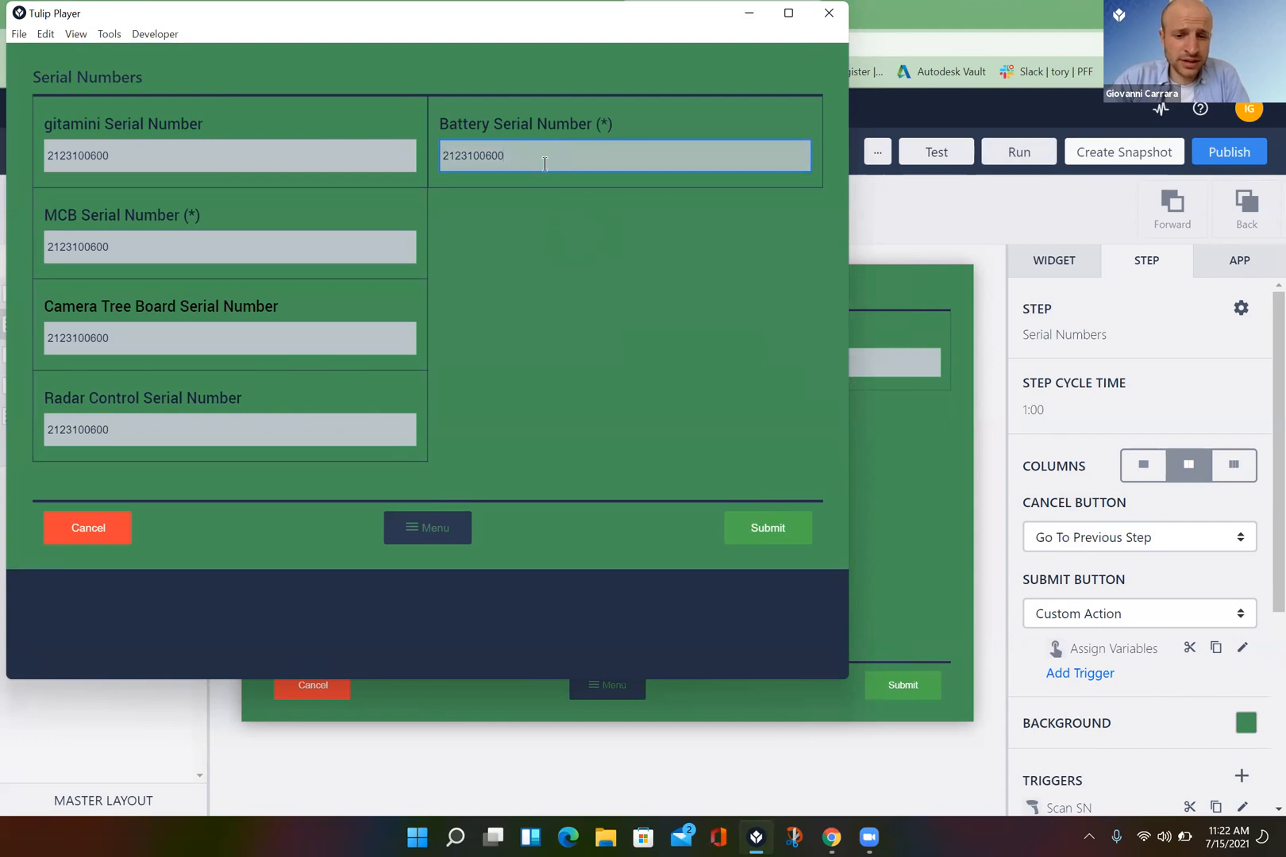
left_click(777, 526)
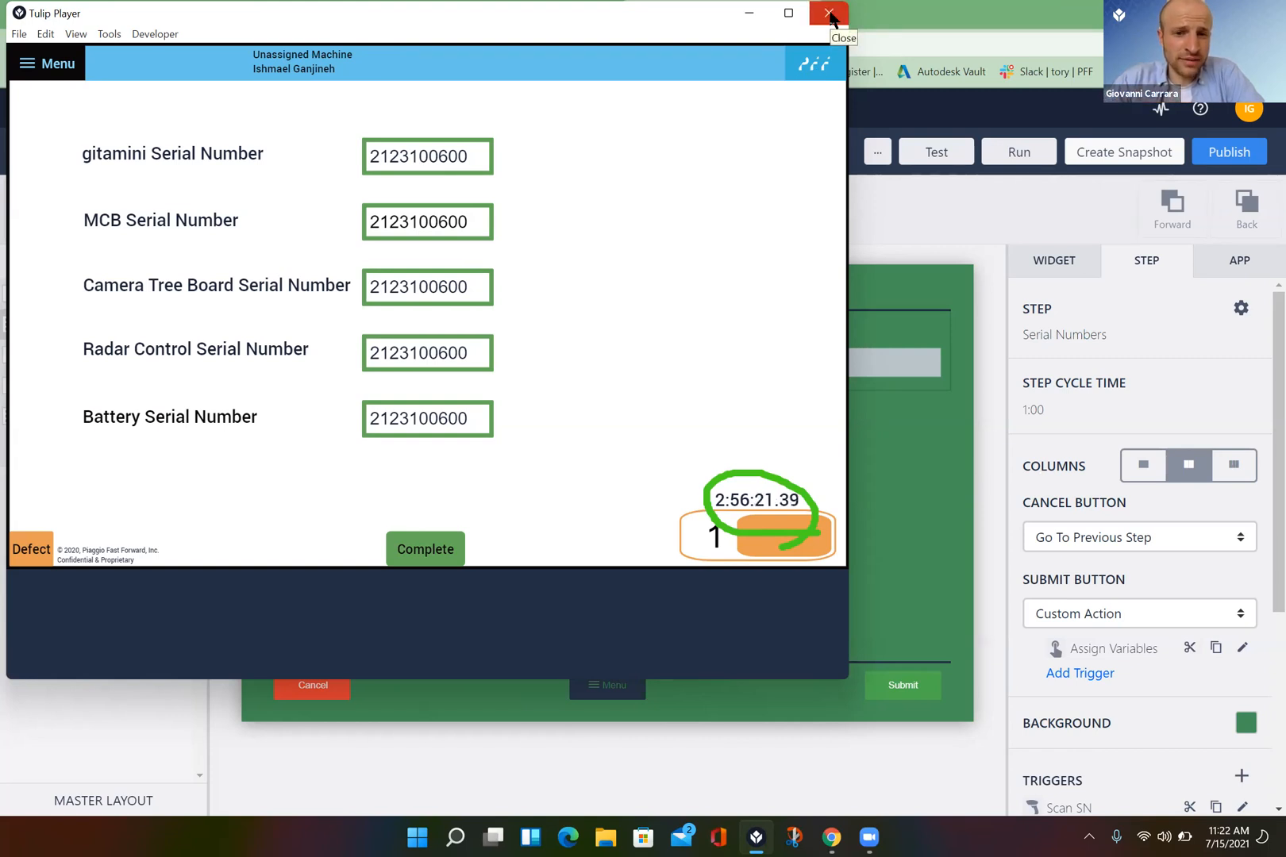
left_click(937, 209)
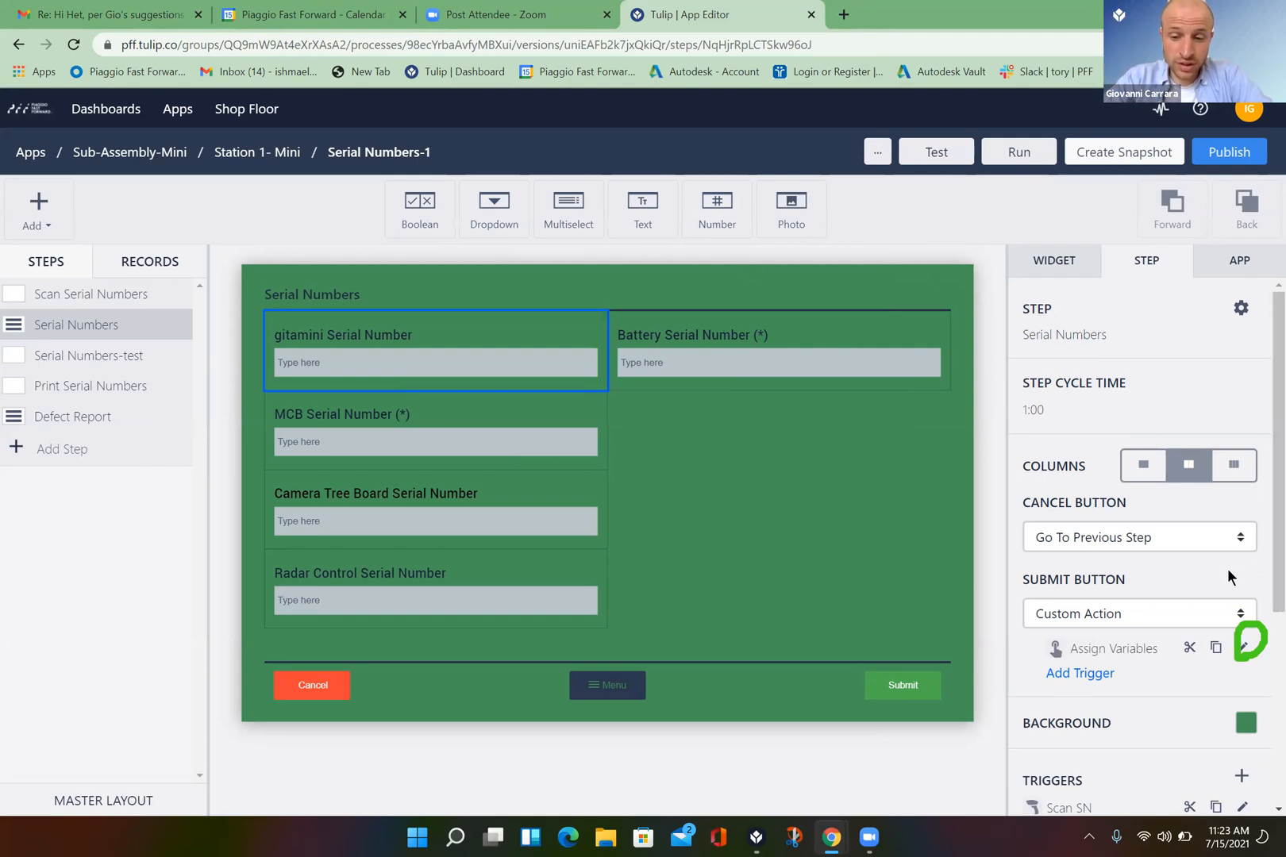
- Edit the Submit trigger and set the Store action's data source to a Variable
left_click(1242, 647)
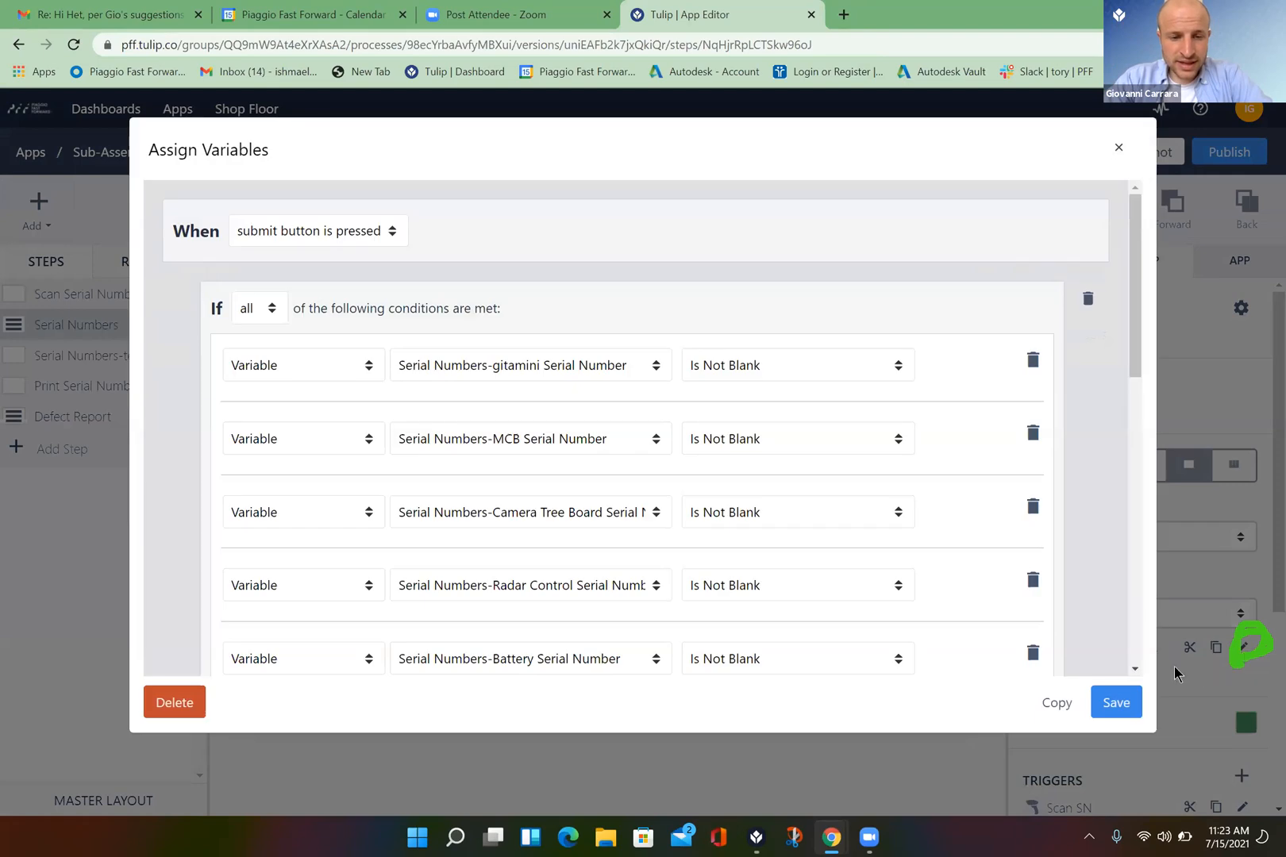
left_click(1135, 672)
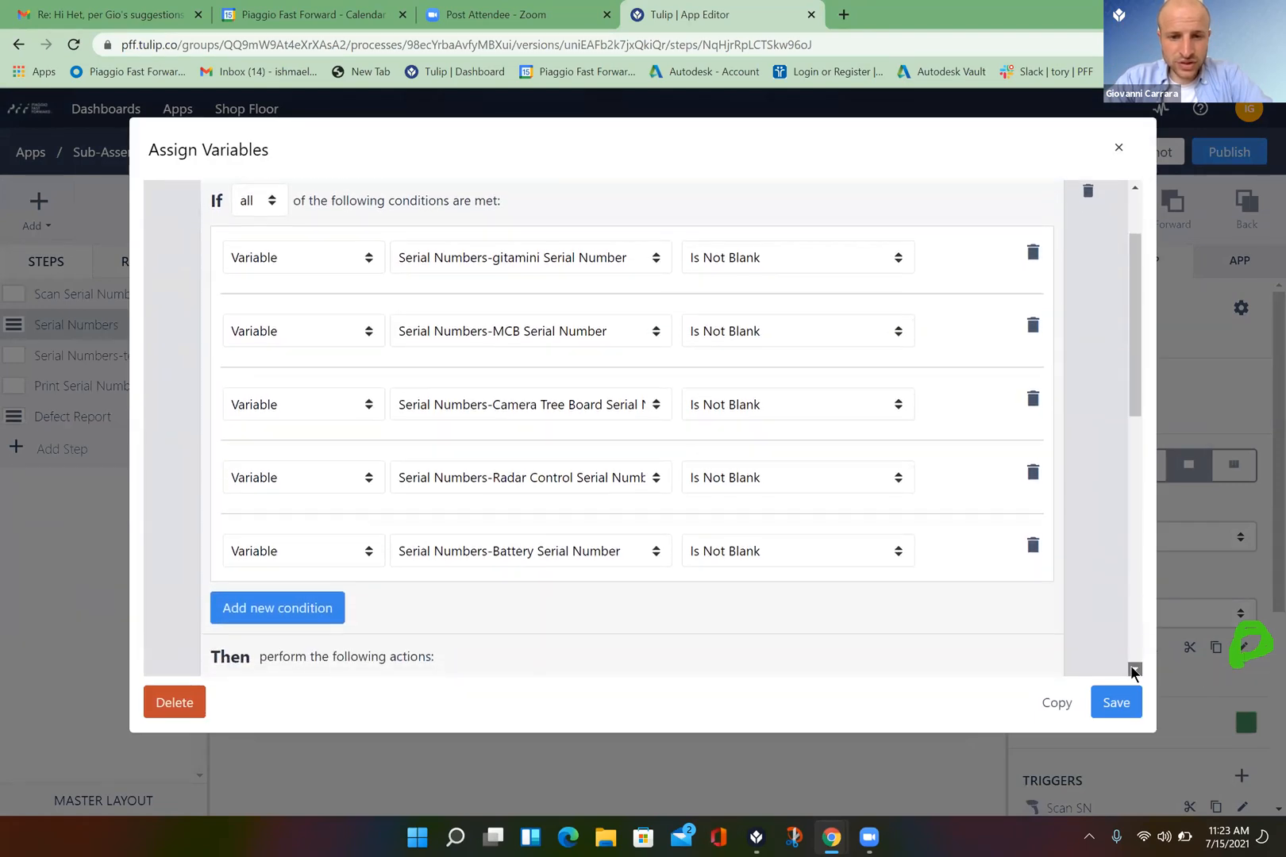
left_click_drag(1134, 672, 1134, 672)
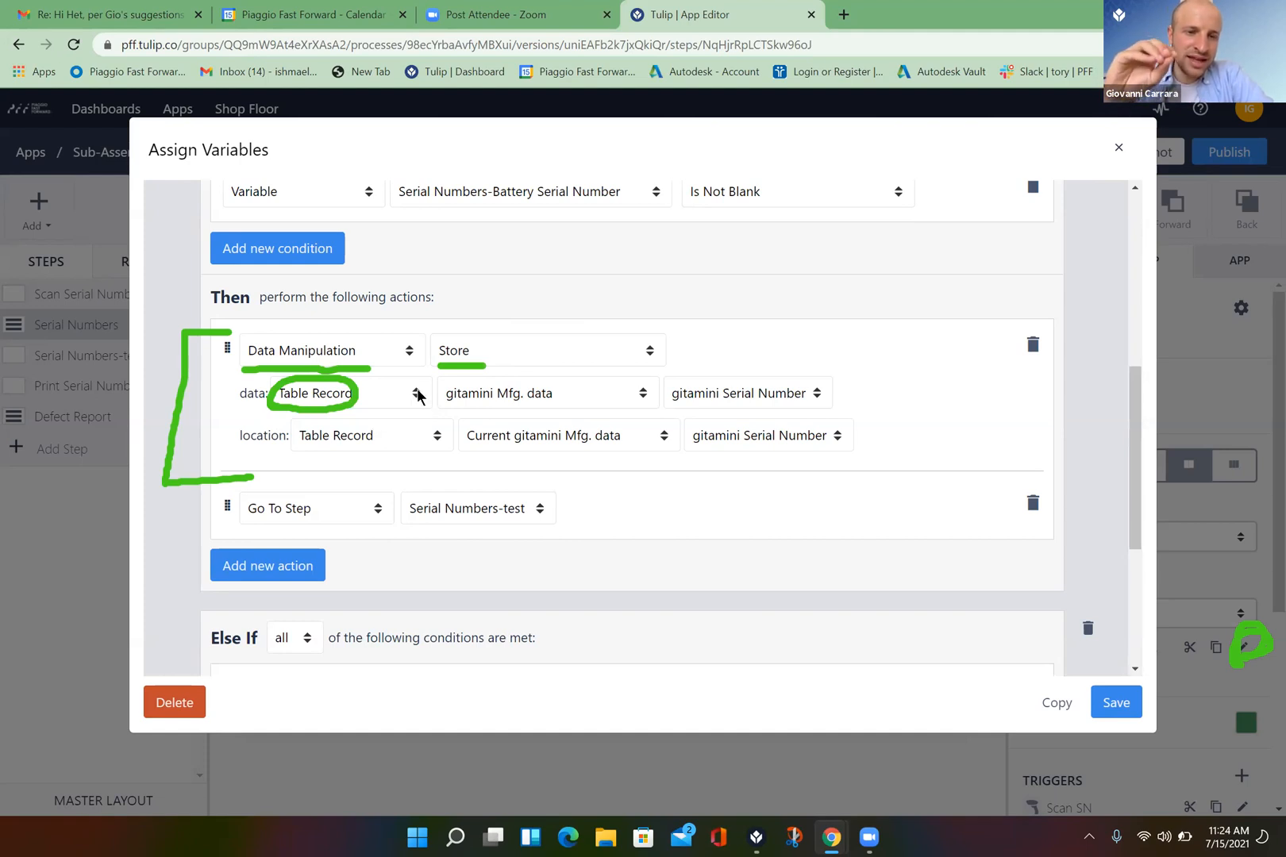
left_click(418, 395)
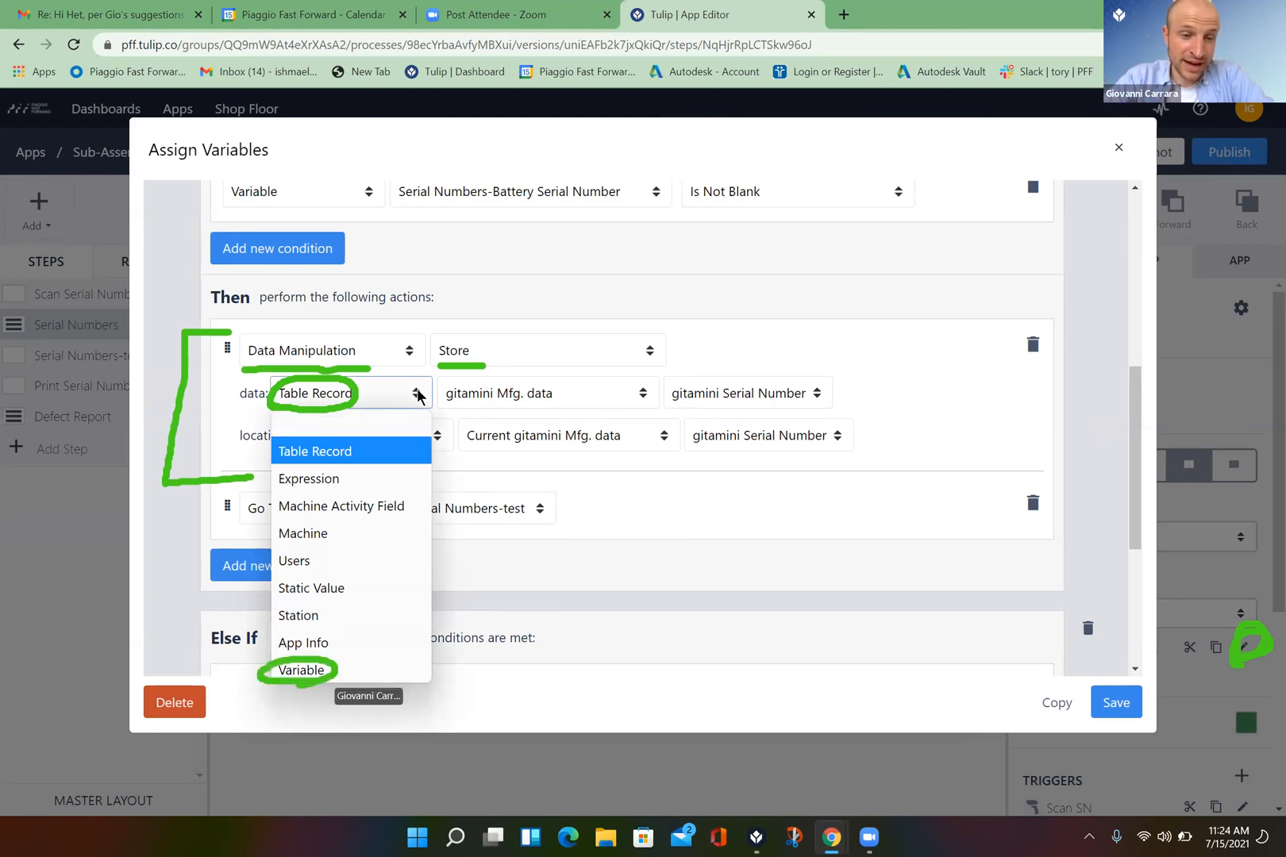
left_click(321, 672)
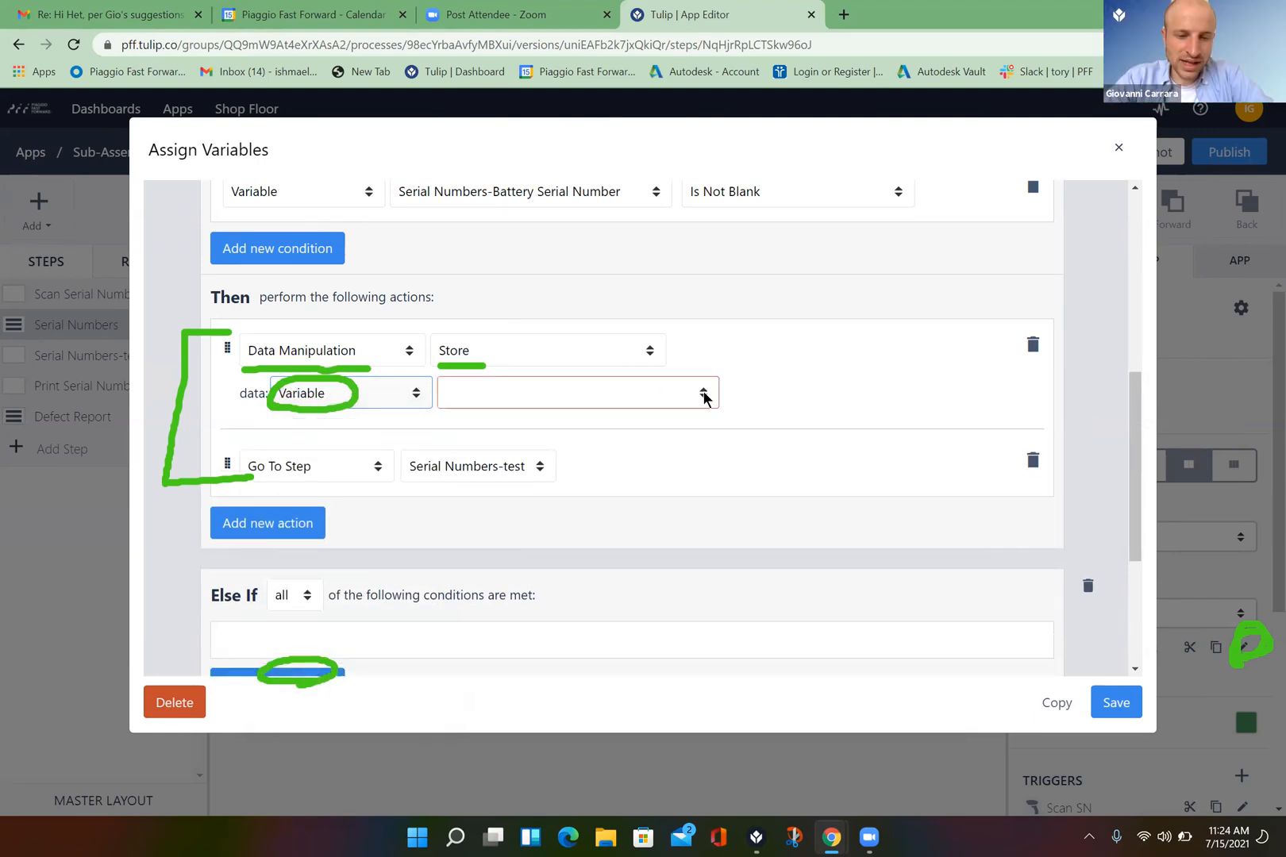
left_click(704, 395)
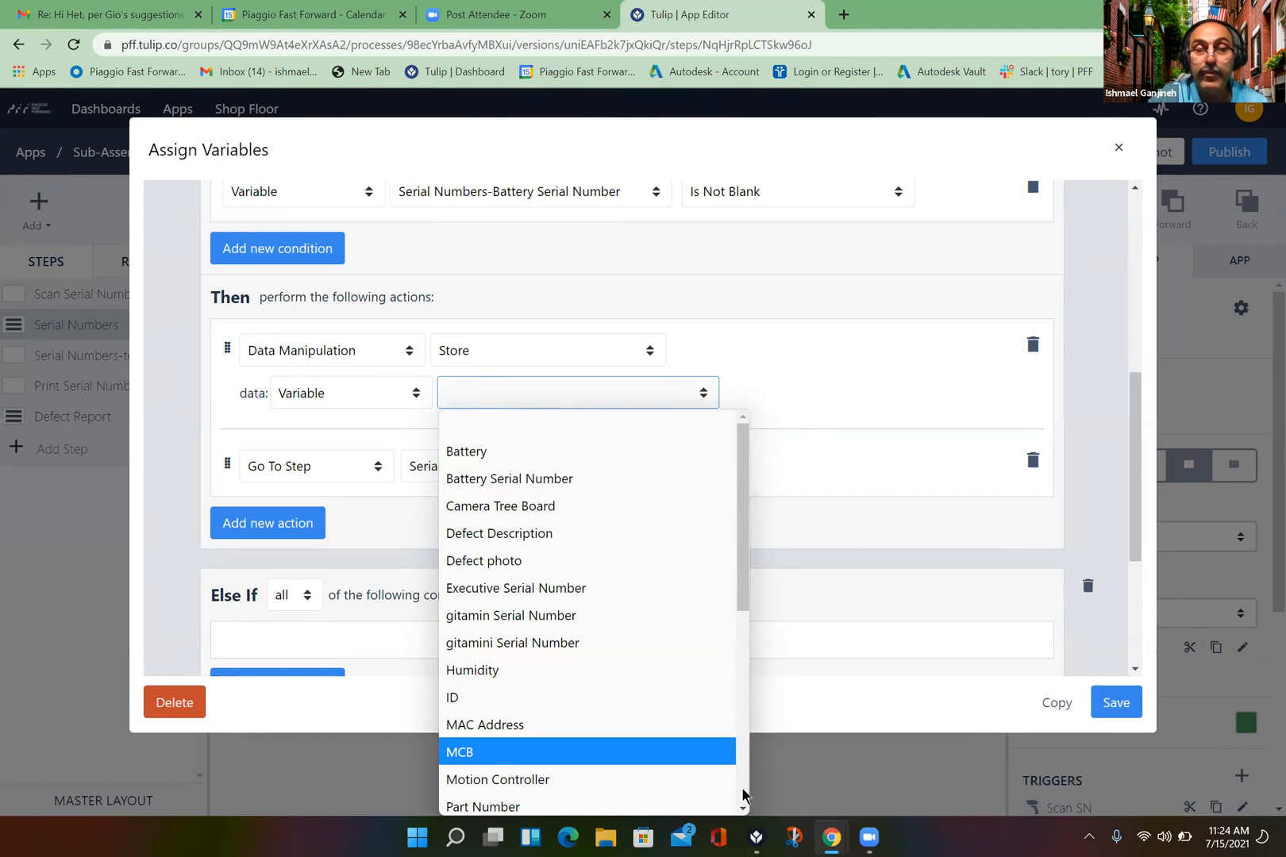
left_click(731, 775)
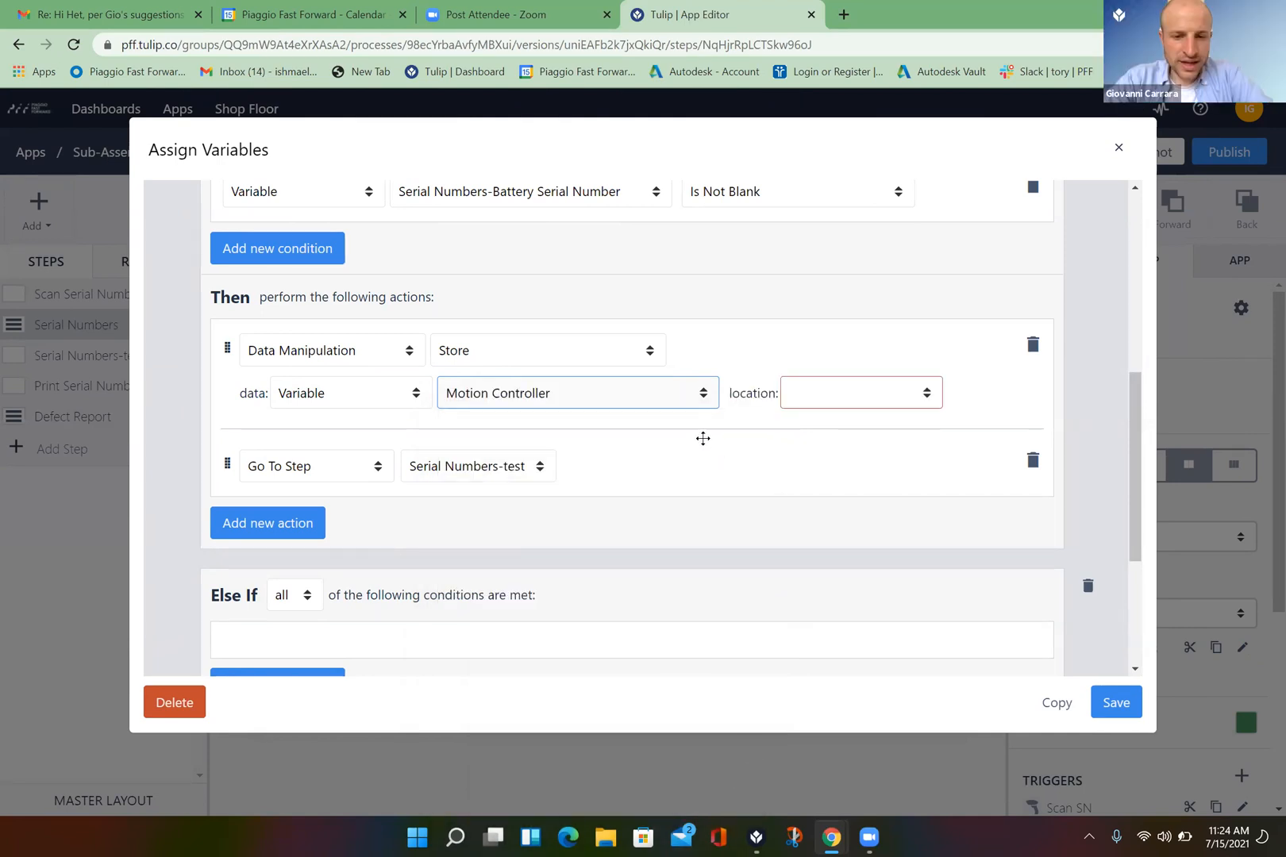
- Change the stored variable to Serial Numbers-Battery Serial Number
left_click(701, 402)
left_click(701, 402)
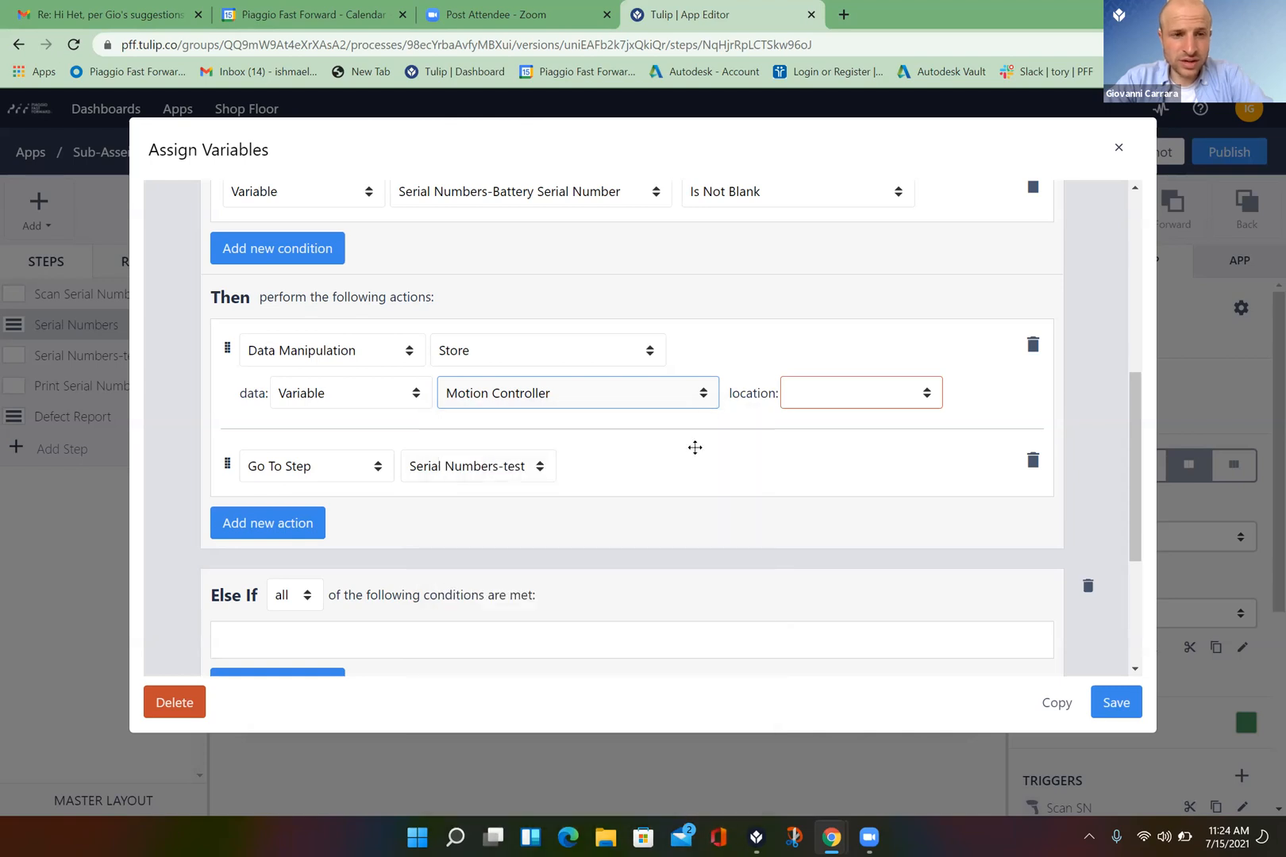
left_click(702, 397)
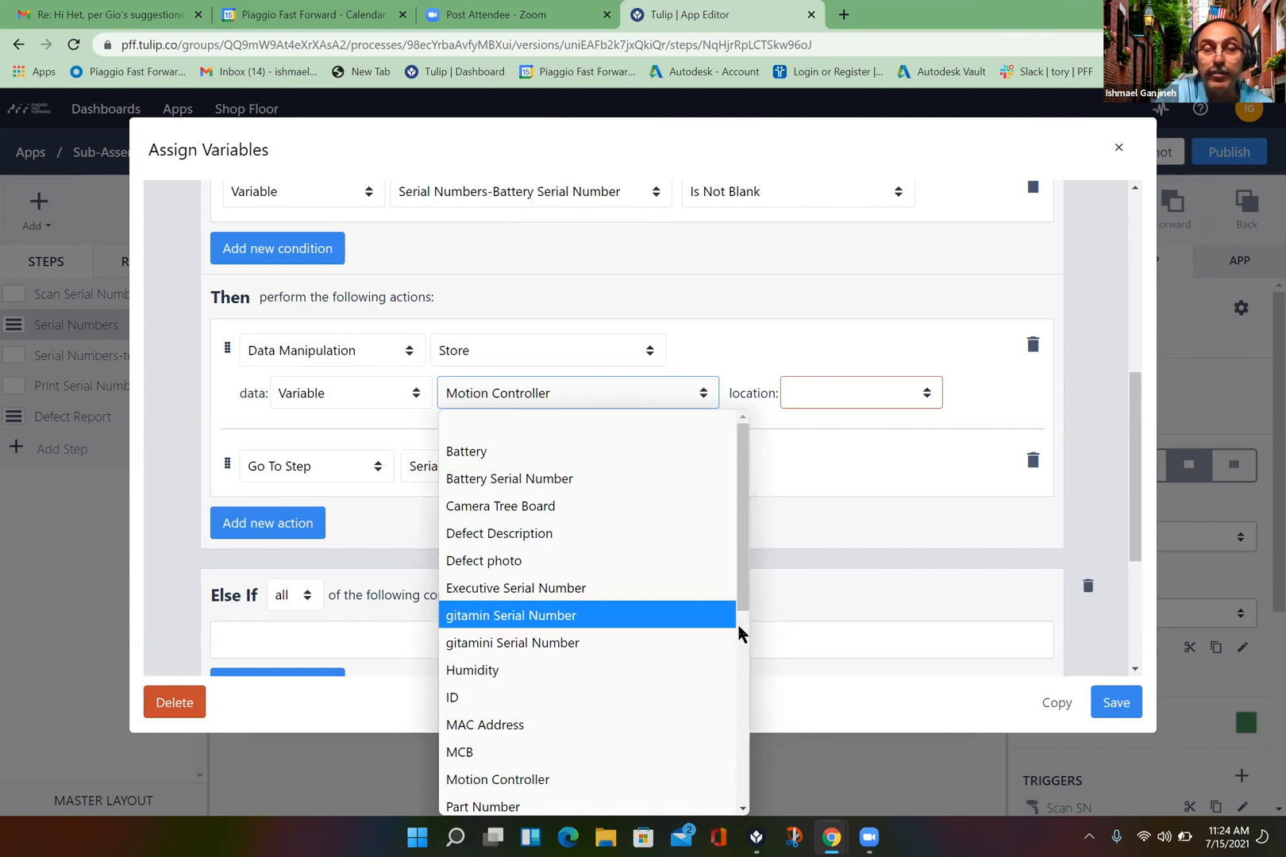
scroll(739, 697, "down", 4)
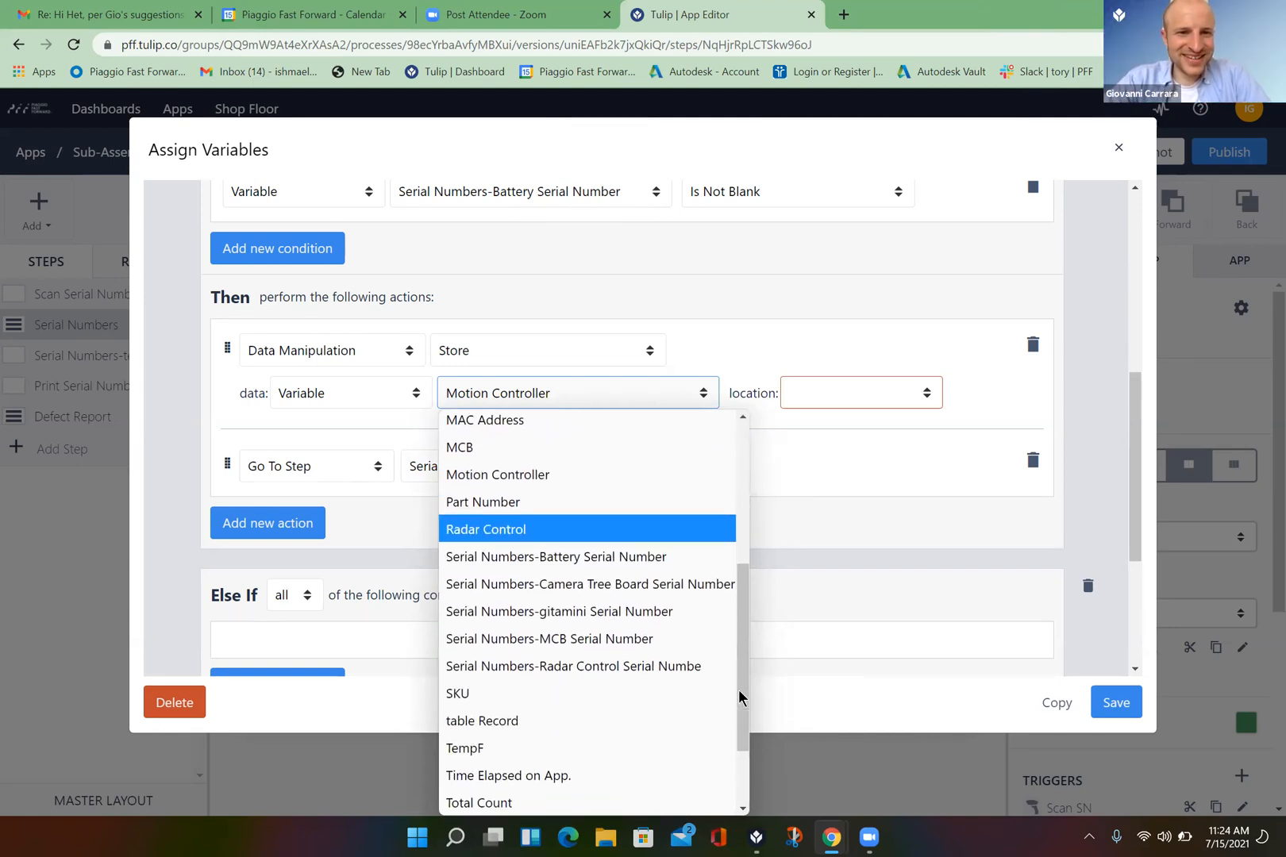
left_click(629, 557)
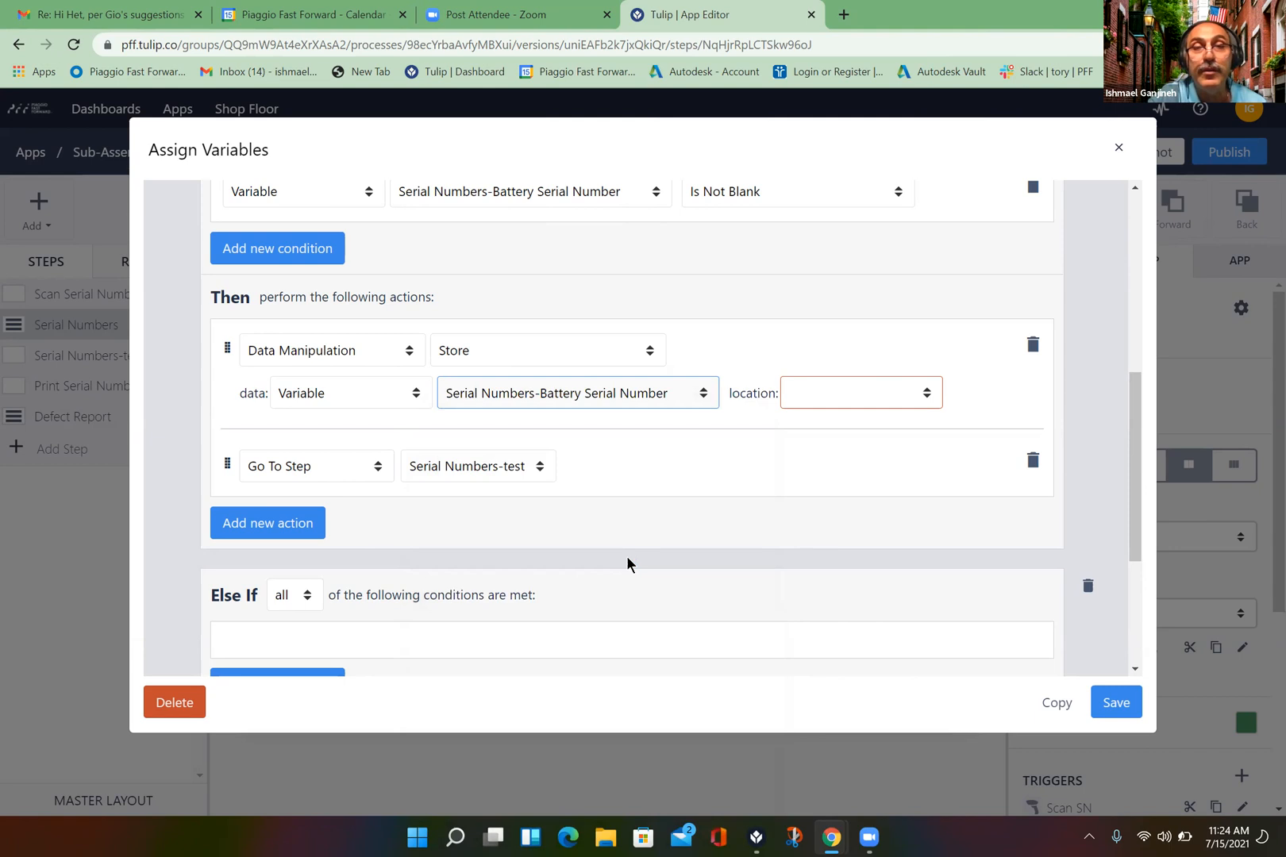
left_click(927, 393)
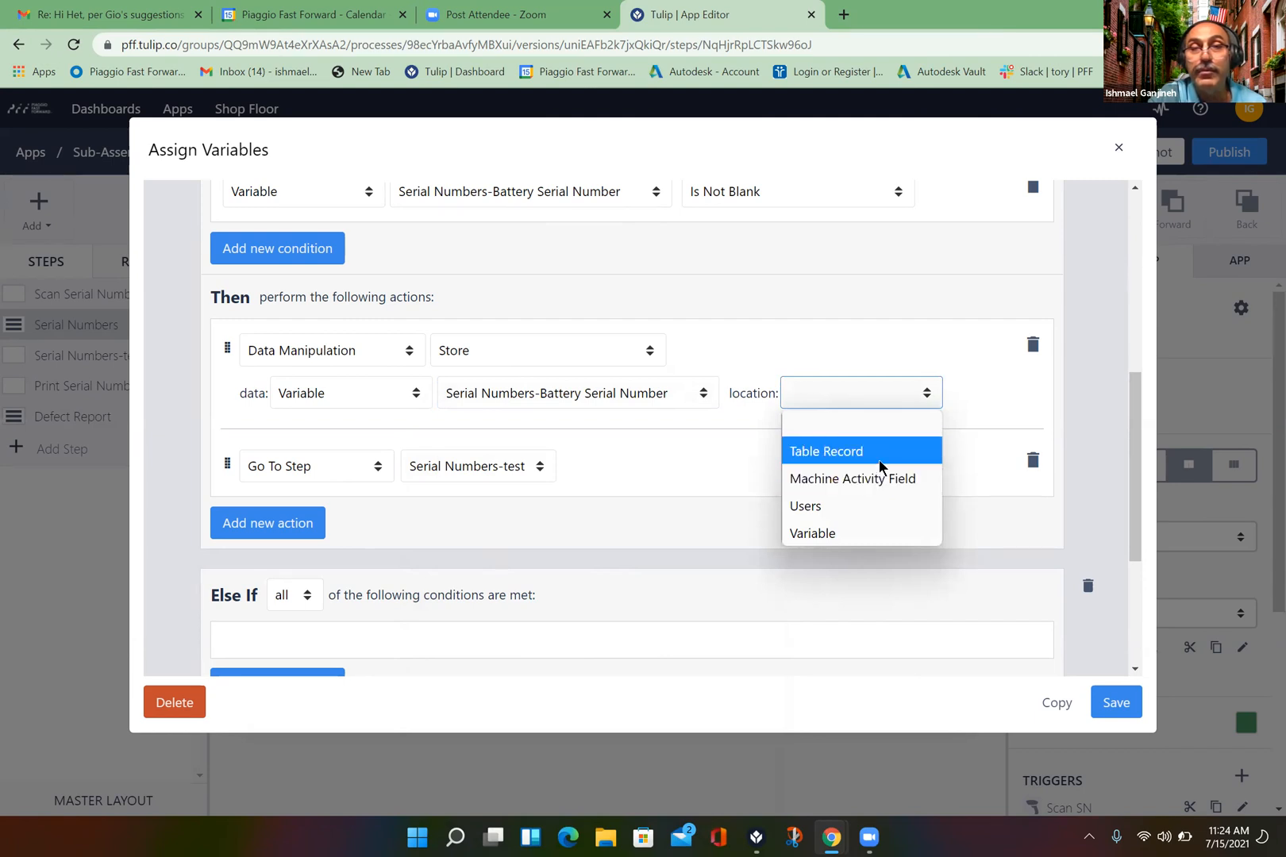
- Point the Store action at the gitamini Mfg. data record's Battery field and save the trigger
left_click(878, 459)
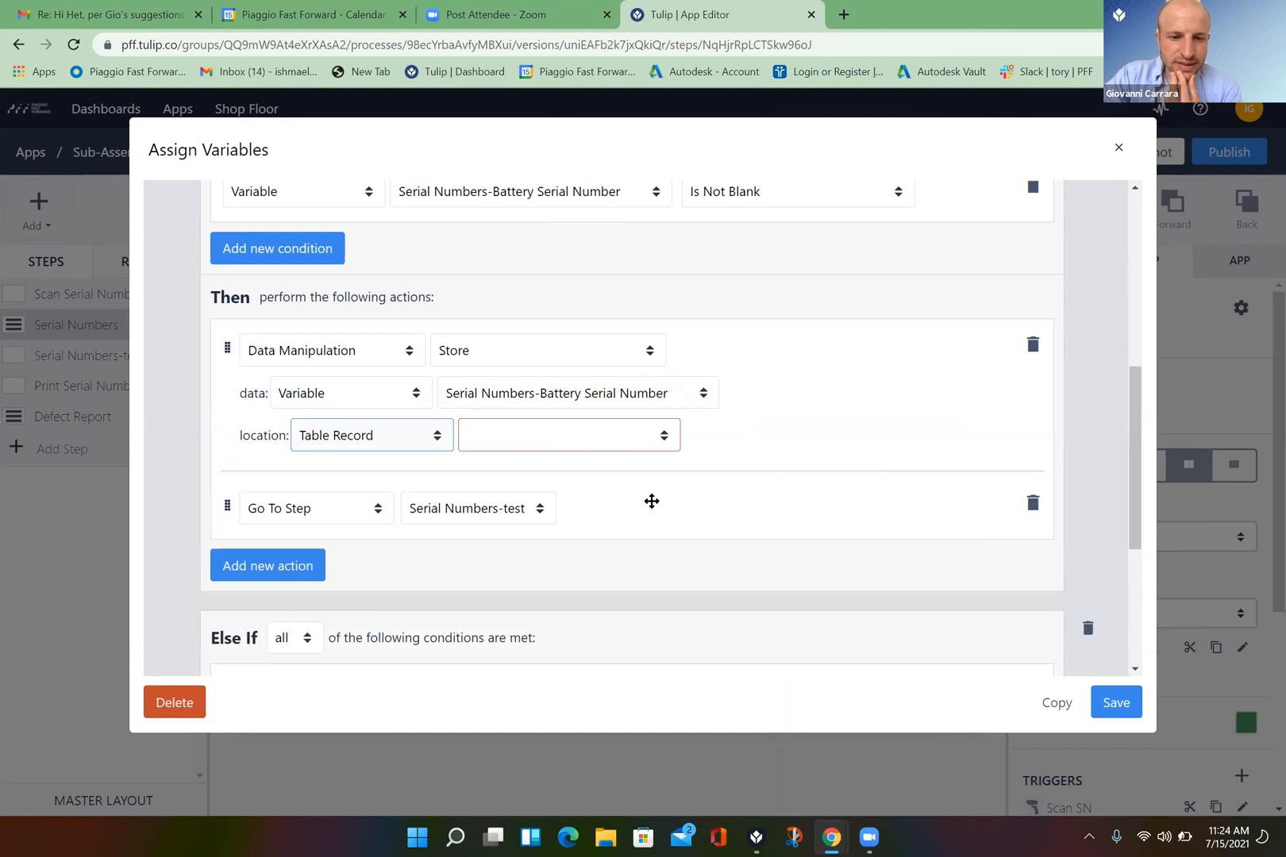
left_click(666, 448)
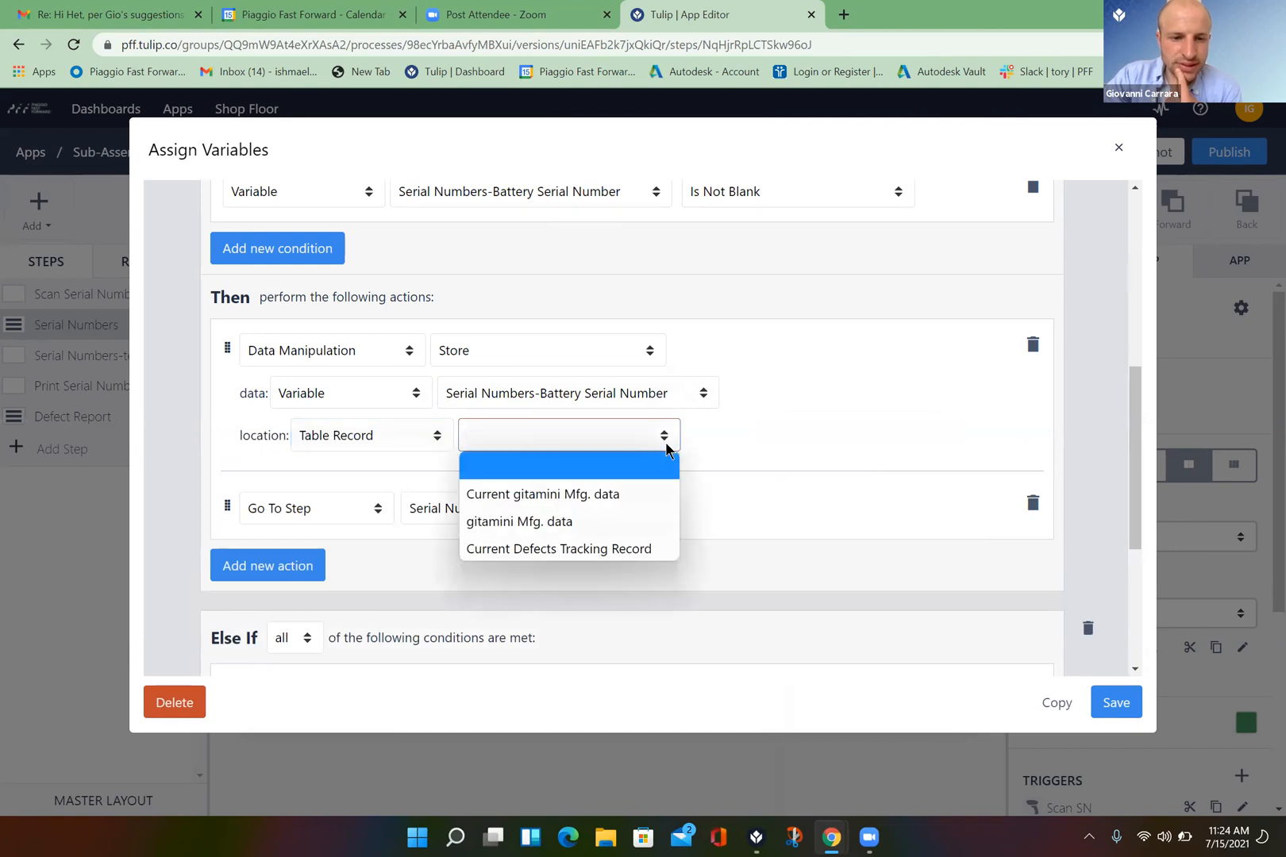
left_click(595, 521)
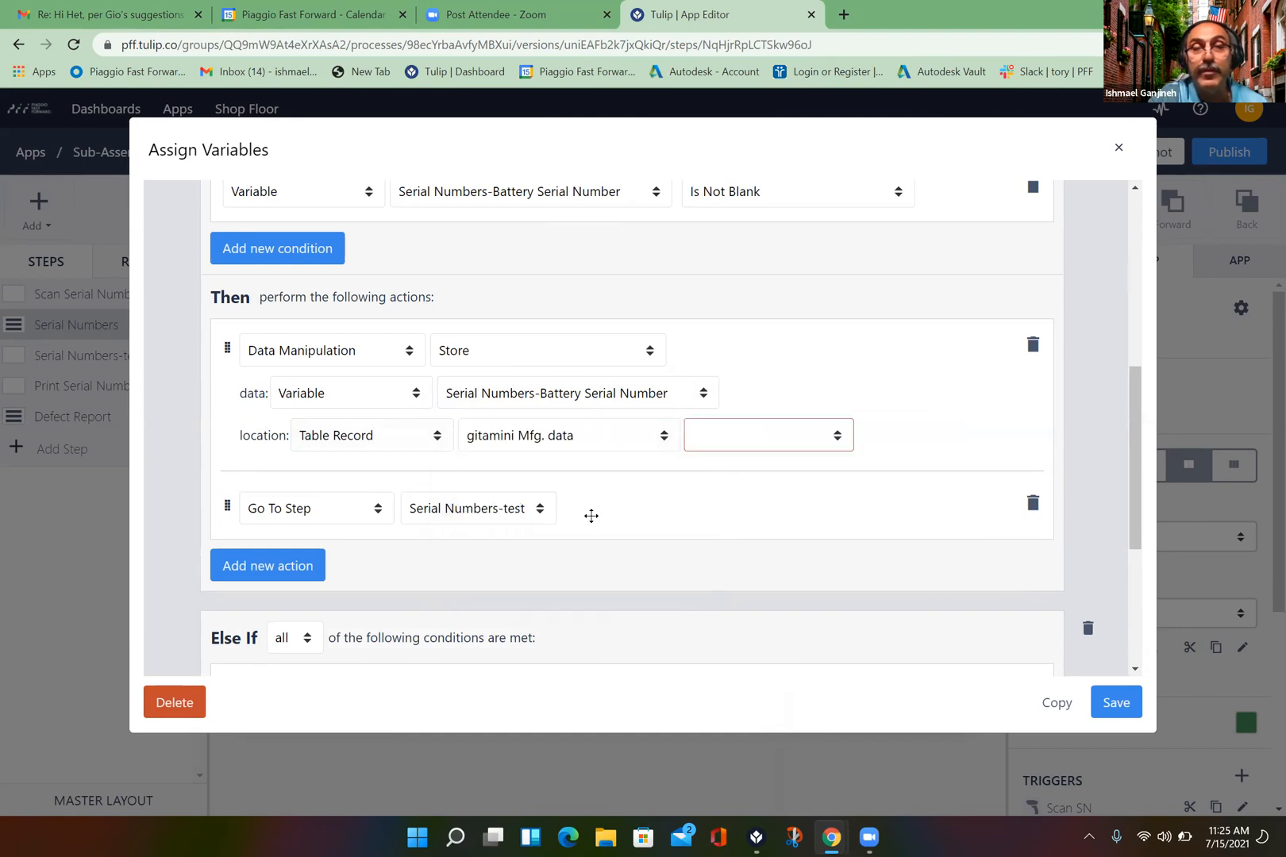
left_click(837, 437)
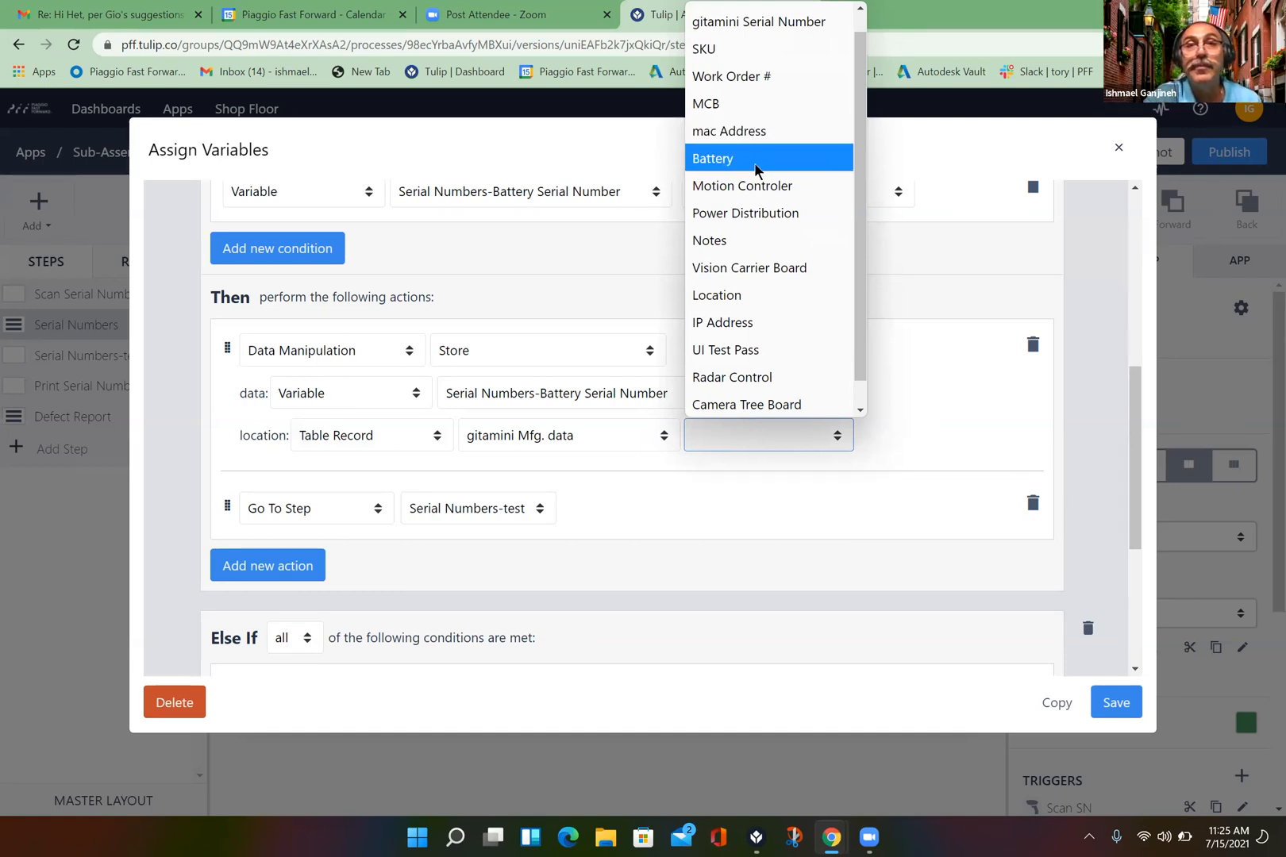
left_click(754, 163)
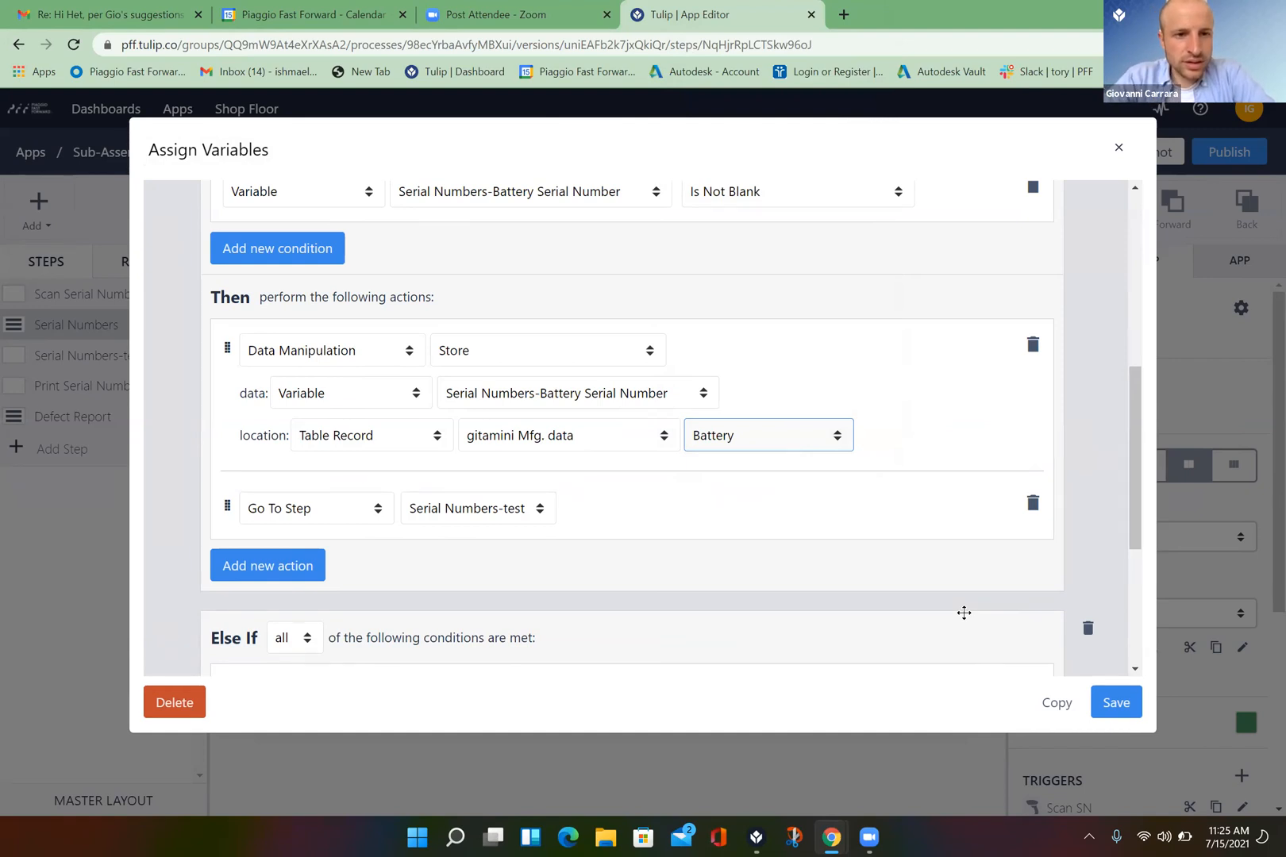
left_click(1116, 704)
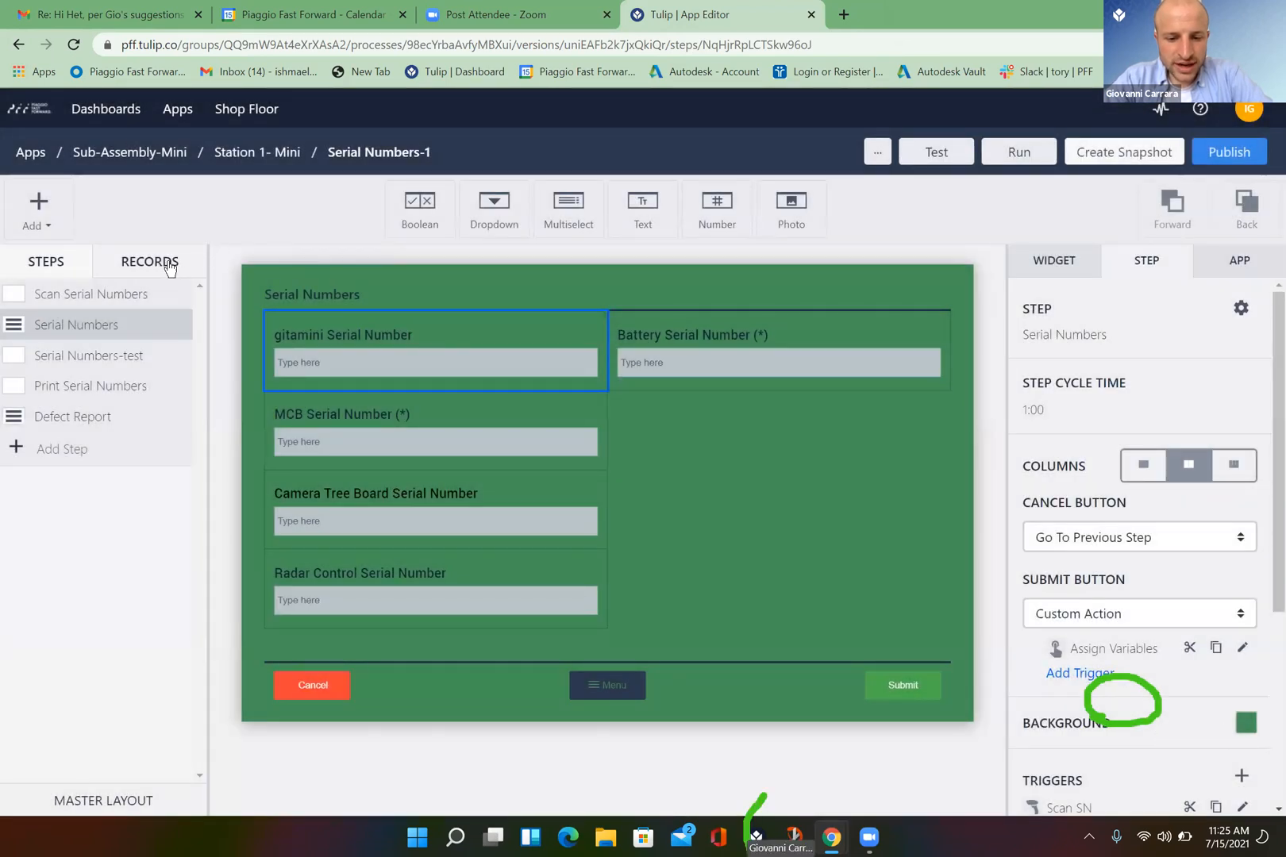
- Review the app's tables and record placeholders under Records, then run the app in Tulip Player
left_click(168, 266)
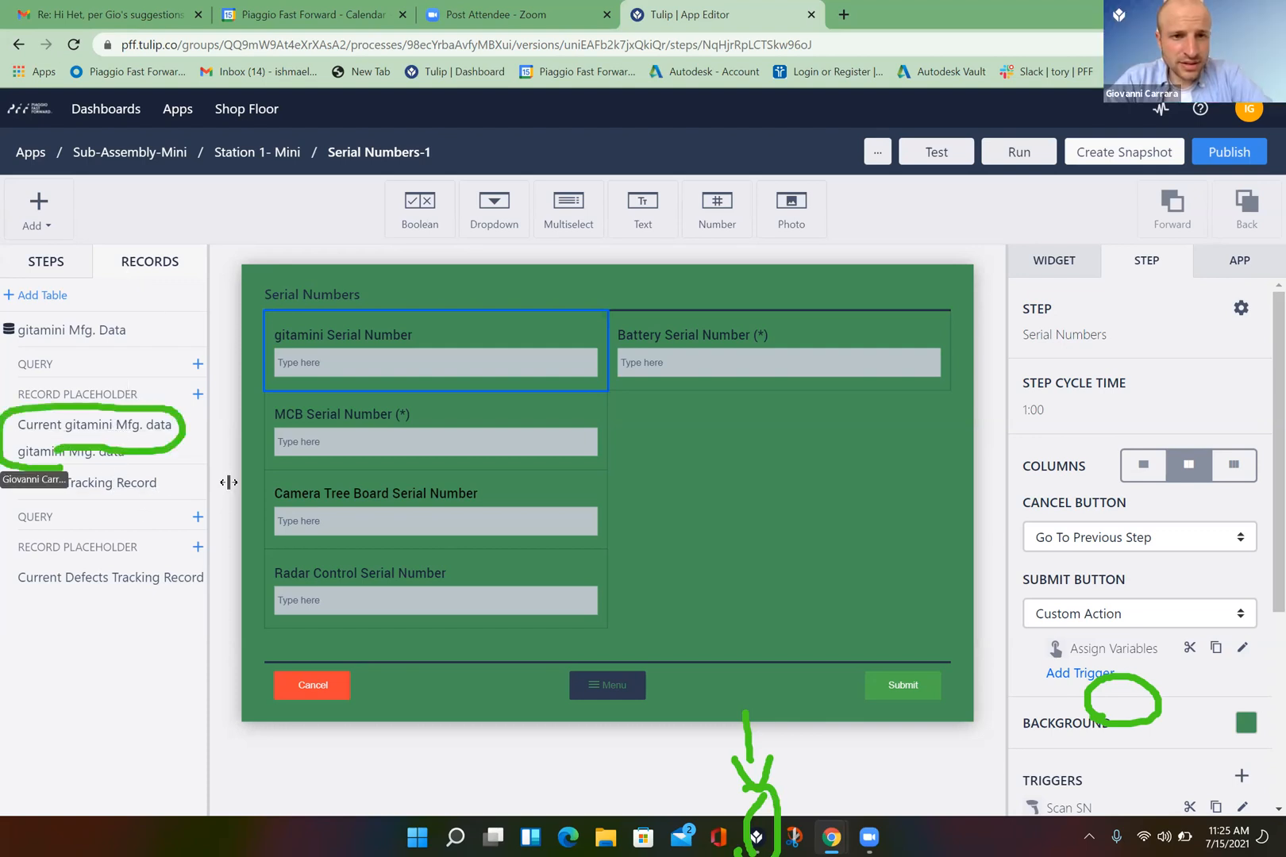
left_click(1020, 153)
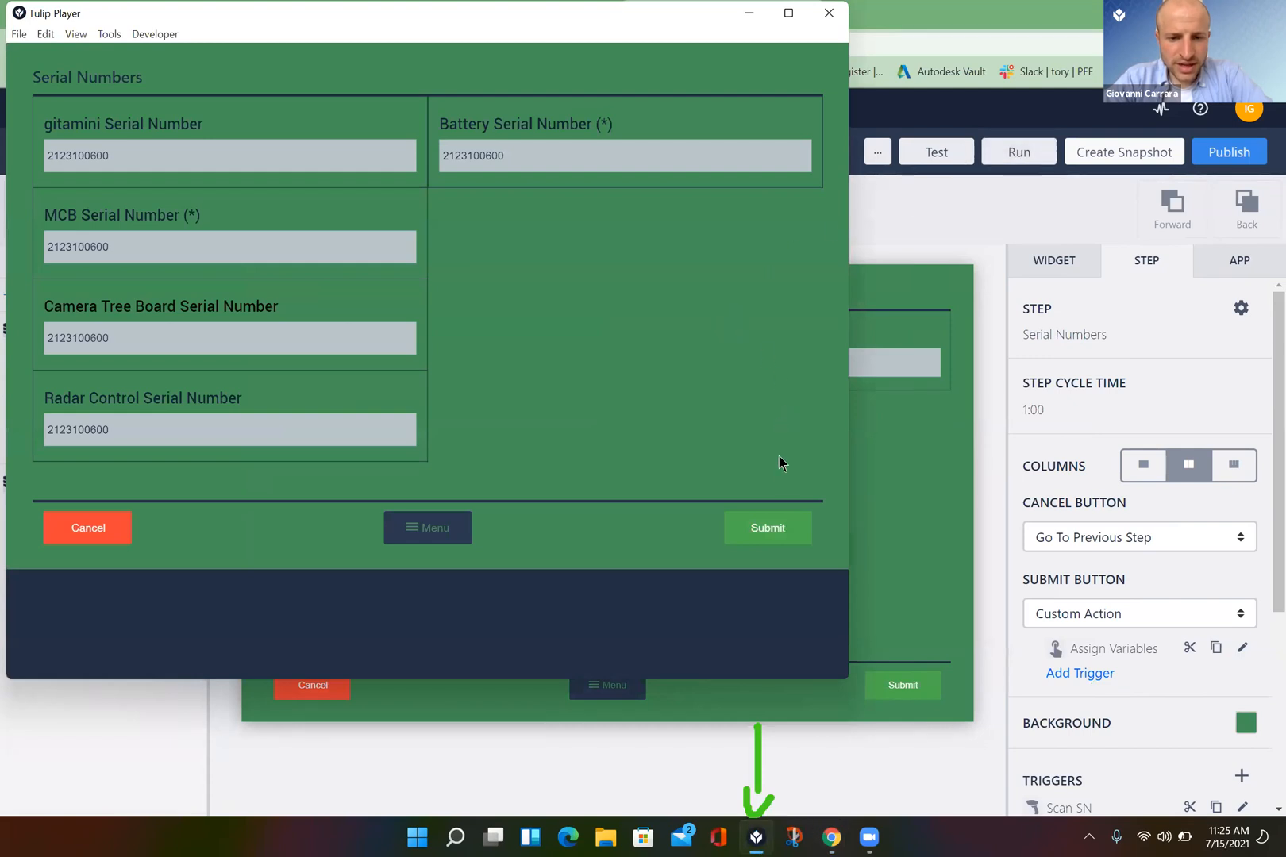
left_click(766, 529)
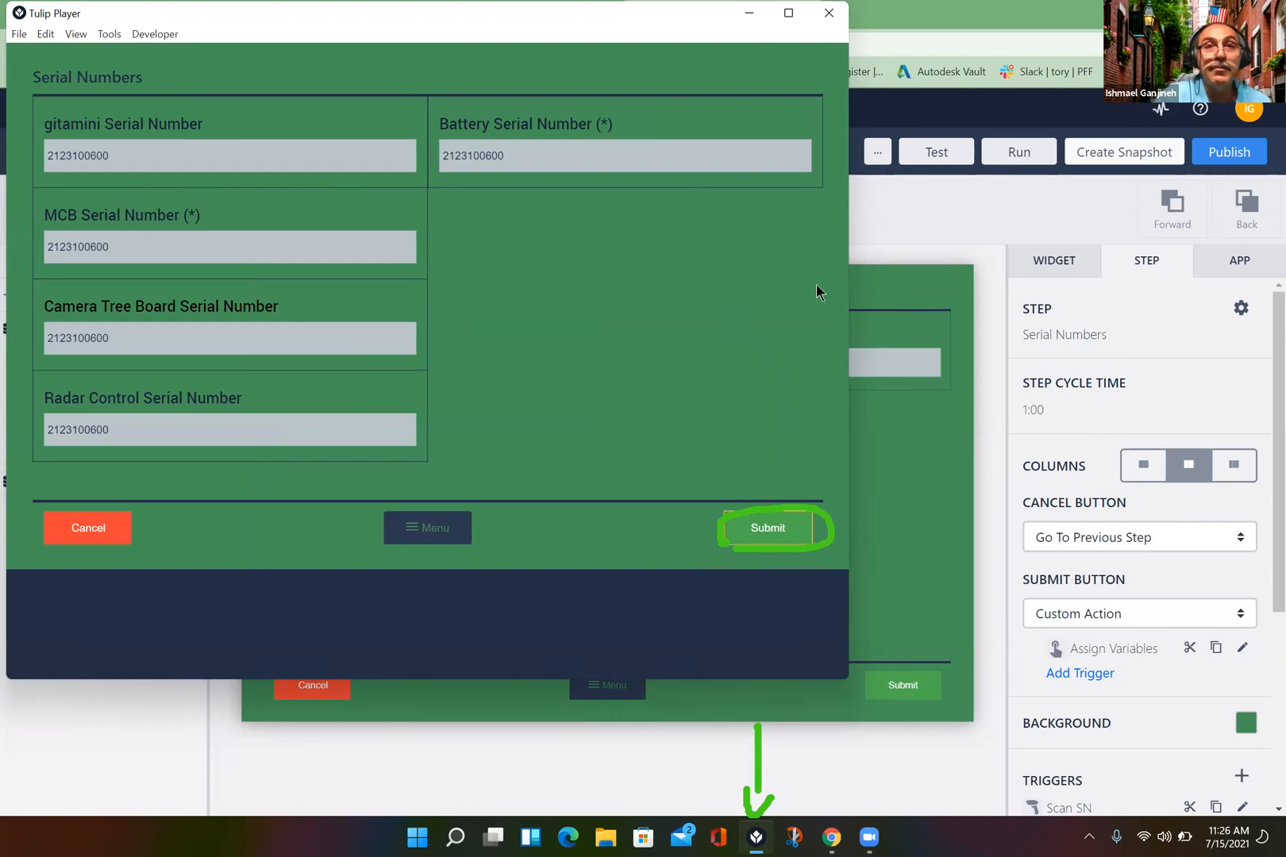
left_click(512, 156)
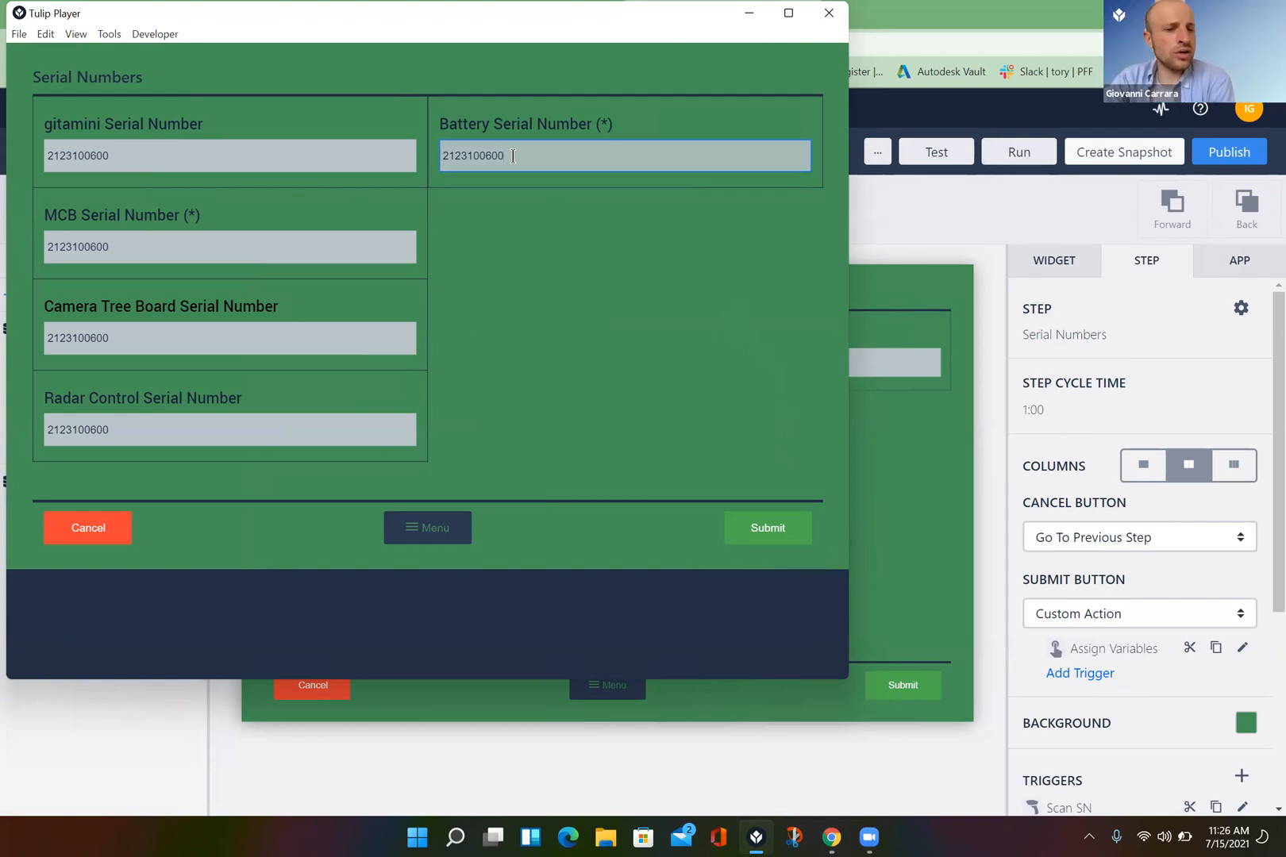
left_click(780, 533)
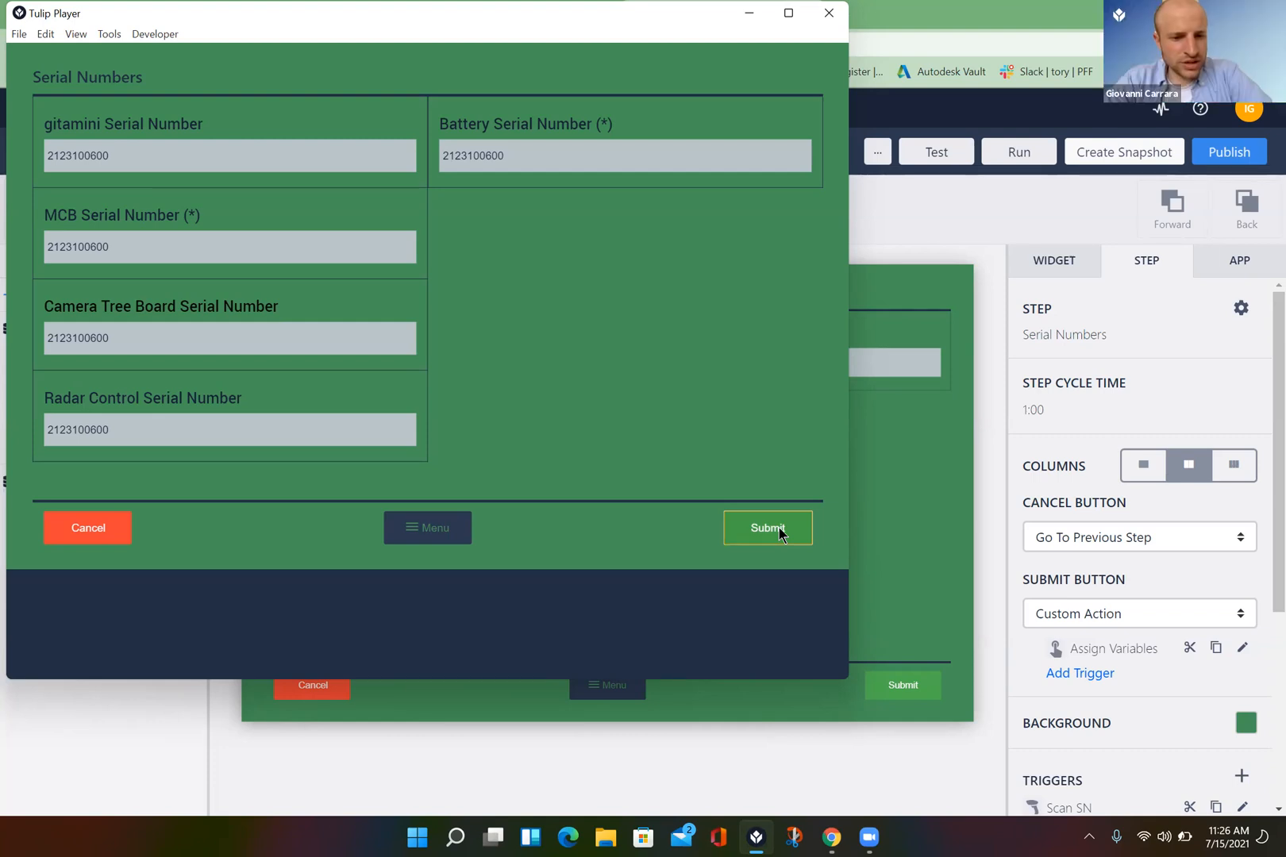
- Restart the app in Tulip Player and advance to the serial numbers entry form
left_click(423, 526)
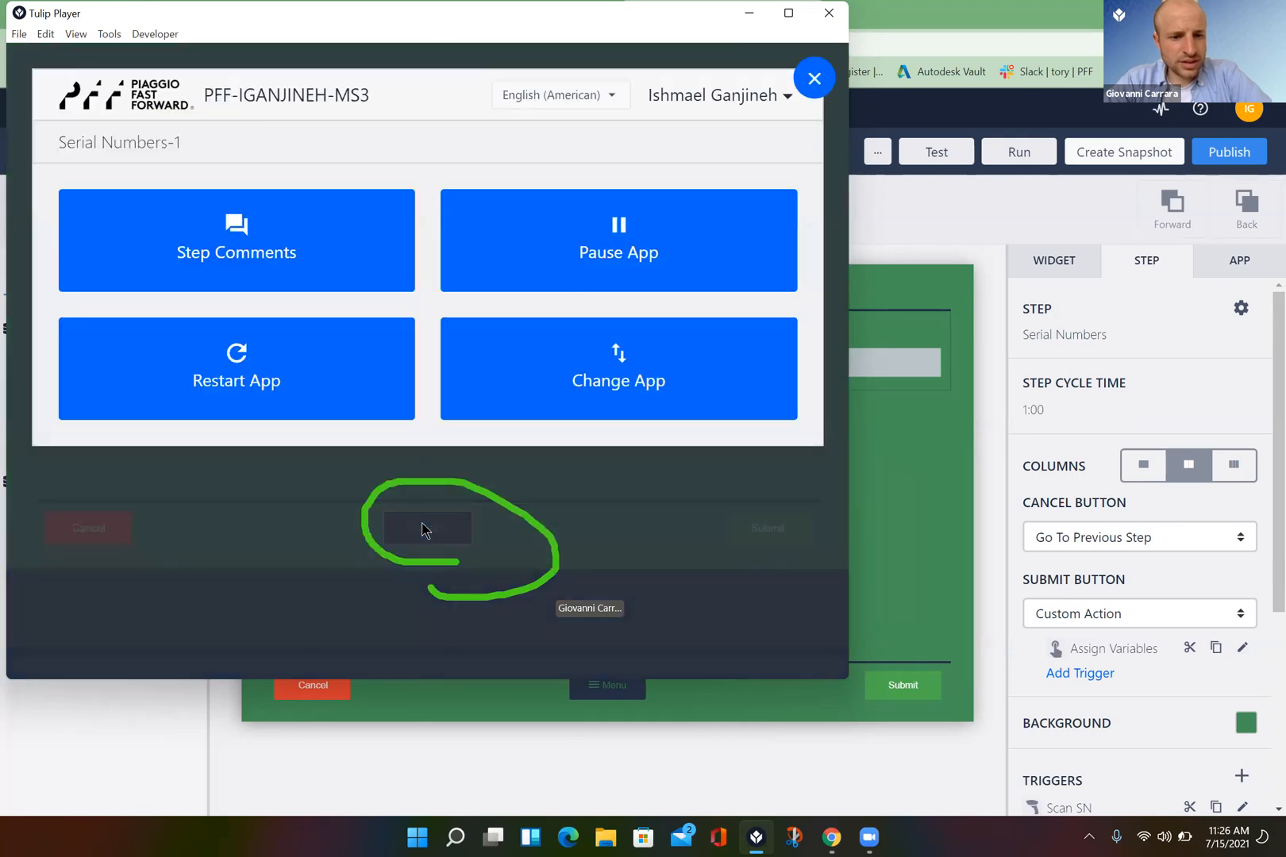
left_click(348, 406)
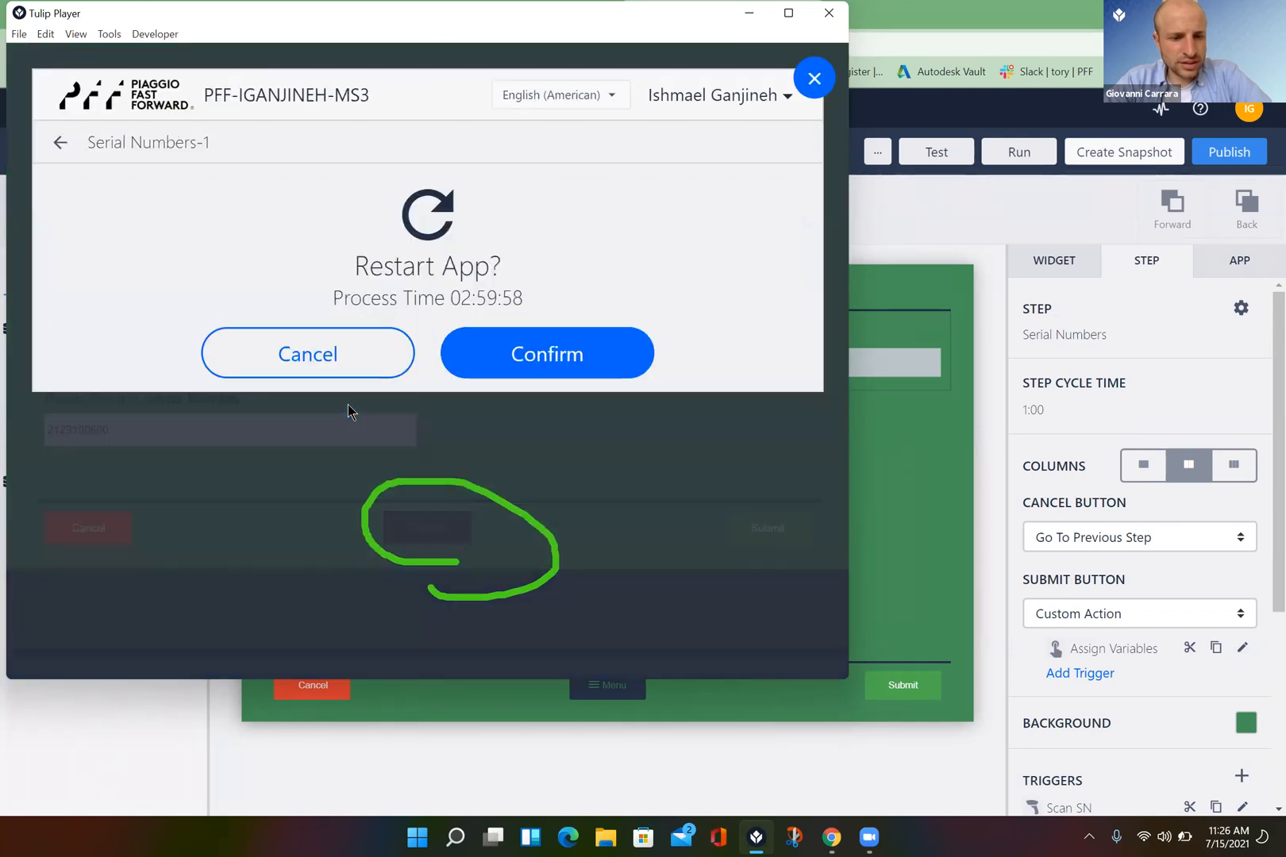
left_click(582, 352)
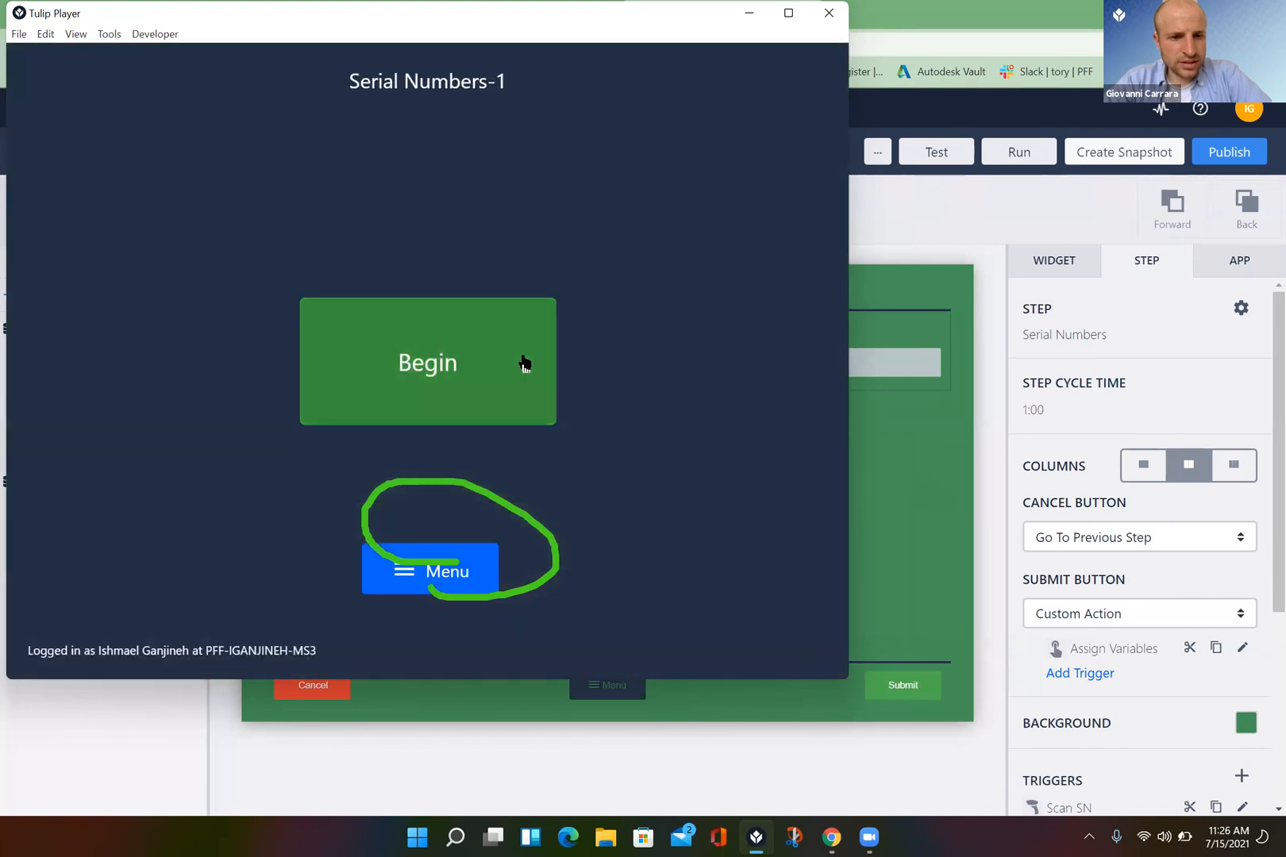
left_click(523, 363)
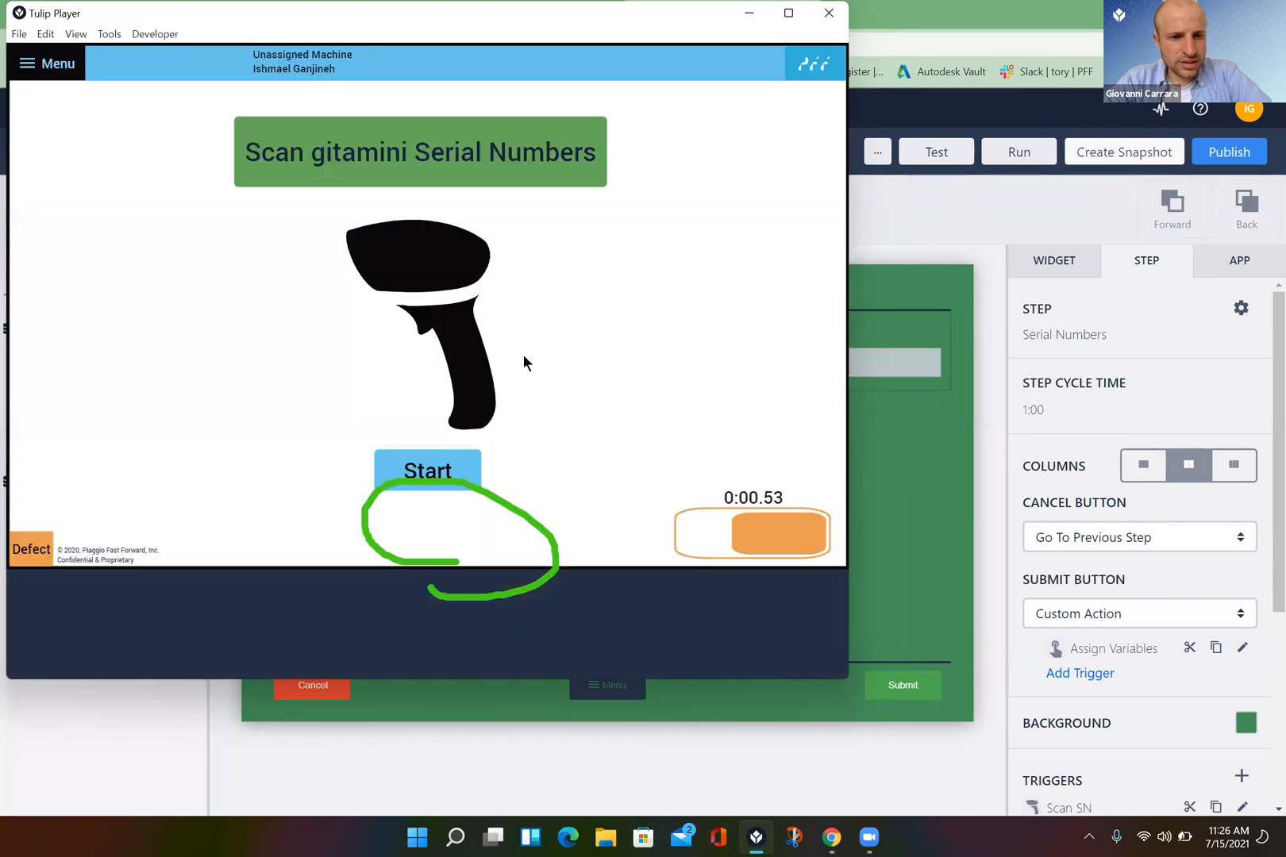
left_click(449, 471)
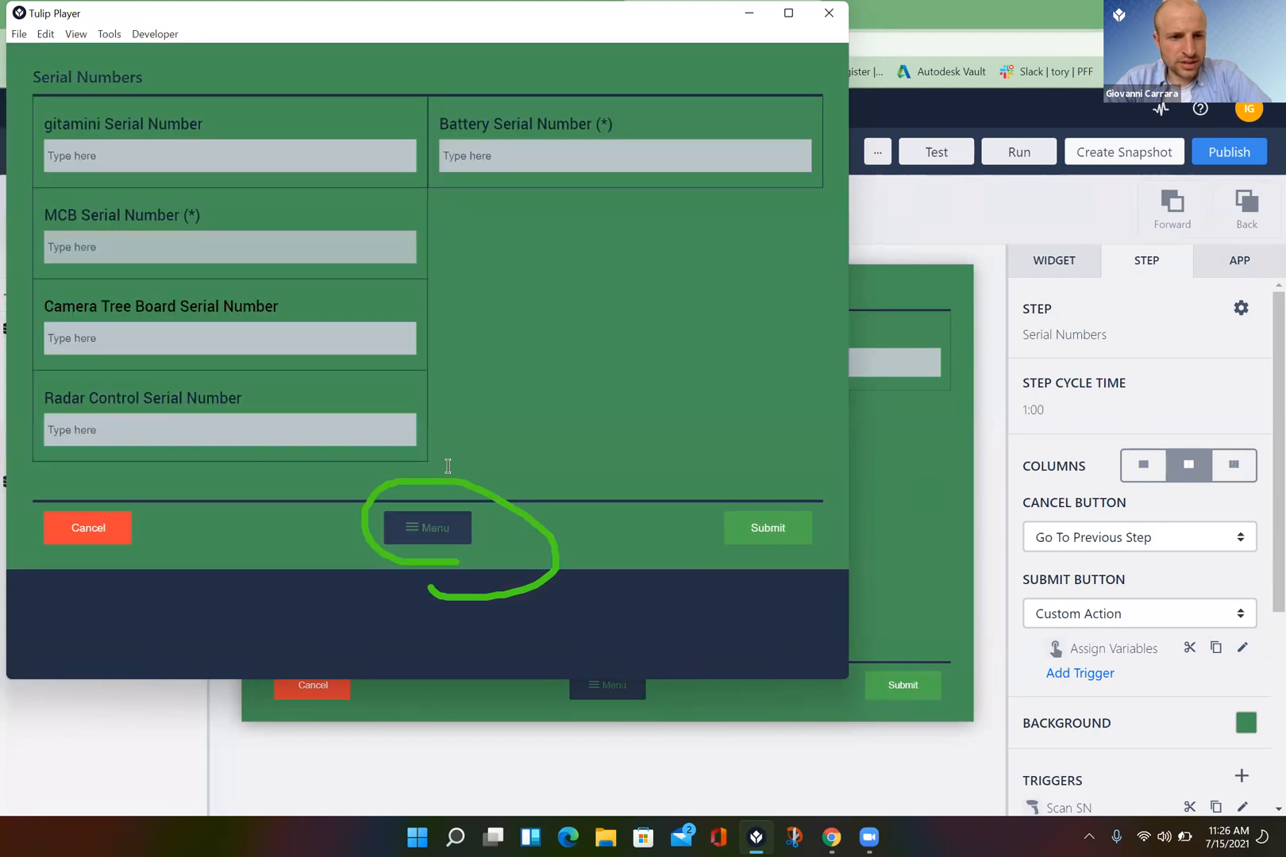
left_click(336, 156)
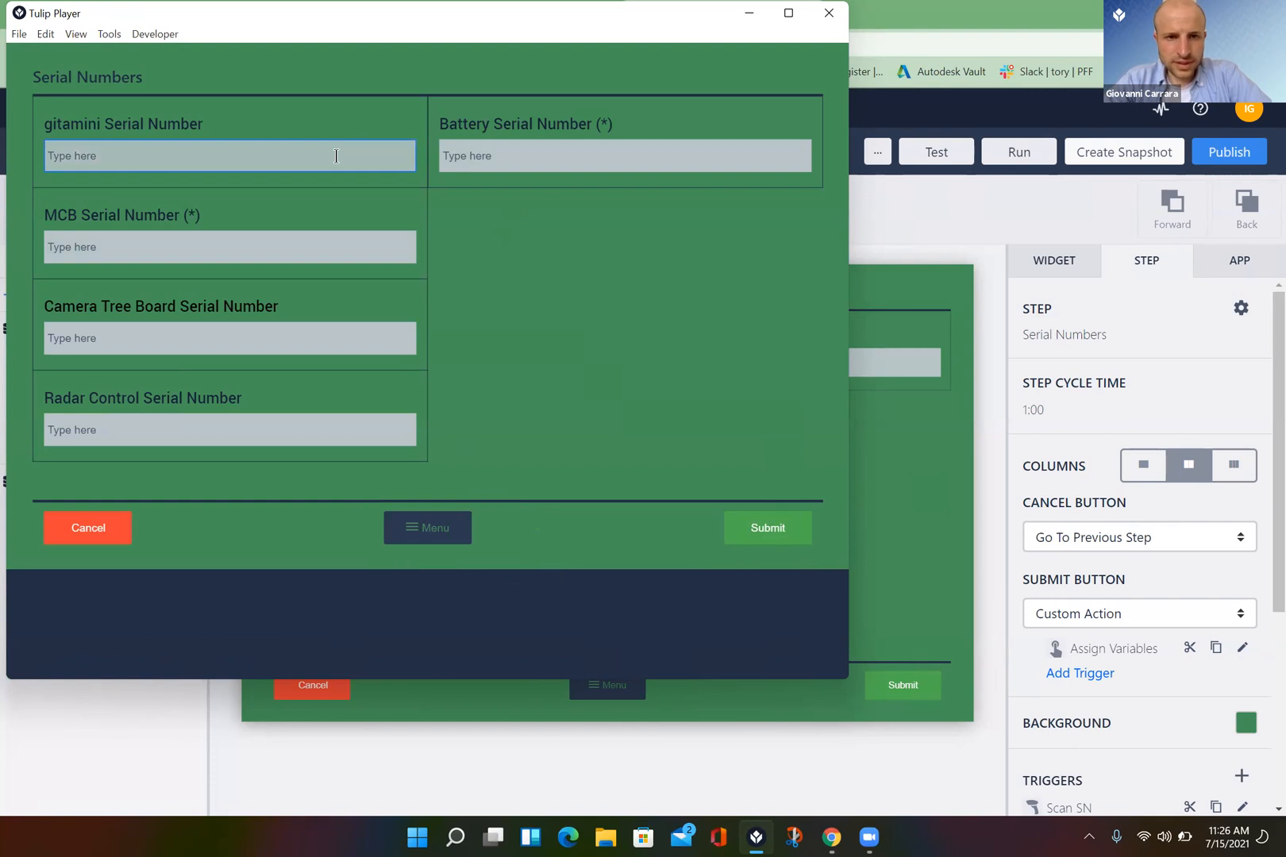
type("2123100600")
key("Return")
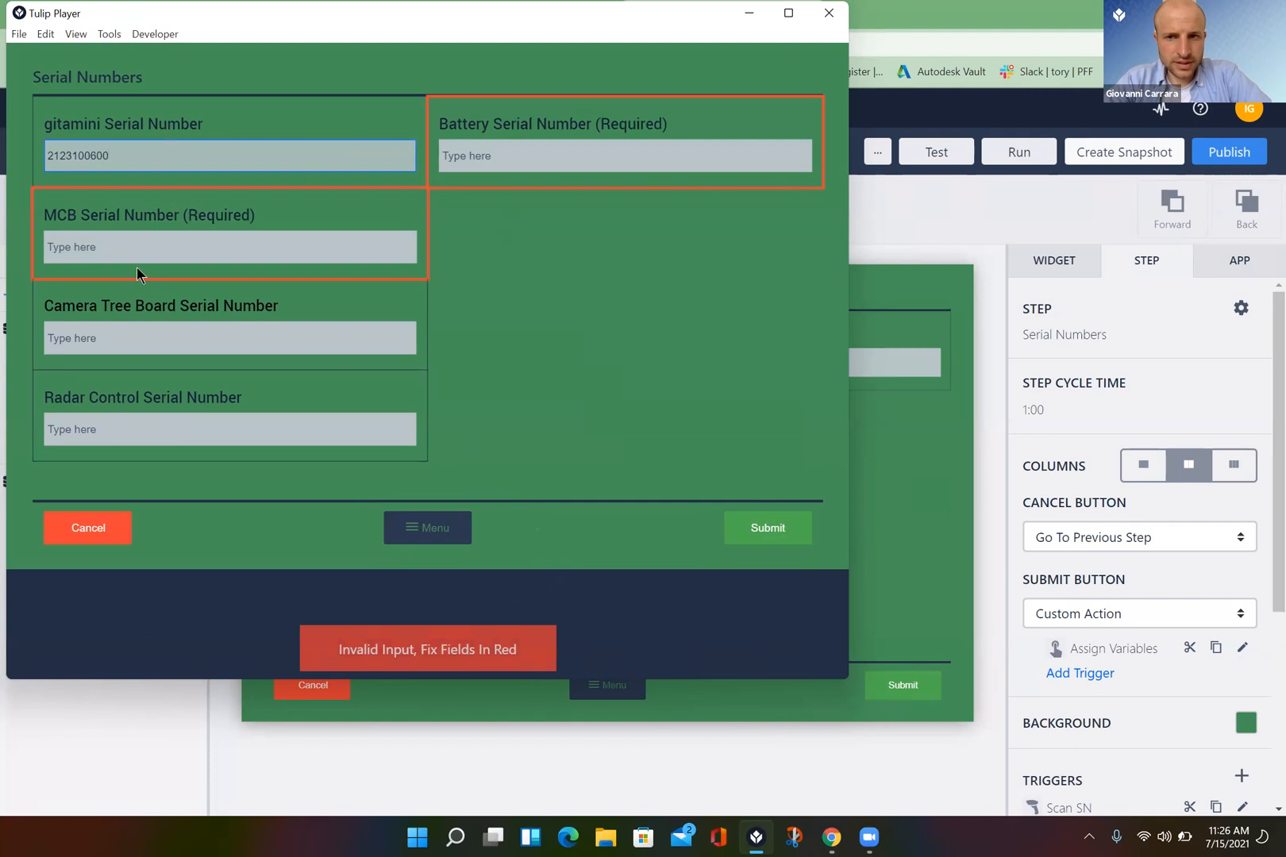
left_click(139, 243)
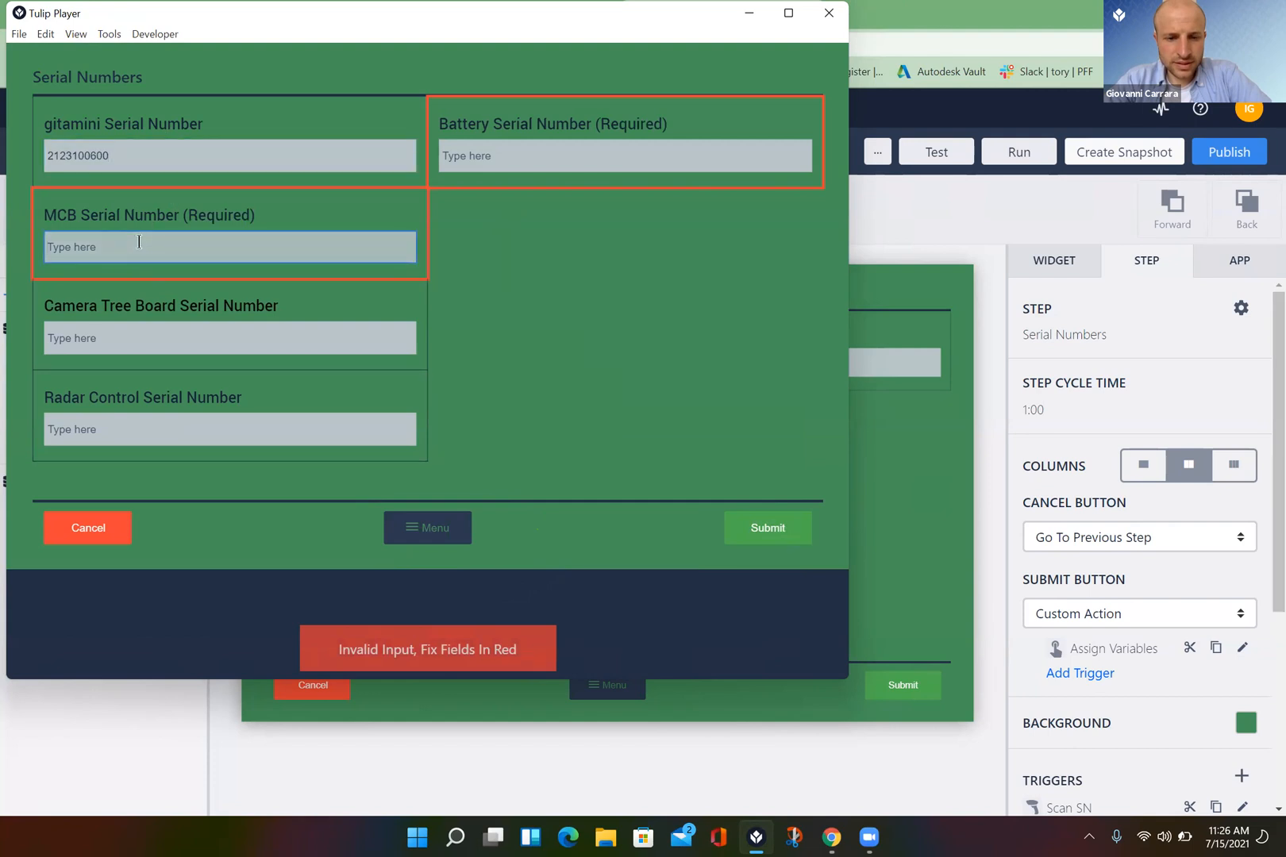
type("2123100600")
key("Return")
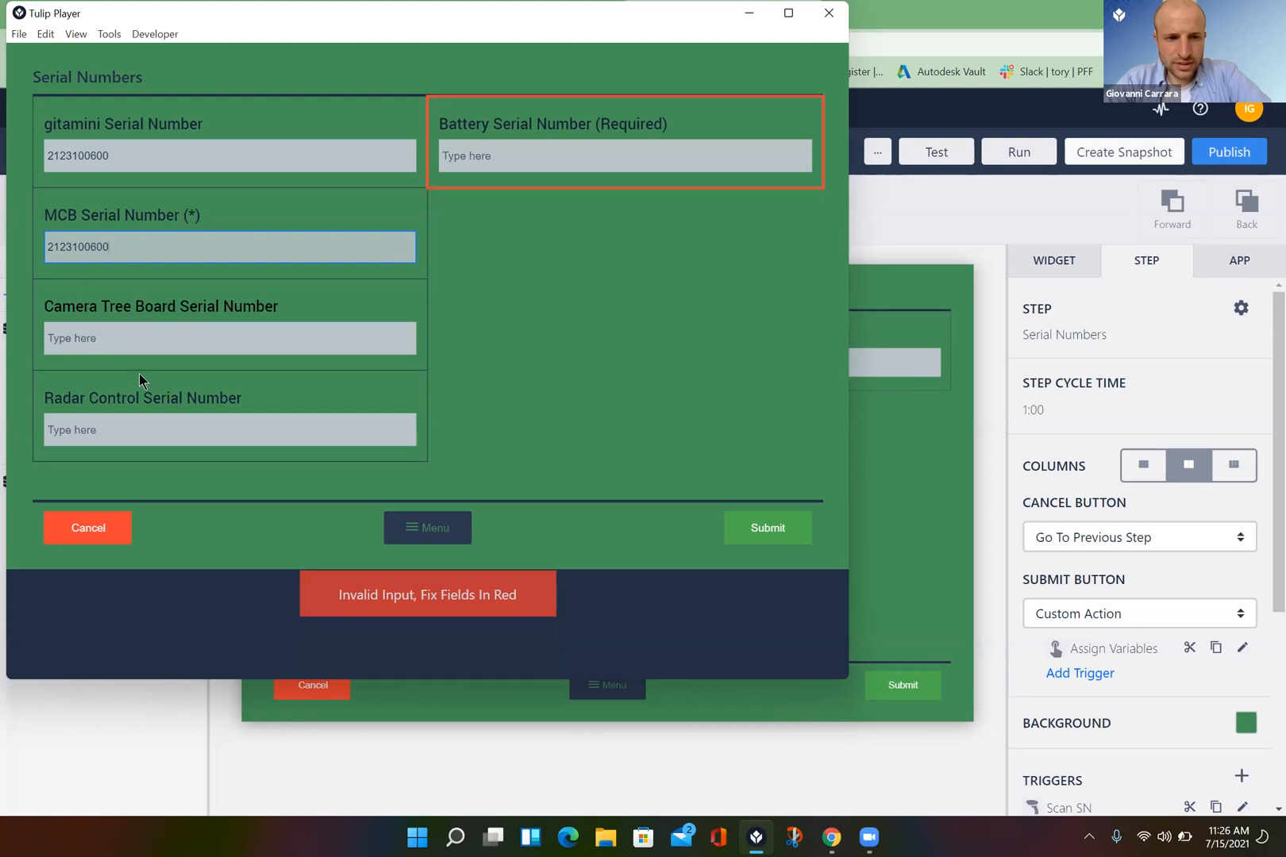
left_click(145, 331)
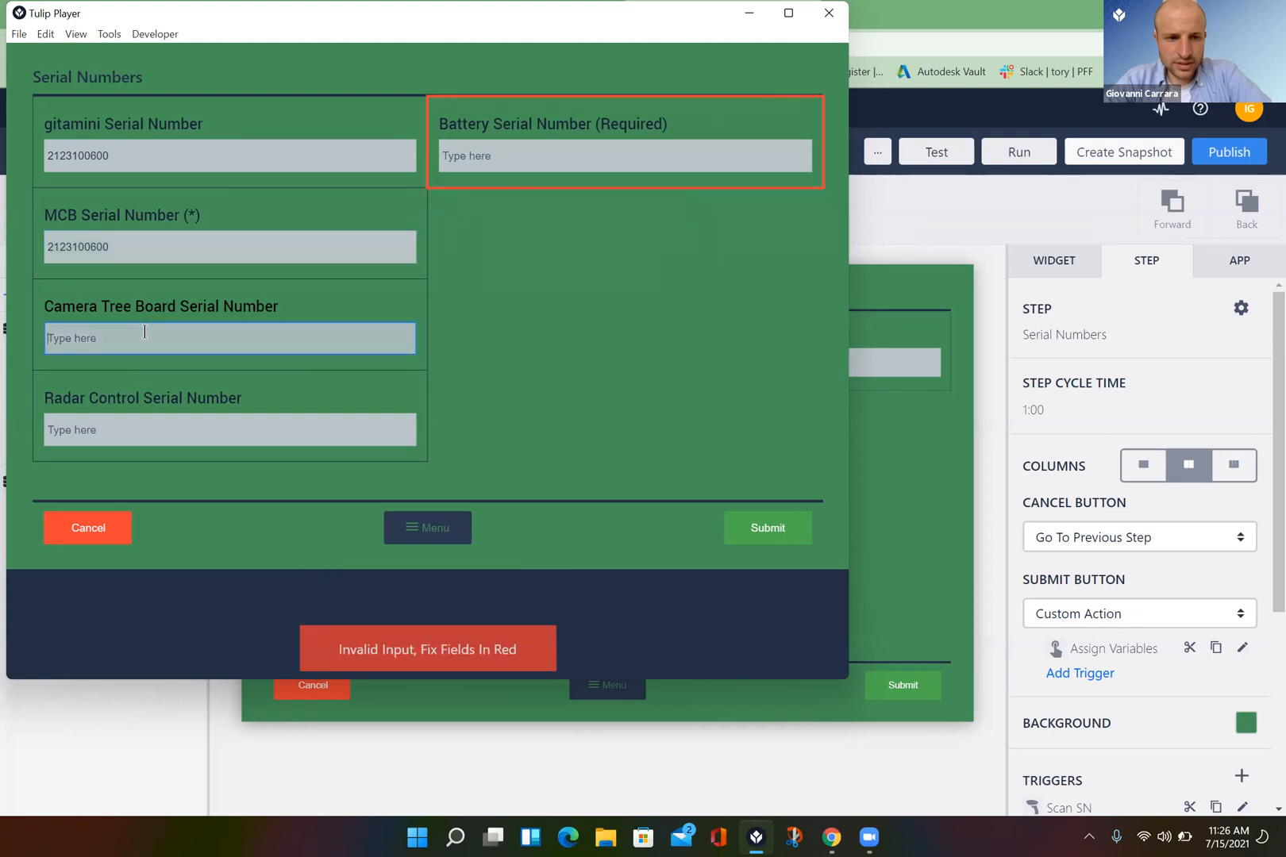
type("2123100600")
key("Return")
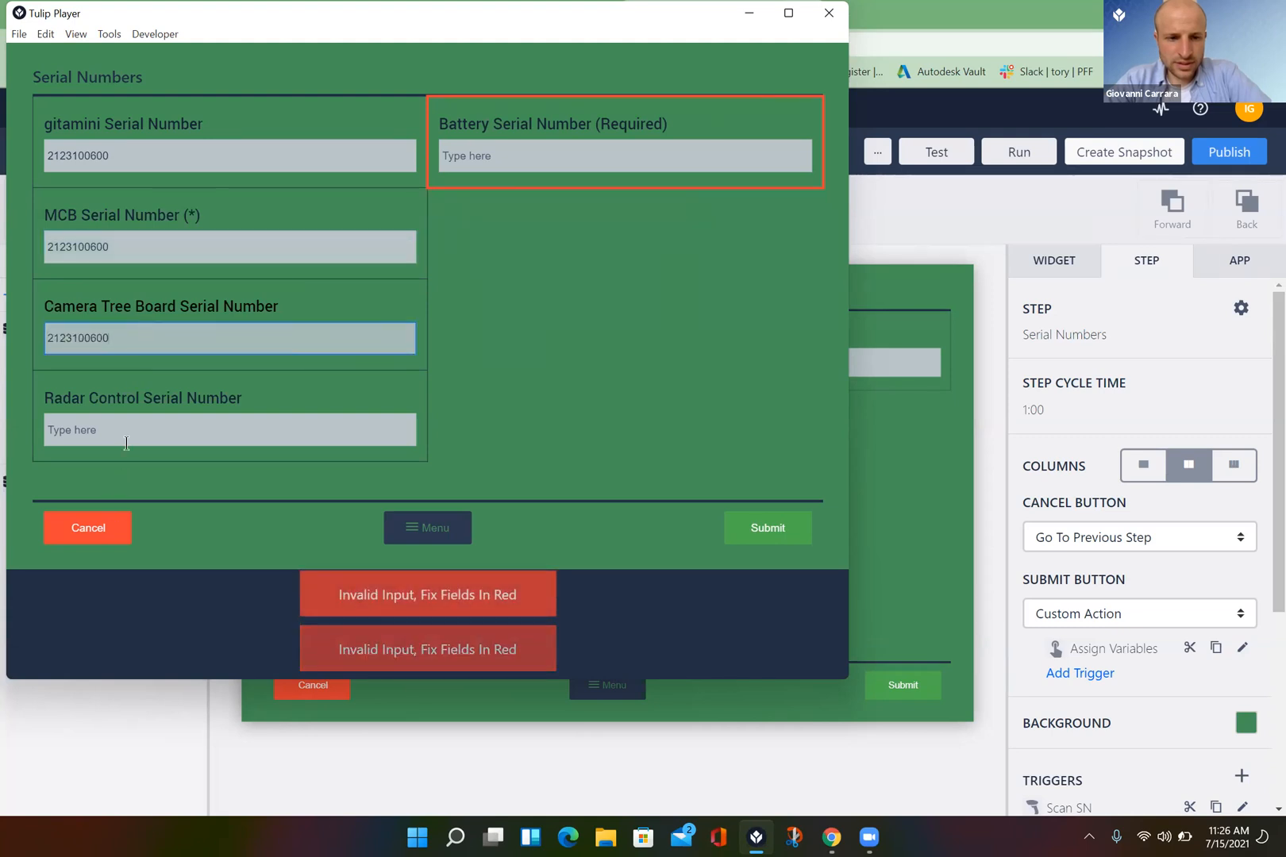
left_click(129, 430)
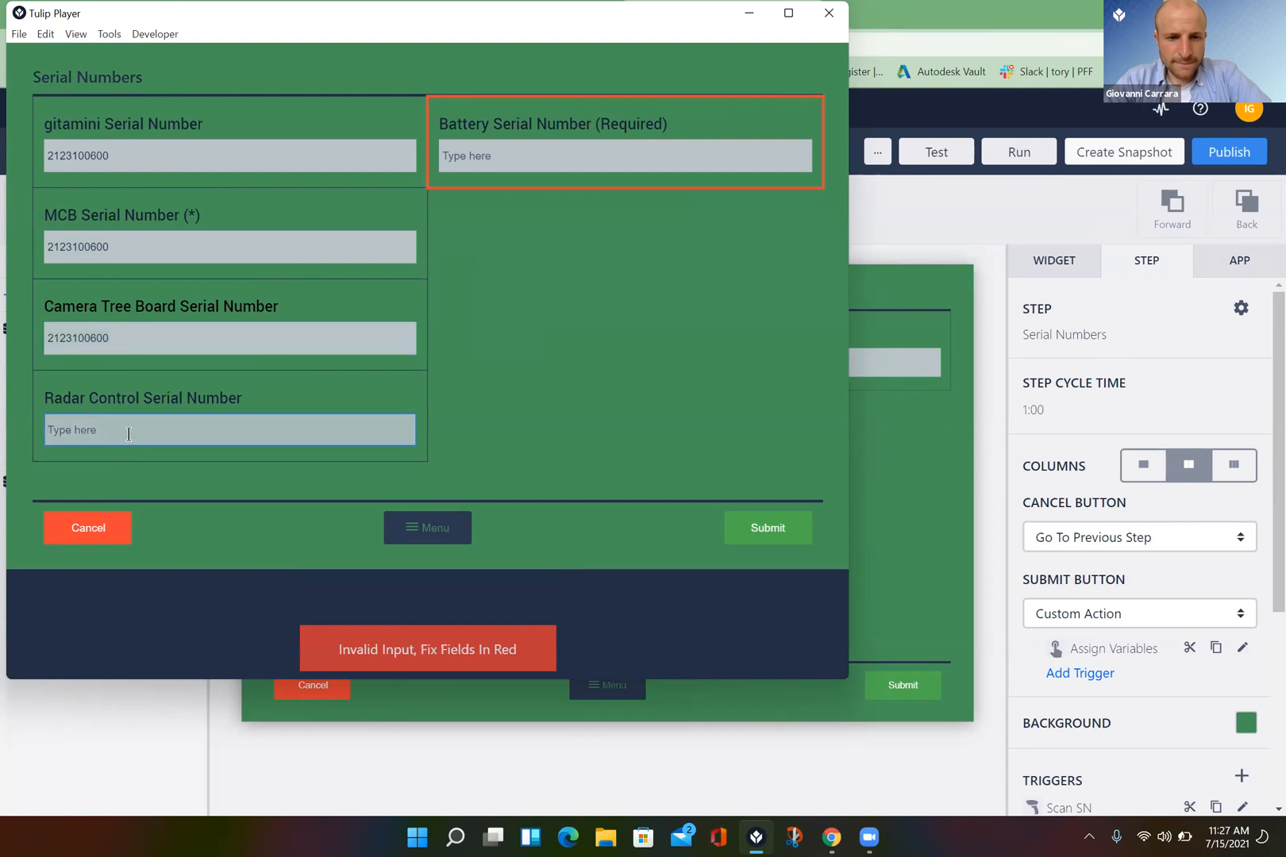
type("2123100600")
key("Return")
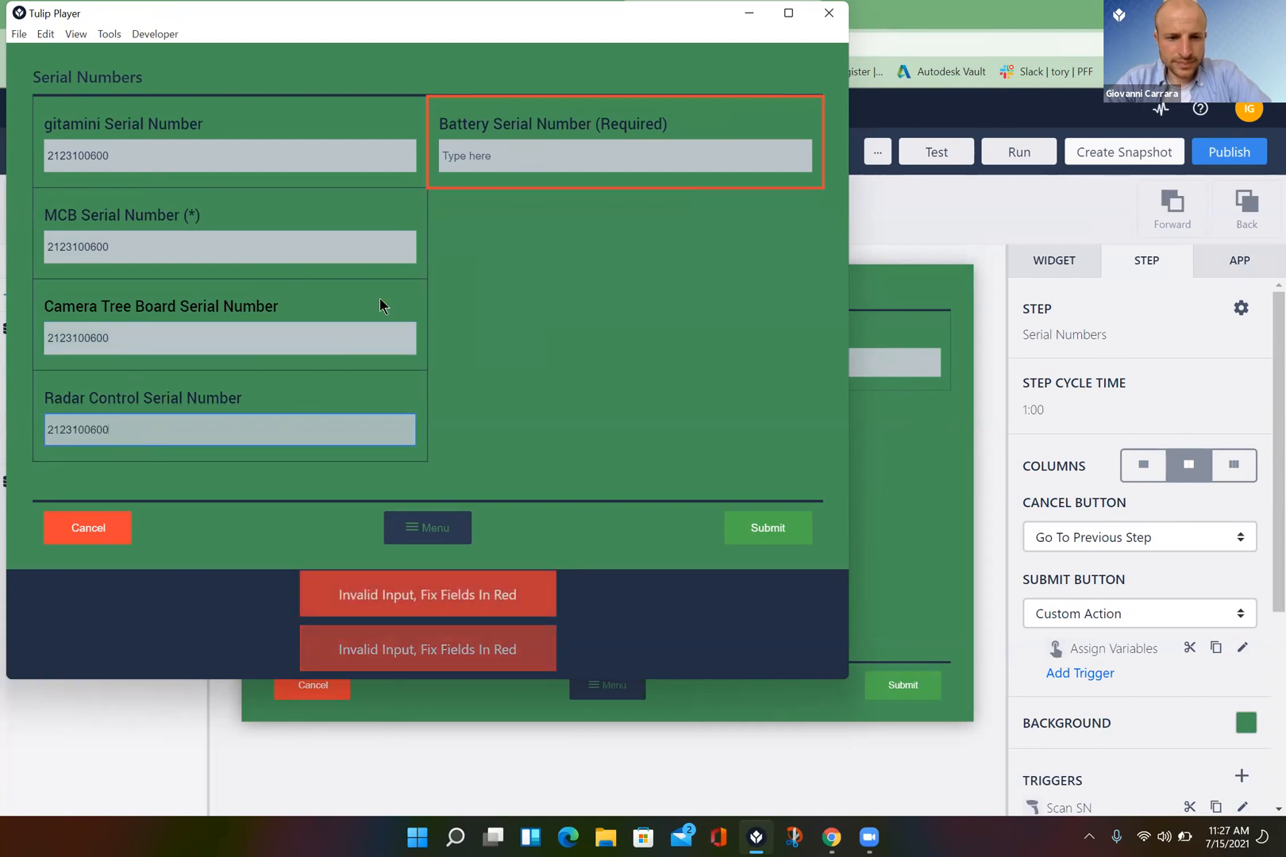
left_click(508, 159)
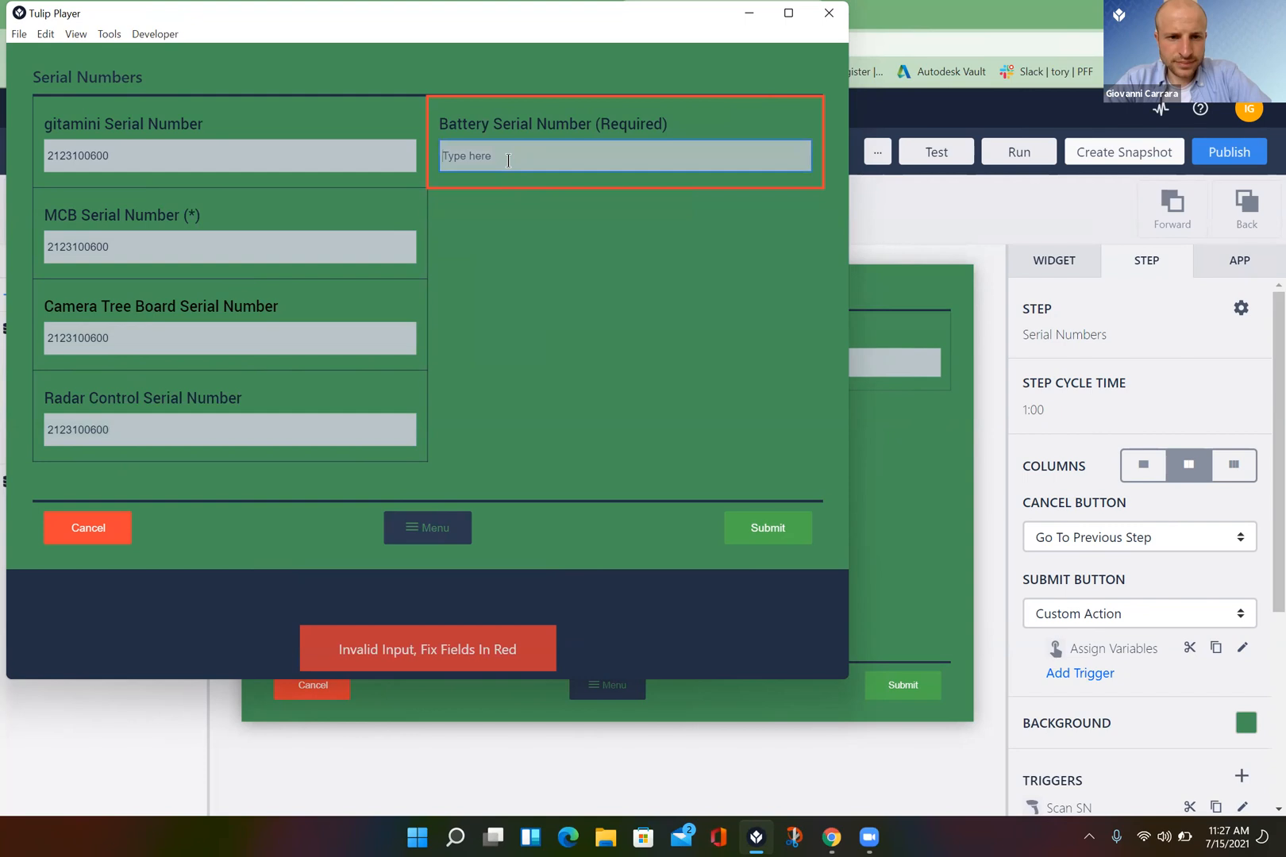
type("2123100600")
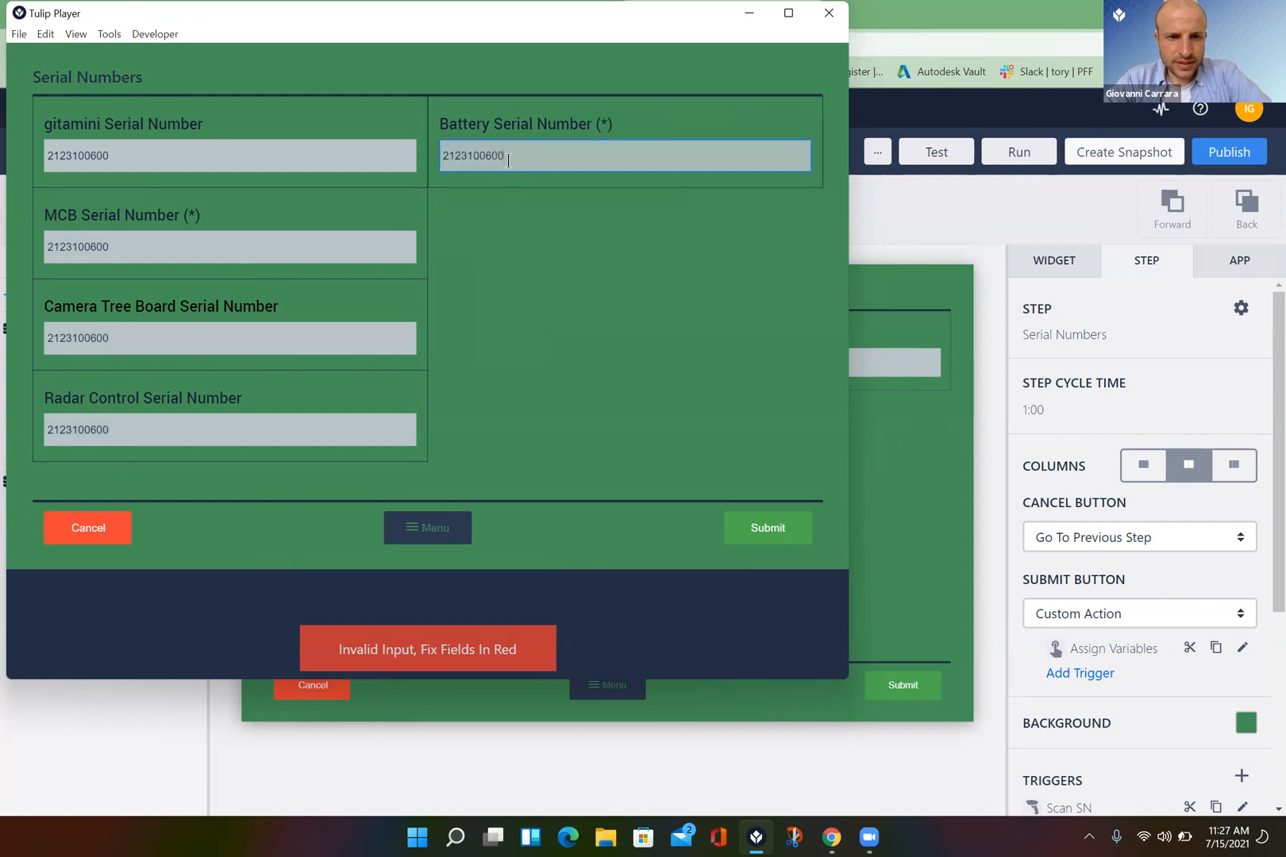
left_click(766, 527)
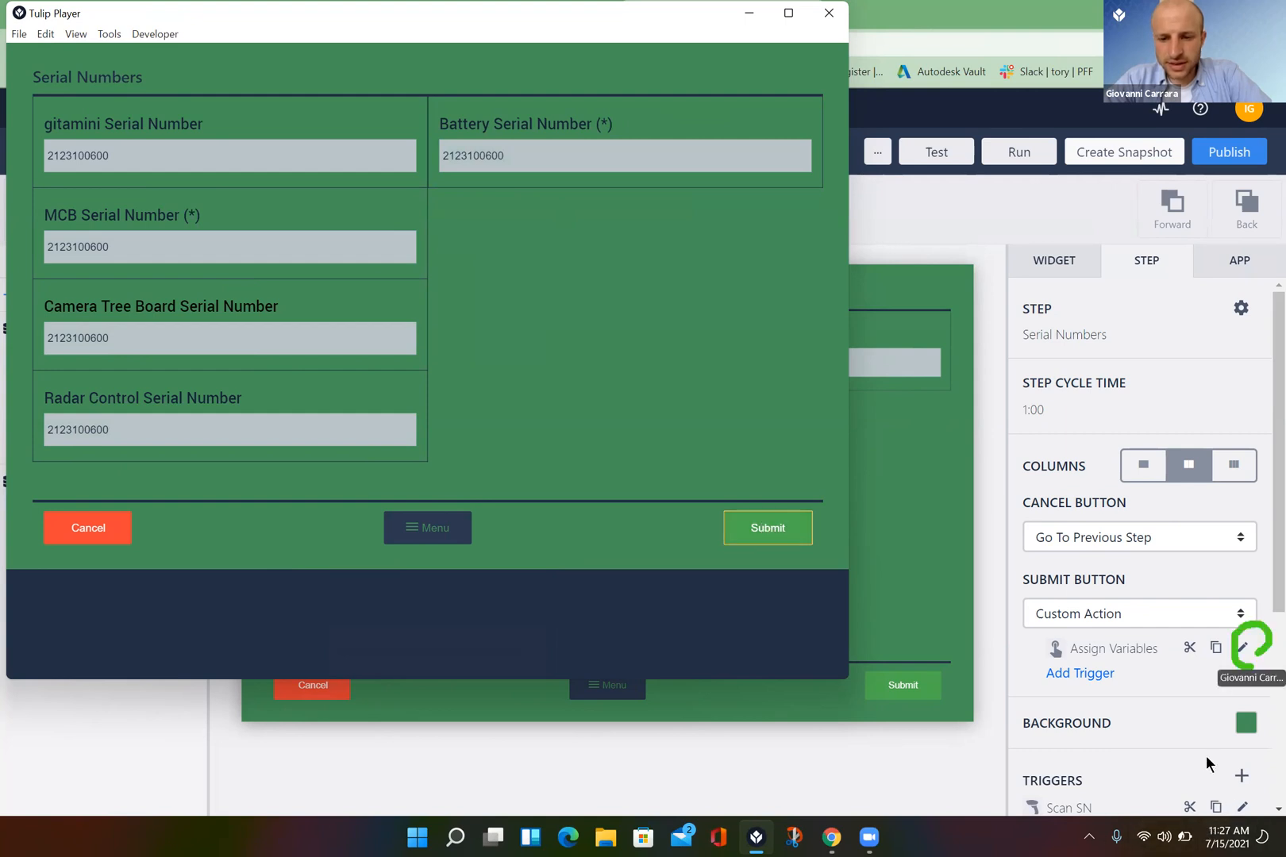
left_click(1243, 650)
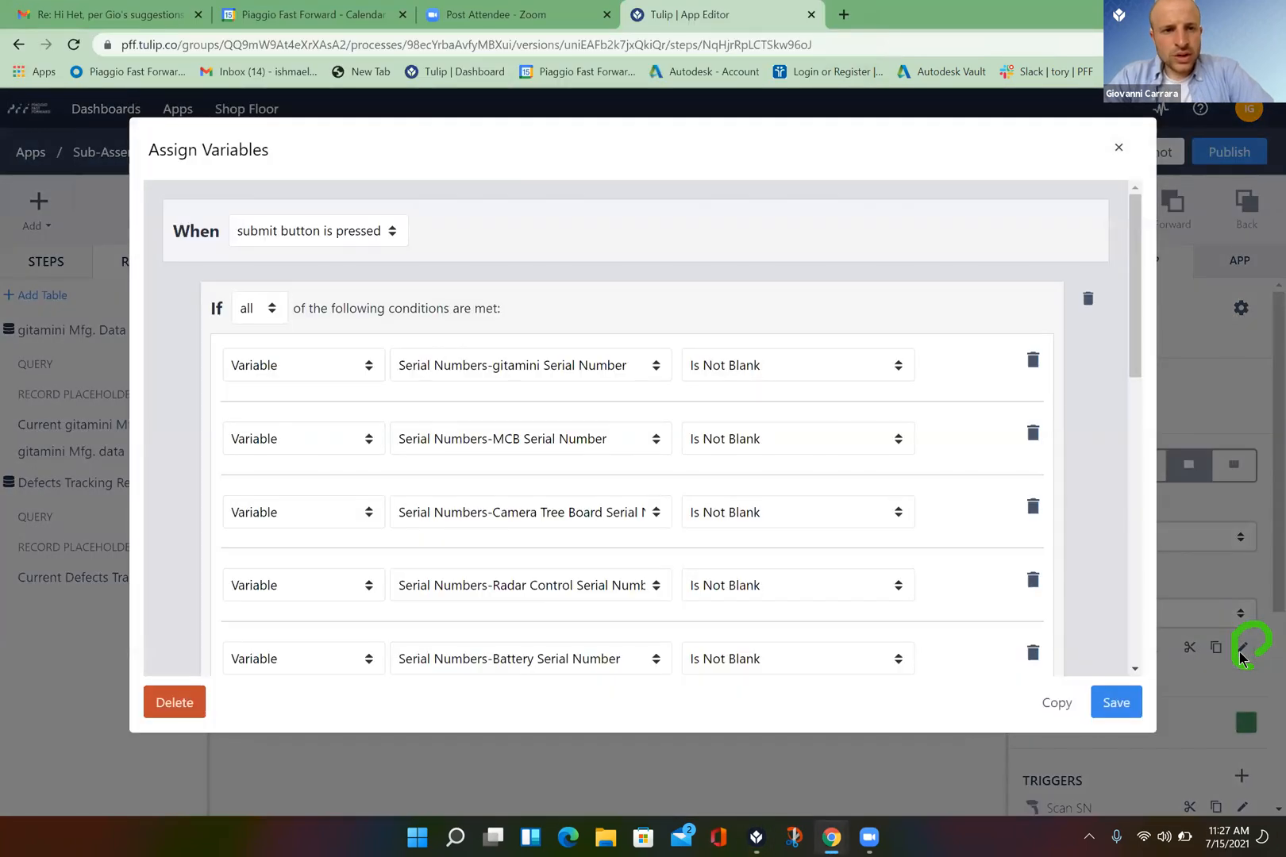
- Add a new Table Records action above the Store action in the Submit trigger
left_click(1136, 671)
scroll(1138, 671, "down", 5)
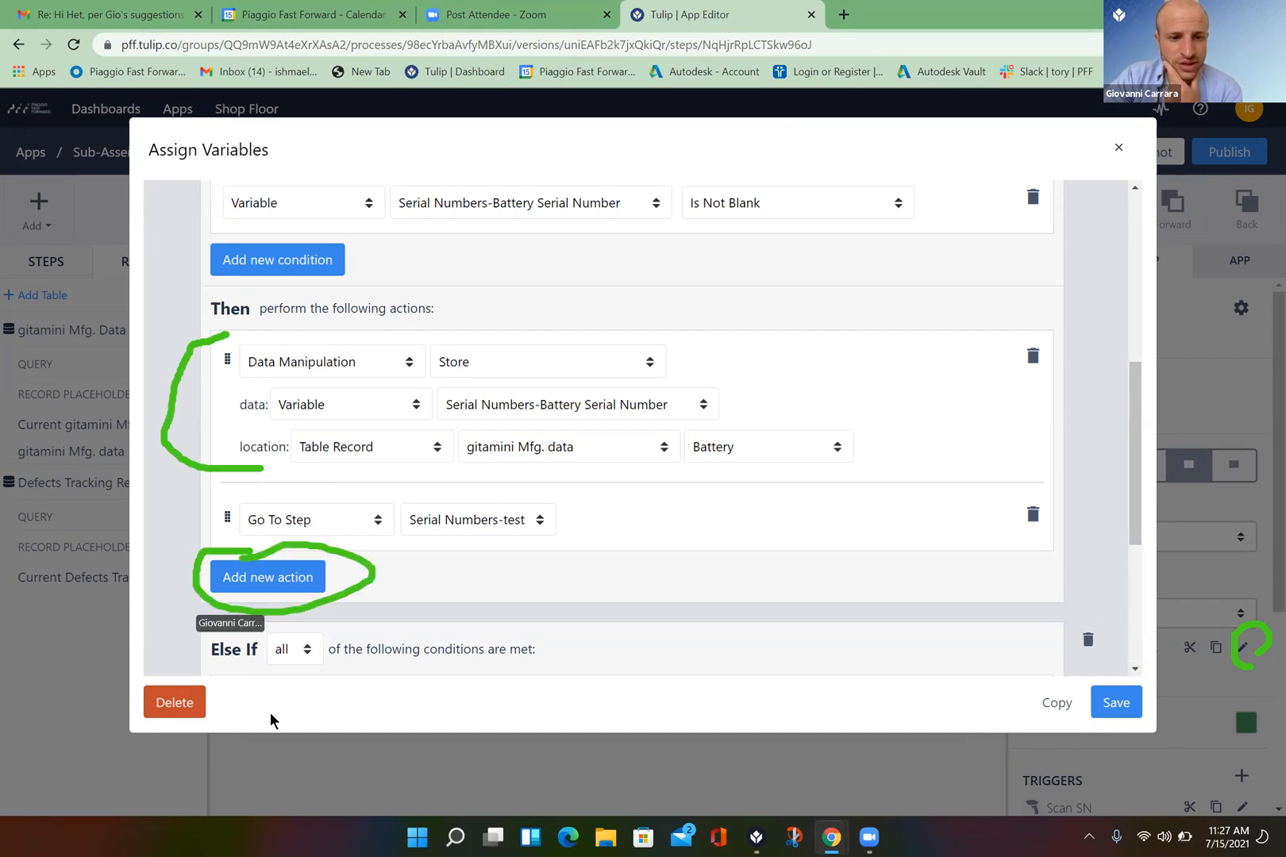
left_click(270, 579)
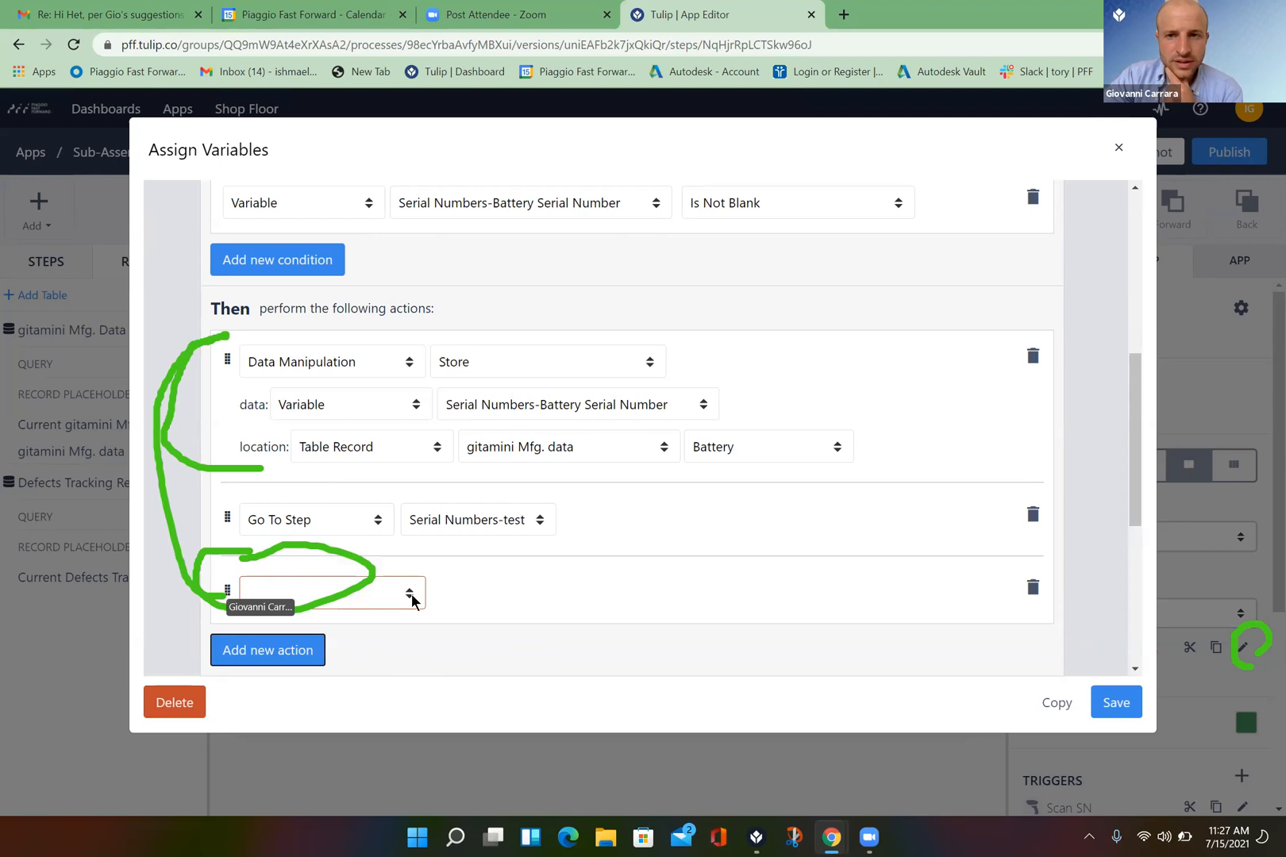
left_click_drag(225, 592, 225, 339)
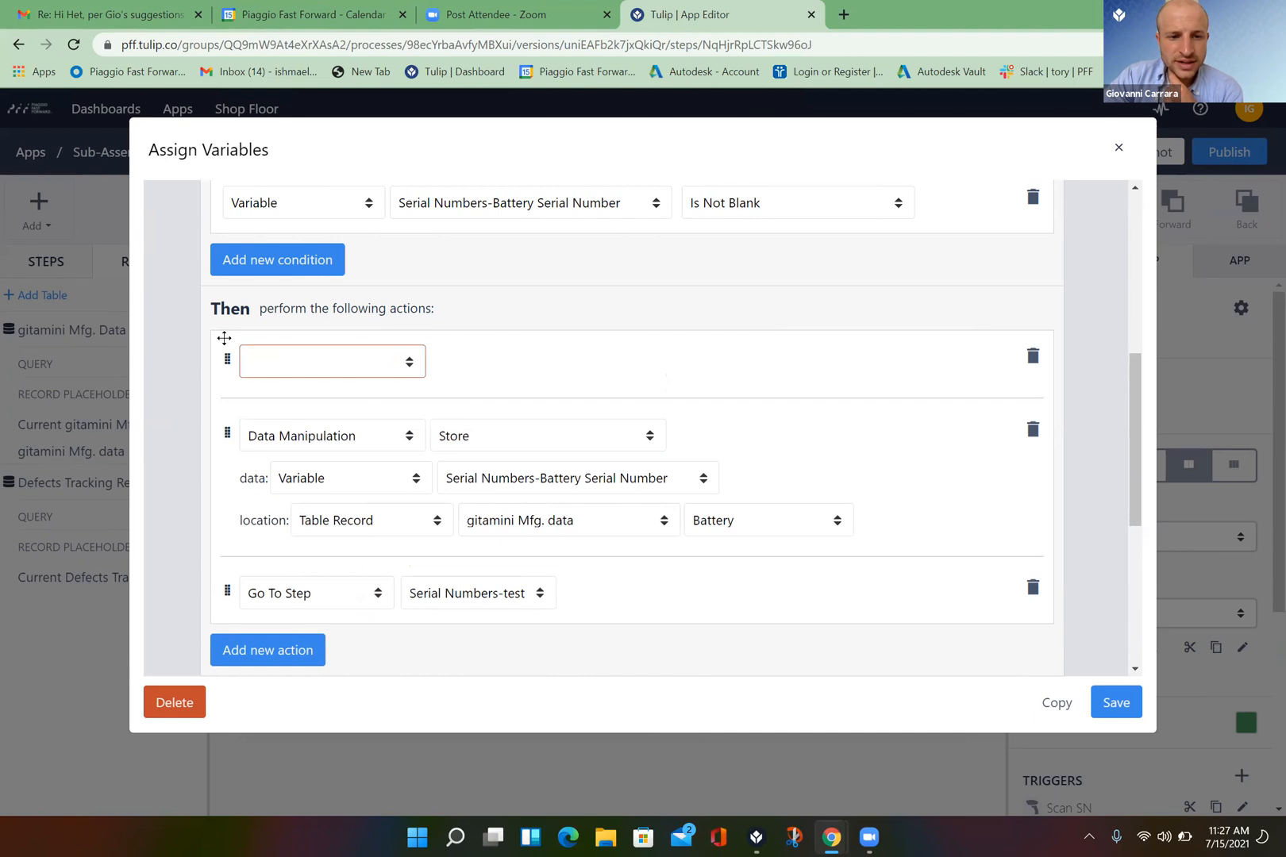
left_click(410, 362)
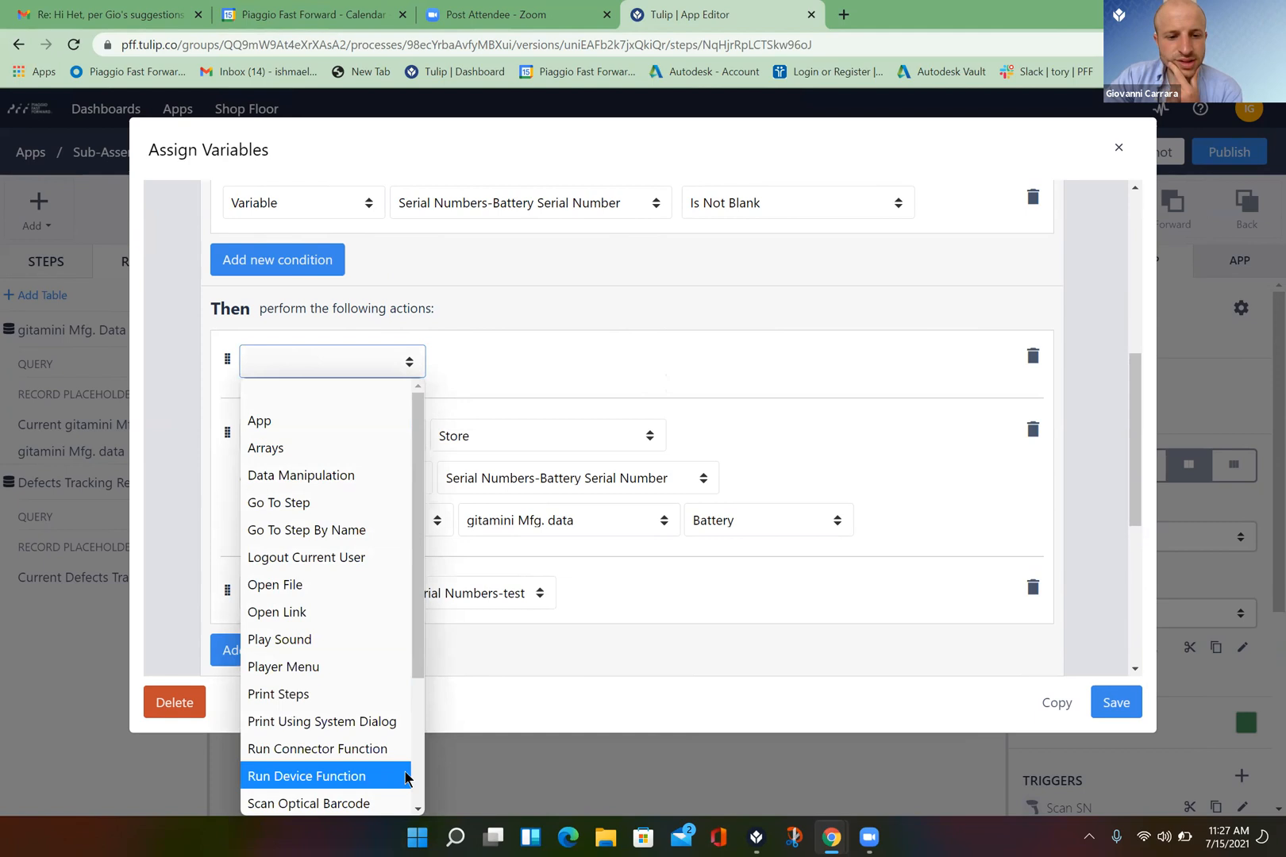
scroll(413, 789, "down", 3)
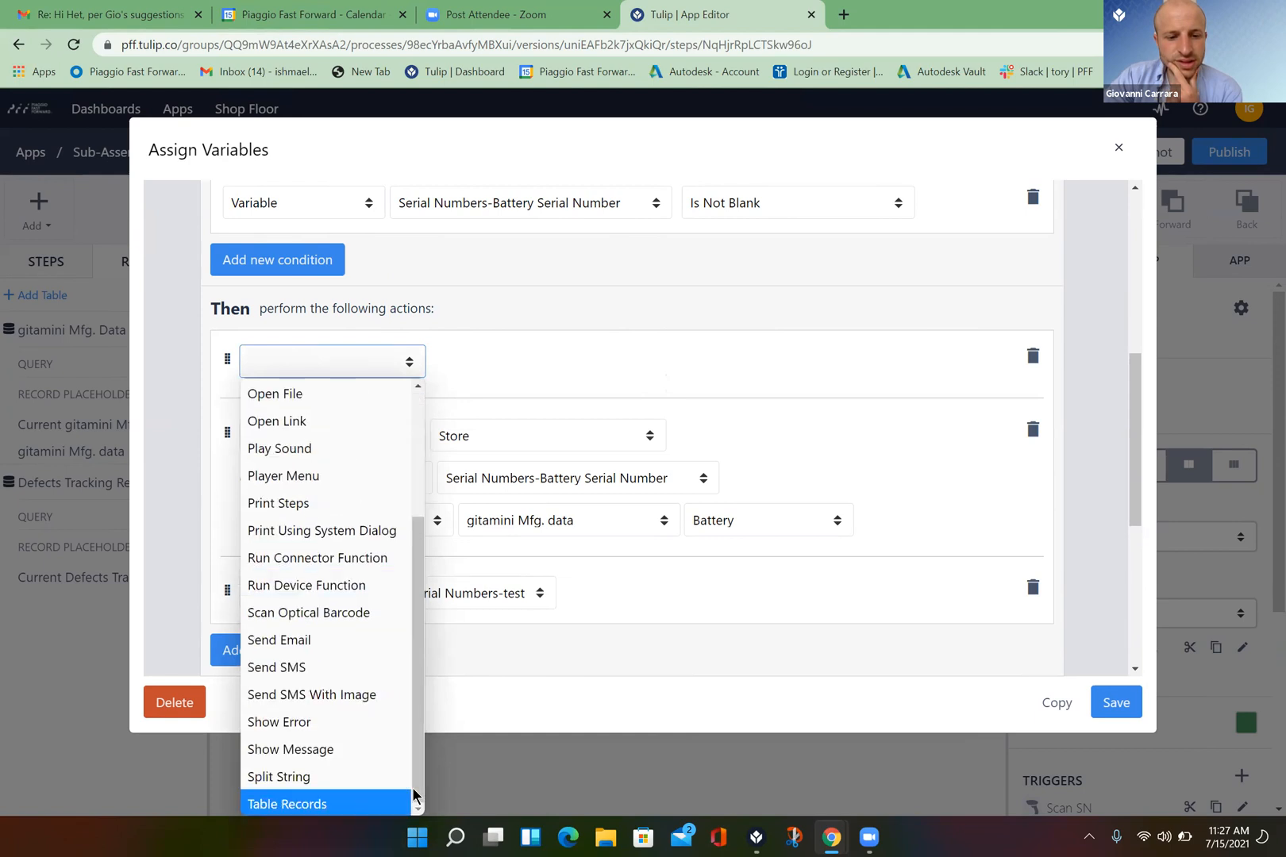
left_click(413, 791)
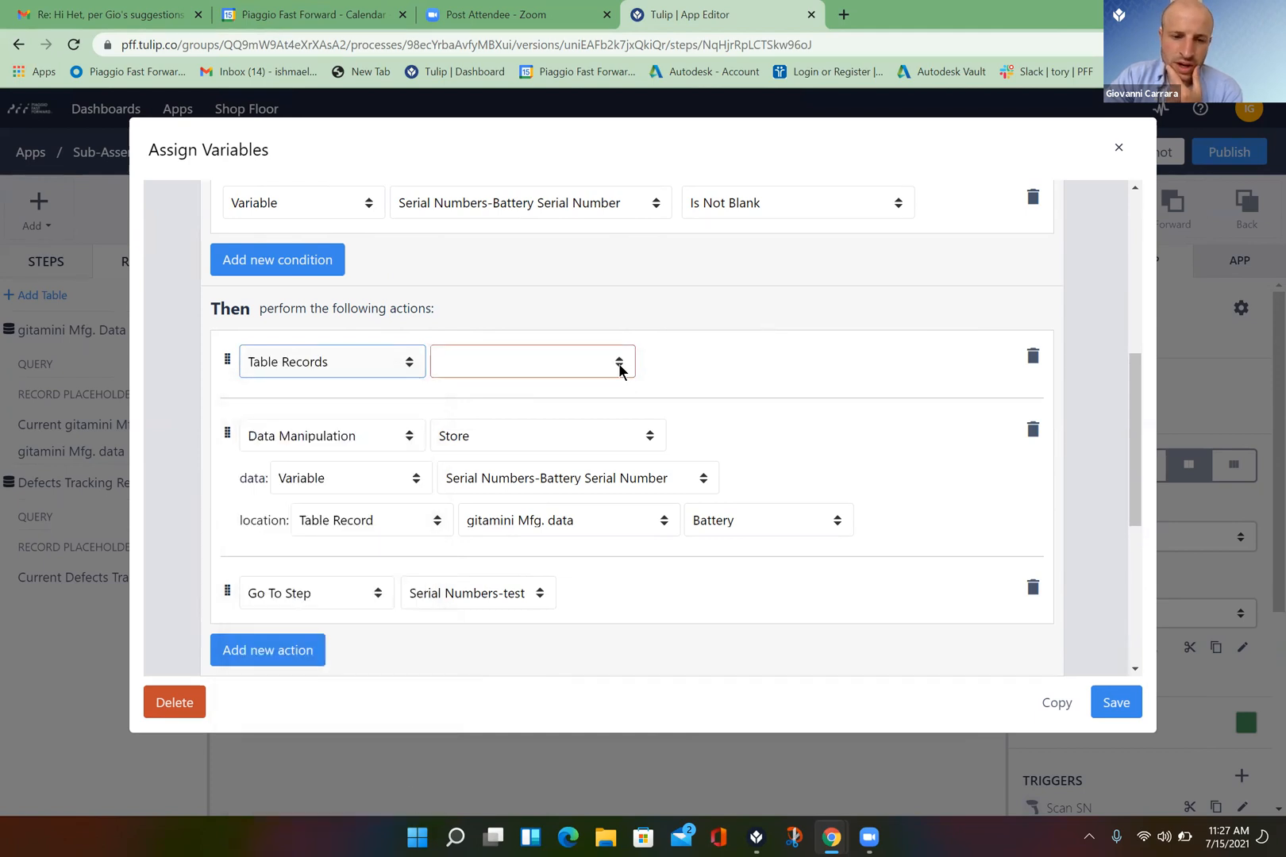
- Set the action to create or load a record from the gitamini Mfg. data table
left_click(620, 367)
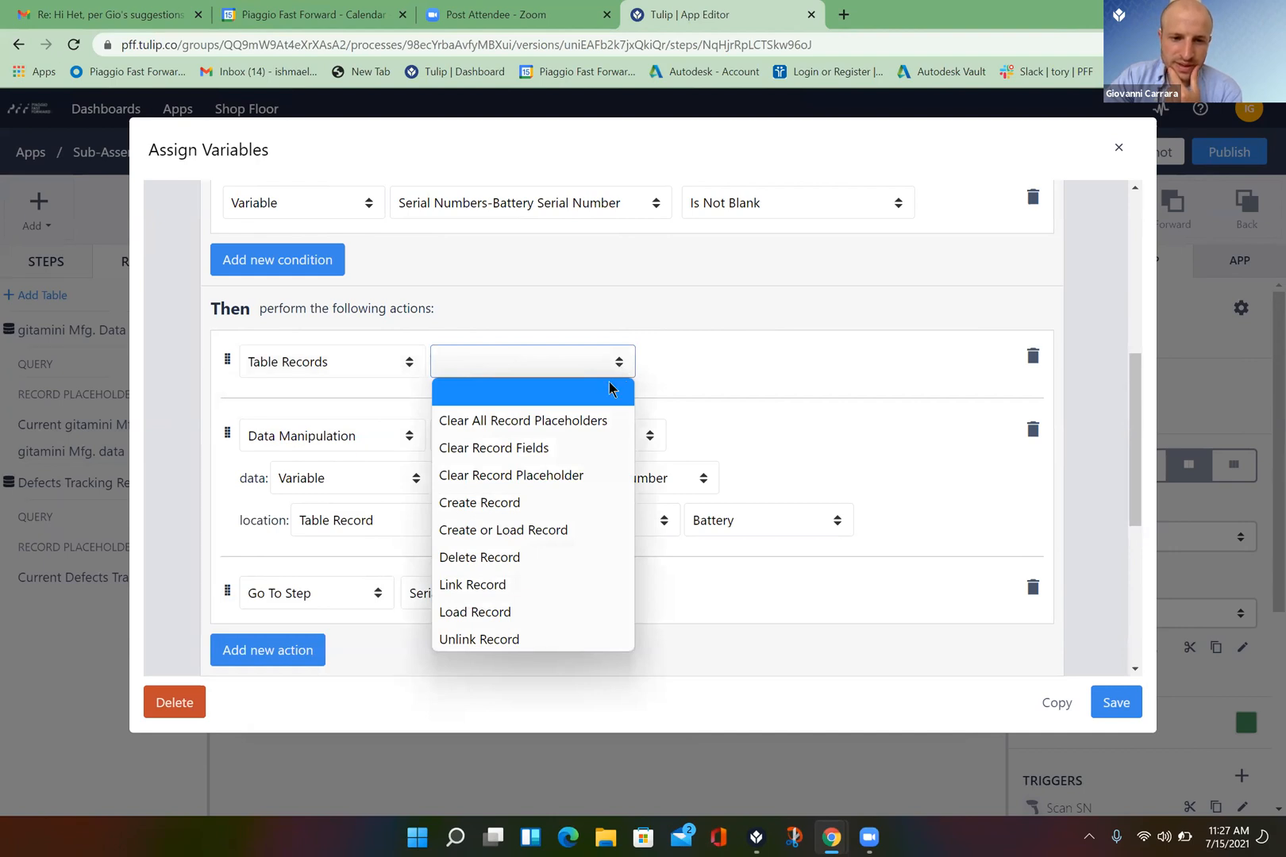
left_click(533, 612)
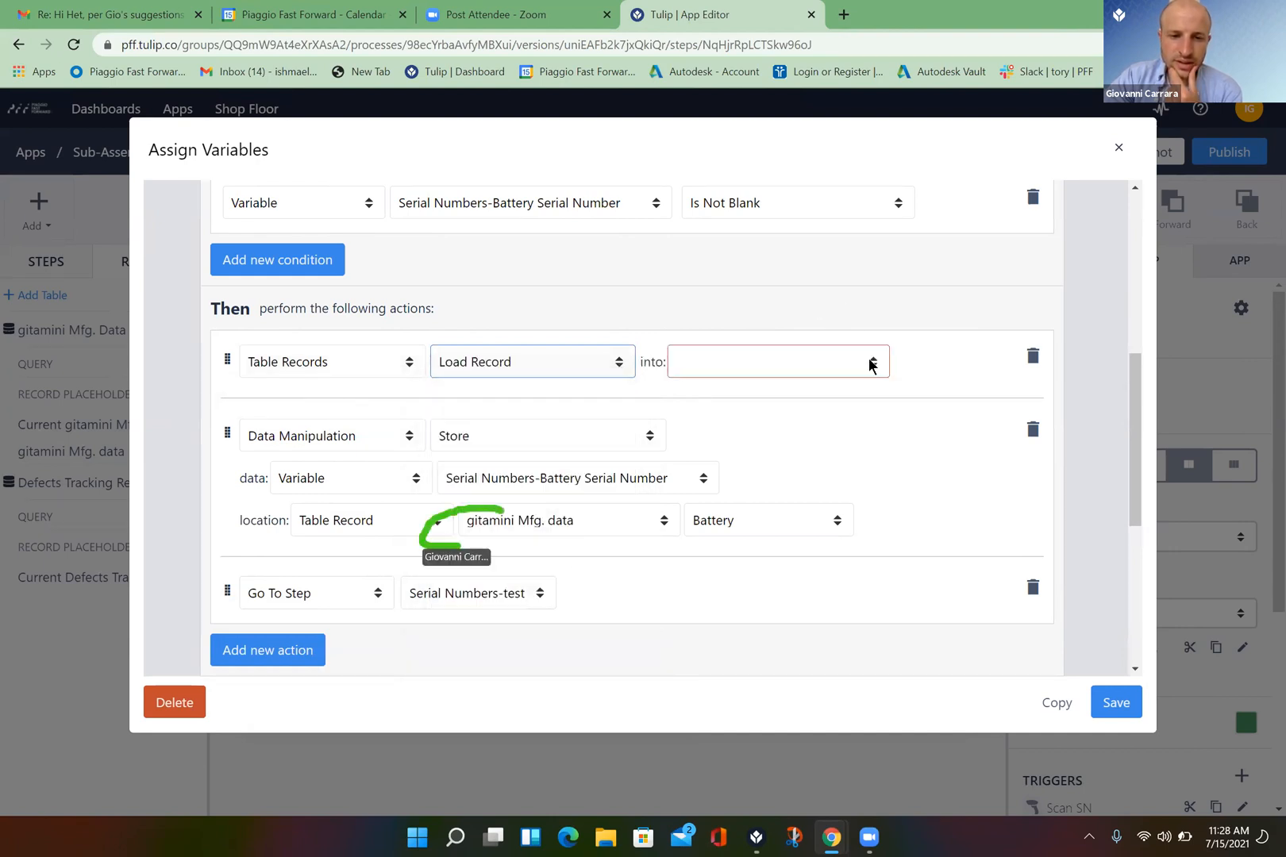
left_click(871, 365)
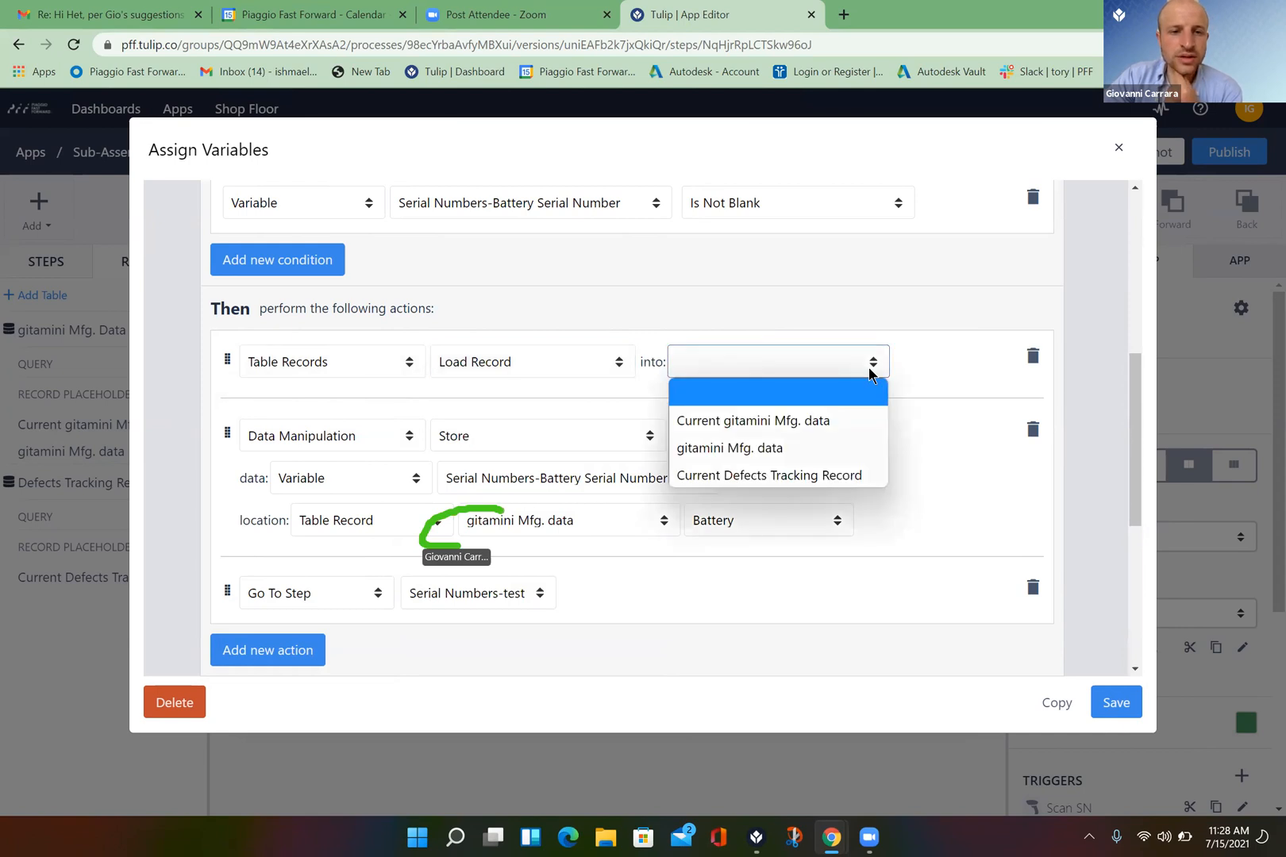
left_click(728, 308)
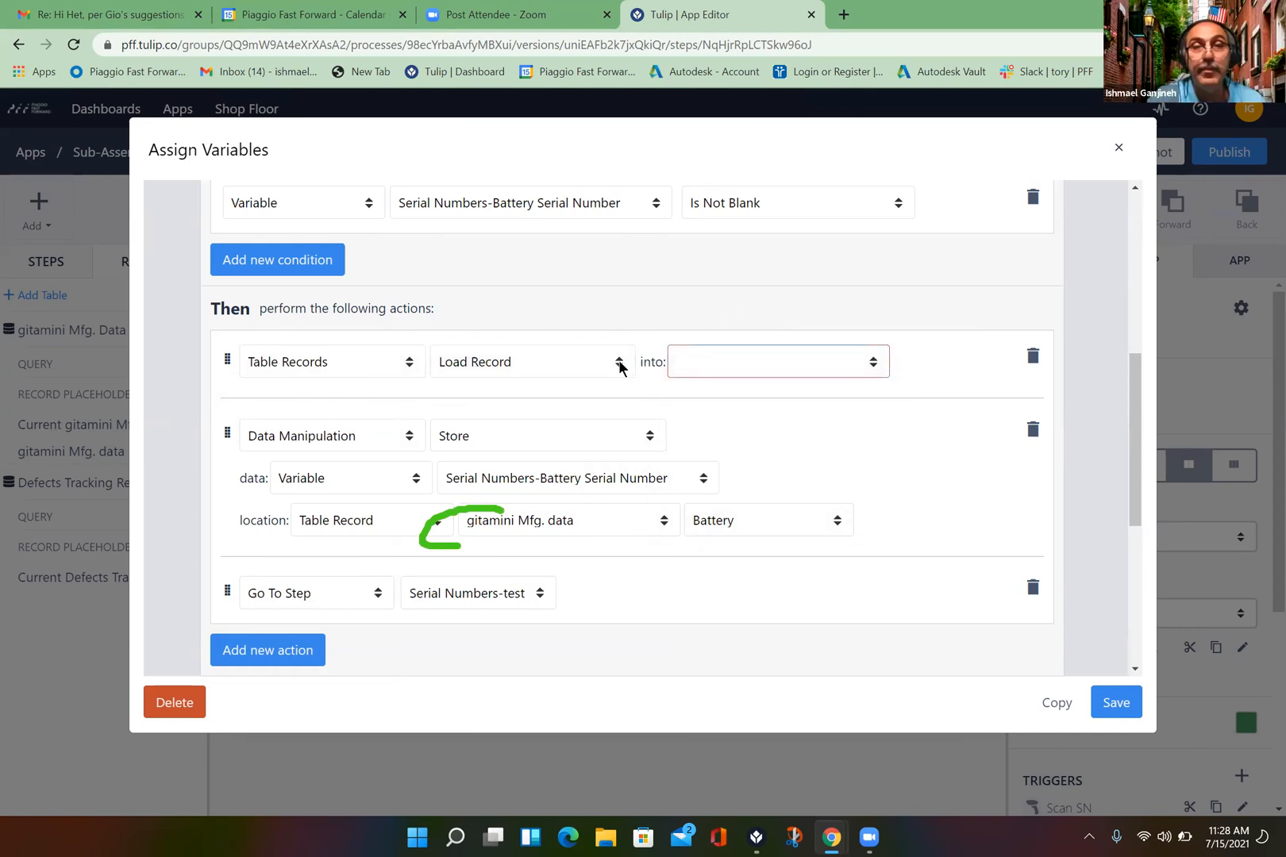
left_click(618, 363)
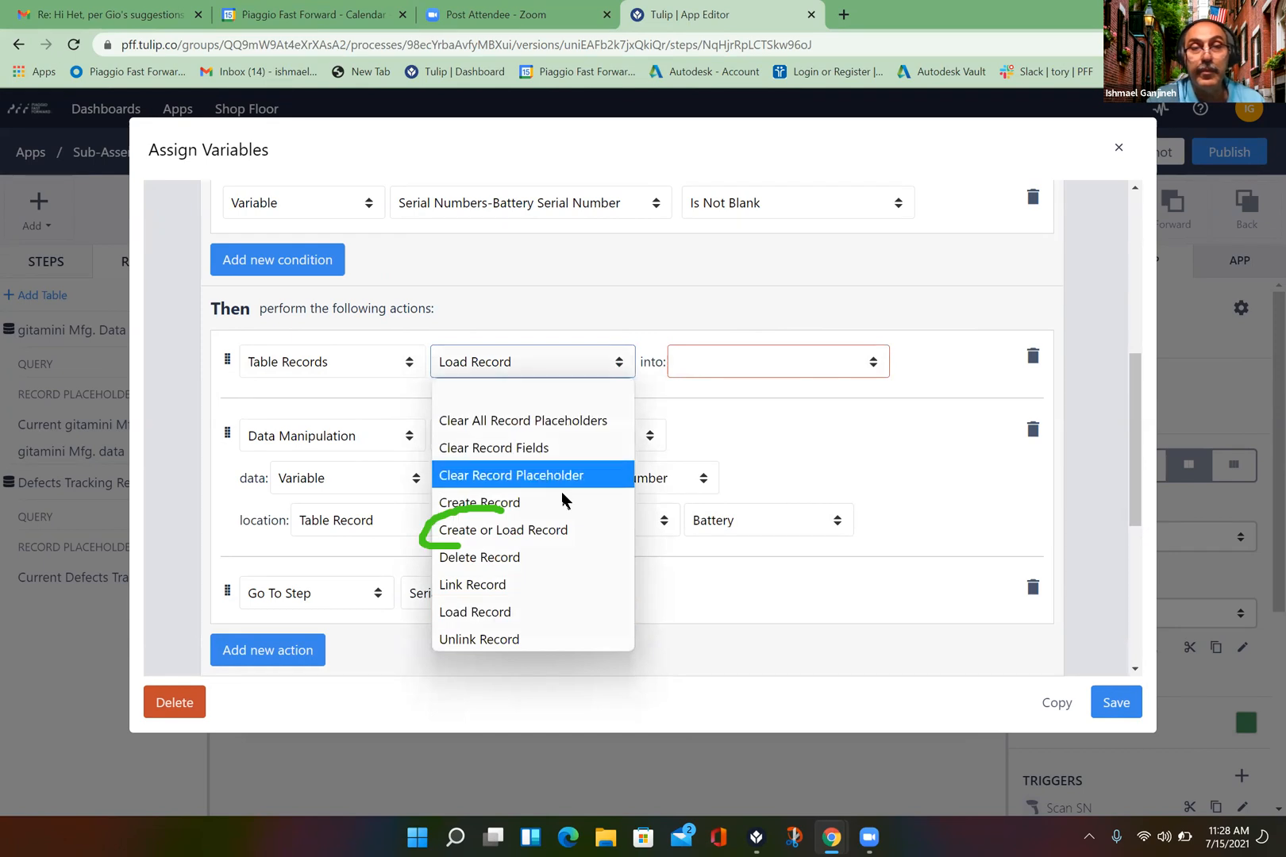
left_click(552, 529)
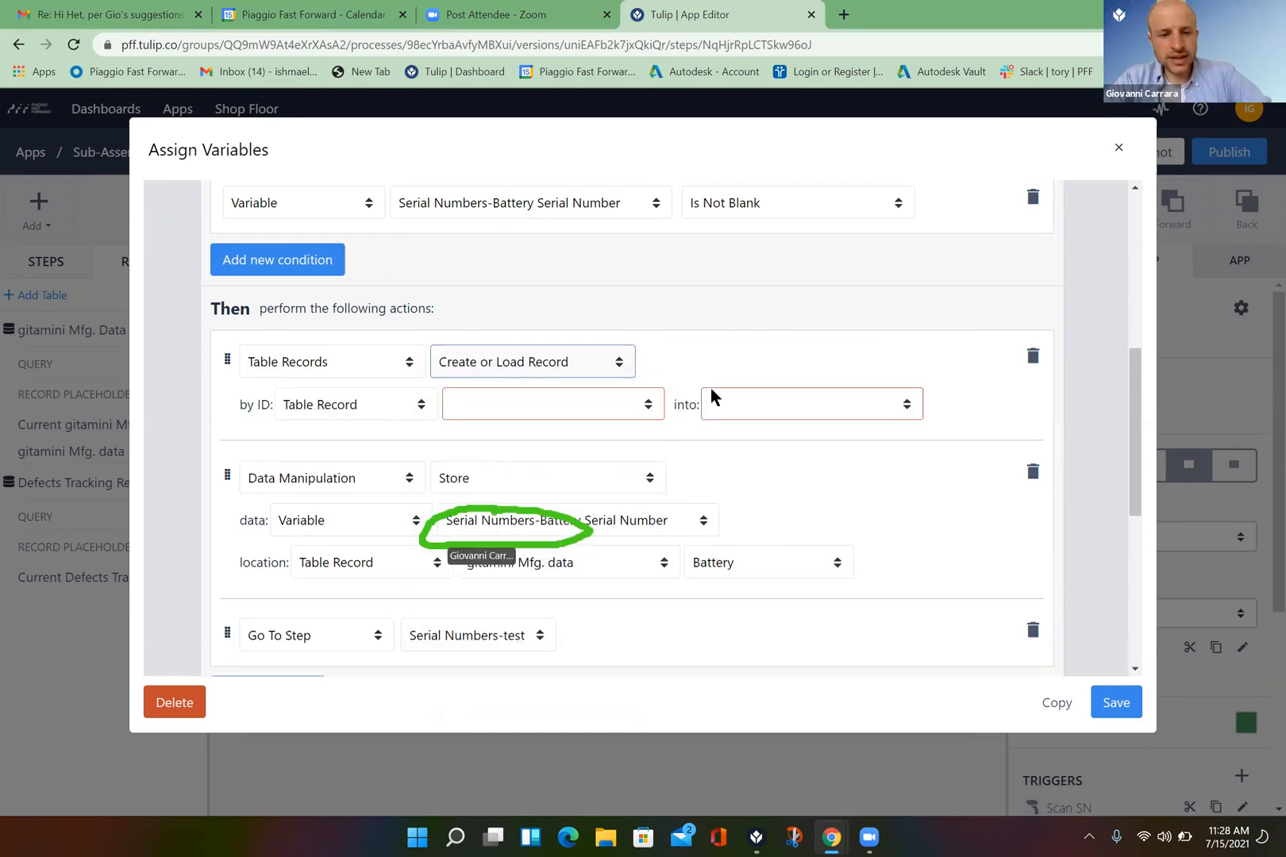
left_click(654, 405)
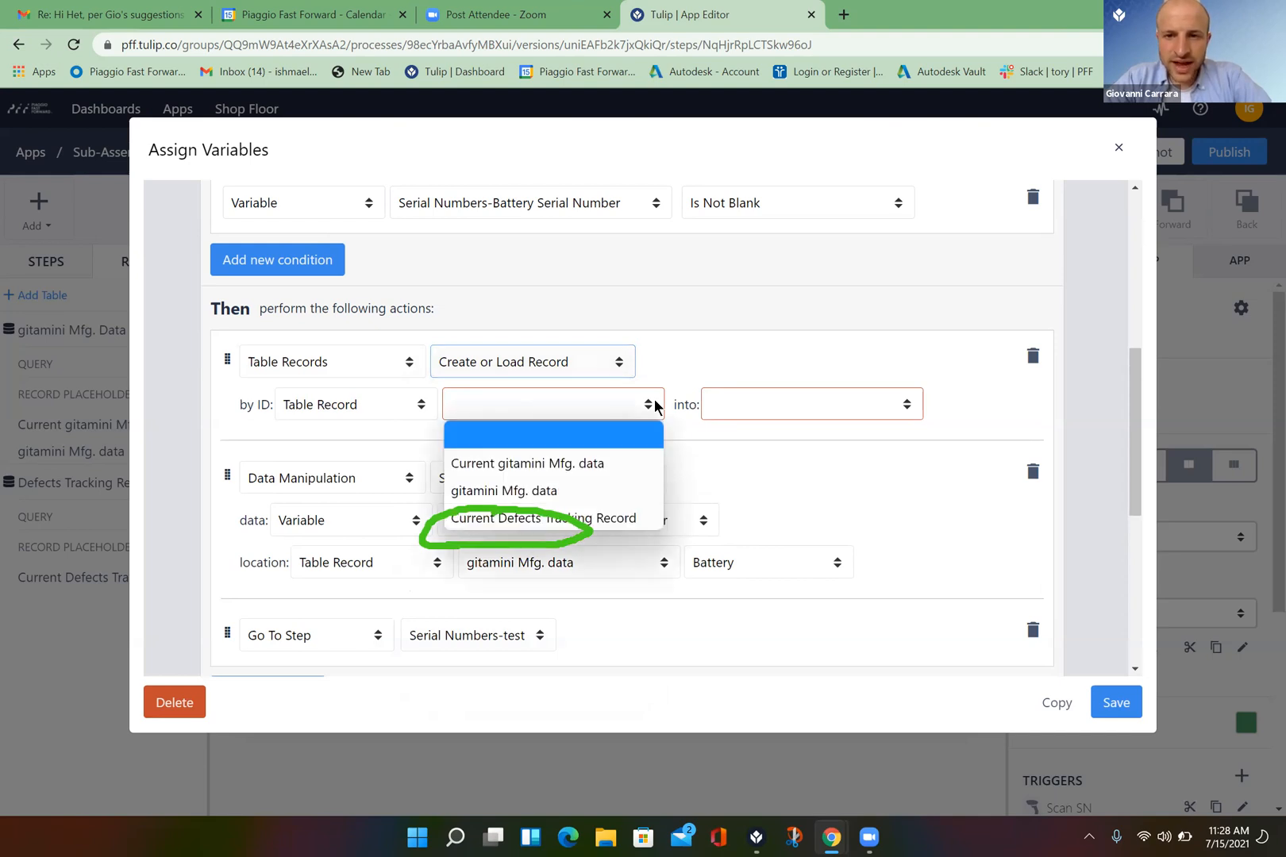
left_click(591, 492)
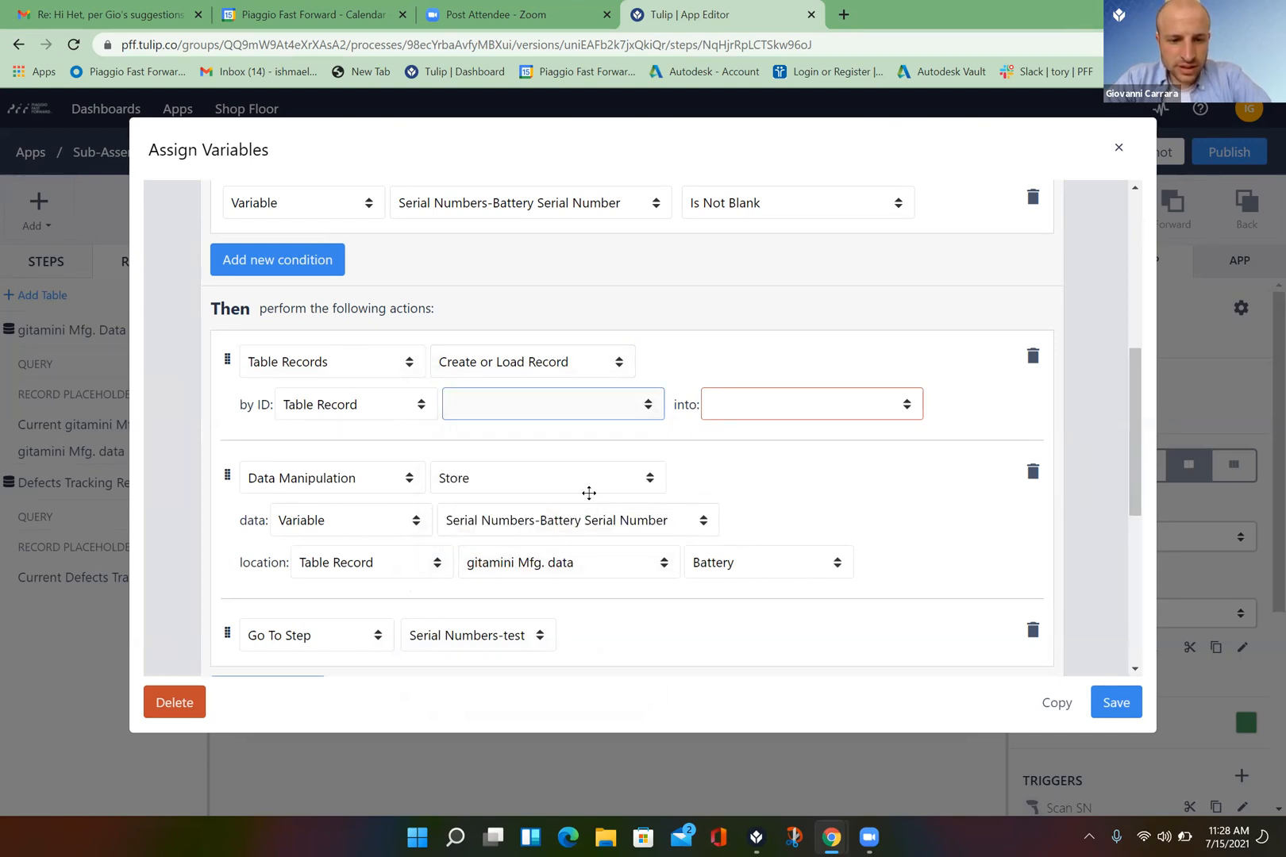
left_click(820, 405)
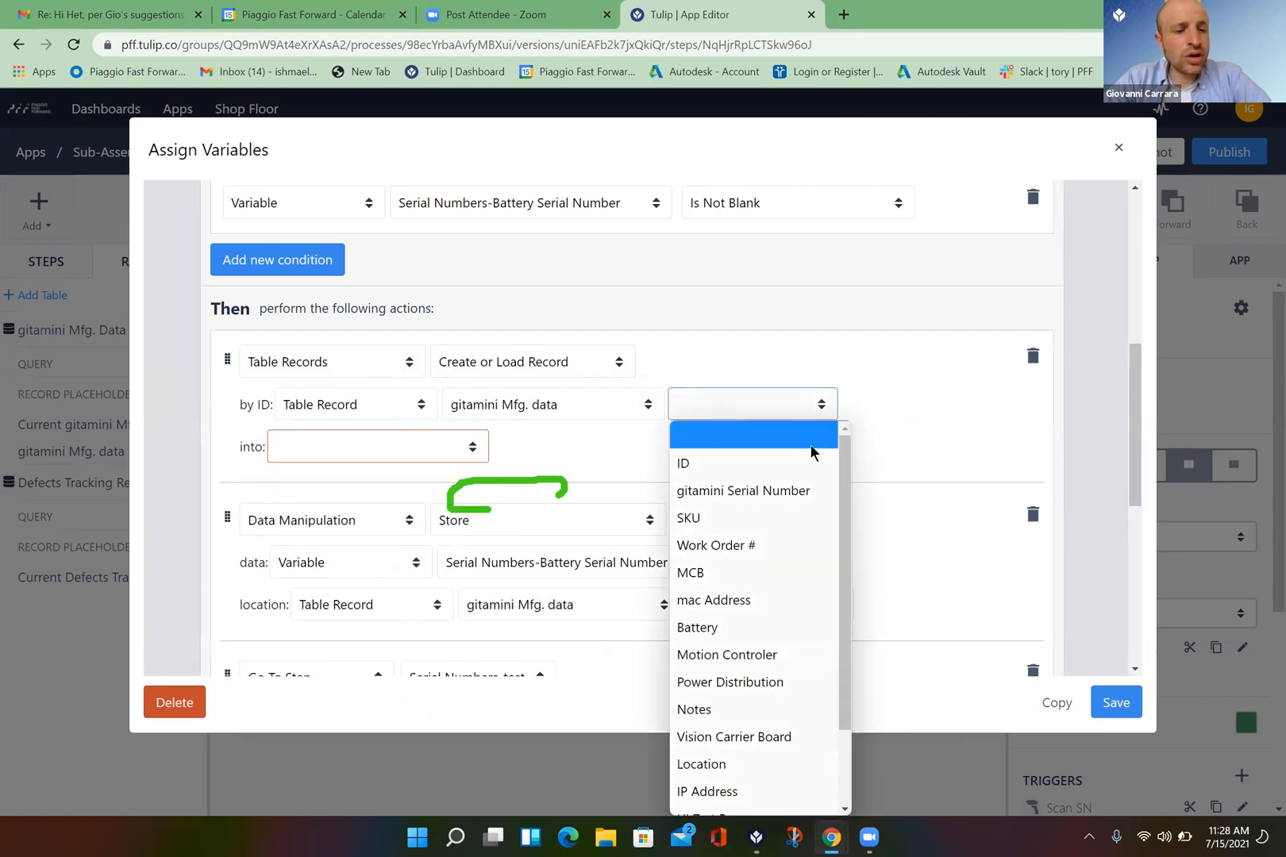
left_click(899, 382)
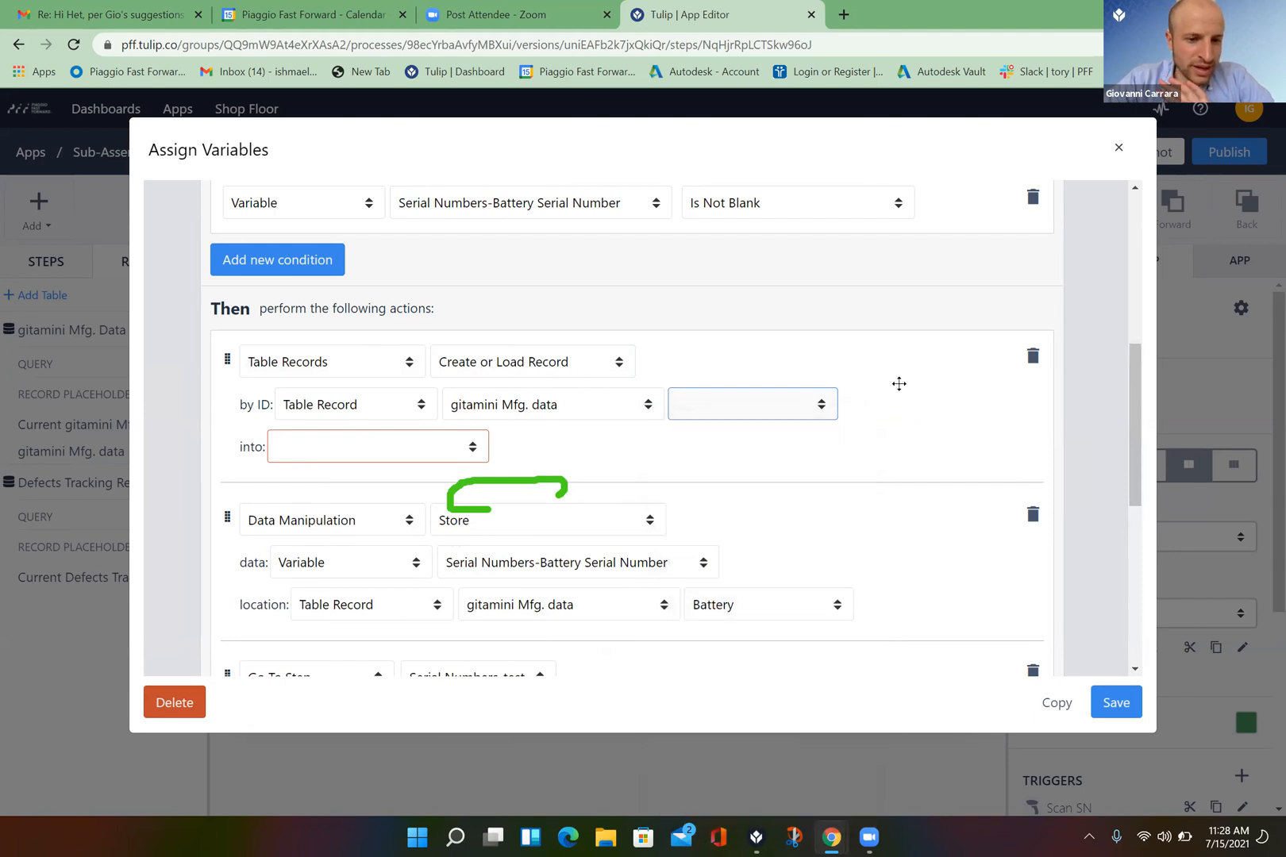
- Use RANDOMSTRING() as the record ID, load it into gitamini Mfg. data, and save the trigger
left_click(421, 411)
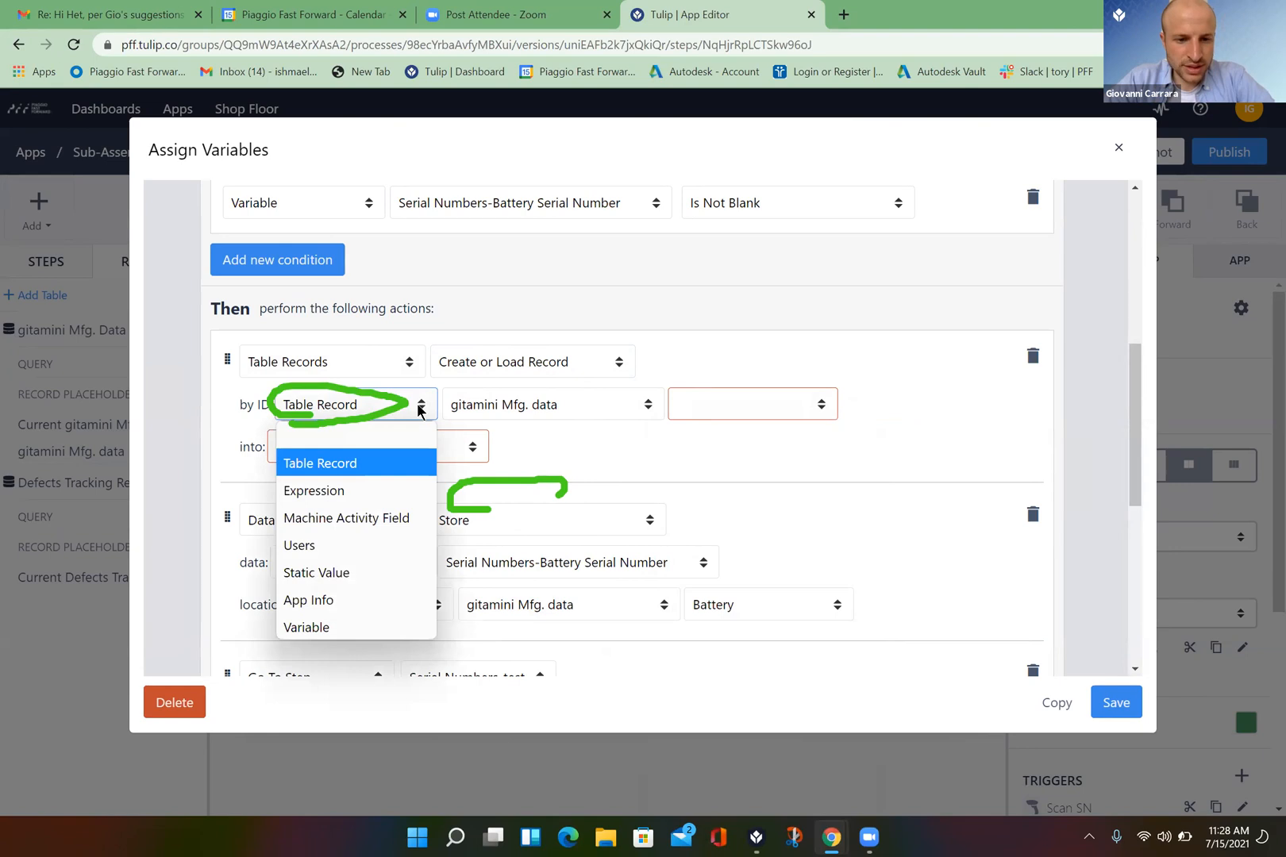
left_click(368, 491)
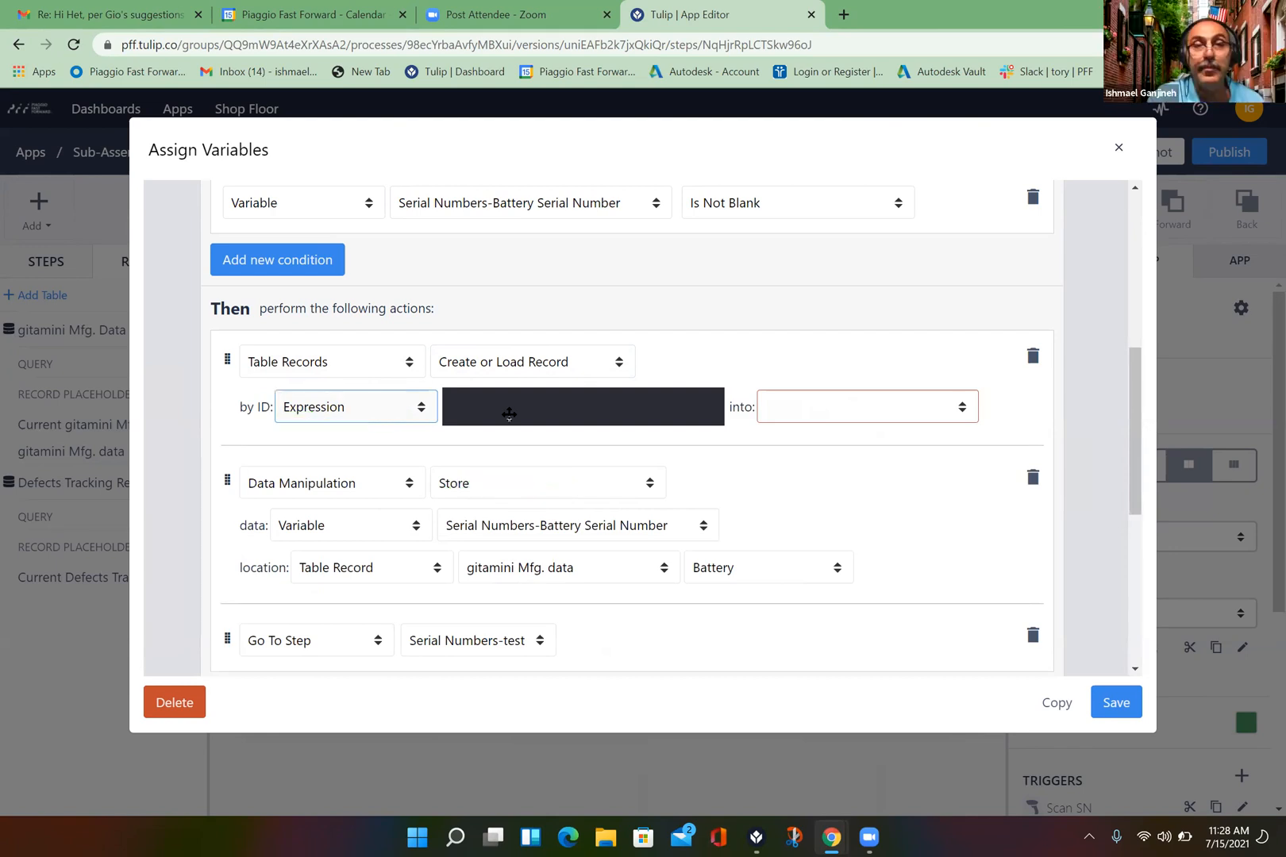
left_click(525, 411)
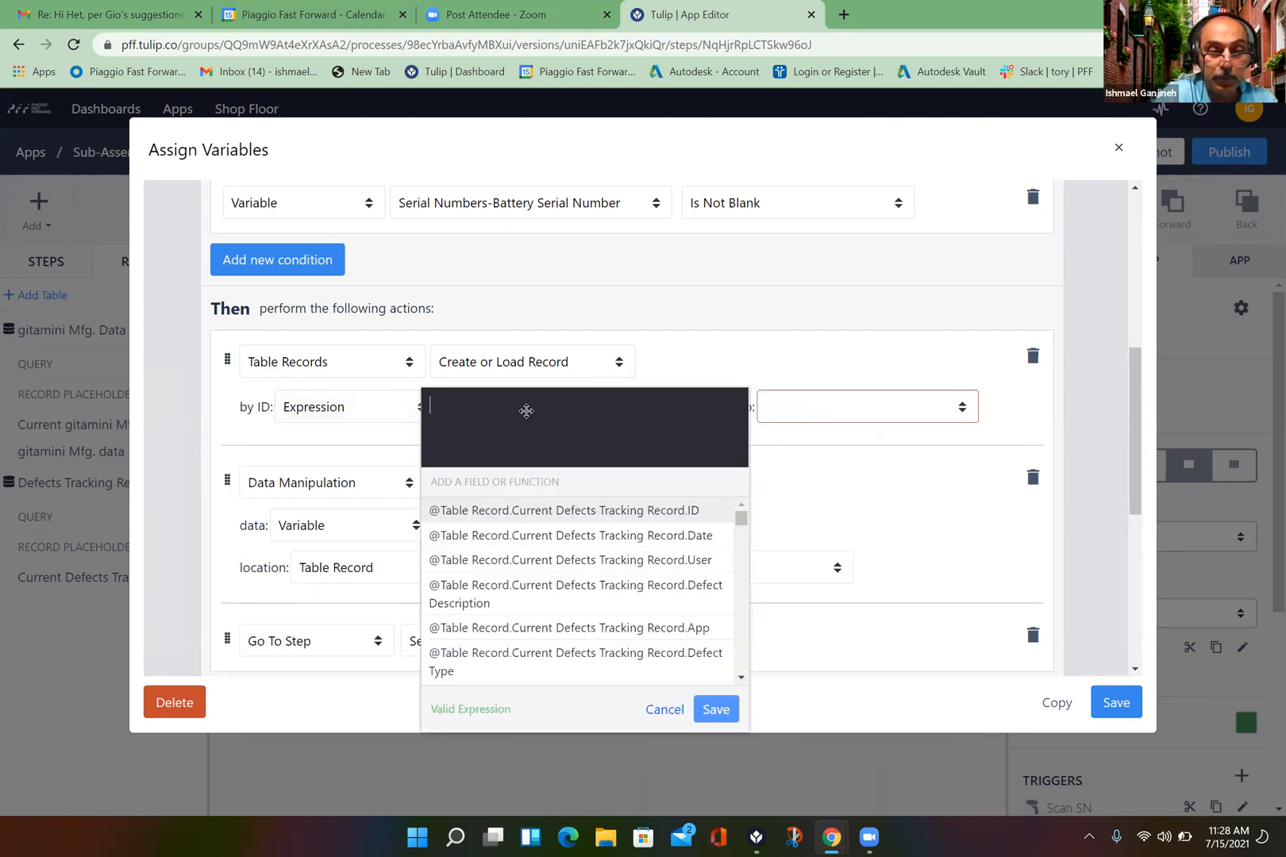
type("random")
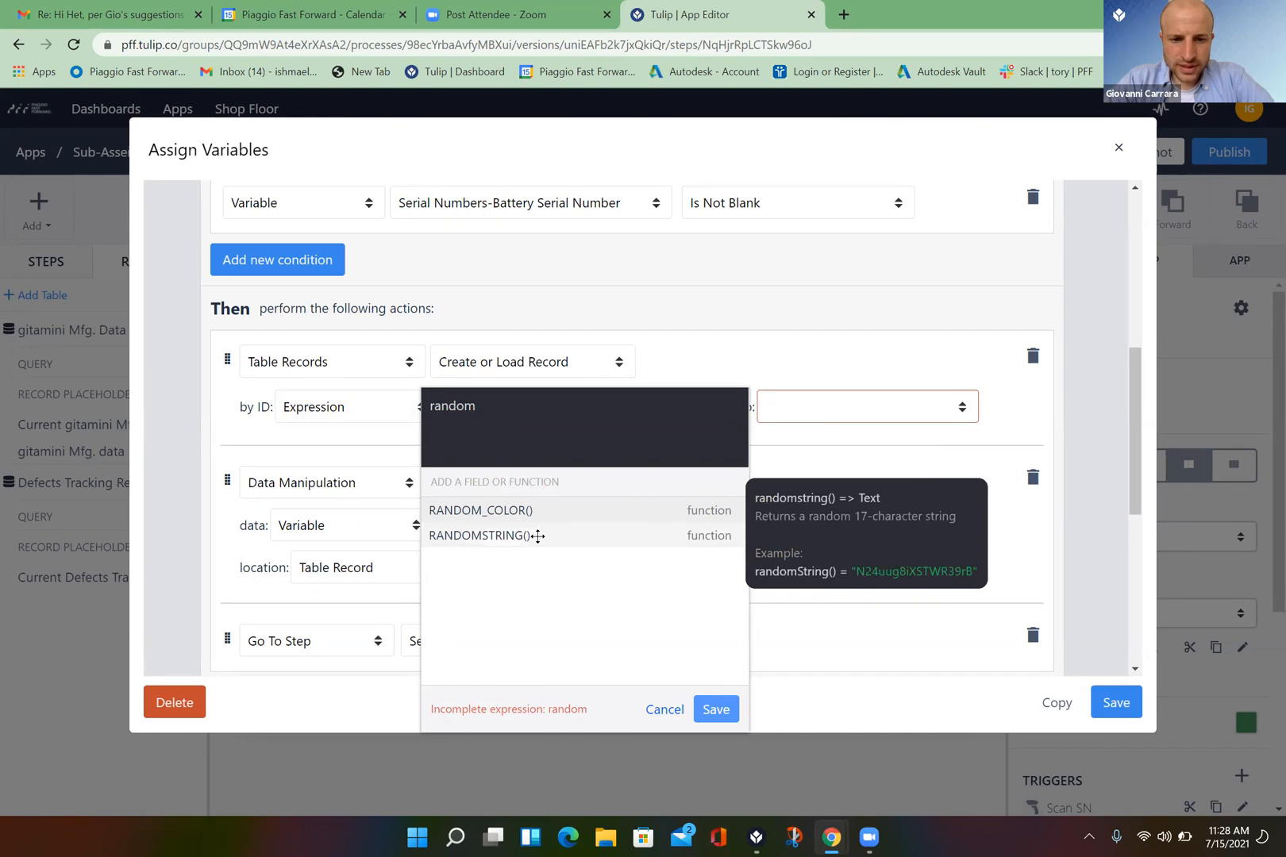
left_click(538, 537)
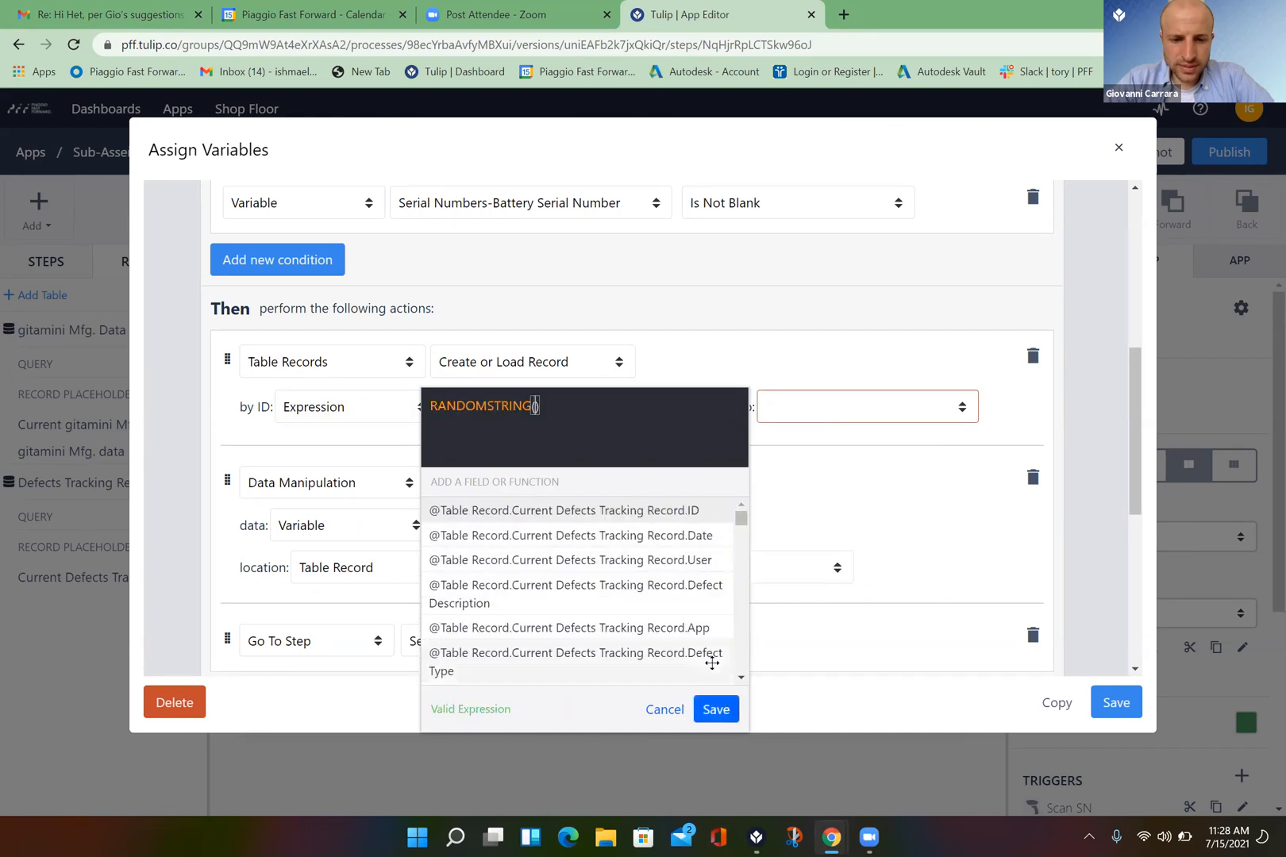
left_click(714, 710)
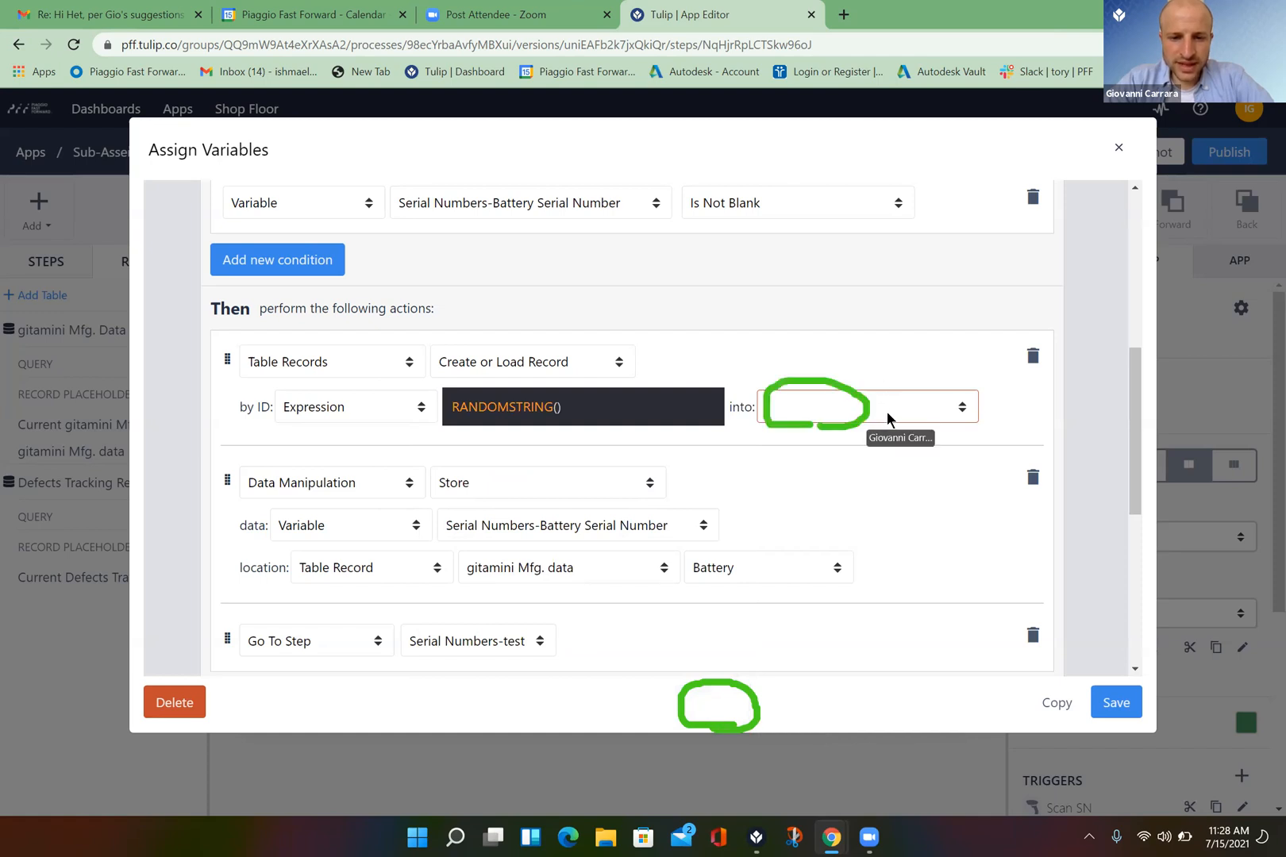
left_click(963, 407)
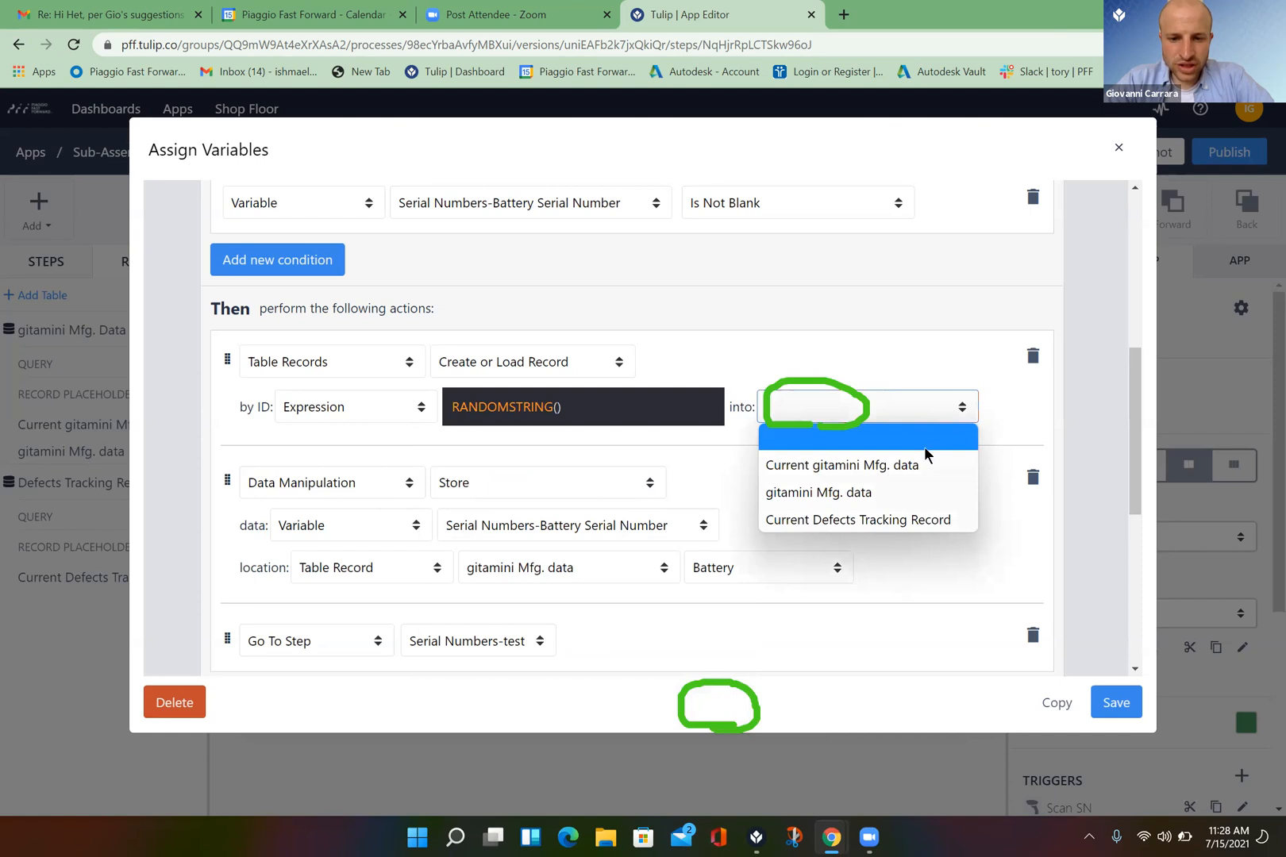
left_click(875, 493)
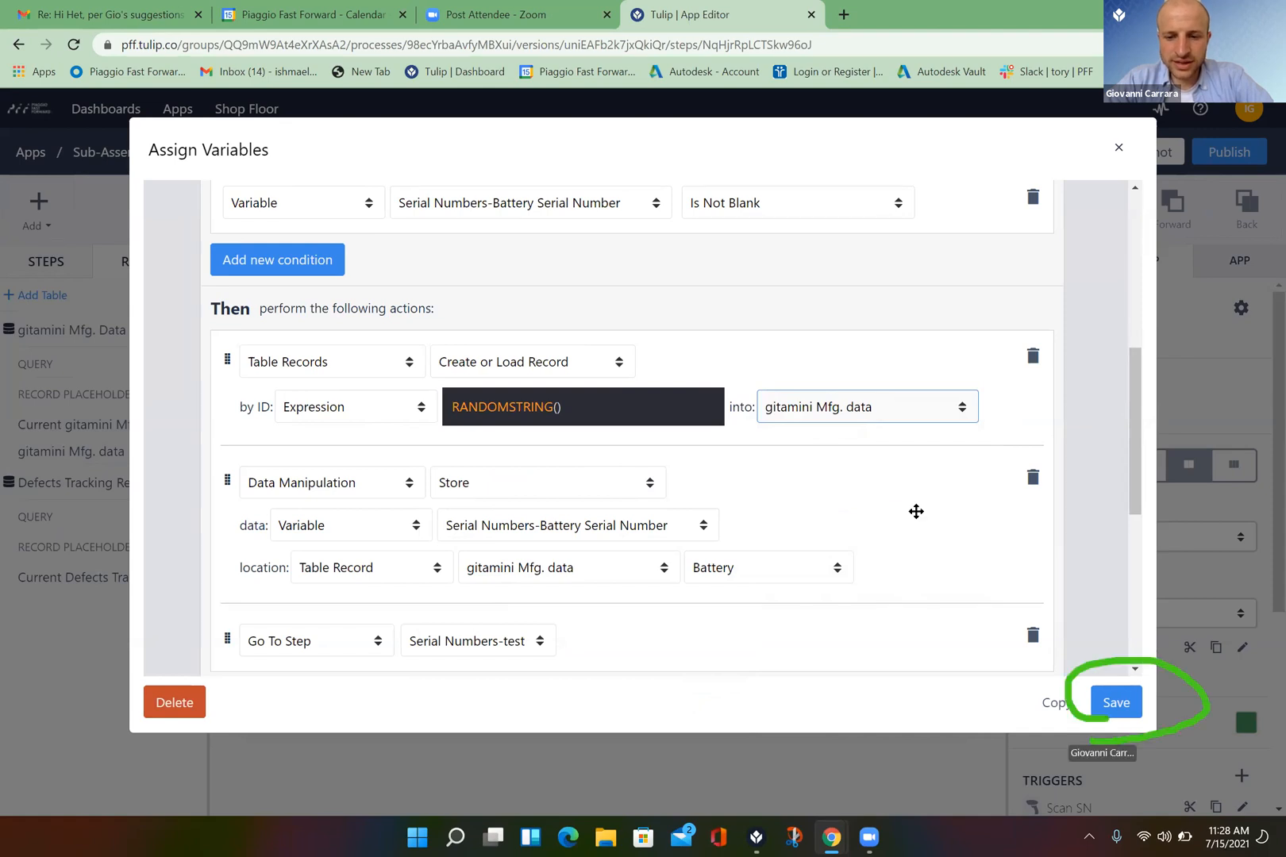
left_click(1117, 704)
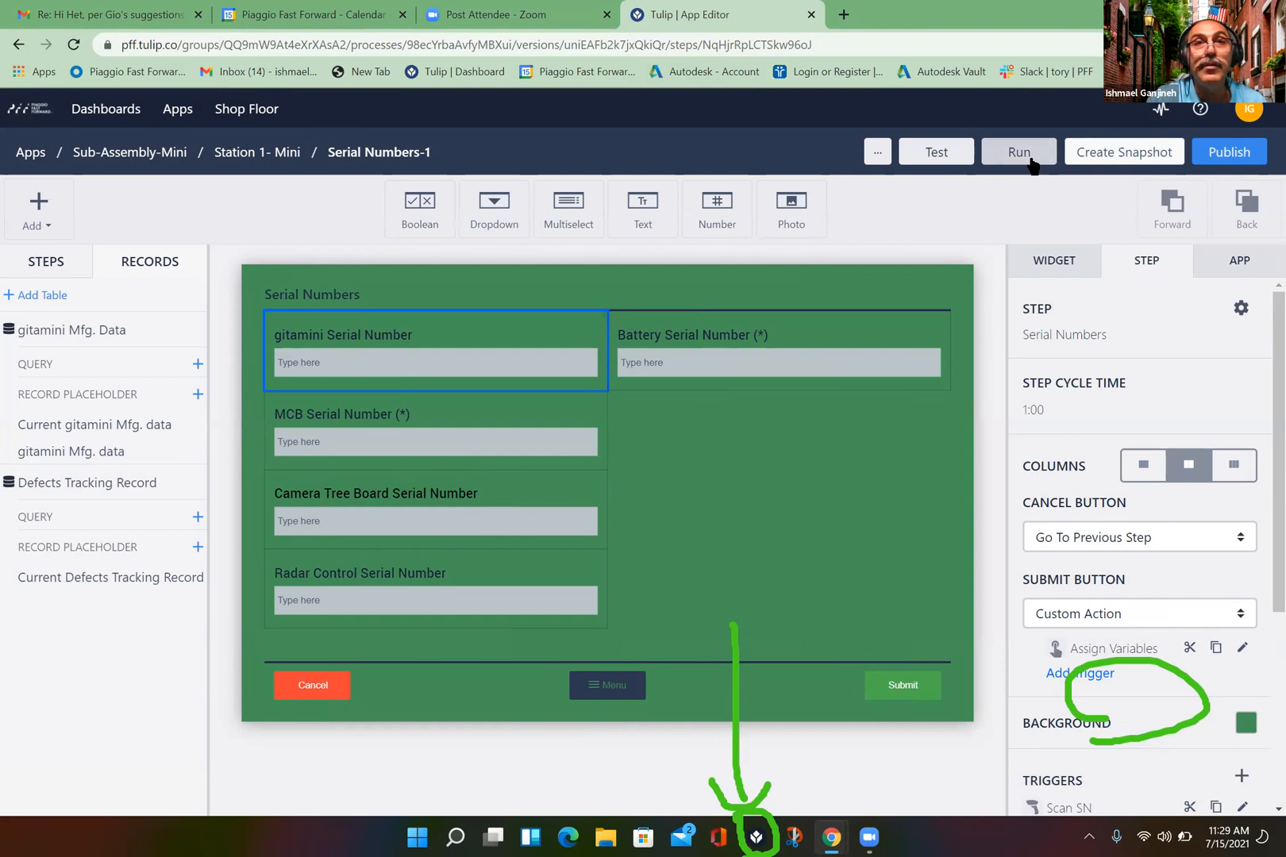
left_click(757, 838)
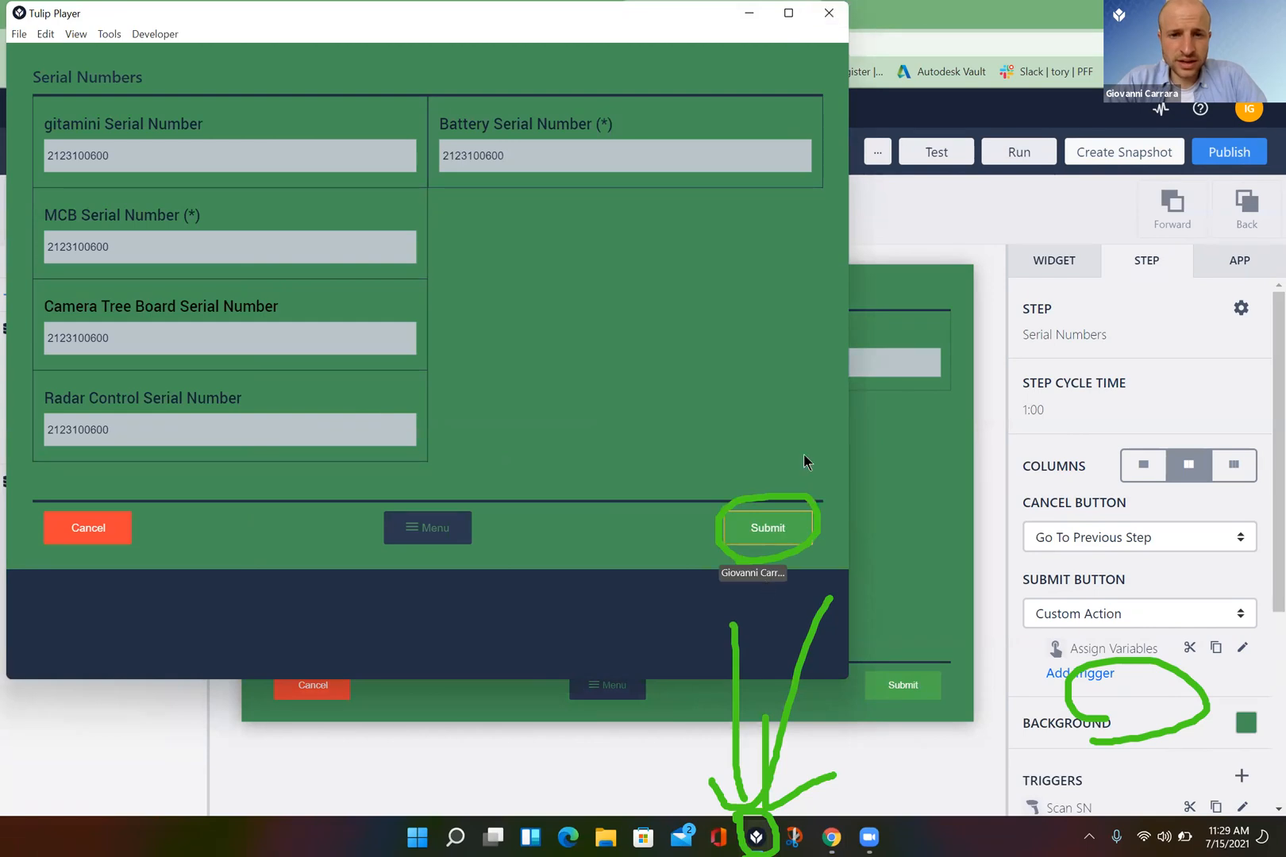
left_click(769, 528)
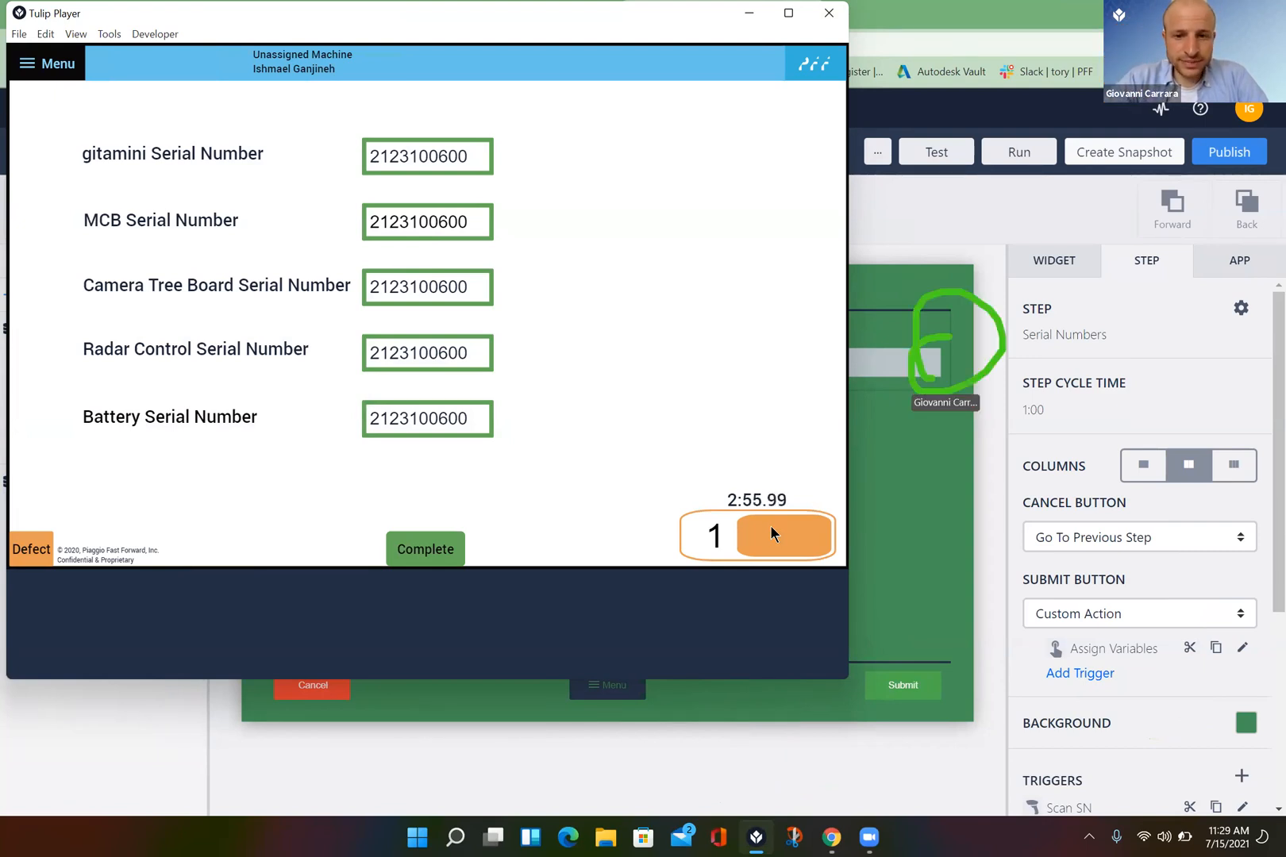
left_click(994, 422)
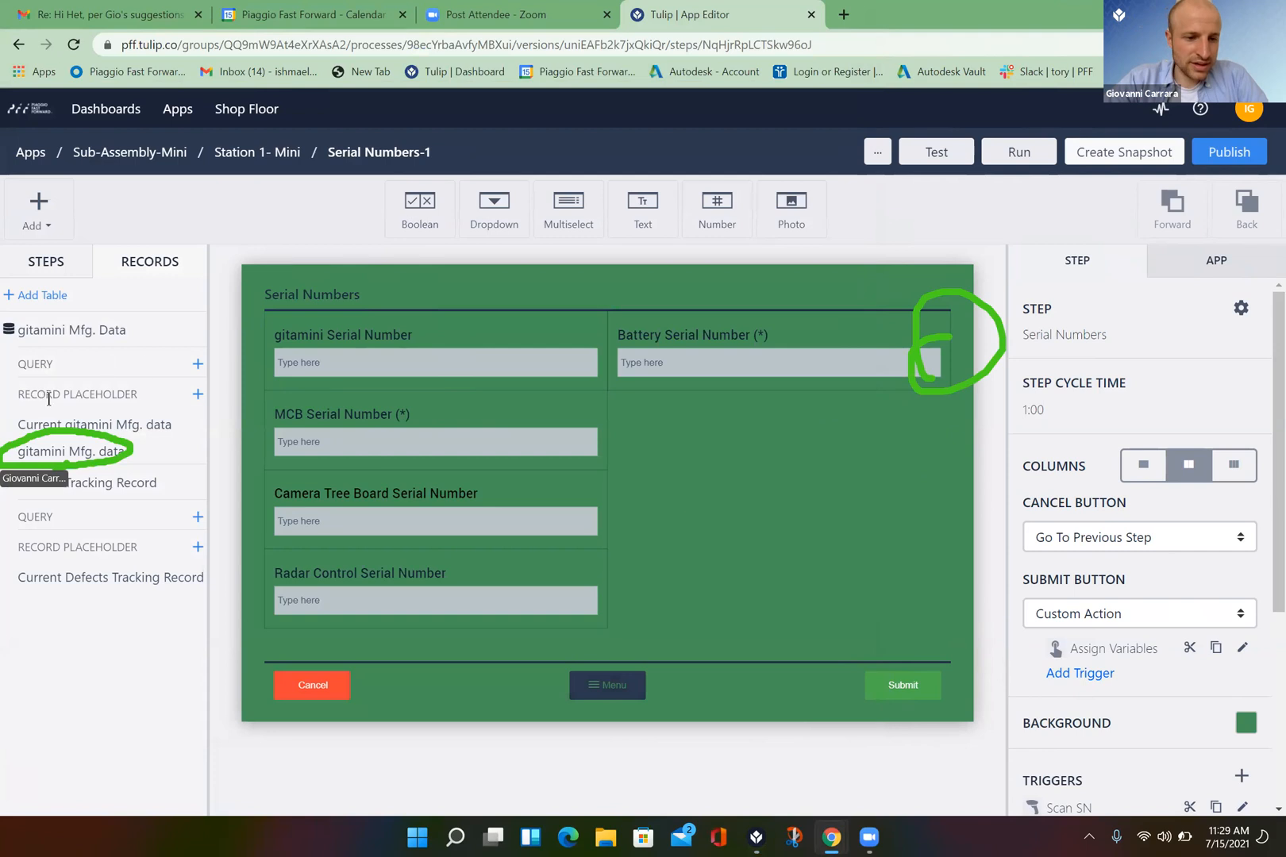
- Open the full gitamini Mfg. Data table page from the Records panel
left_click(75, 456)
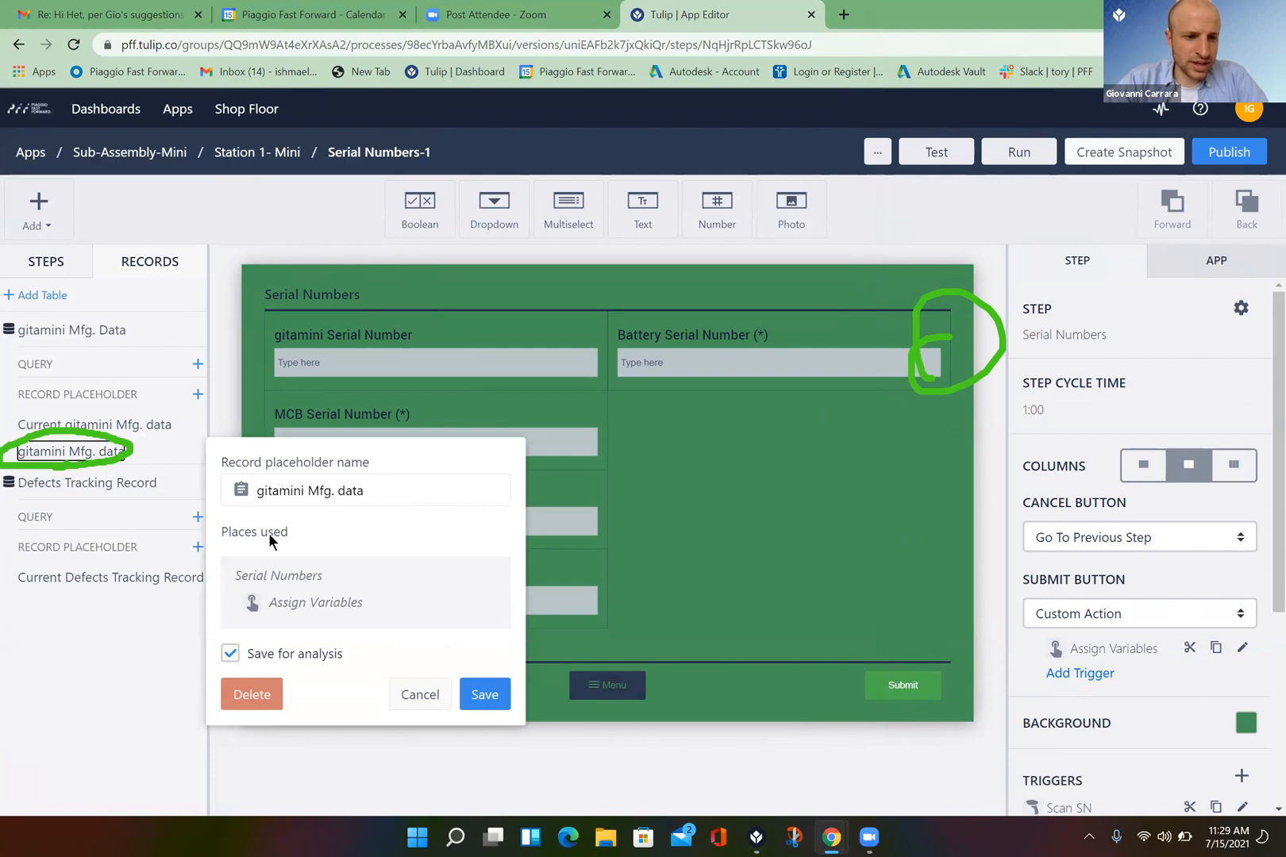
left_click(99, 332)
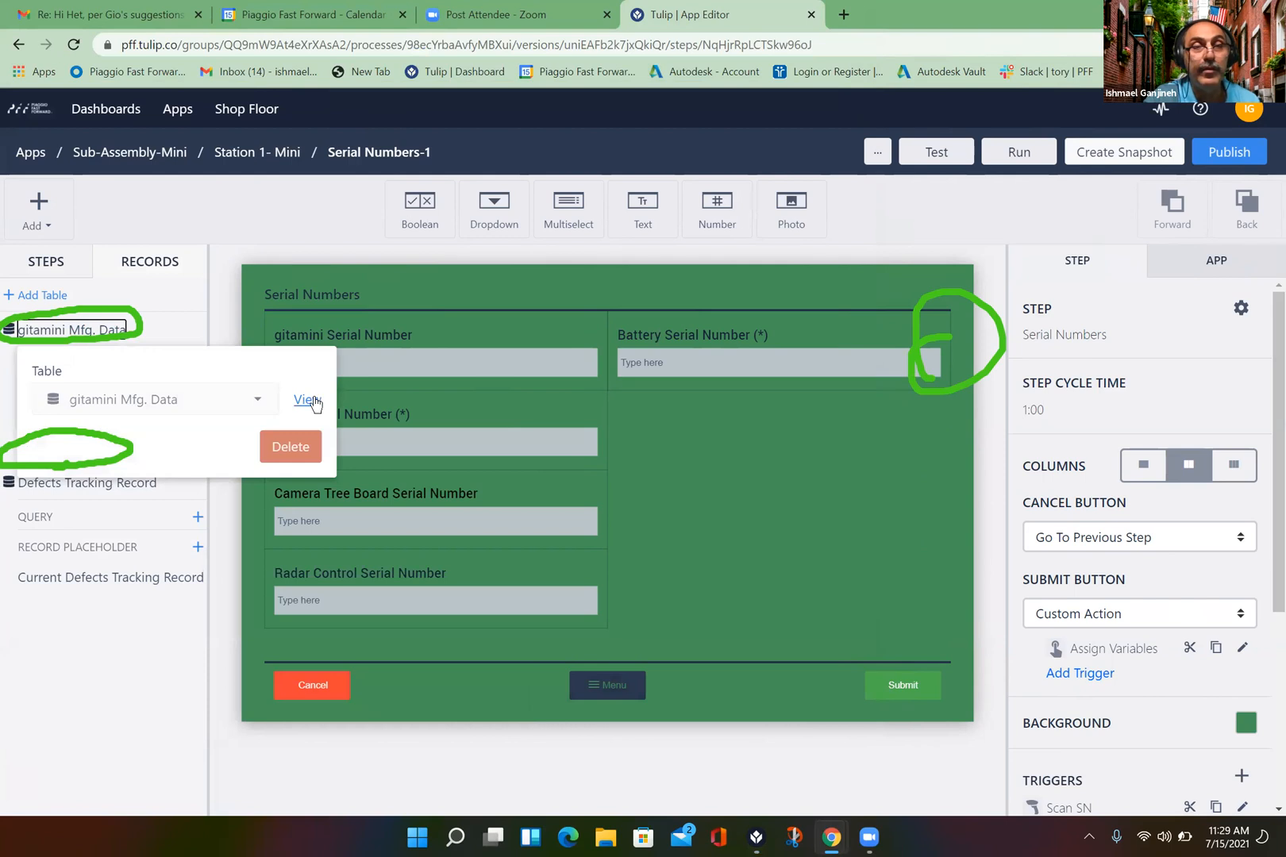
left_click(314, 402)
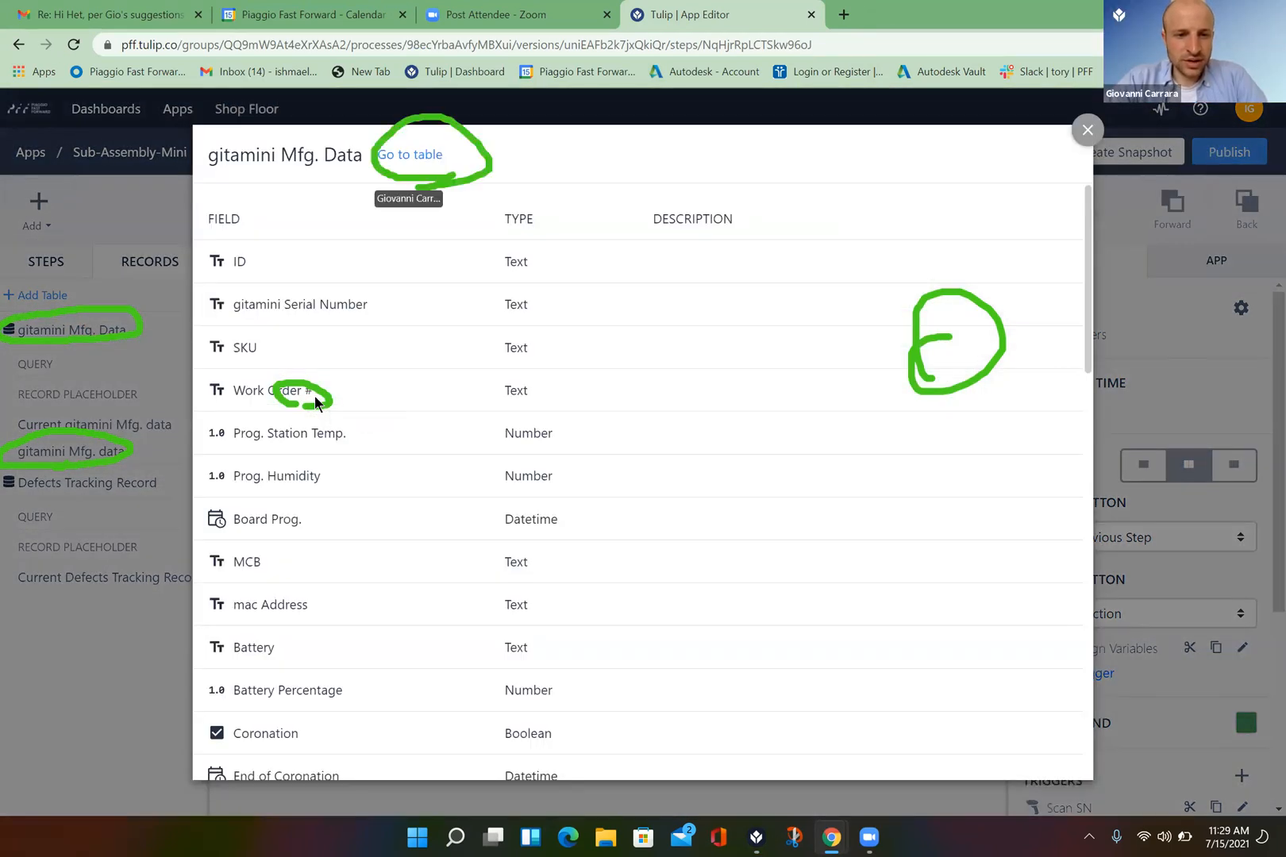
left_click(425, 156)
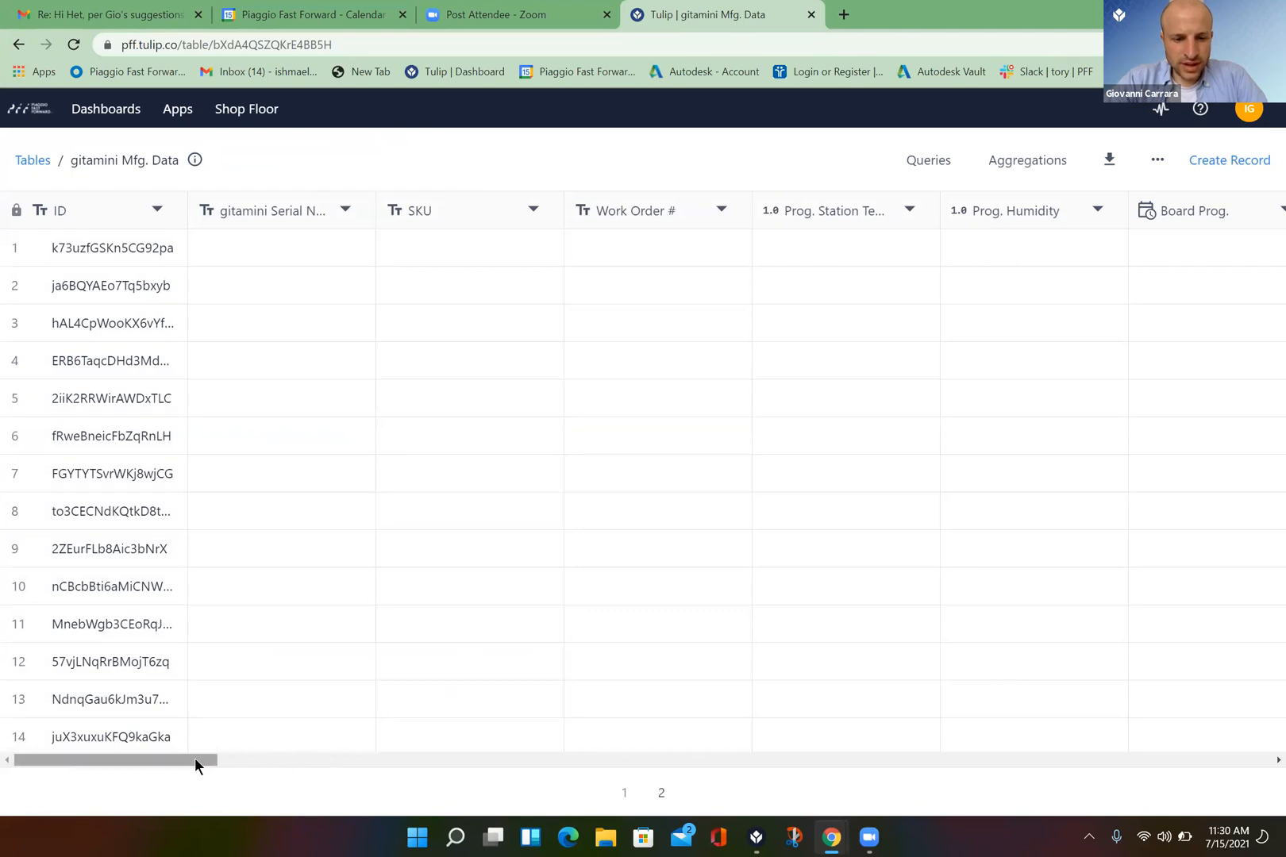
left_click_drag(195, 759, 1258, 800)
left_click_drag(574, 779, 2, 838)
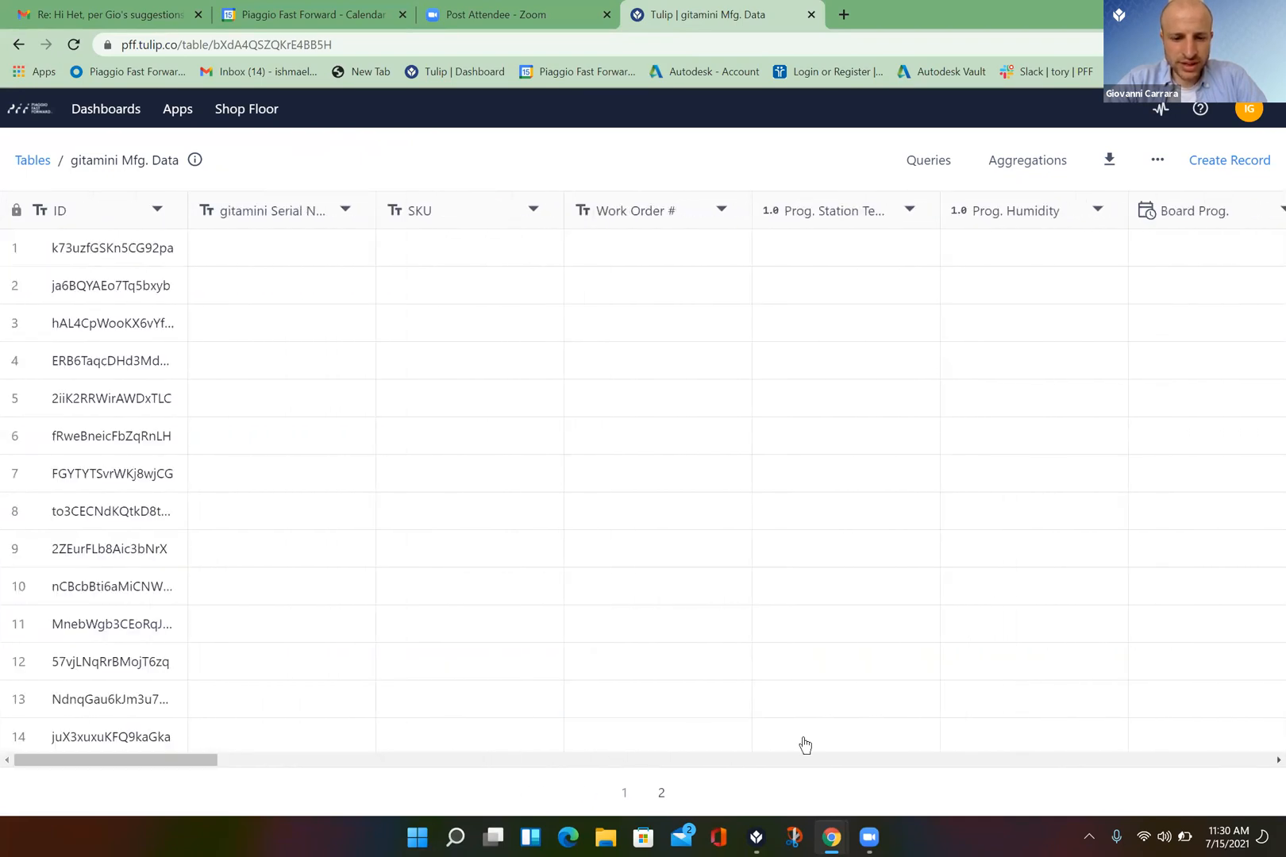
left_click(663, 786)
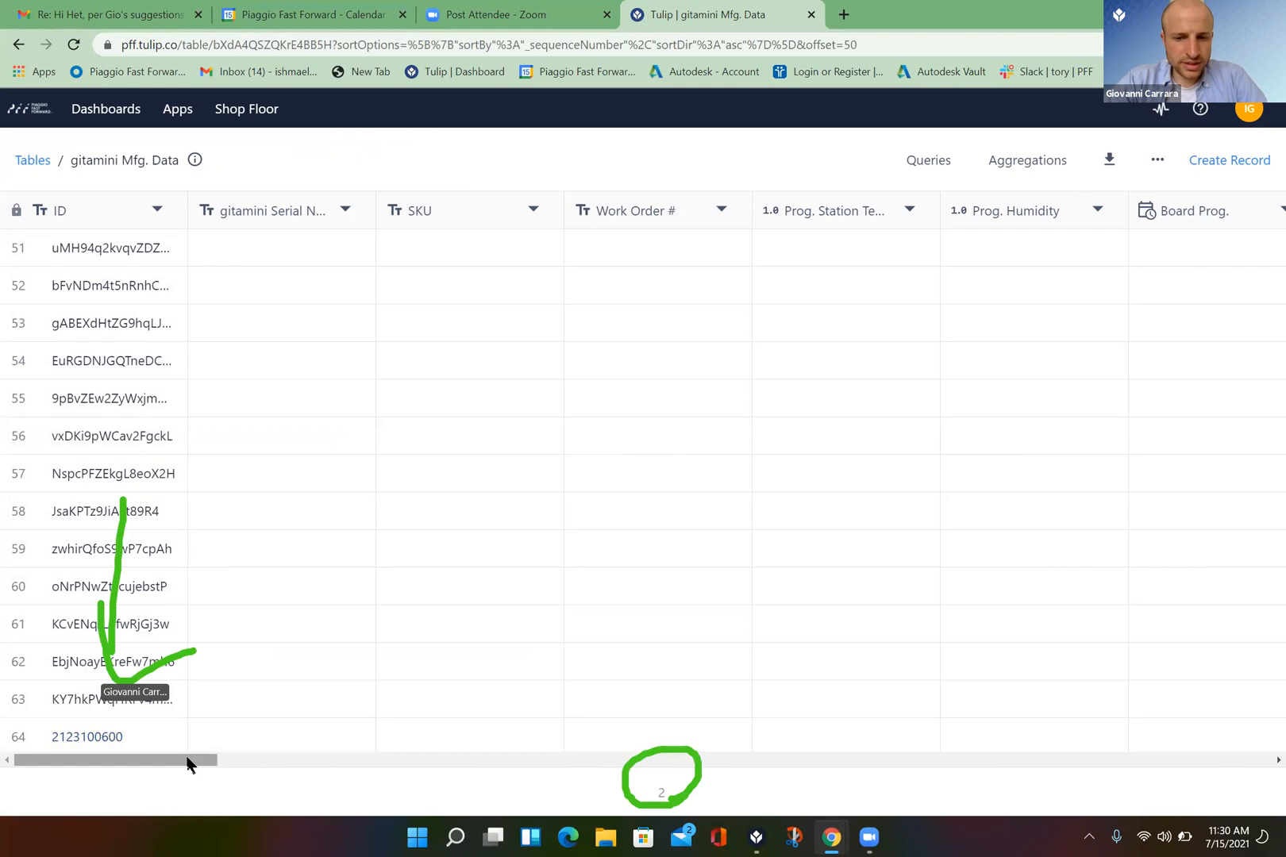
left_click(123, 739)
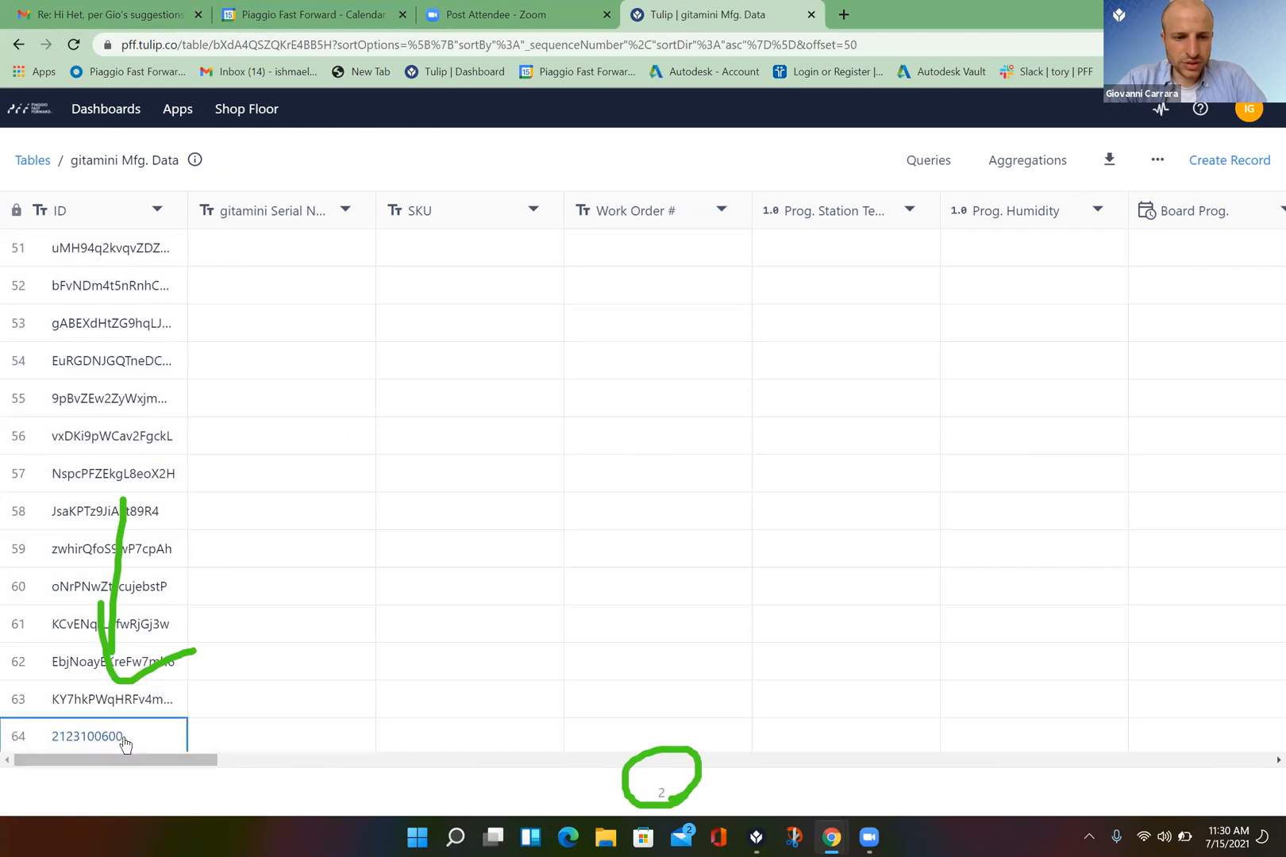
left_click(238, 737)
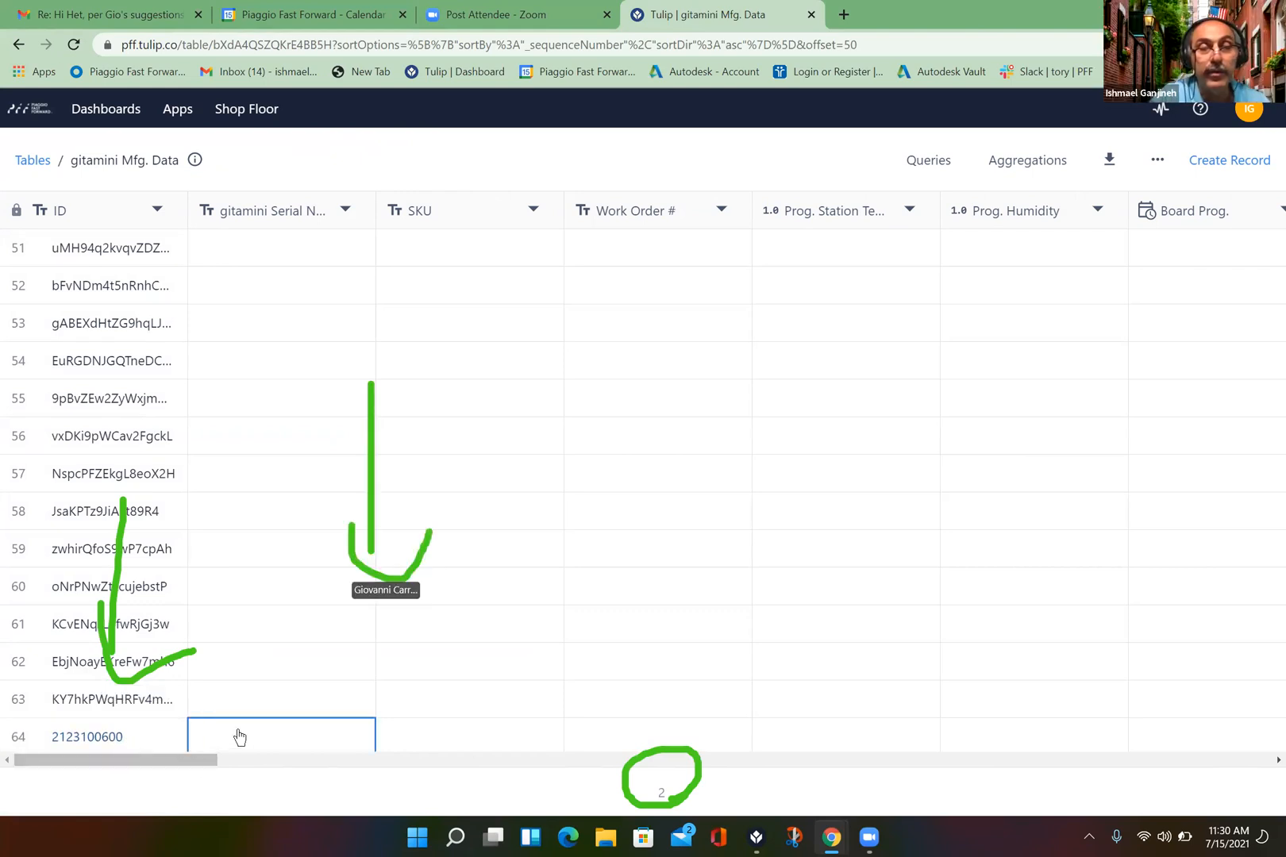
scroll(240, 737, "down", 1)
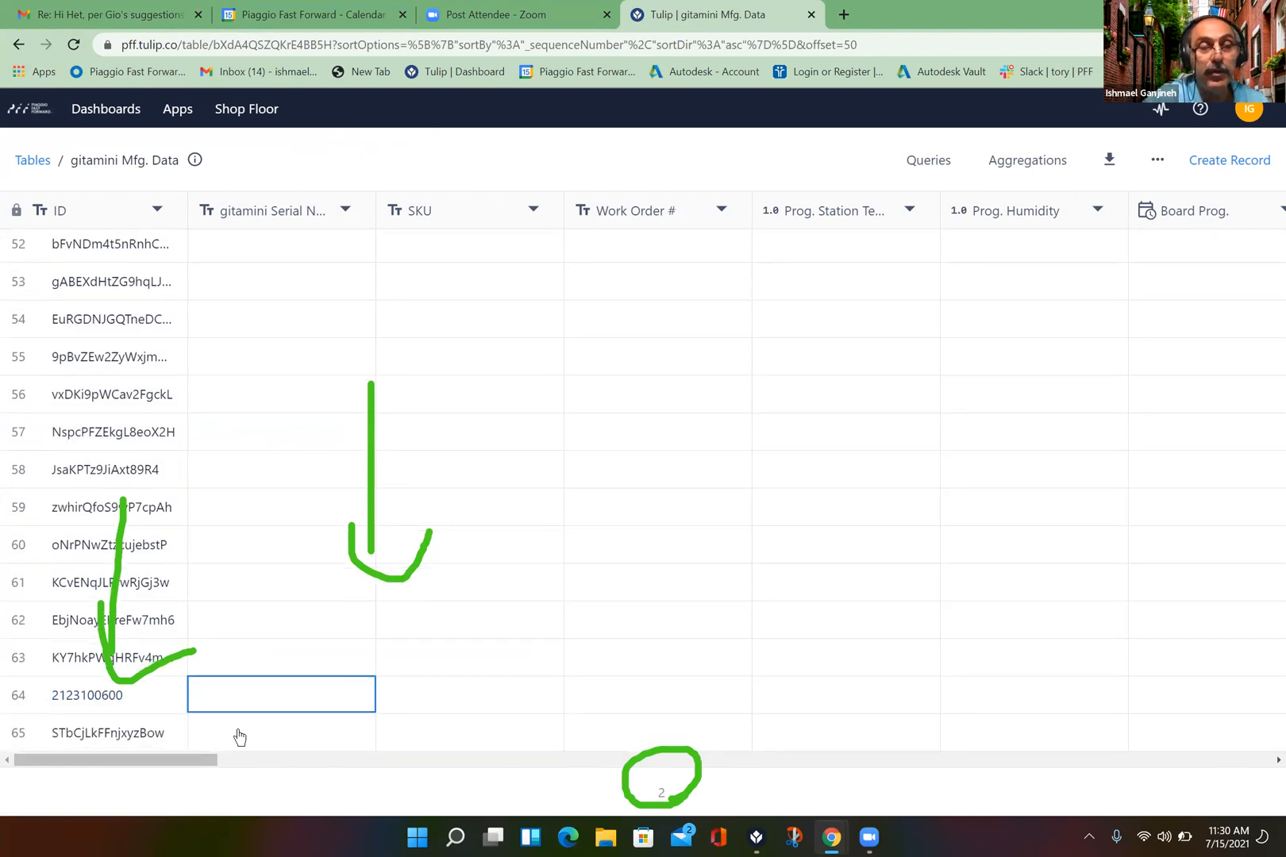
left_click(115, 696)
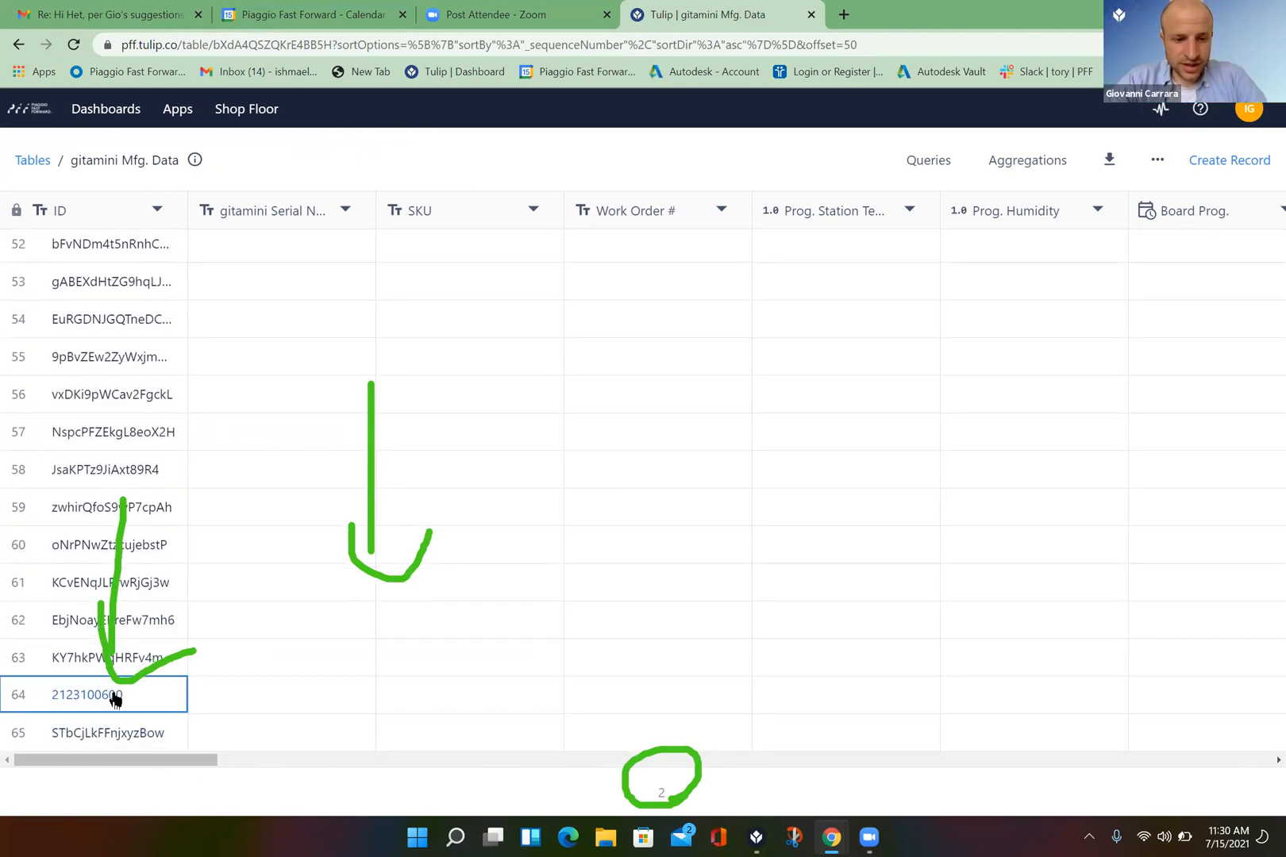
double_click(115, 697)
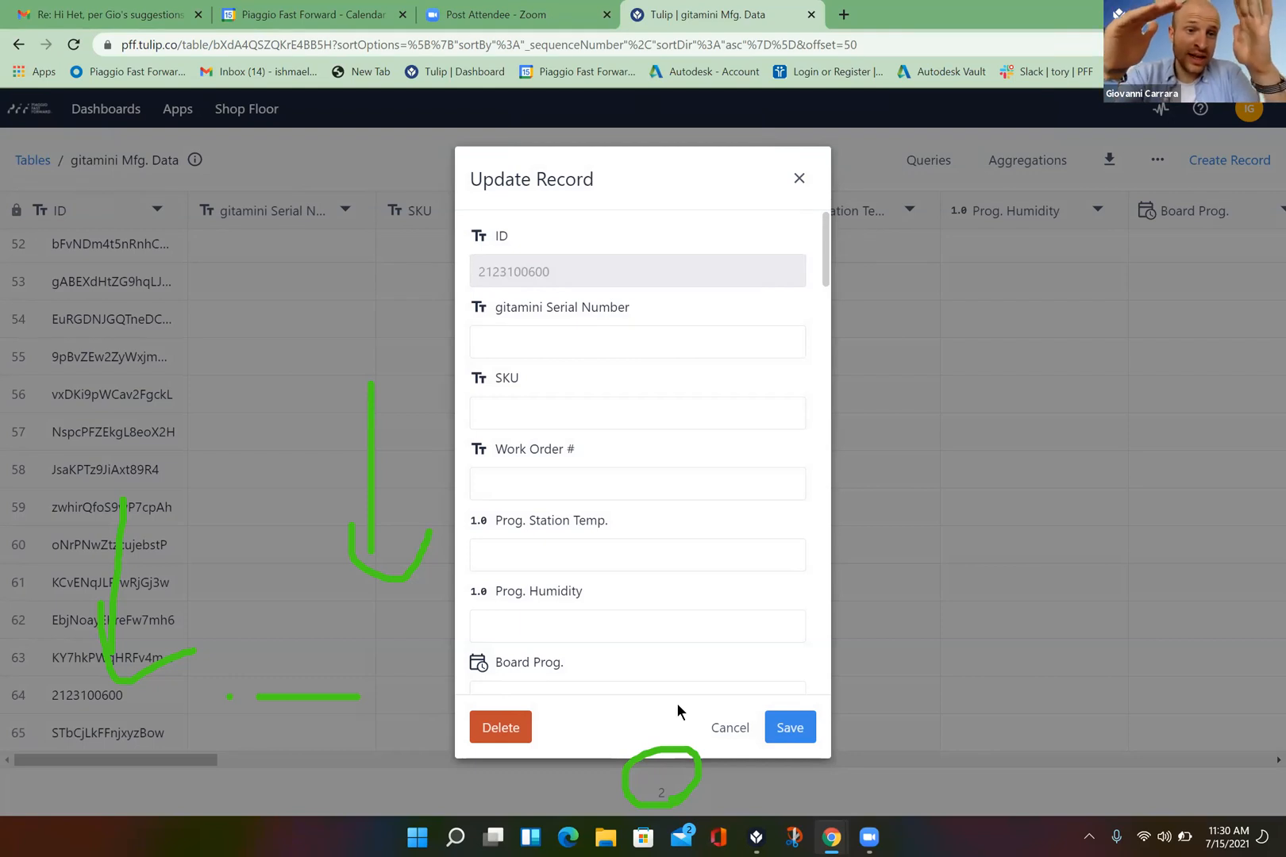
left_click(742, 728)
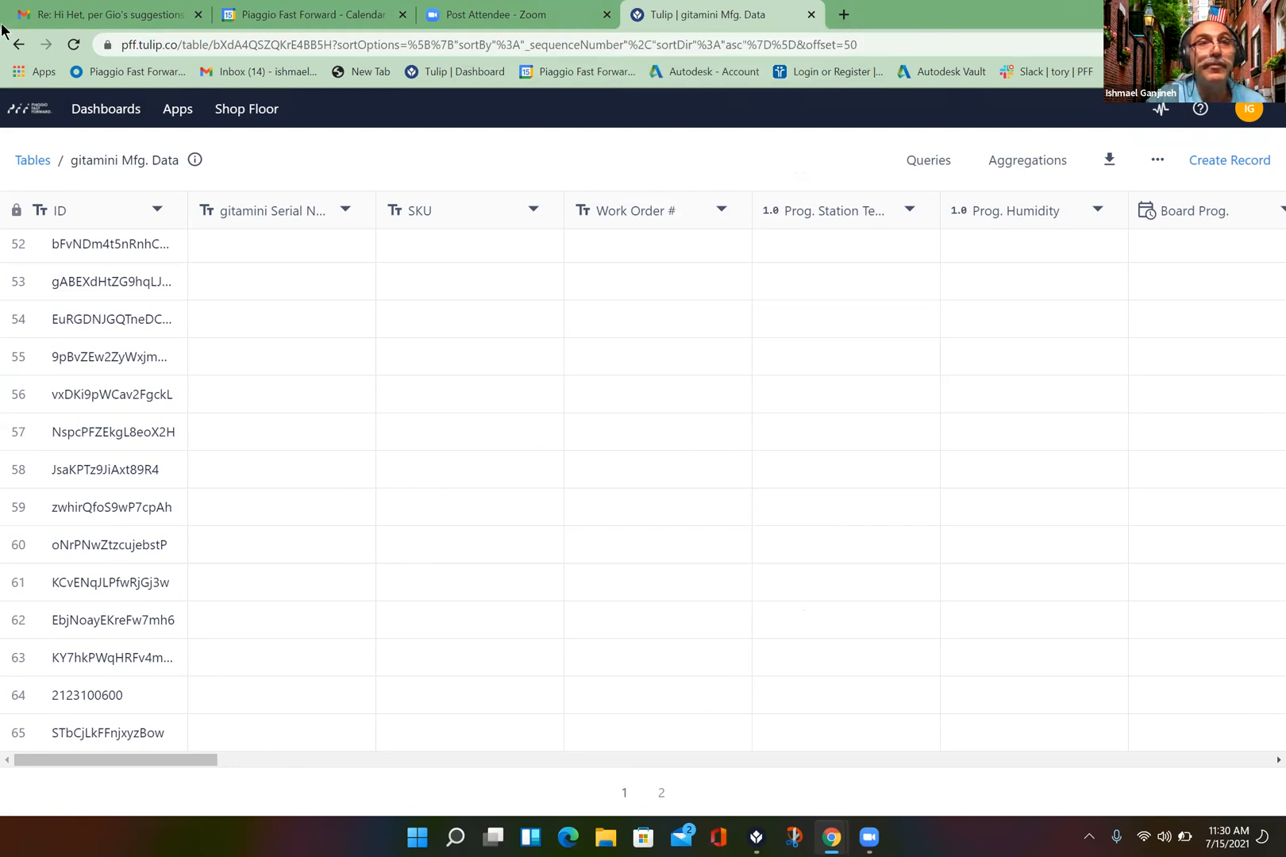
- Go back to the Tulip App Editor and reopen the Assign Variables trigger to review its Then actions
left_click(16, 46)
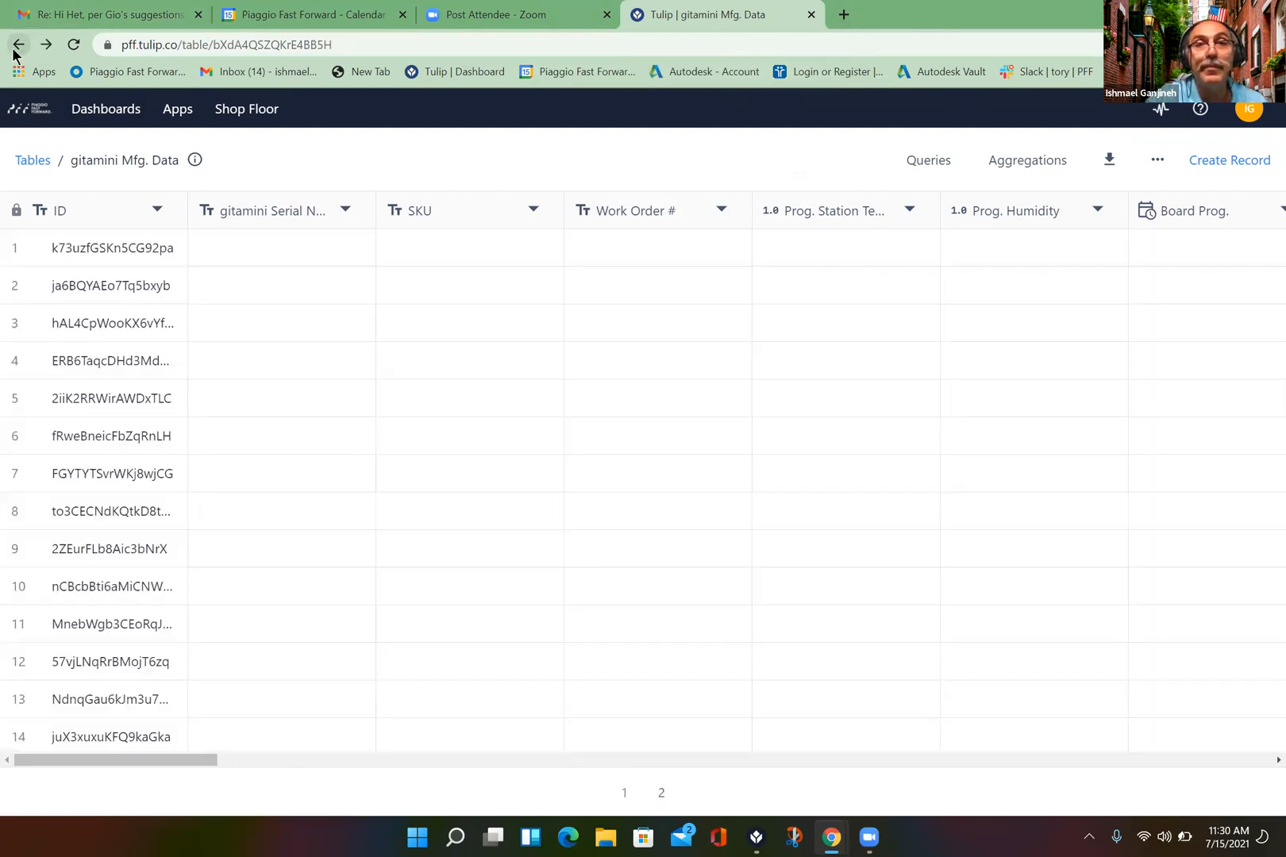
right_click(17, 46)
left_click(17, 46)
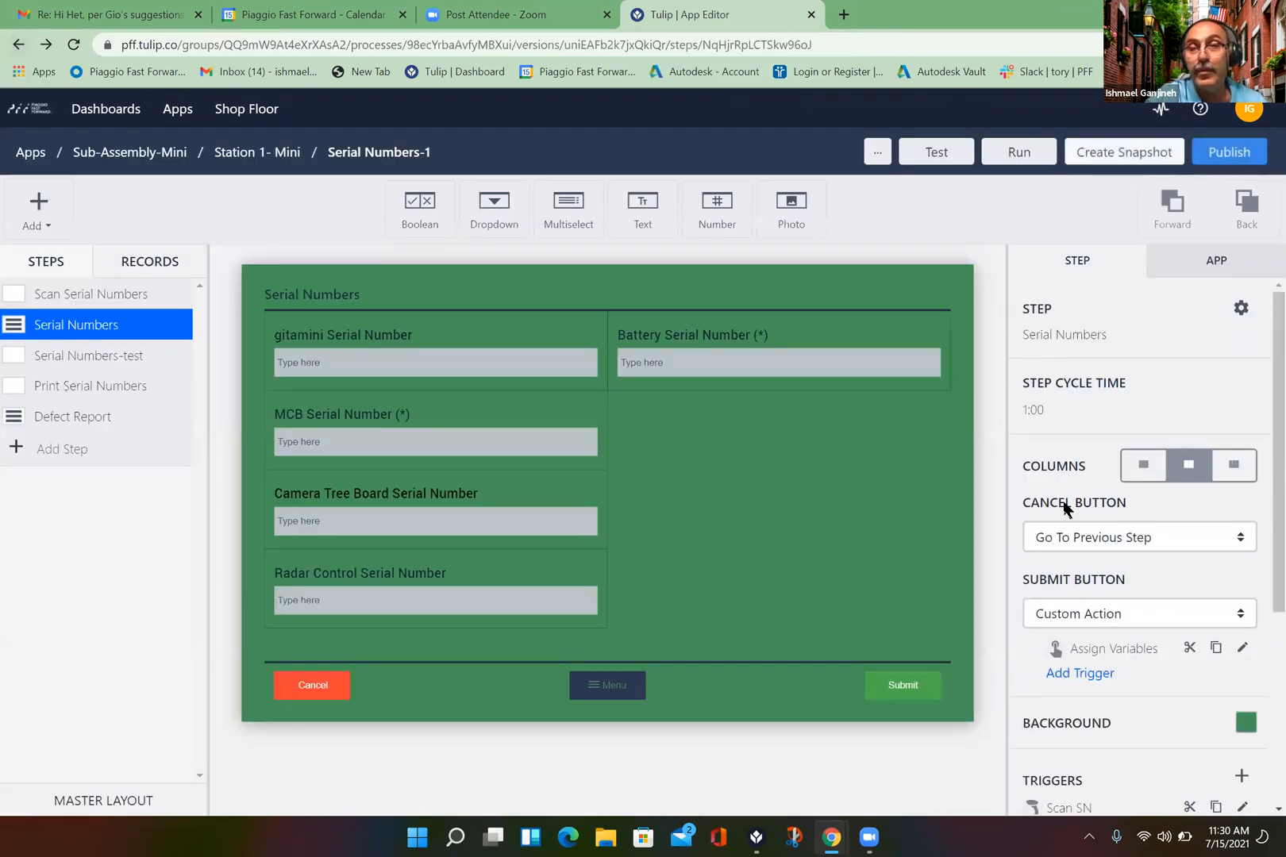
left_click(1242, 652)
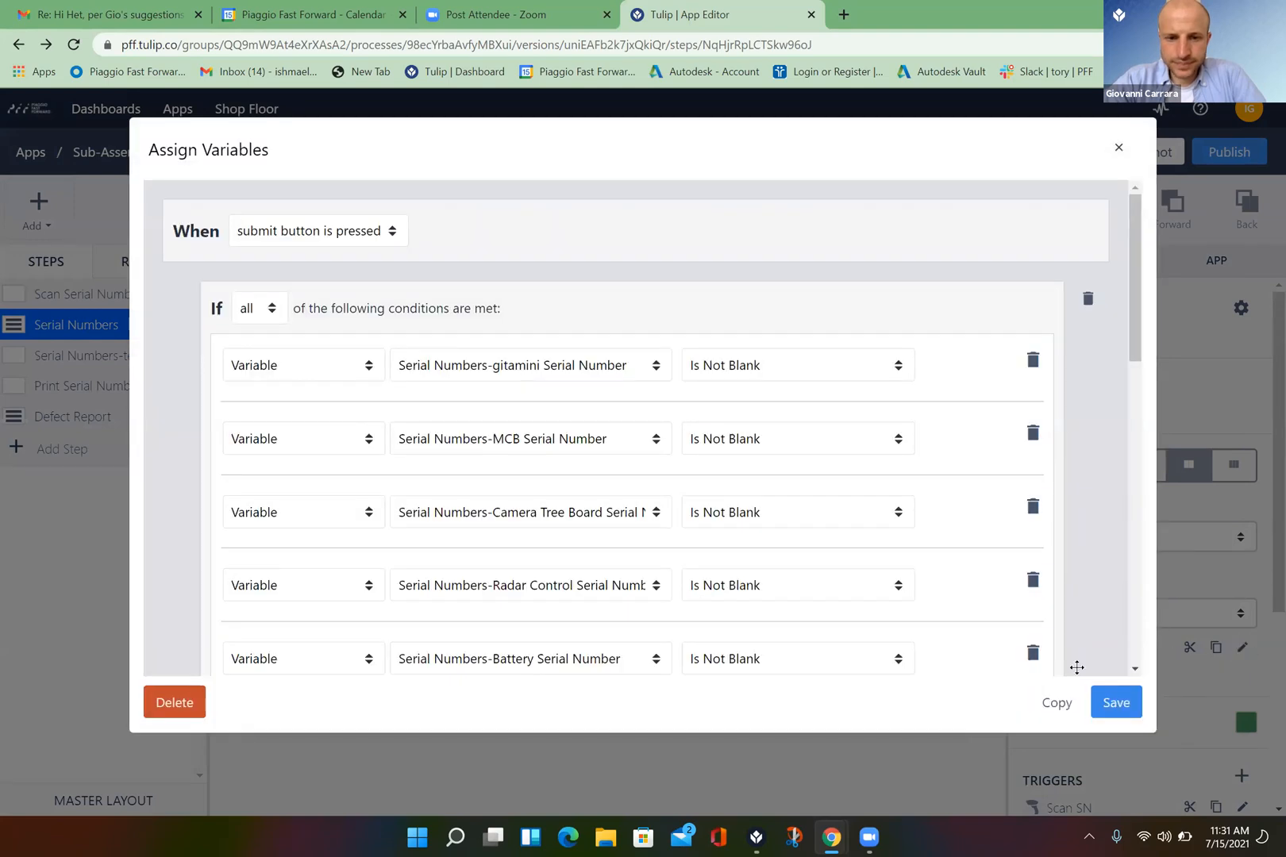
scroll(1133, 671, "down", 5)
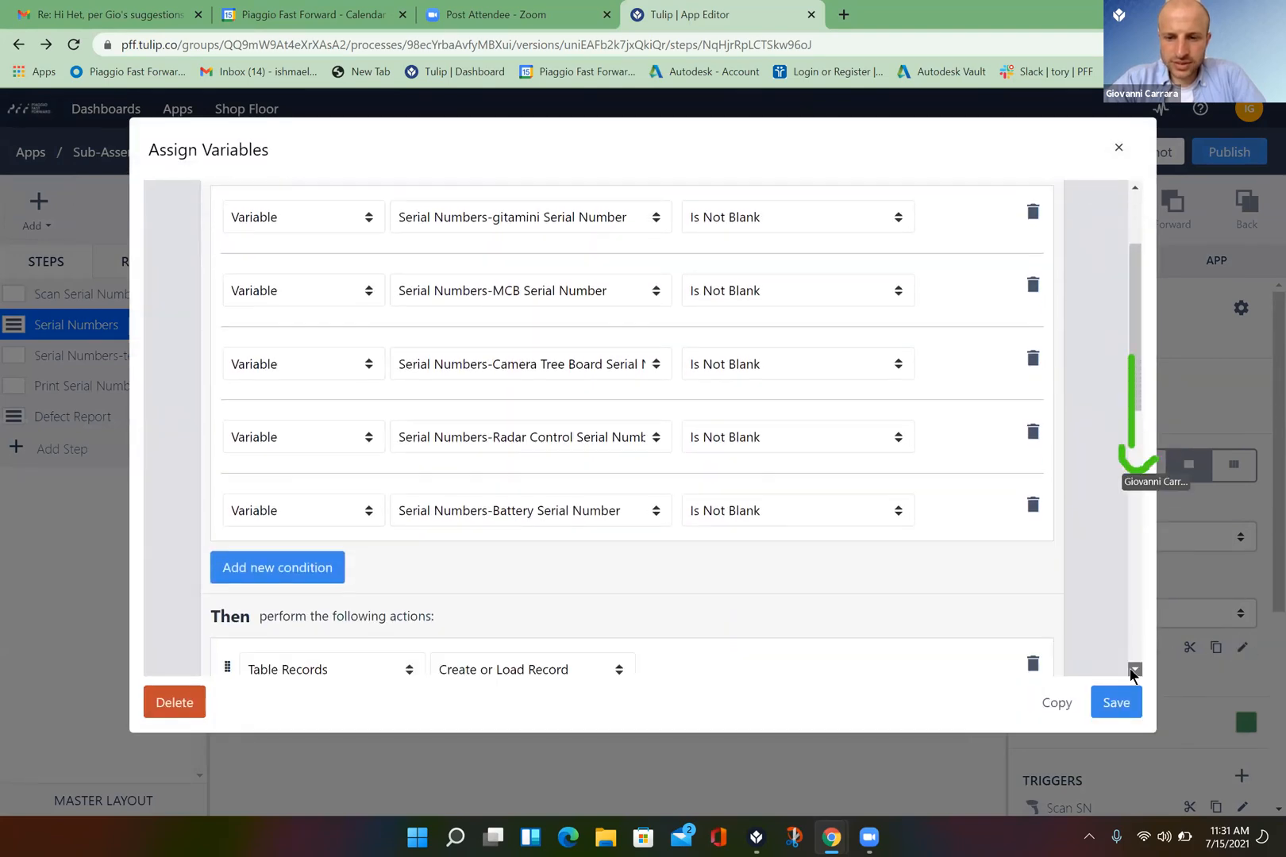
scroll(1134, 673, "down", 2)
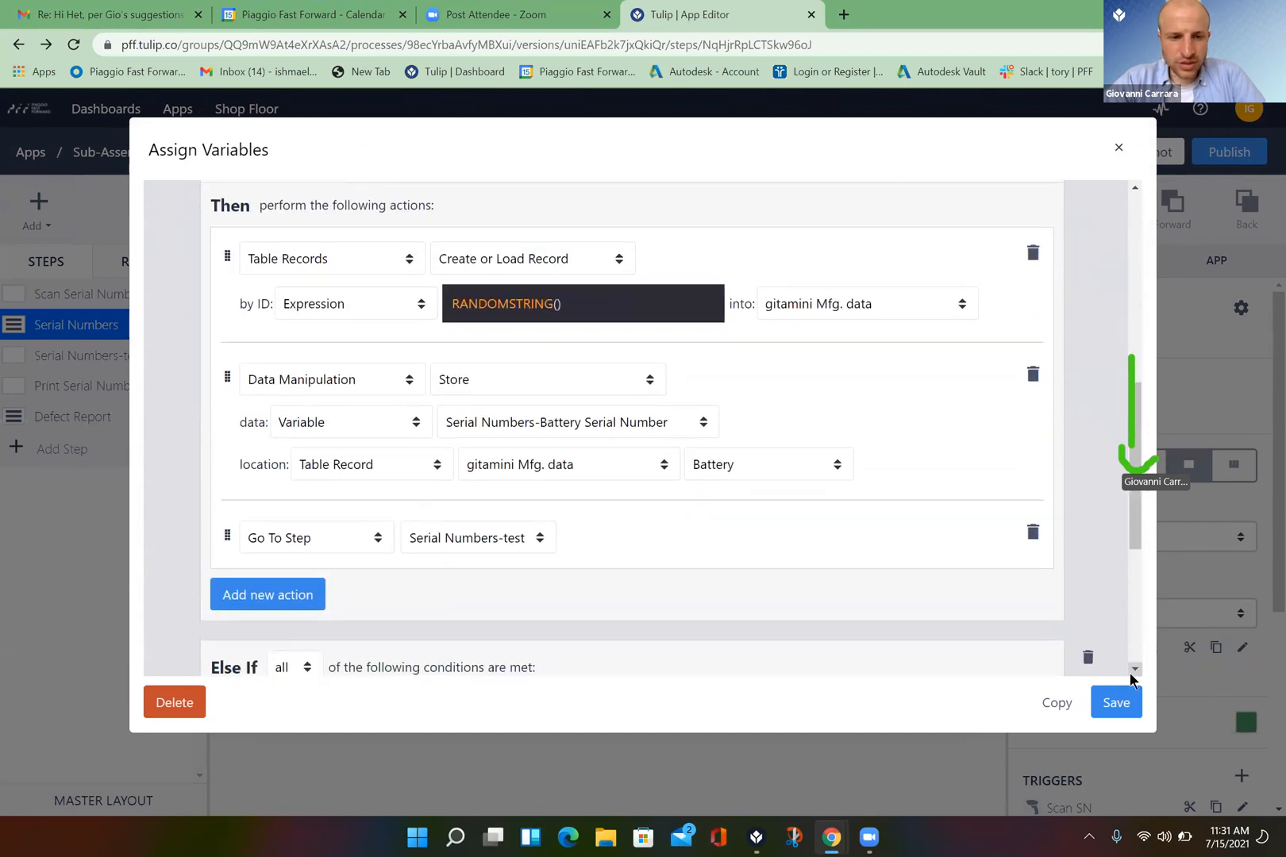
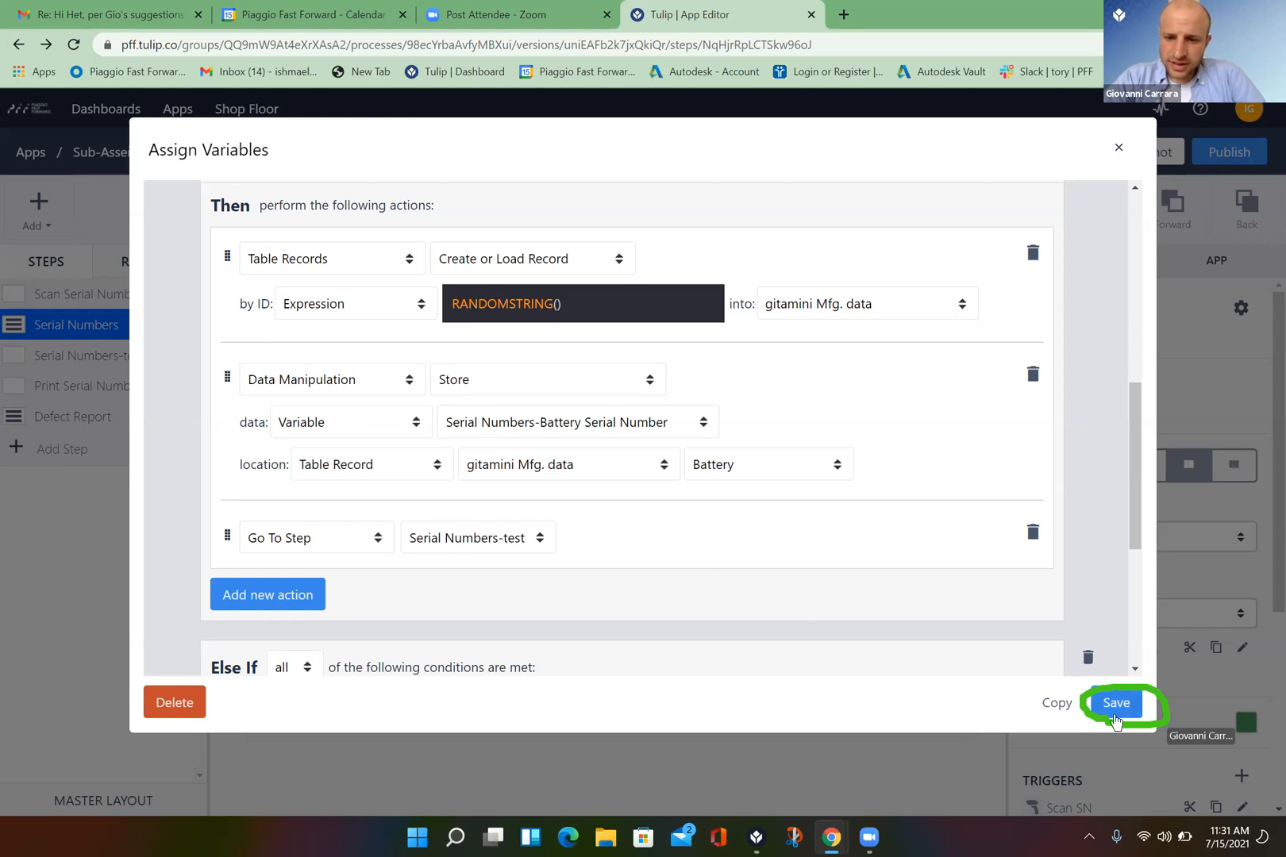
- Save the Assign Variables actions and discard the empty trigger started afterwards
left_click(1115, 704)
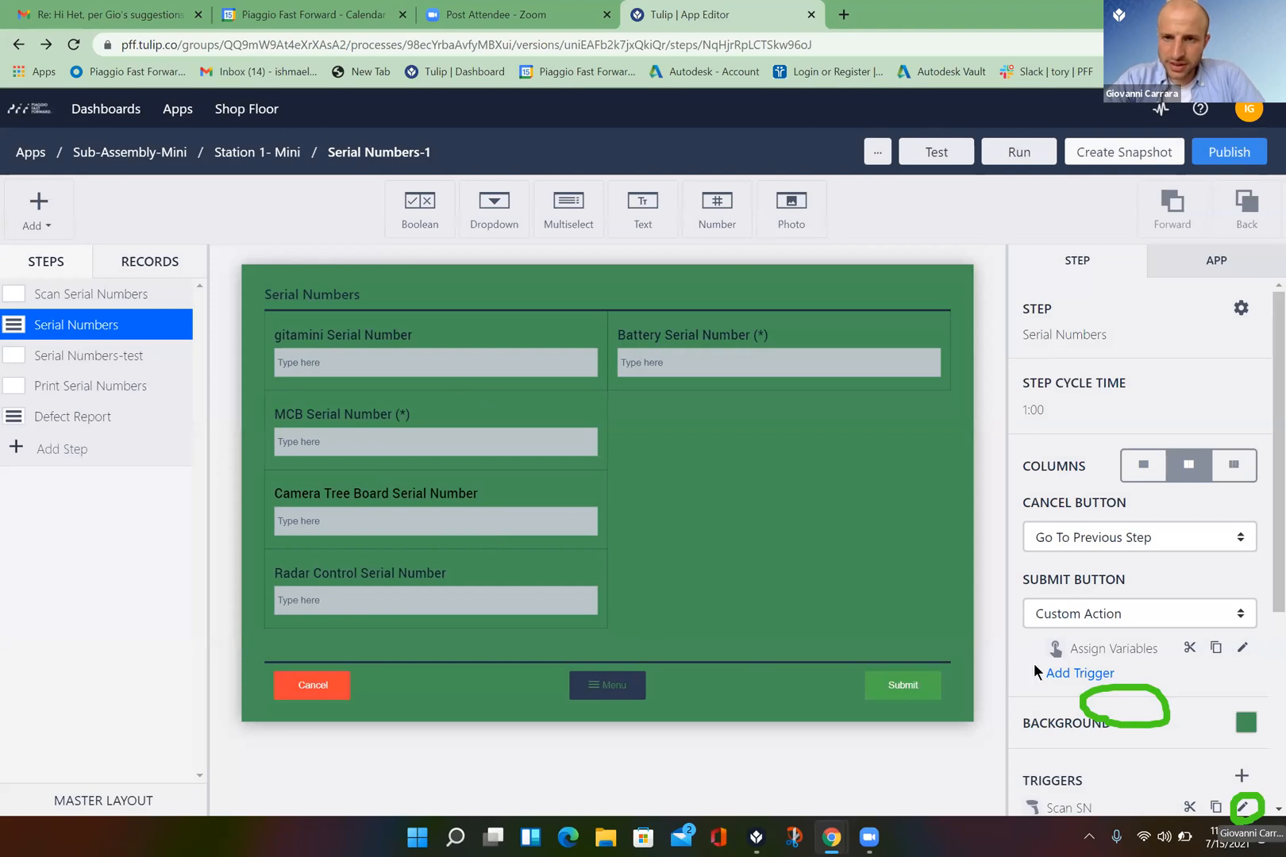
left_click(1081, 673)
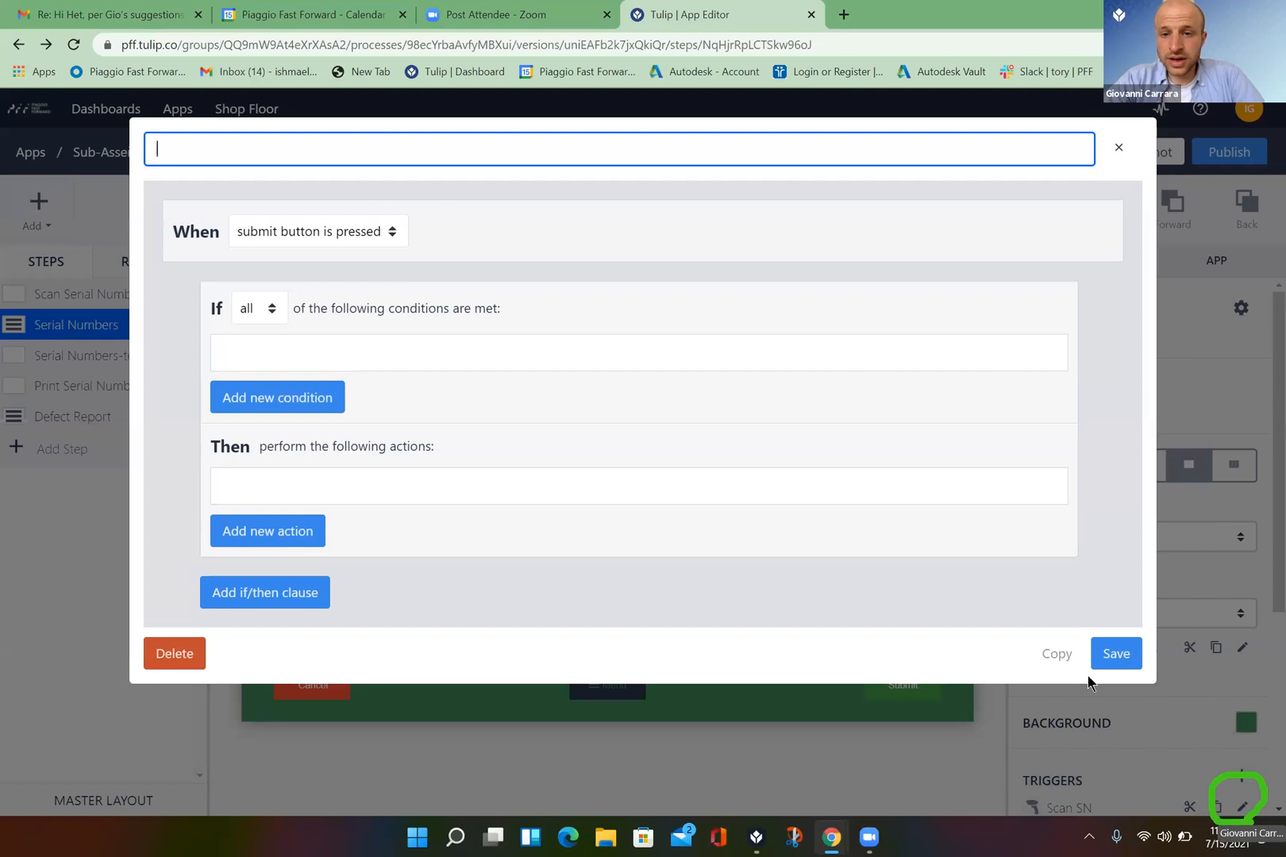
left_click(1121, 152)
left_click(853, 282)
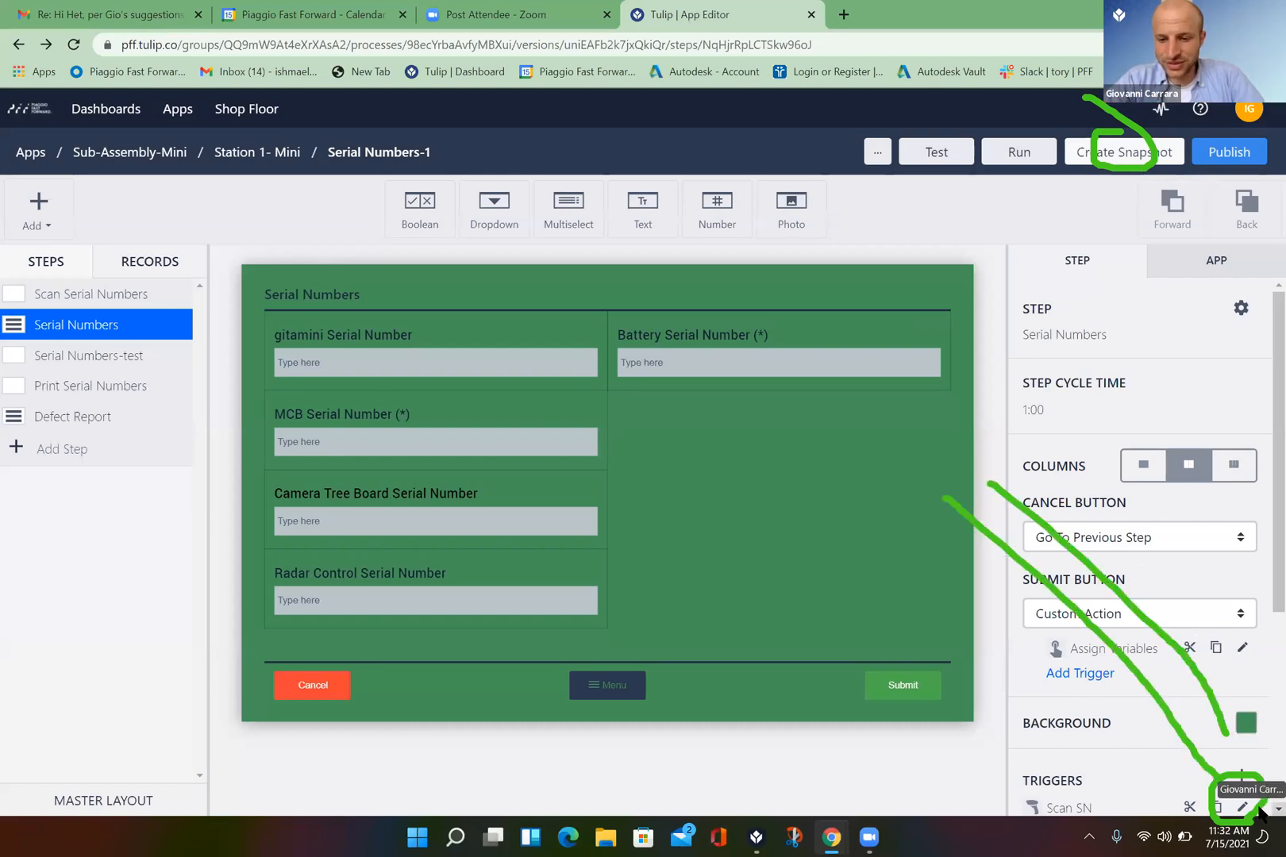
scroll(1250, 699, "down", 2)
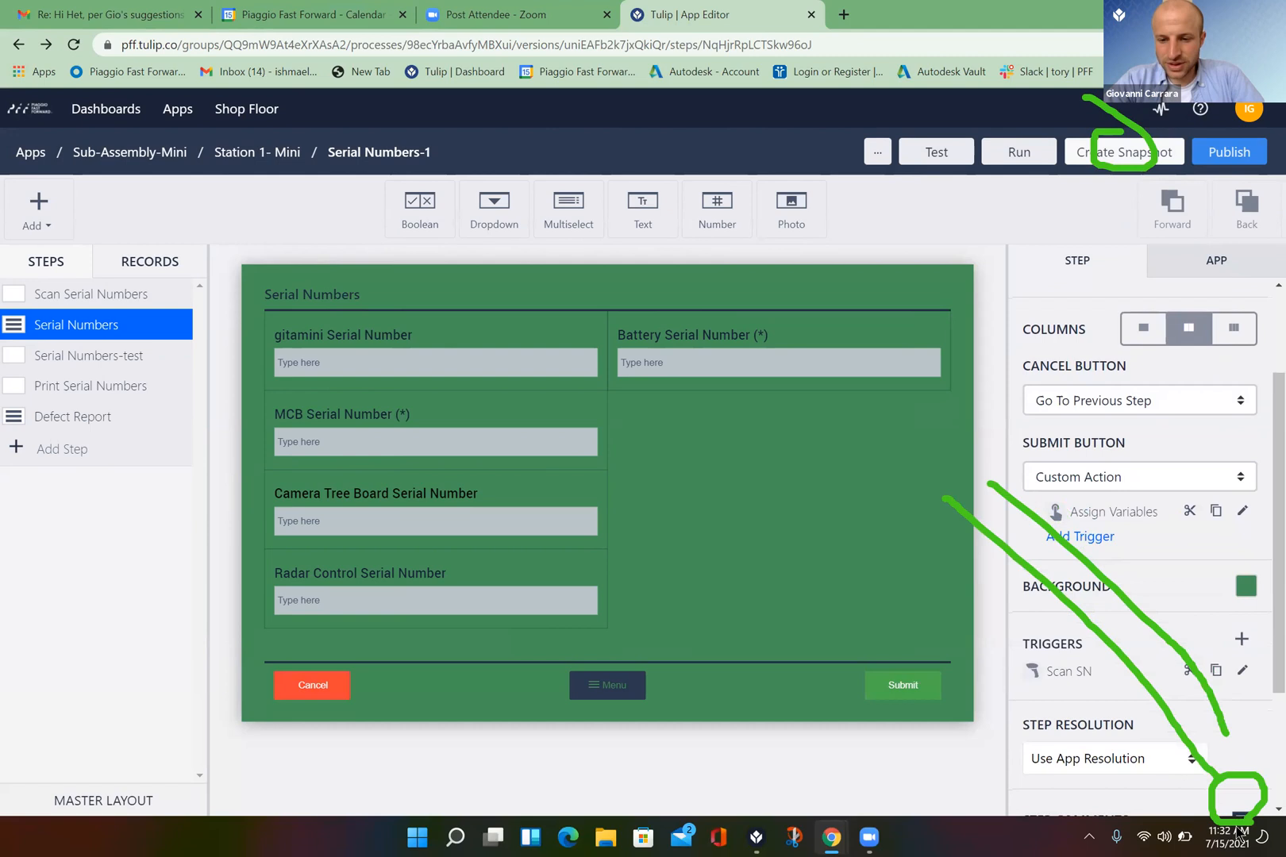
- Review the Scan SN trigger's LEN = 10 condition and its four Store Device Output actions
left_click(1244, 672)
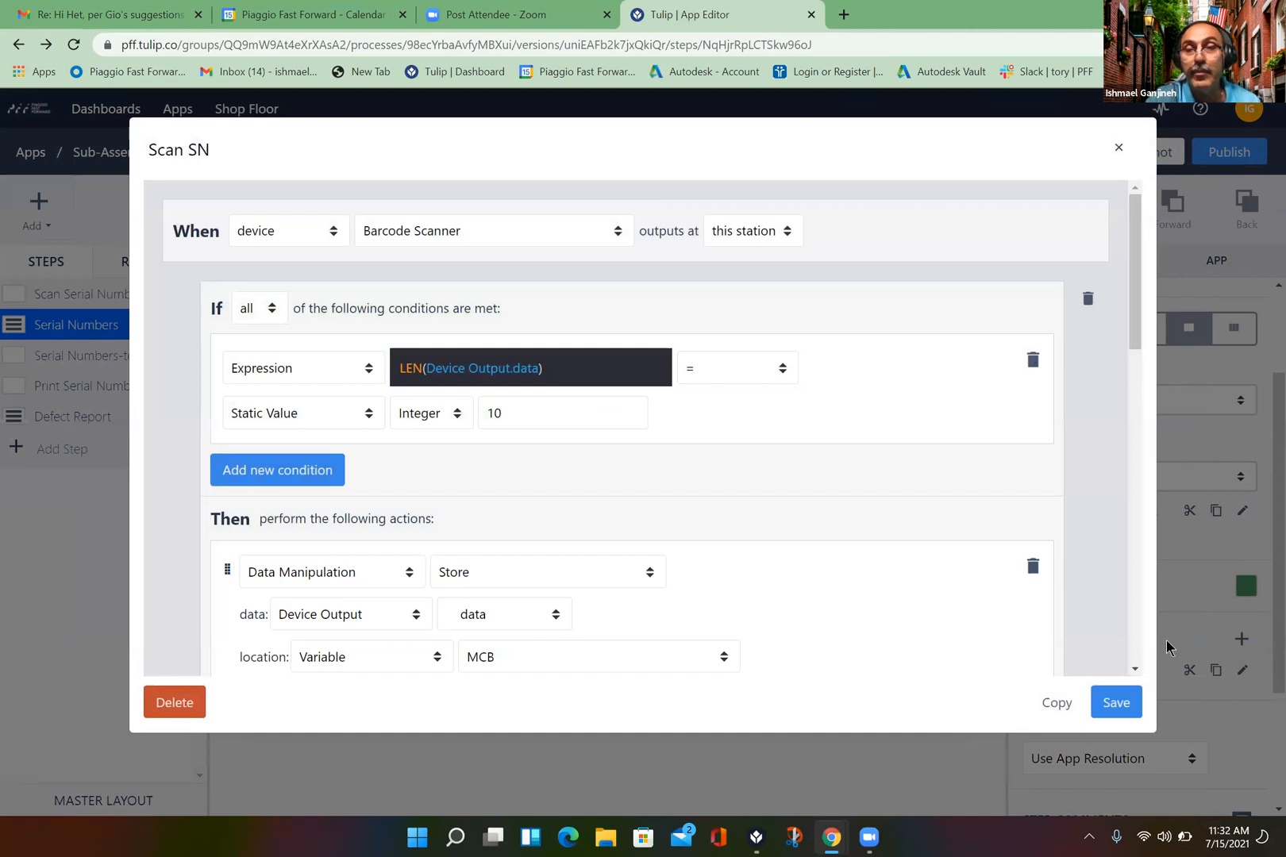
left_click(1136, 669)
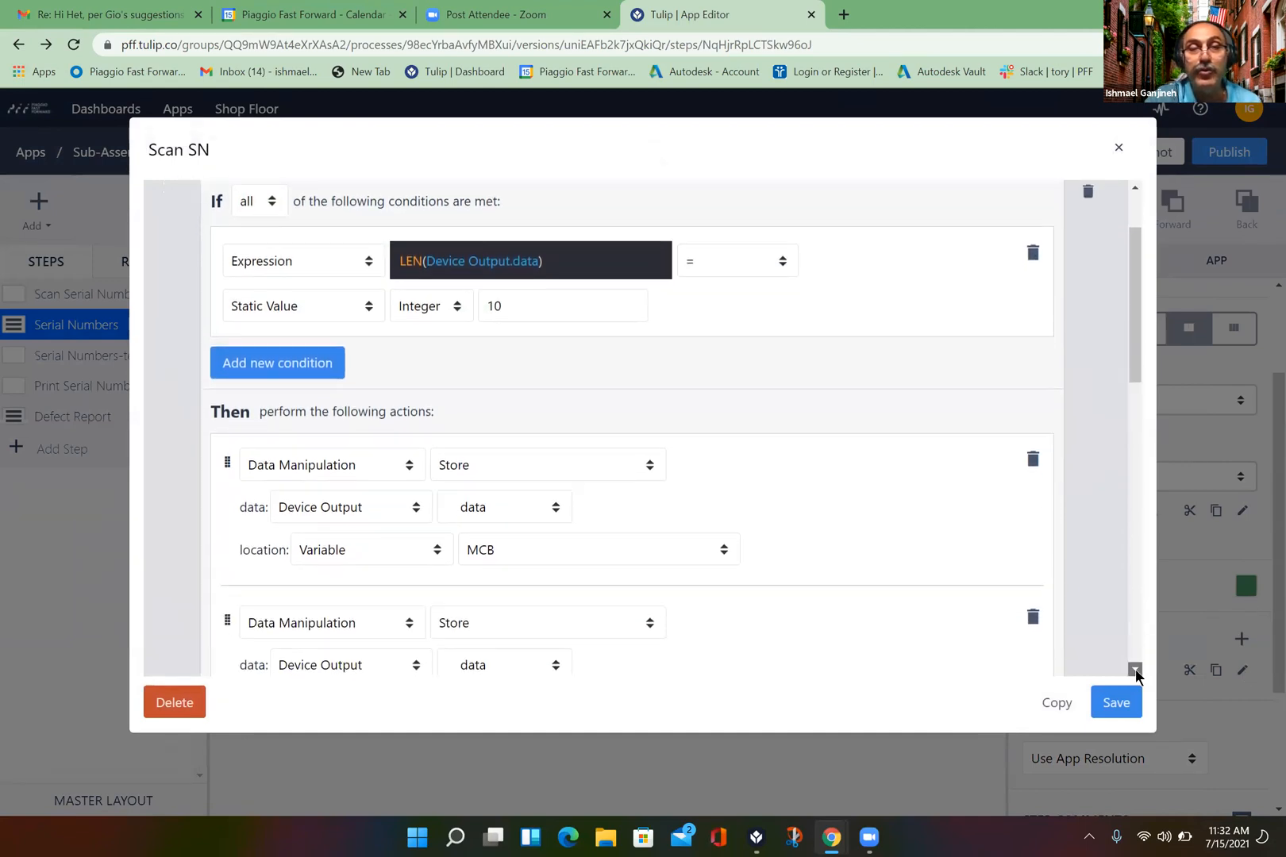
left_click(1135, 670)
left_click(1135, 670)
left_click(1136, 670)
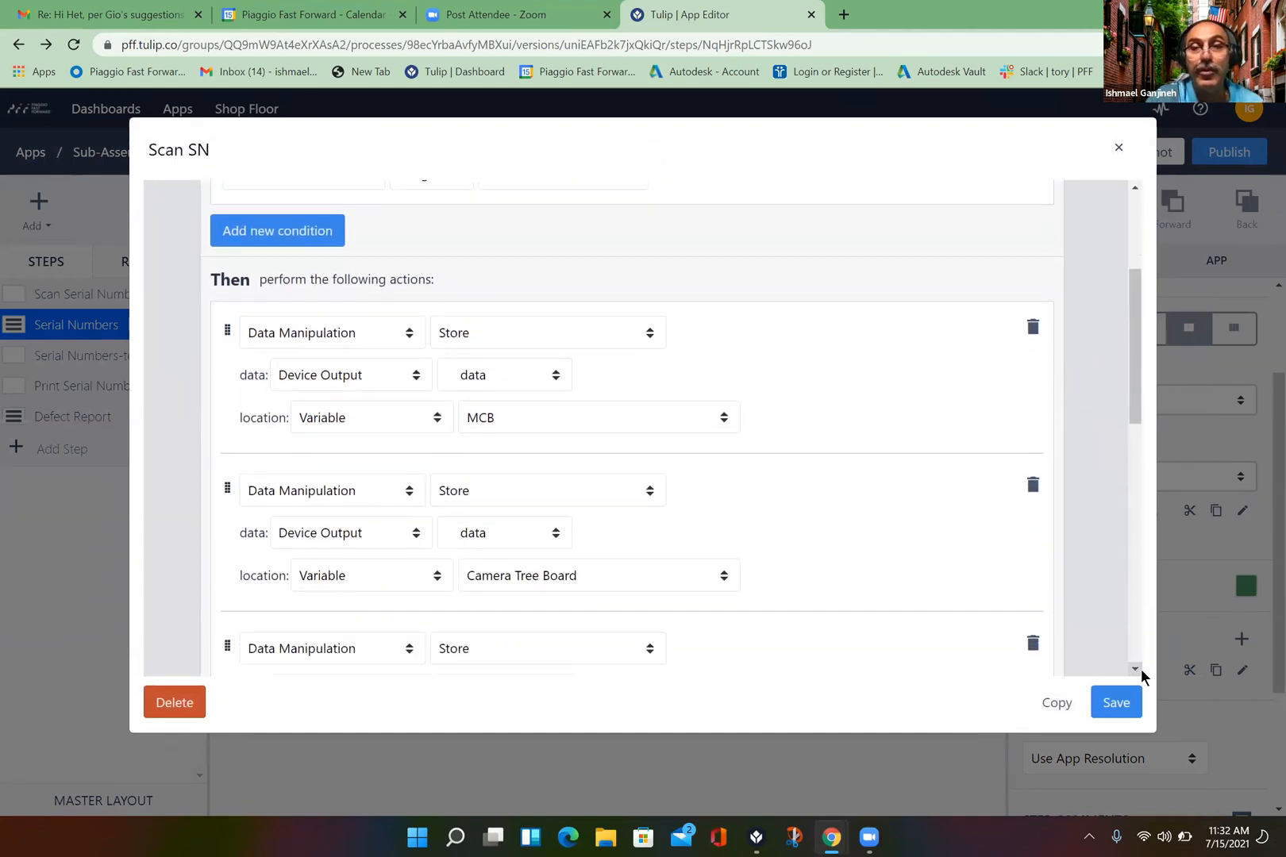
left_click(1136, 670)
left_click(1136, 669)
left_click(1136, 669)
left_click(1135, 669)
left_click(1135, 670)
left_click(1135, 669)
left_click(1136, 670)
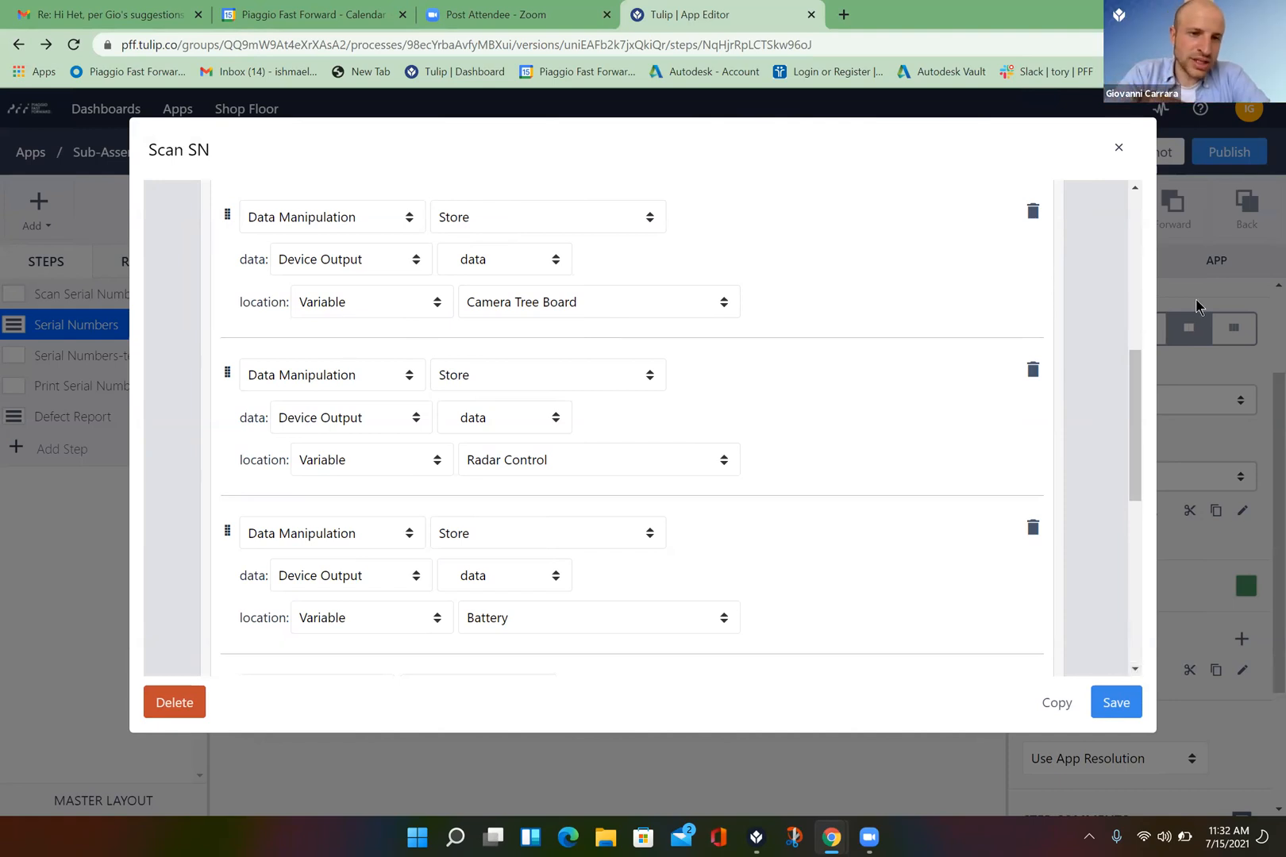
left_click(1136, 190)
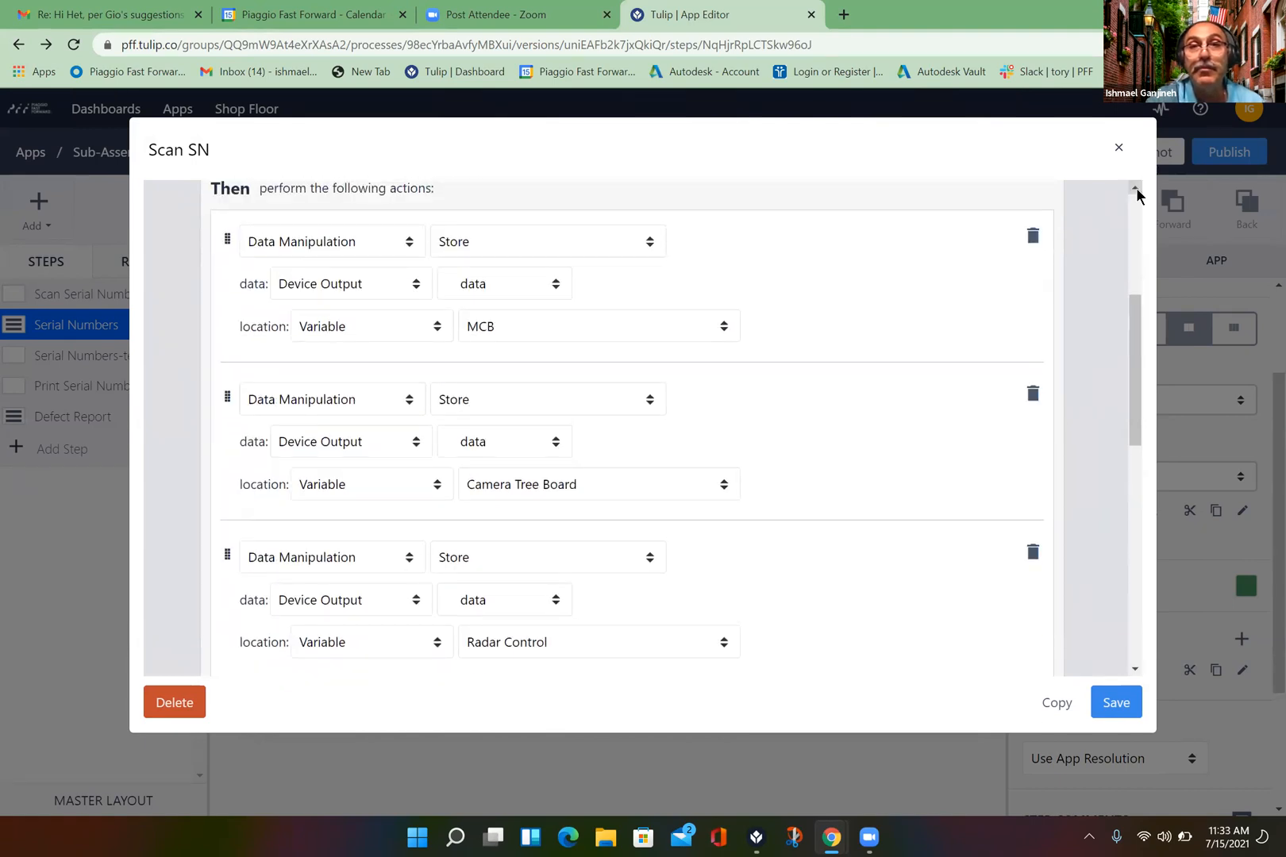
left_click(1137, 191)
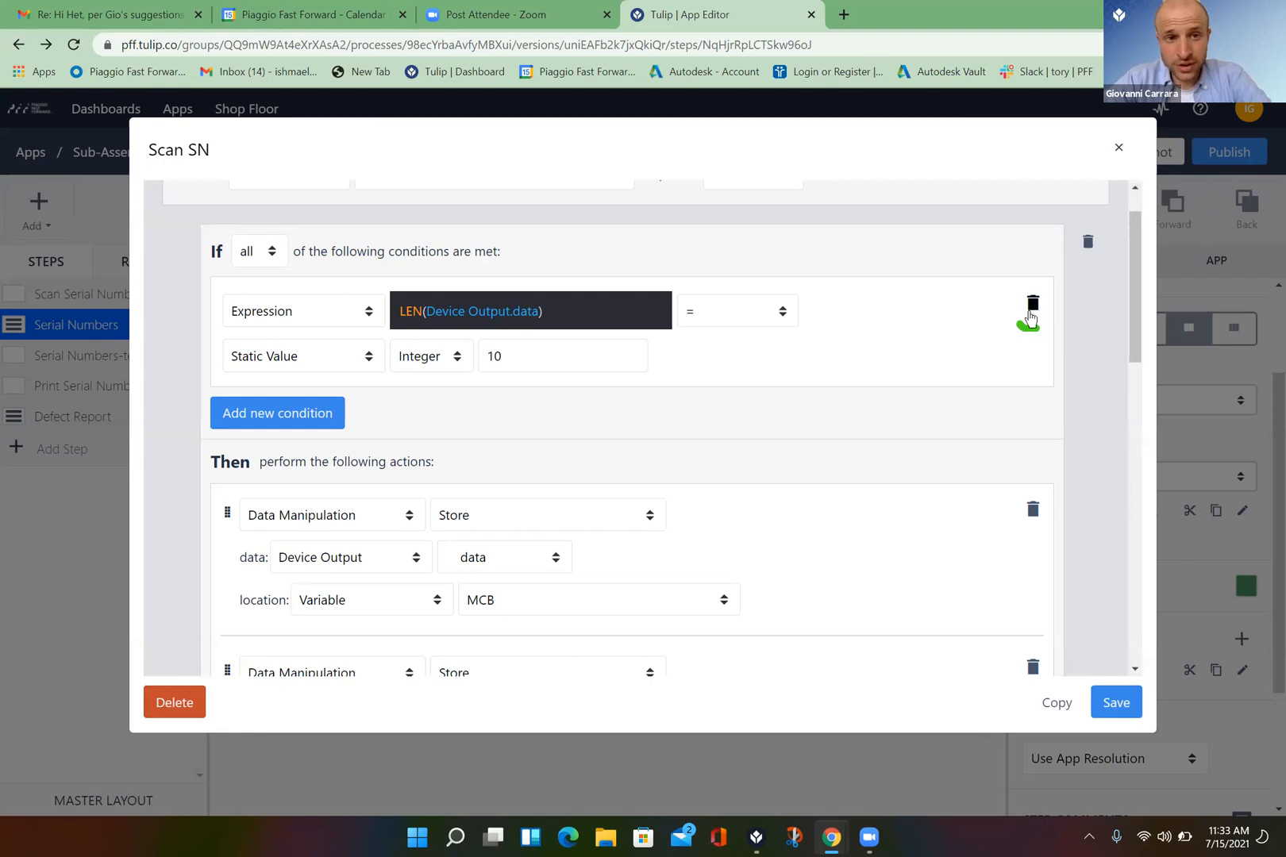
- Delete the LEN(Device Output.data) = 10 condition and add an empty condition in its place
left_click(1031, 303)
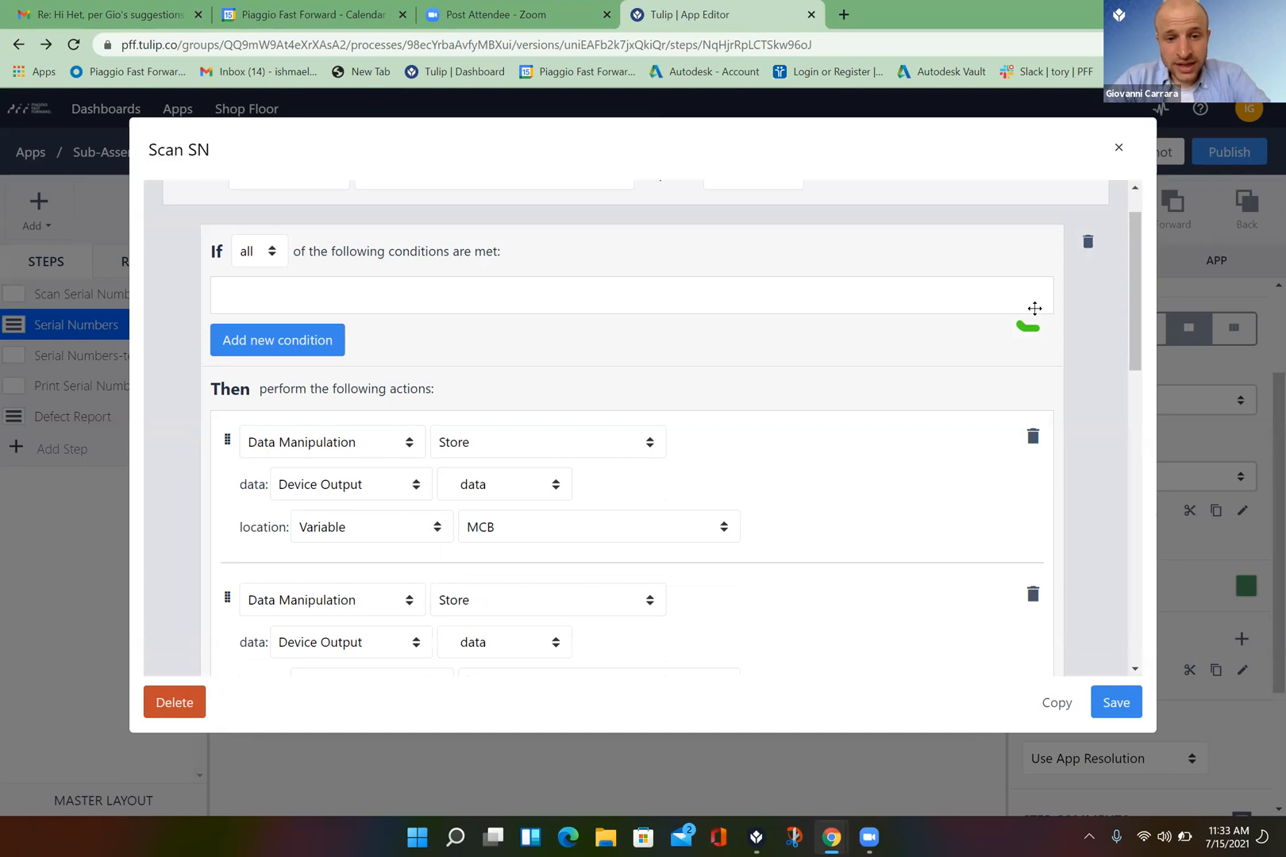
left_click_drag(1003, 331, 818, 295)
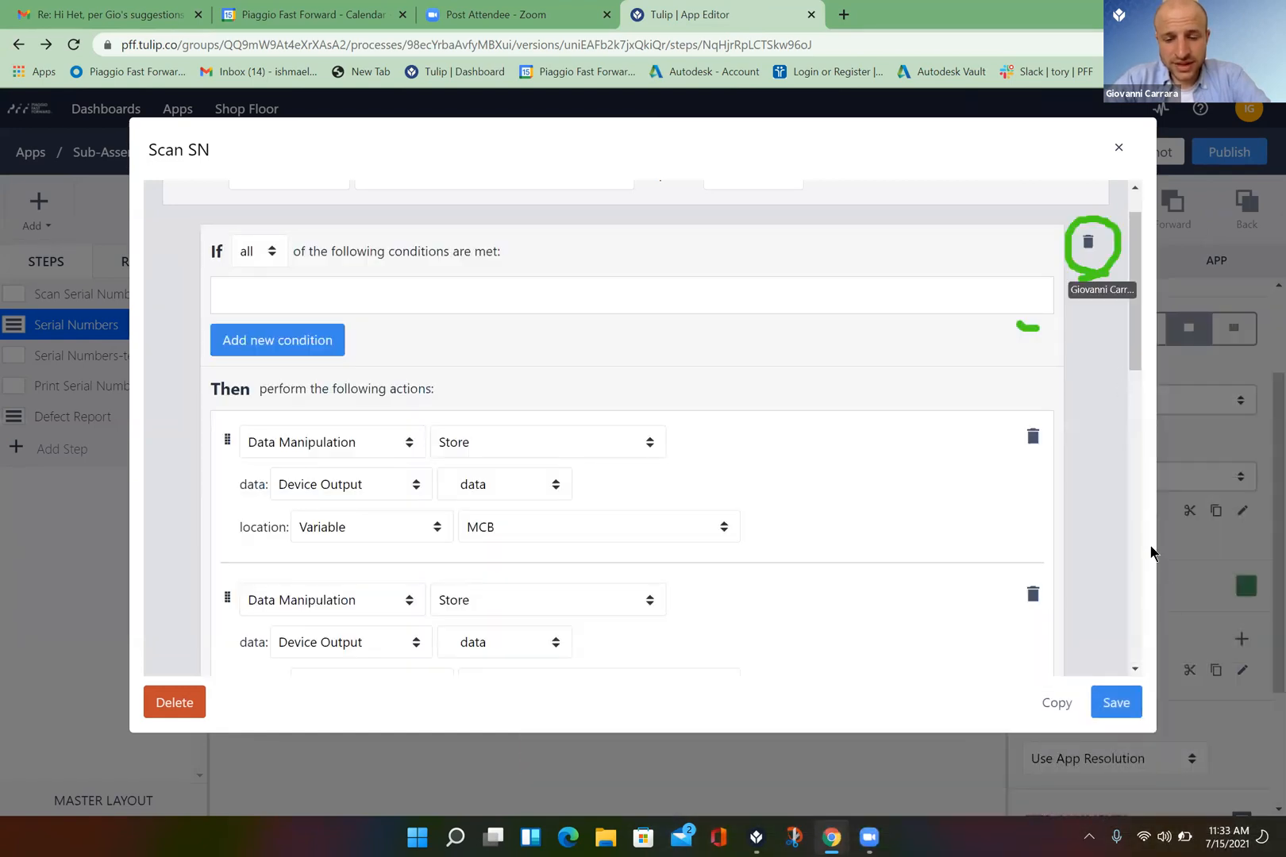
left_click(1136, 670)
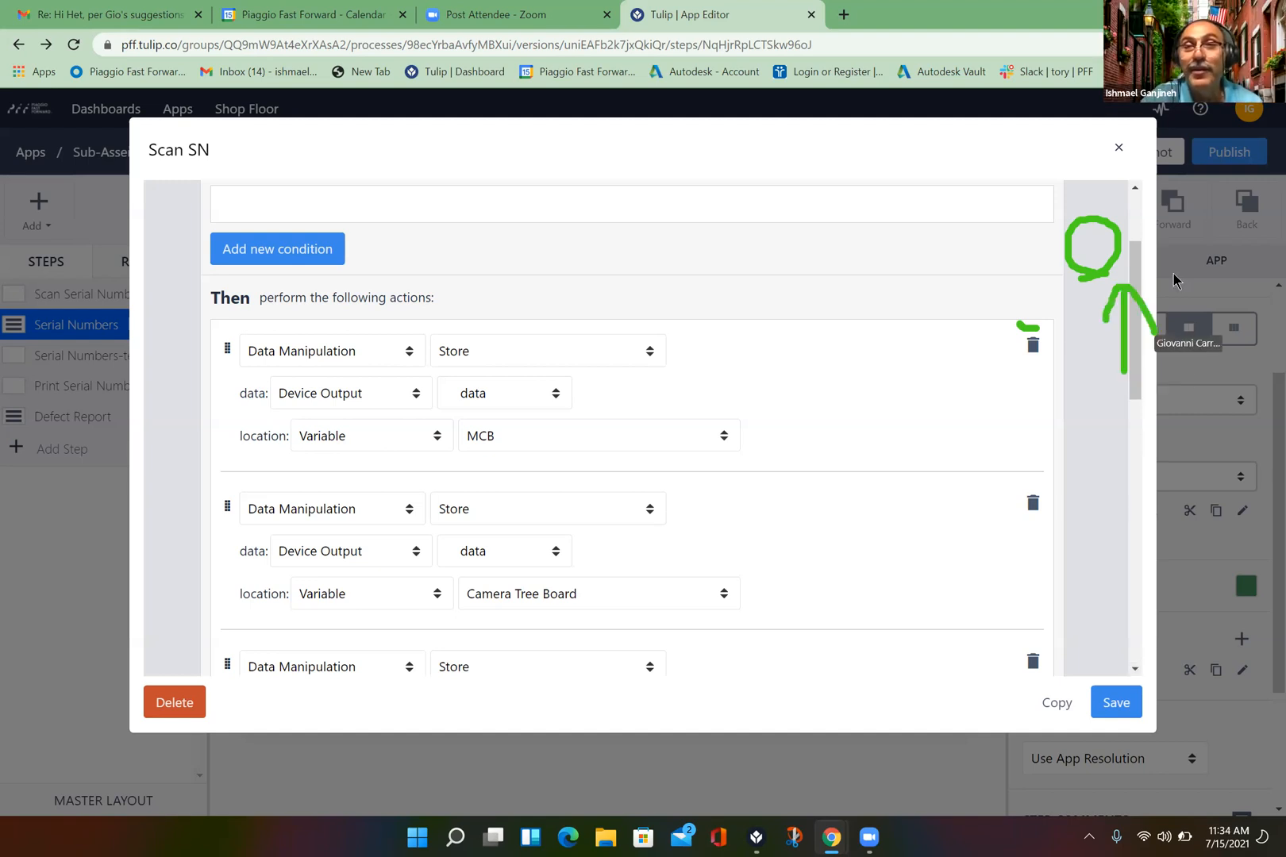
left_click(1135, 188)
scroll(1135, 193, "up", 2)
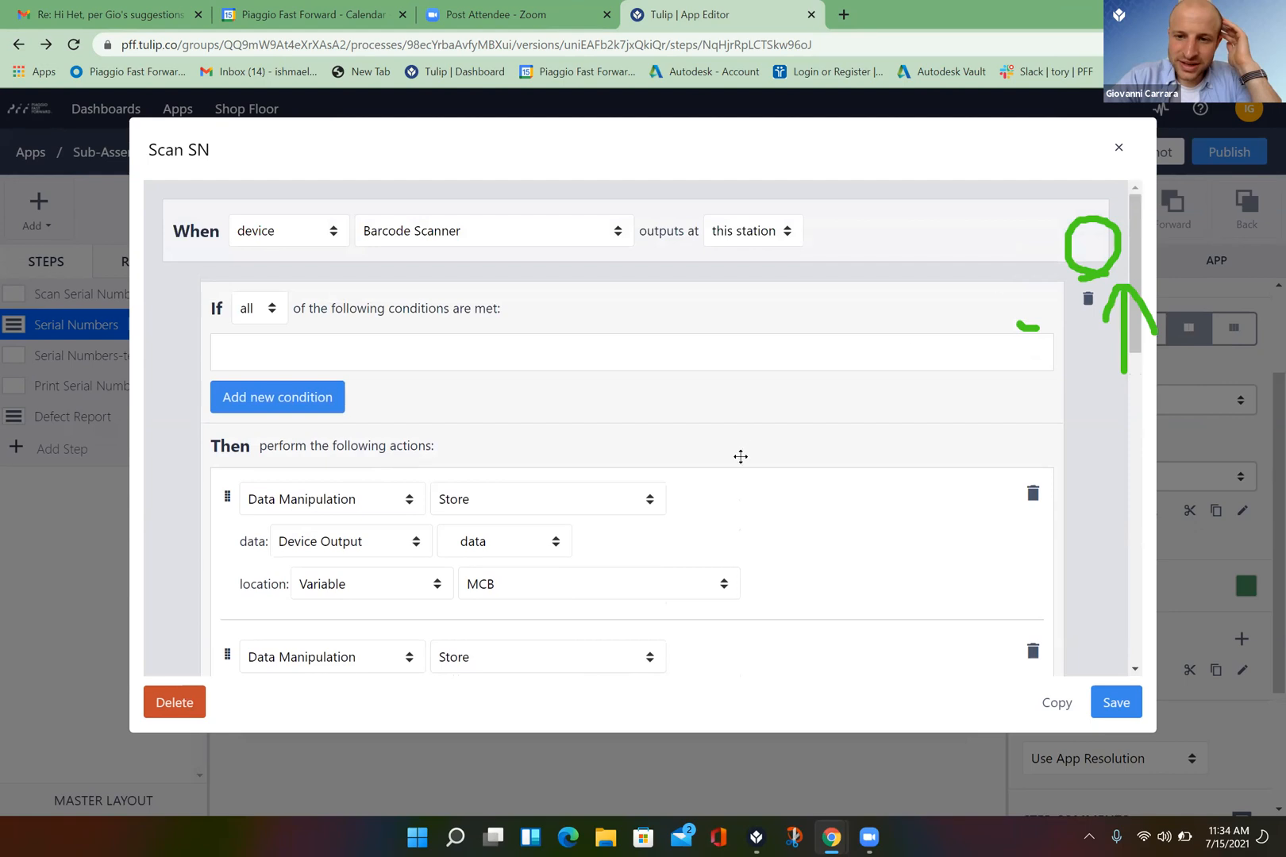
left_click(294, 397)
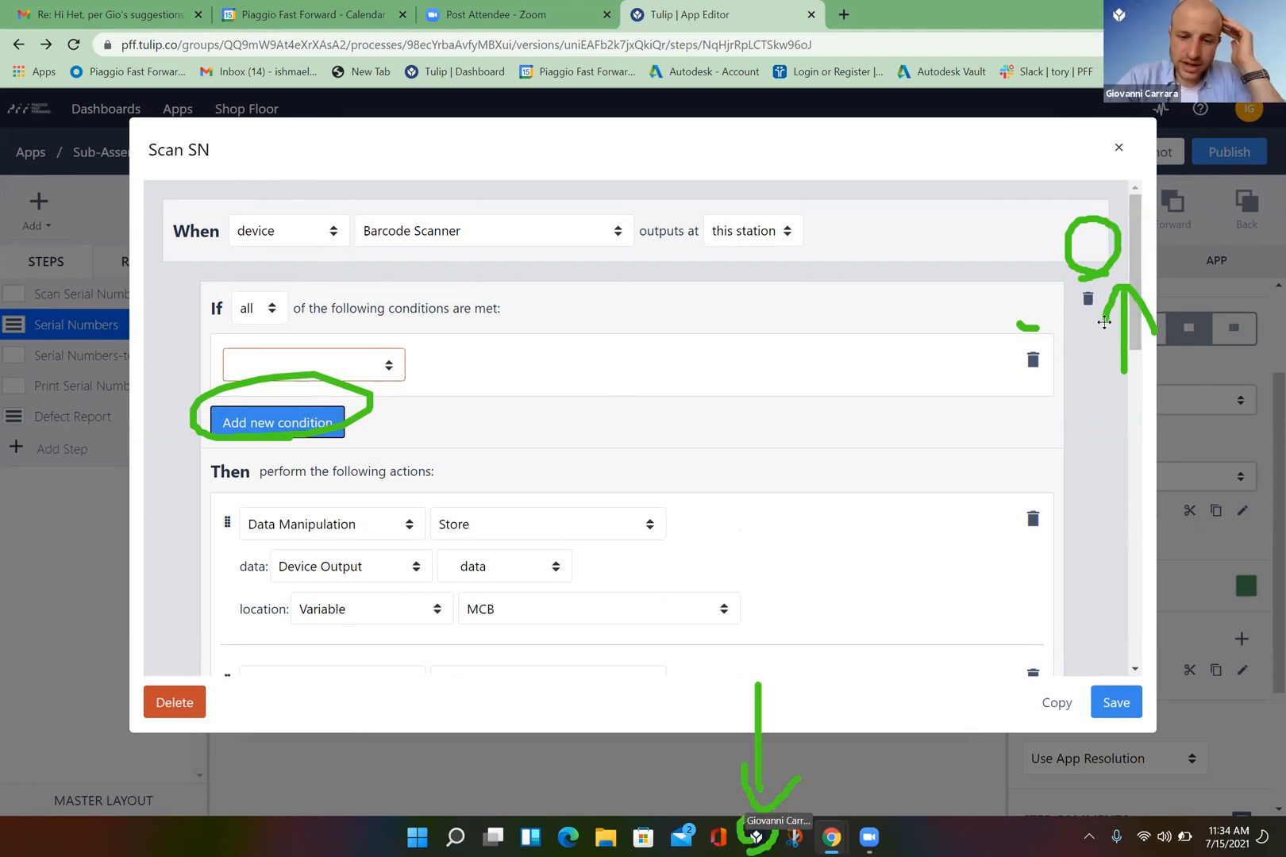
left_click(757, 839)
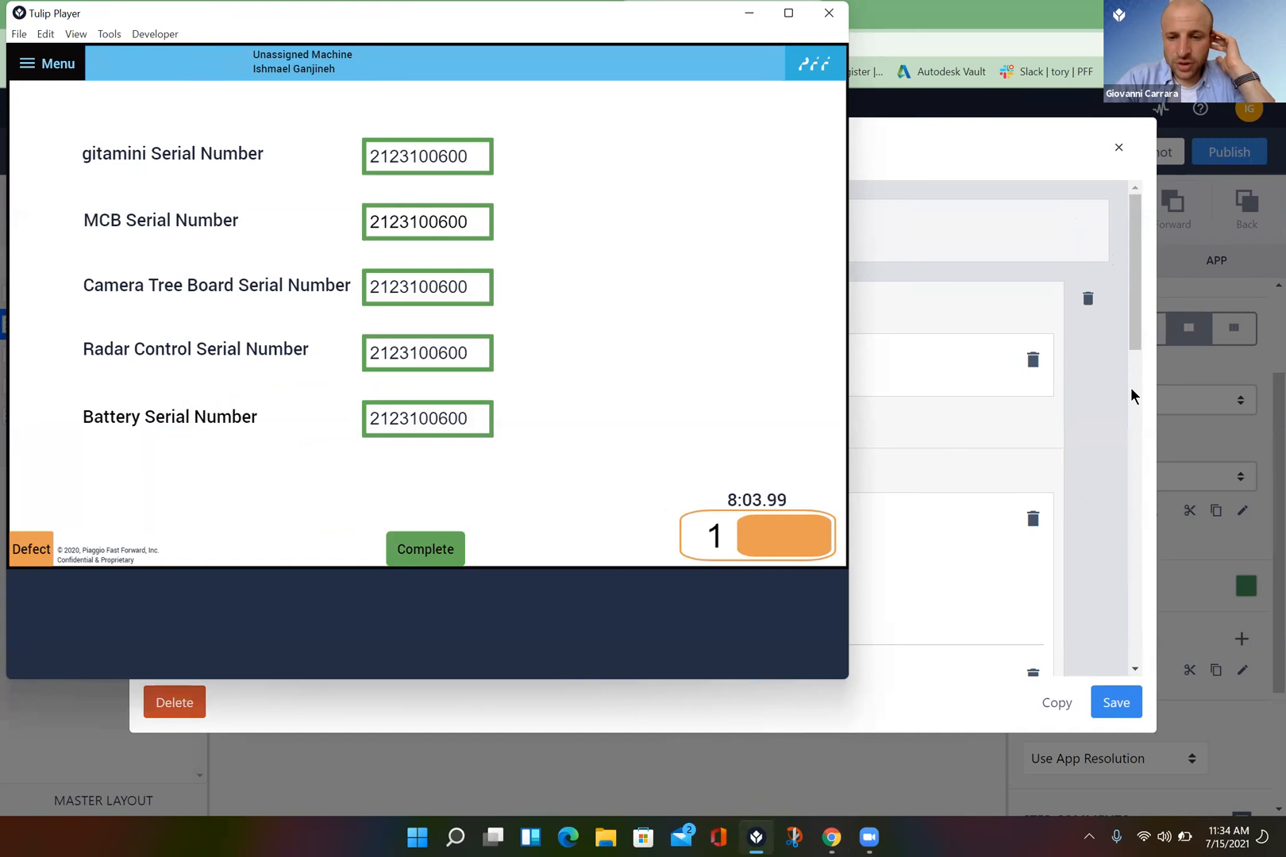
left_click(1136, 667)
scroll(1137, 534, "down", 5)
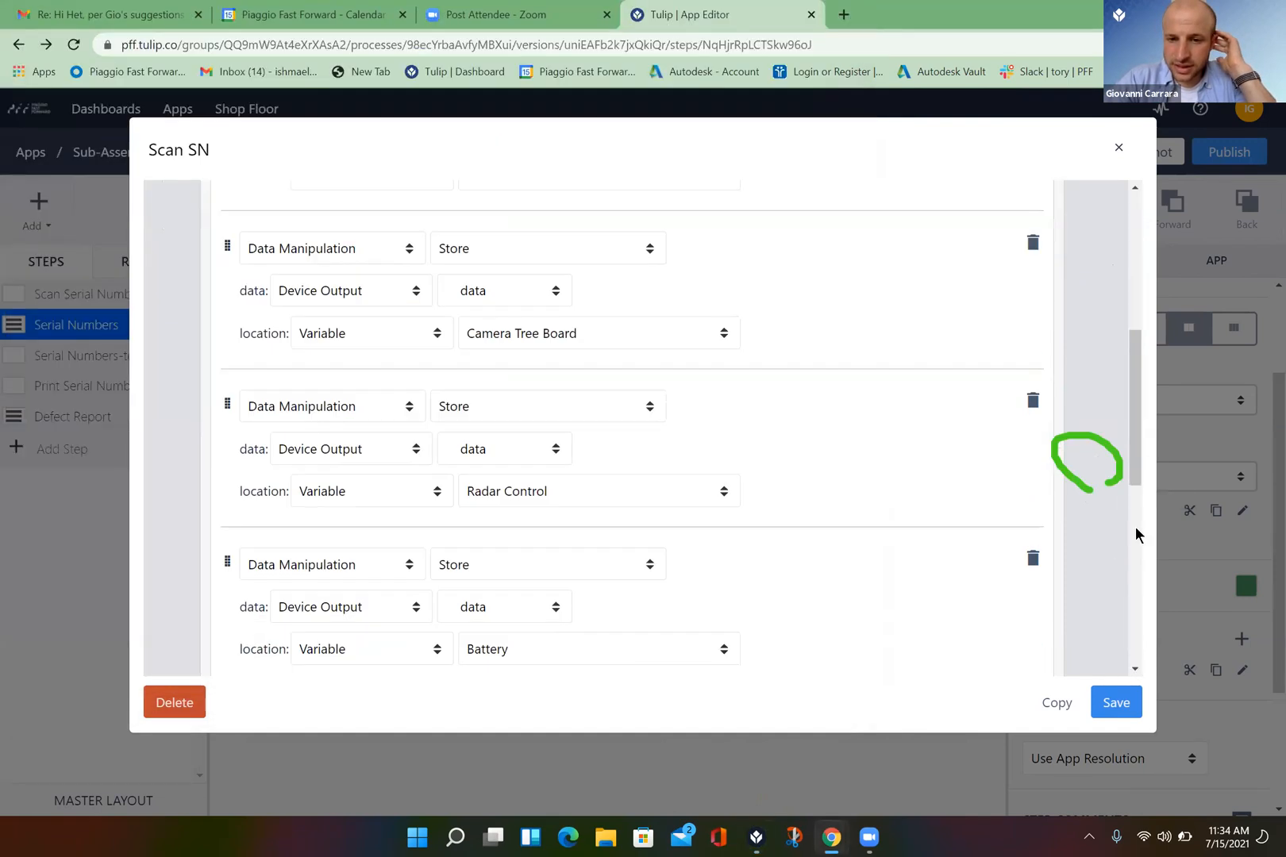
left_click(1136, 187)
scroll(1136, 187, "up", 6)
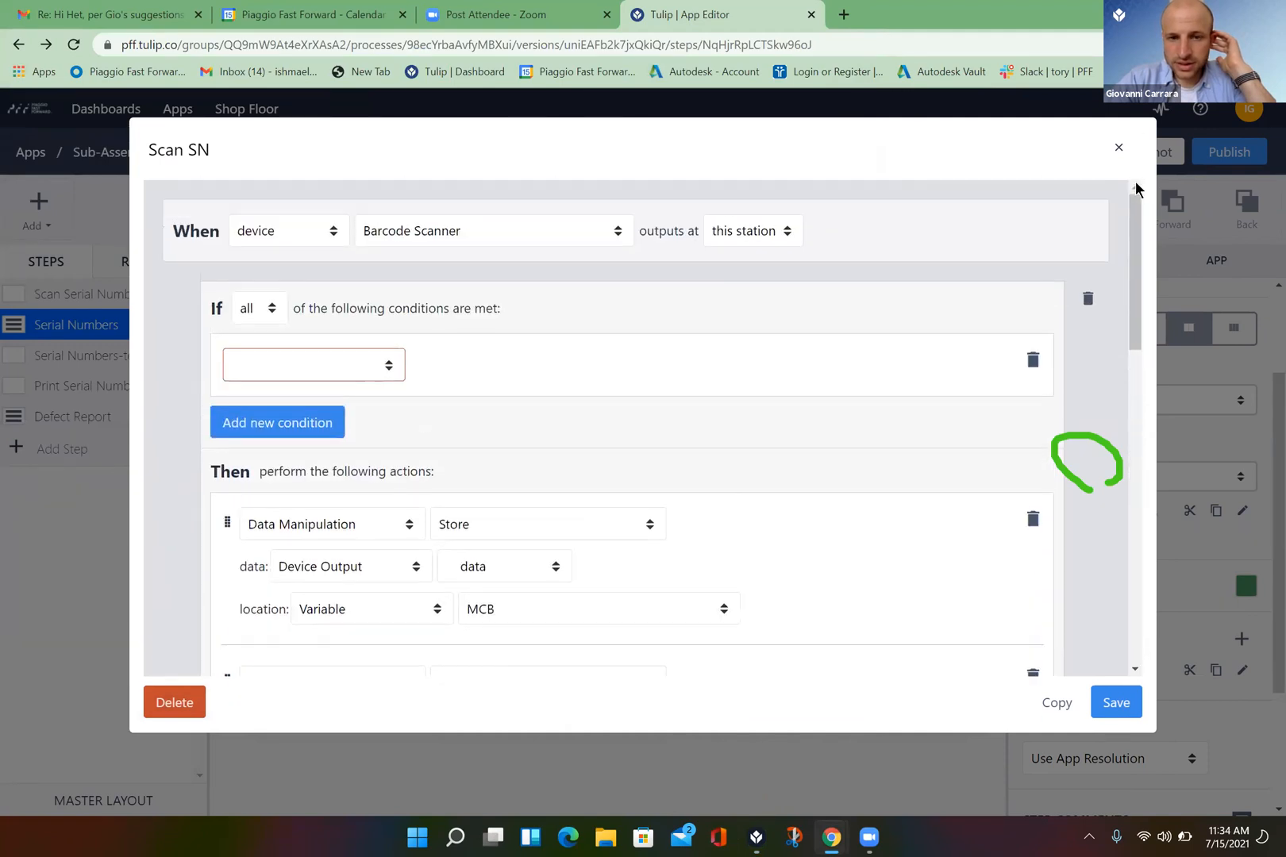
- Set the Scan SN condition to Variable gitamin Serial Number Is Blank
left_click(387, 372)
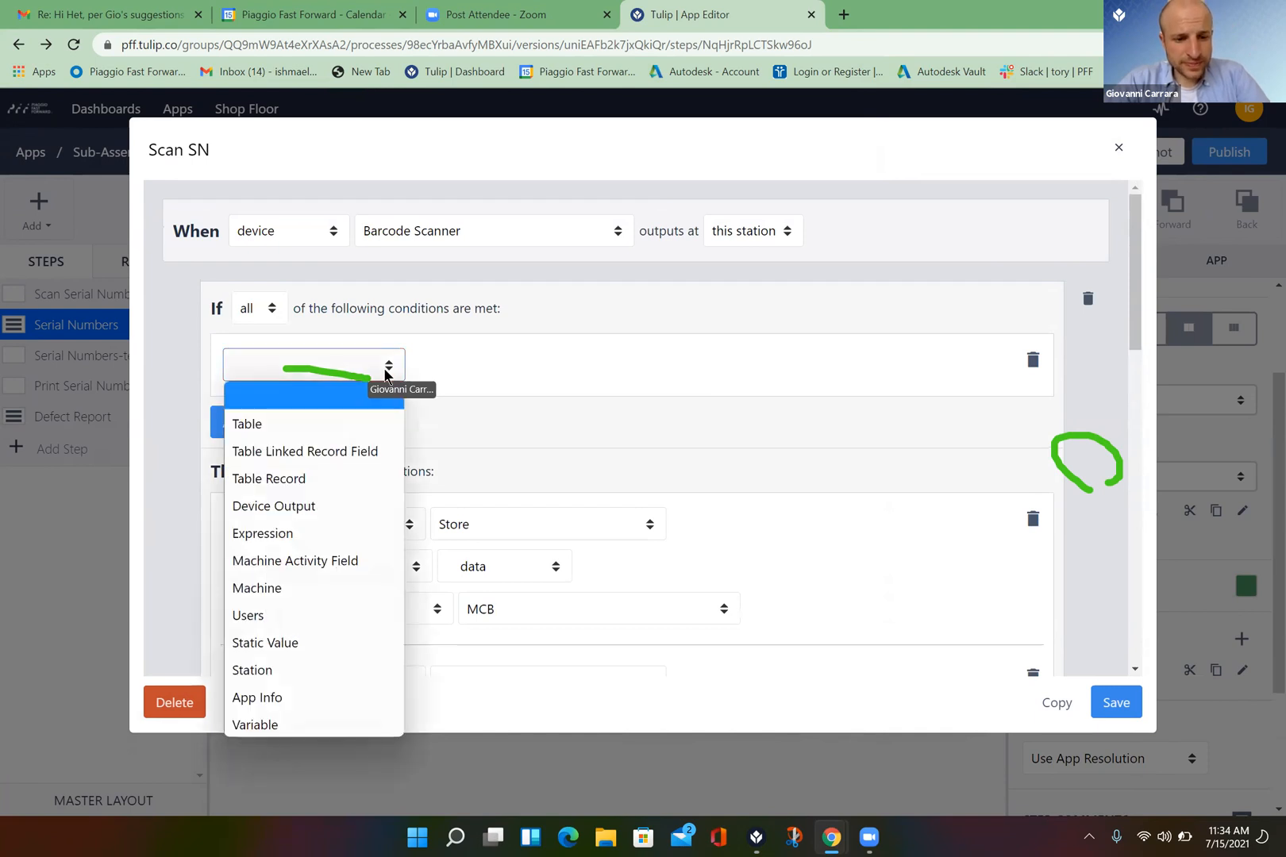
left_click(281, 714)
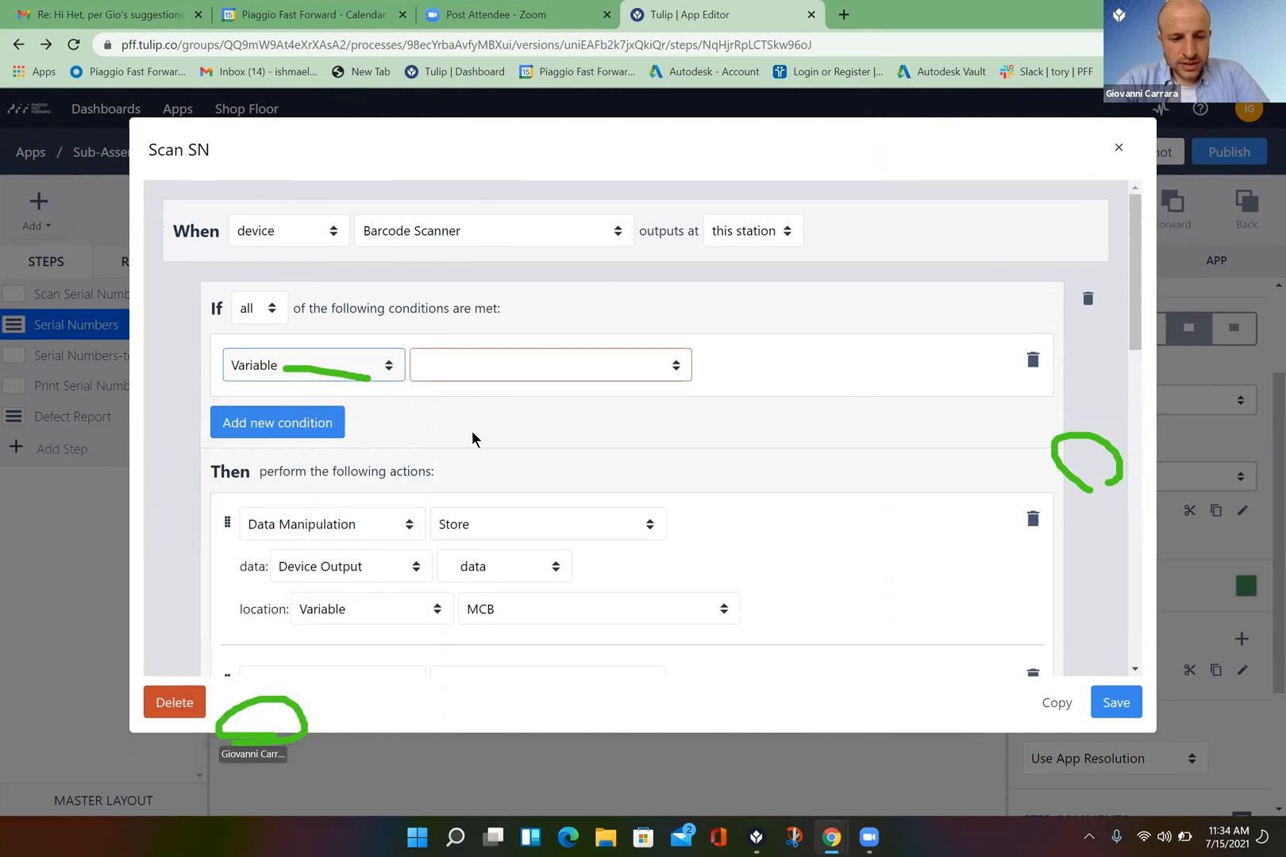
left_click(681, 369)
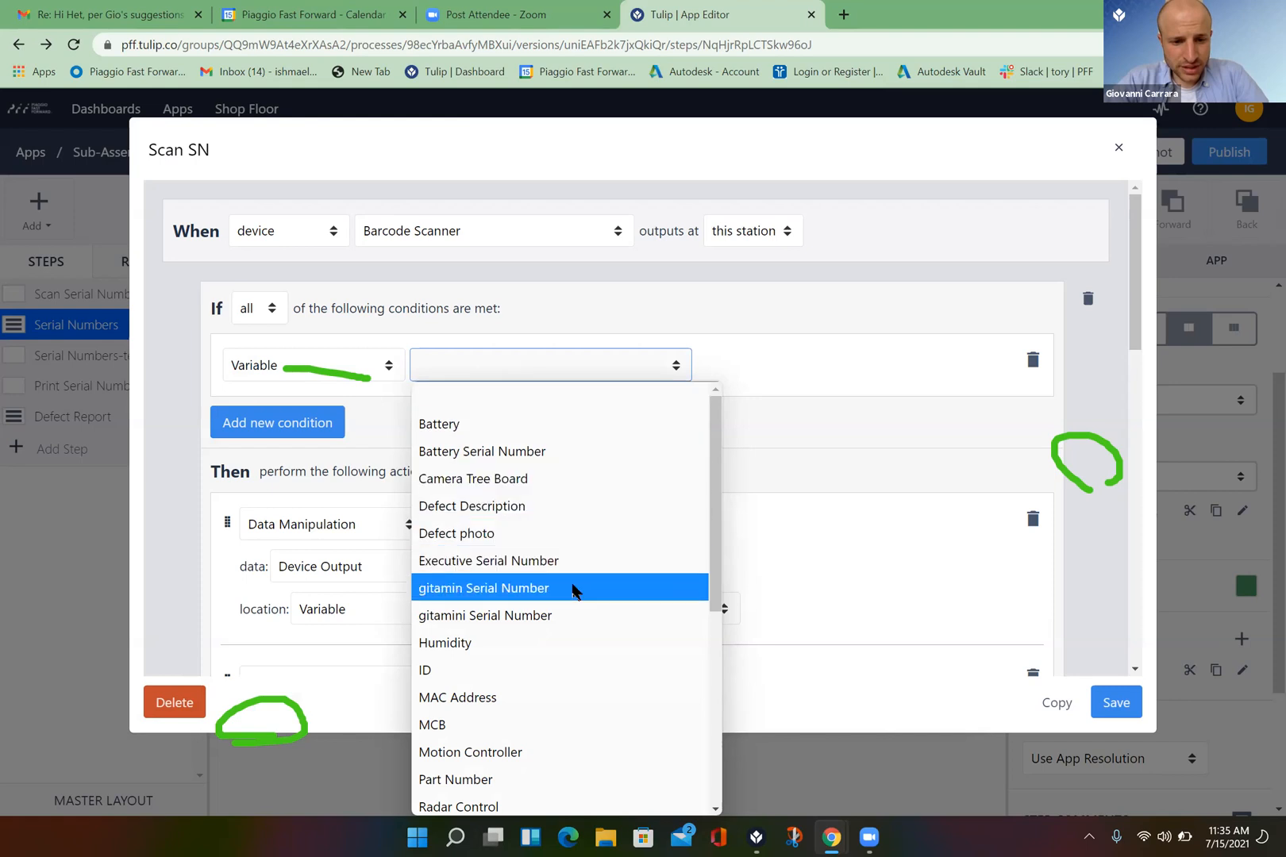
left_click(545, 619)
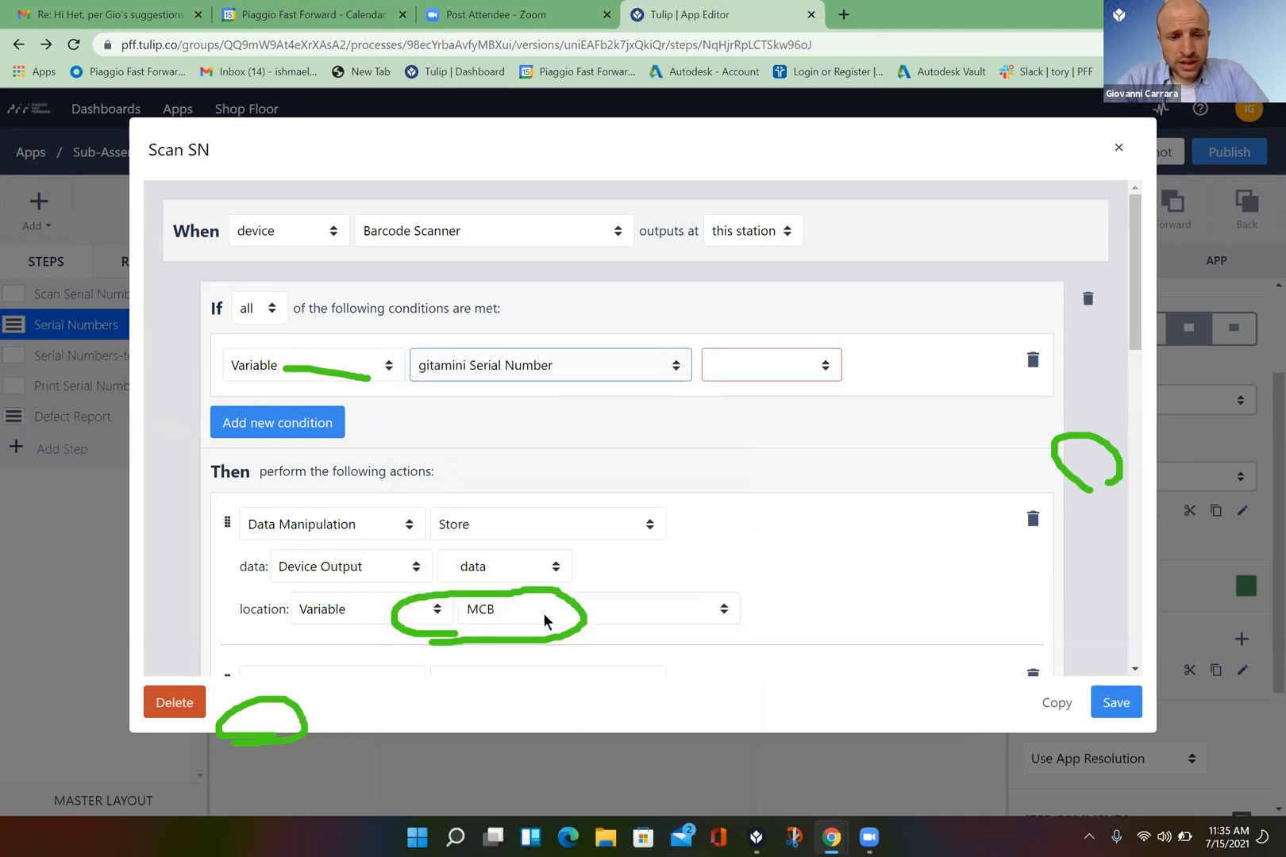
left_click(826, 366)
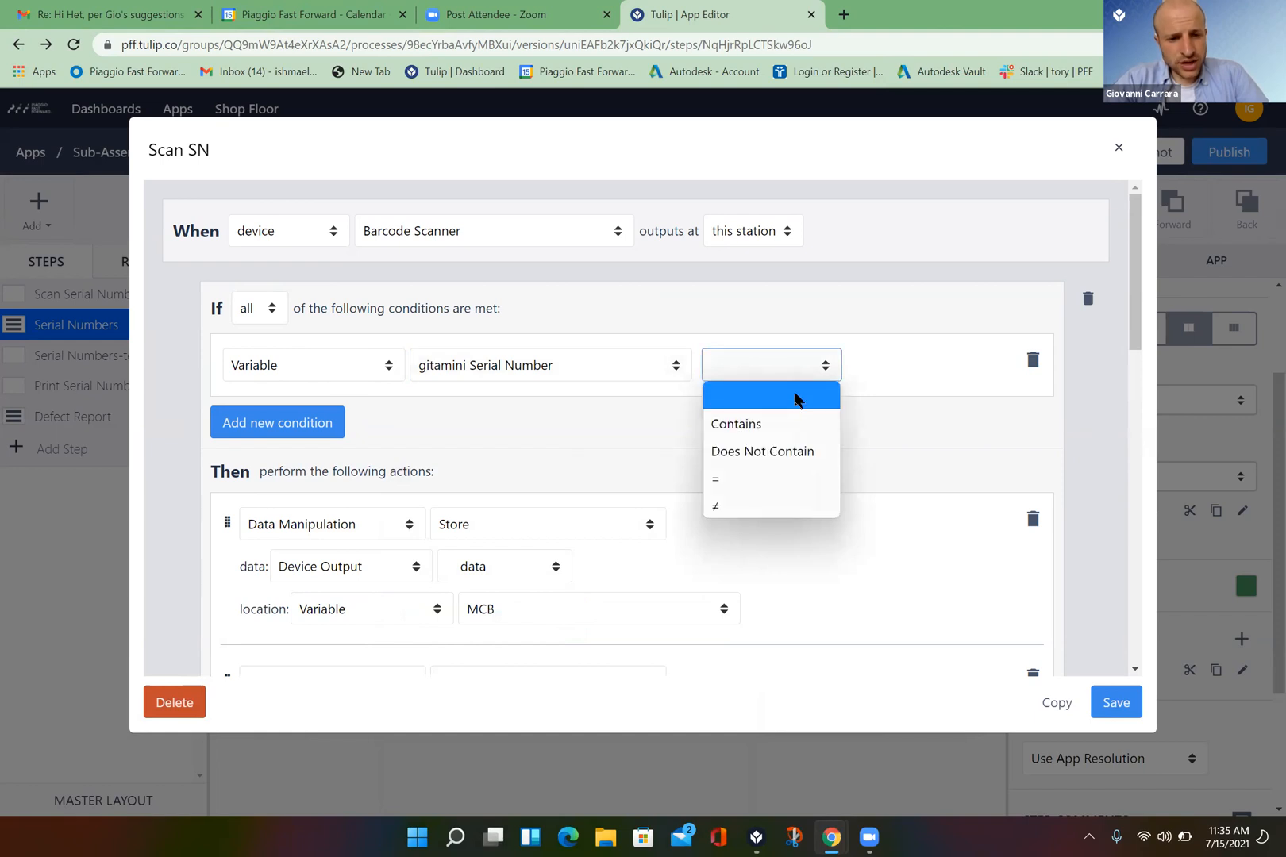
left_click(675, 365)
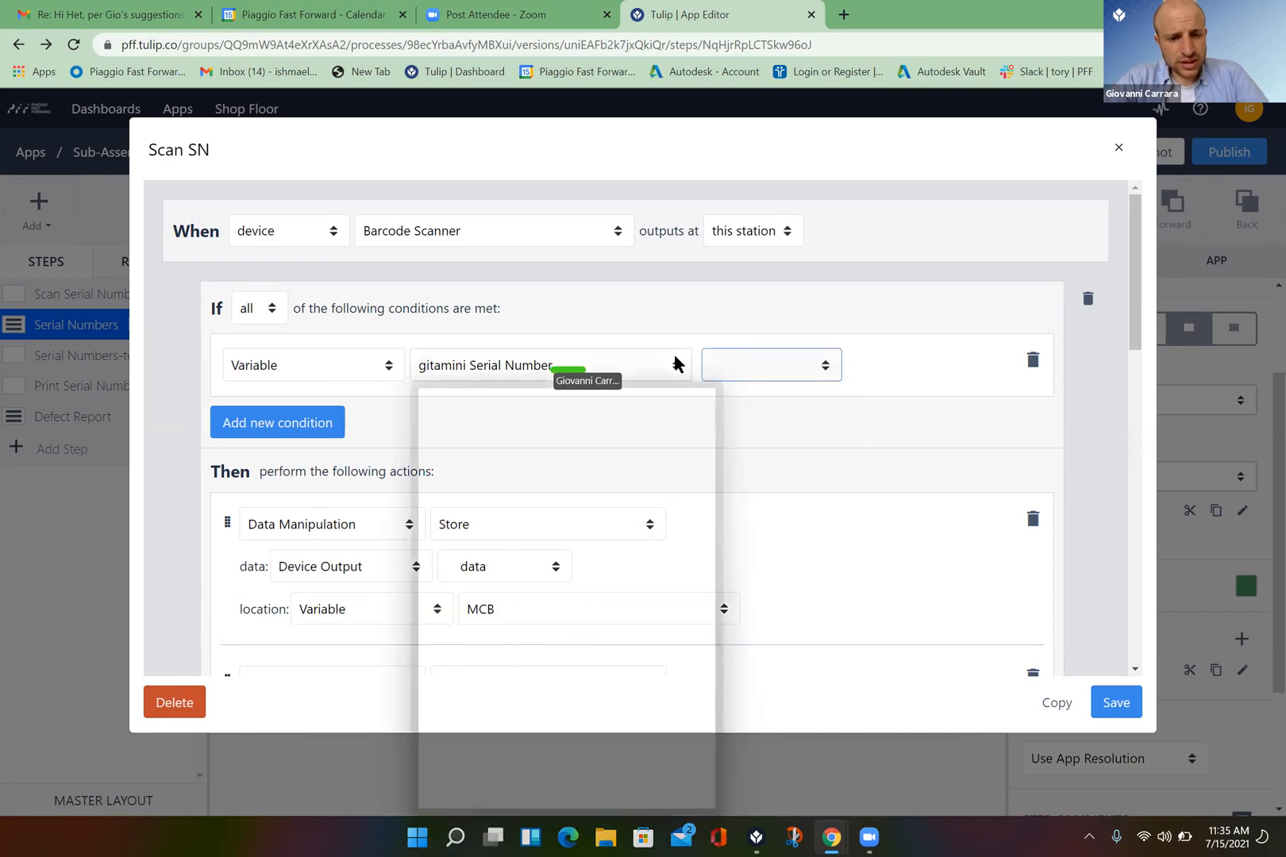
left_click(585, 594)
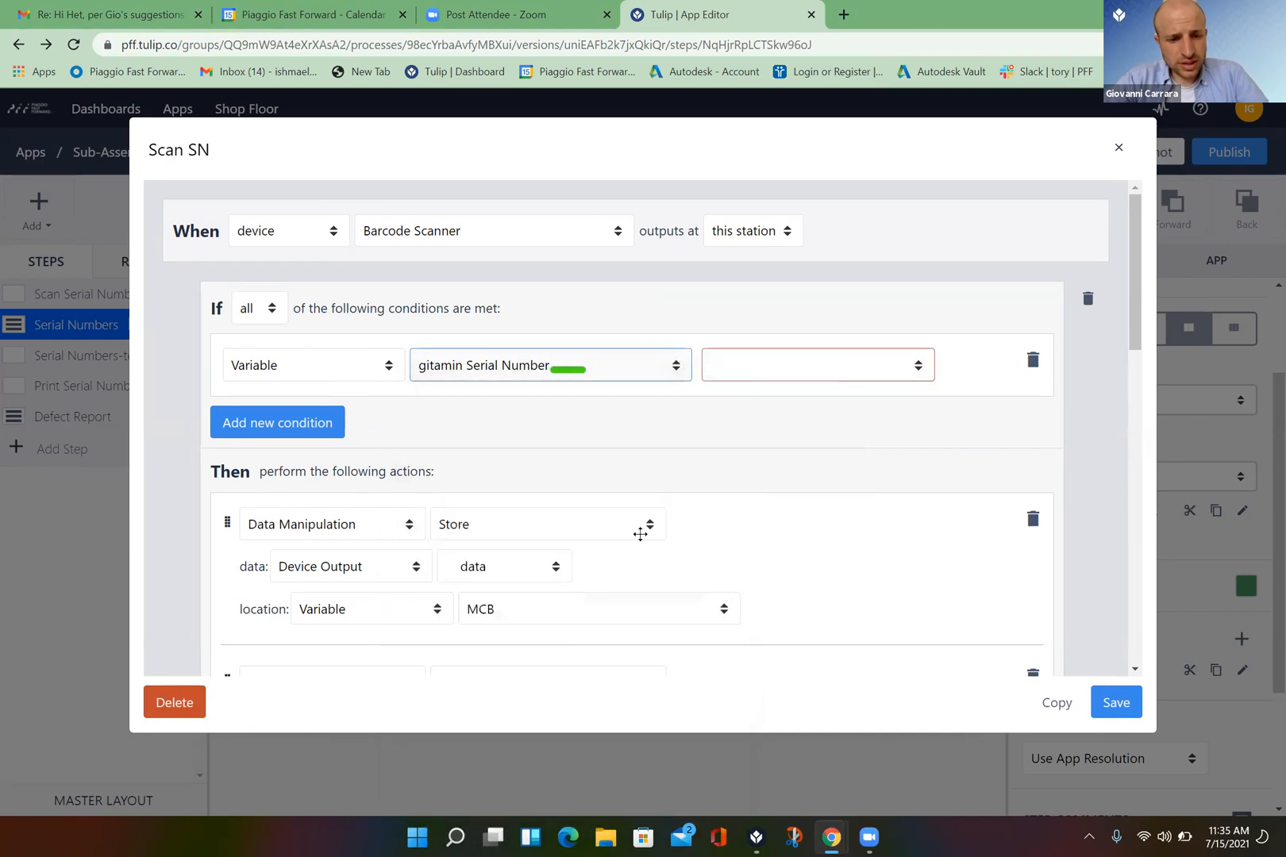
left_click(915, 366)
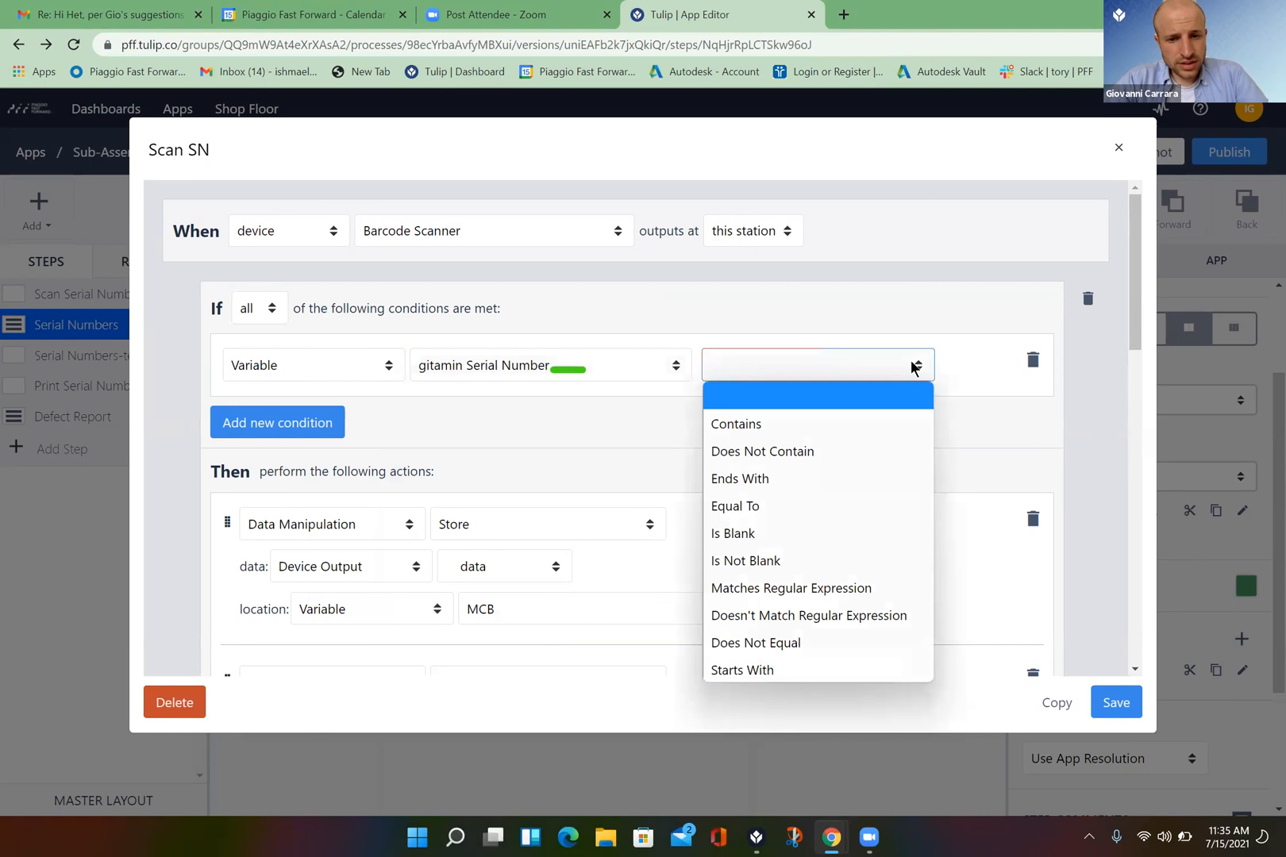
left_click(820, 534)
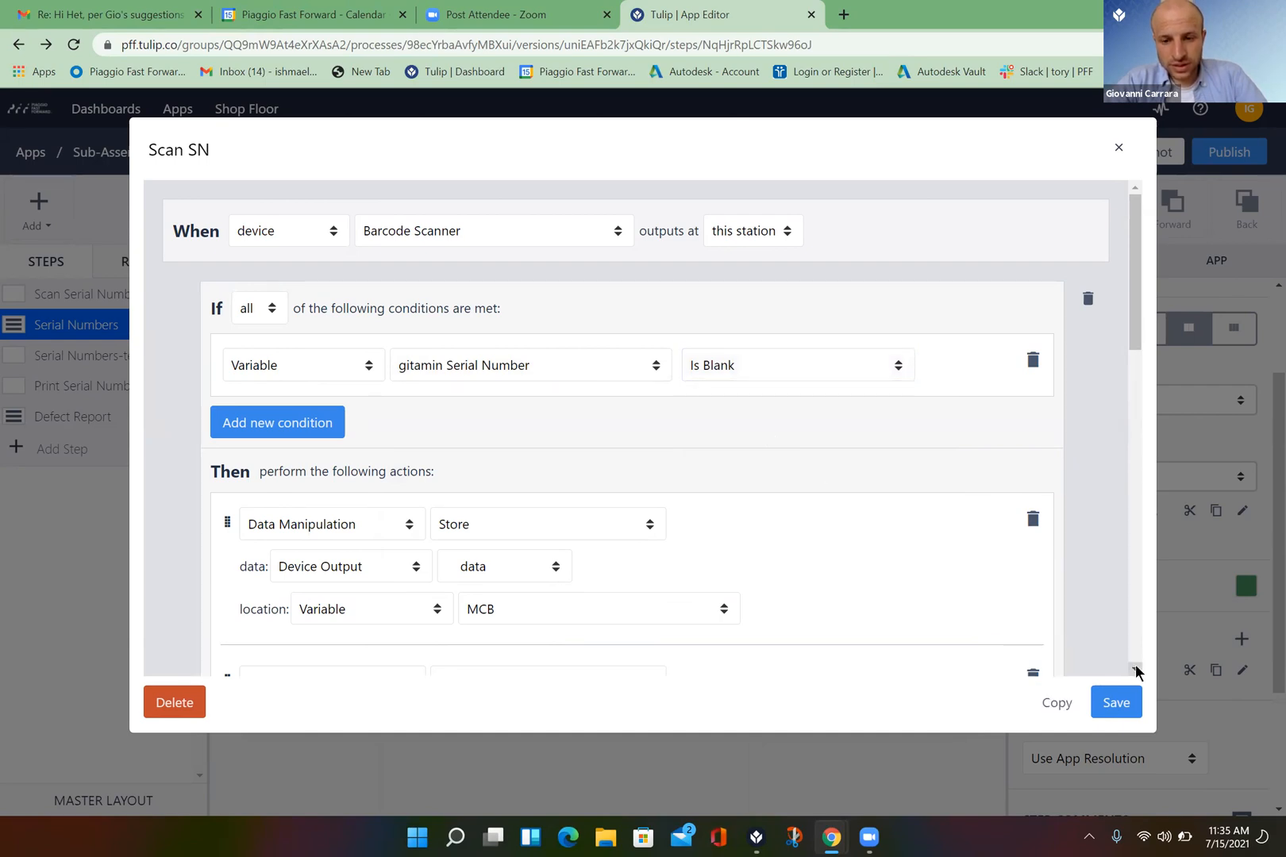
- Delete the Camera Tree Board, Radar Control, Battery and Go To Step actions and the Else If clause
scroll(1137, 672, "down", 3)
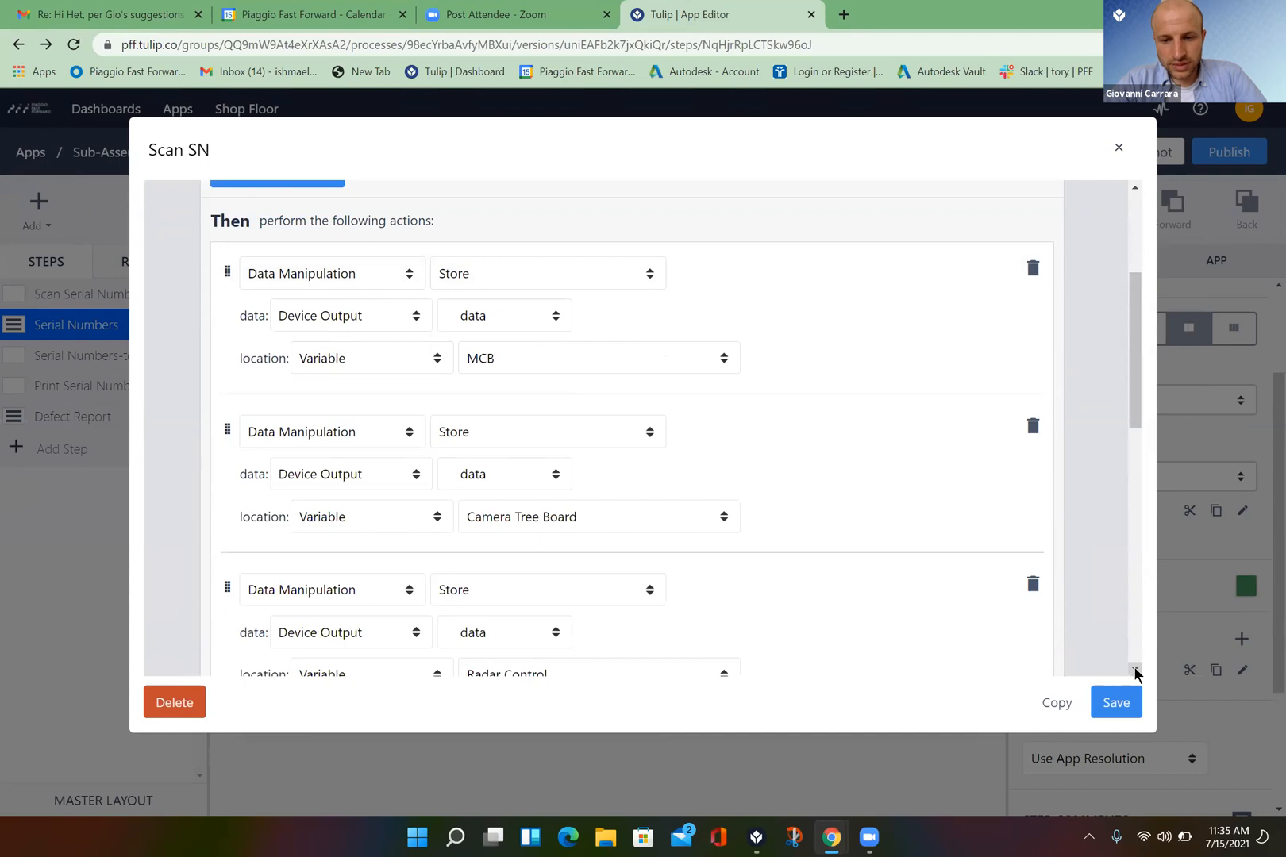
left_click(1033, 428)
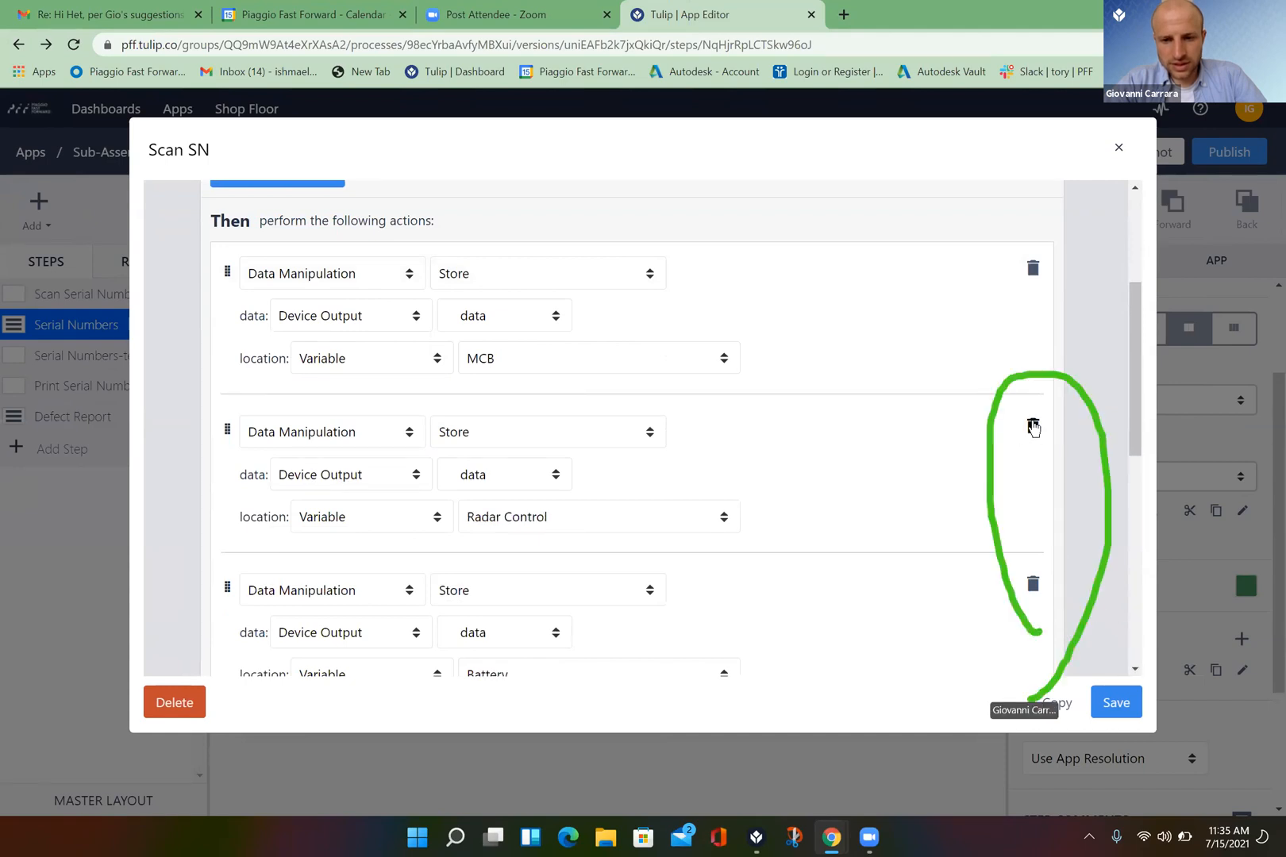
left_click(1033, 428)
left_click(1033, 428)
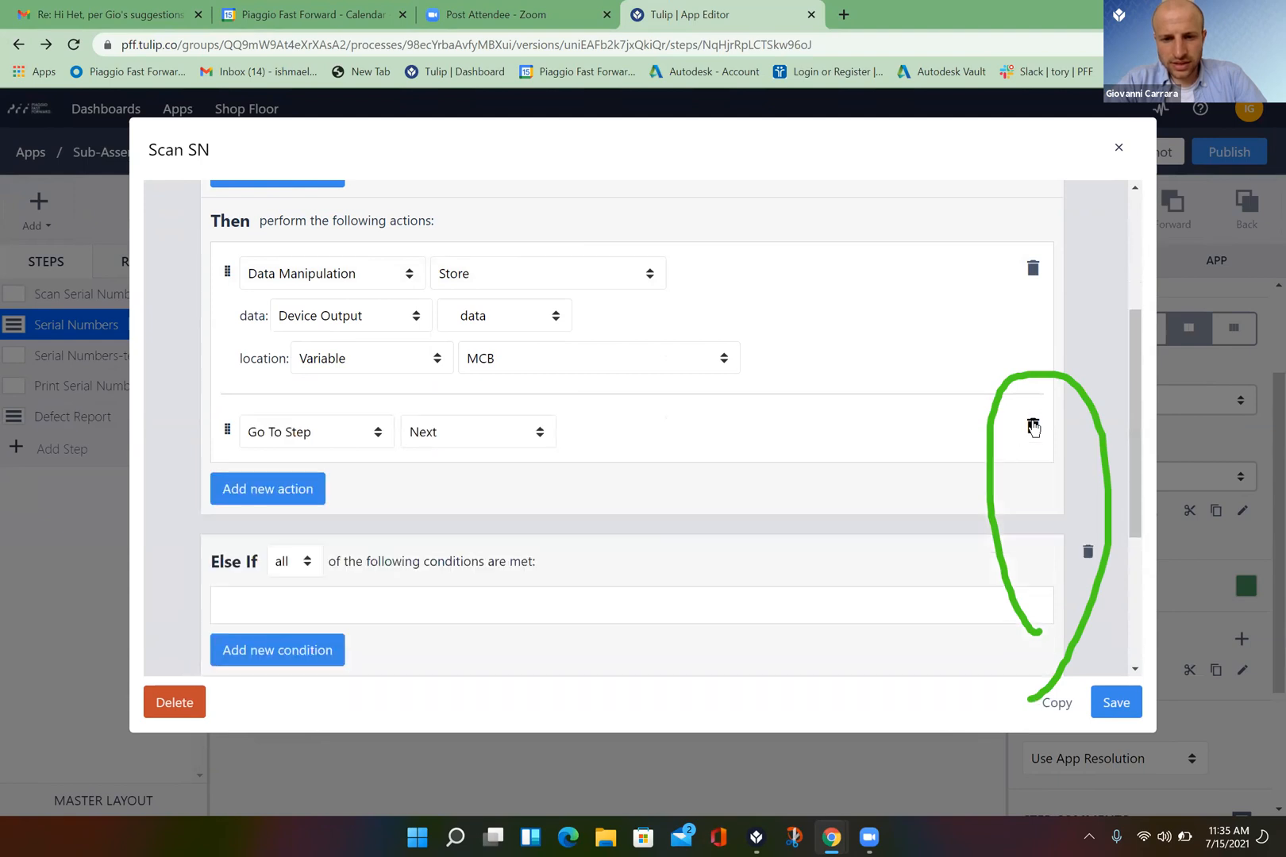
left_click(1033, 429)
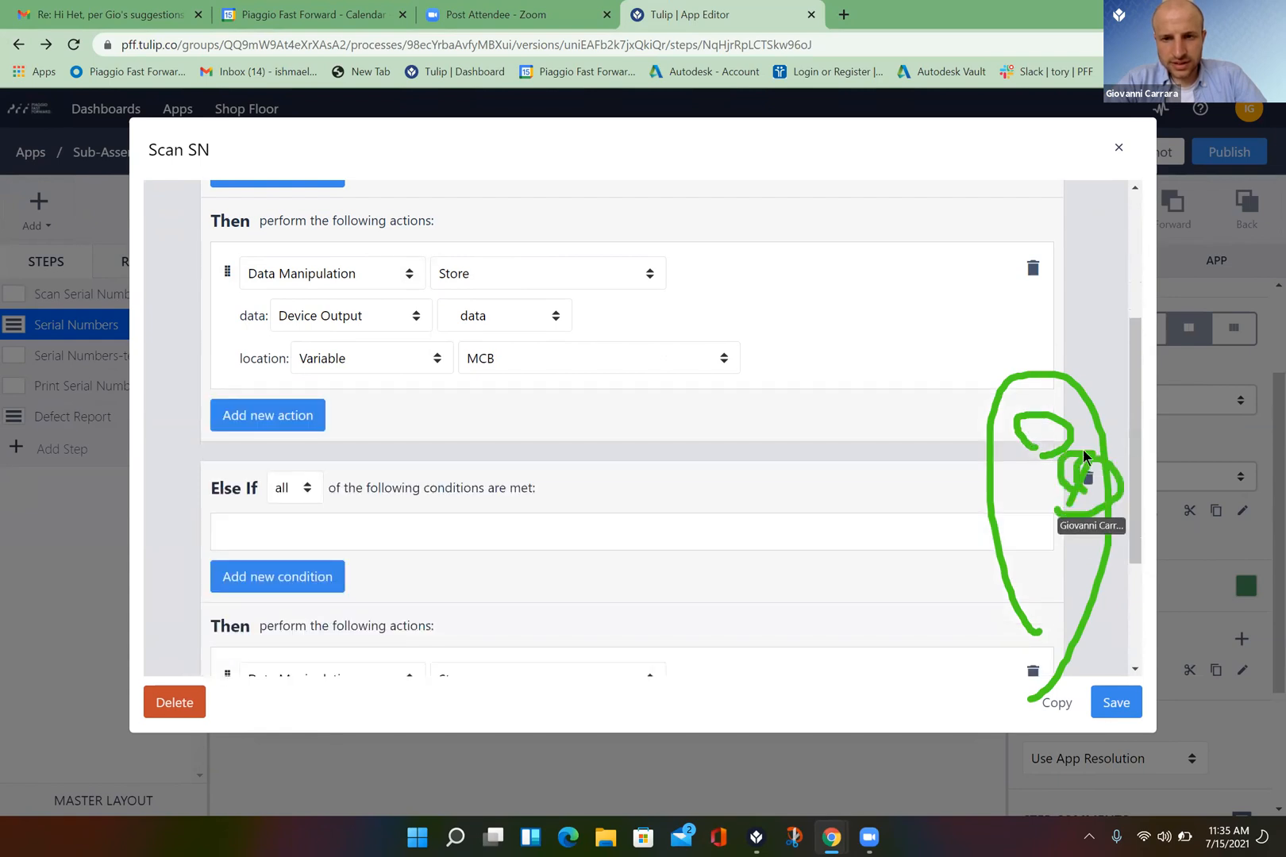
left_click(1086, 483)
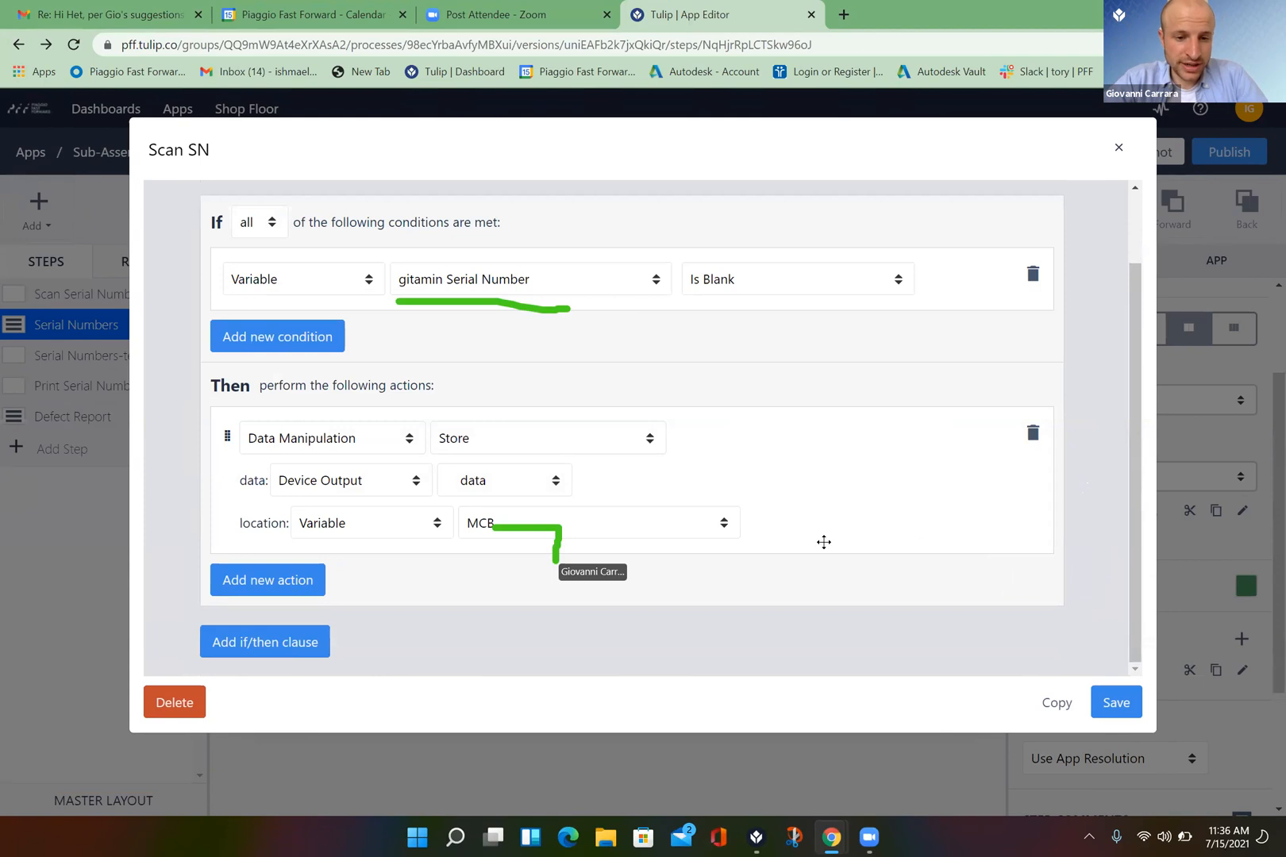
left_click(724, 528)
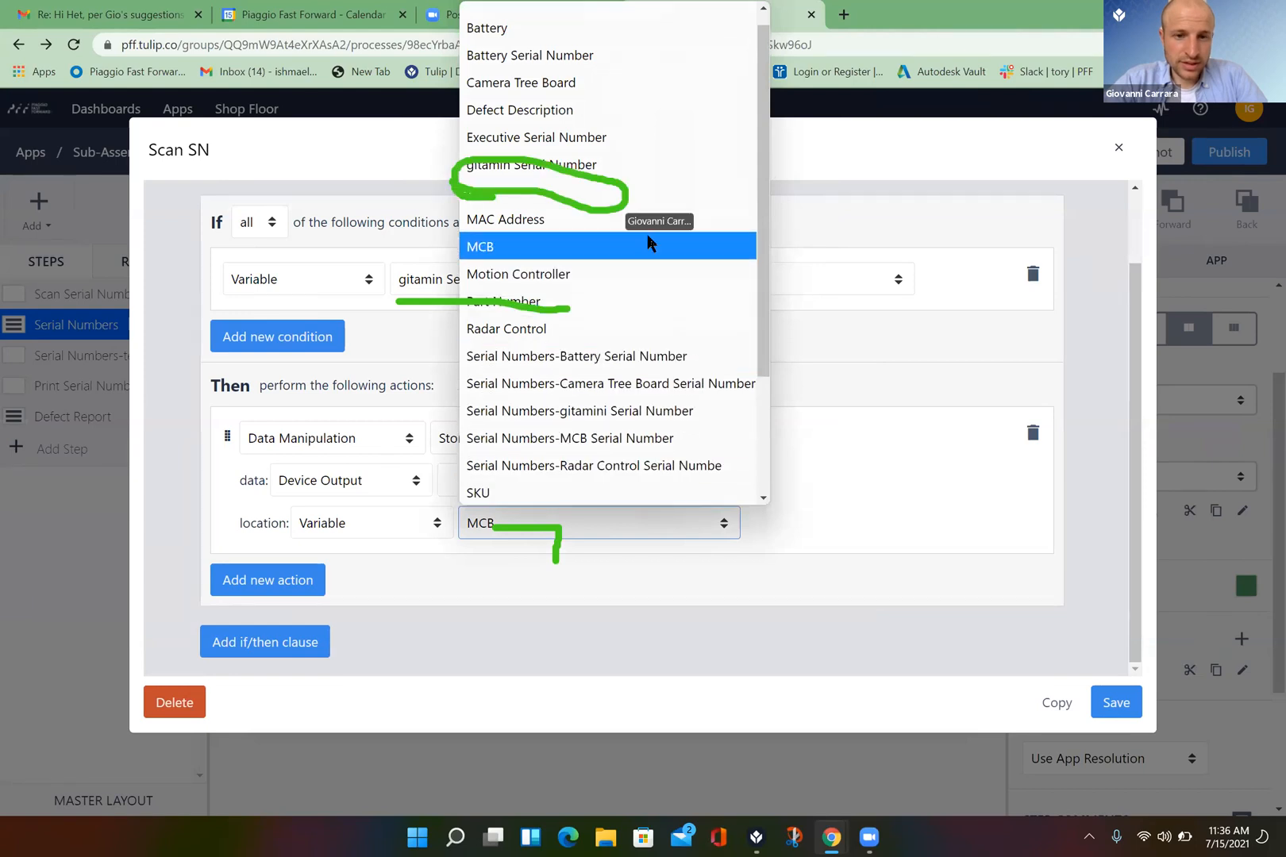
- Store Device Output data into gitamin Serial Number and save the Scan SN trigger
left_click(619, 176)
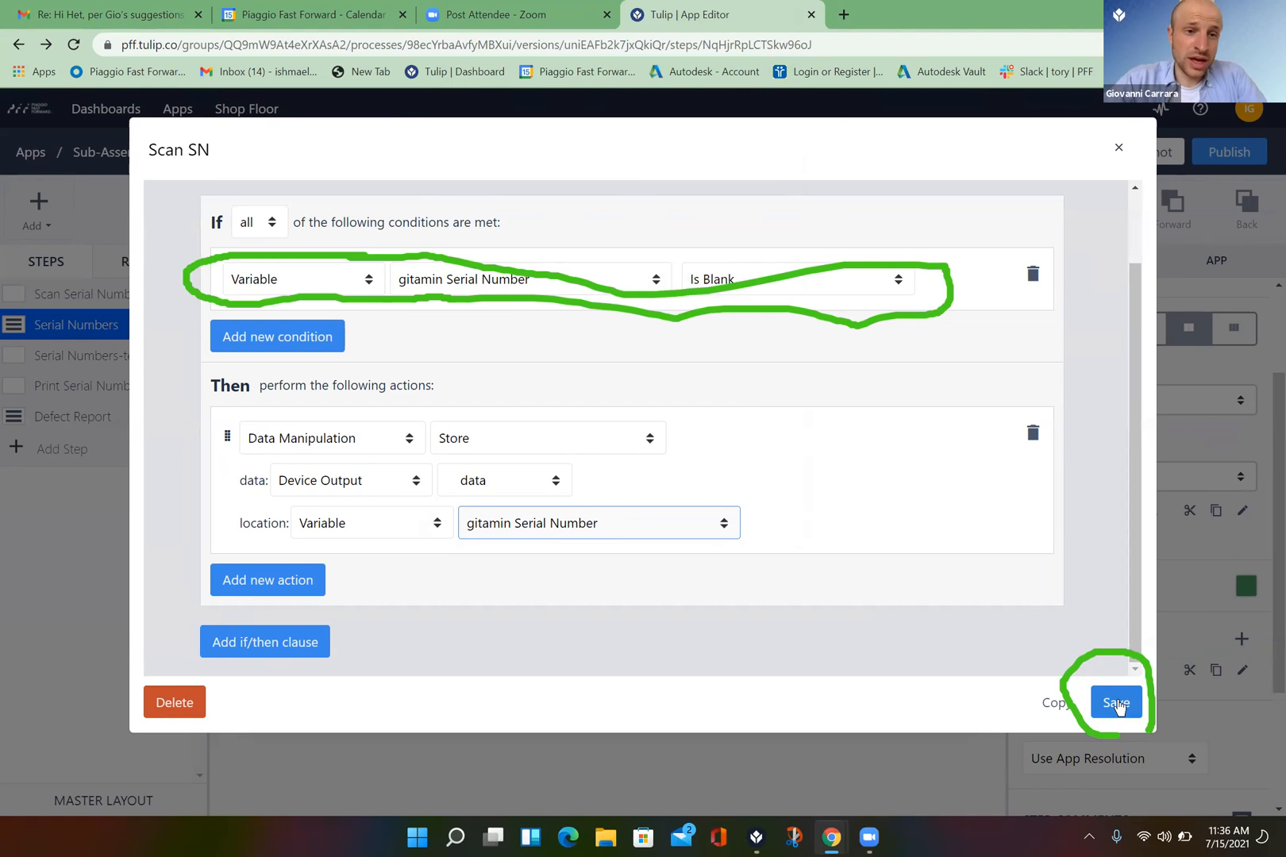
left_click(1118, 703)
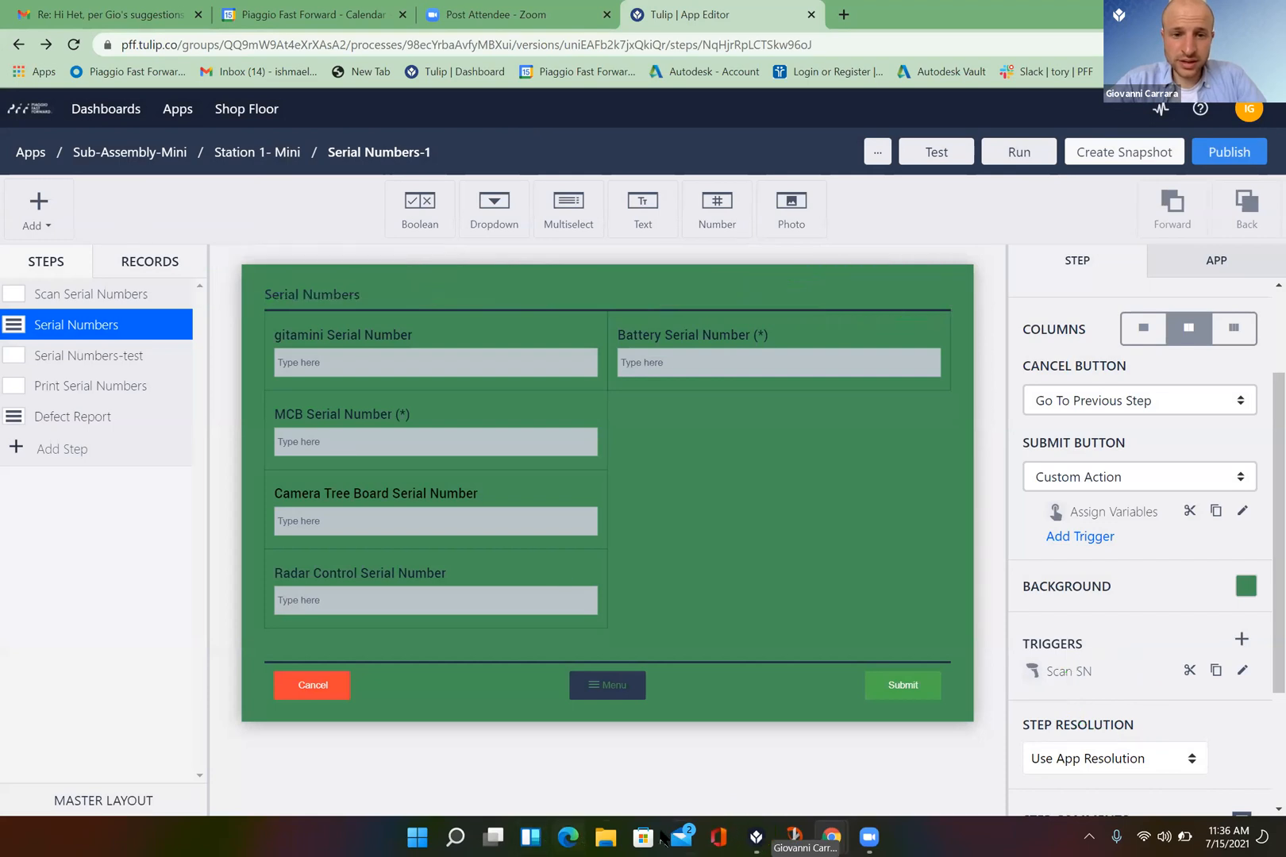
- Restart the app in Tulip Player and reach the empty Serial Numbers form, focusing the gitamini field
left_click(756, 837)
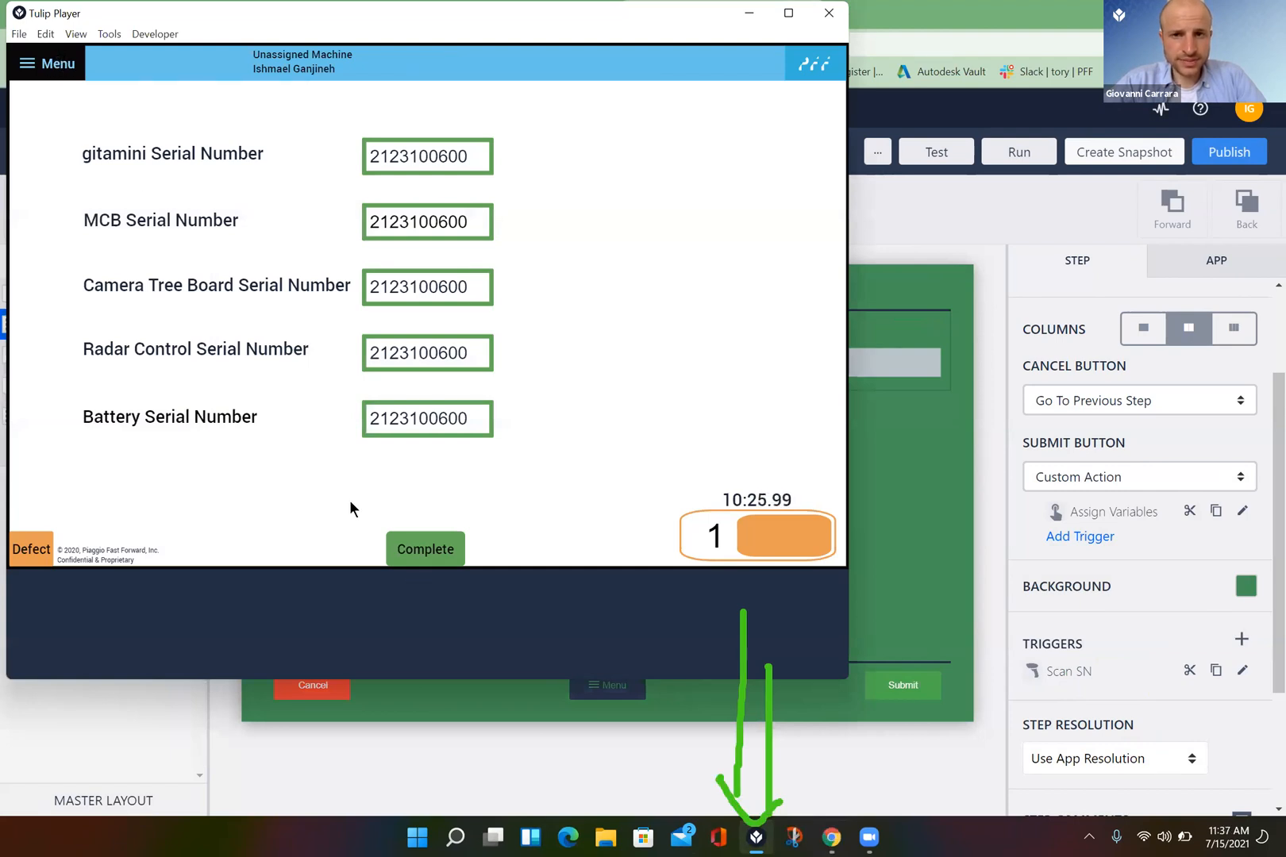
left_click(430, 553)
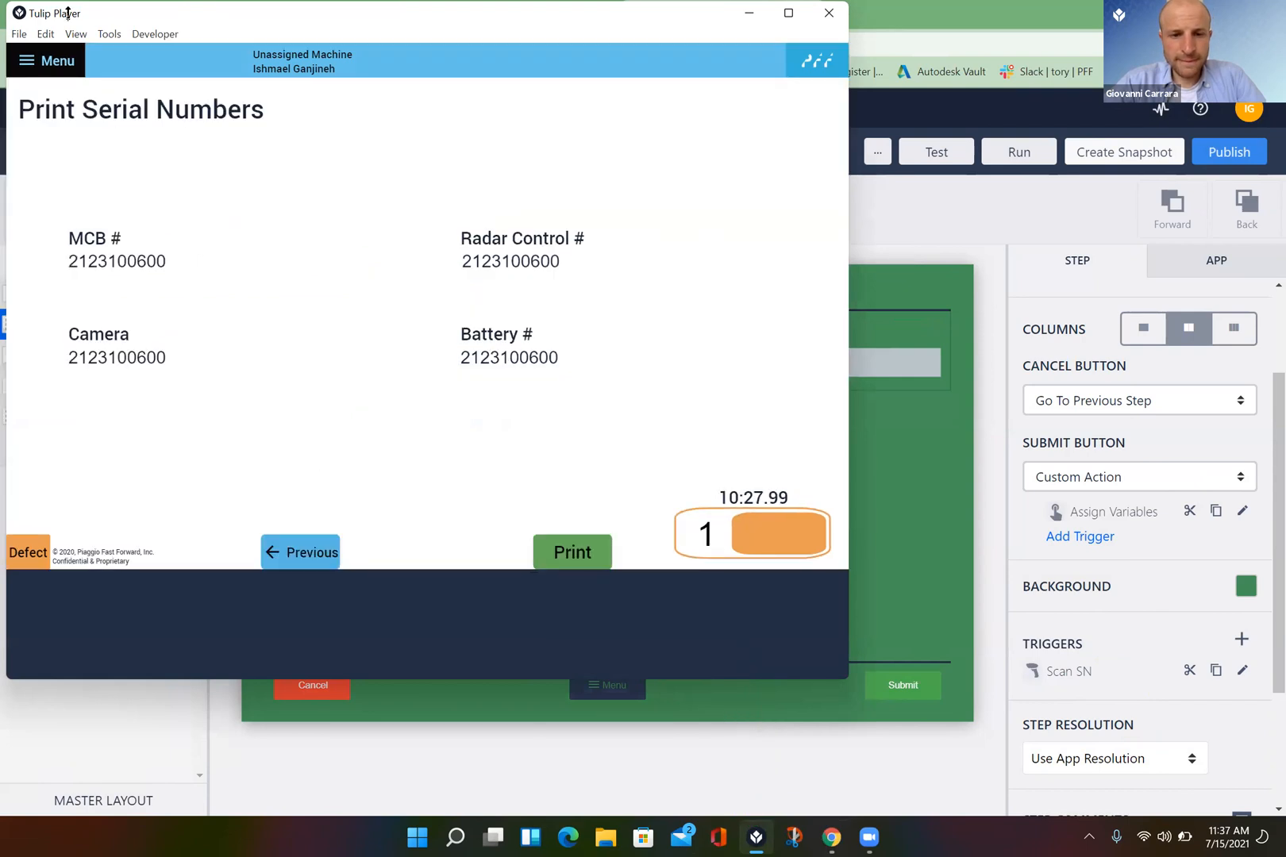
left_click(48, 70)
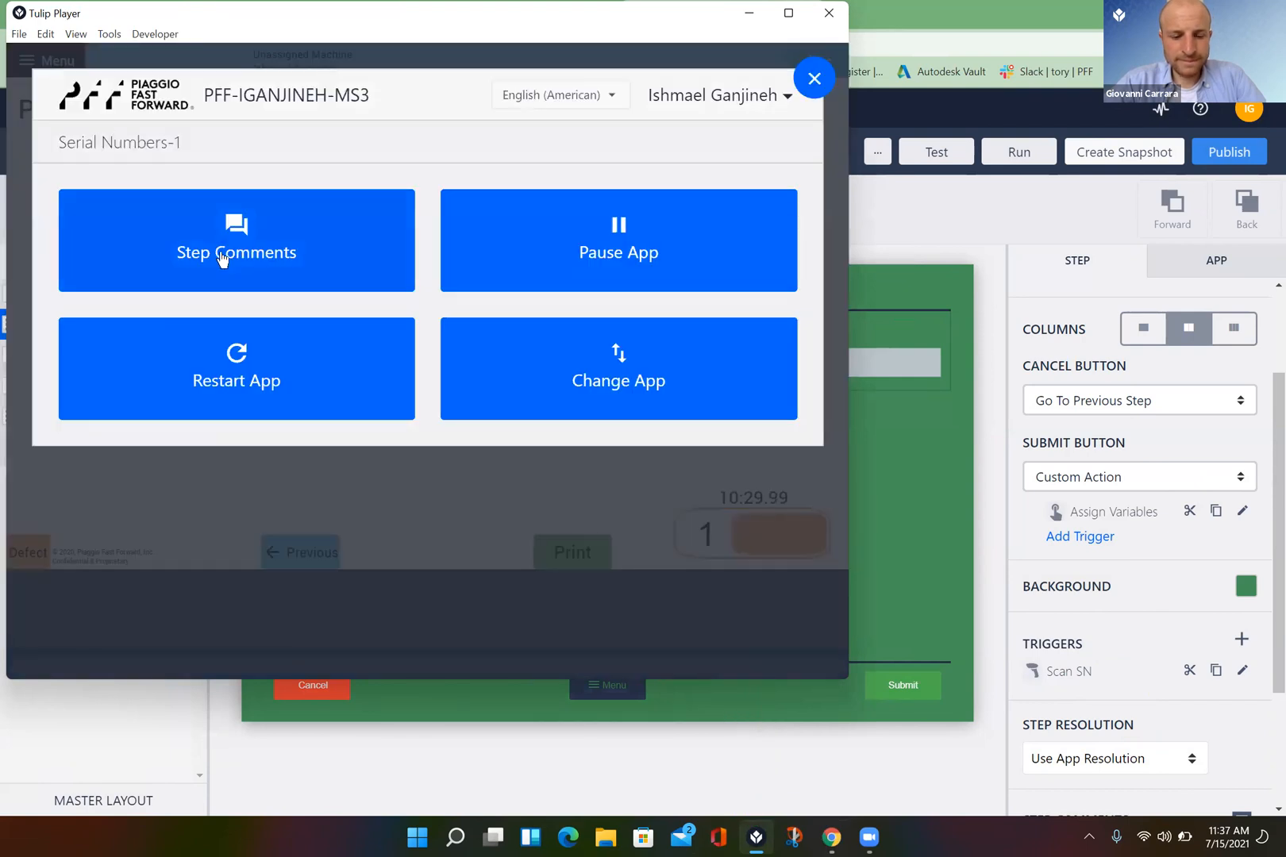
left_click(279, 357)
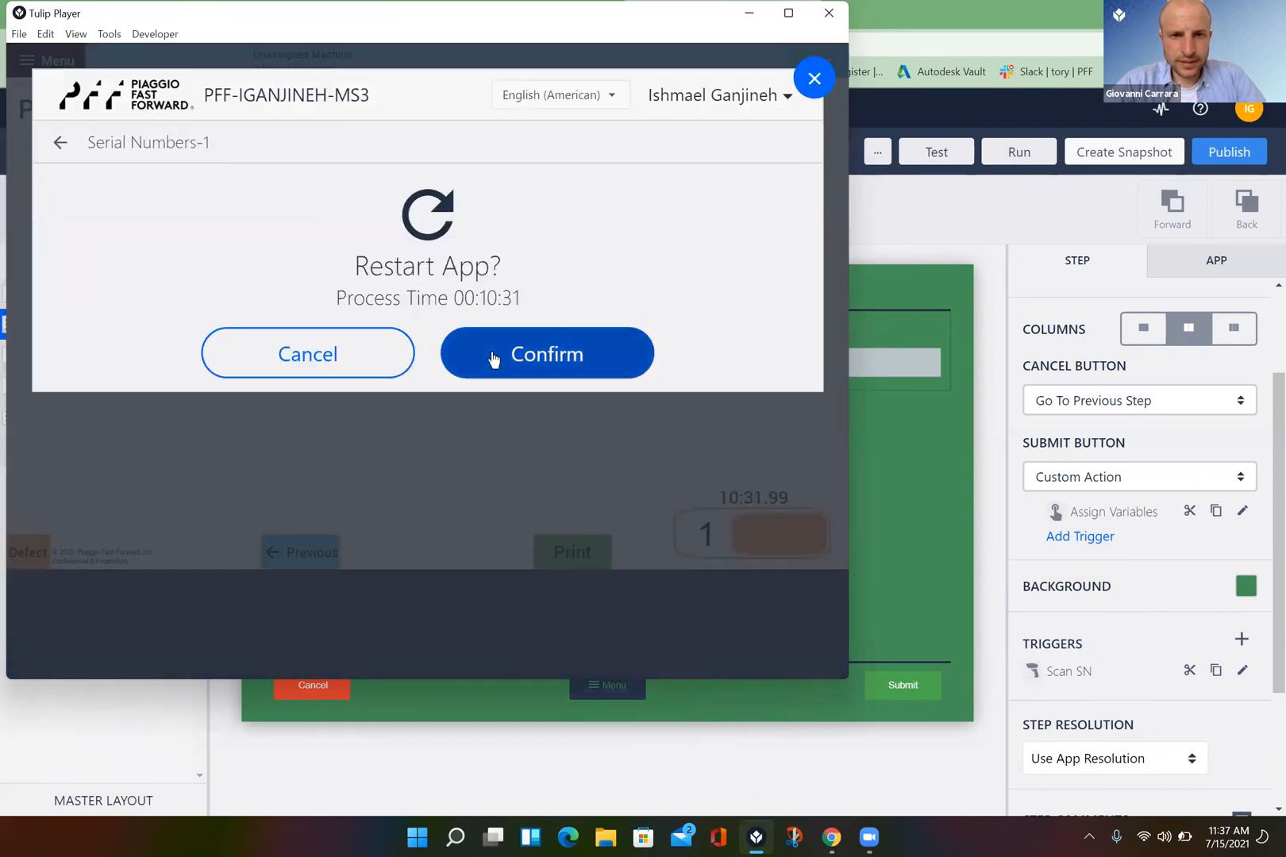
left_click(494, 359)
left_click(469, 380)
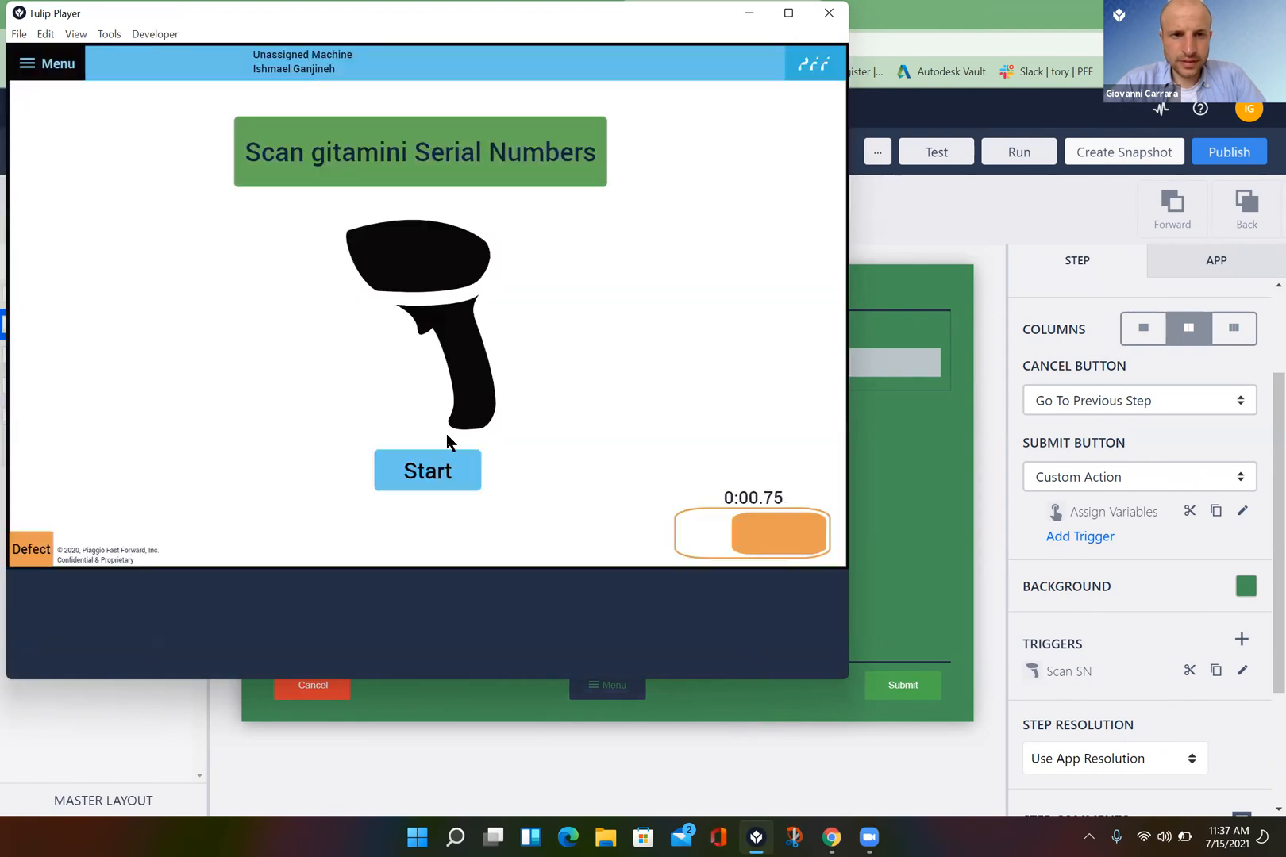
left_click(429, 476)
left_click(229, 156)
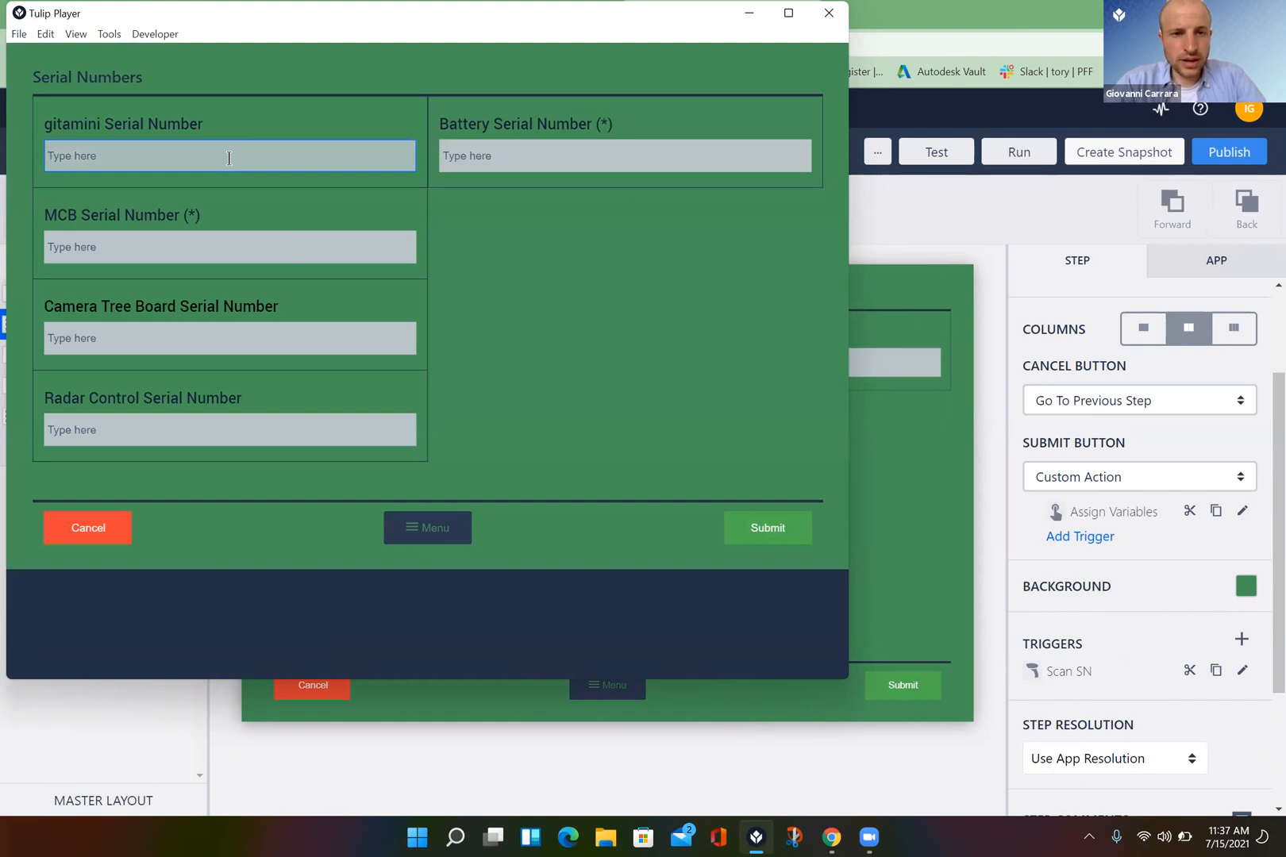
type("2123100600")
key("Return")
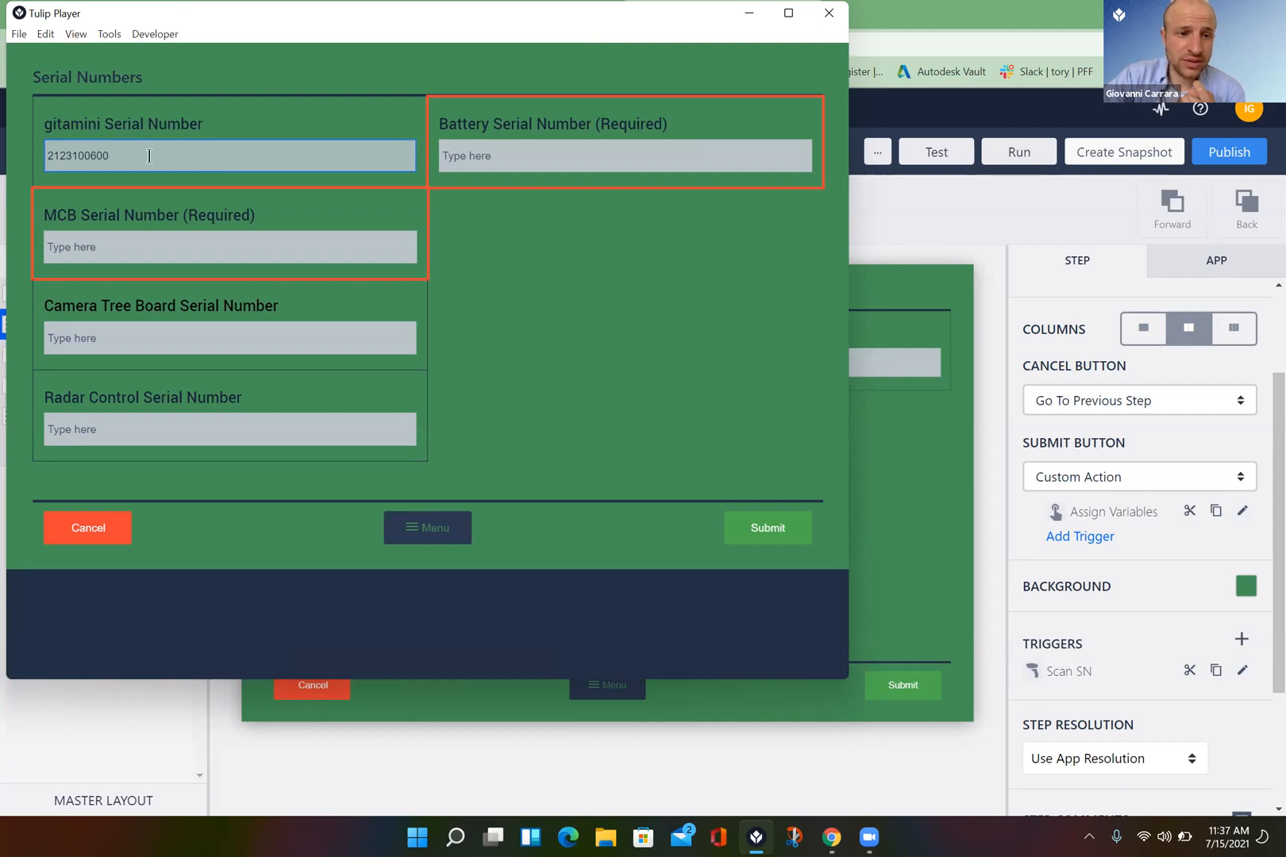
key("BackSpace")
key("BackSpace")
key("BackSpace")
key("BackSpace")
key("BackSpace")
key("BackSpace")
key("BackSpace")
key("BackSpace")
key("BackSpace")
key("BackSpace")
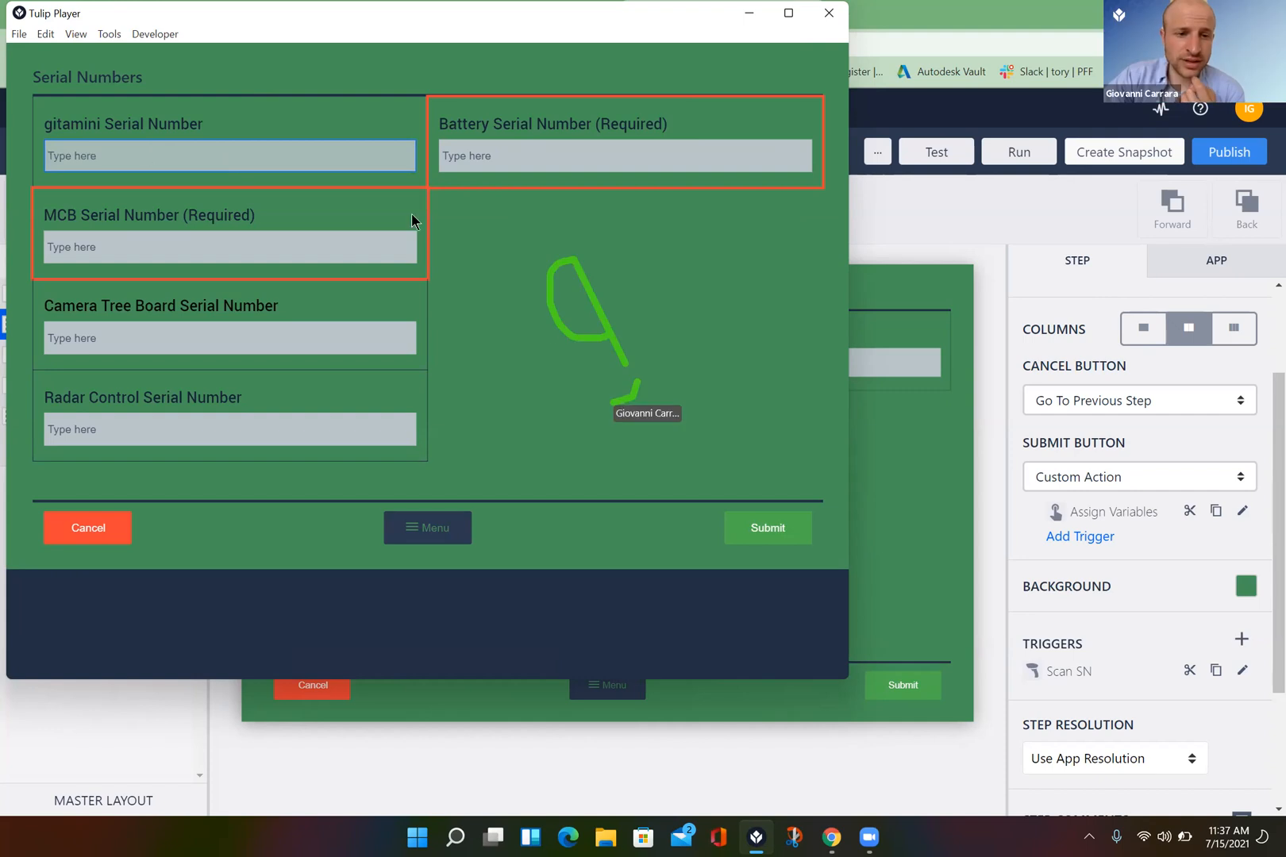
left_click(666, 271)
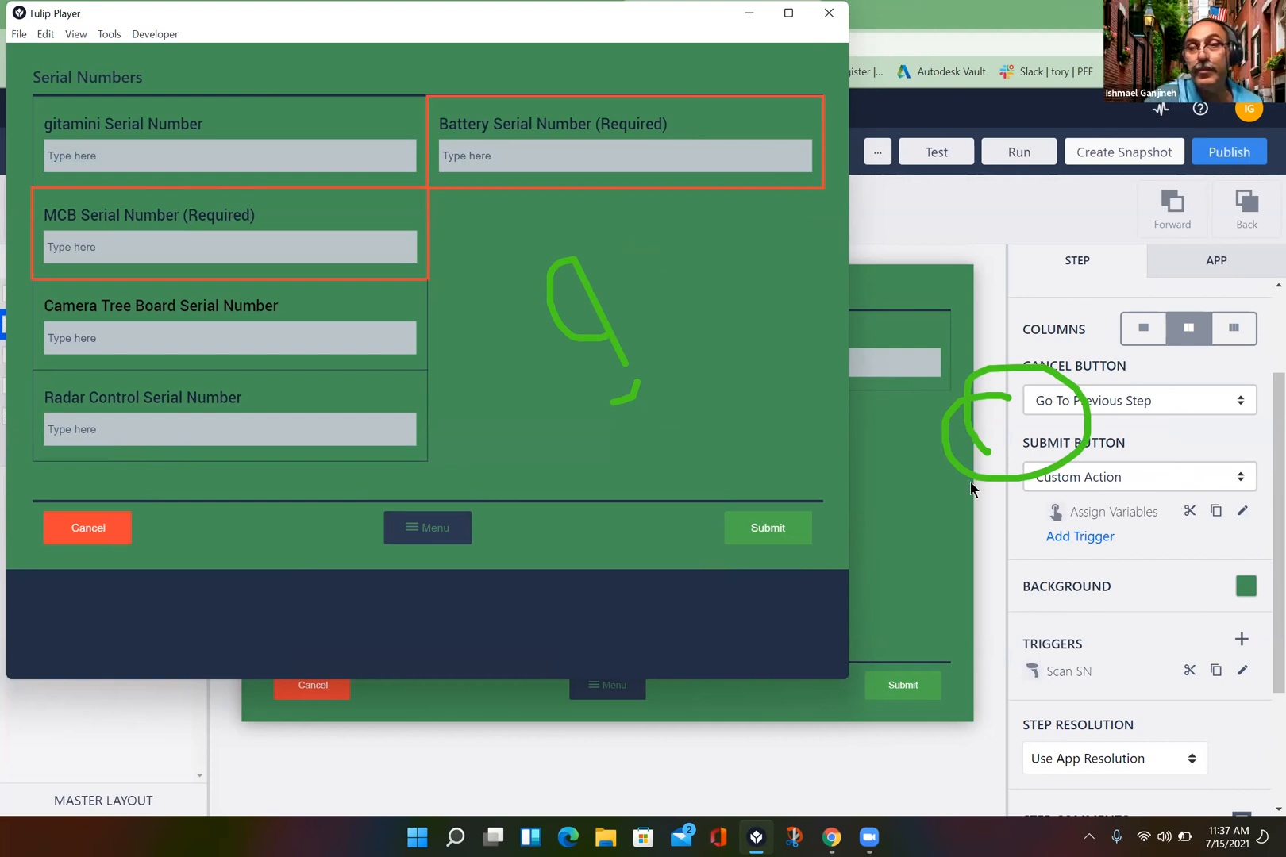
left_click(998, 521)
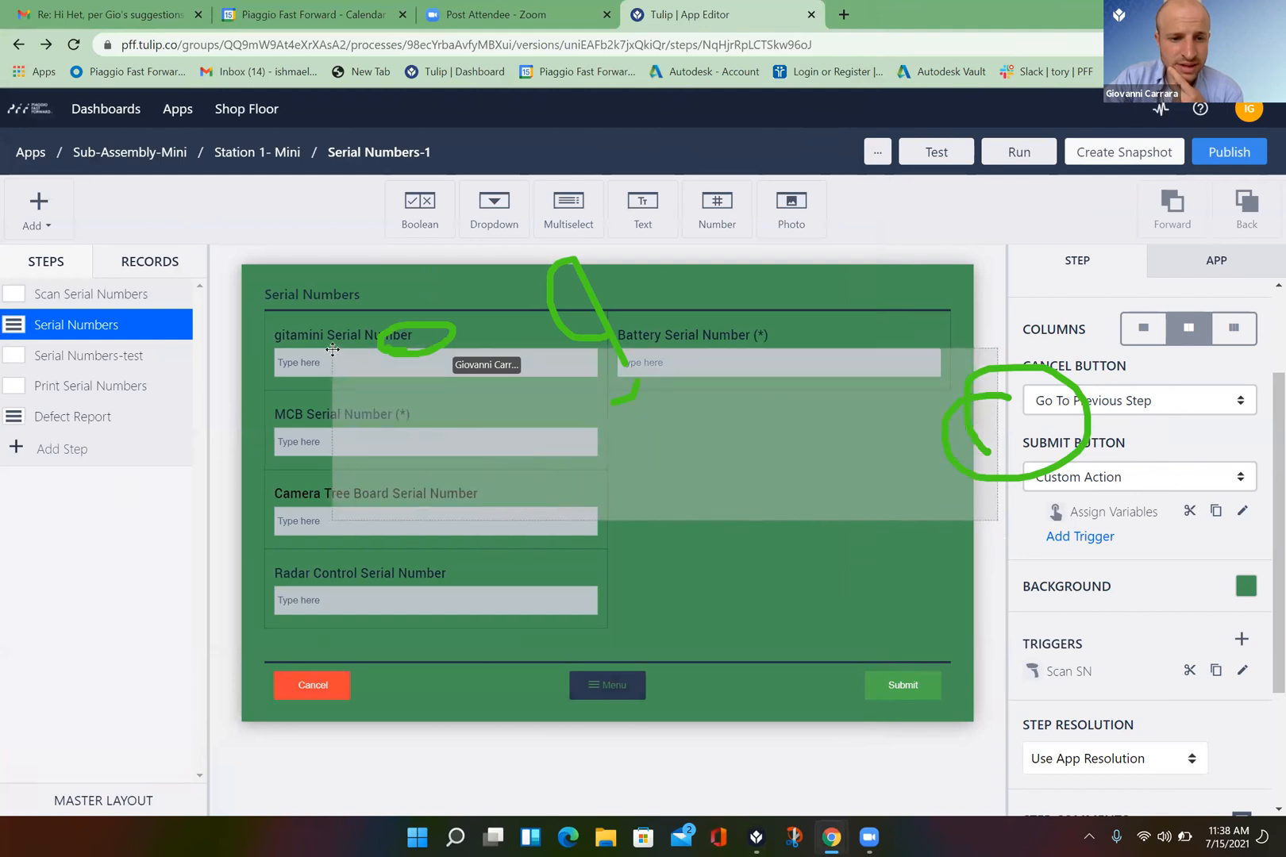
- Inspect the gitamini Serial Number input's variable, then open the Scan SN trigger from the Step settings
left_click(477, 353)
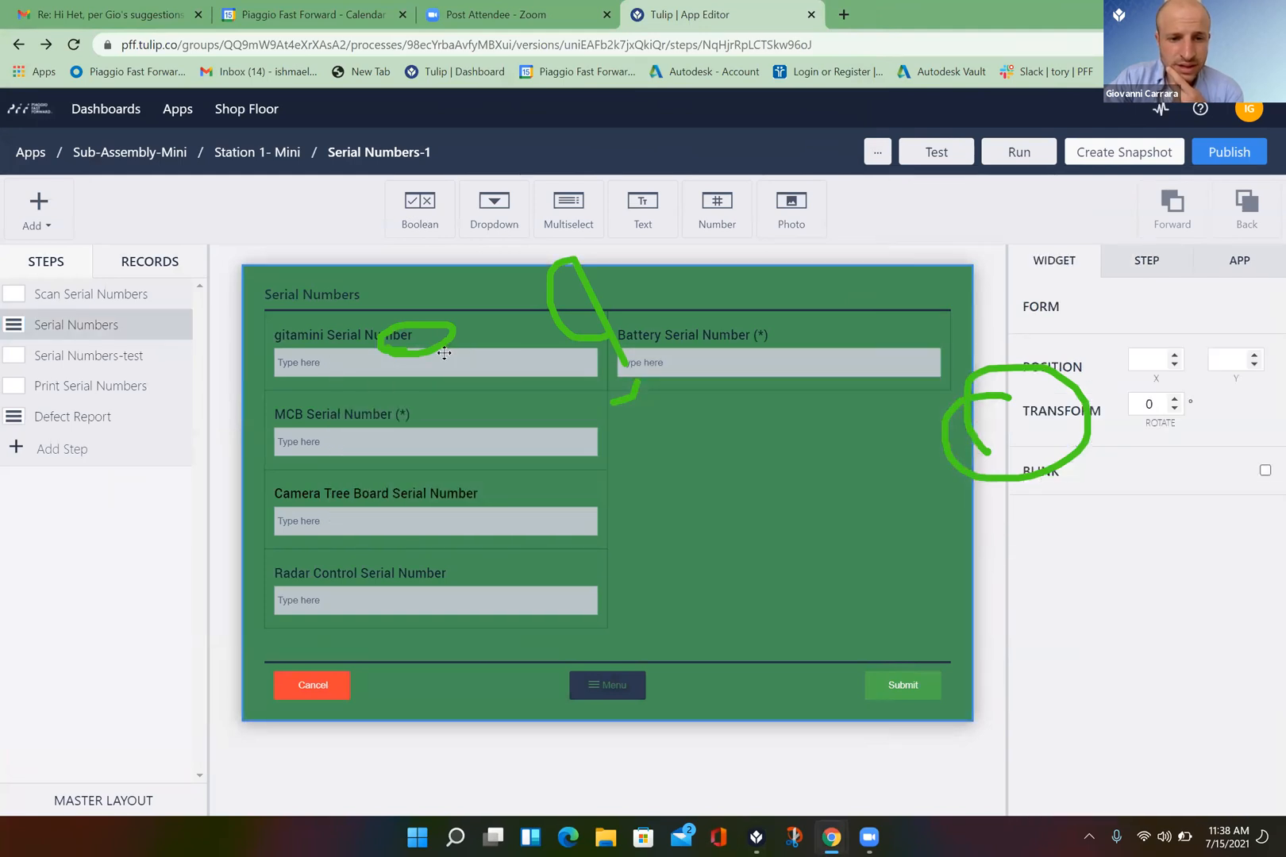
left_click(444, 353)
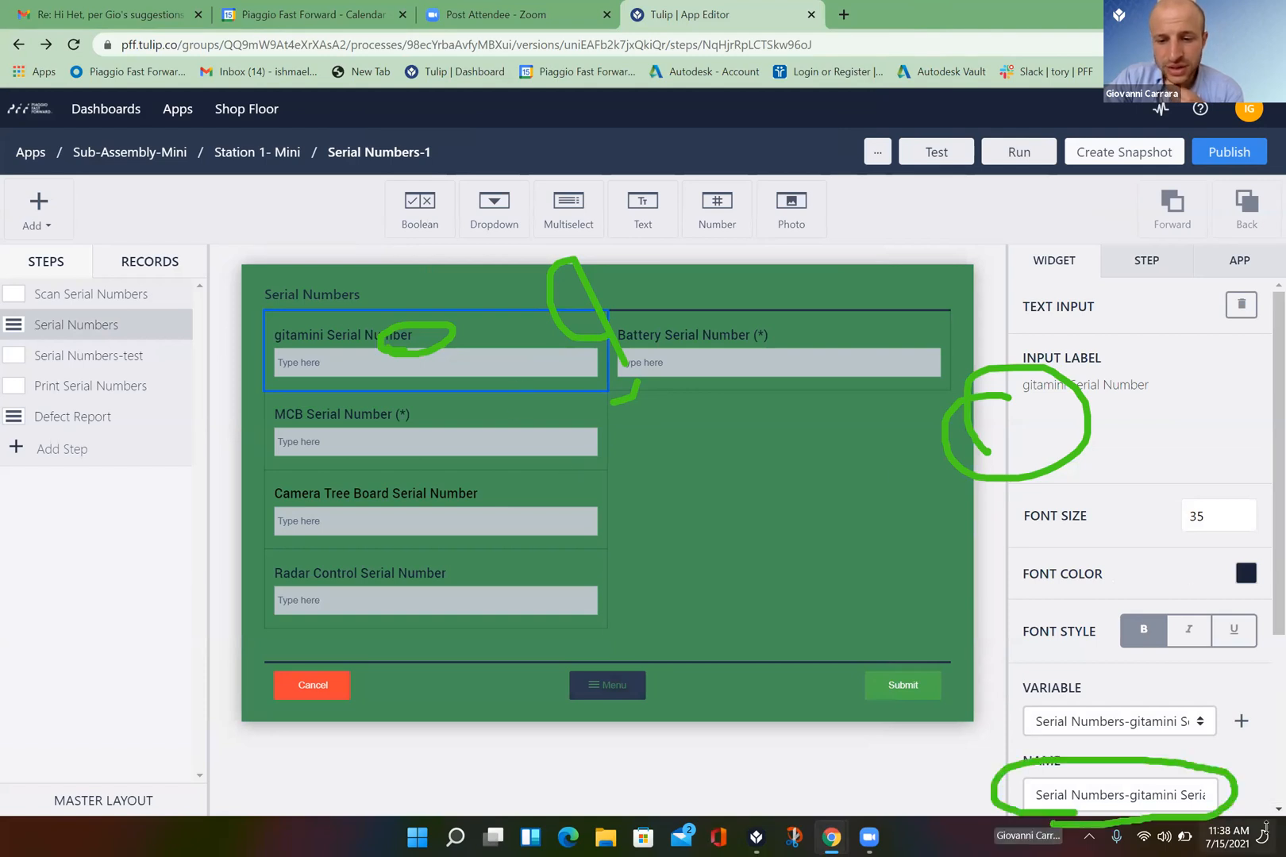
scroll(1260, 809, "down", 3)
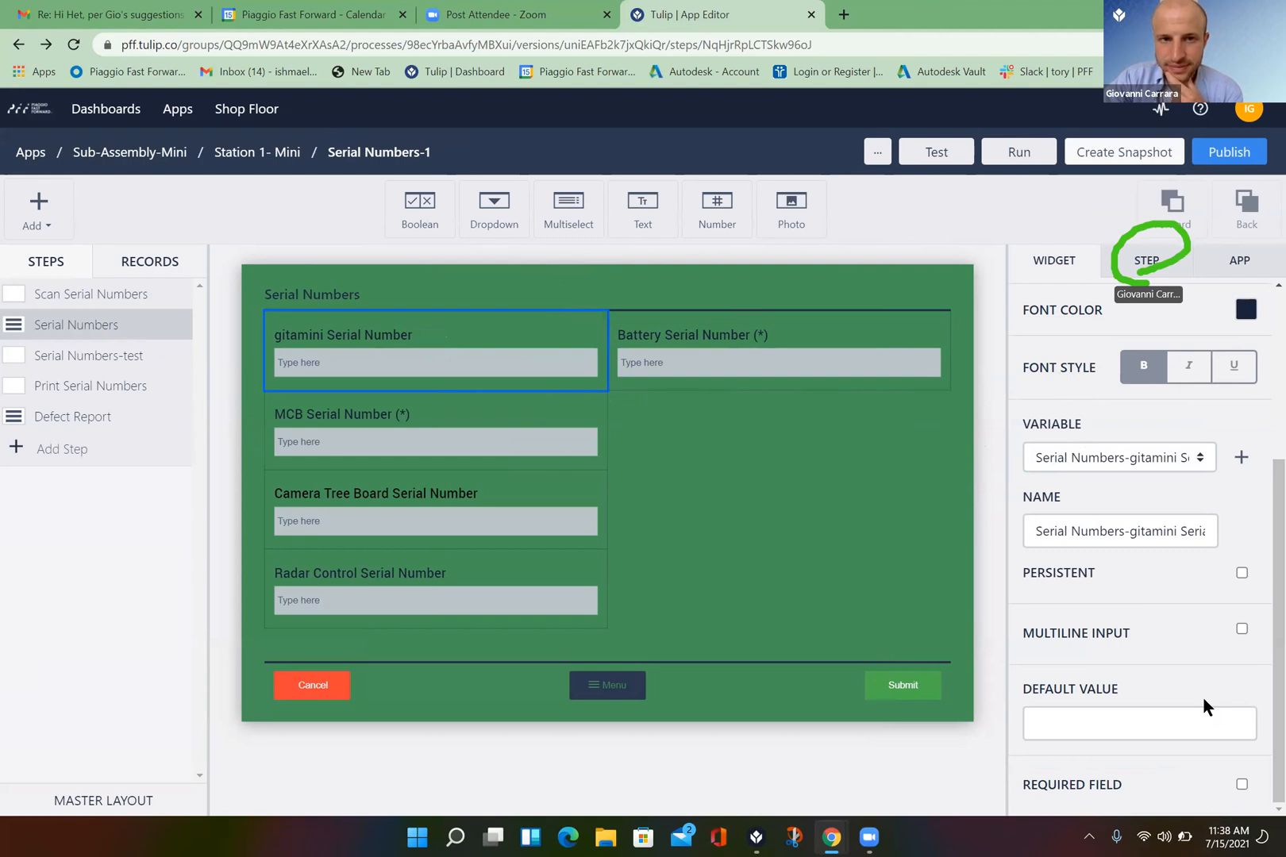
left_click(1138, 270)
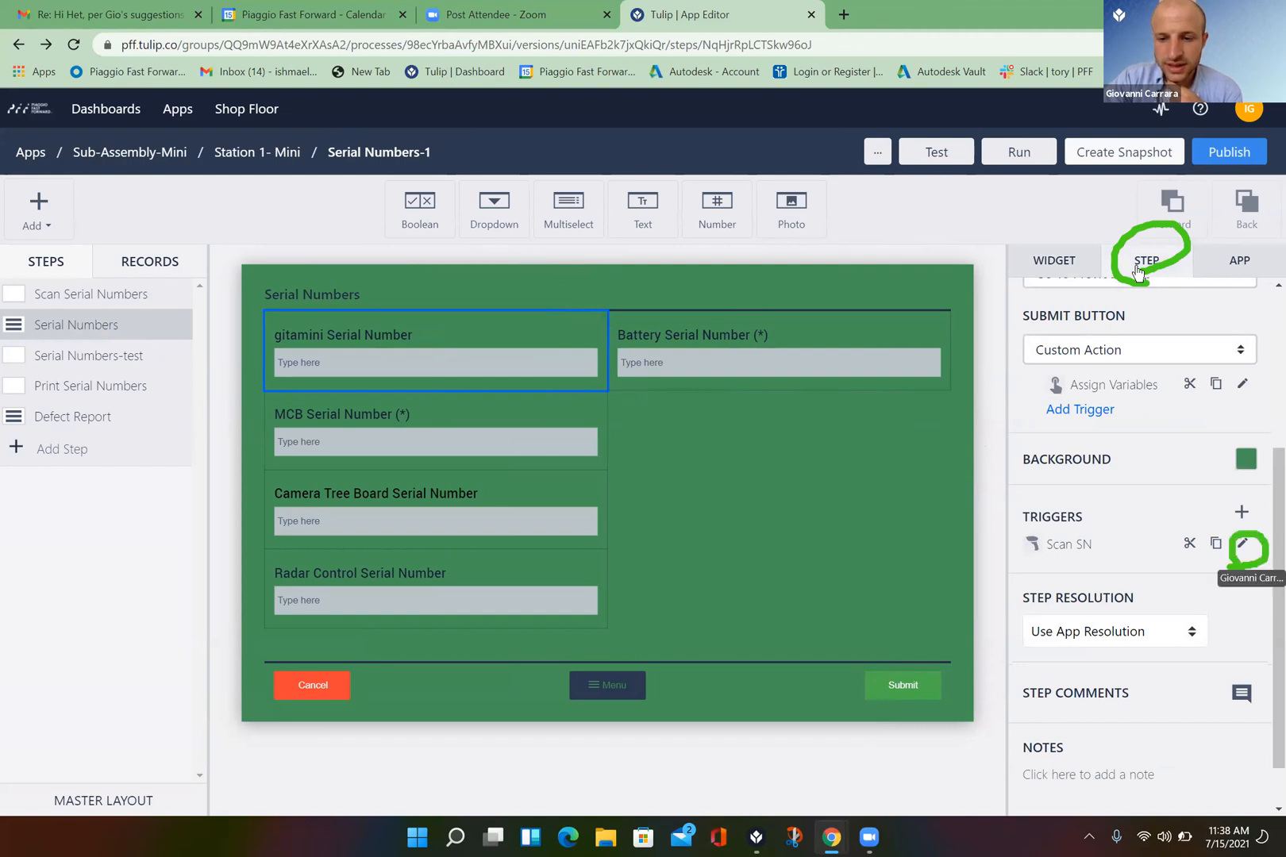
left_click(1246, 545)
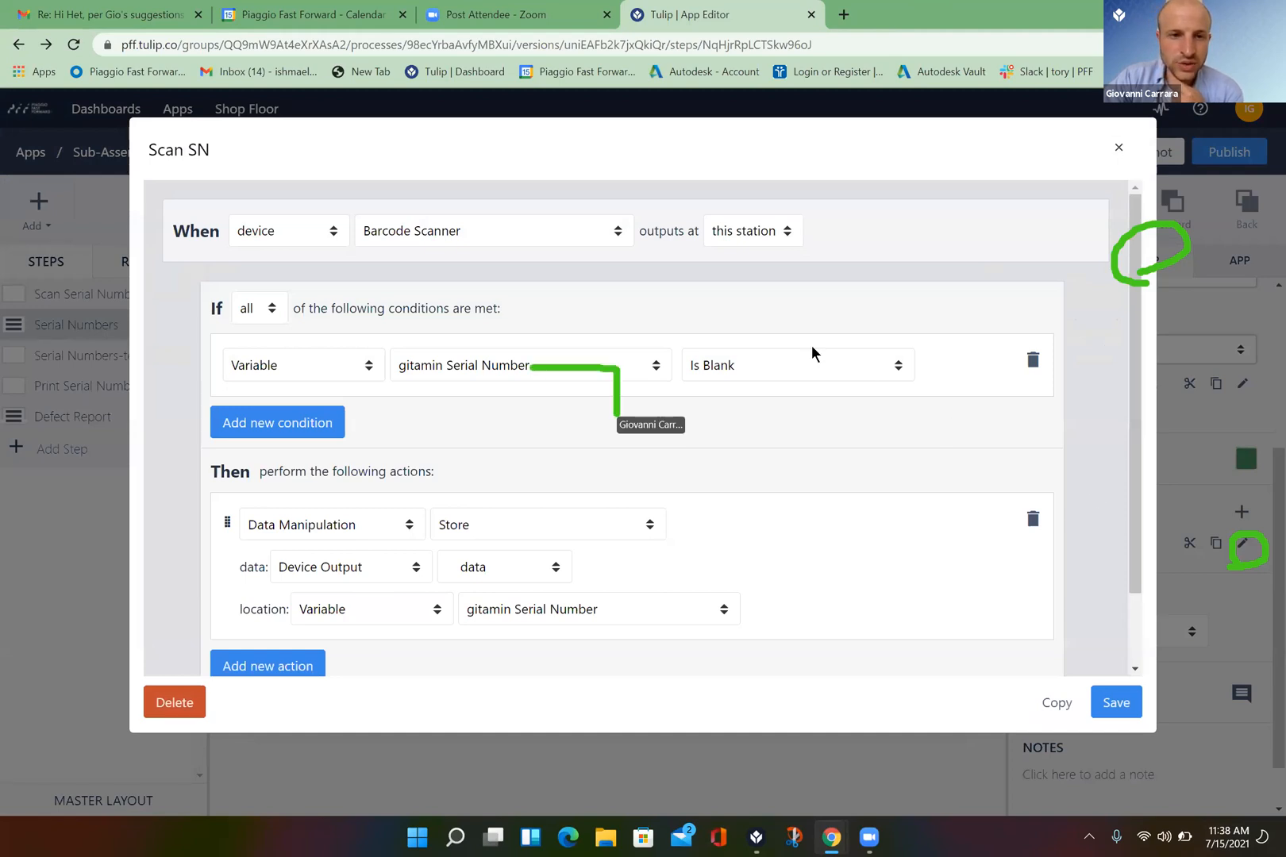
- Point both the Is Blank condition and the Store location to Serial Numbers-gitamini Serial Number, then save
left_click(659, 367)
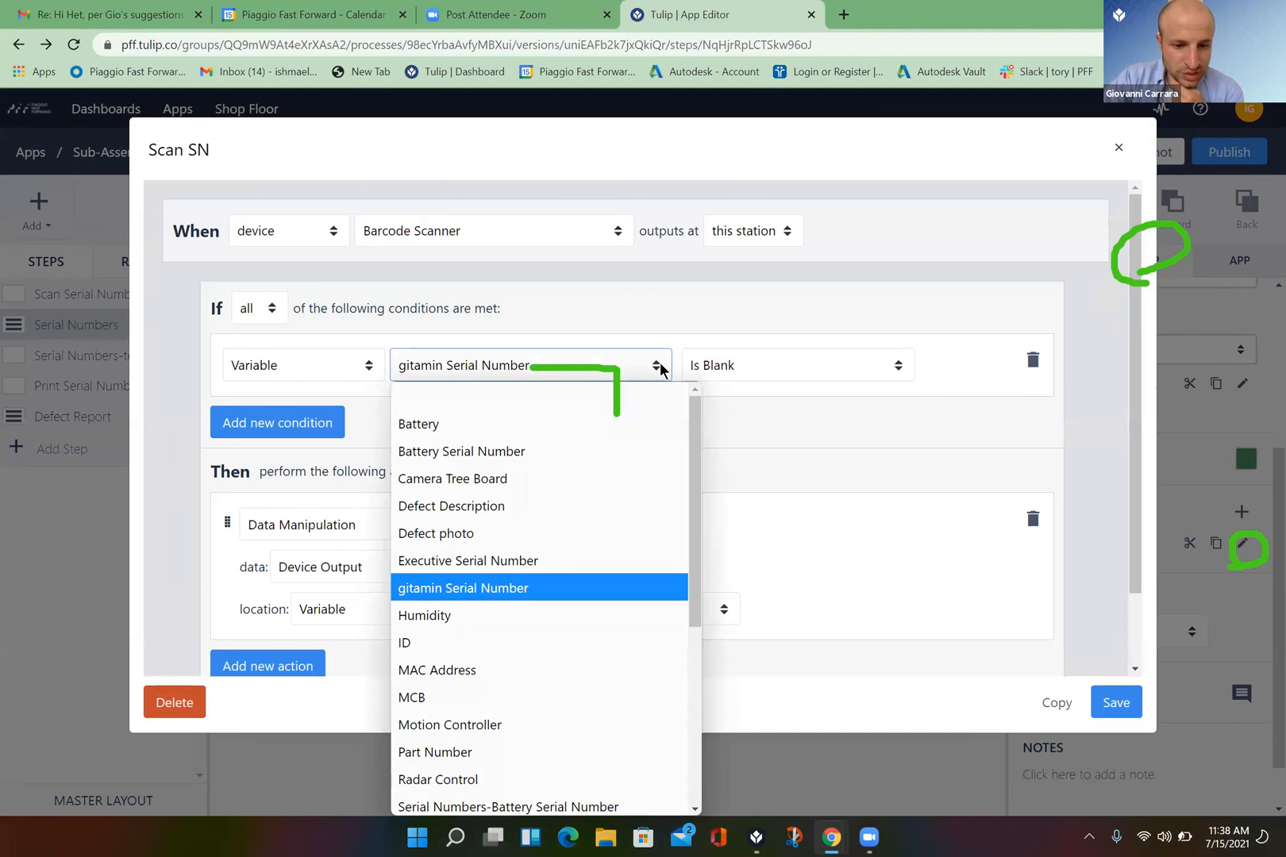
scroll(597, 509, "down", 2)
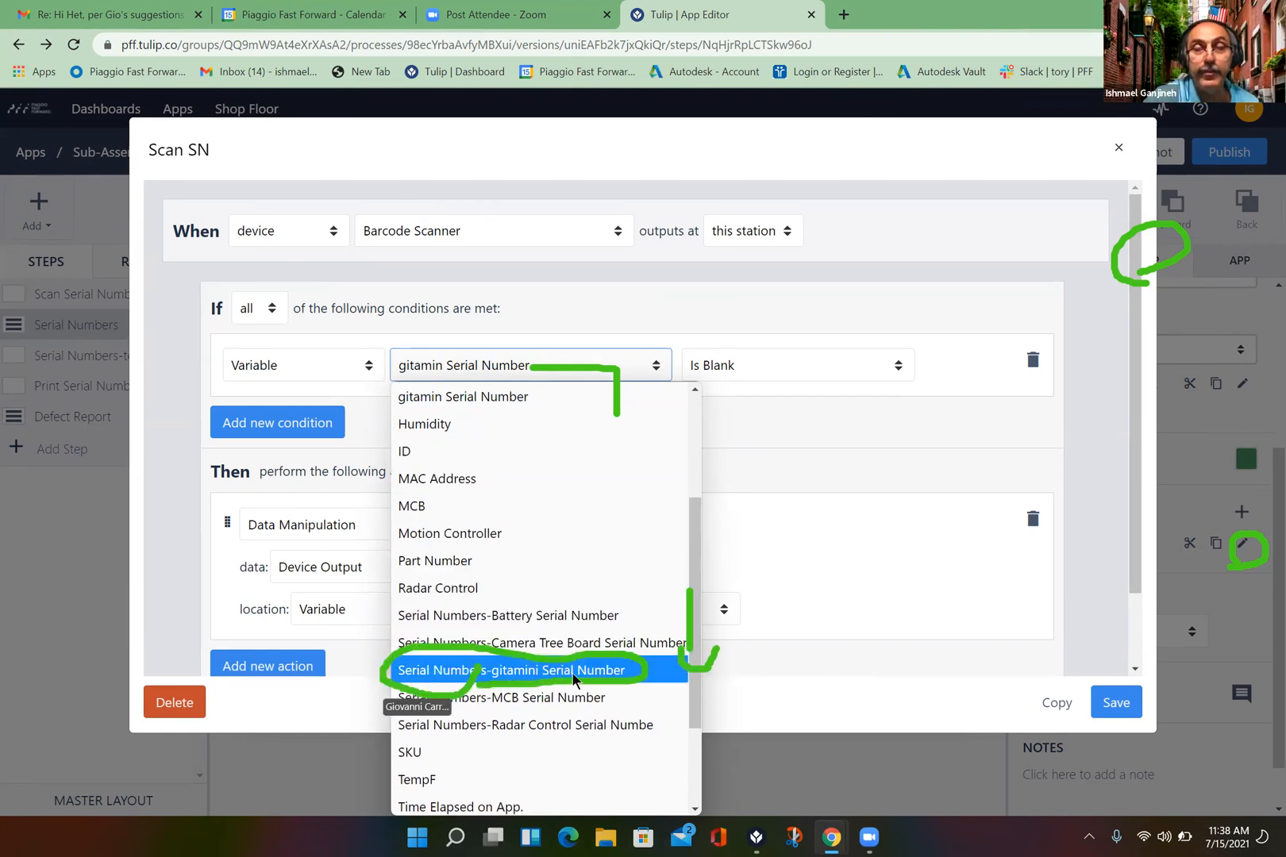
left_click(573, 676)
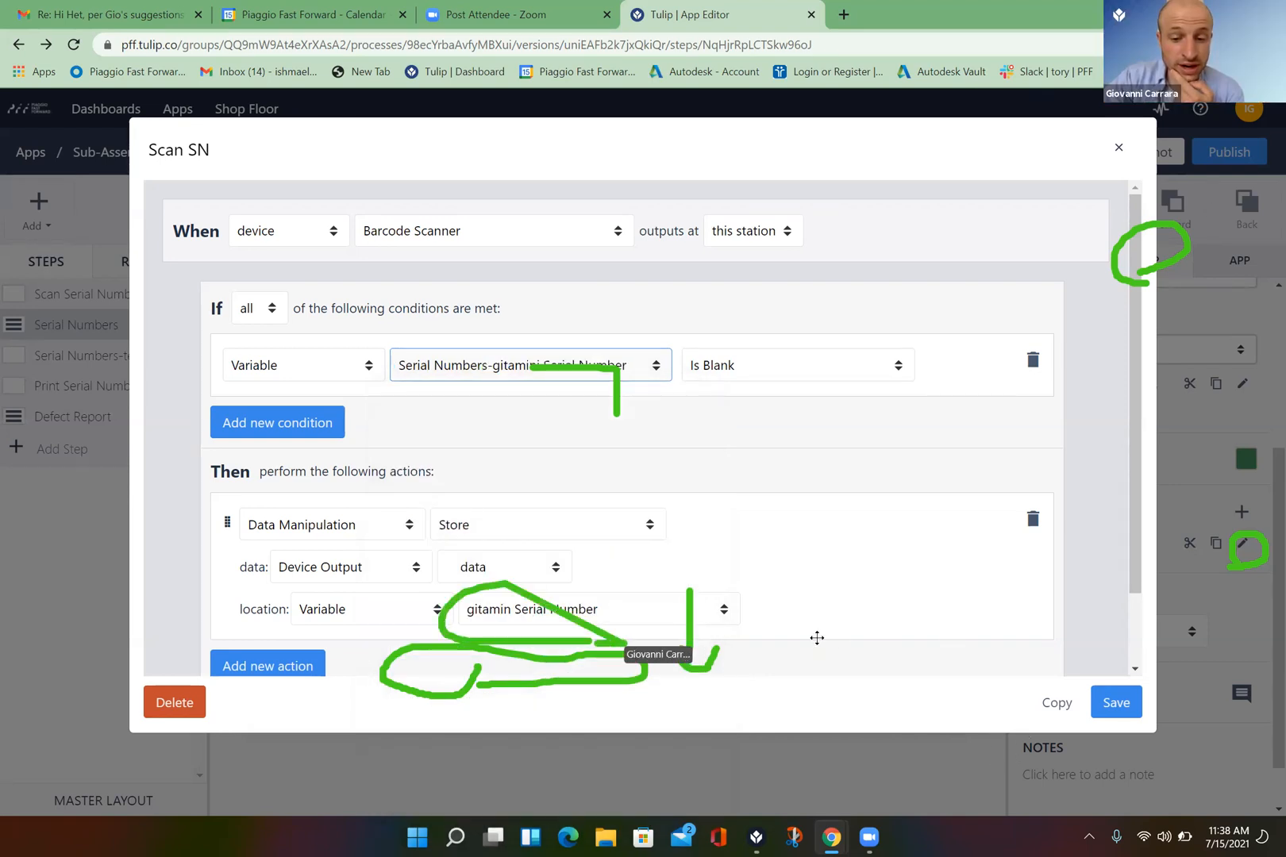
left_click(722, 613)
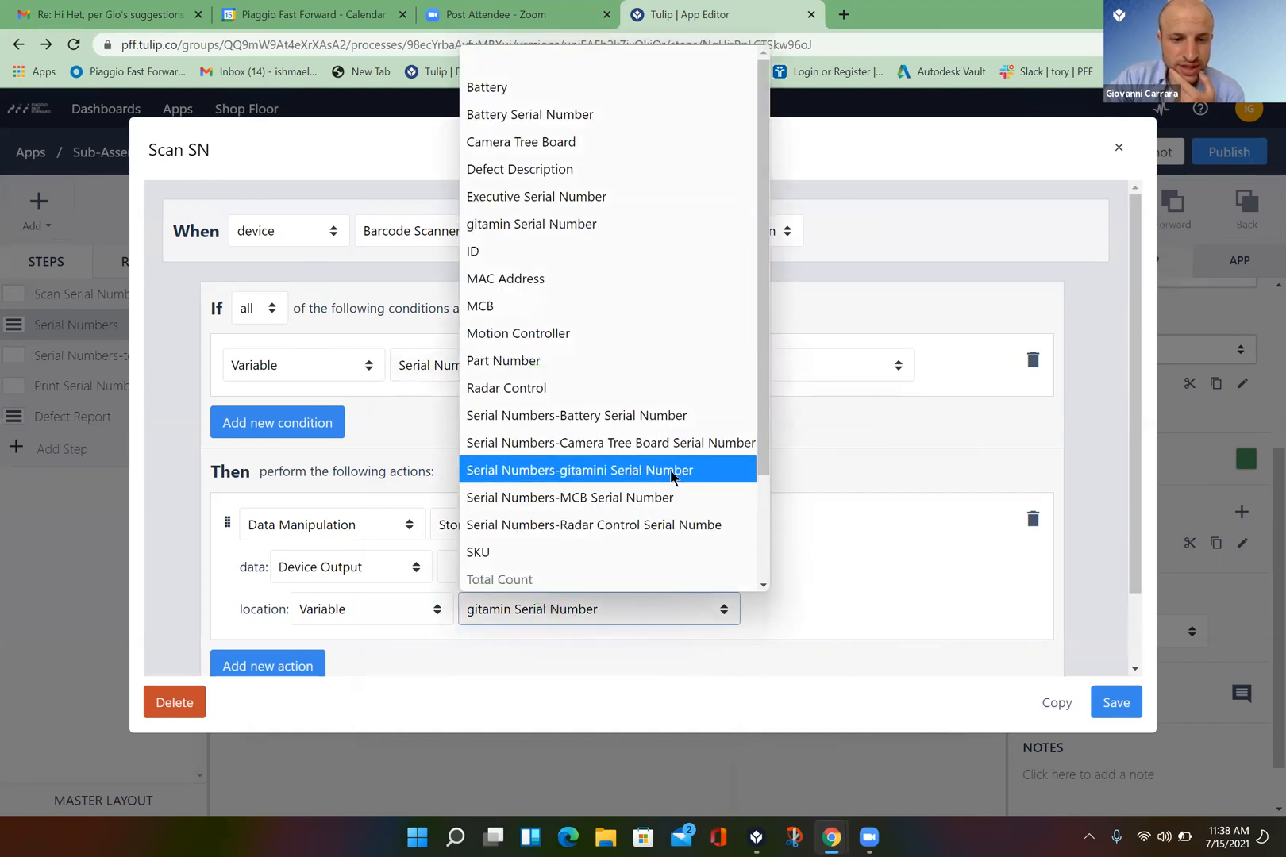
left_click(671, 471)
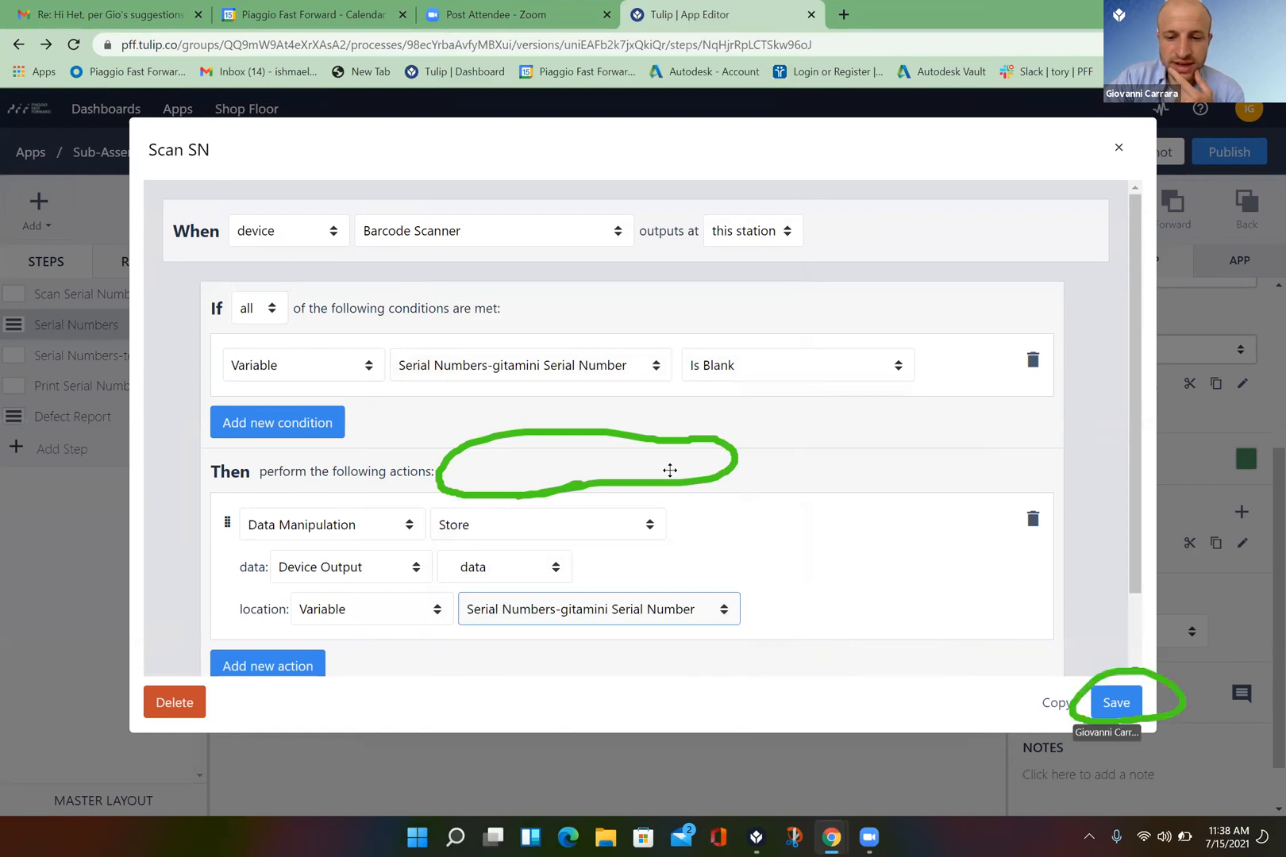
left_click(1115, 698)
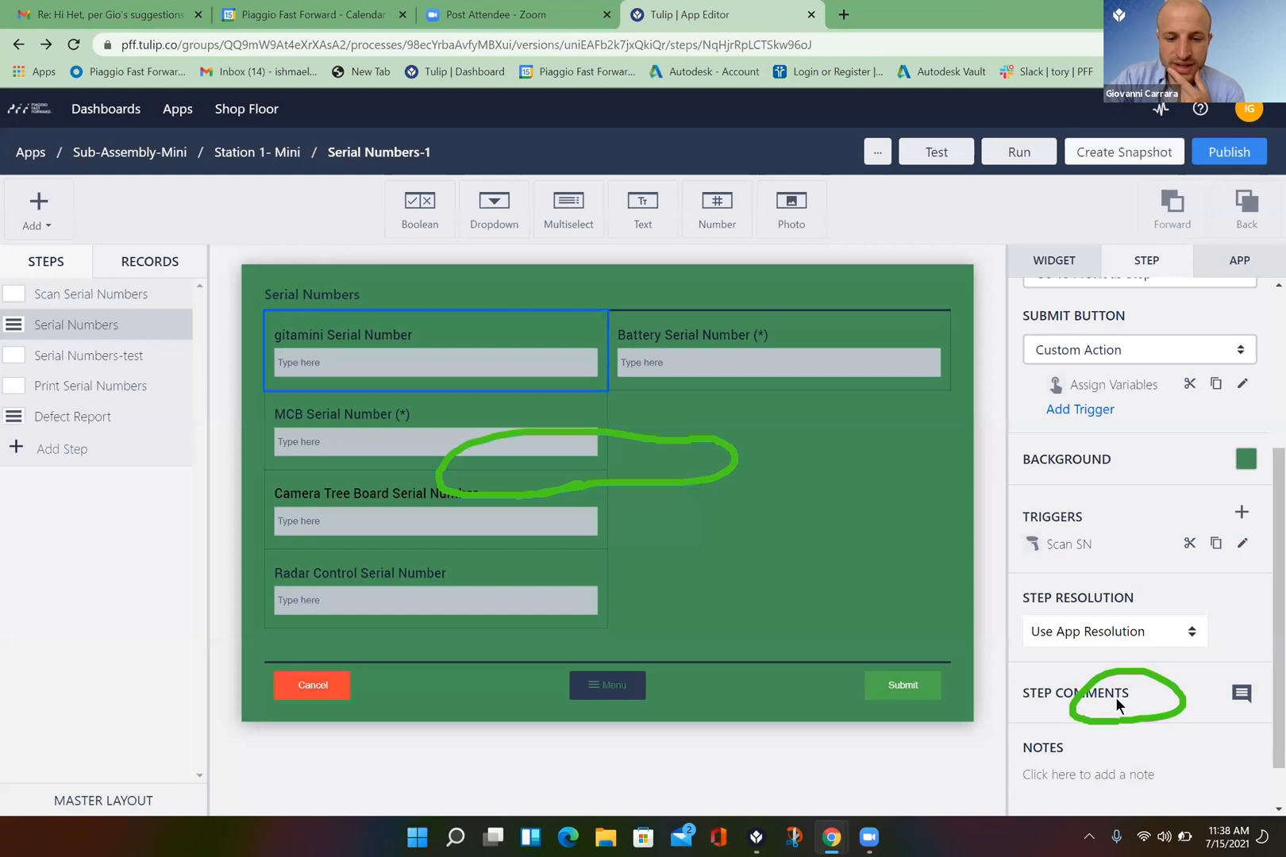
- Restart the Serial Numbers-1 app in Tulip Player and start it again to reach the empty Serial Numbers form
left_click(758, 836)
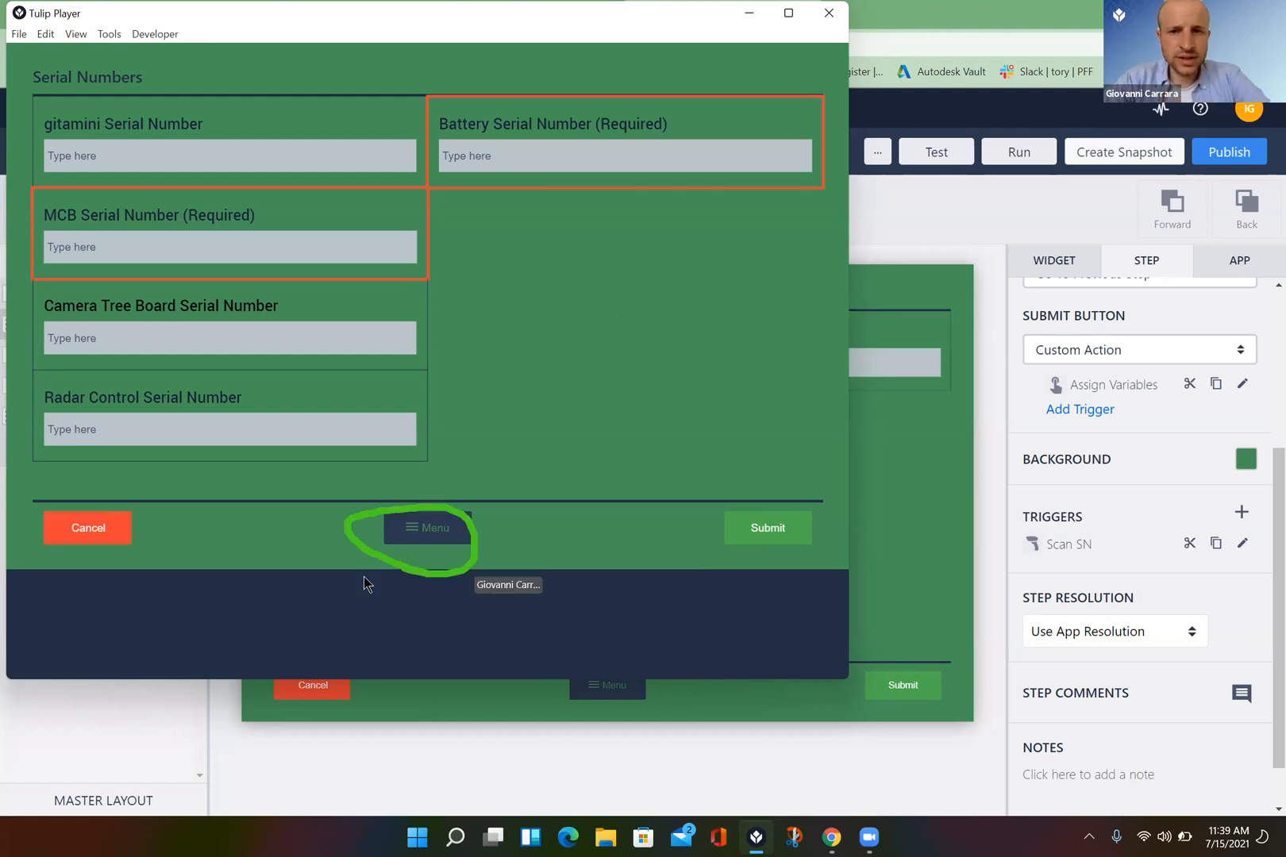
left_click(447, 530)
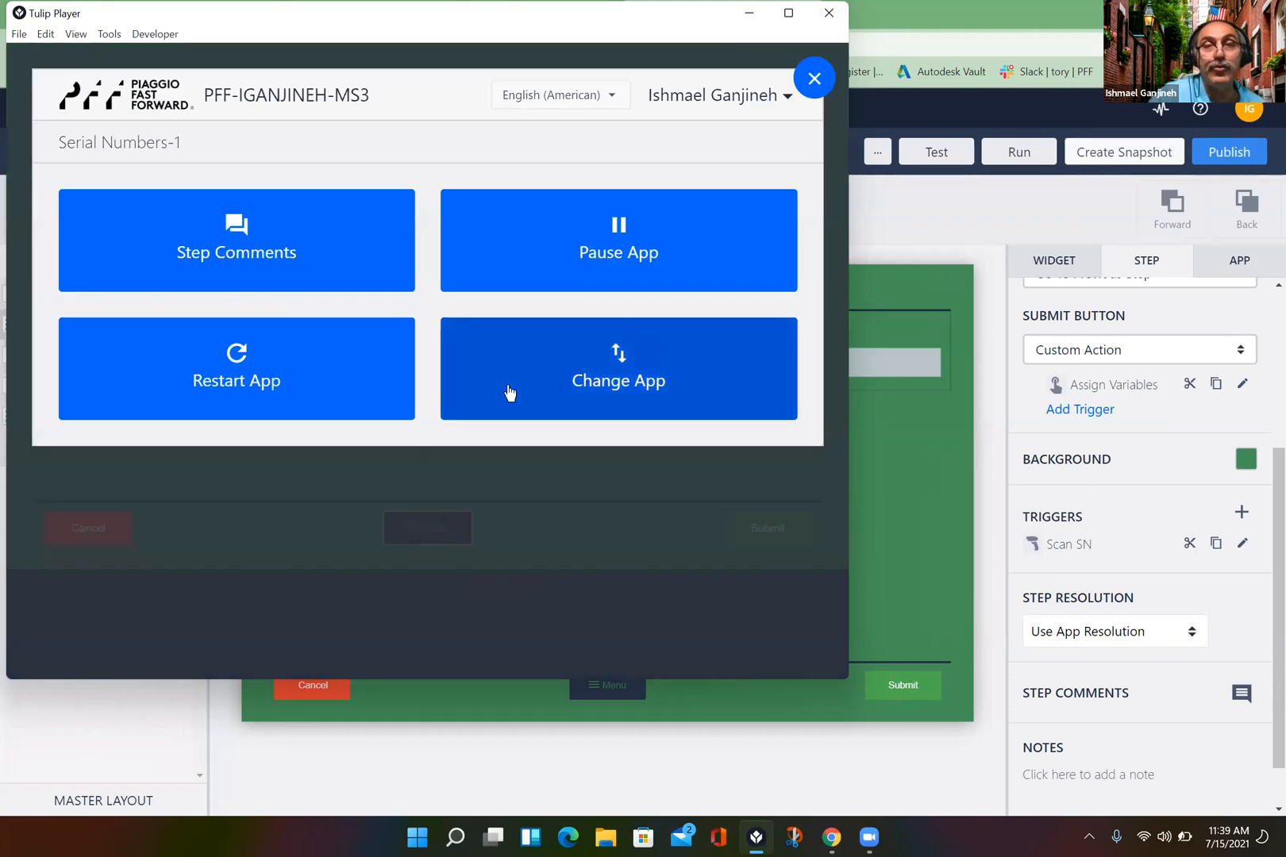
left_click(311, 379)
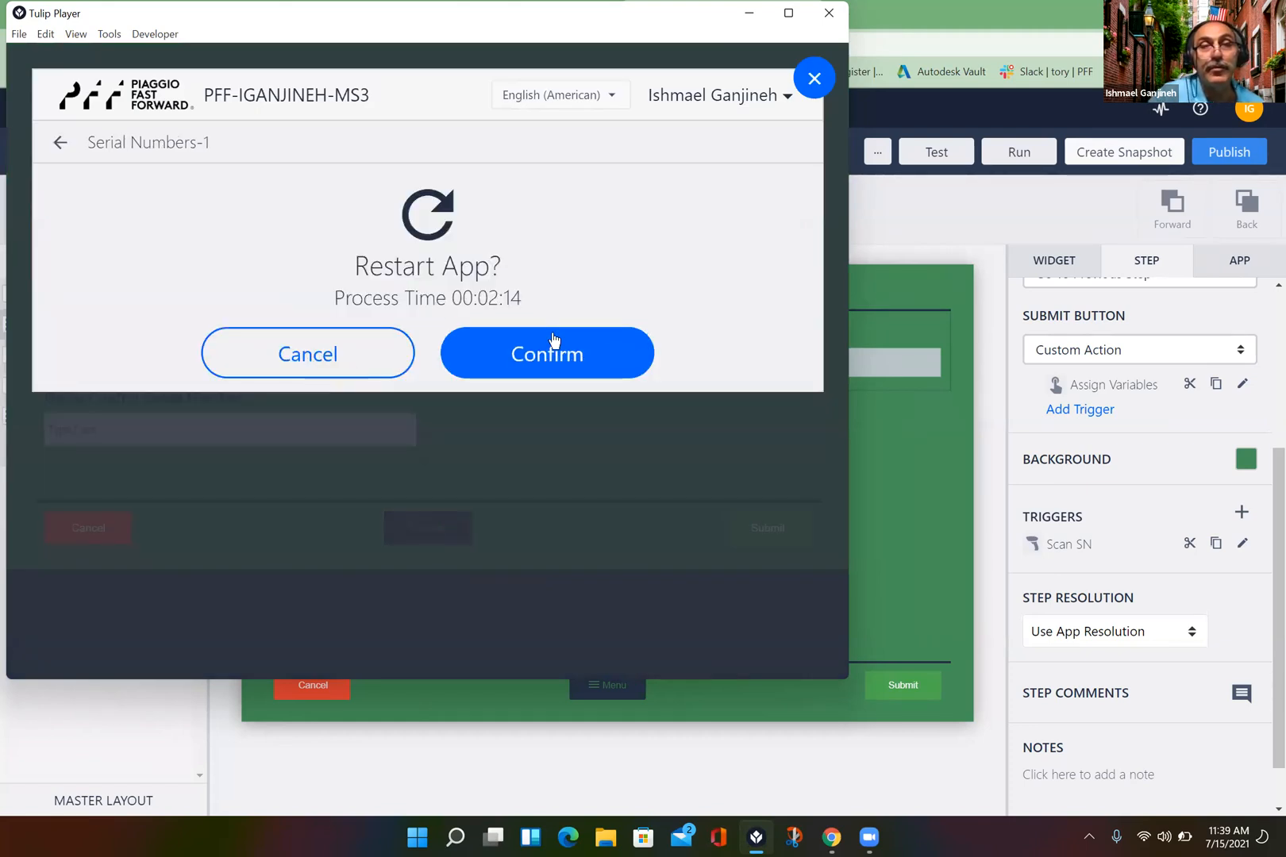
left_click(554, 341)
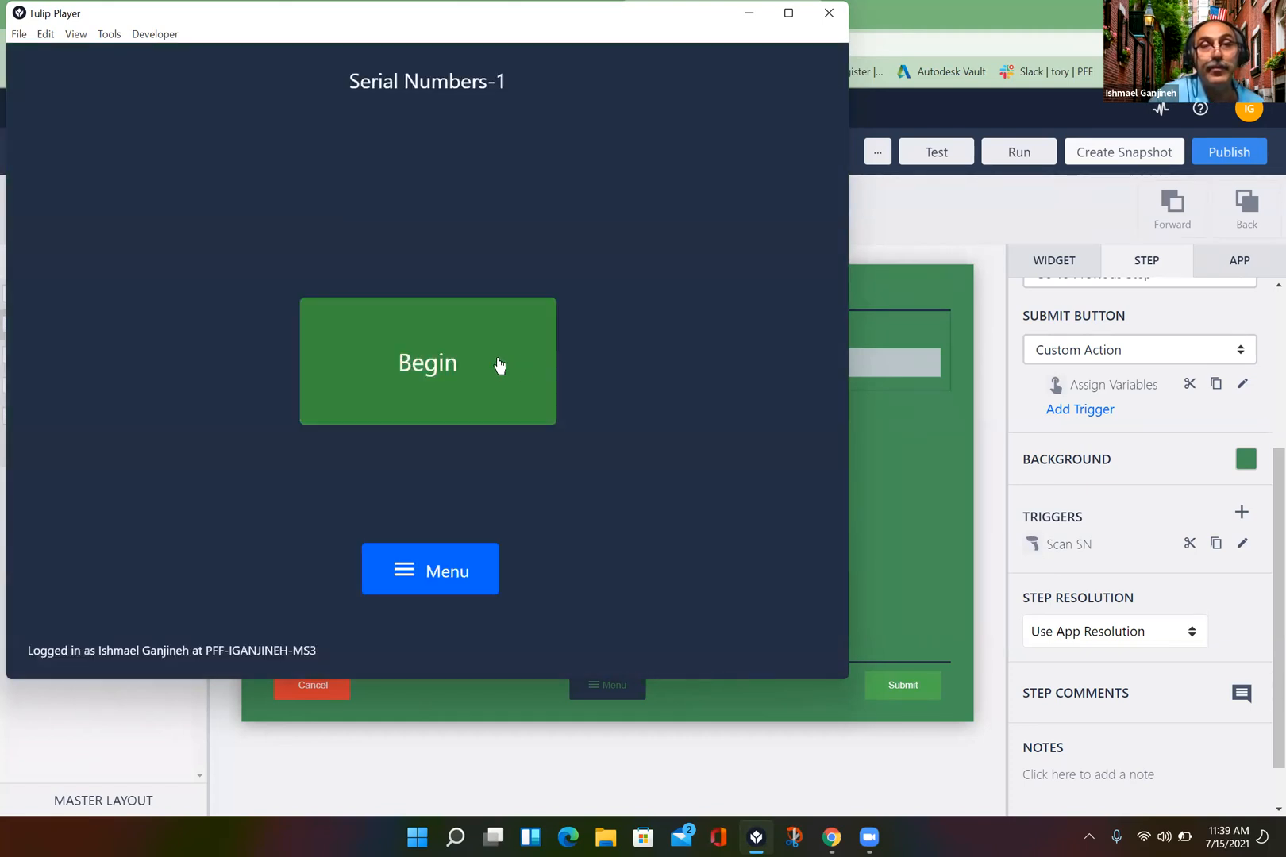
left_click(499, 364)
left_click(420, 471)
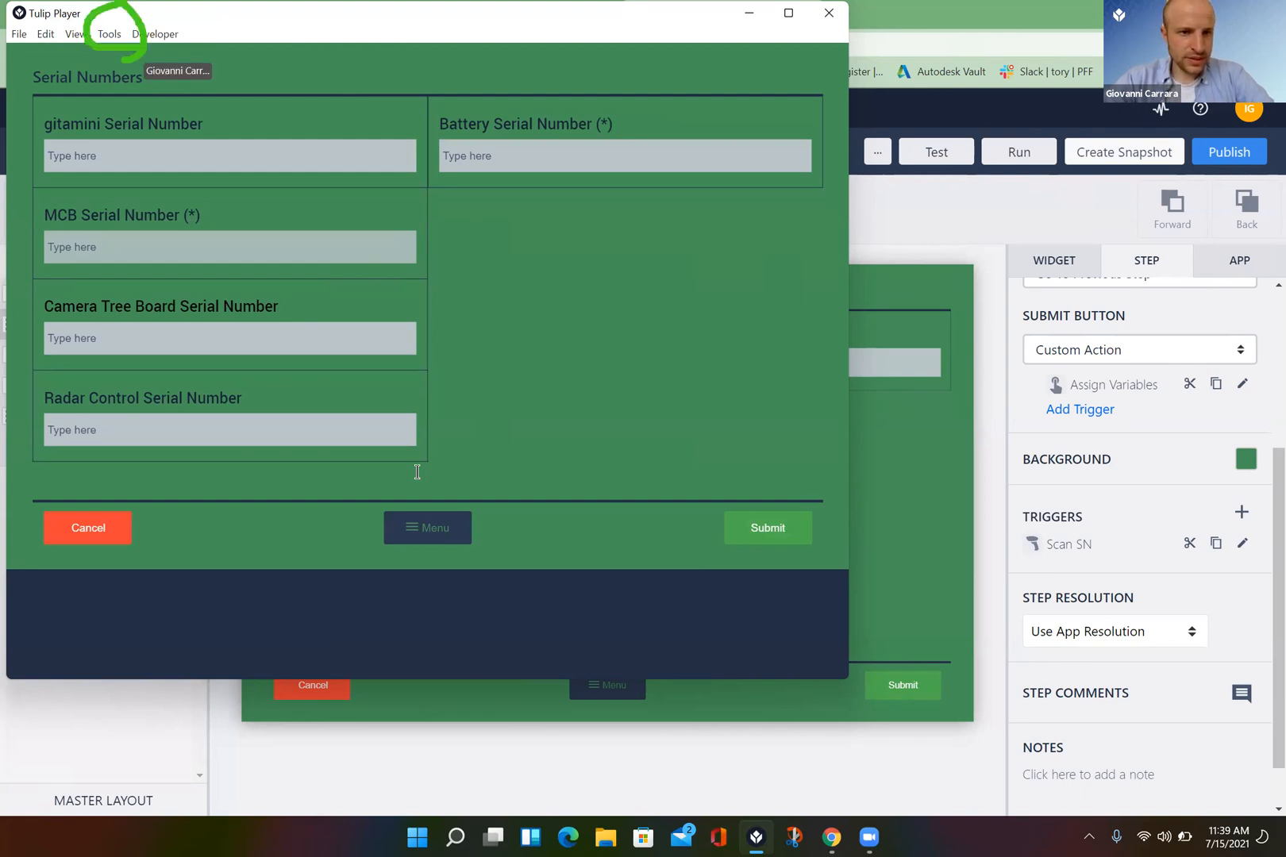
- Show the Add Custom Barcode Scanners settings to review the PFF device's vendor and product IDs
left_click(111, 35)
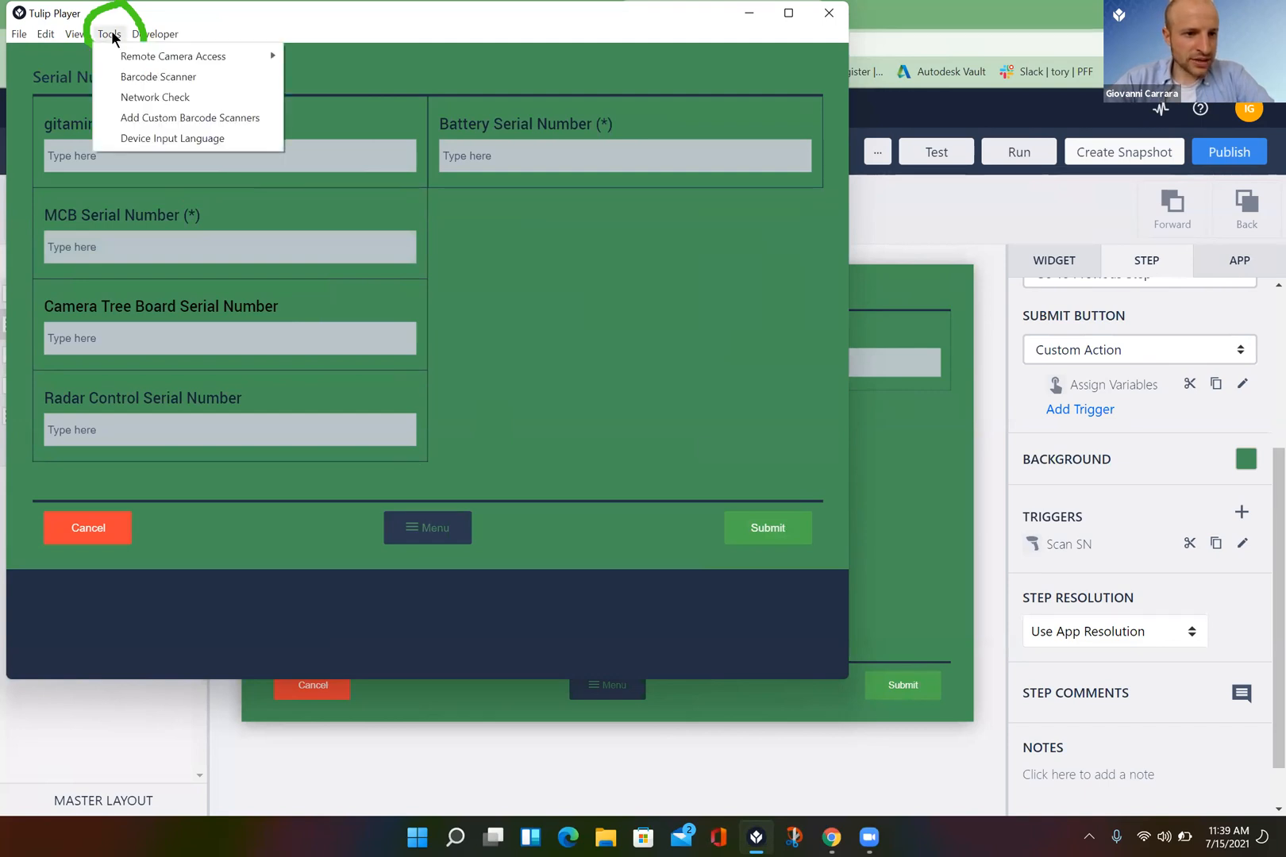
left_click(173, 116)
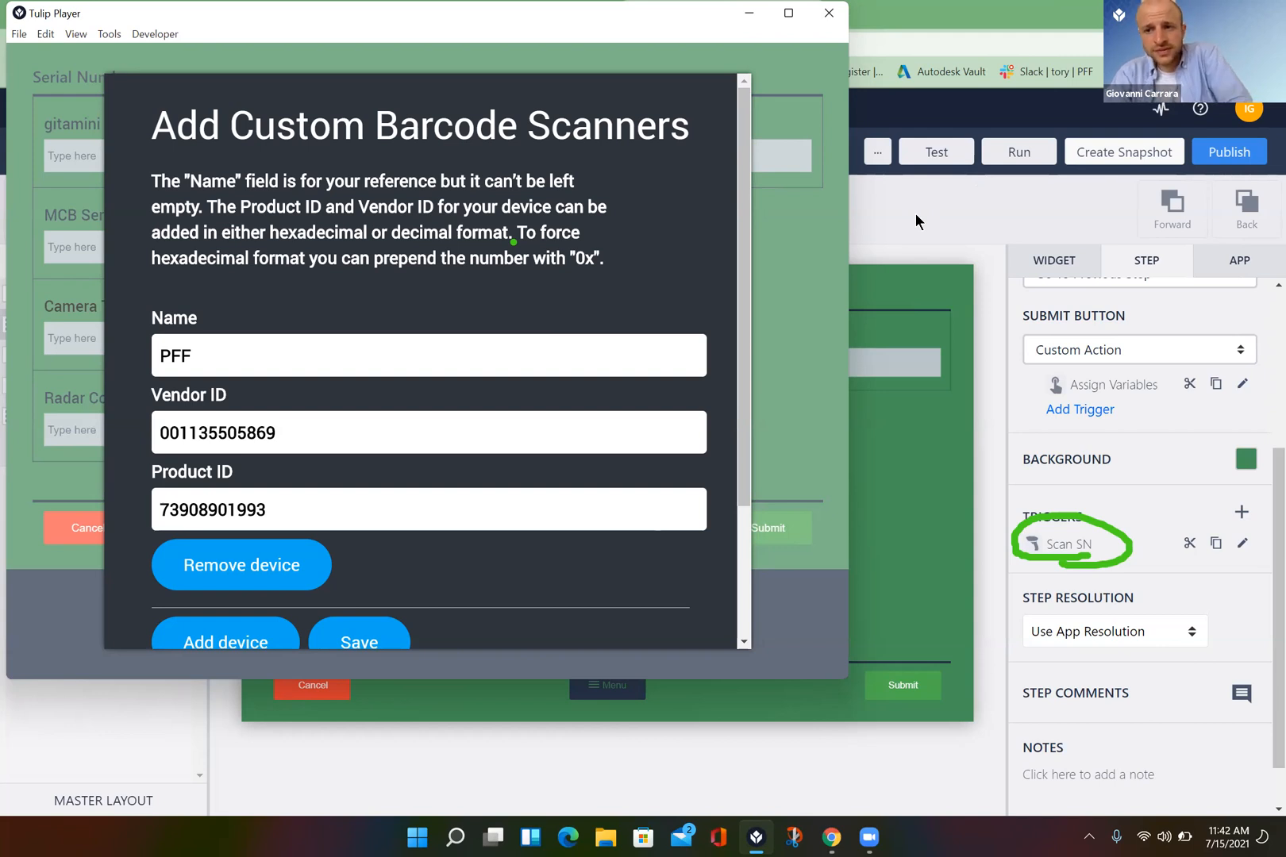
- Close Tulip Player, returning to the App Editor's Serial Numbers step with its Scan SN trigger
left_click(829, 13)
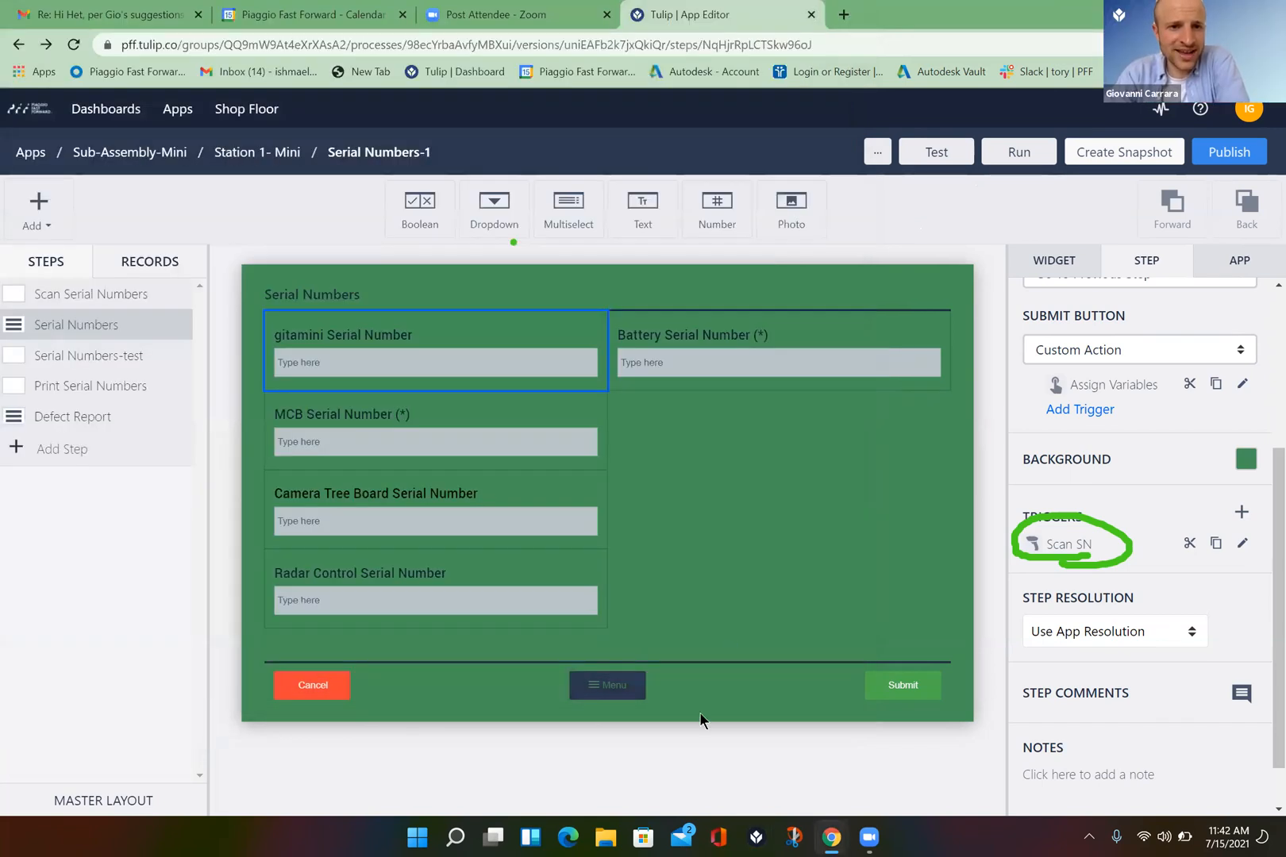
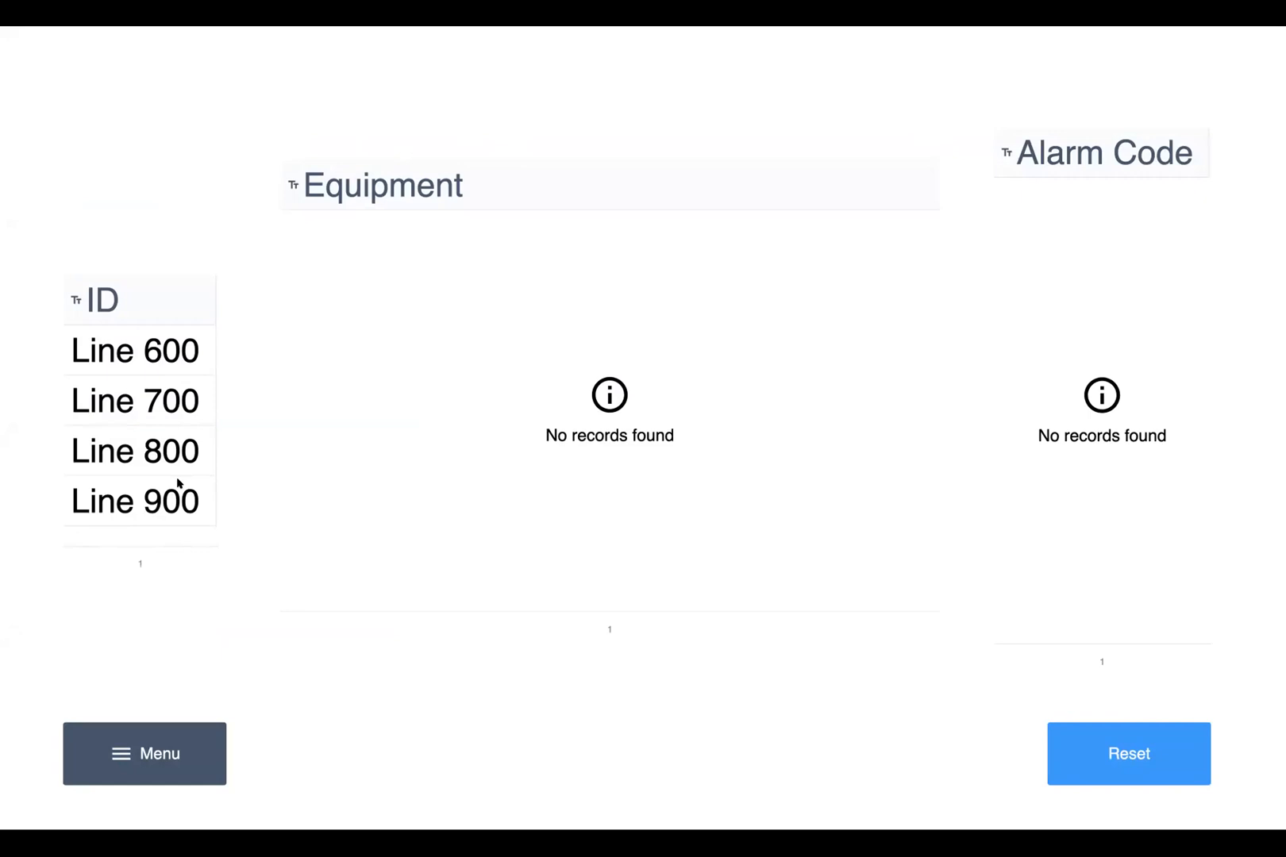
- Pick Line 900, Pattyn Case Erector/Liner Inserter and alarm A001 to reach Emergency Stop Activated, then exit full screen
left_click(169, 353)
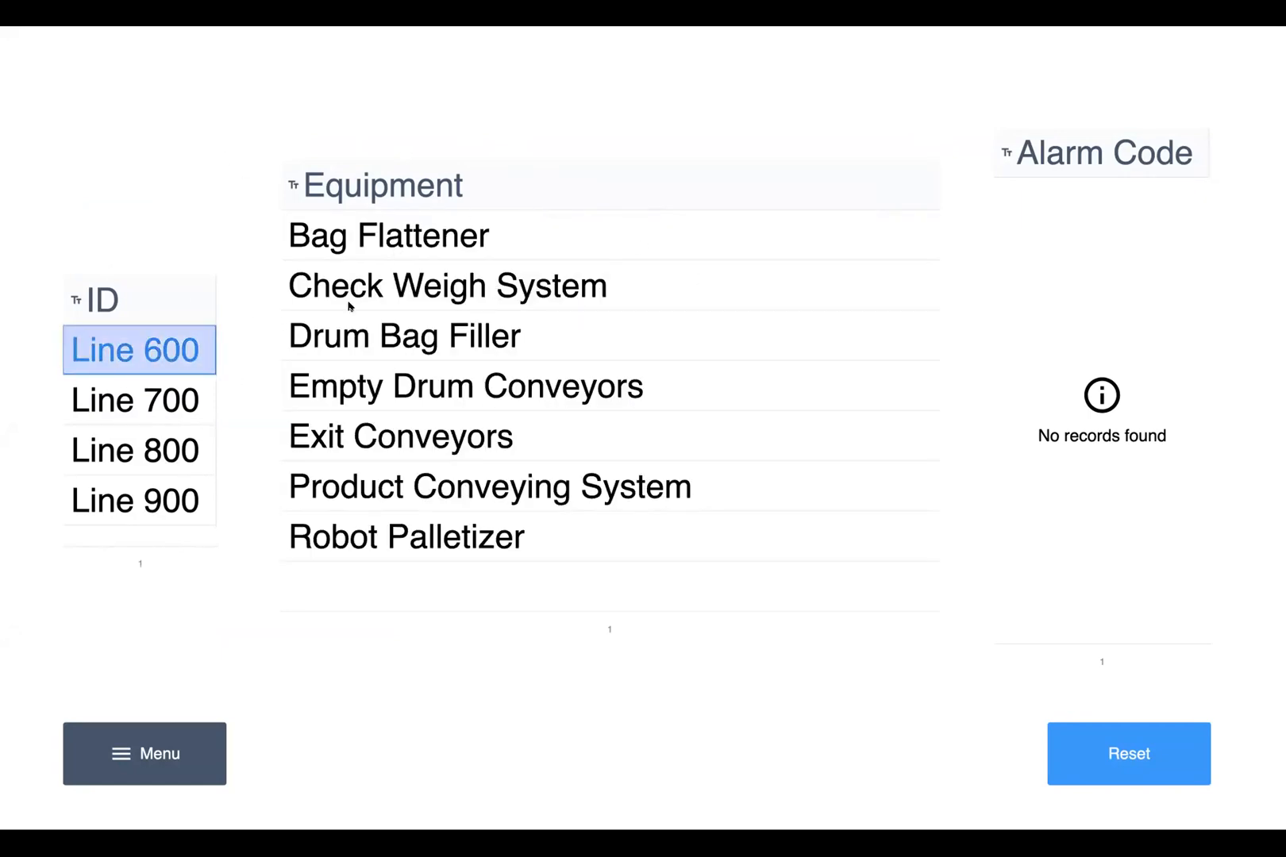
left_click(185, 502)
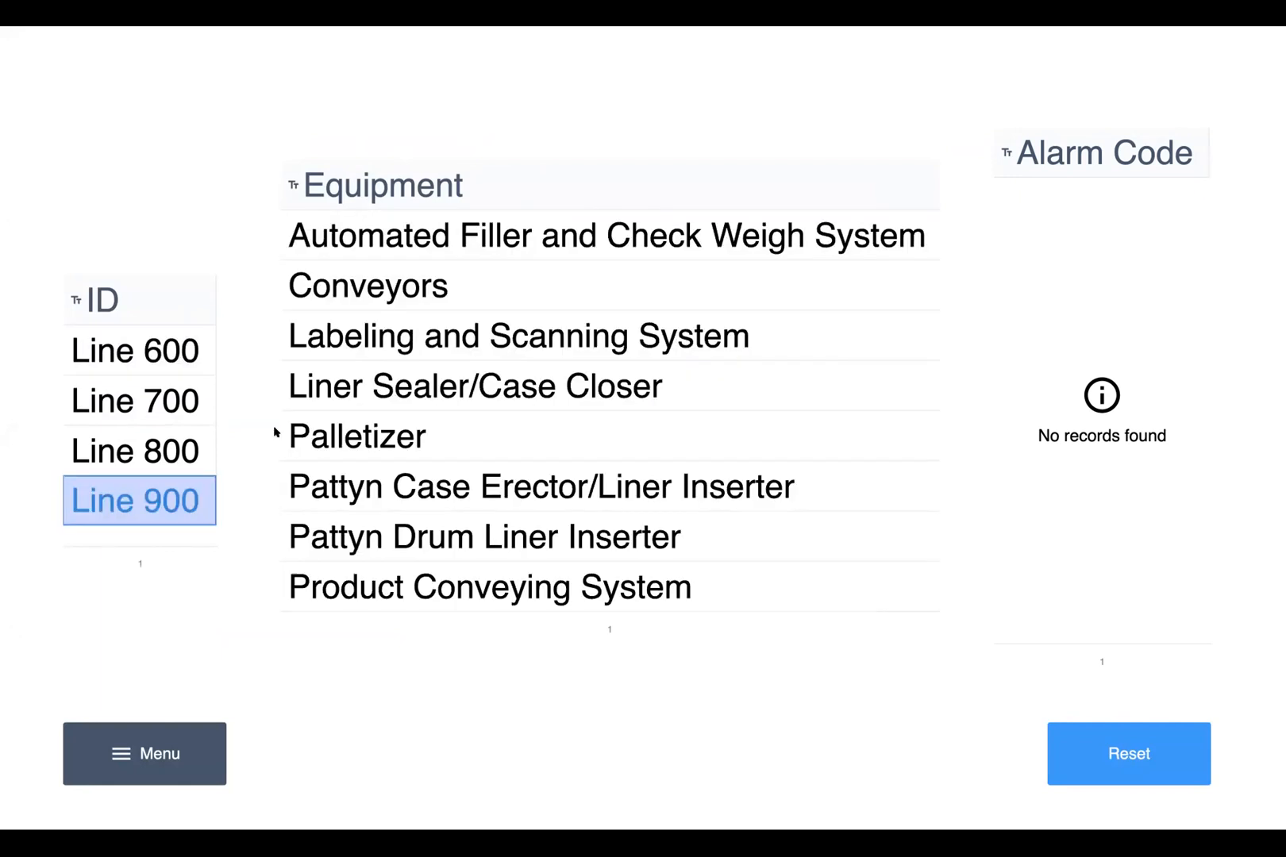
left_click(567, 479)
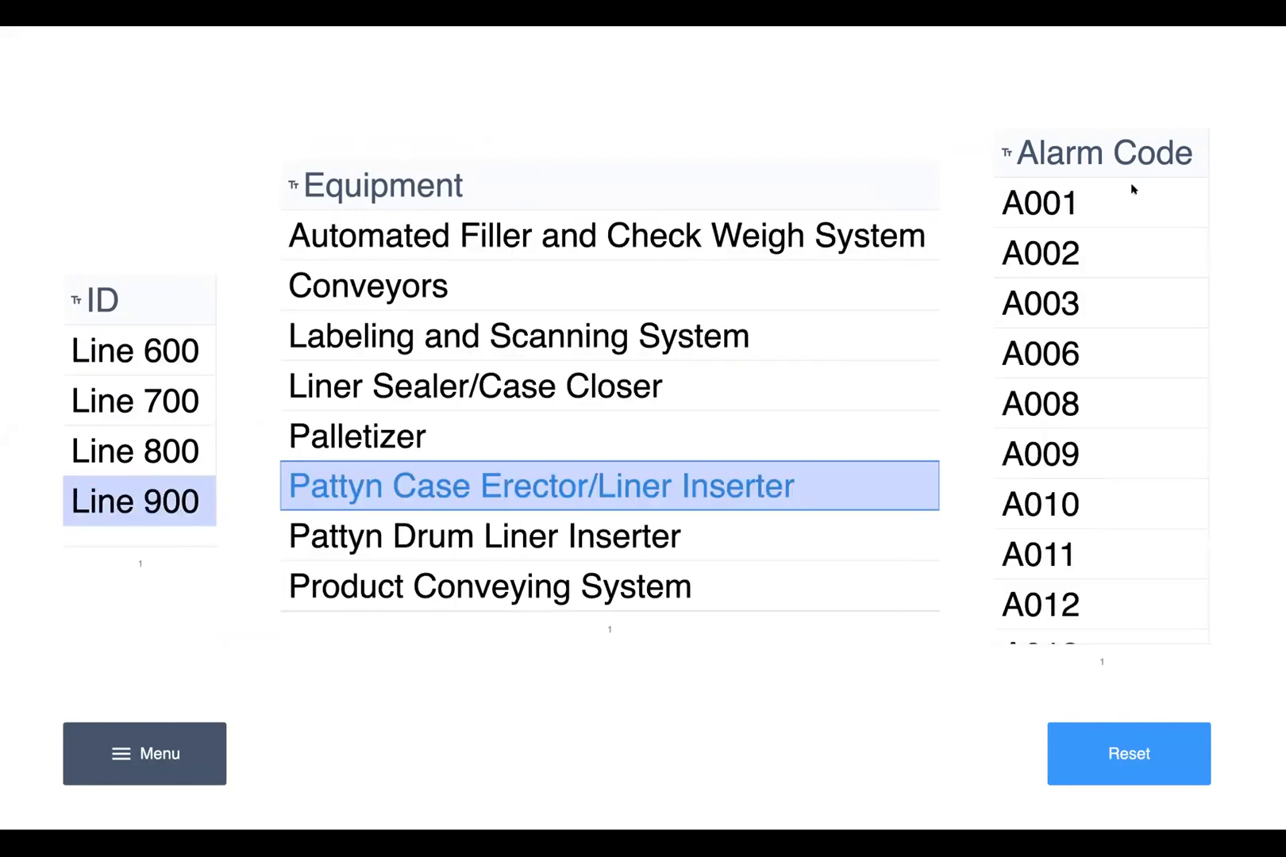
left_click(805, 295)
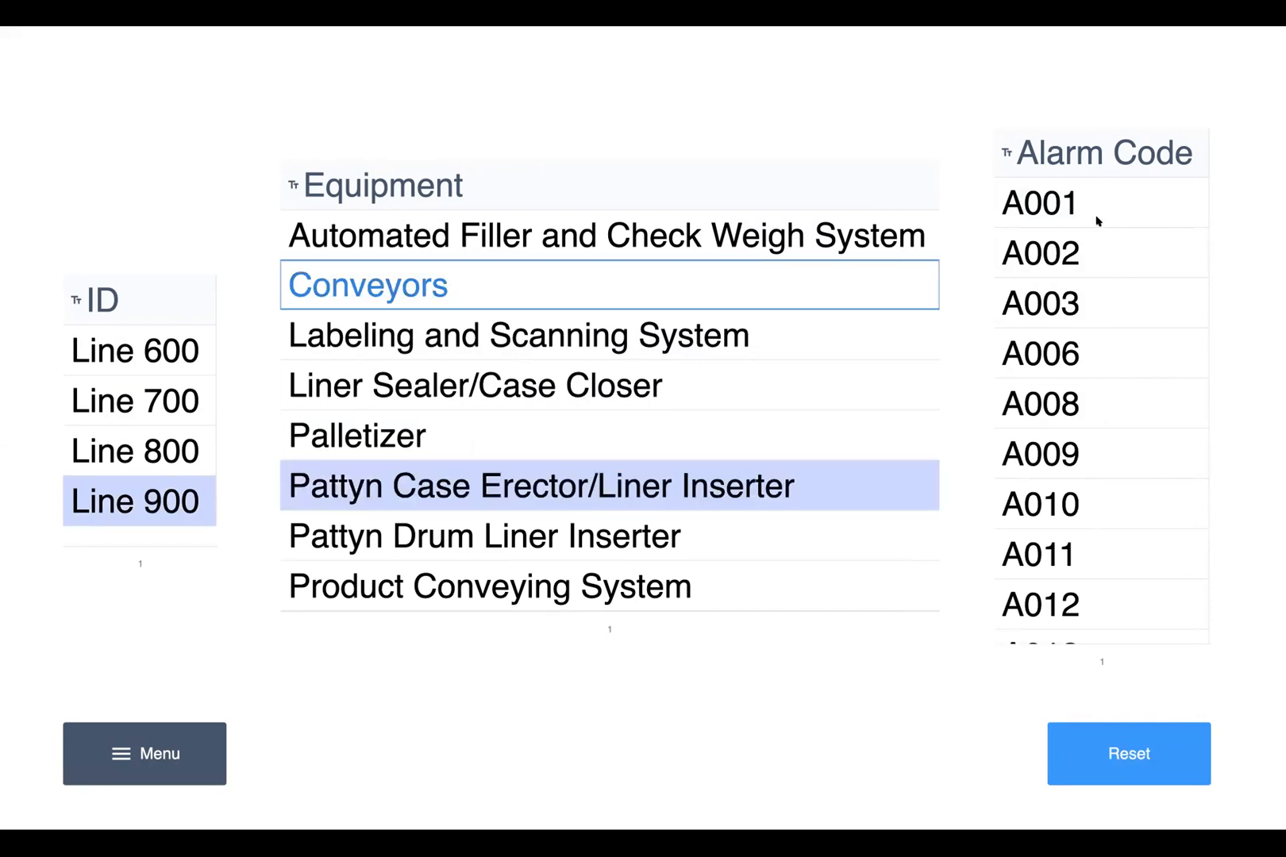
left_click(1074, 205)
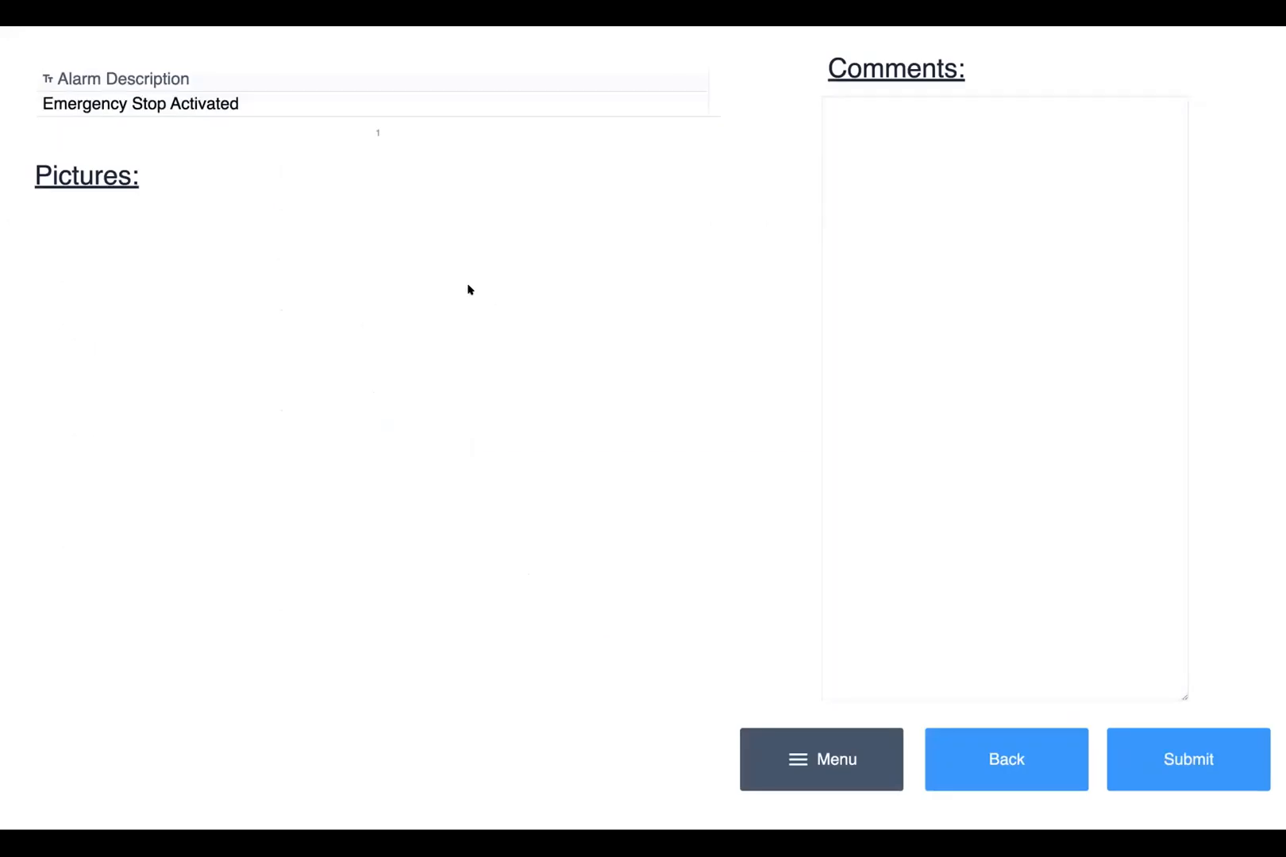
left_click(243, 106)
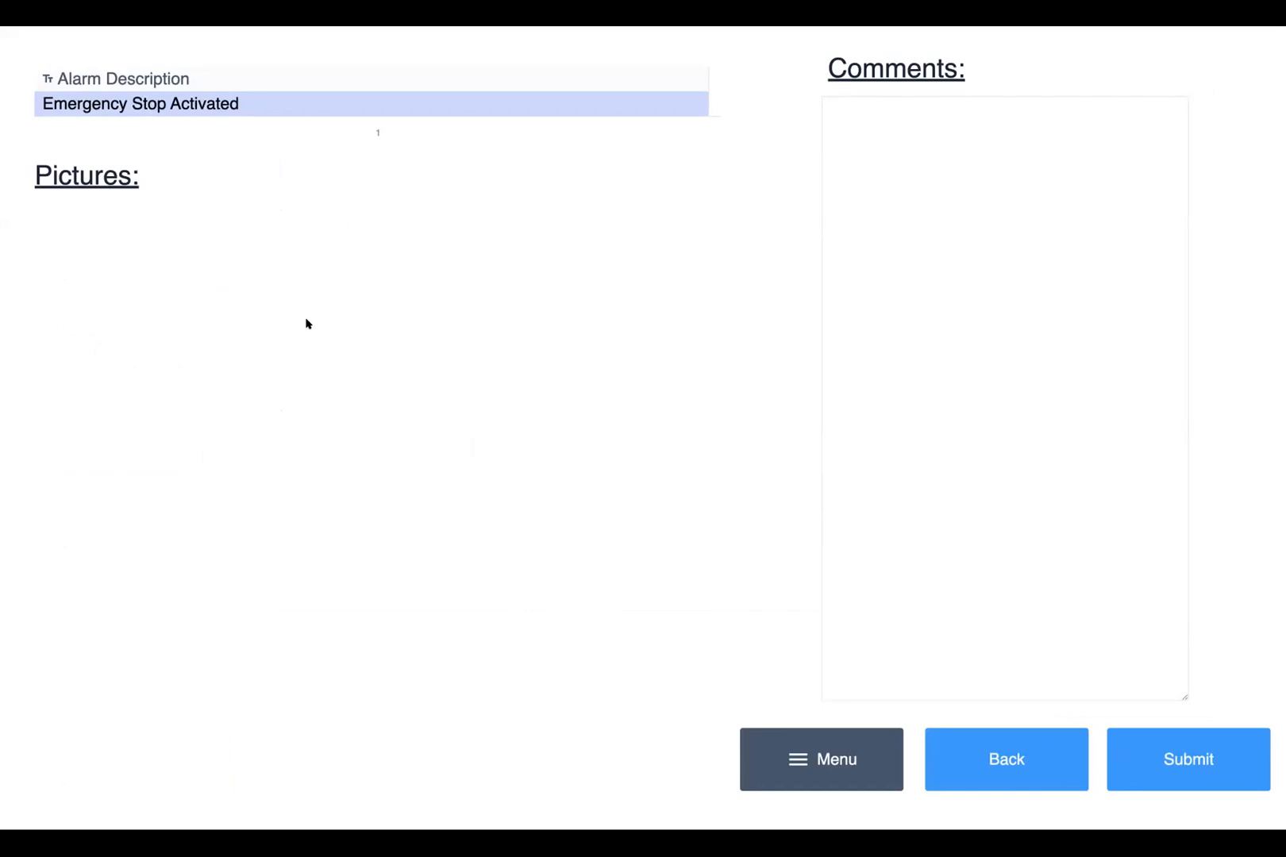
key("ctrl+Left")
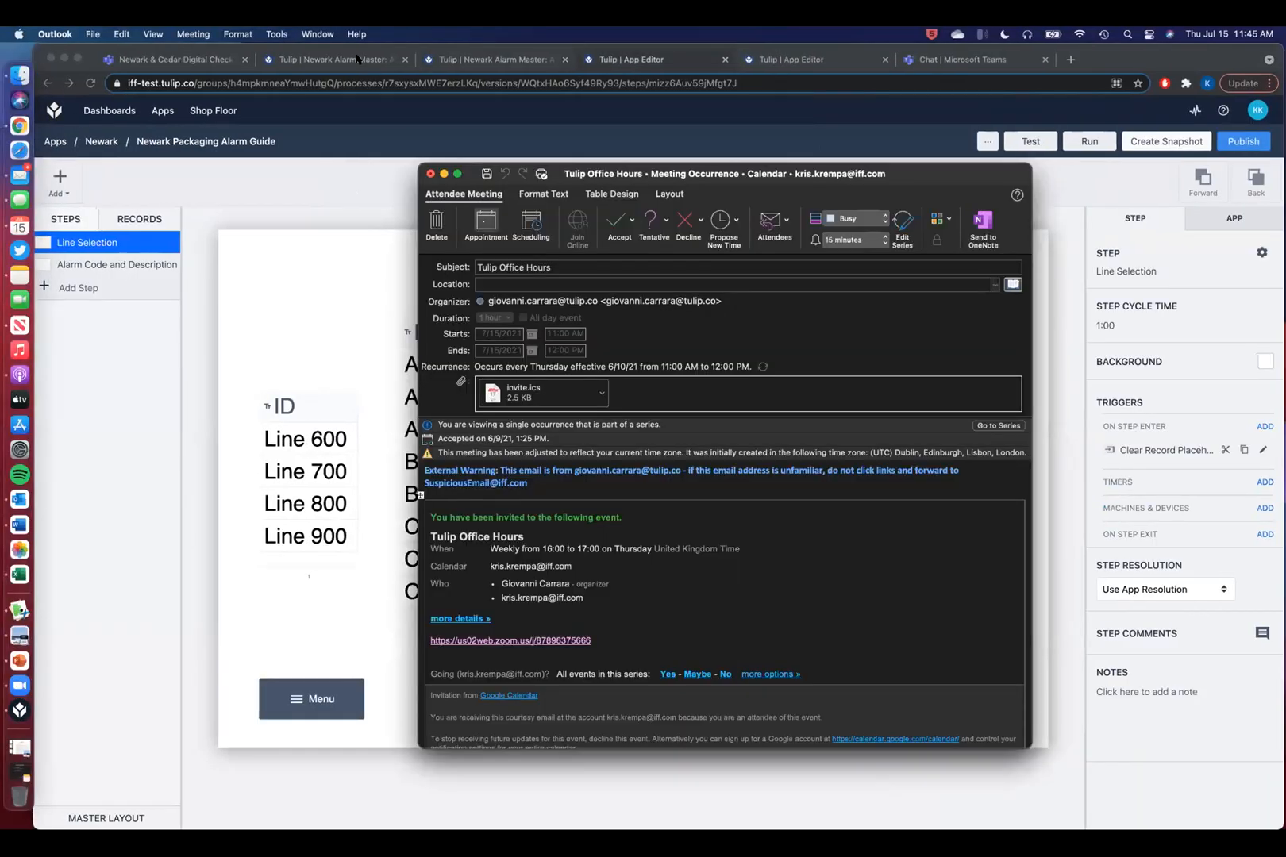
- Open the Alarm Guide Screenshots table and inspect row 22's record (A001, Emergency Stop Activated) without changes
left_click(357, 57)
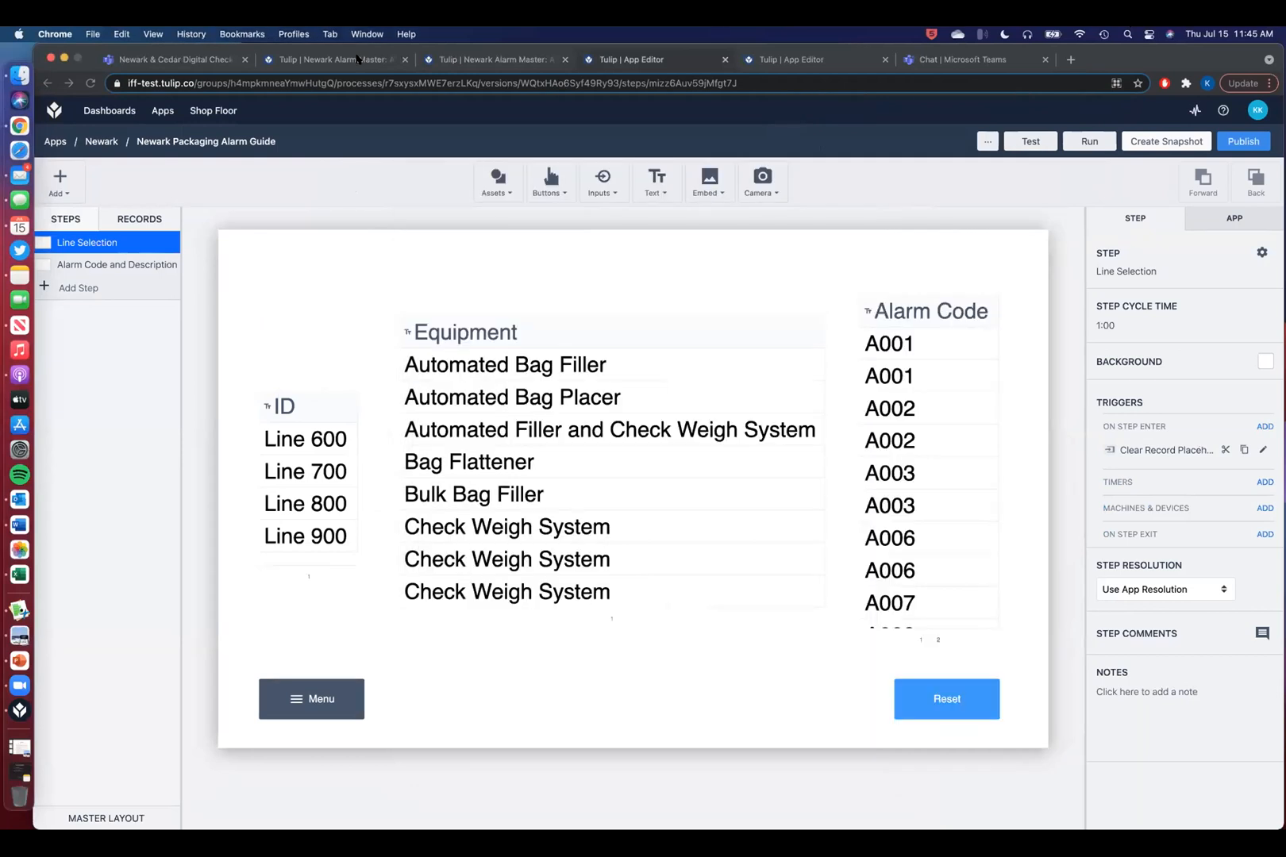
left_click(475, 61)
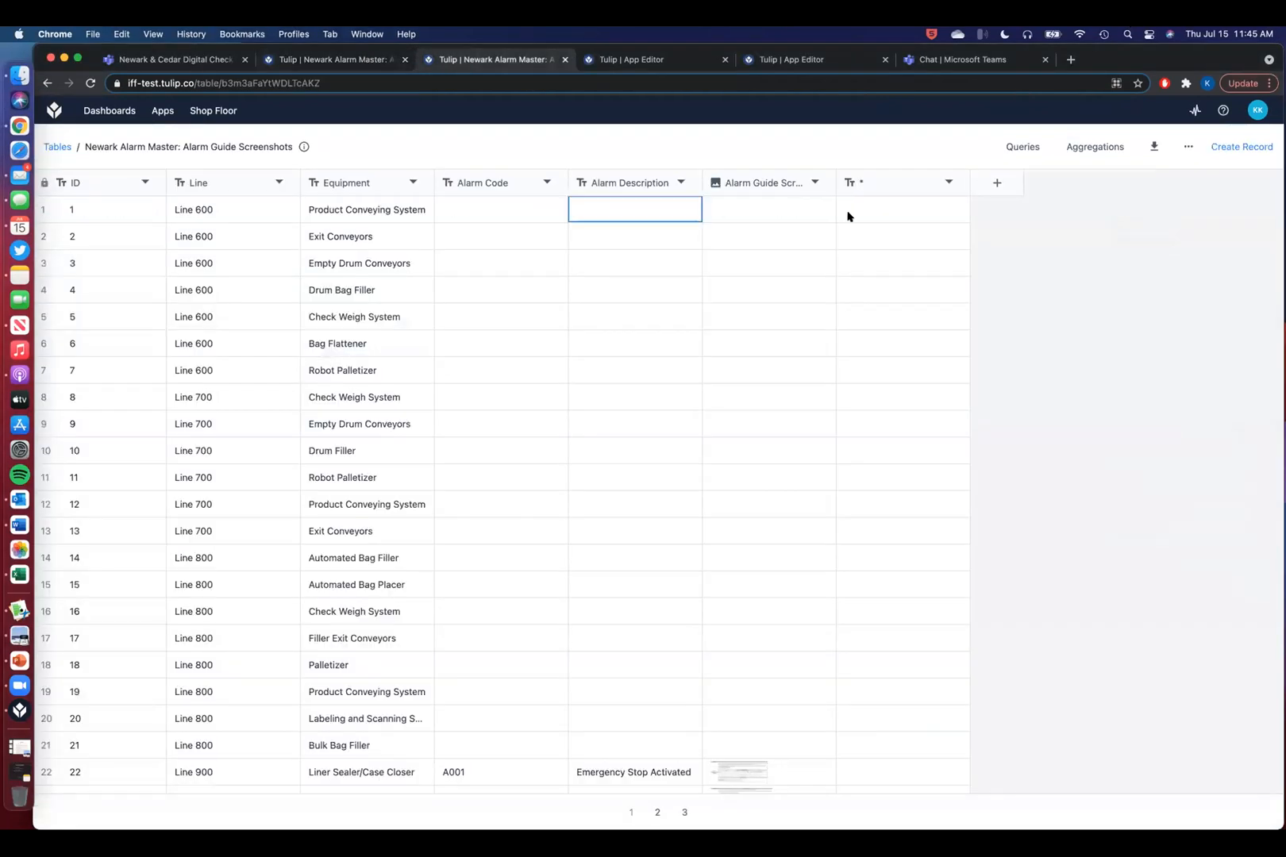
scroll(794, 520, "down", 3)
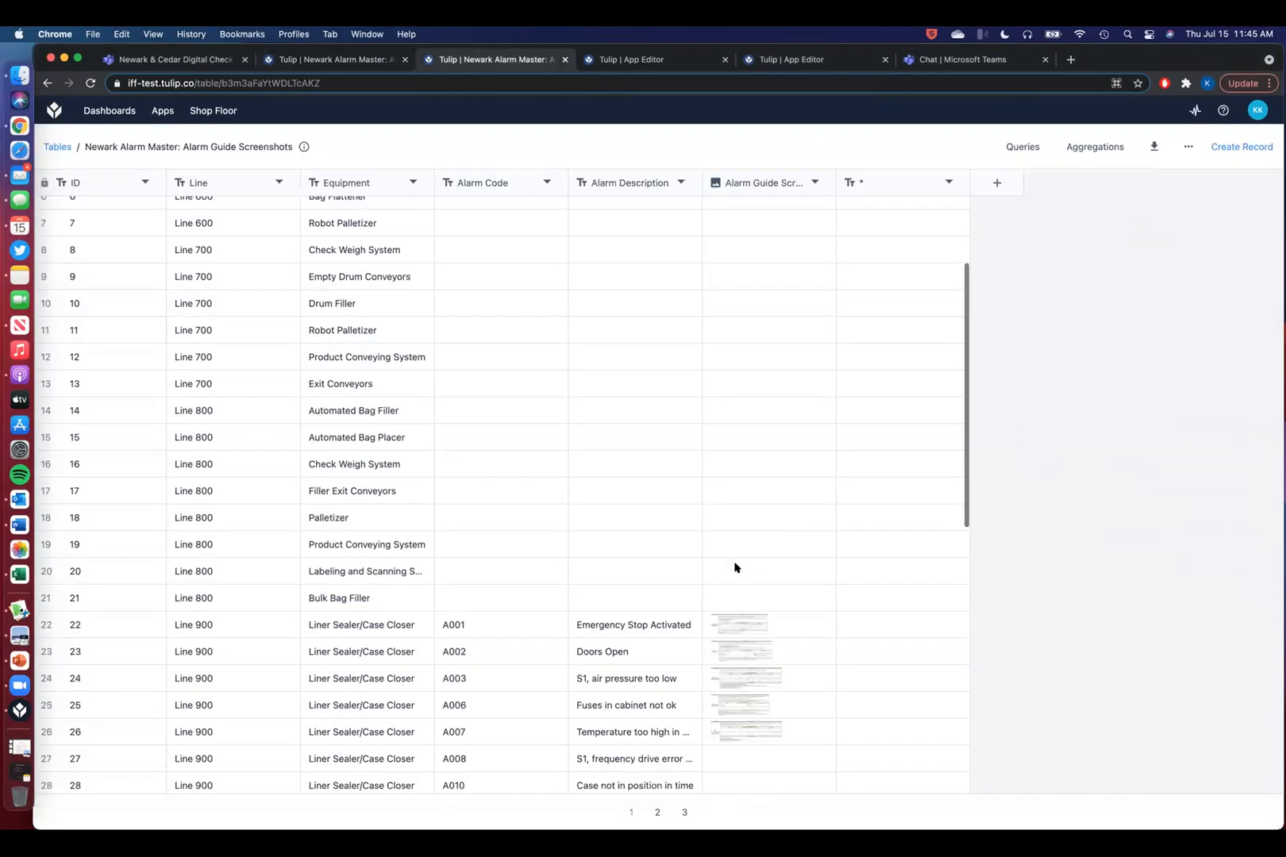
left_click(745, 602)
left_click(744, 601)
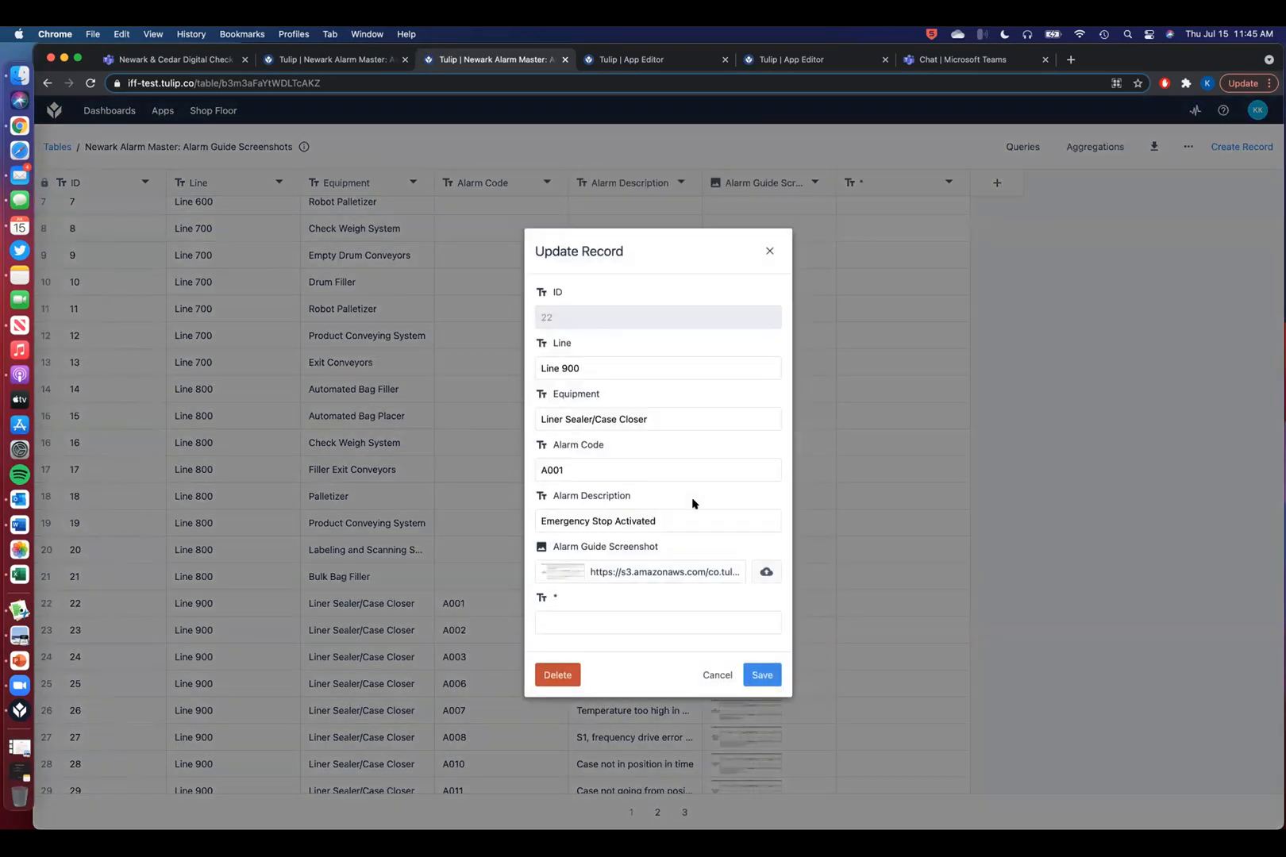
left_click(770, 252)
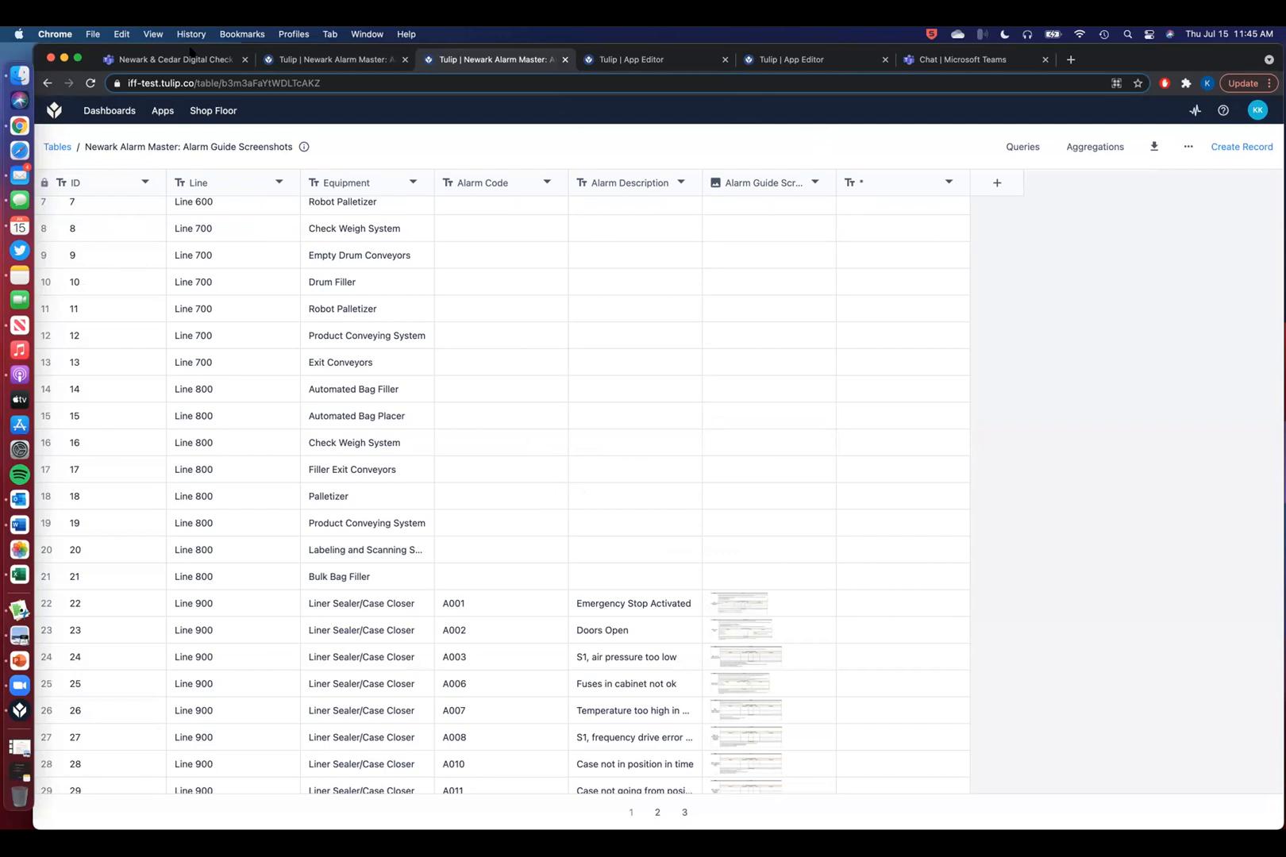
left_click_drag(360, 54, 359, 110)
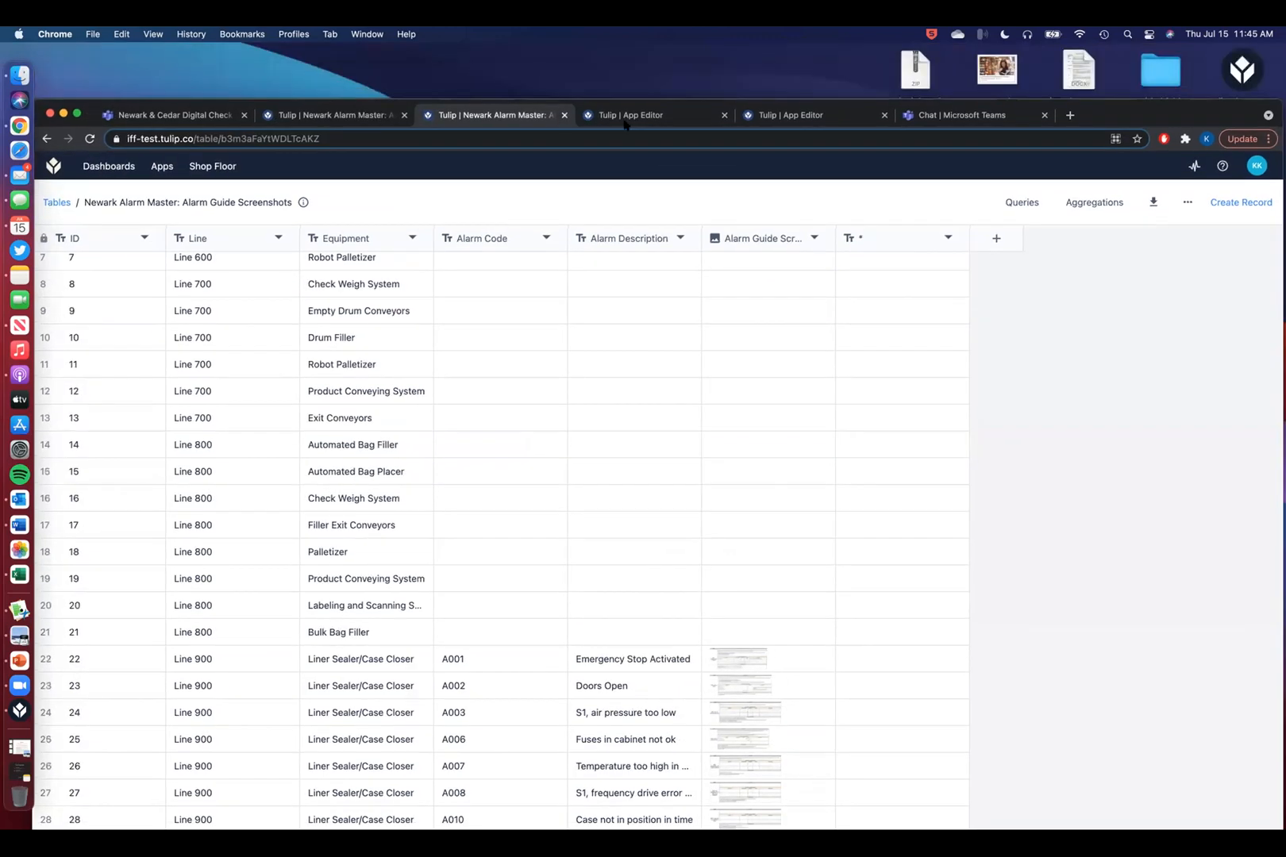
- On the Alarm Code and Description step, review the Pictures widget's available RECORD options
left_click(625, 115)
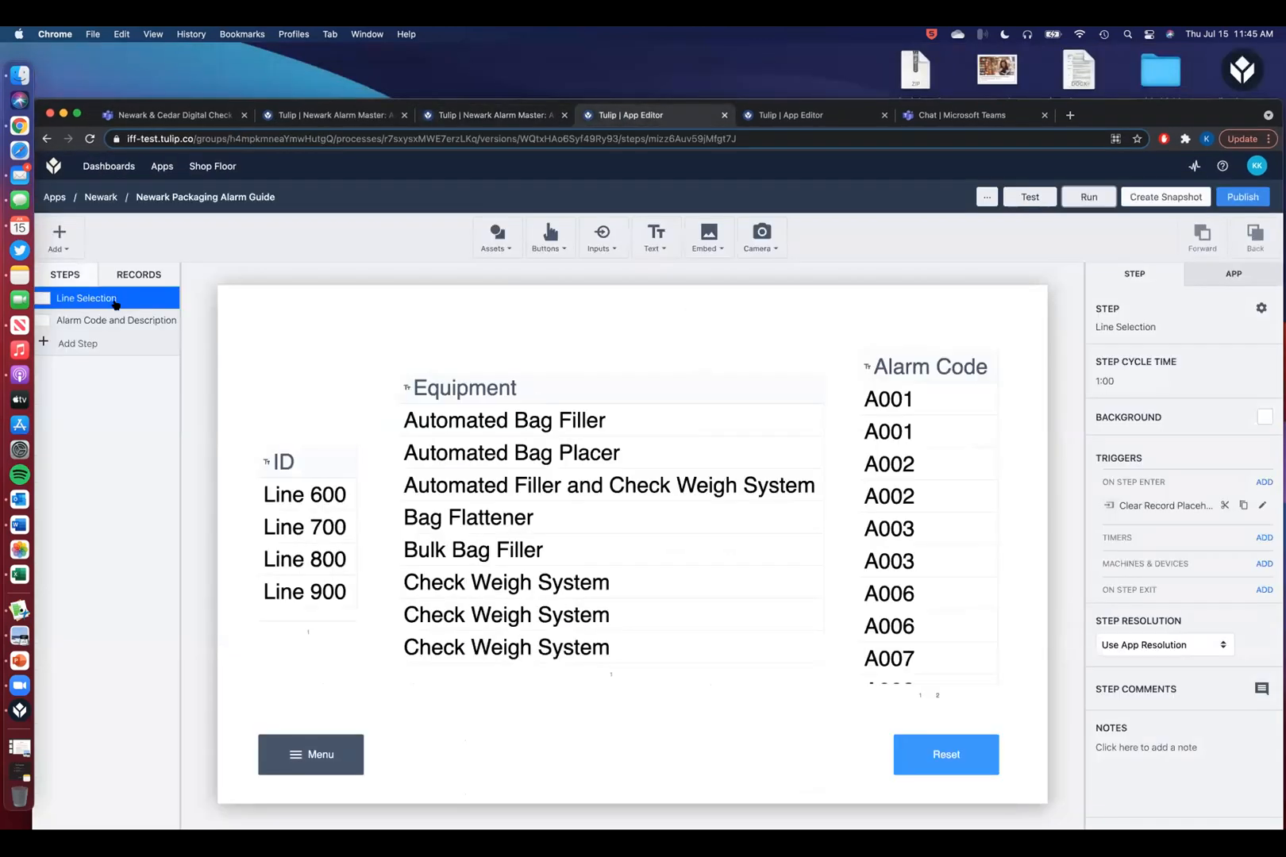
left_click(116, 320)
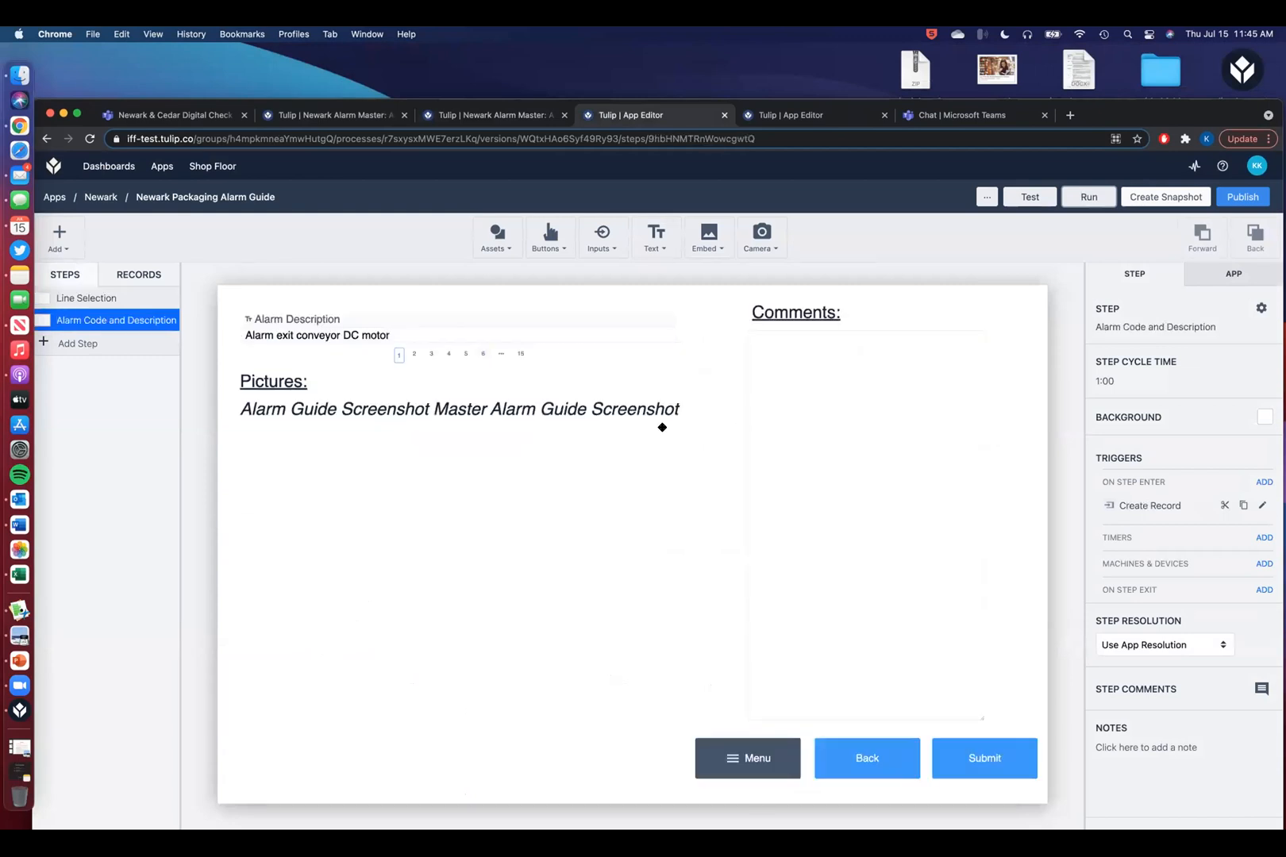
left_click(662, 427)
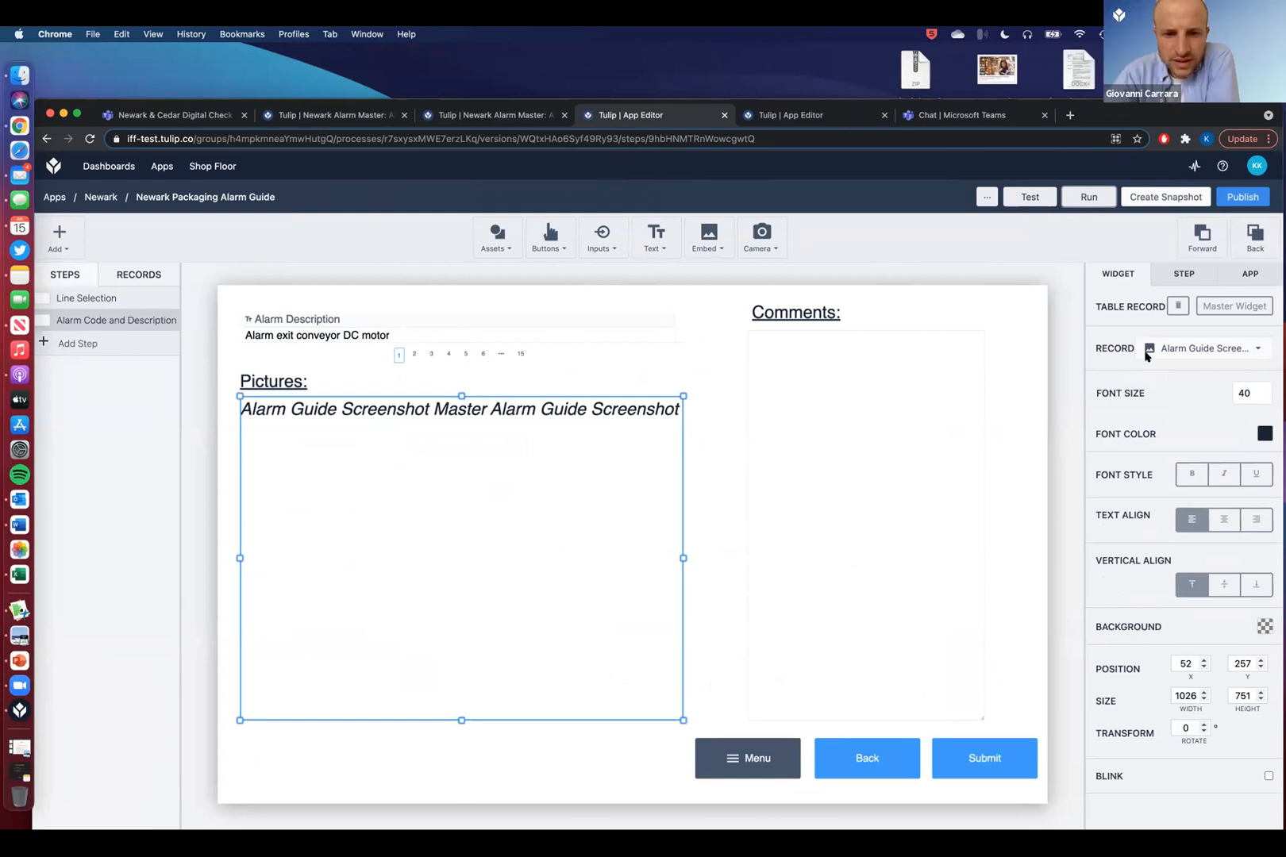
left_click(1259, 348)
scroll(1163, 468, "down", 5)
scroll(1163, 469, "down", 10)
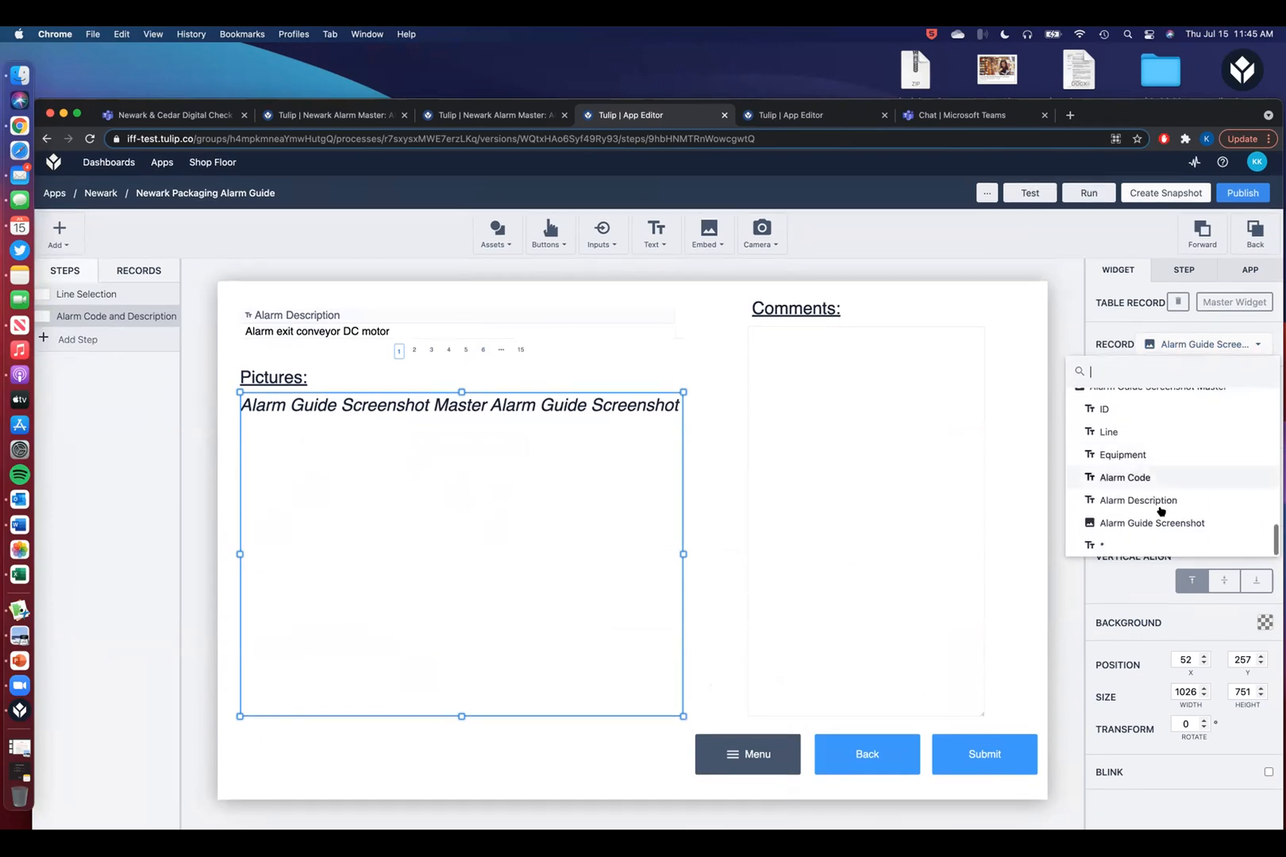
left_click(1048, 269)
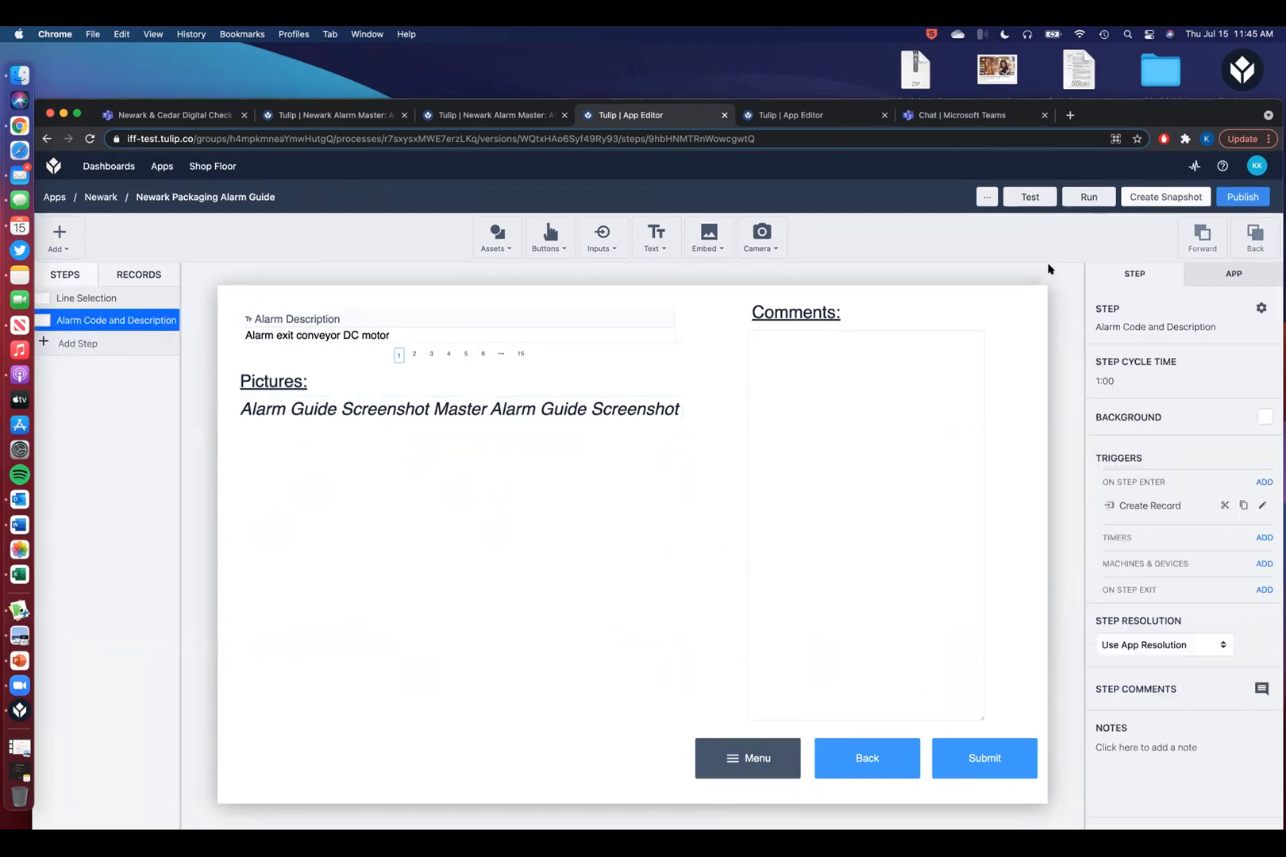
- Review the app's tables and queries, then launch the app in the test player
left_click(121, 276)
scroll(112, 667, "down", 2)
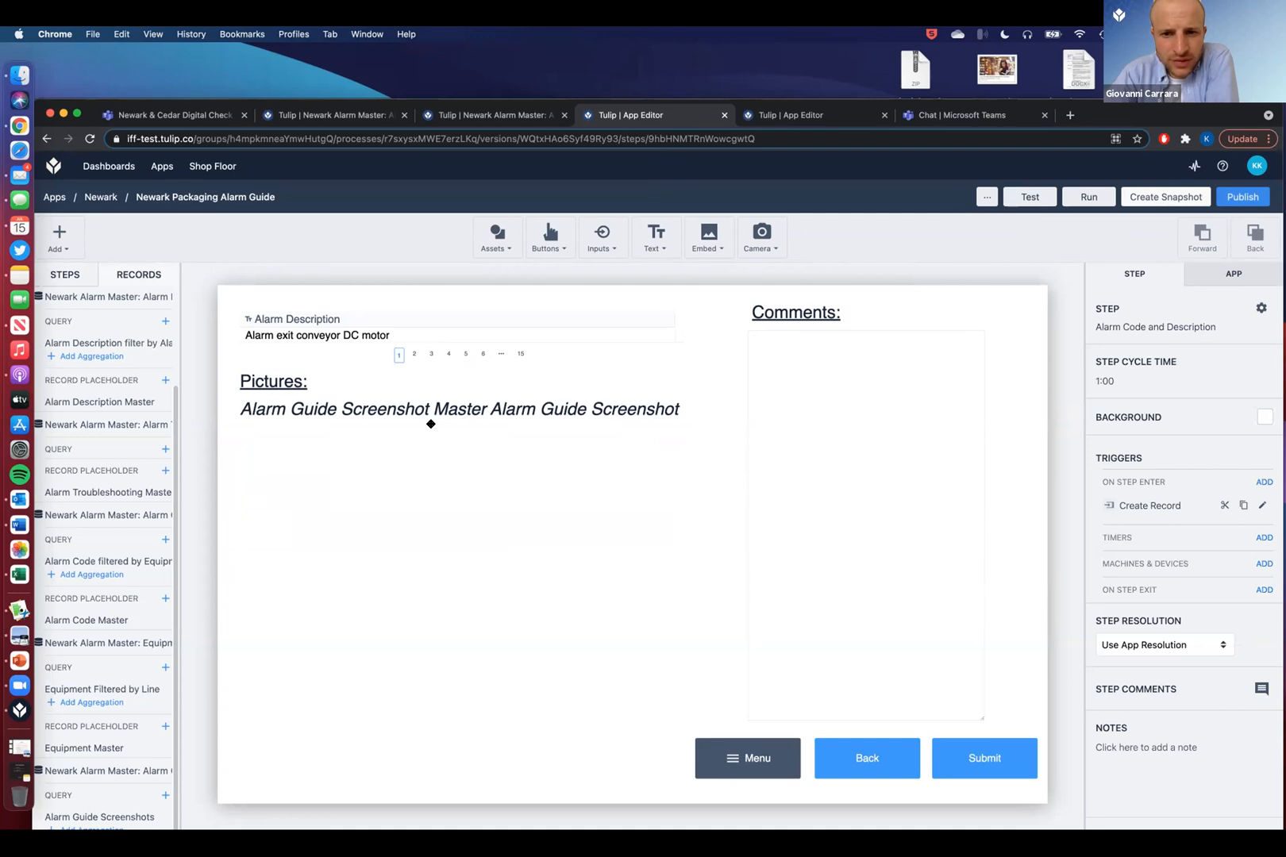
left_click(1030, 197)
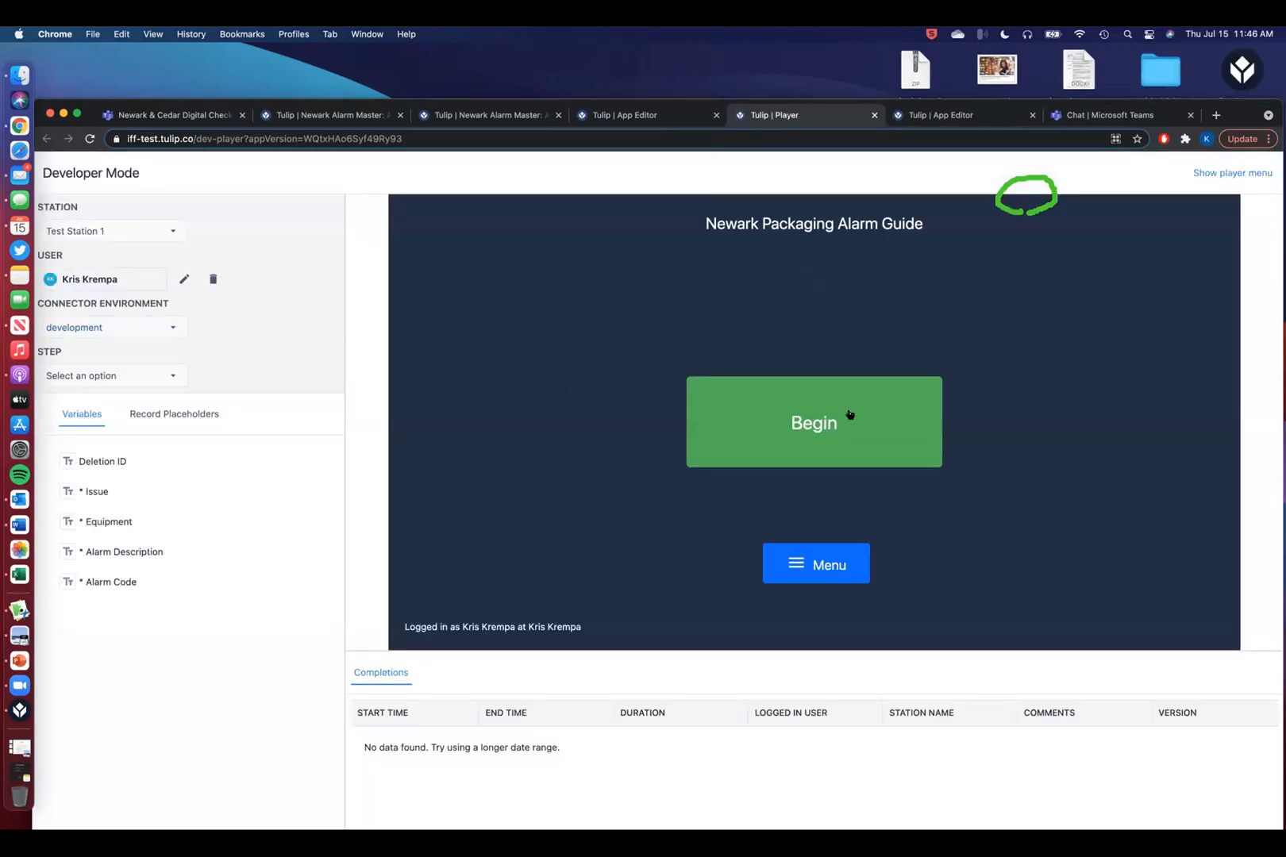
- Begin the app and choose Line 900, Pattyn Case Erector/Liner Inserter, A001 and Emergency Stop Activated
left_click(810, 431)
left_click(497, 456)
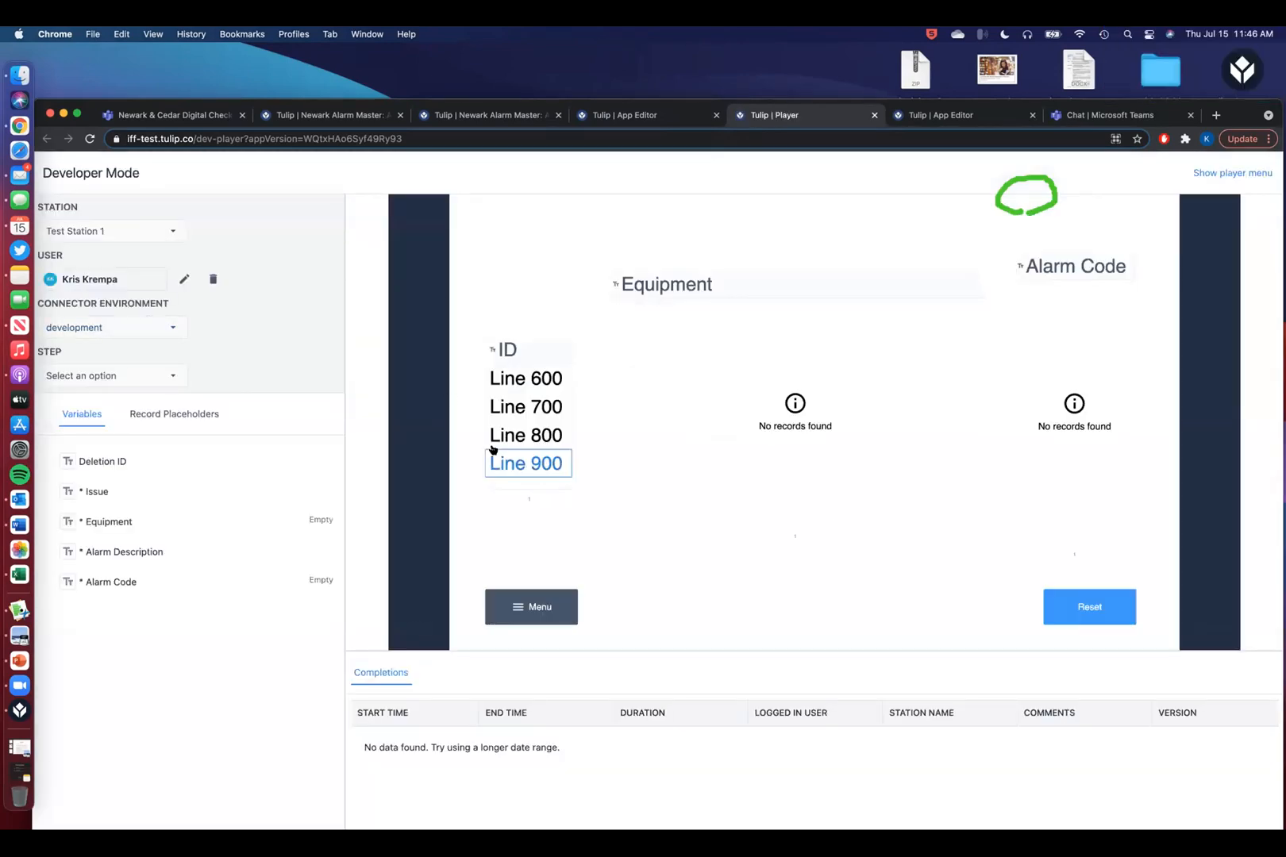
left_click(767, 455)
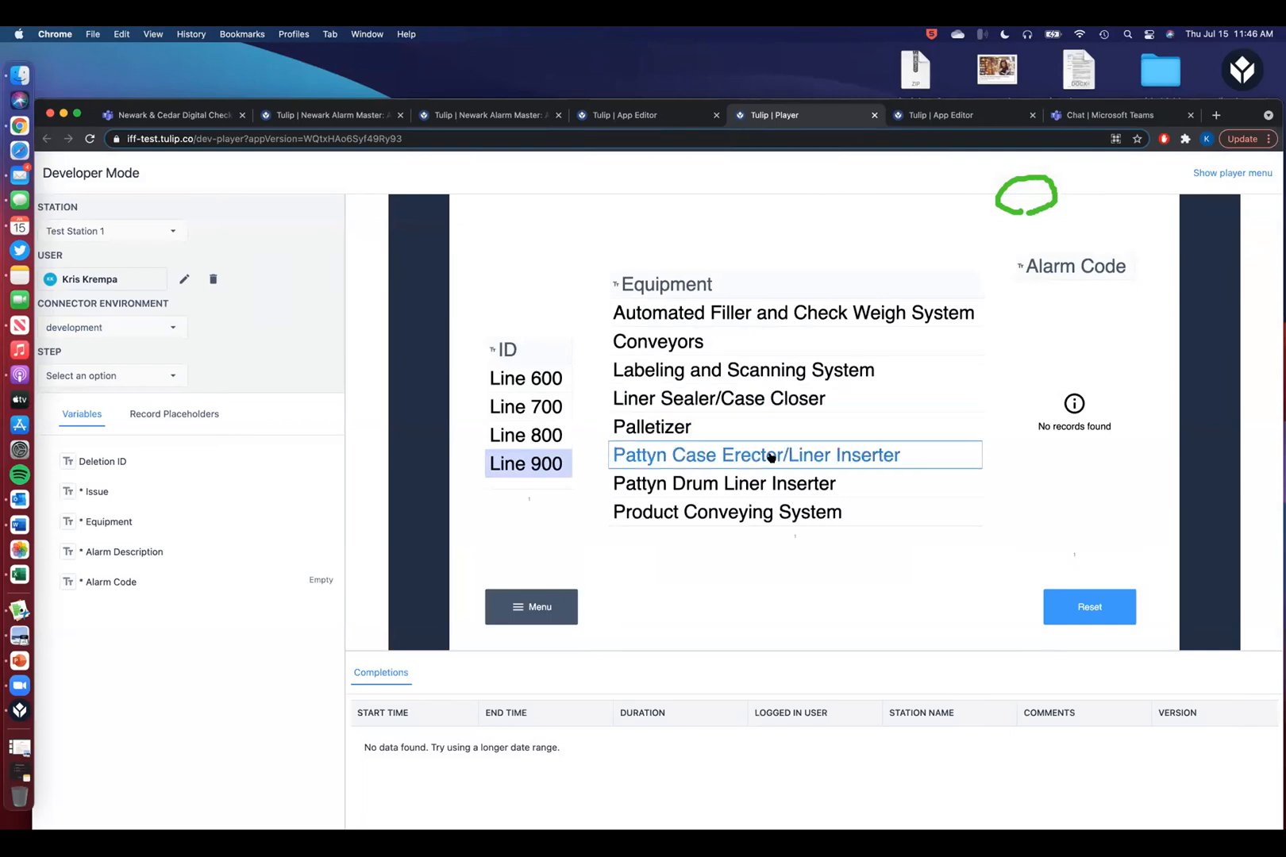
left_click(1074, 294)
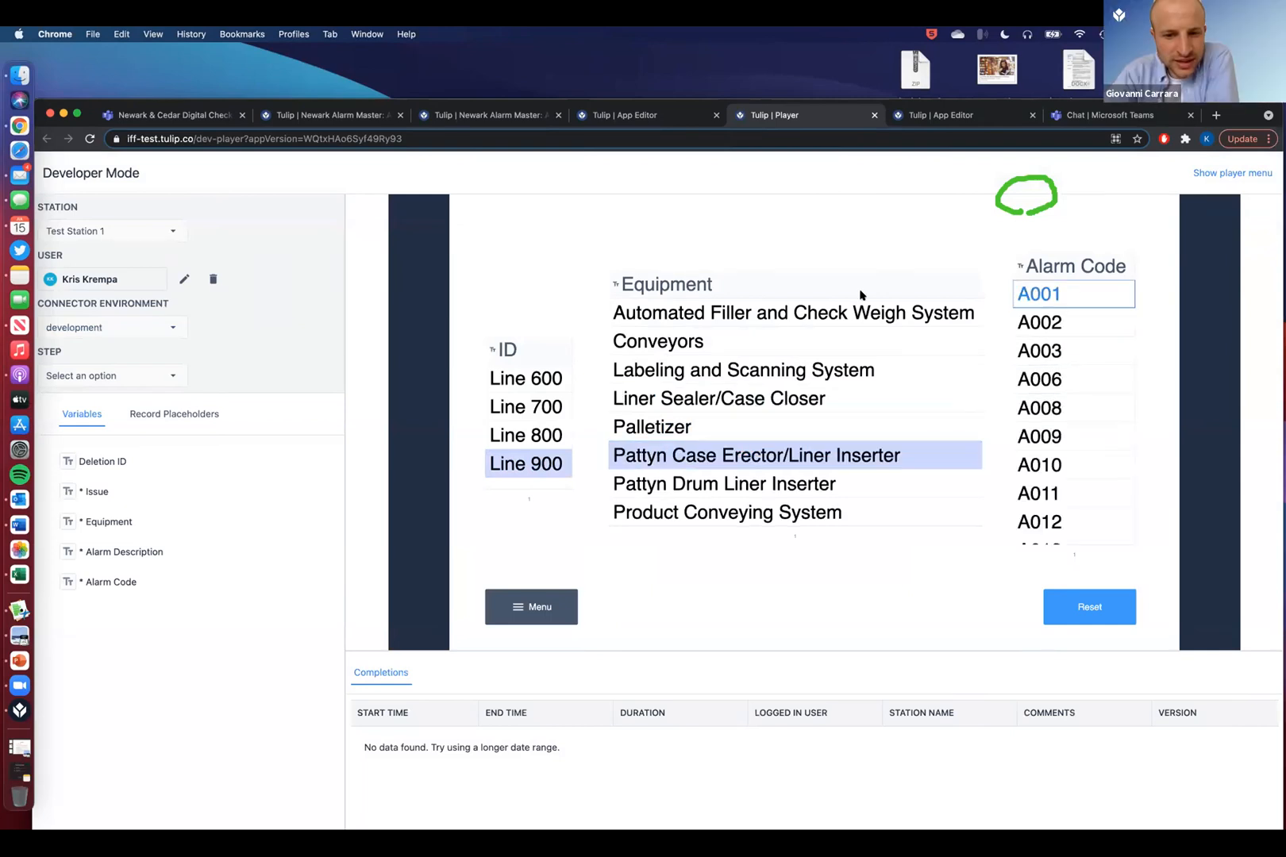
left_click(549, 239)
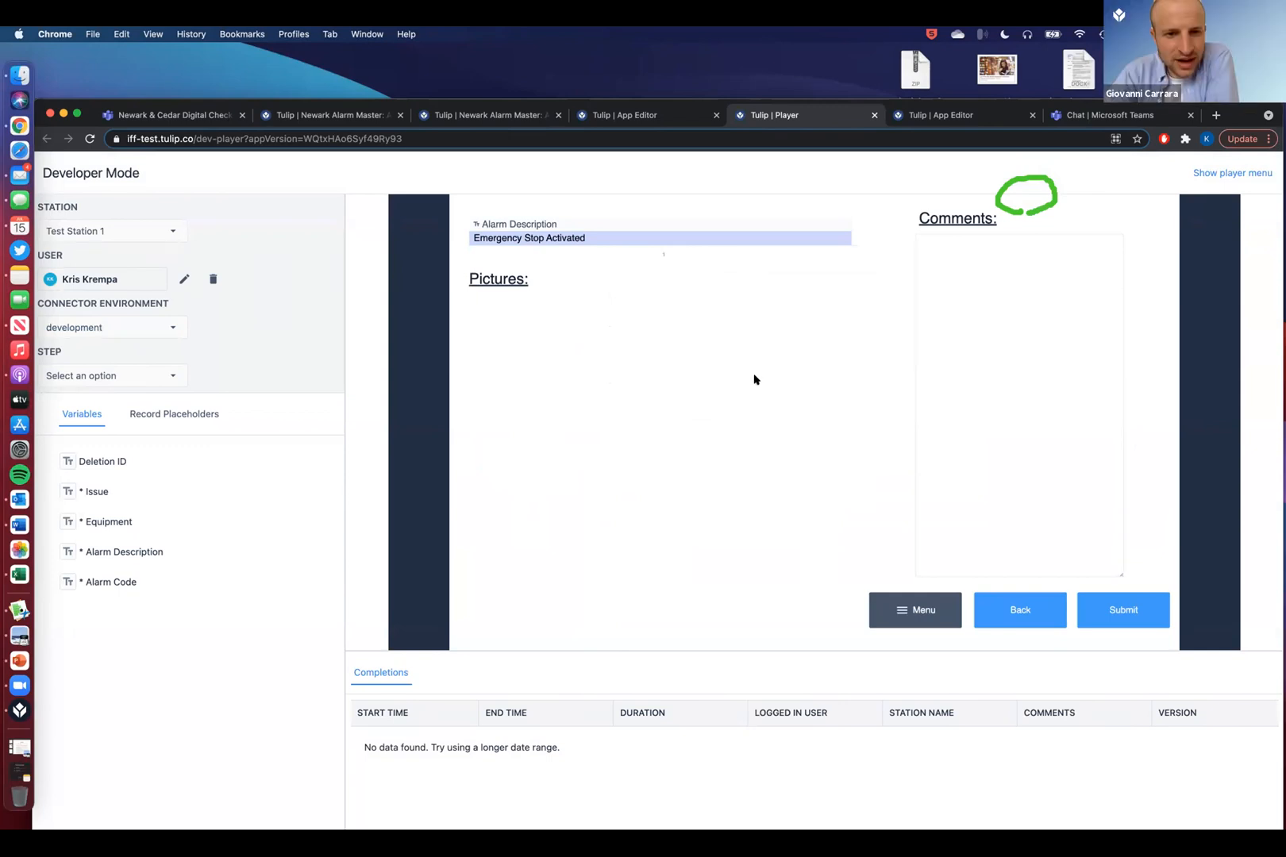
left_click(627, 115)
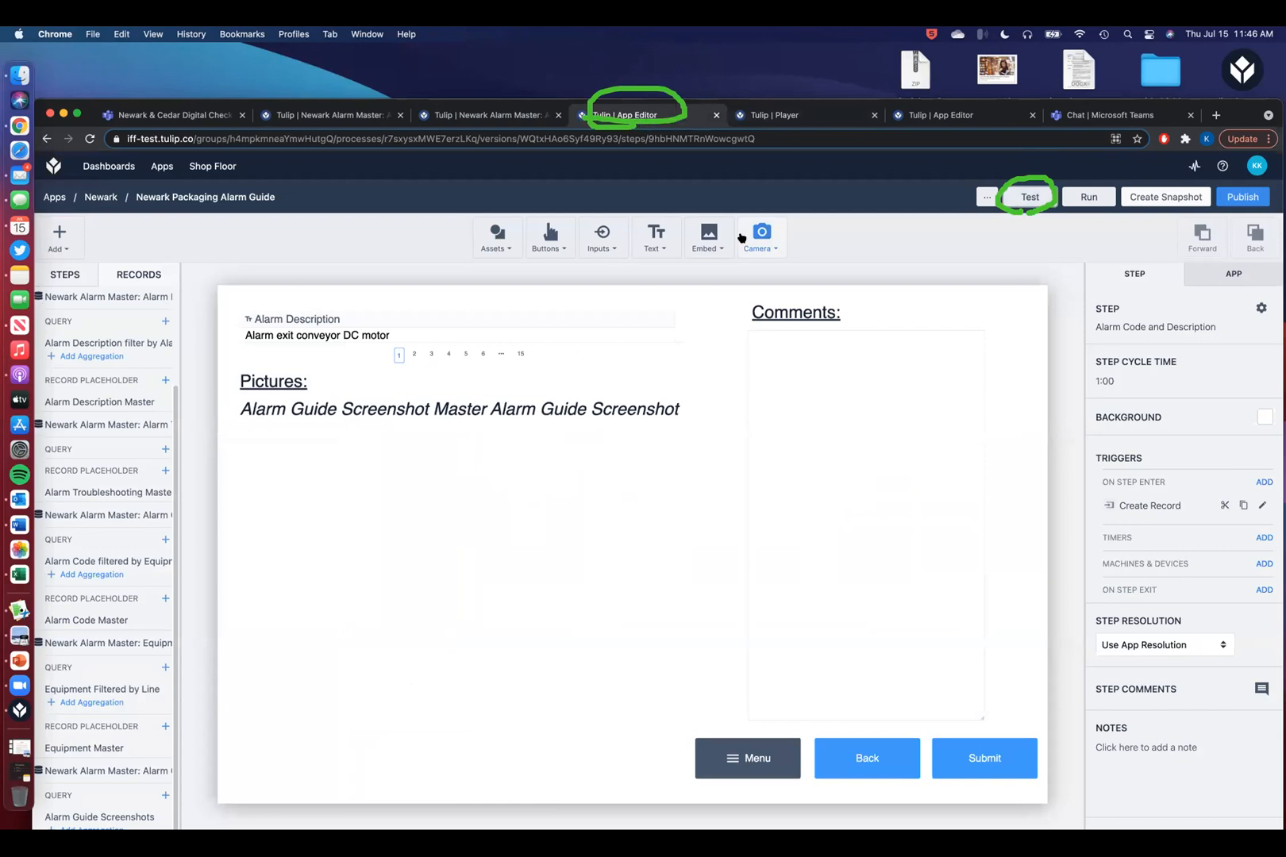
- Set the Pictures Table Record widget's record to Alarm Guide Screenshot Master
left_click(640, 514)
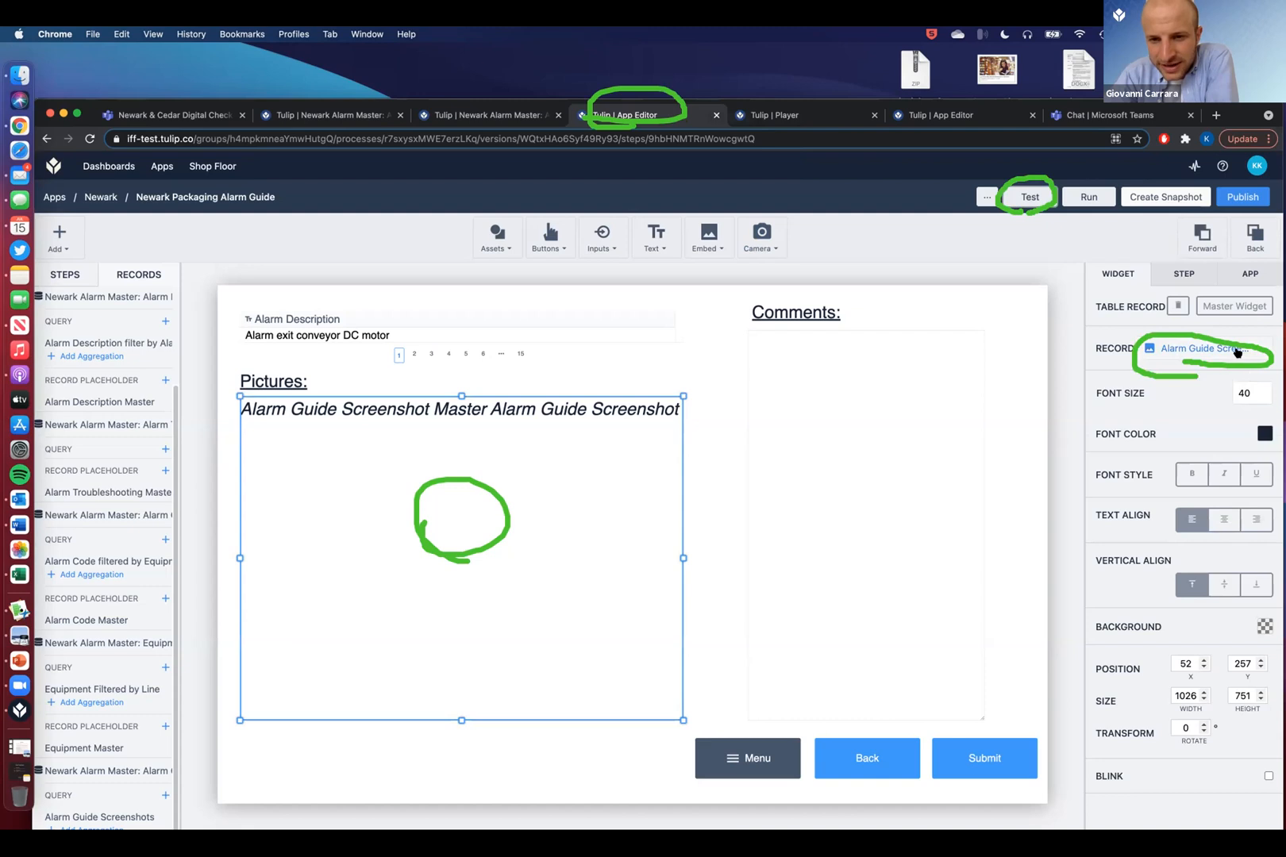
left_click(1248, 352)
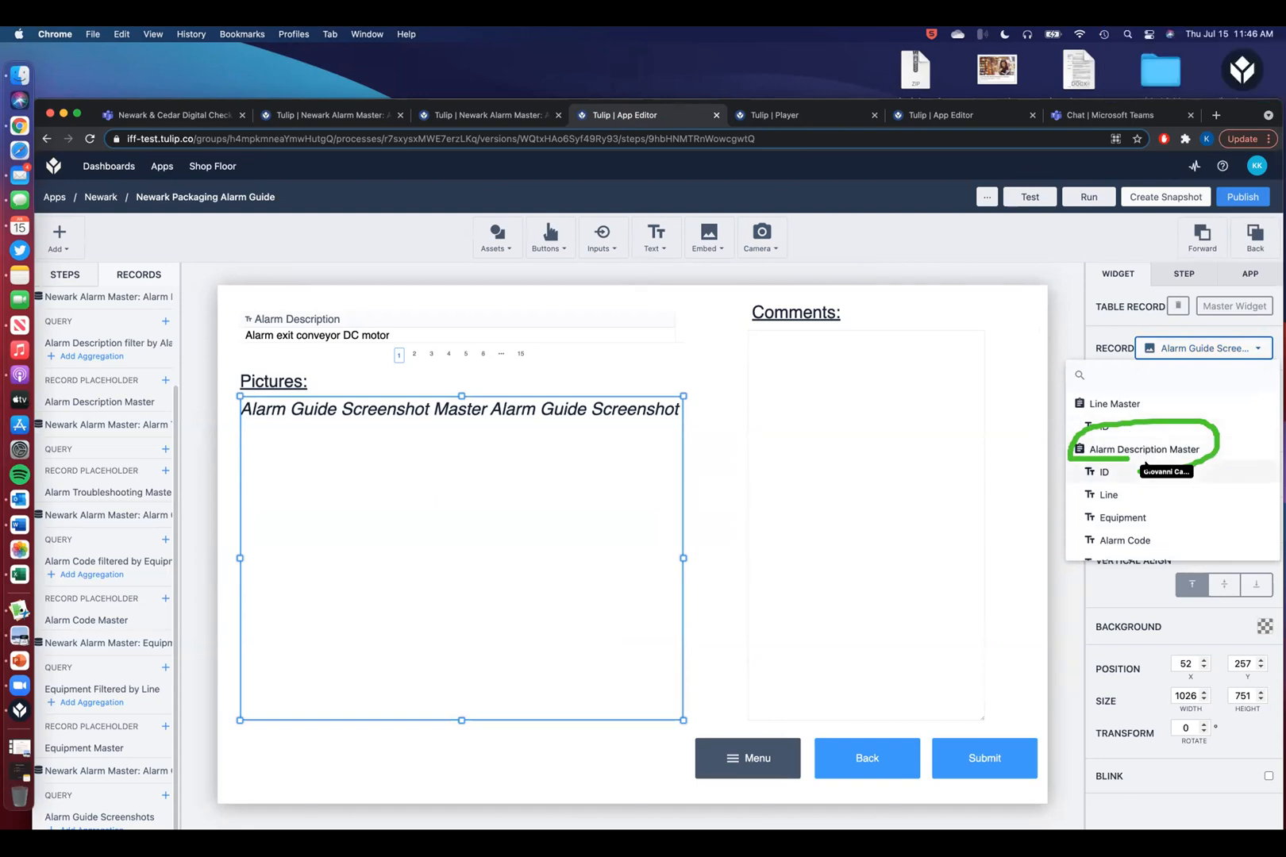
scroll(1135, 453, "down", 4)
scroll(1146, 467, "down", 5)
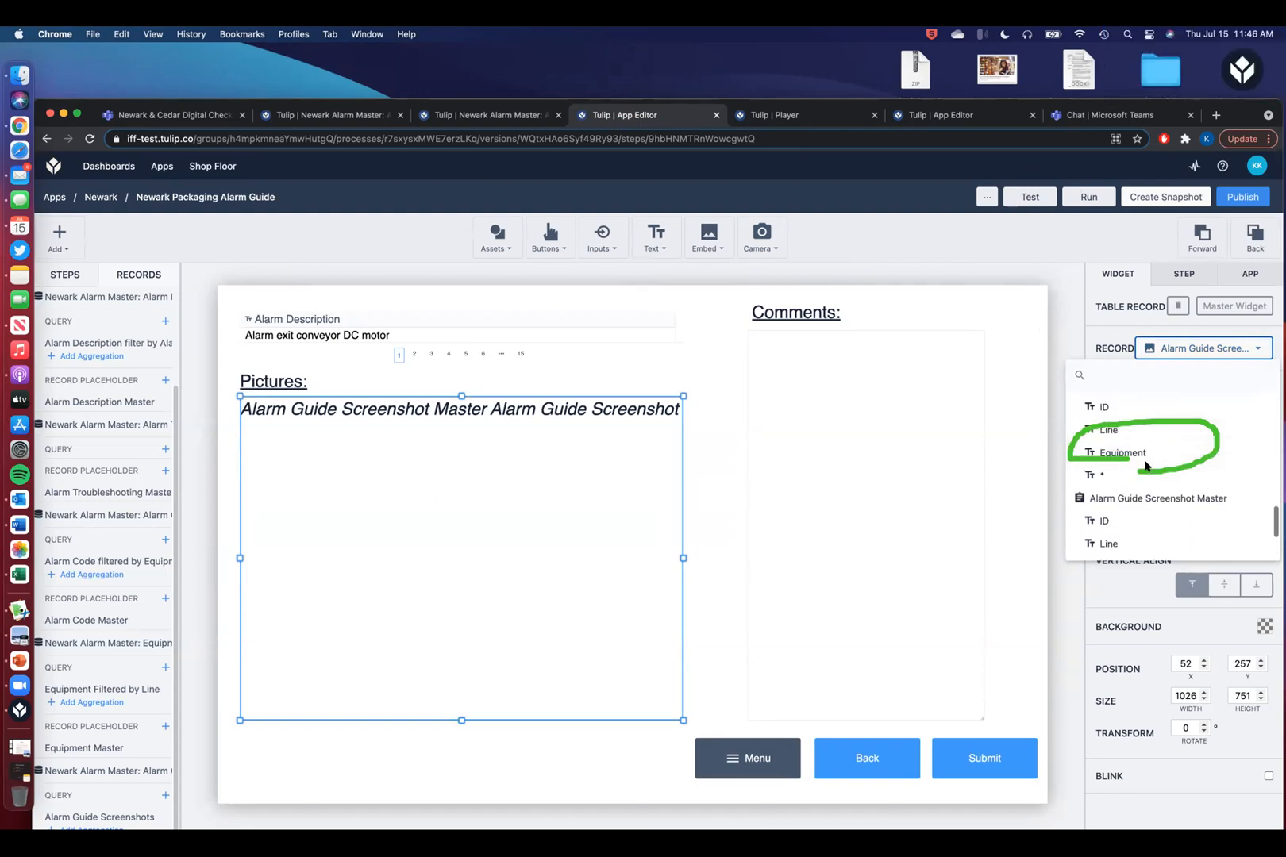
left_click(1149, 417)
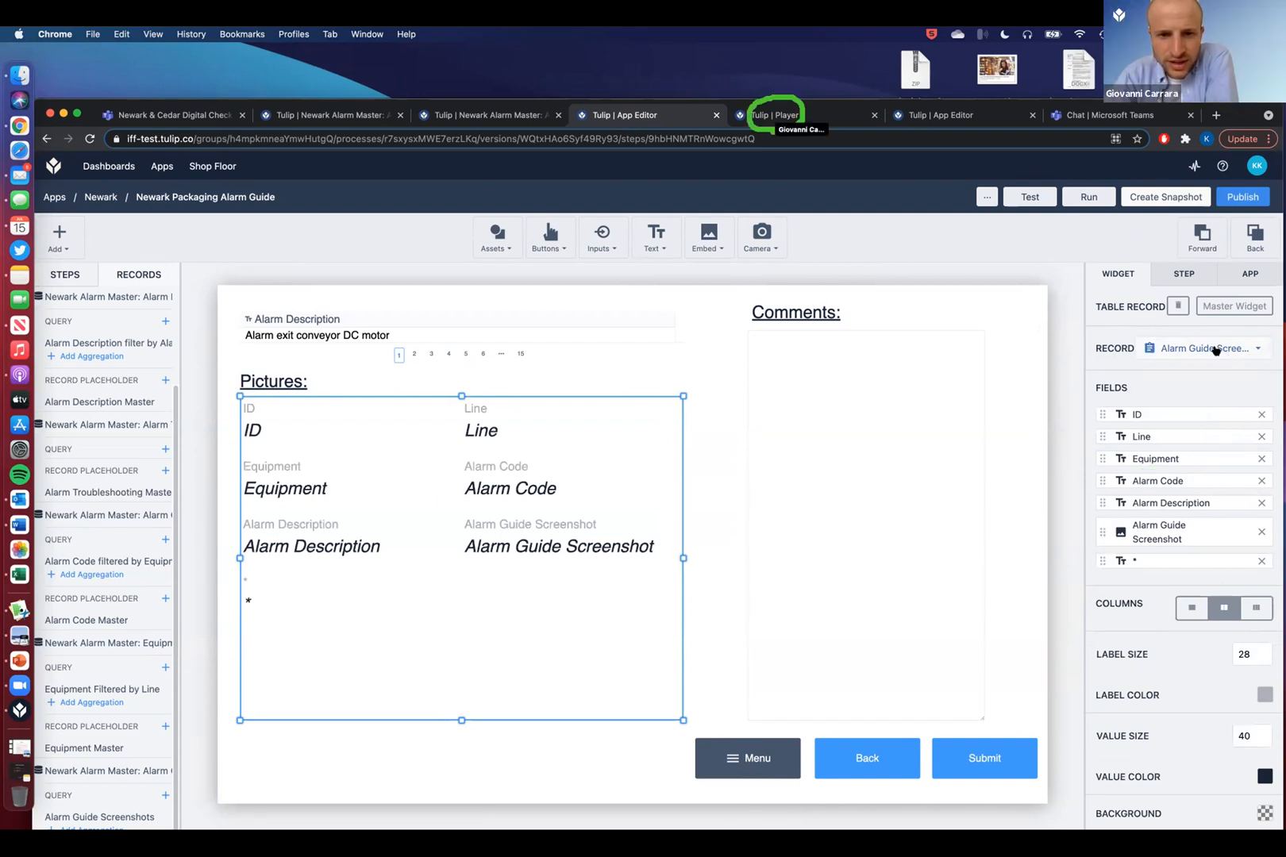
- Restart the running app in the test player
left_click(776, 115)
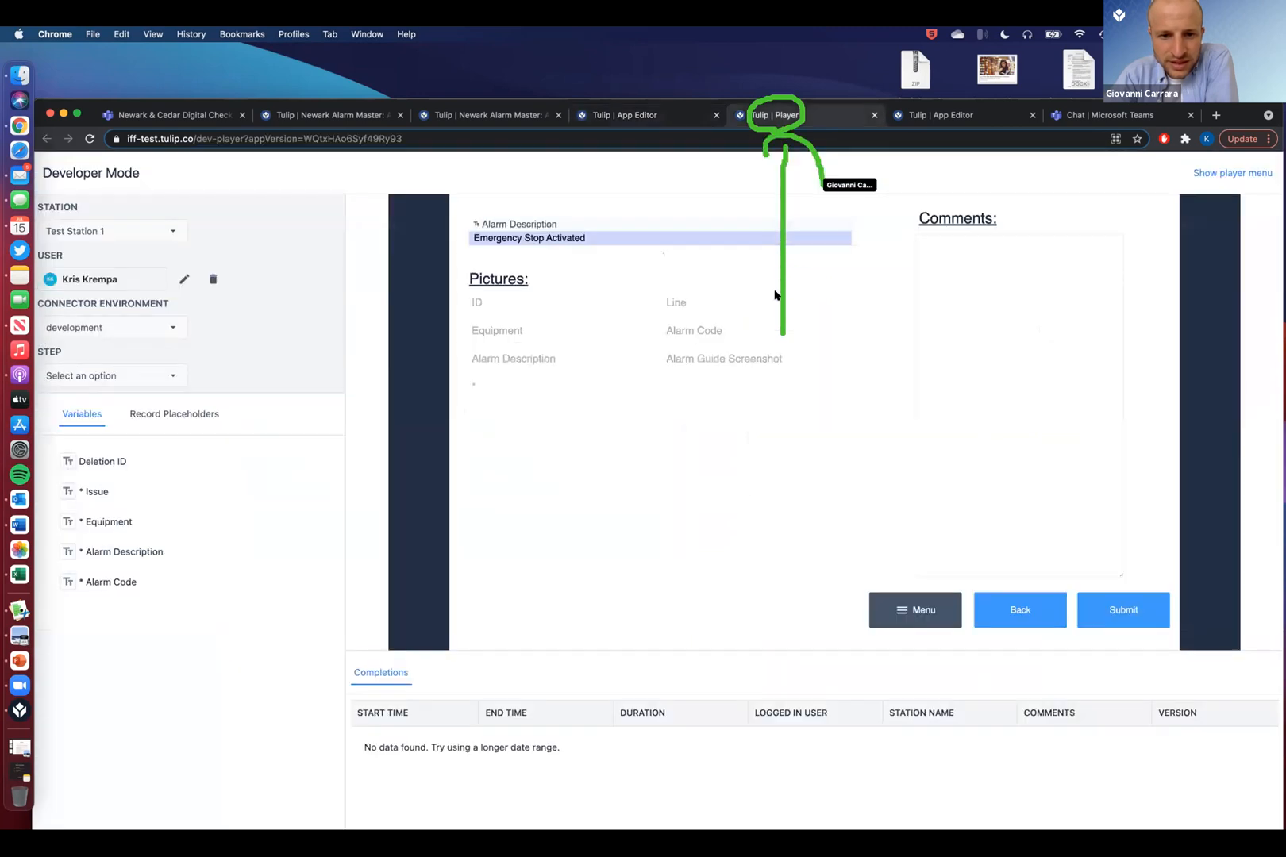
left_click(940, 613)
left_click(421, 403)
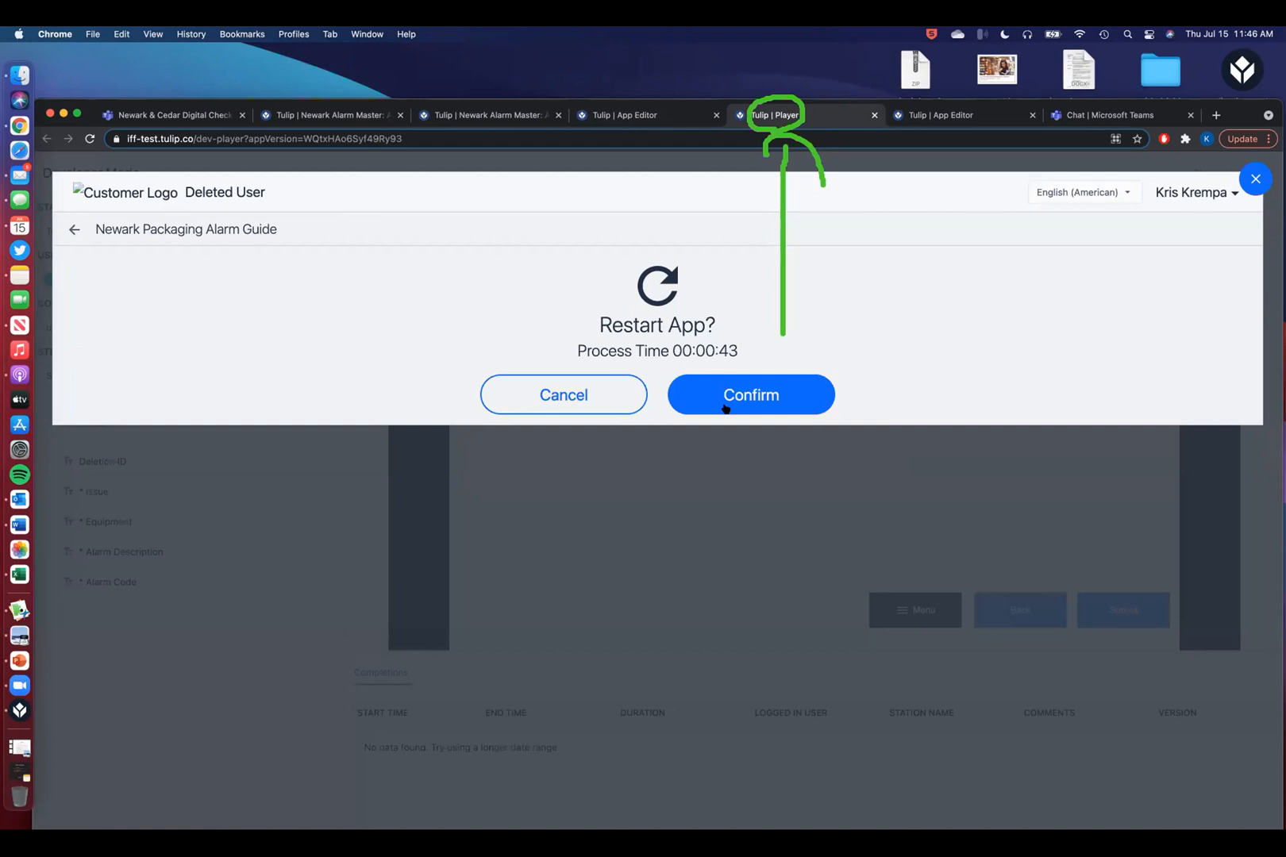
left_click(726, 404)
- Run through Line 900, Pattyn Case Erector/Liner Inserter, A001 and Emergency Stop Activated
left_click(807, 423)
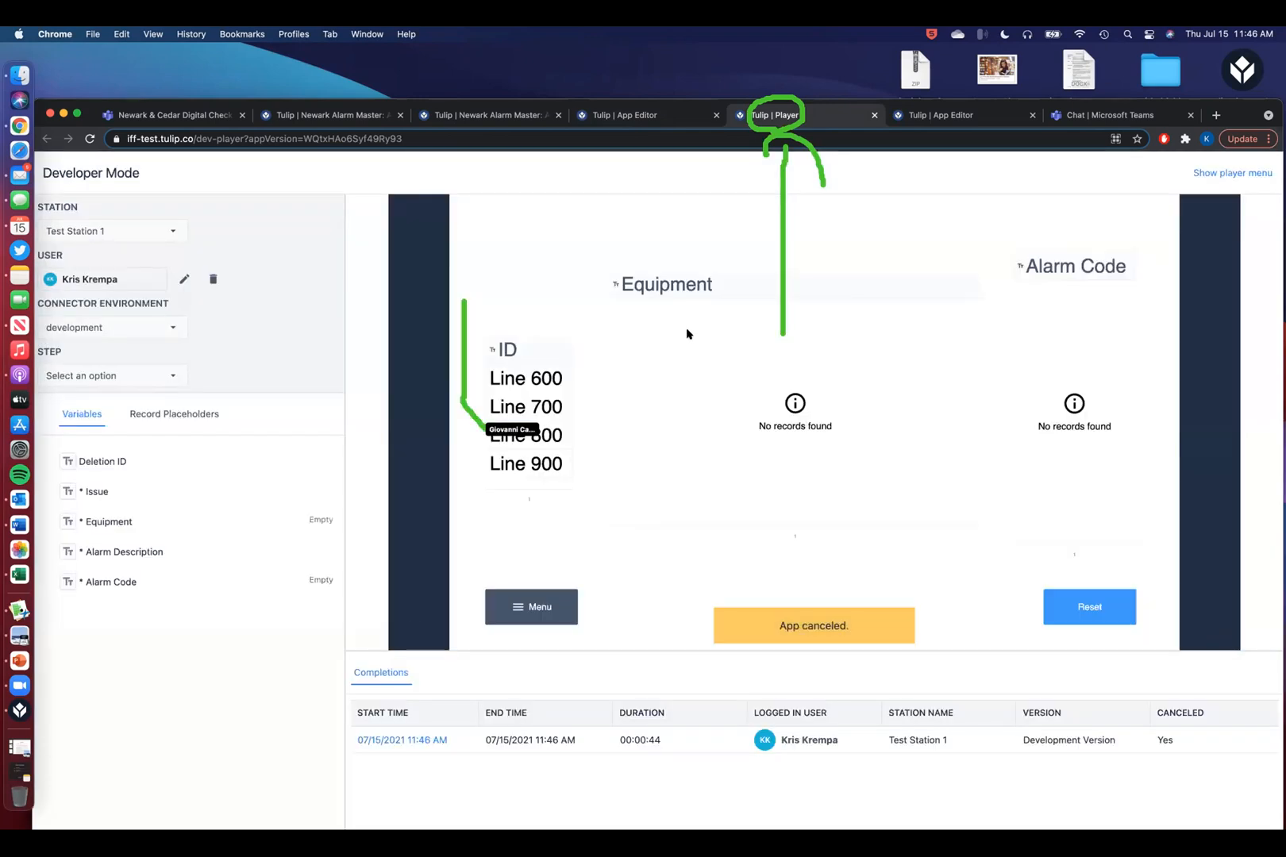
left_click(738, 510)
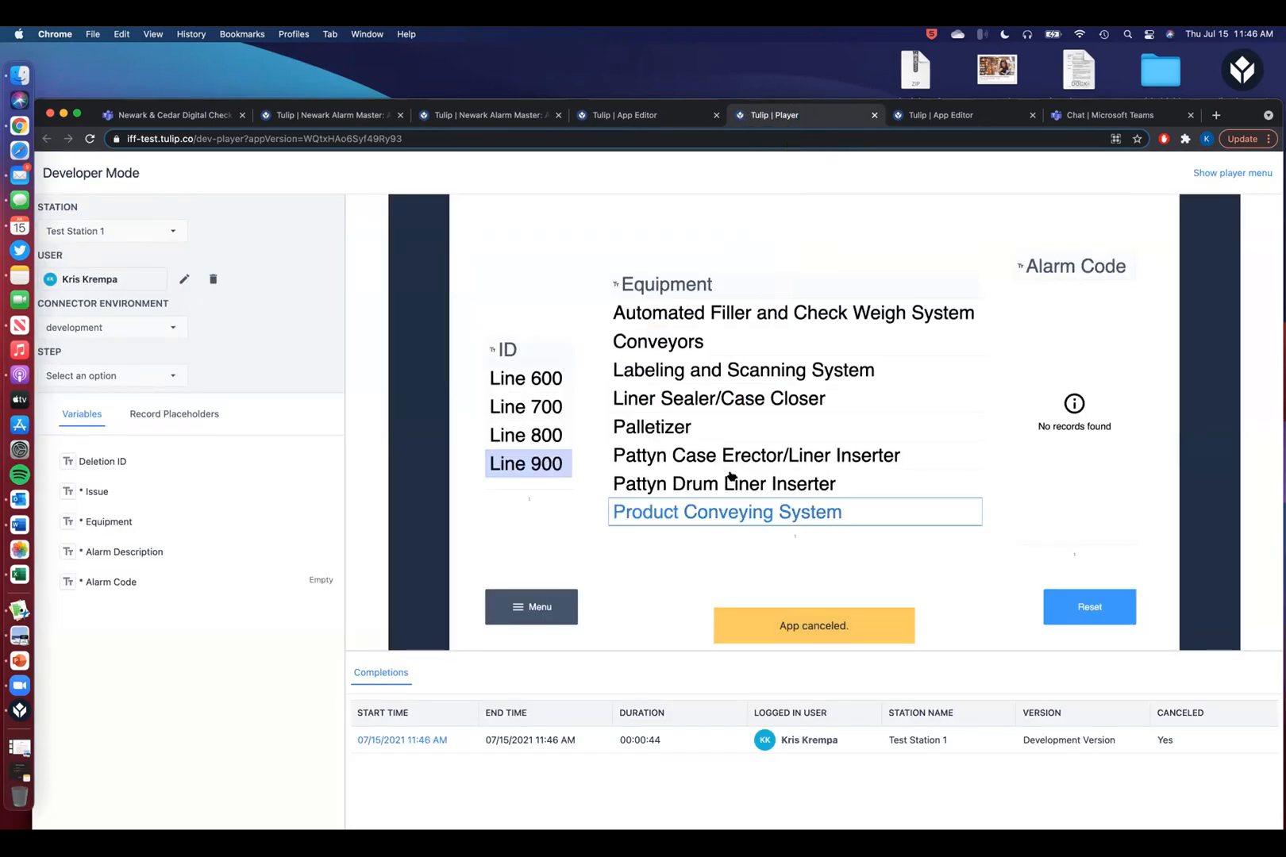
left_click(741, 455)
left_click(1065, 290)
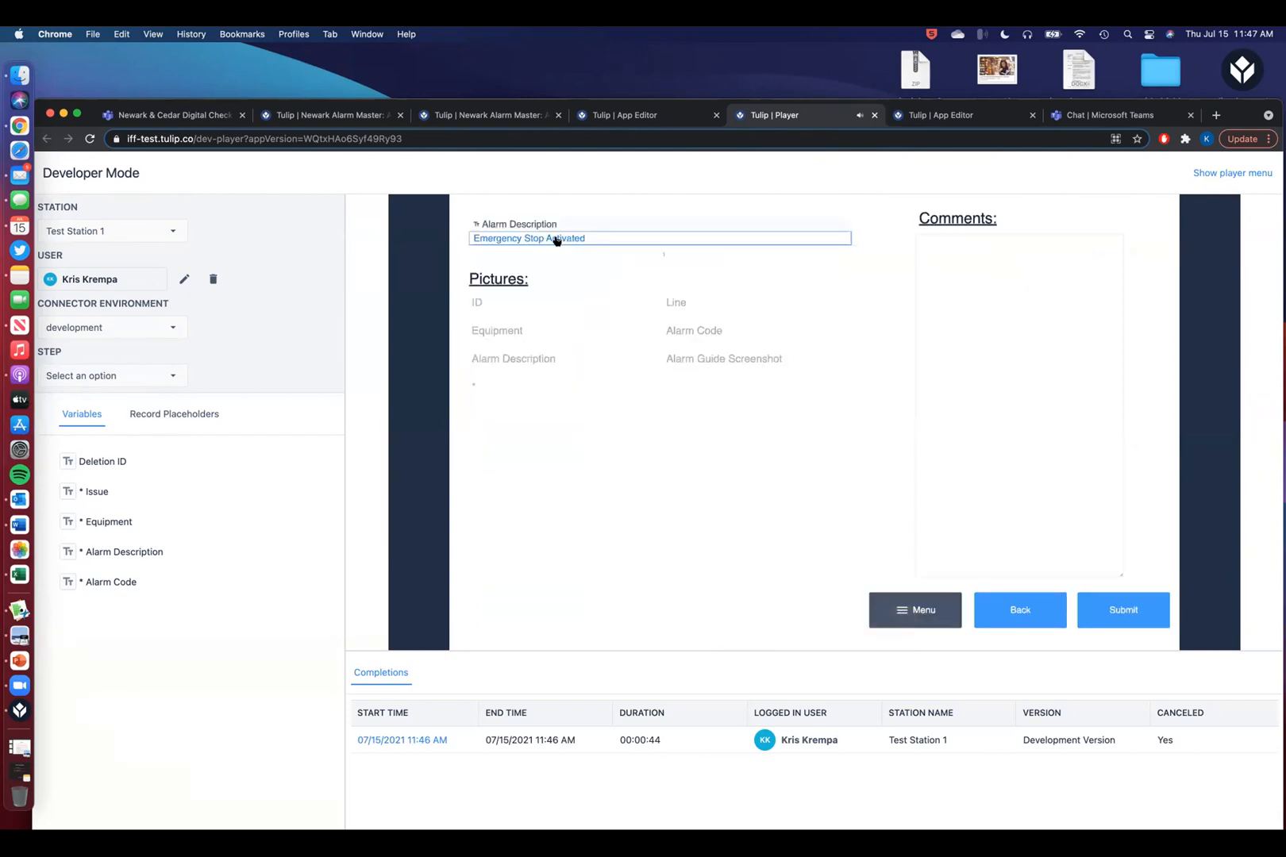
left_click(557, 239)
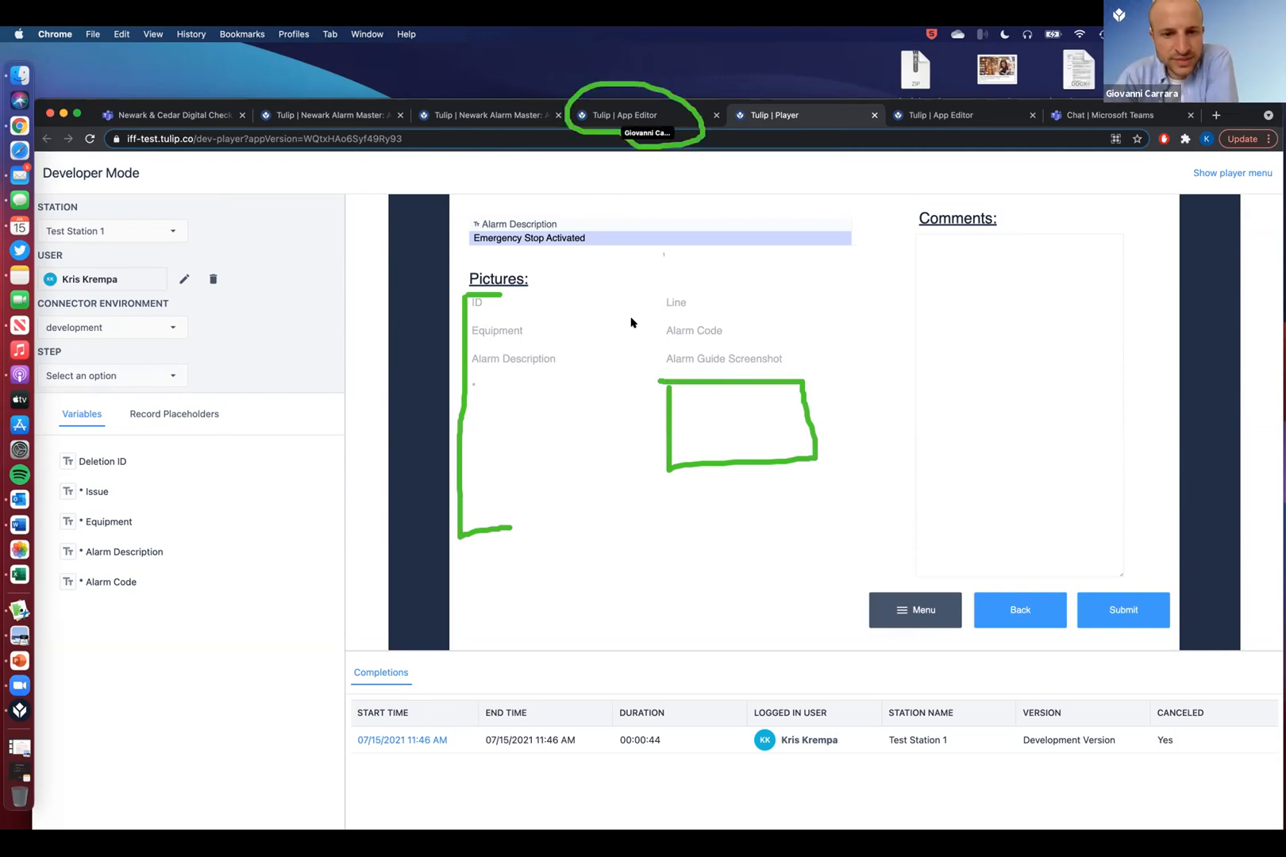
left_click(649, 114)
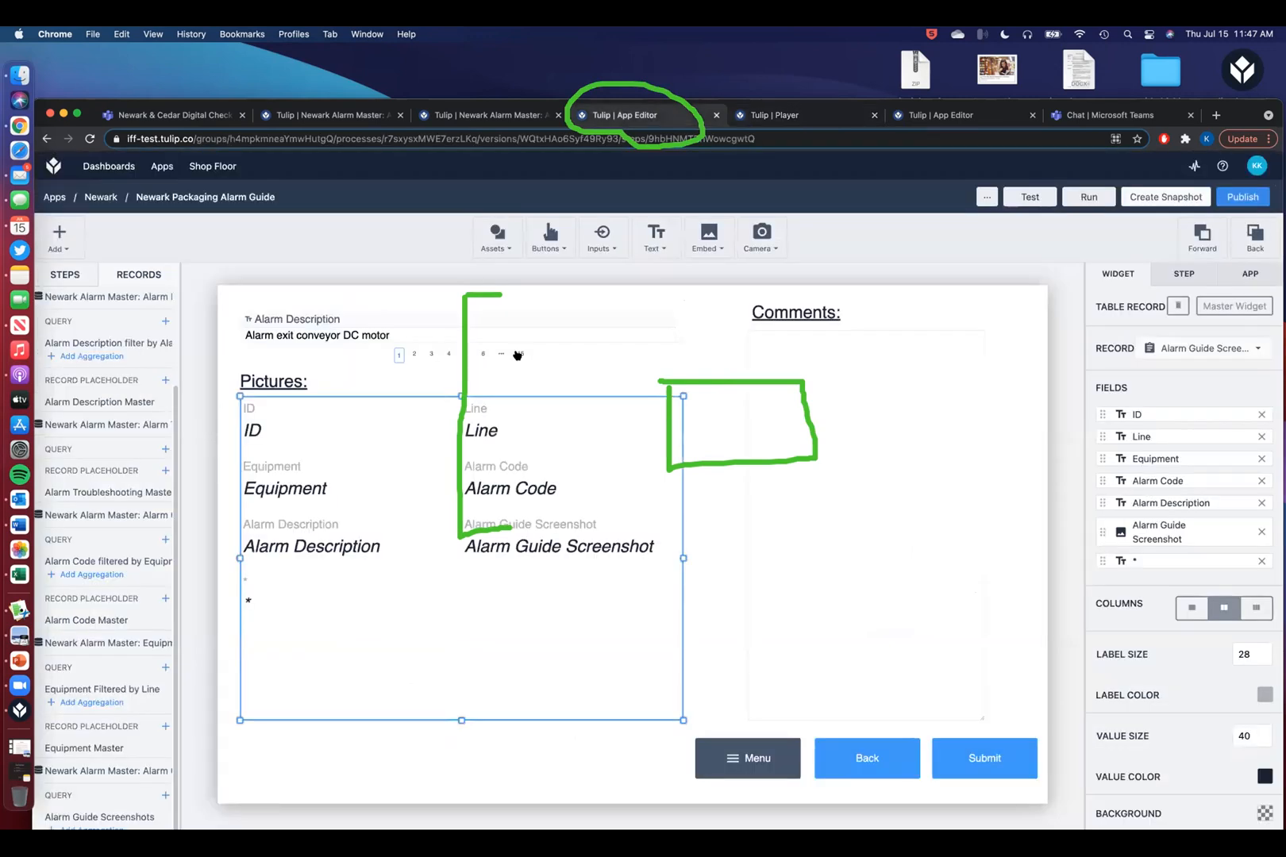
- Select the Alarm Description table widget to view its datasource, query and linked placeholder
left_click(423, 335)
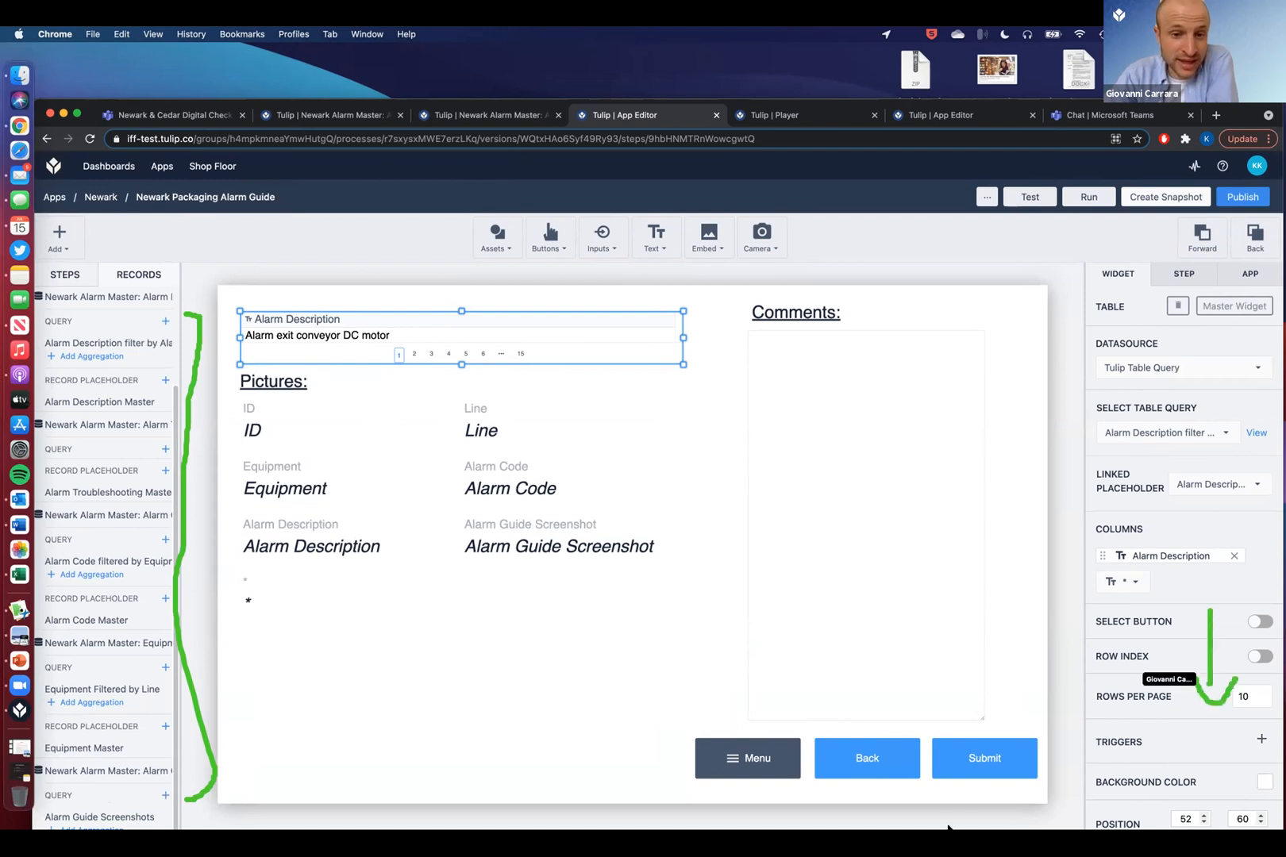
- Scroll the alarm details step and deselect the Alarm Description table widget
scroll(1195, 649, "down", 3)
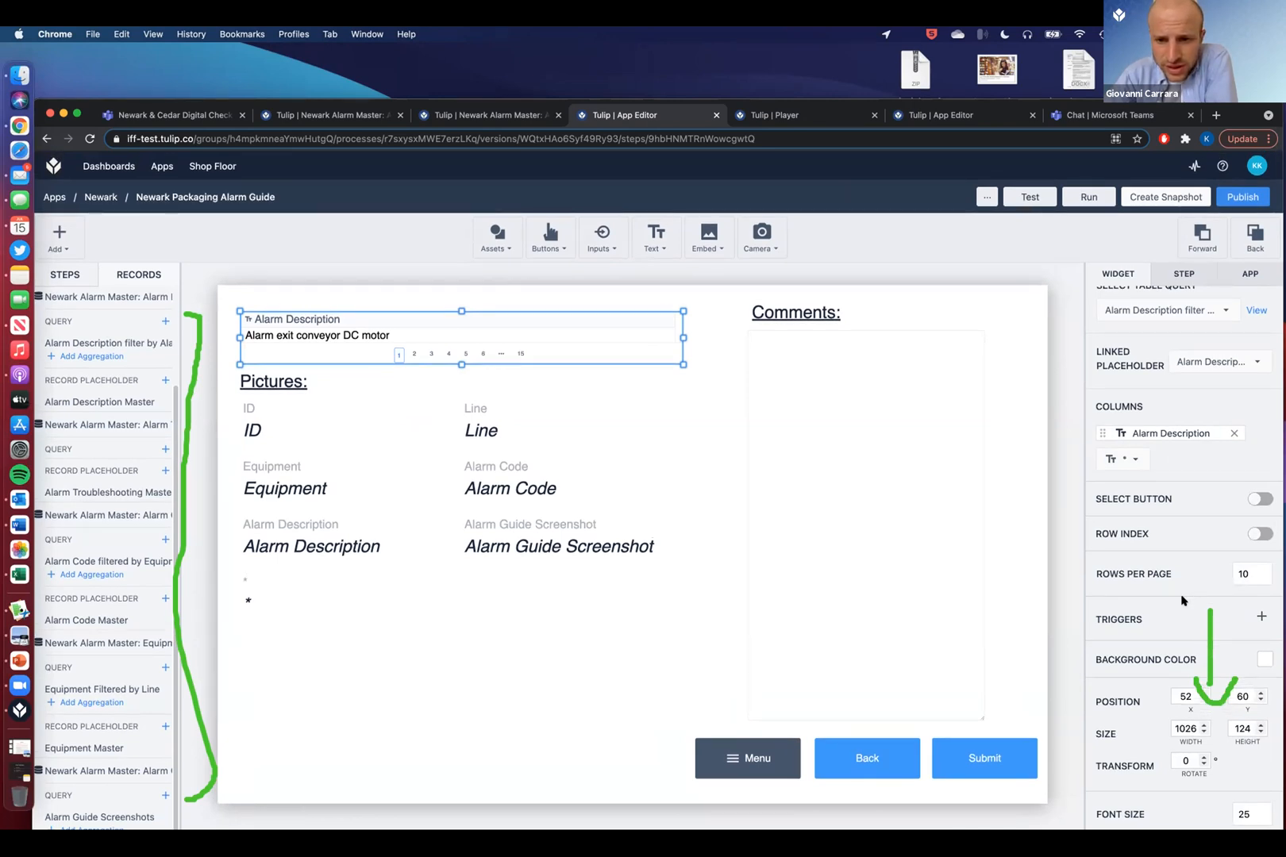
scroll(1181, 601, "up", 3)
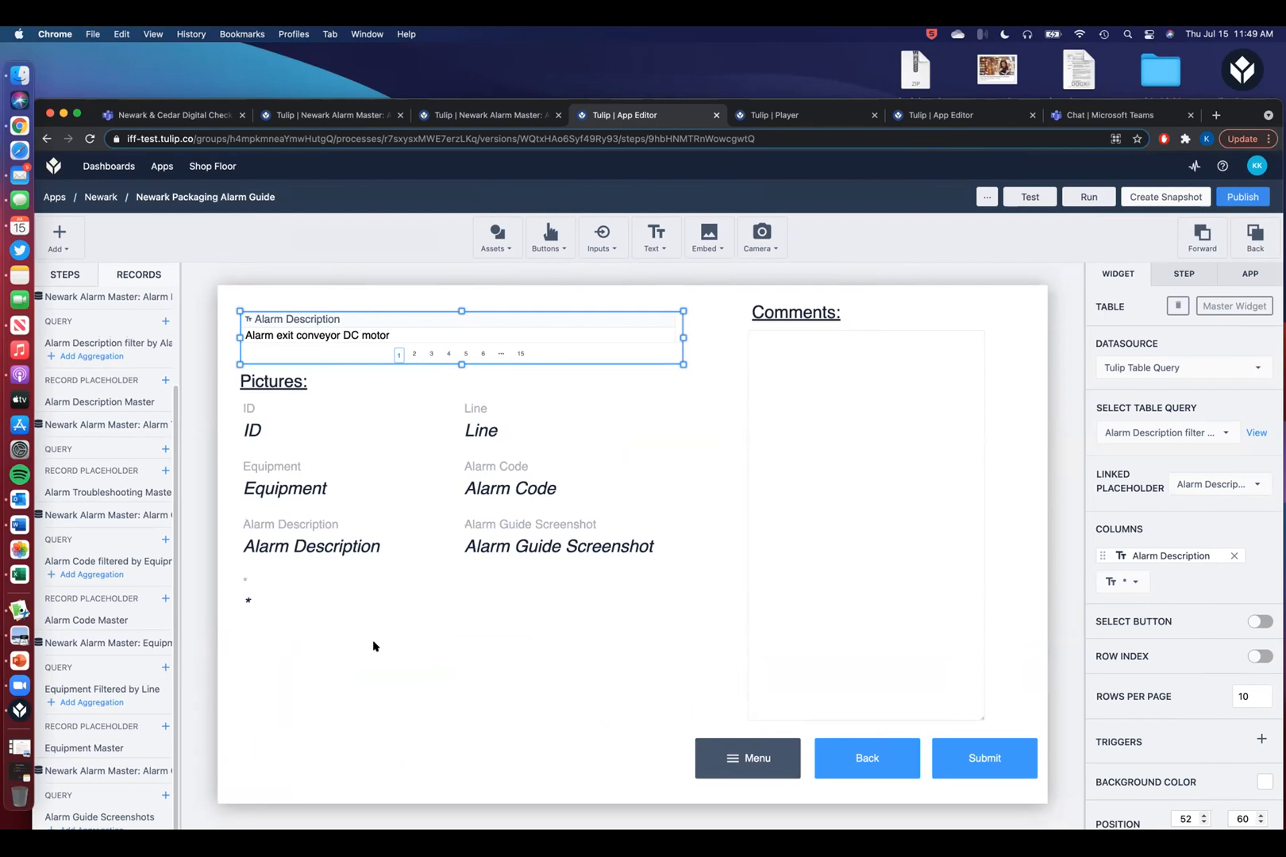
left_click(382, 281)
- Glance at the Alarm Troubleshooting and Alarm Guide Screenshots tables, then open the Line Selection step
left_click(349, 116)
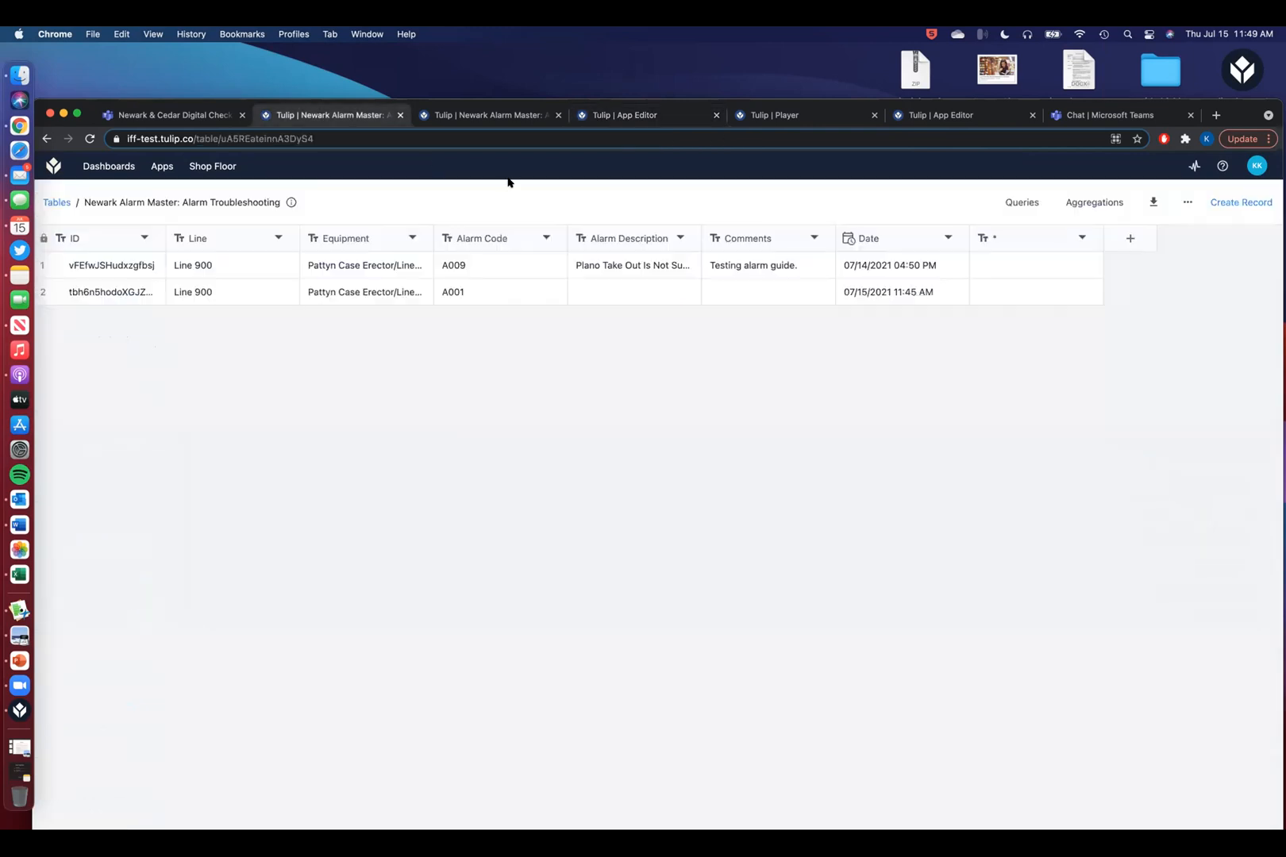
left_click(482, 115)
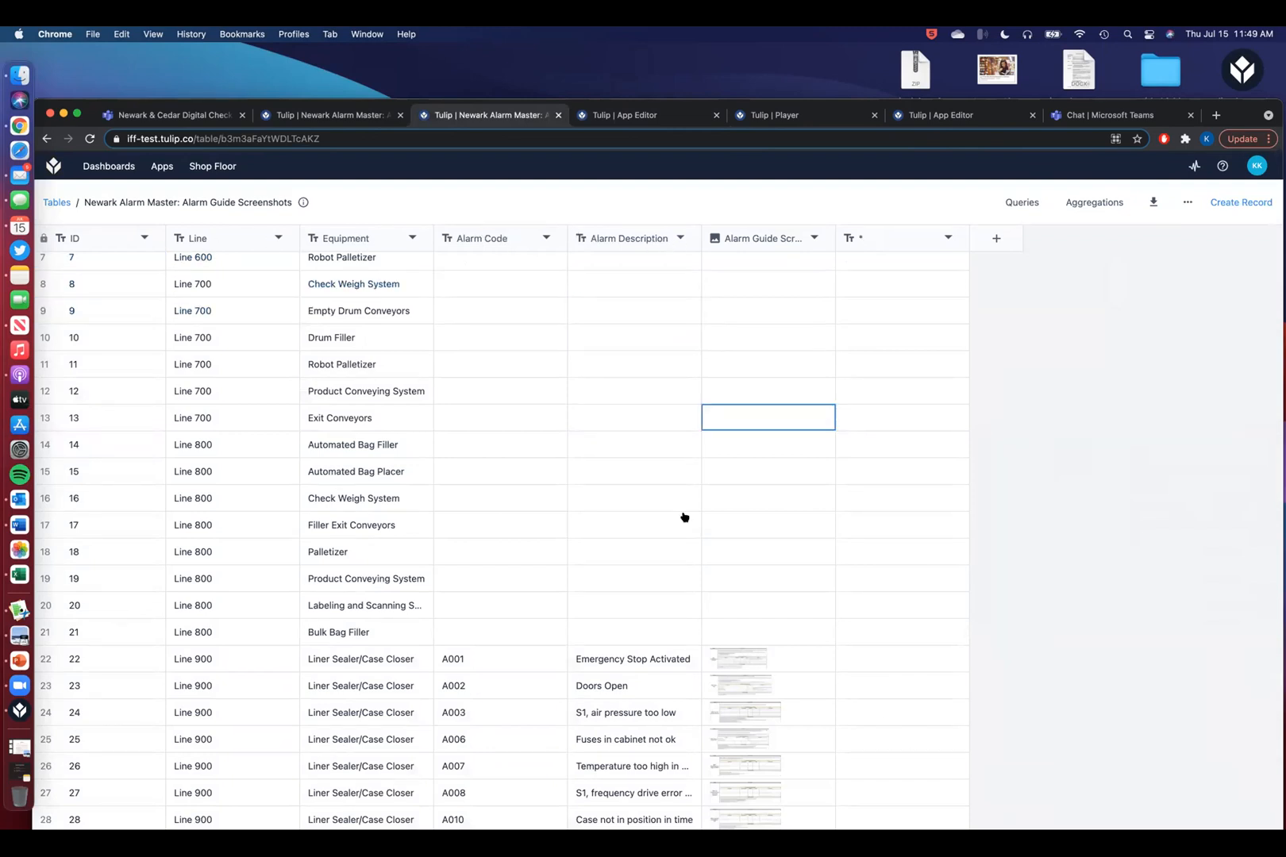
left_click(639, 115)
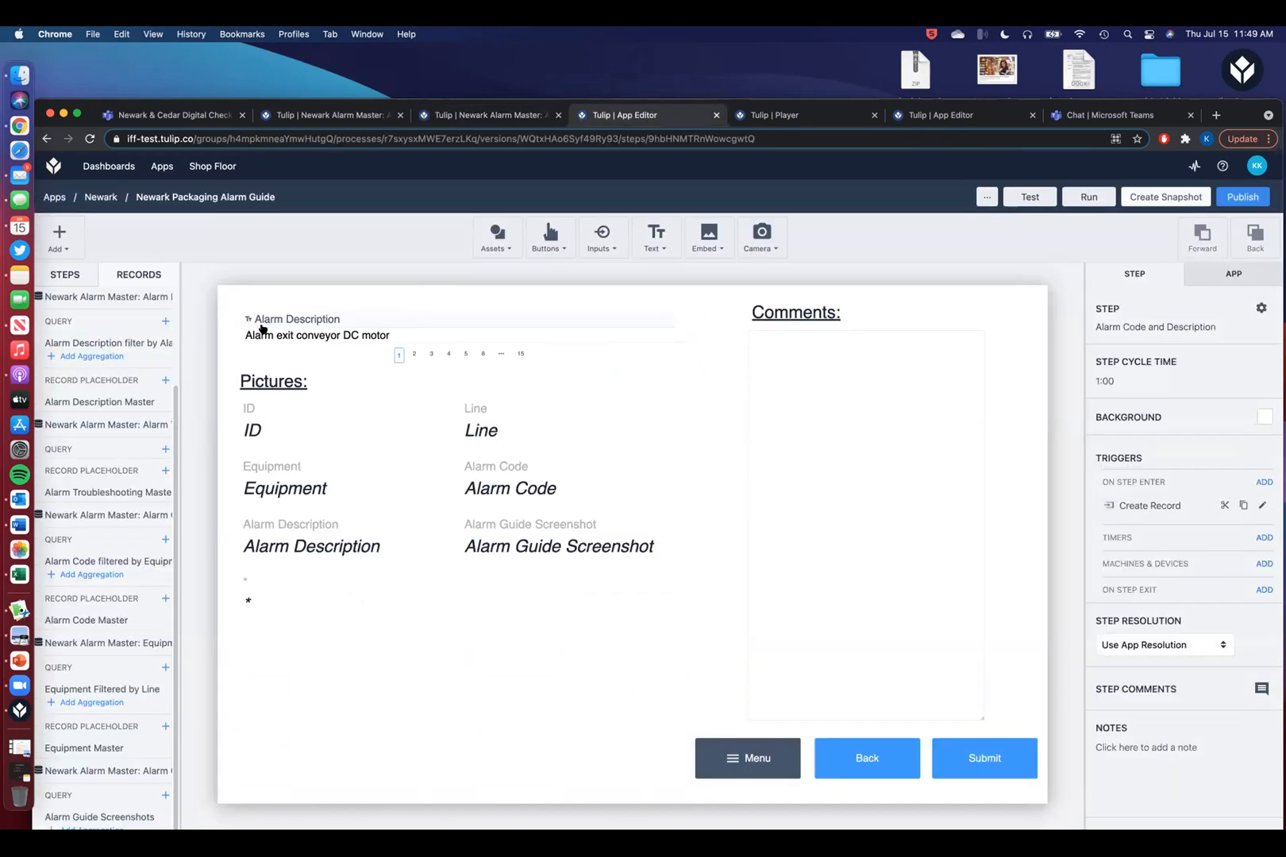
left_click(67, 276)
left_click(88, 298)
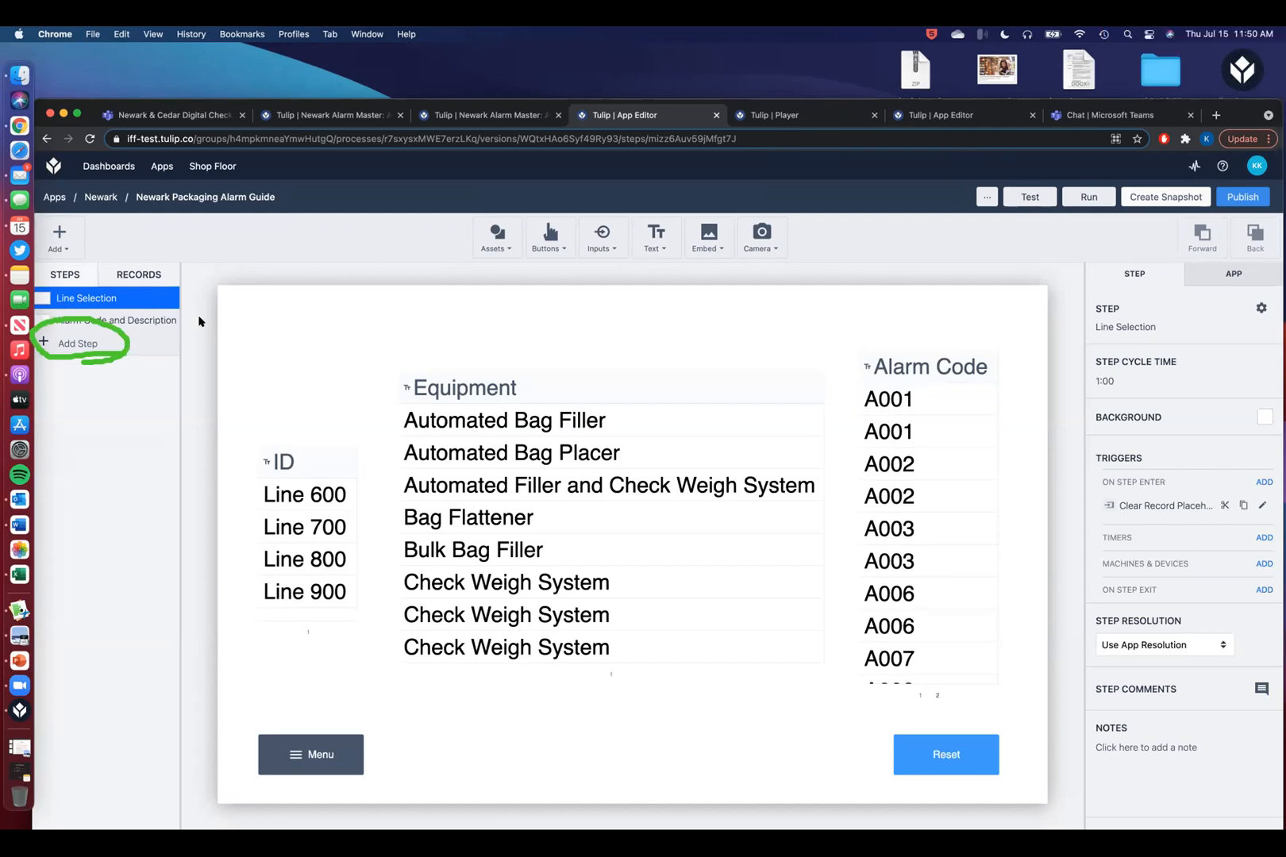
- Add a step named 'Demo' containing a resized interactive table
left_click(86, 343)
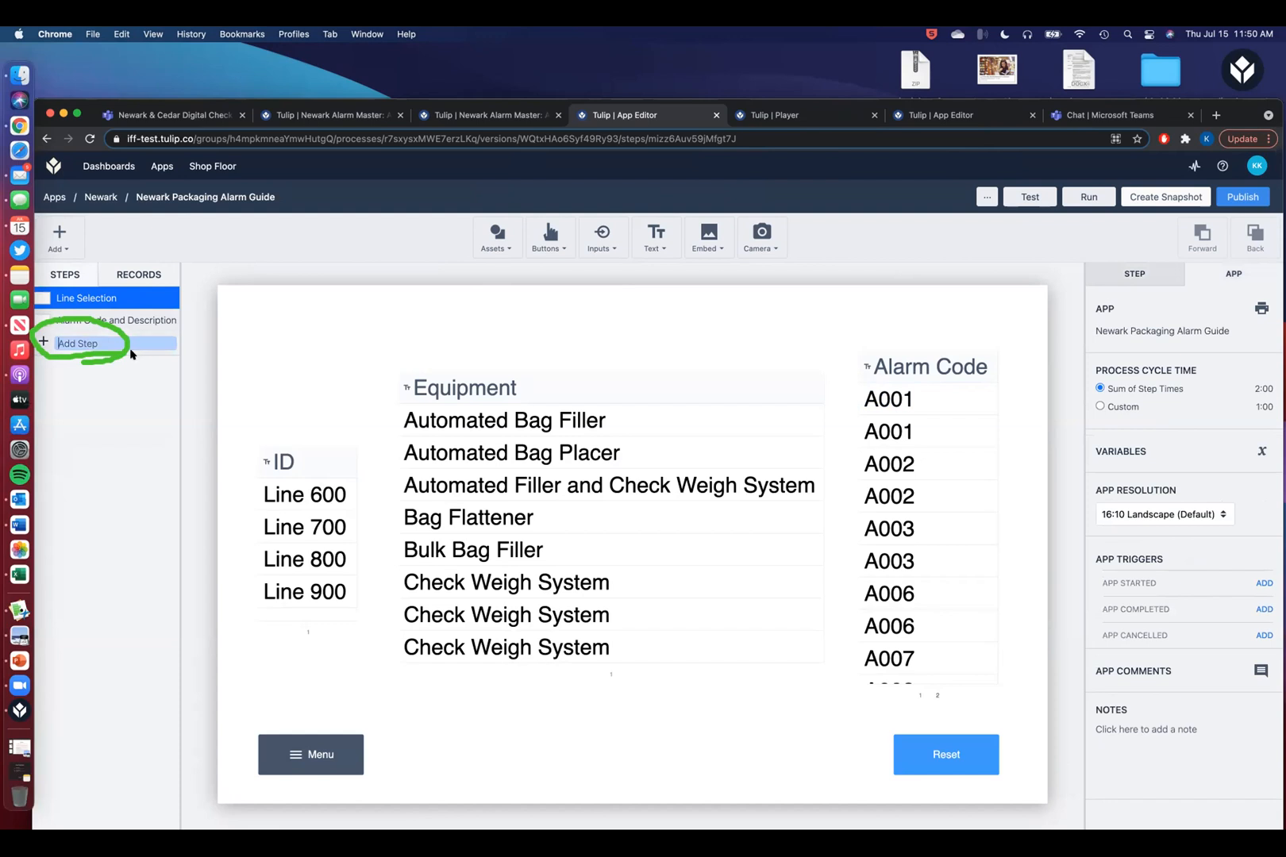
type("Demo")
key("Return")
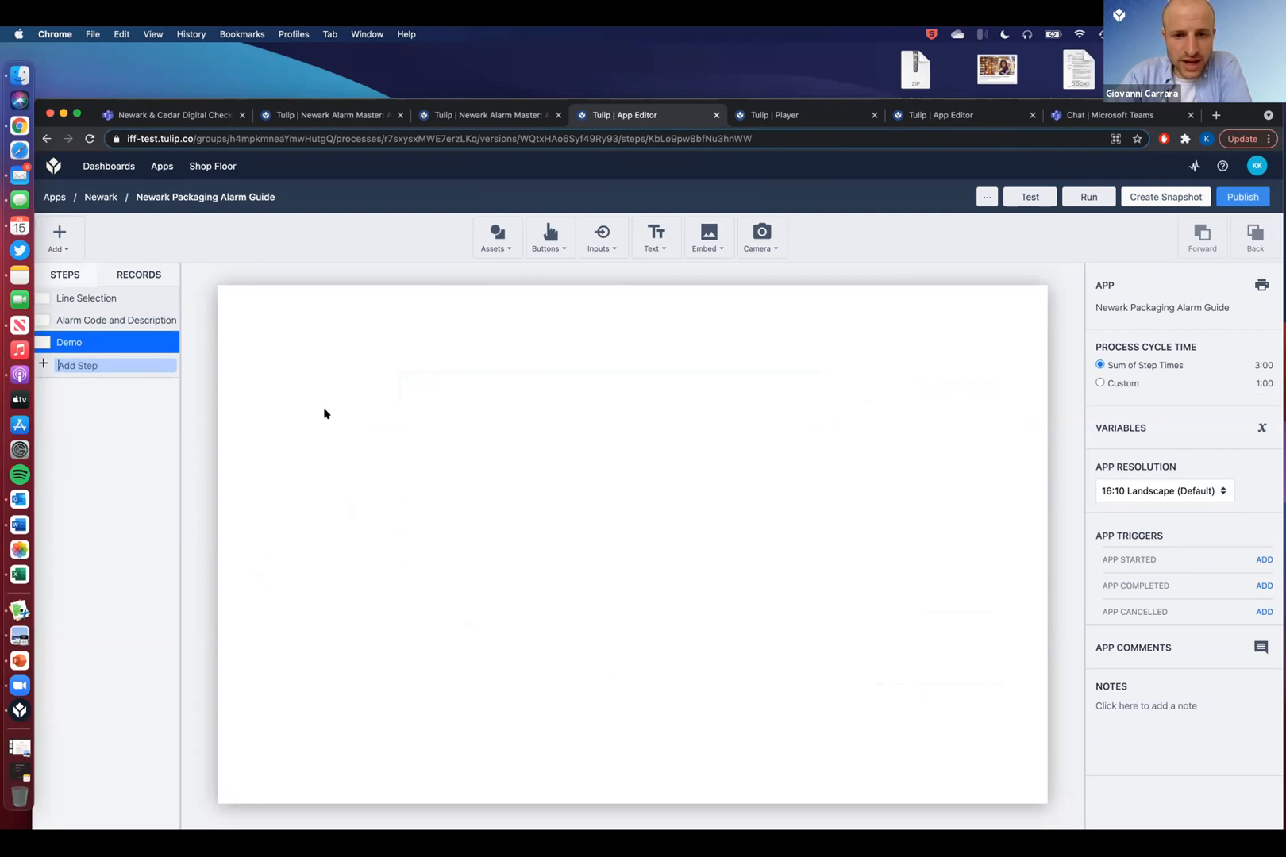
left_click(711, 245)
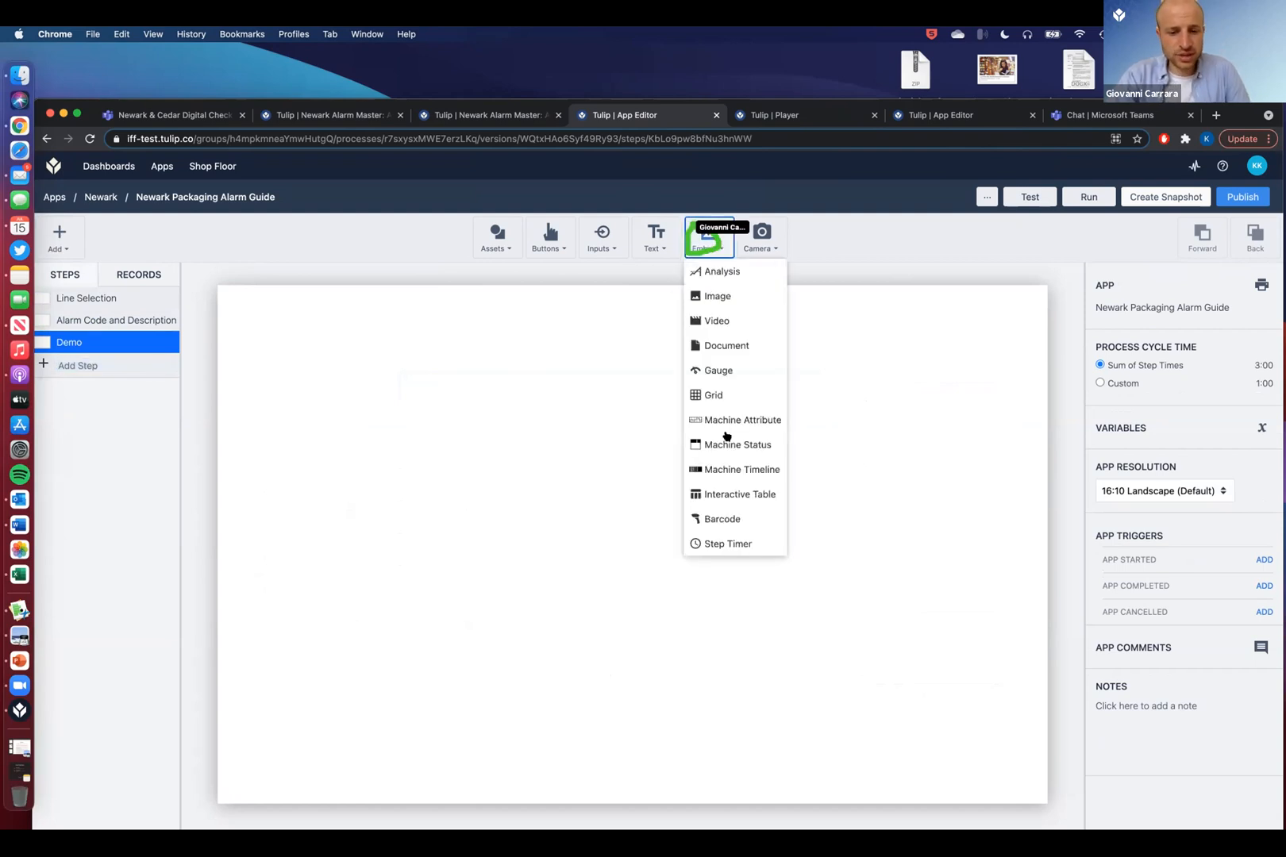
left_click(729, 494)
left_click_drag(591, 518, 352, 426)
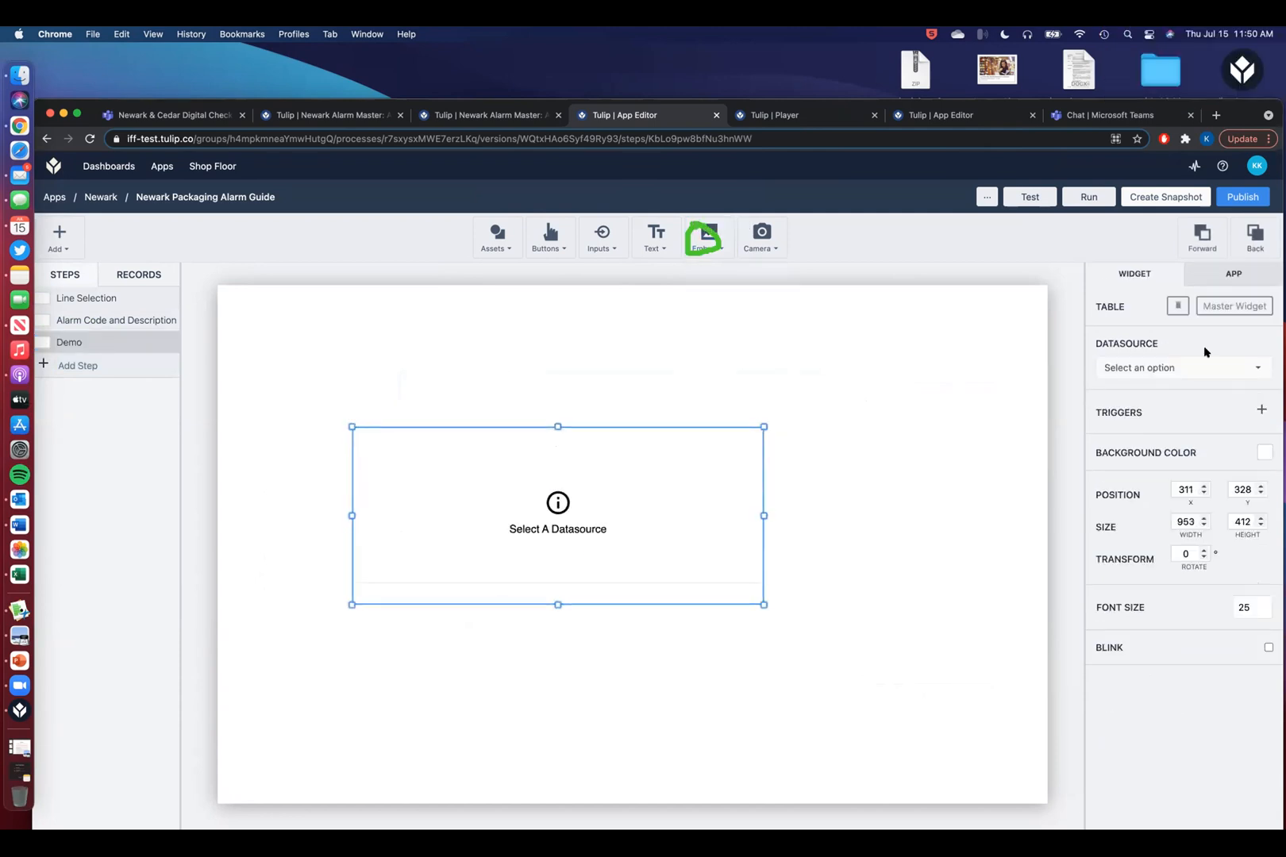
- Source the table from the Alarm Guide Screenshots Tulip Table, linked to the Alarm Guide Screenshot Master placeholder
left_click(1246, 368)
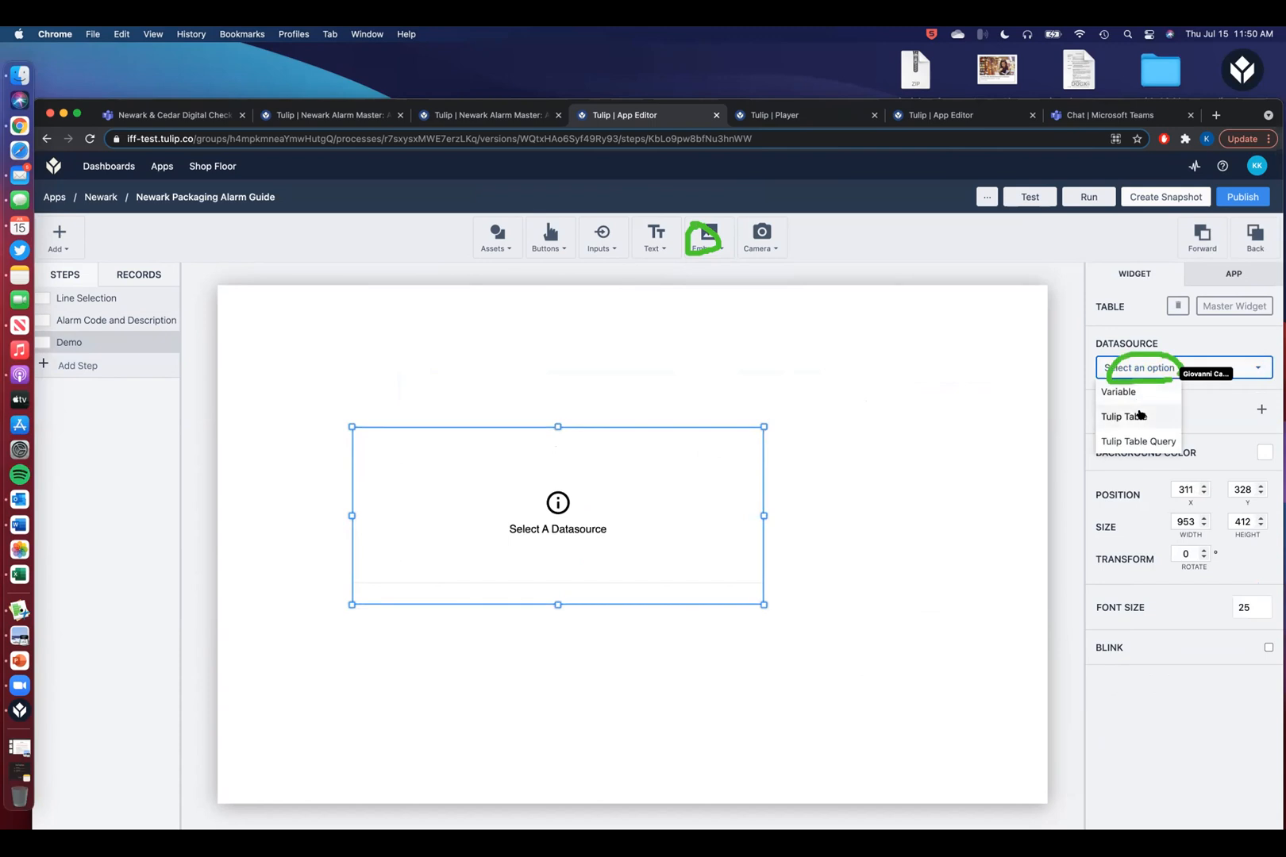
left_click(1140, 416)
left_click(1176, 434)
scroll(1126, 571, "down", 8)
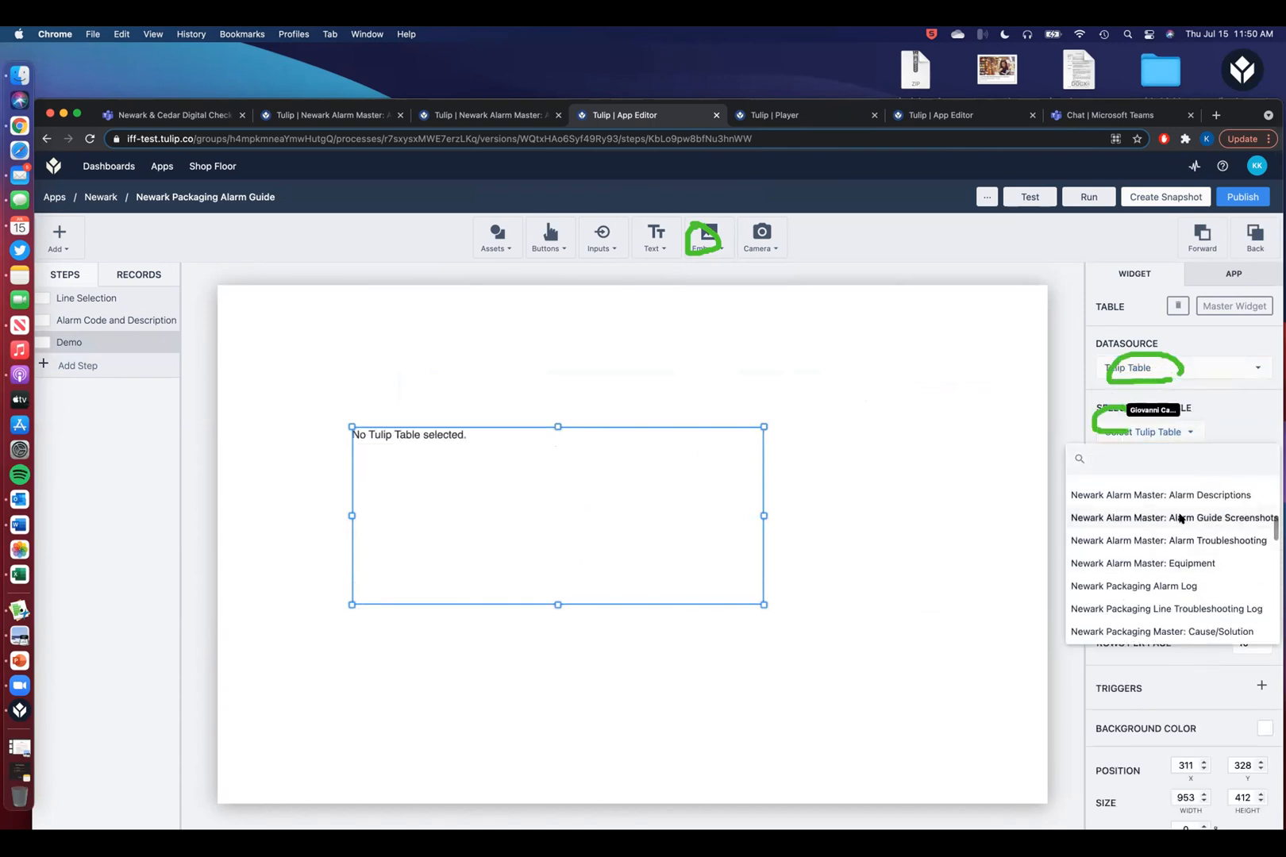
left_click(1178, 519)
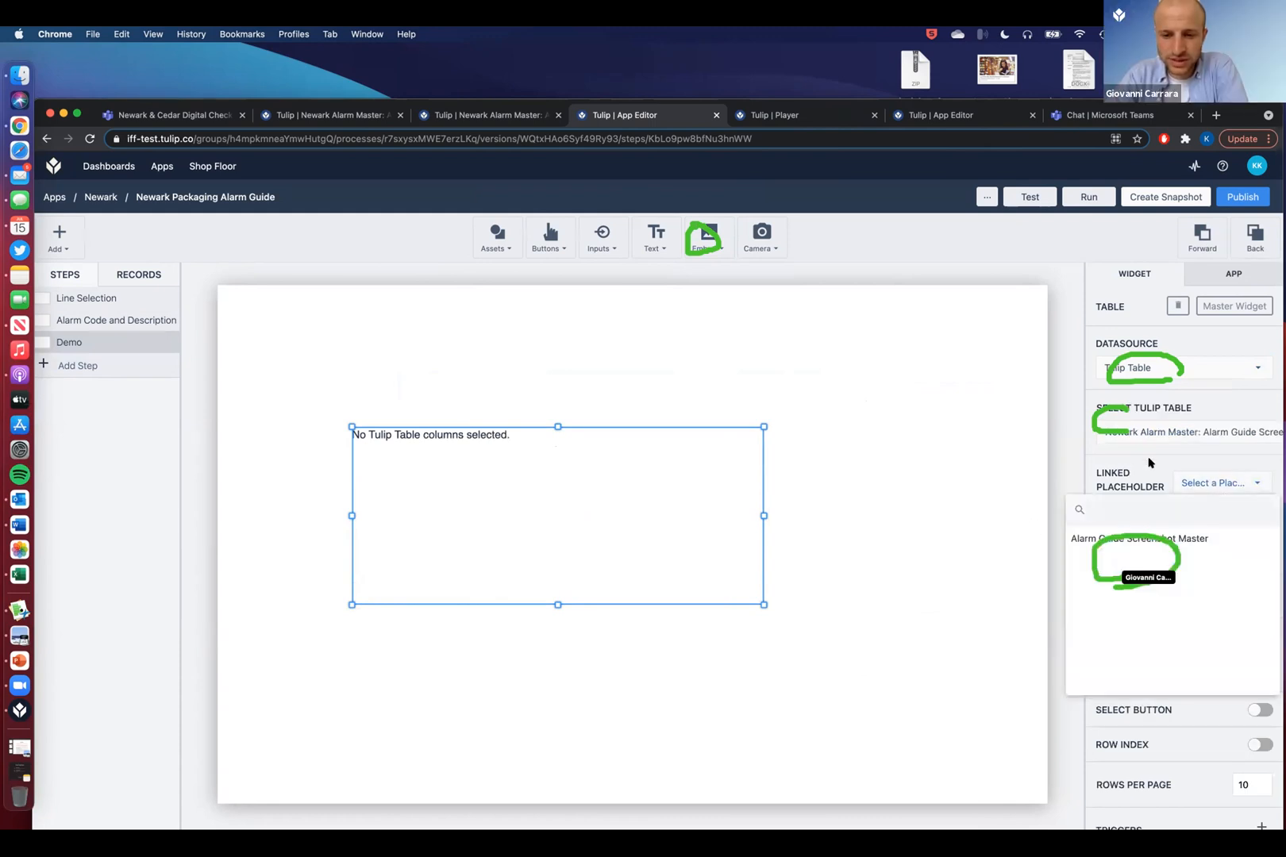
left_click(1130, 550)
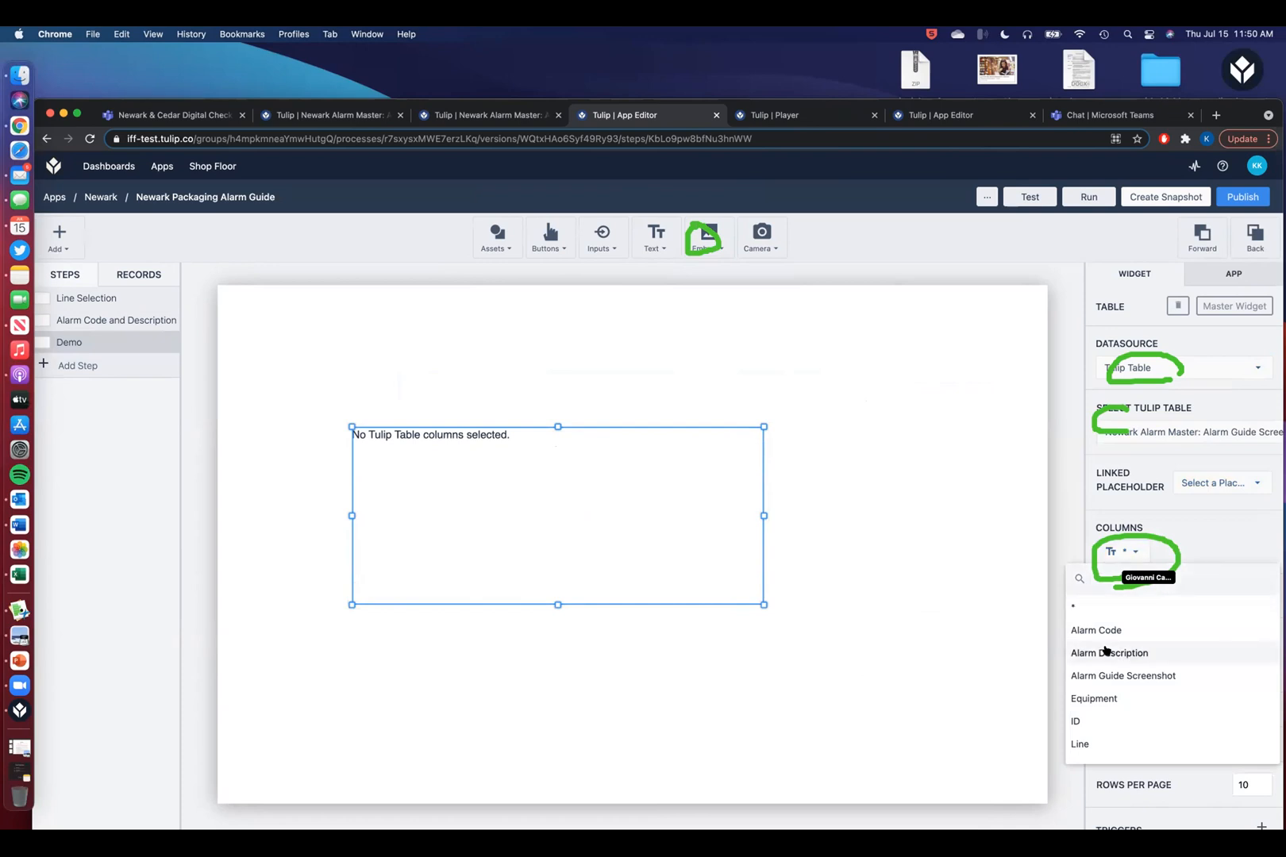
left_click(1257, 484)
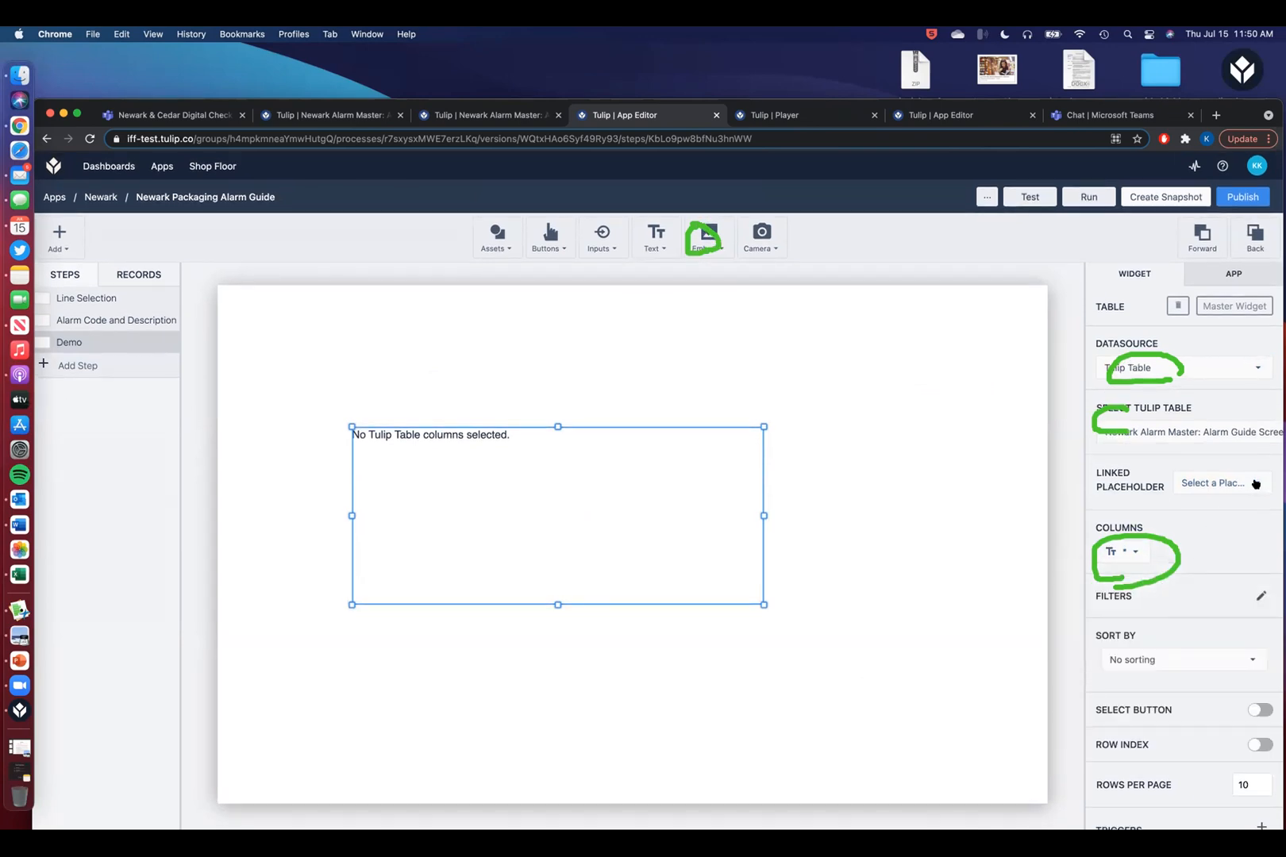
left_click(1180, 538)
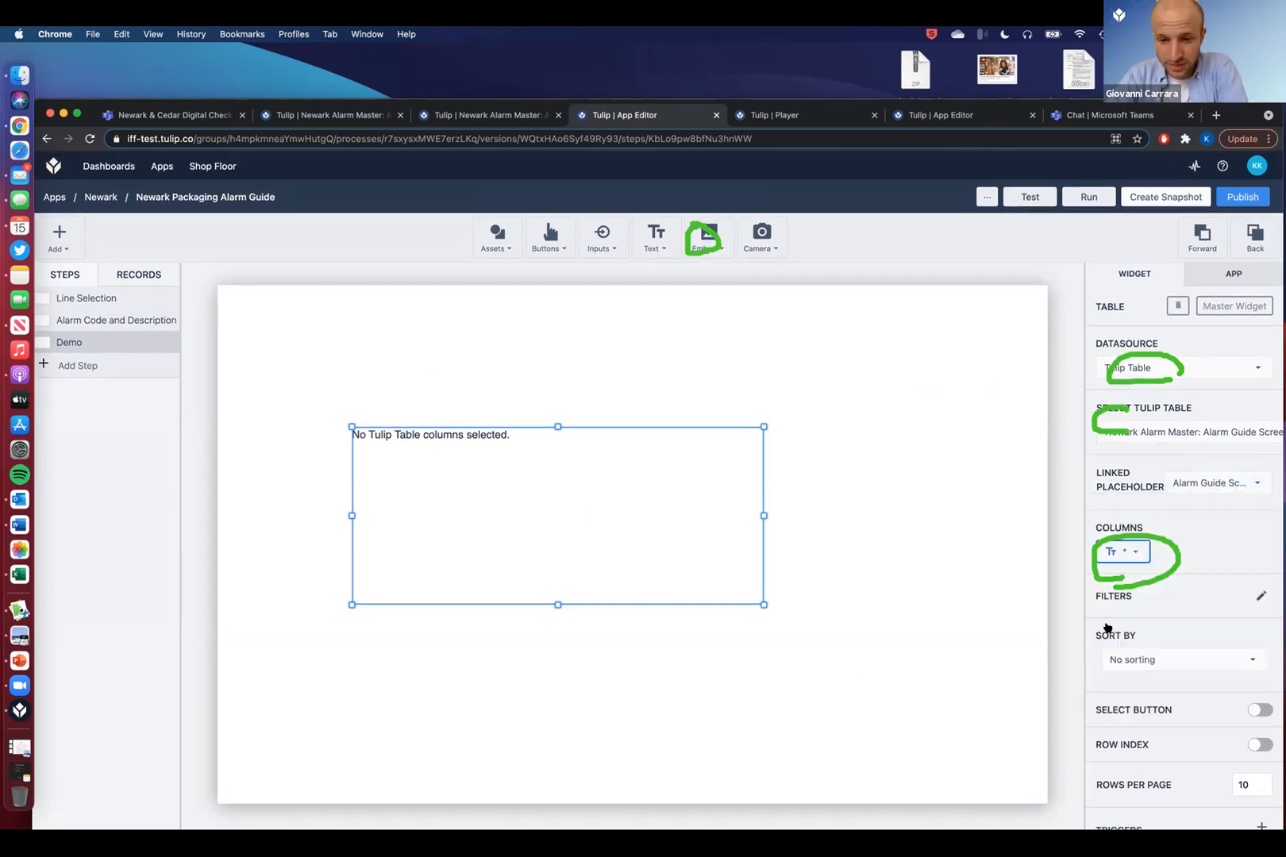
- Add columns Alarm Code, Alarm Description, Alarm Guide Screenshot, Equipment, ID and Line
left_click(1112, 553)
left_click(1102, 629)
left_click(1128, 581)
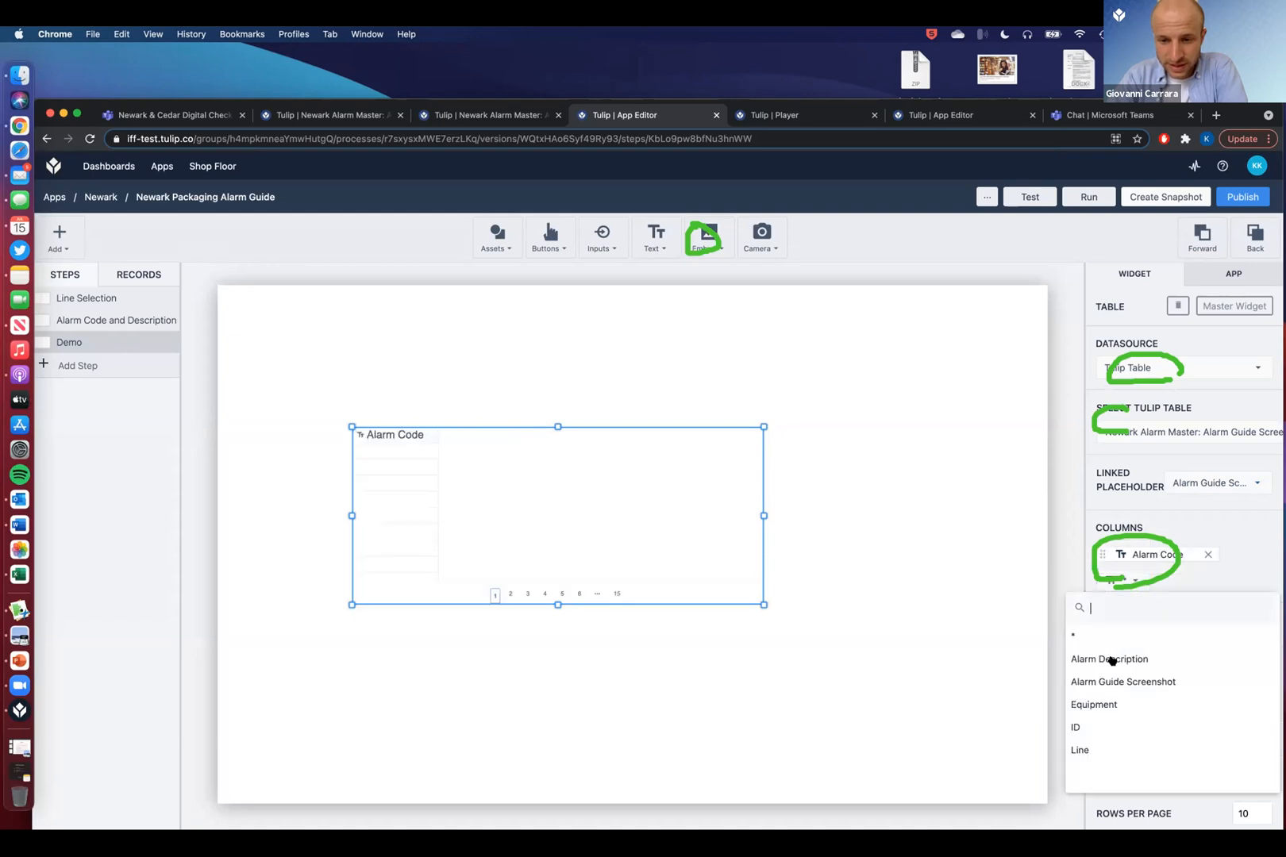
left_click(1111, 659)
left_click(1137, 610)
left_click(1124, 683)
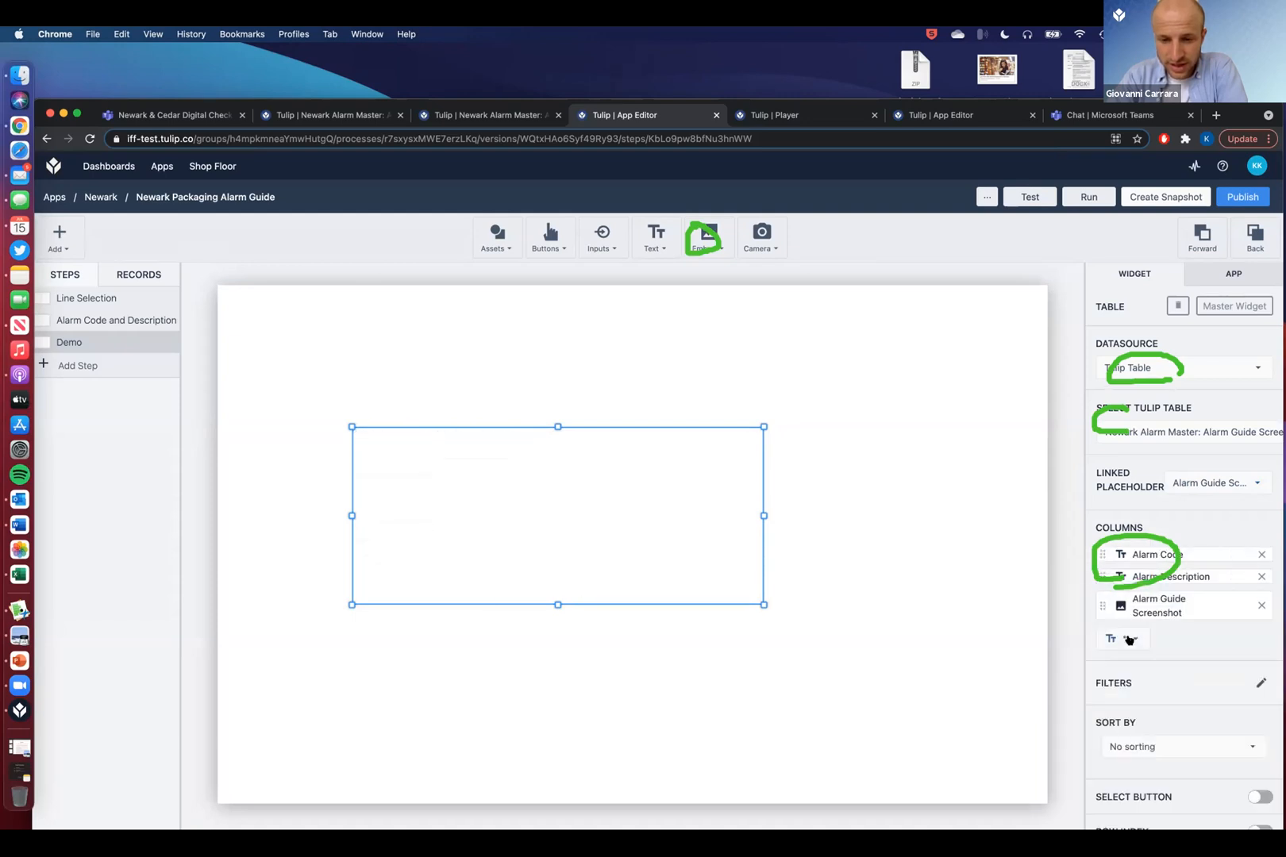
left_click(1123, 638)
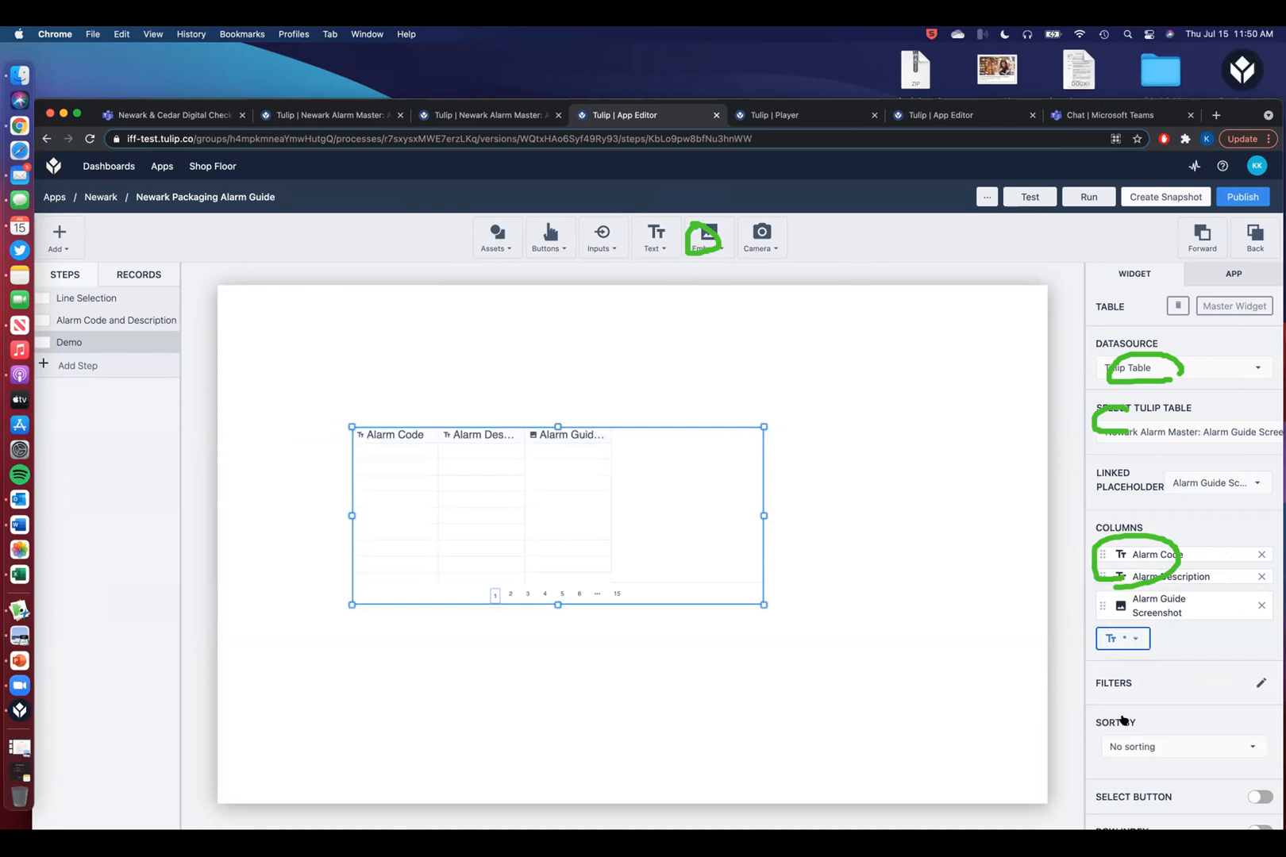
left_click(1109, 718)
left_click(1136, 663)
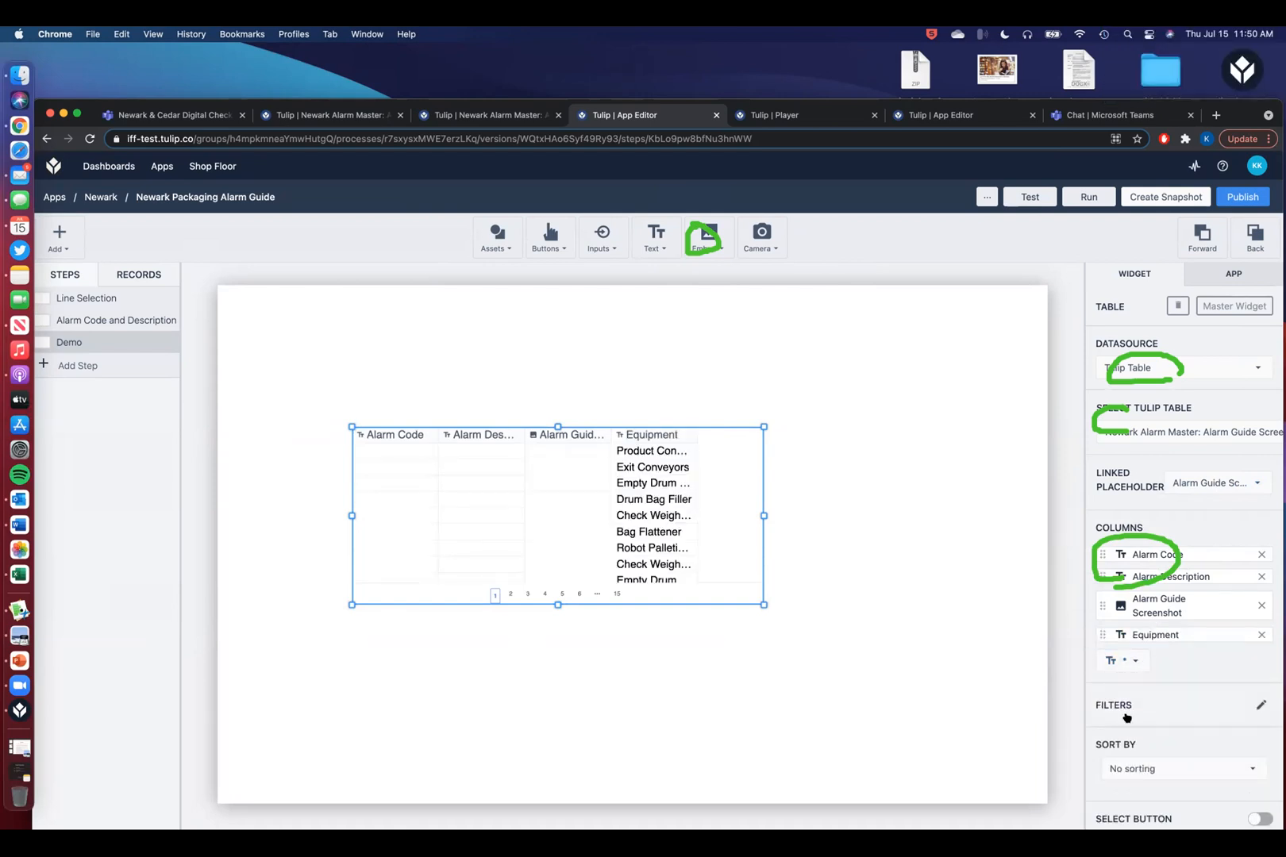
left_click(1111, 739)
left_click(1125, 684)
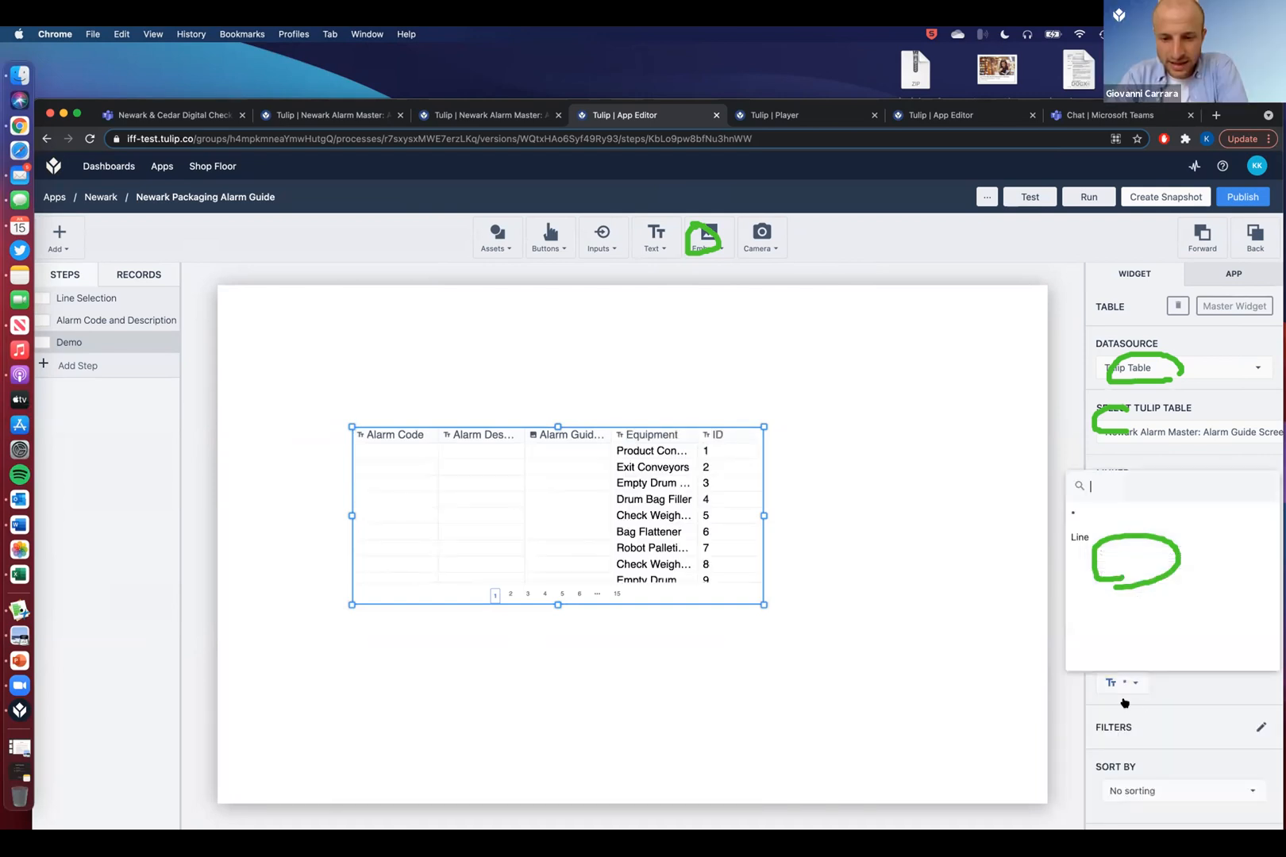
left_click(1086, 540)
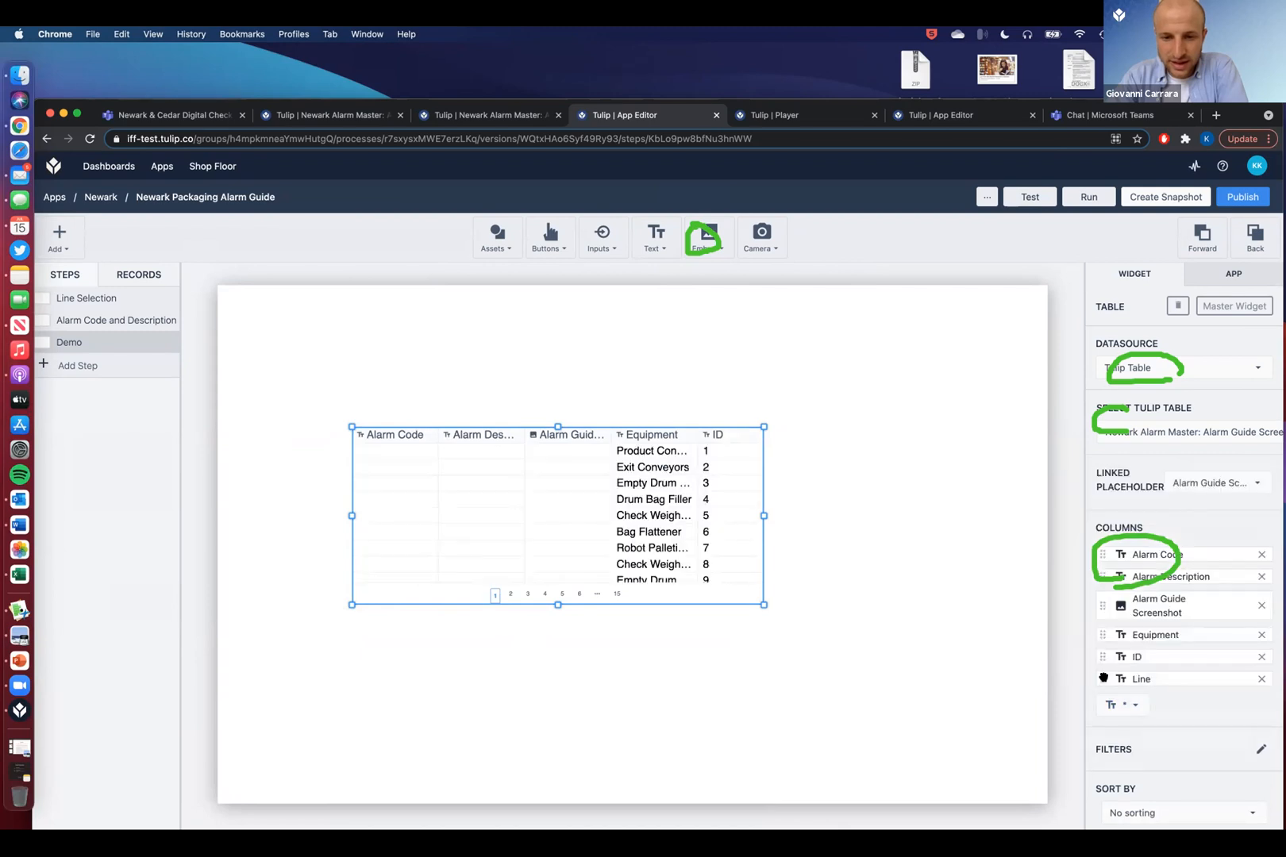
- Reorder the columns so Line and Equipment come first, and remove the ID column
left_click_drag(1102, 679, 1100, 549)
left_click_drag(1103, 657, 1099, 573)
left_click_drag(1102, 679, 1179, 543)
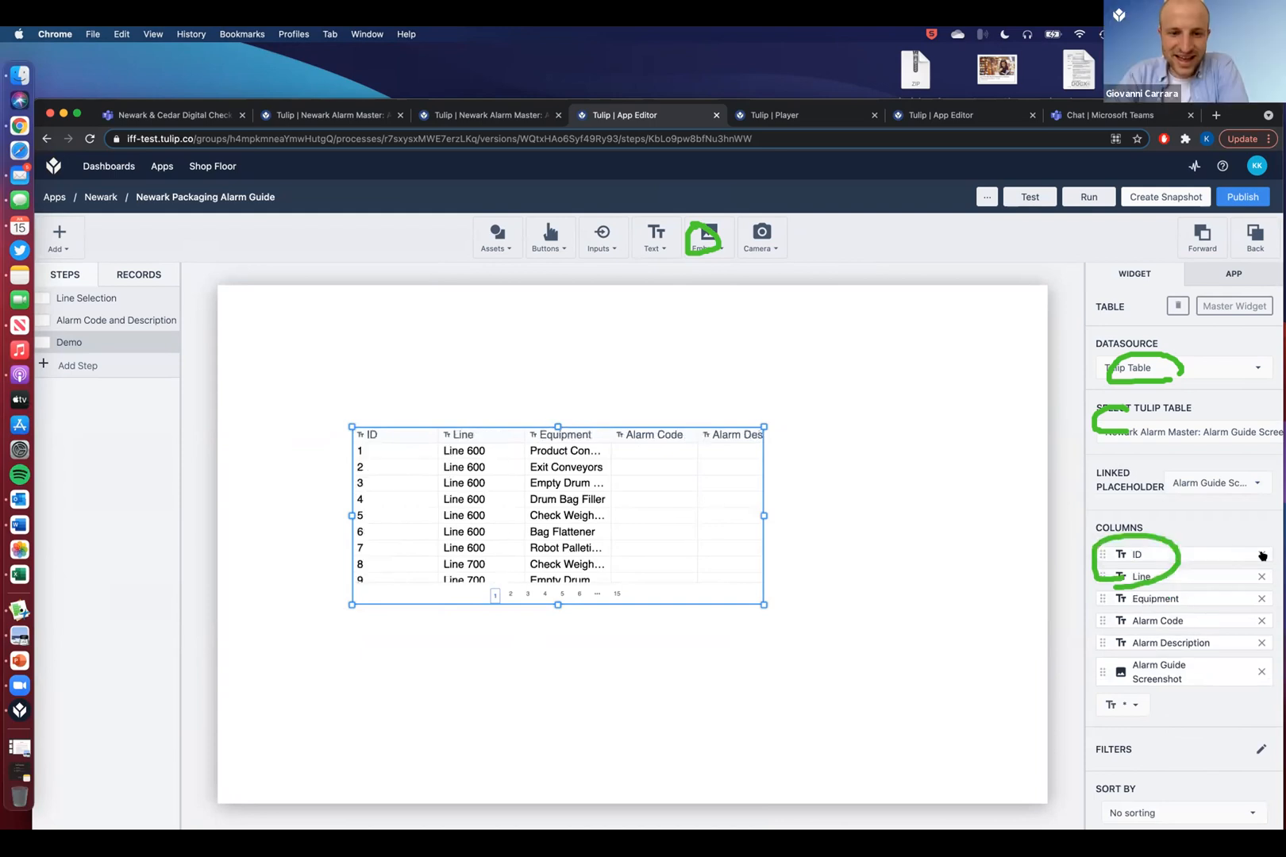
left_click(1262, 555)
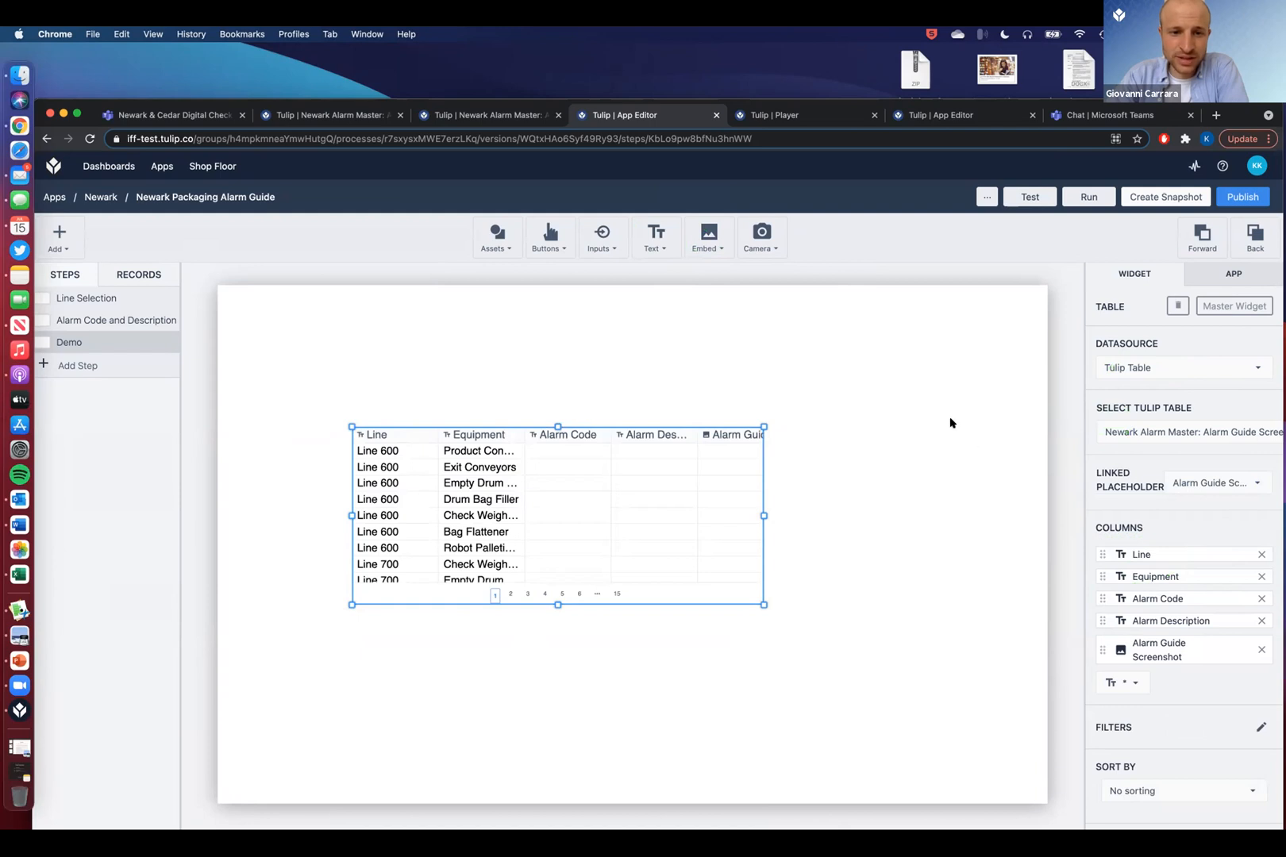
left_click(622, 253)
- Add a dropdown above the table that stores its choice in a new text variable Line Filter
left_click(624, 347)
left_click_drag(691, 519, 720, 479)
left_click_drag(441, 374, 420, 342)
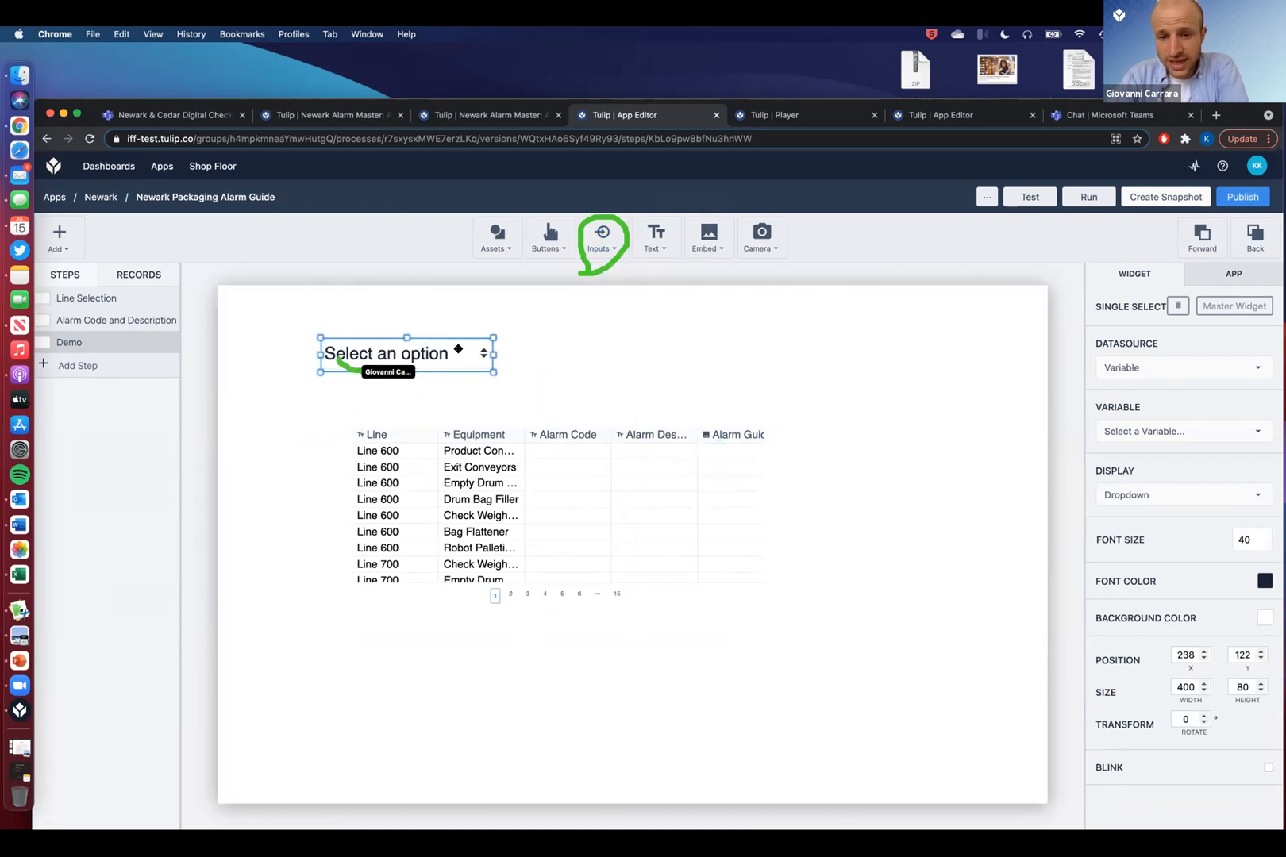
left_click(1157, 433)
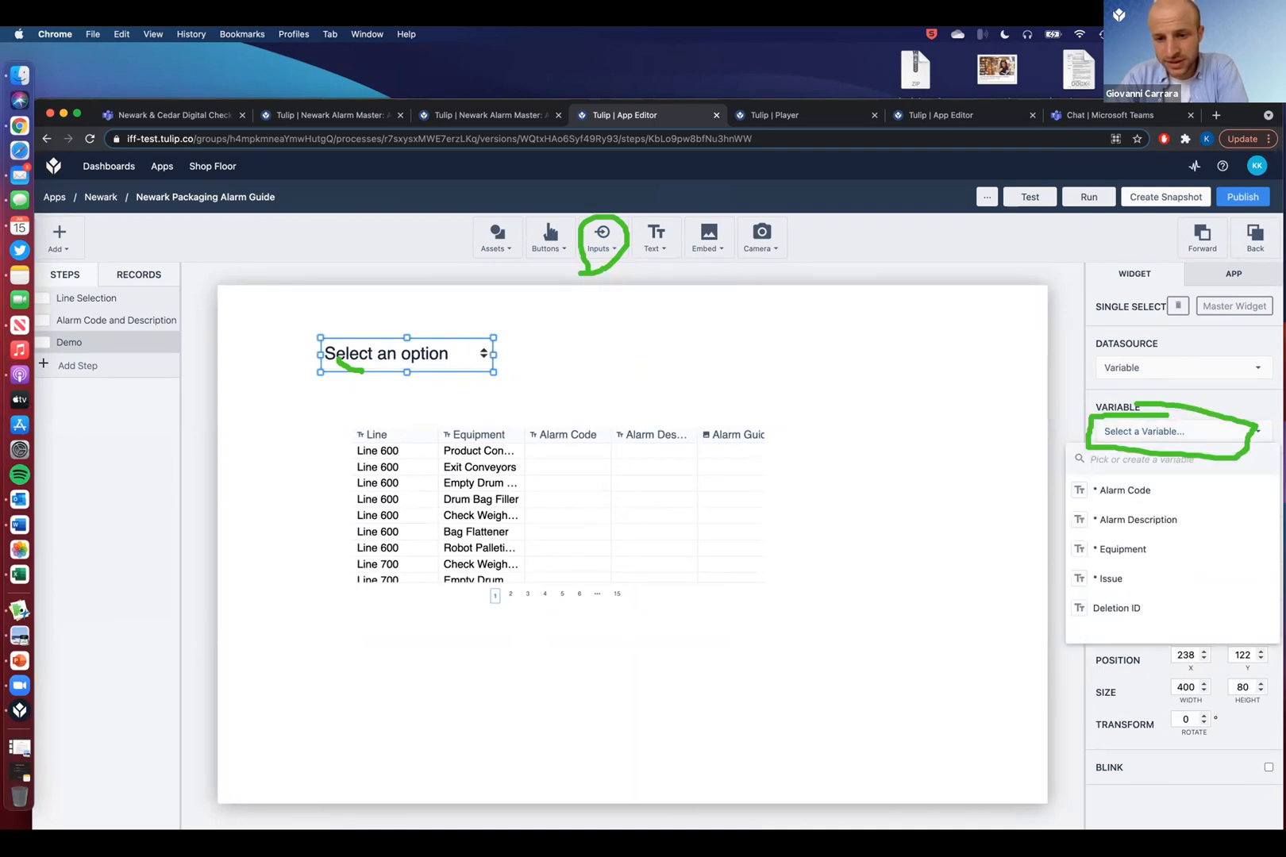
type("Line Filter")
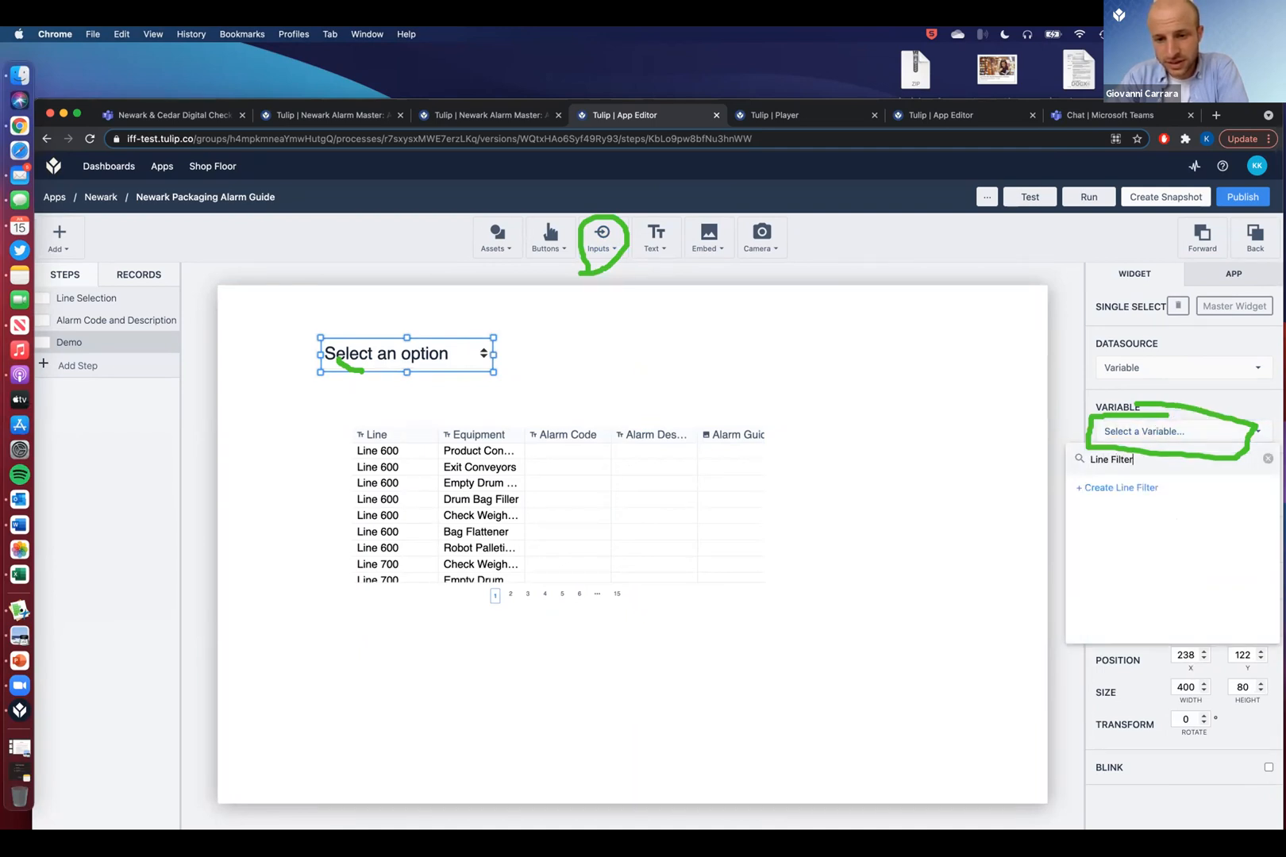
left_click(1129, 488)
left_click(1183, 499)
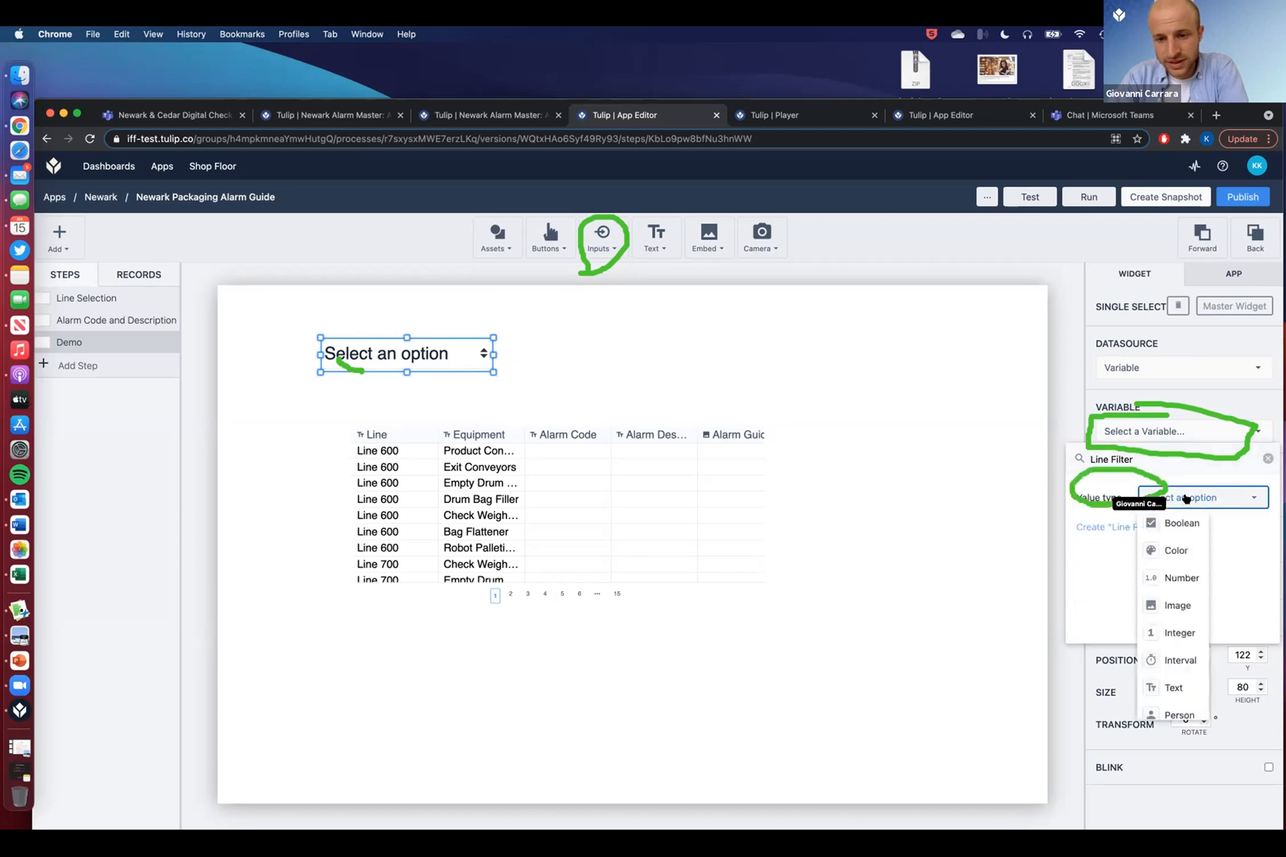
scroll(1183, 604, "down", 3)
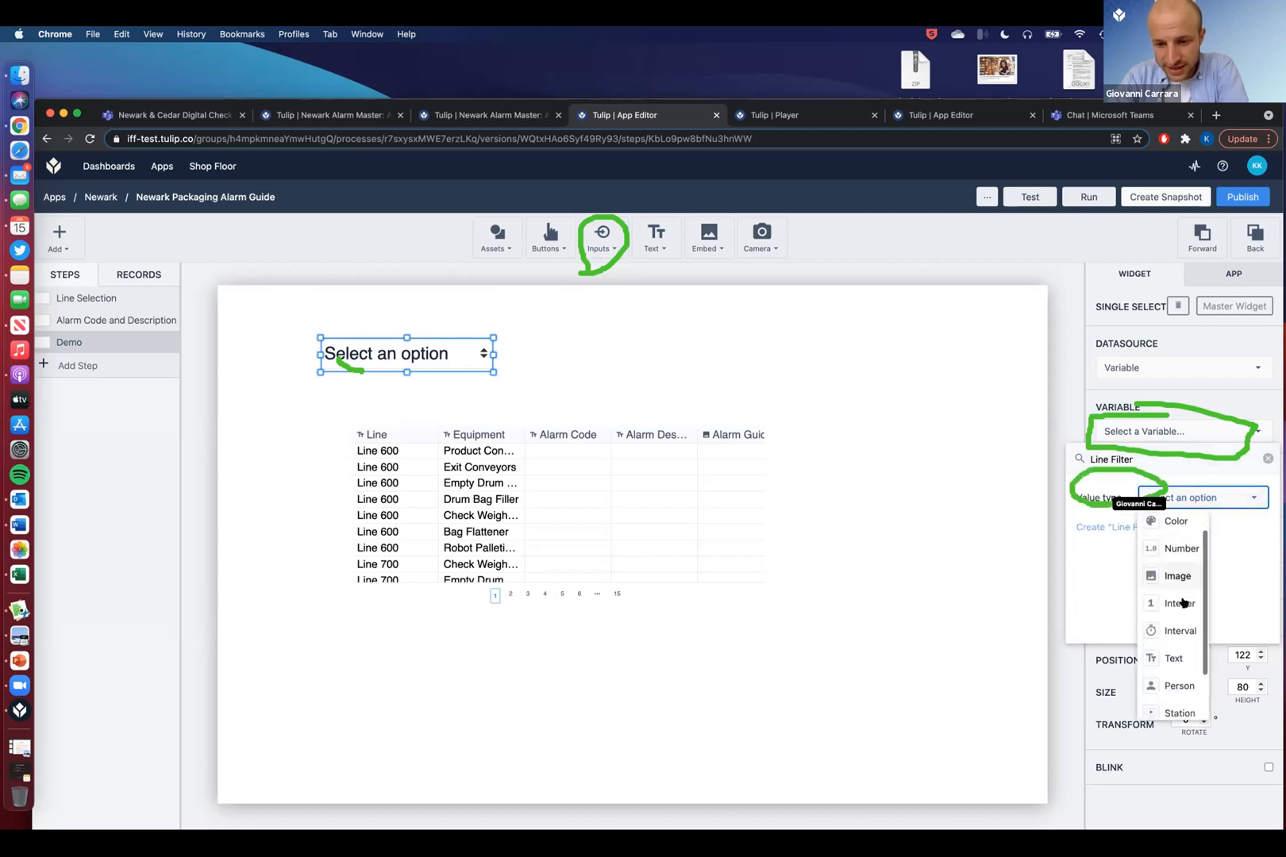
left_click(1173, 615)
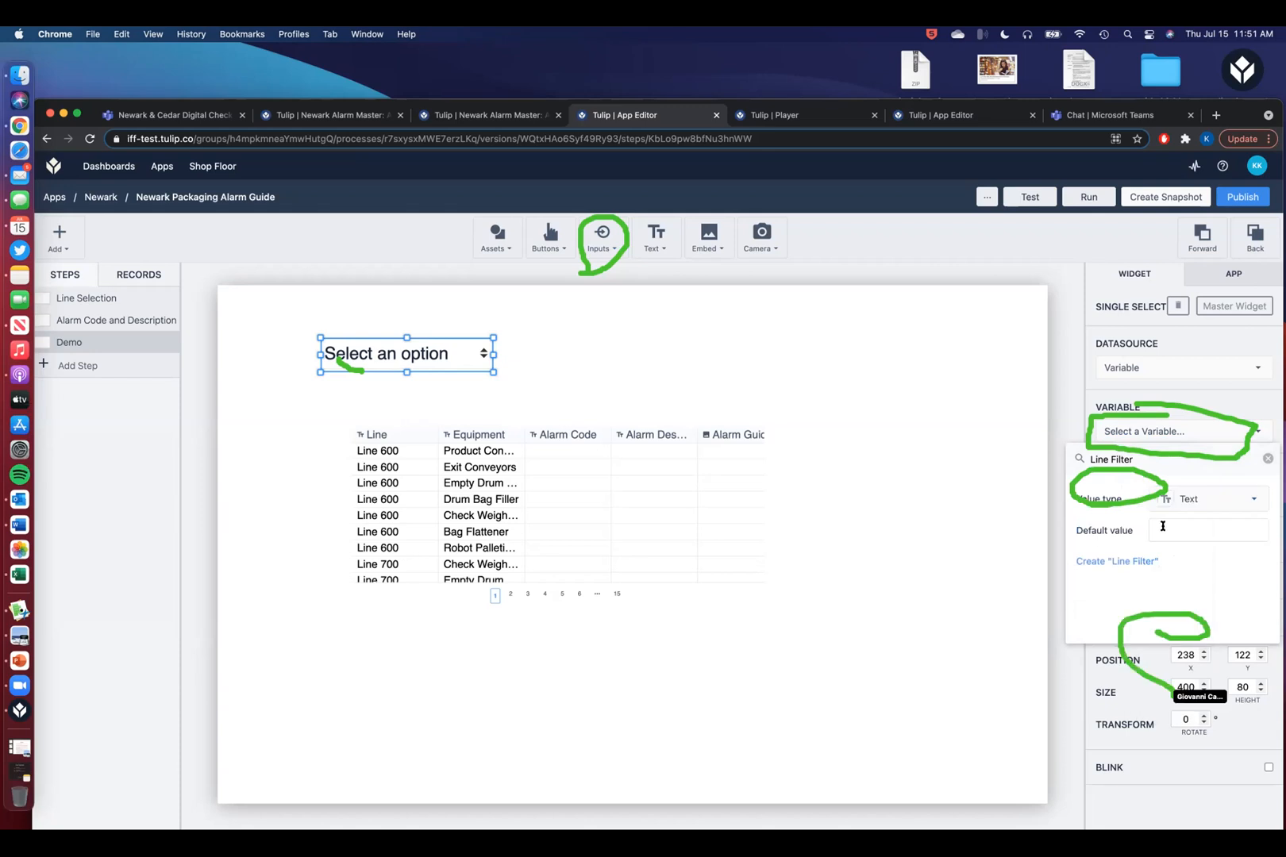
left_click(1130, 562)
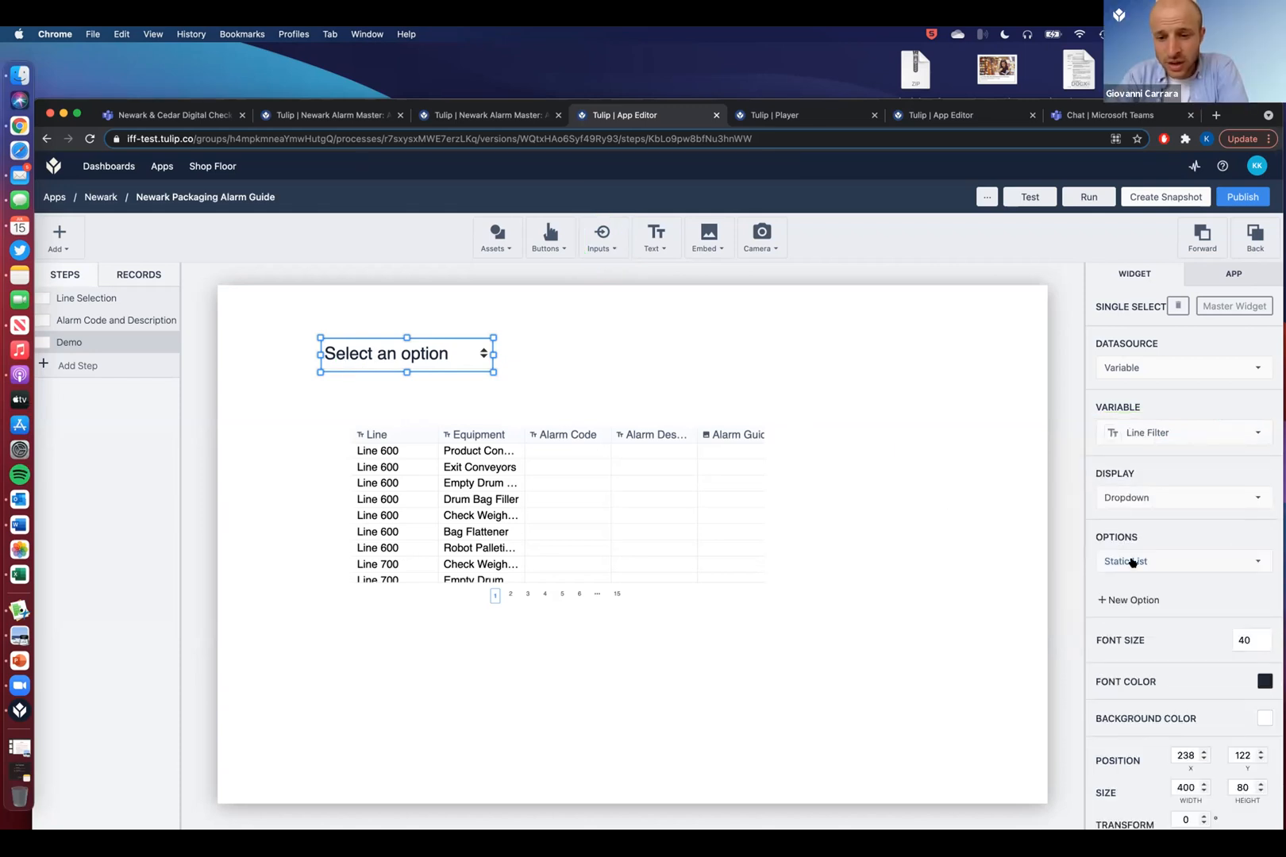
- Give the dropdown static choices Line 600, Line 700, Line 800 and Line 900
left_click(1122, 605)
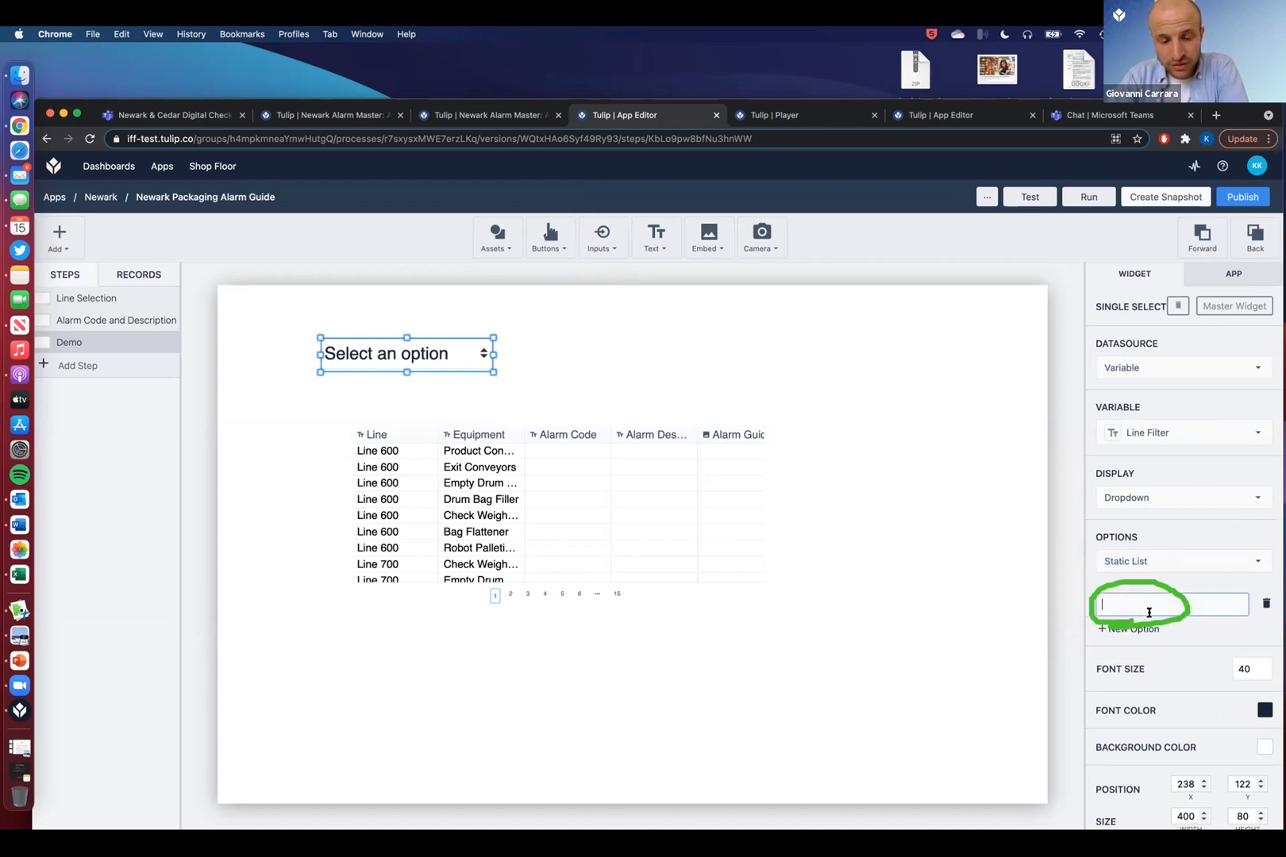
type("L")
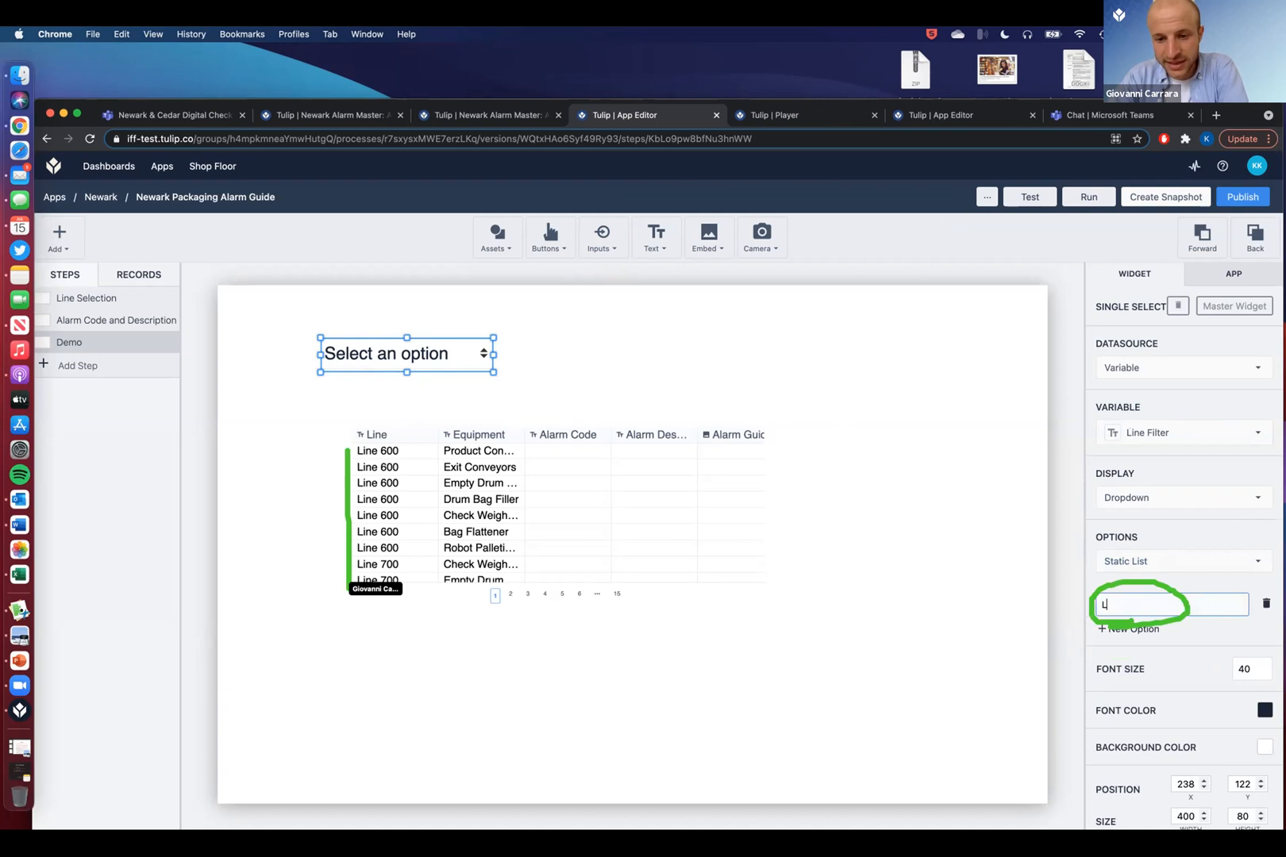
type("ine 600")
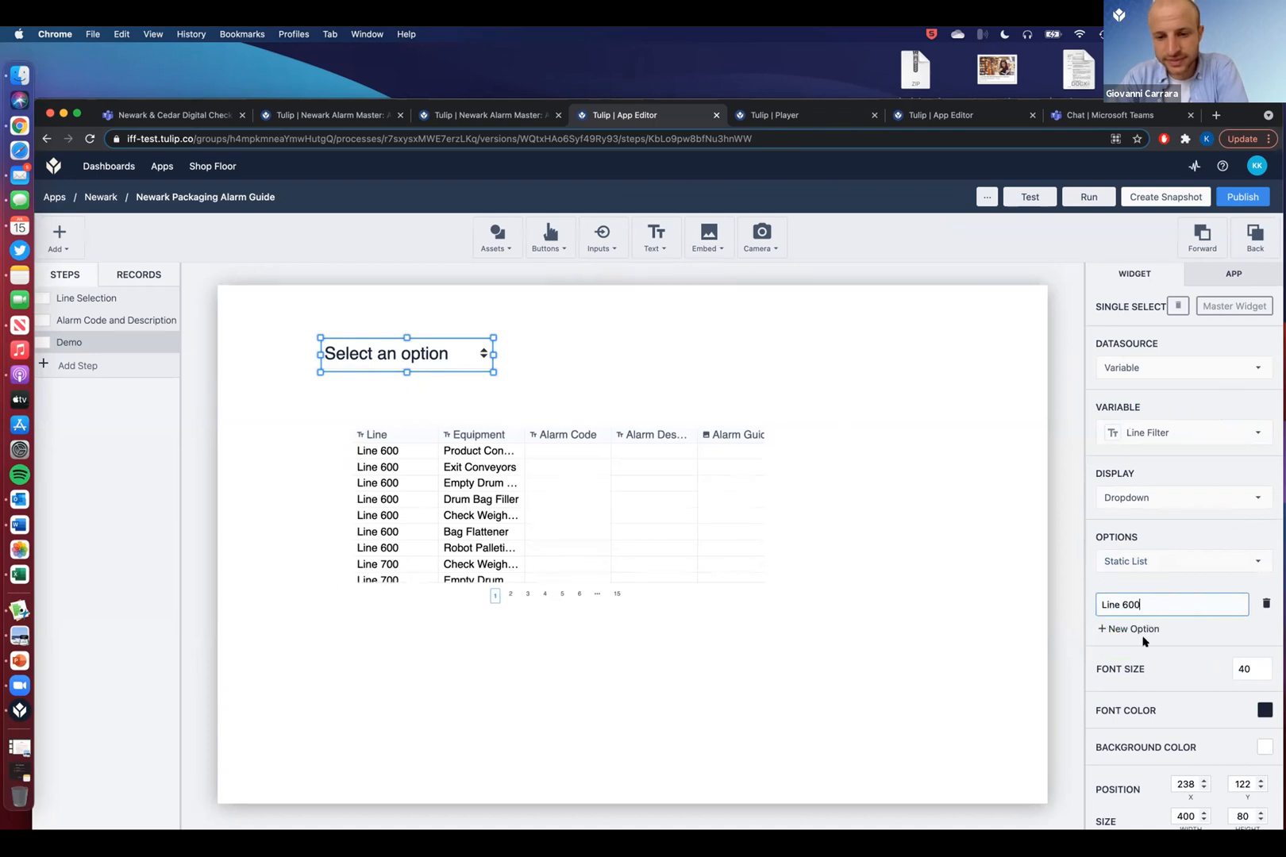
left_click(1134, 627)
type("Line 700")
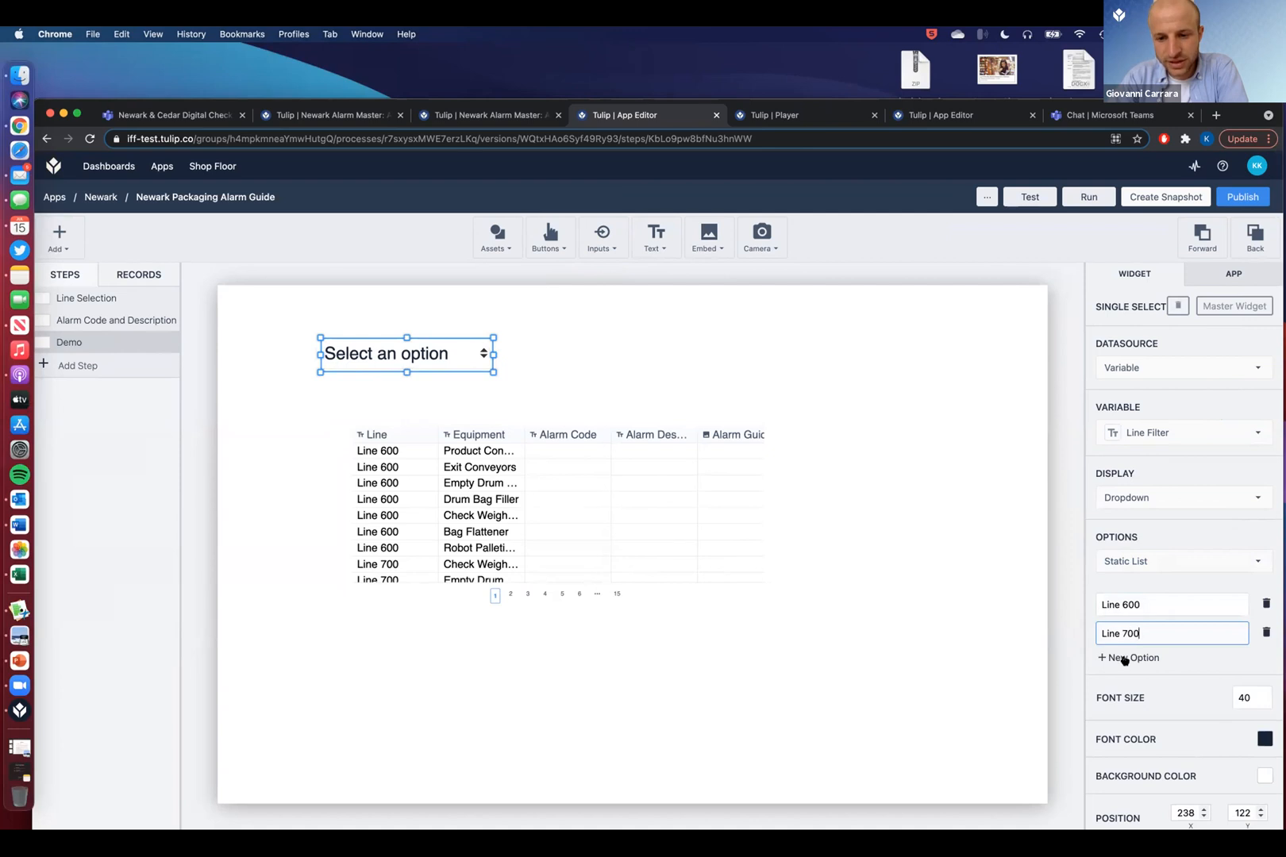
left_click(1123, 655)
type("Line 800")
left_click(1118, 686)
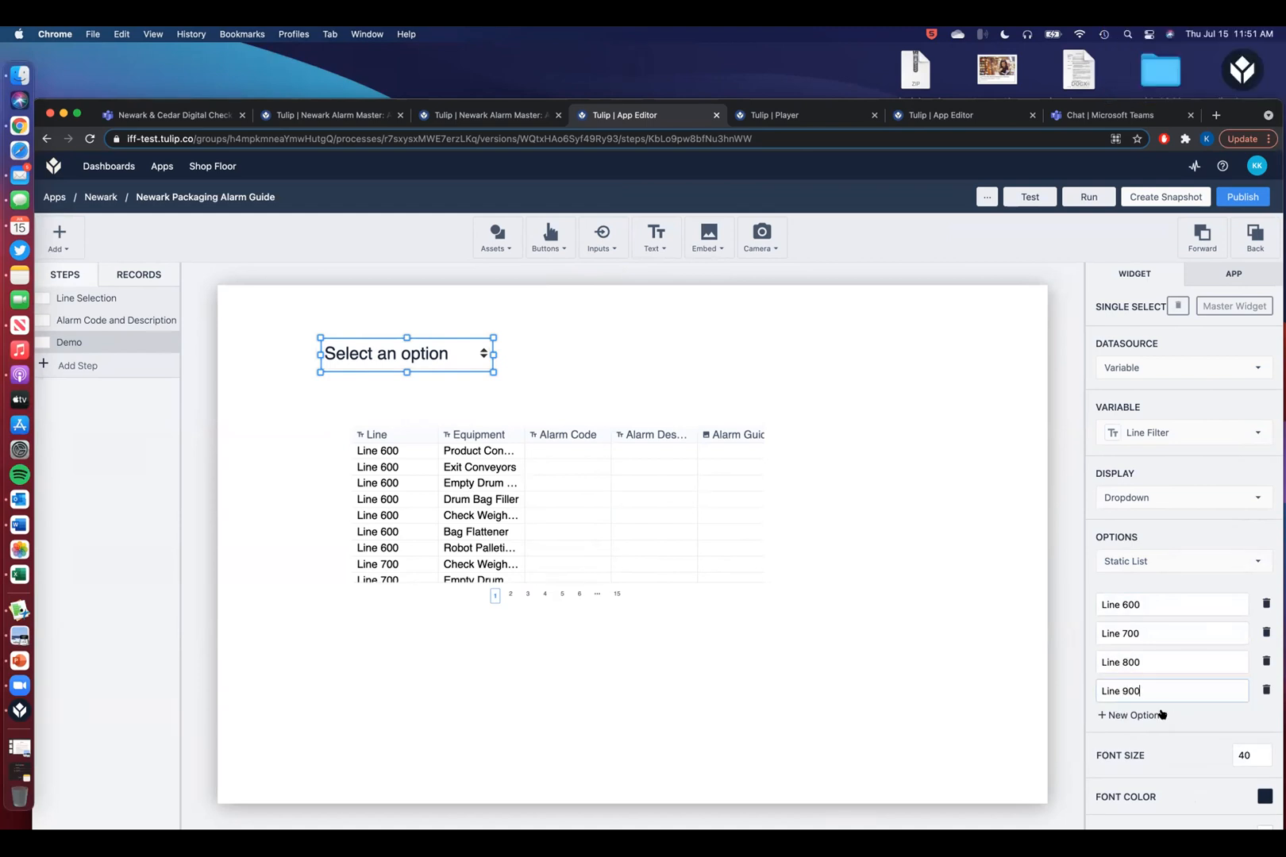
left_click(892, 471)
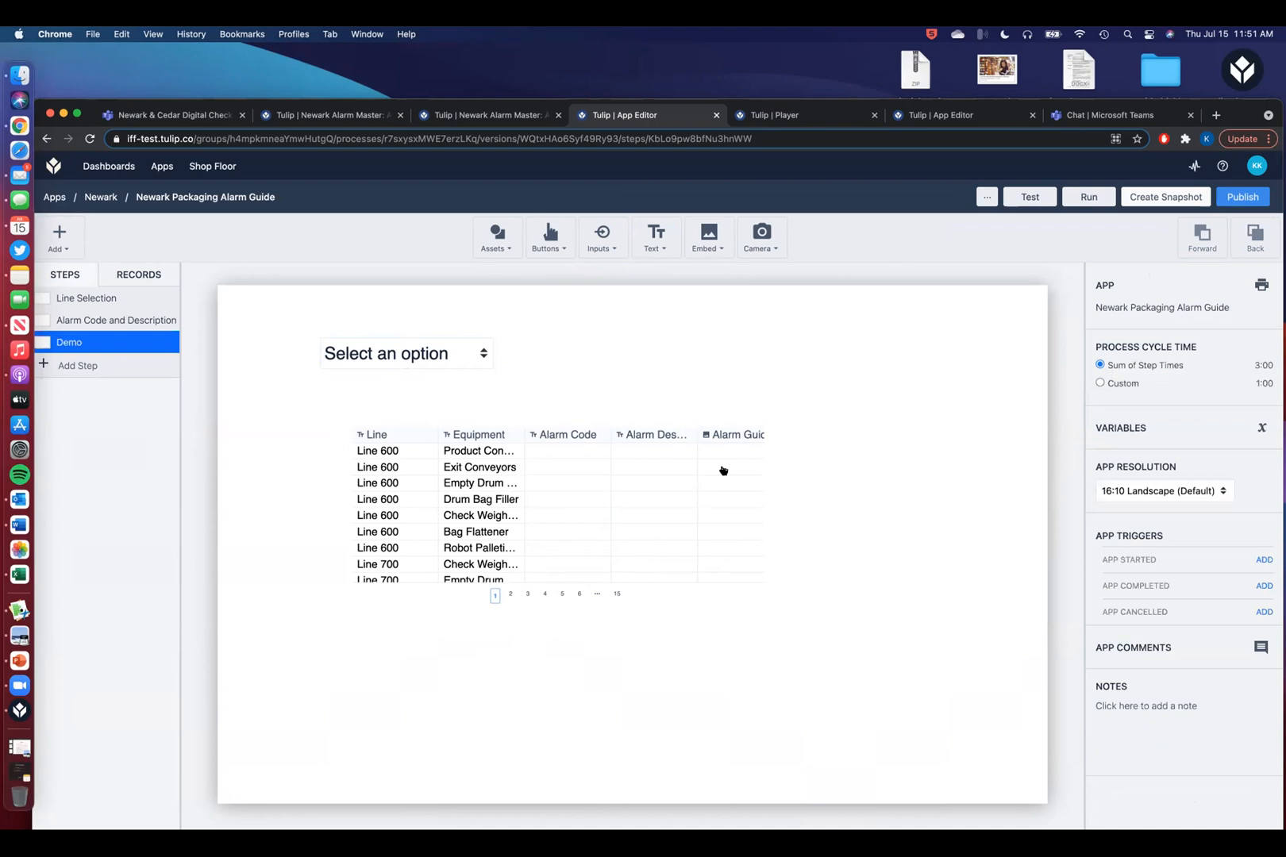
left_click(357, 117)
left_click(456, 121)
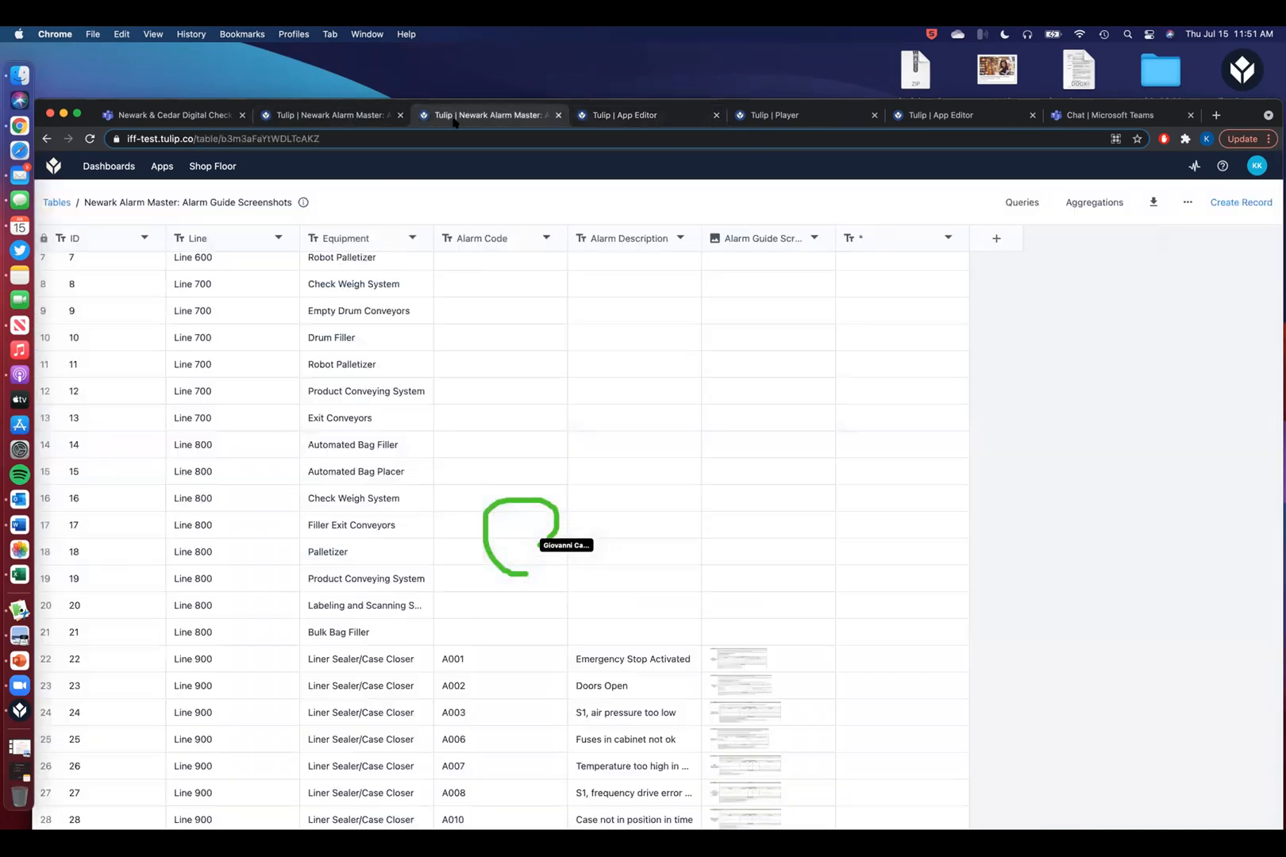
scroll(556, 603, "down", 2)
left_click(622, 666)
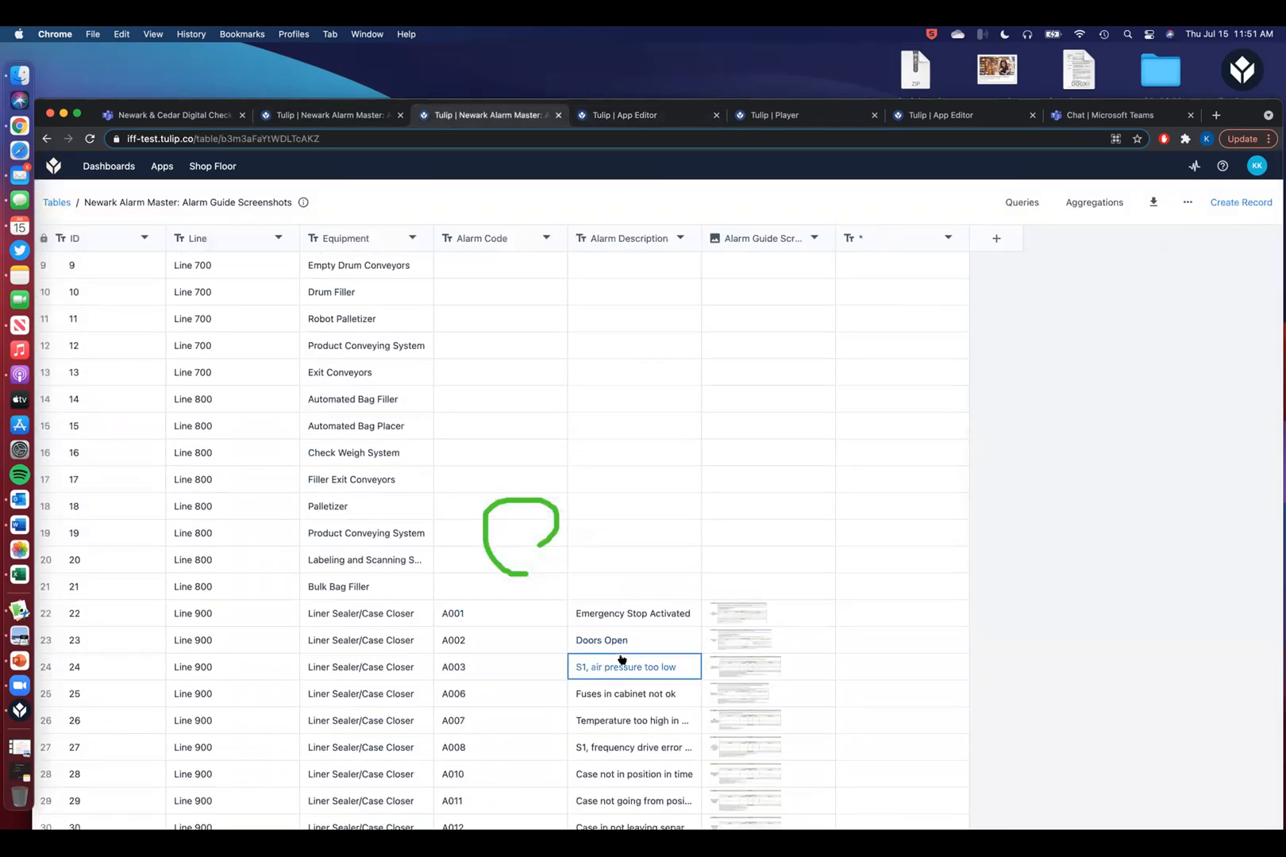
scroll(621, 659, "down", 5)
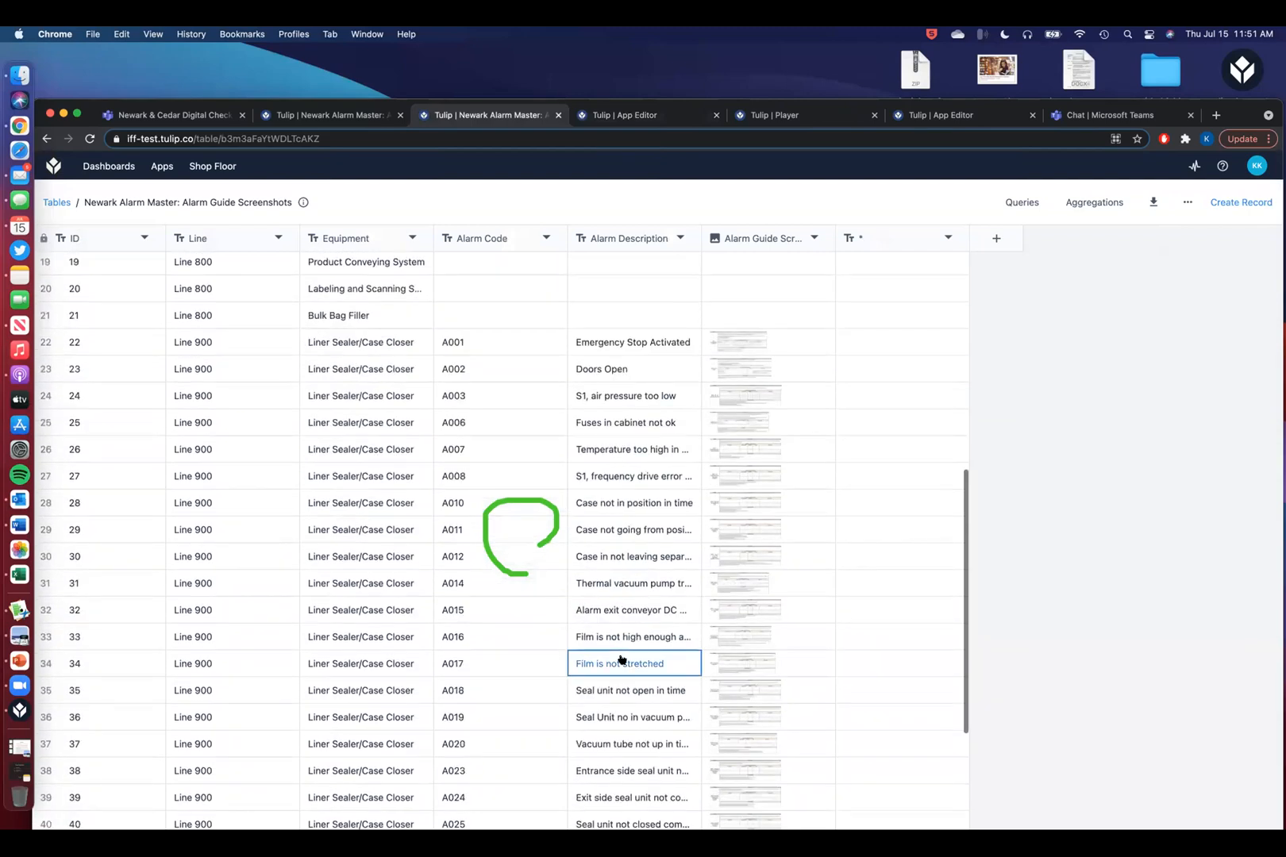
left_click(658, 119)
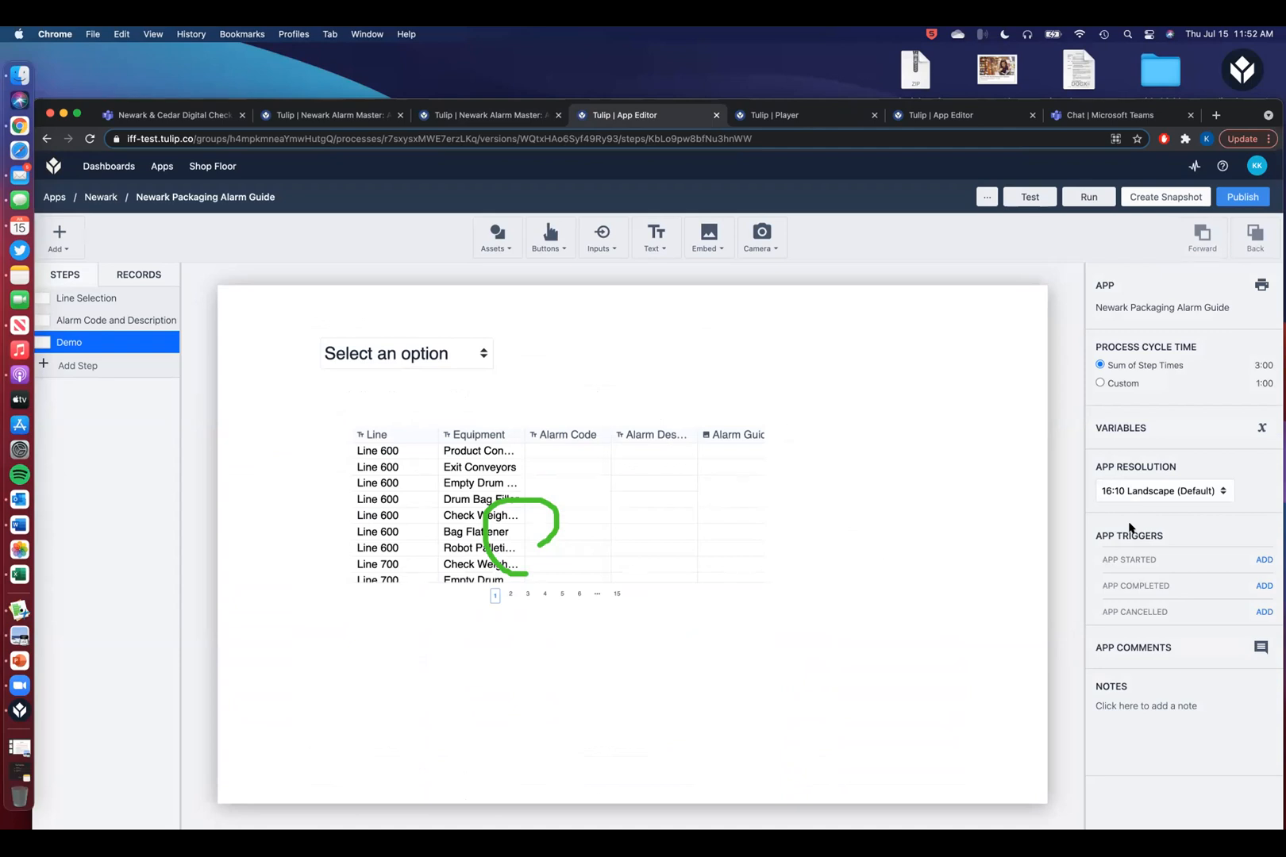
- Keep the dropdown's options as a Static List, then bring up the alarm table's filter settings
left_click(459, 342)
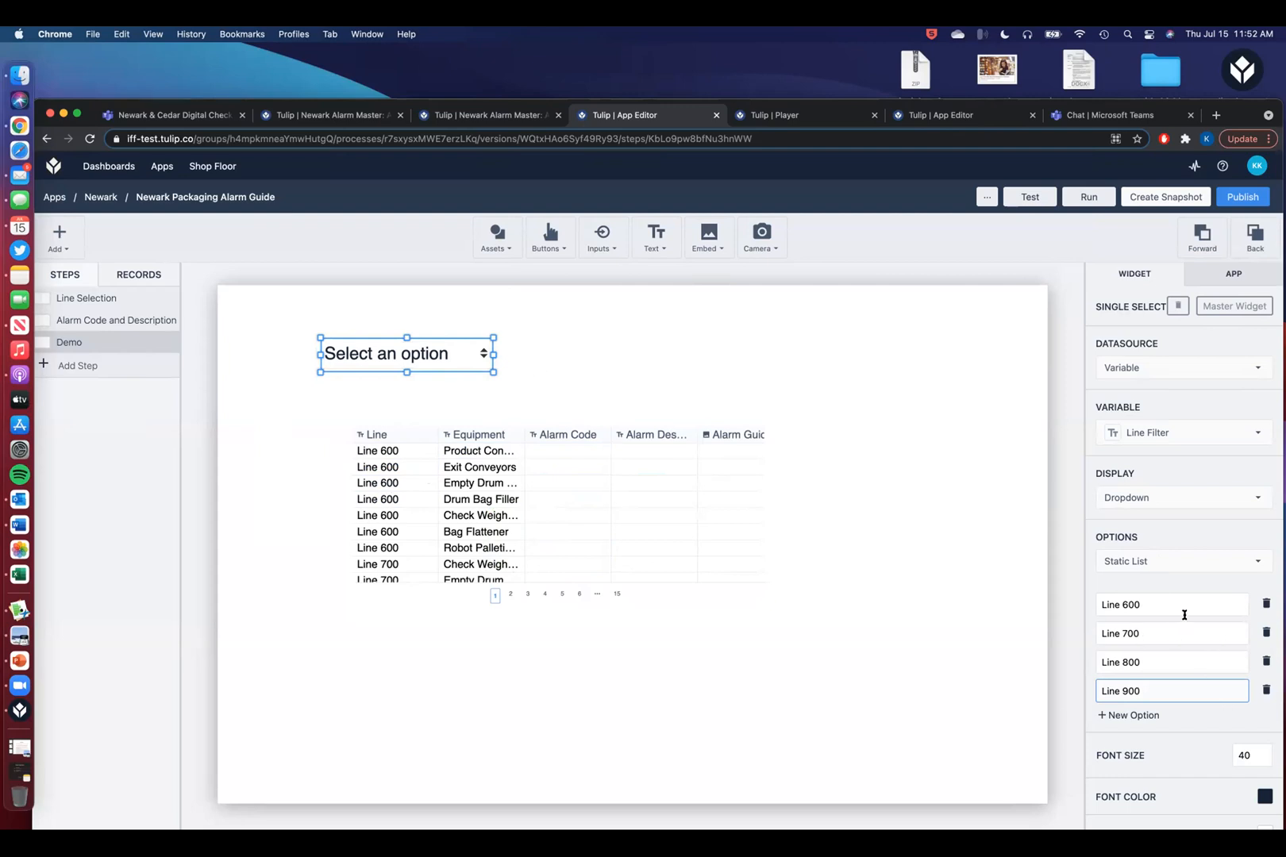
left_click(1261, 563)
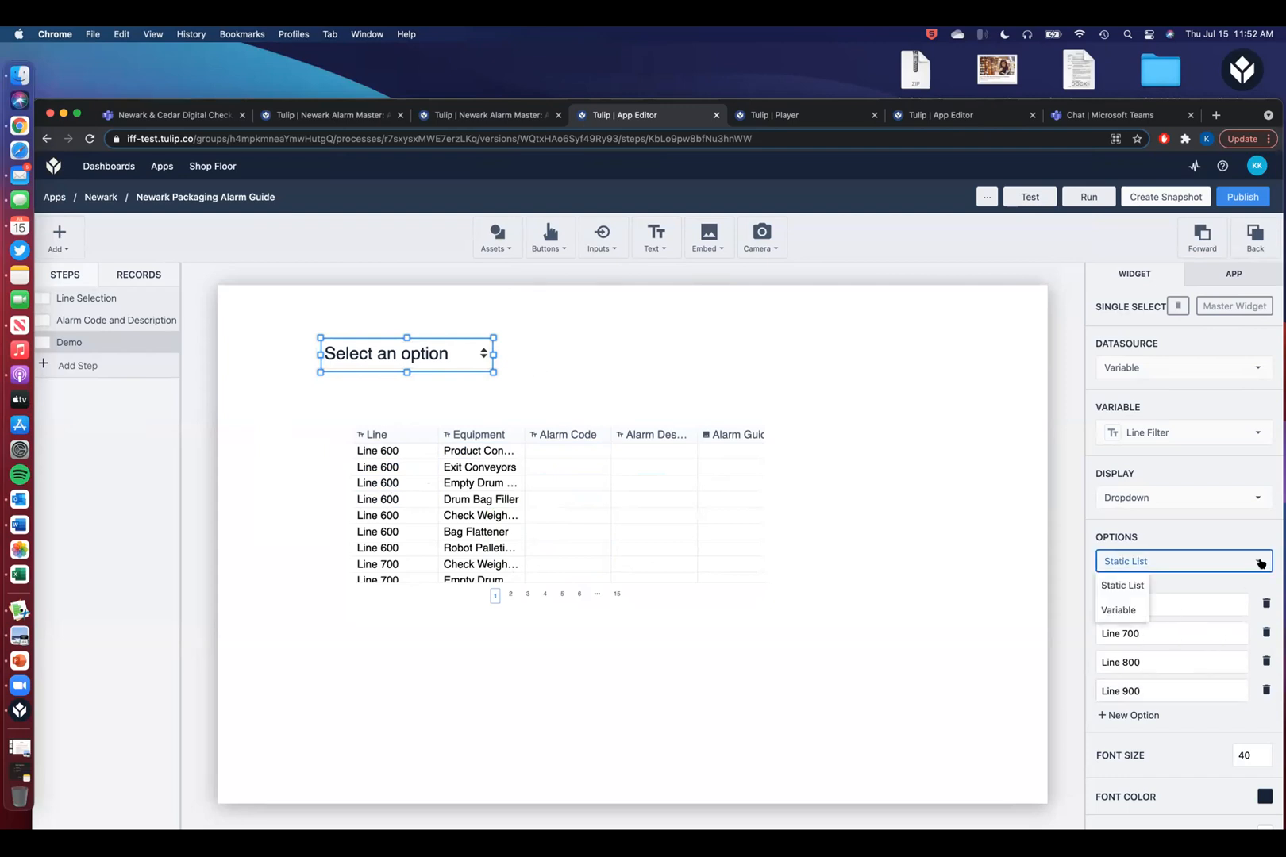
left_click(1261, 563)
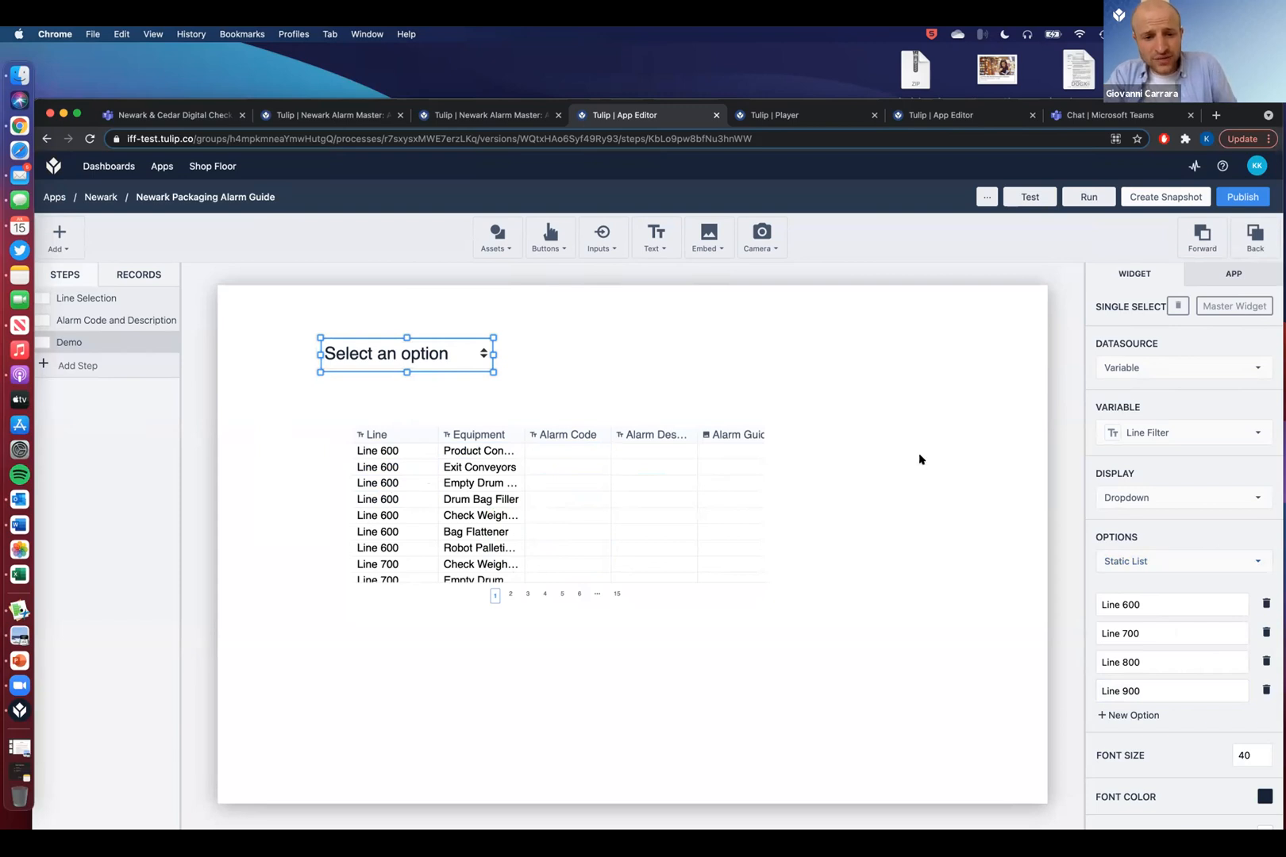
left_click(567, 433)
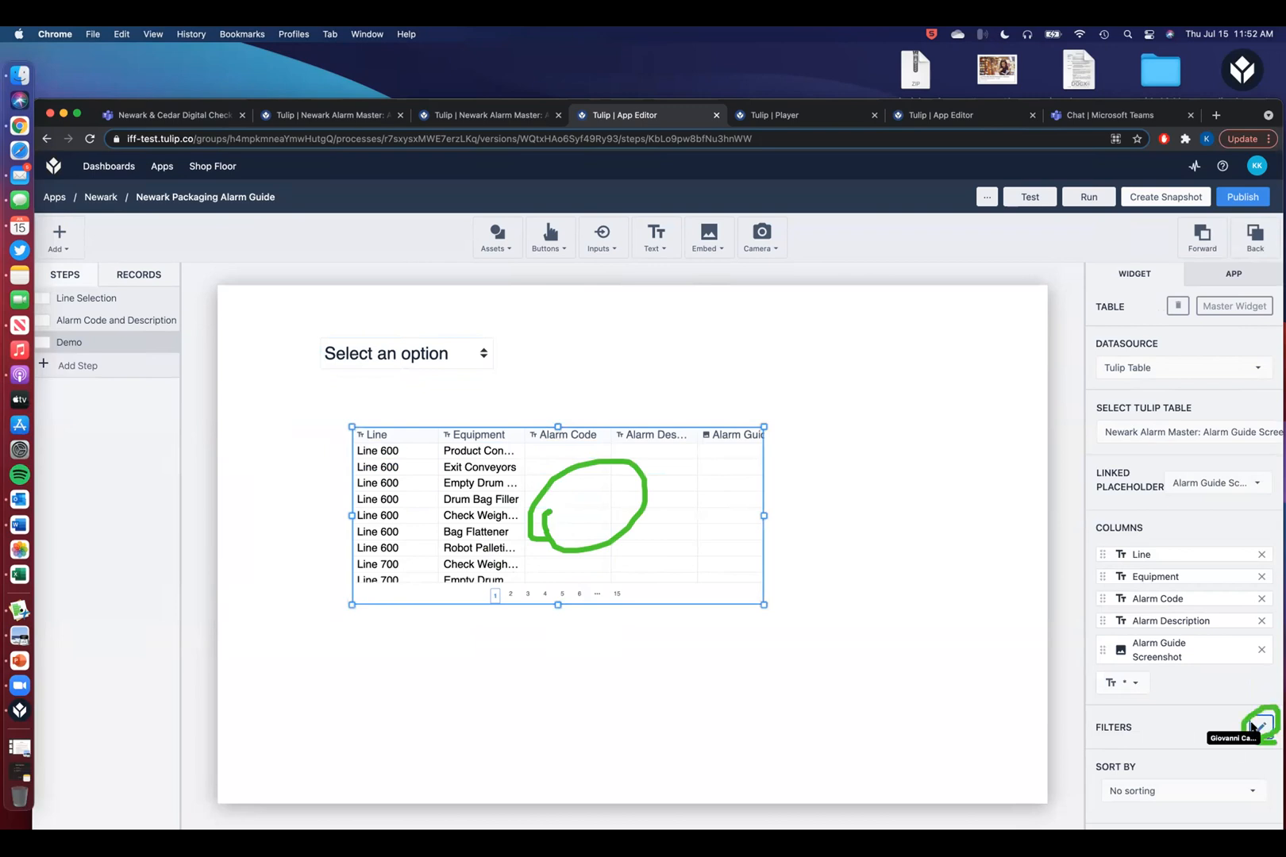
left_click(1254, 726)
- Add and save a table filter matching all conditions where Line equals the Line Filter variable
left_click(379, 462)
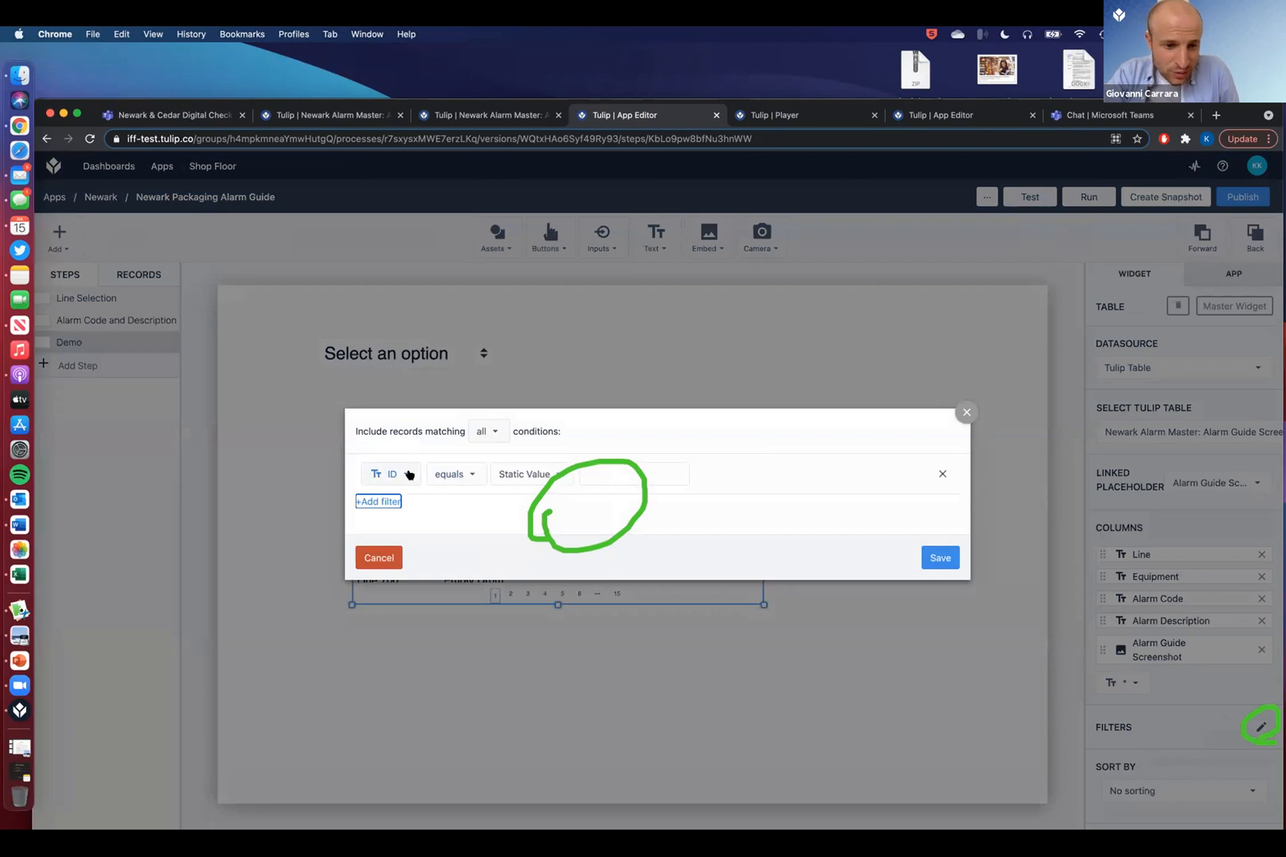
left_click(492, 431)
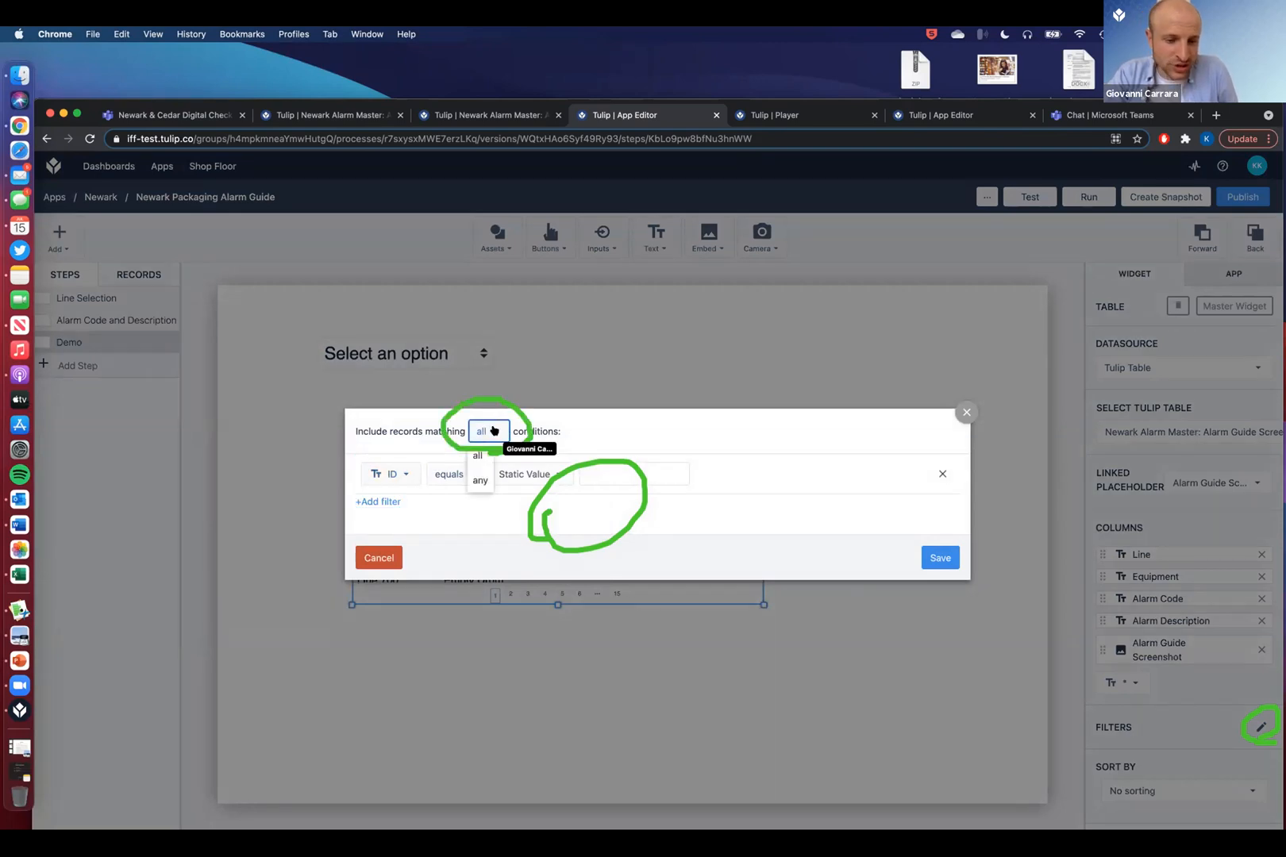
left_click(494, 431)
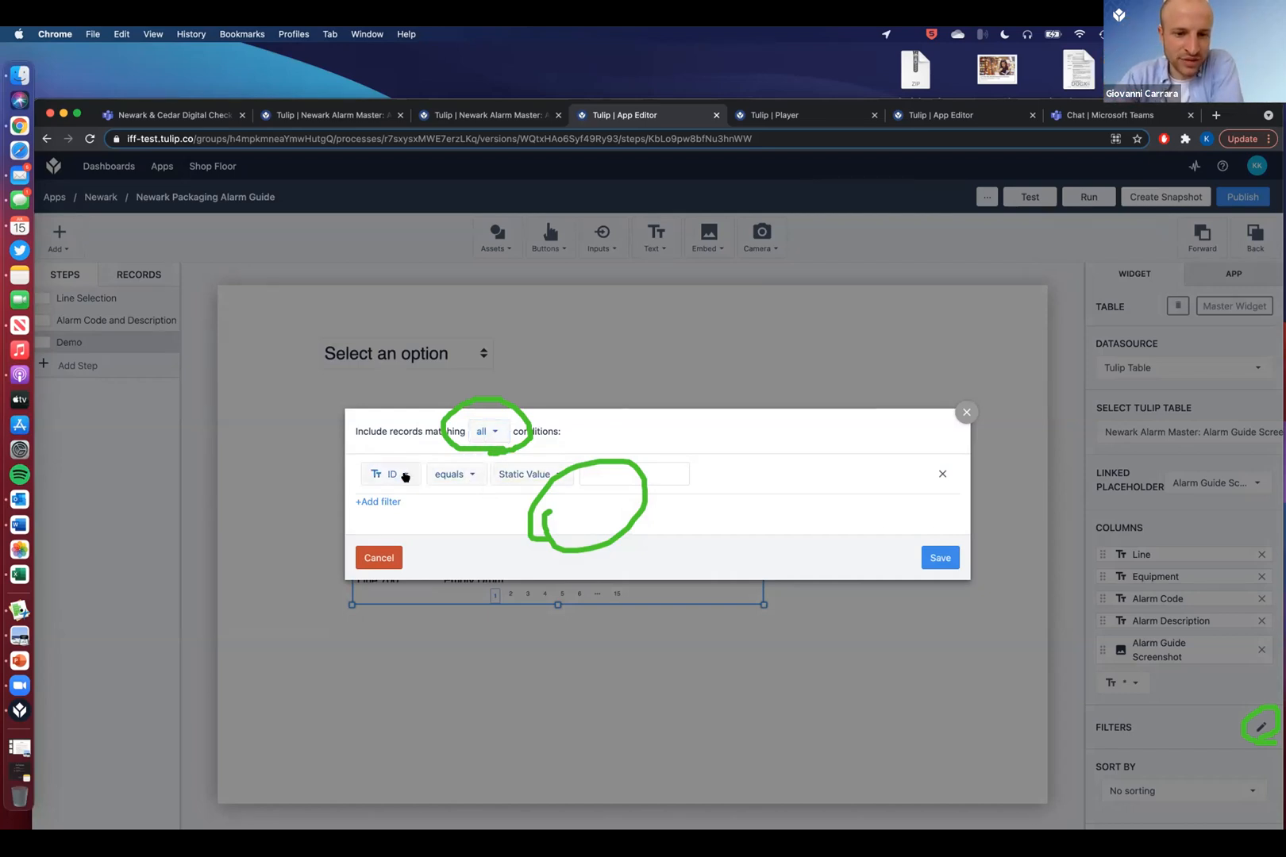
left_click(405, 476)
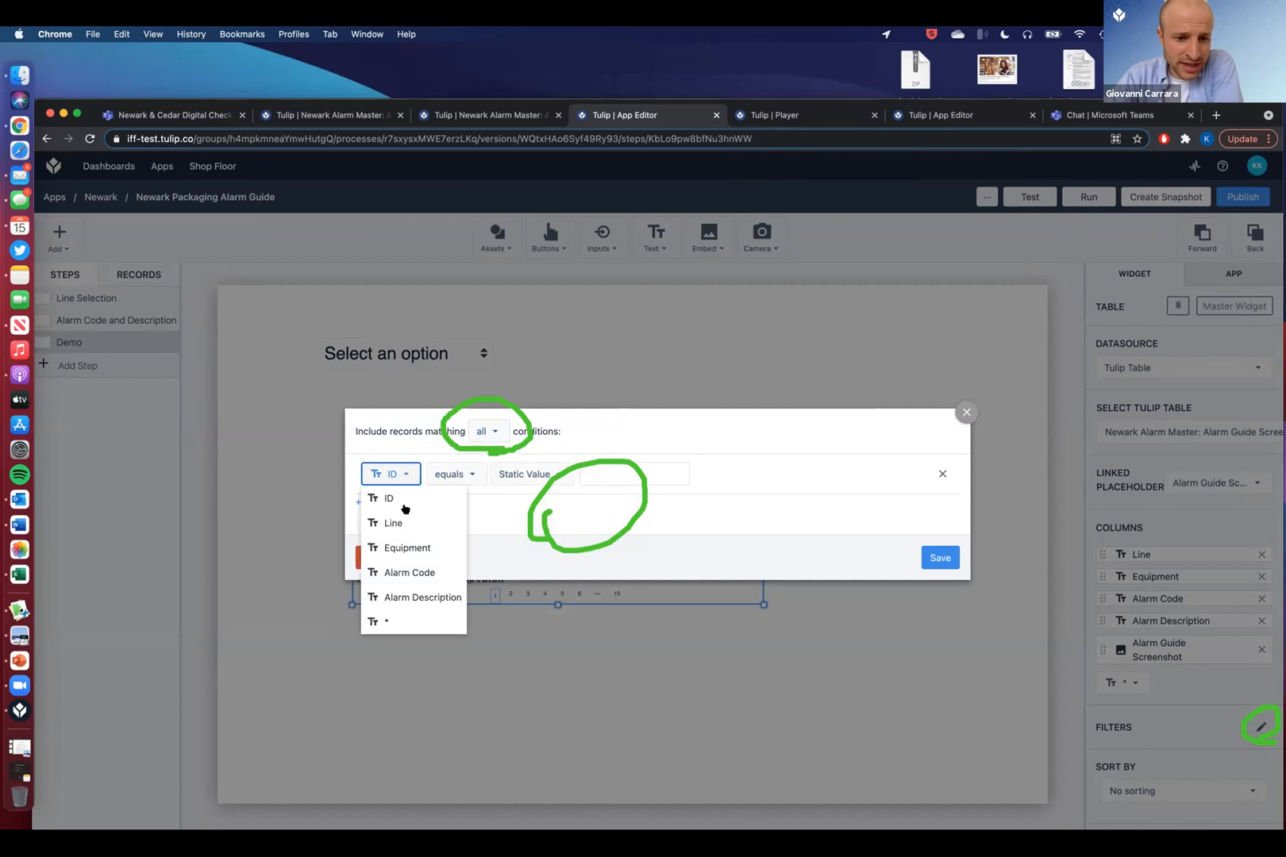
left_click(536, 476)
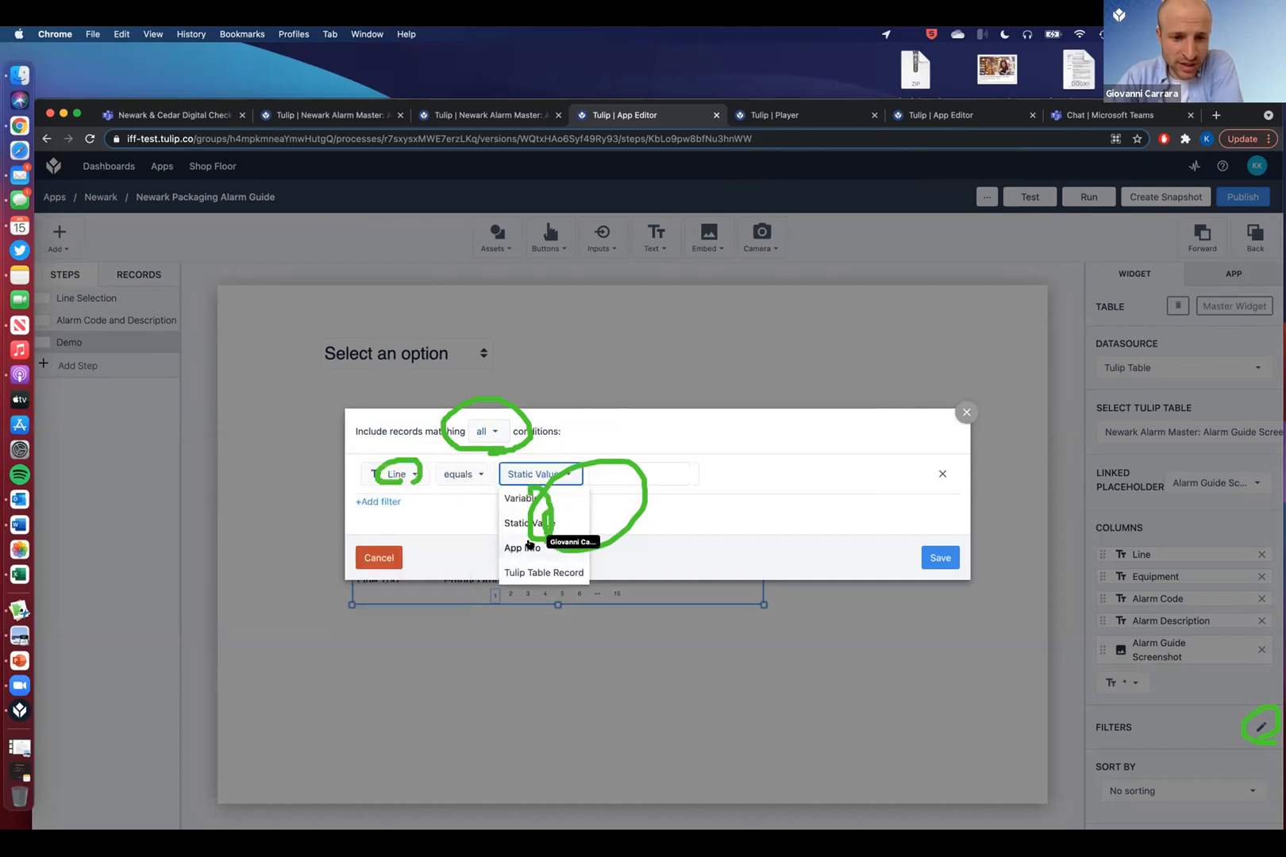
left_click(531, 494)
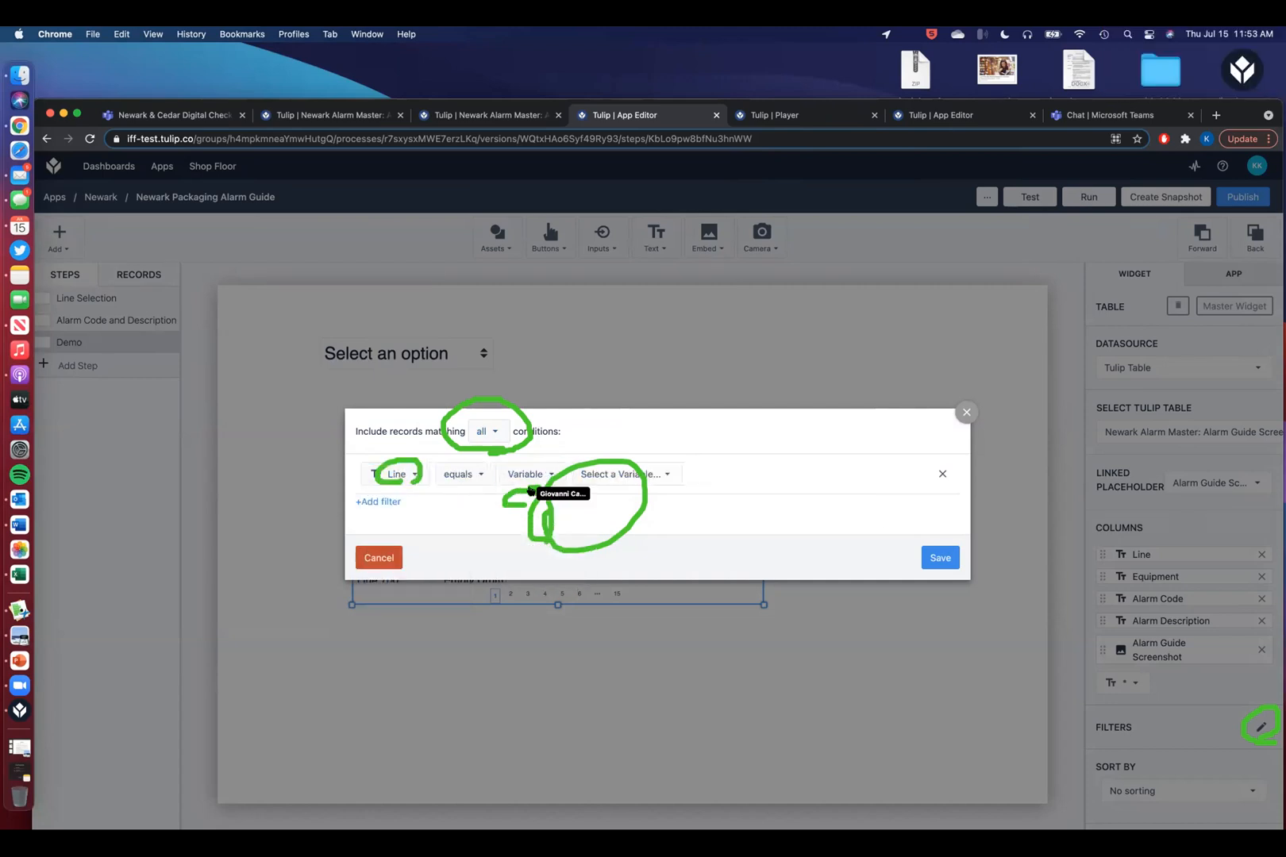
left_click(620, 465)
left_click(623, 677)
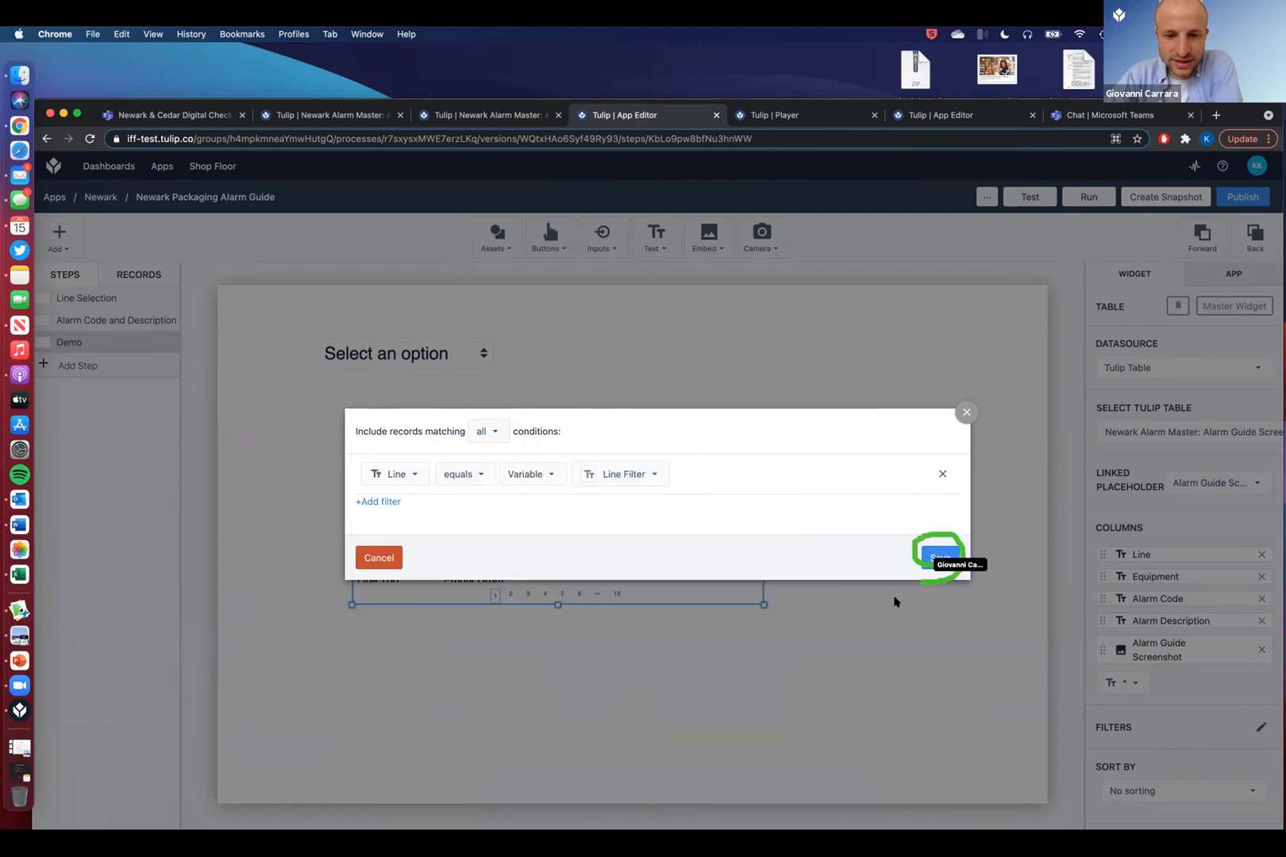
left_click(925, 551)
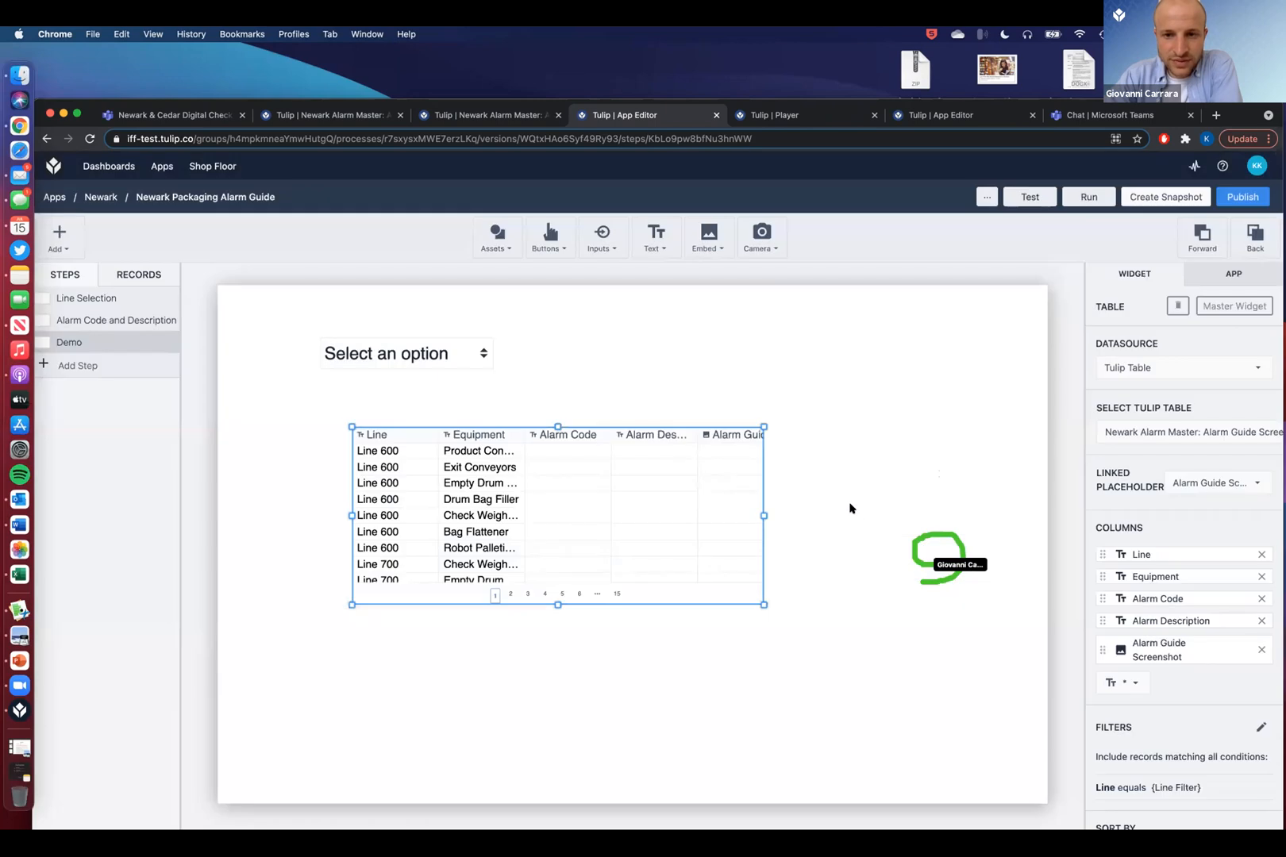
- In the player, open the Demo step and filter the table to Line 600, then return to the editor
left_click(1030, 196)
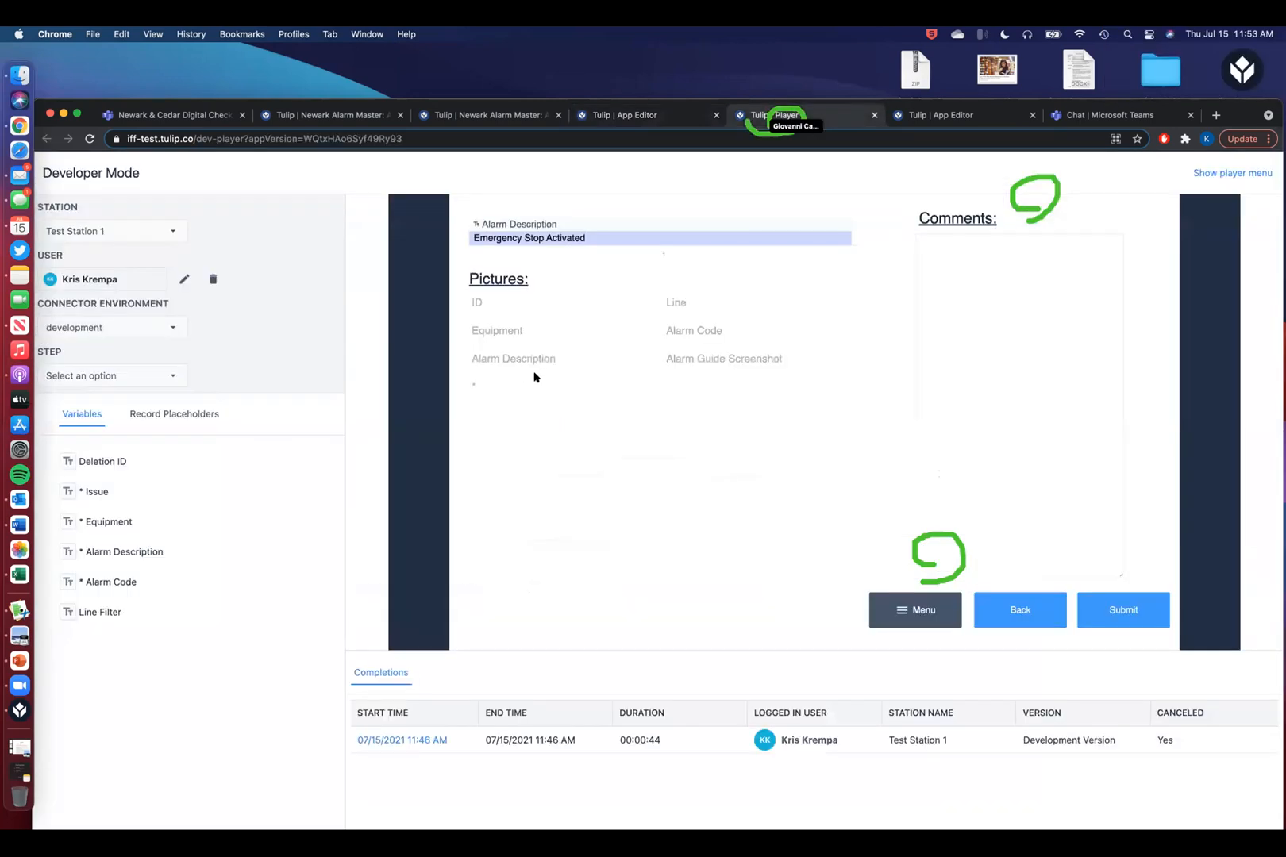
left_click(1002, 610)
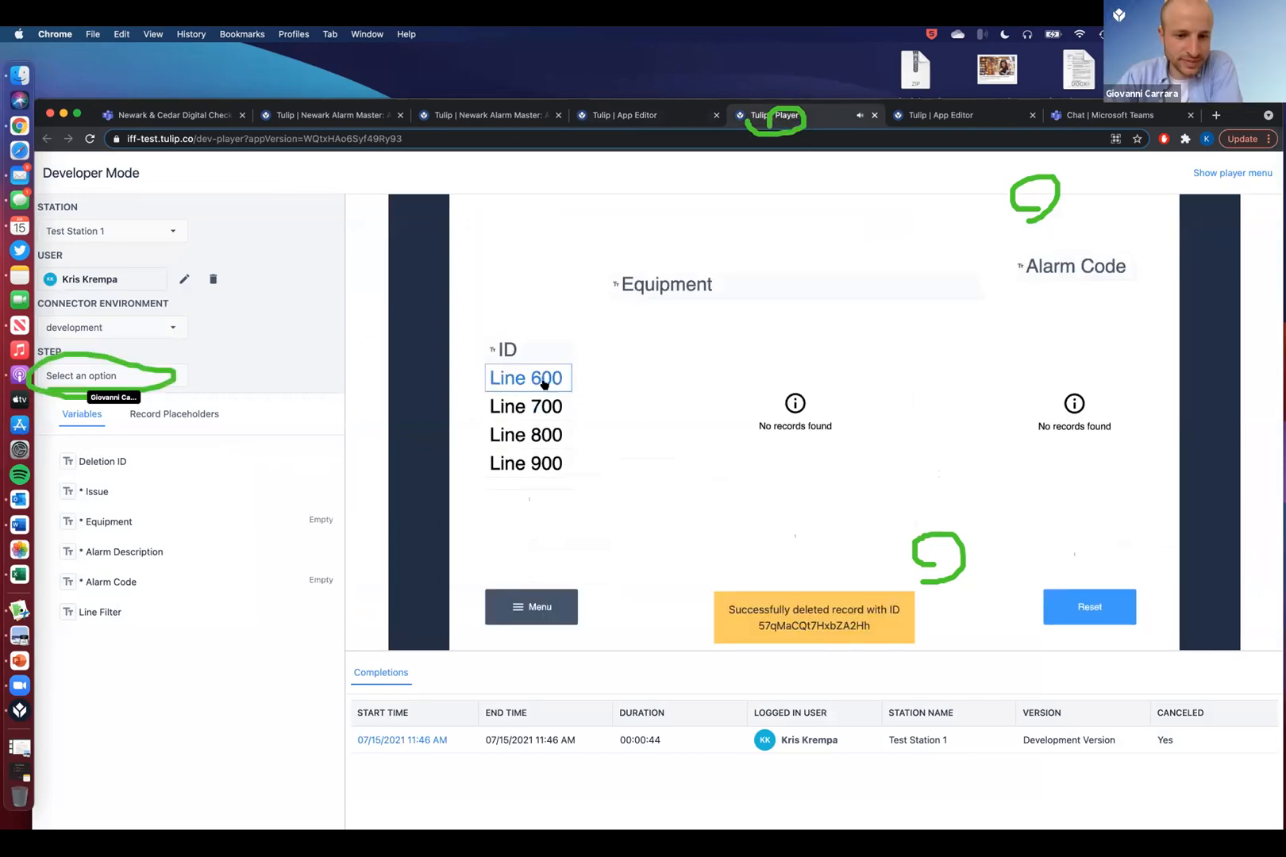
left_click(121, 368)
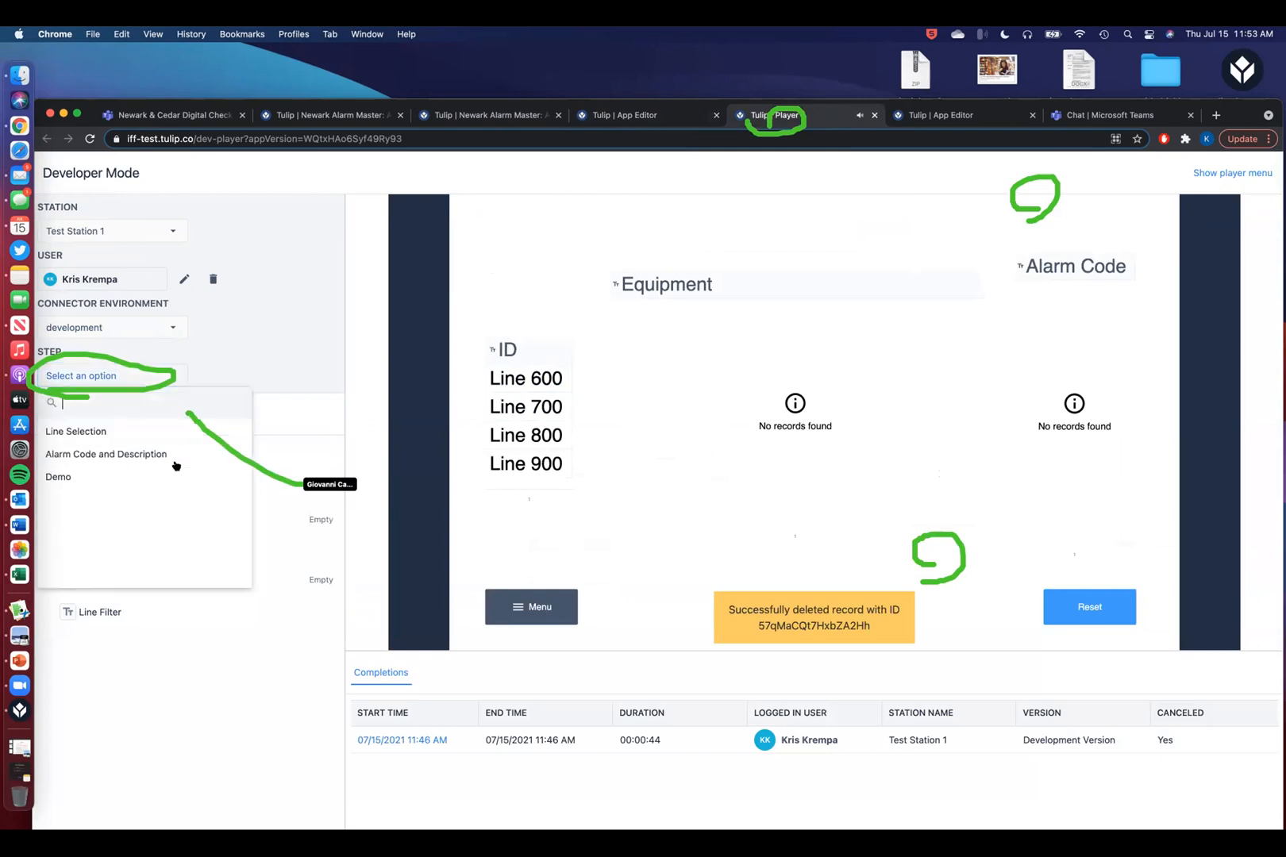
left_click(90, 460)
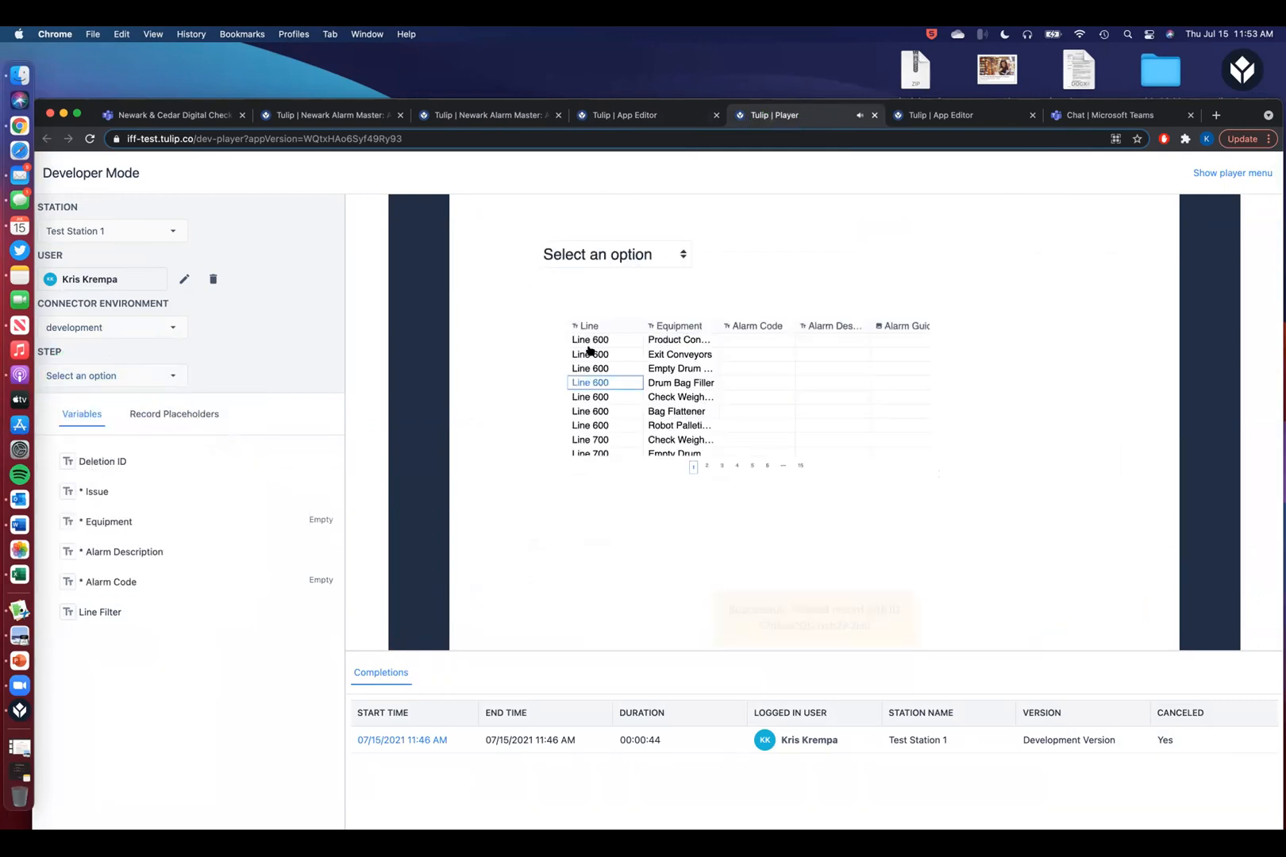
left_click(631, 256)
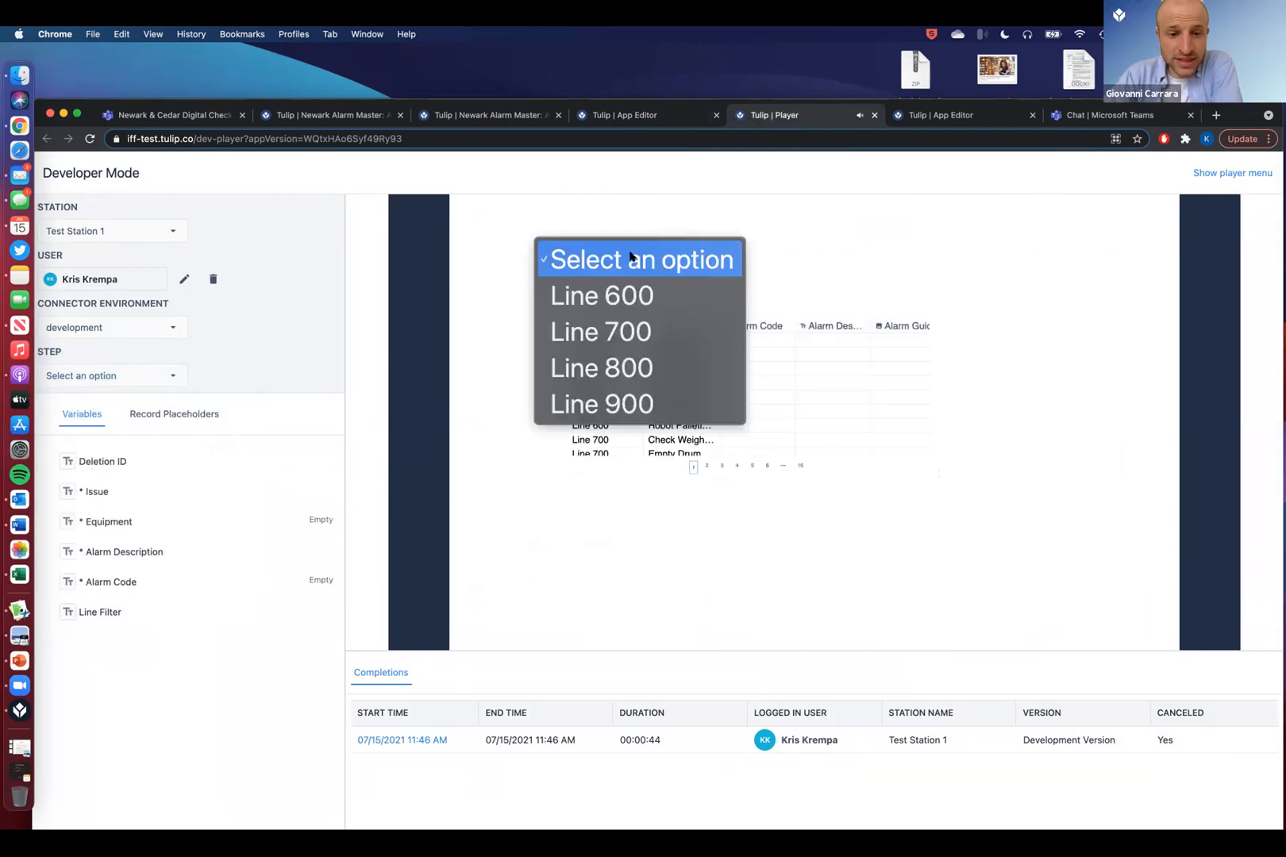
left_click(632, 297)
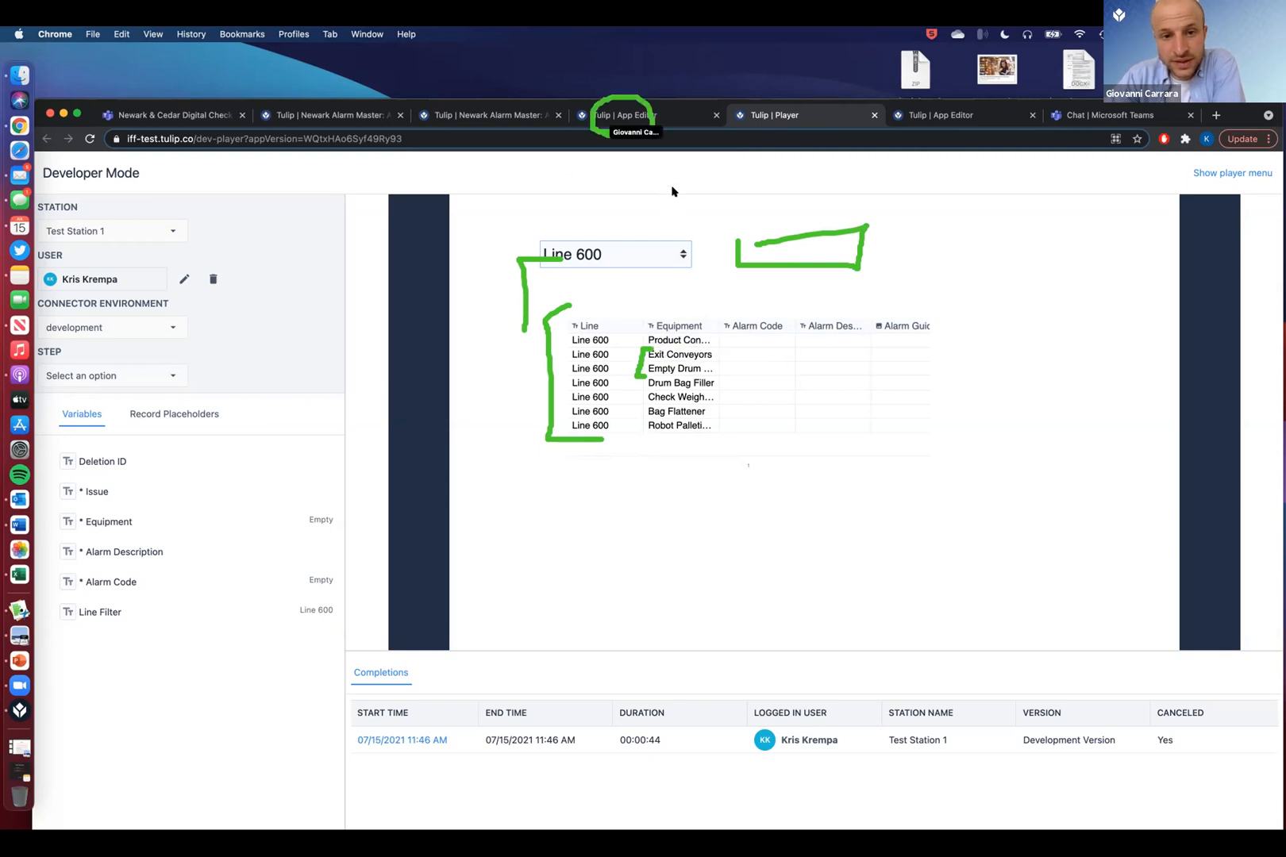
left_click(651, 115)
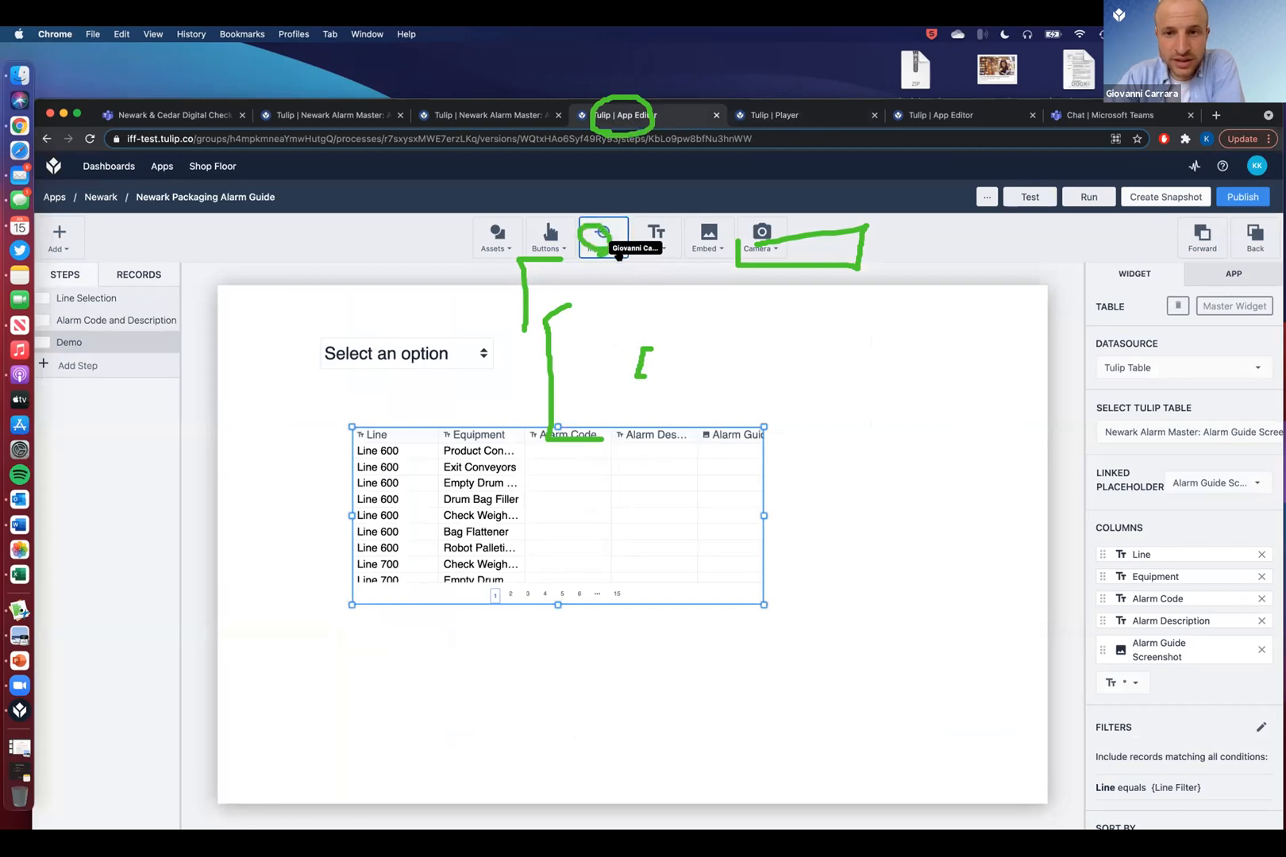
- Place a text input beside the line dropdown, linked to a new Equipment Filter variable
left_click(599, 238)
left_click(616, 296)
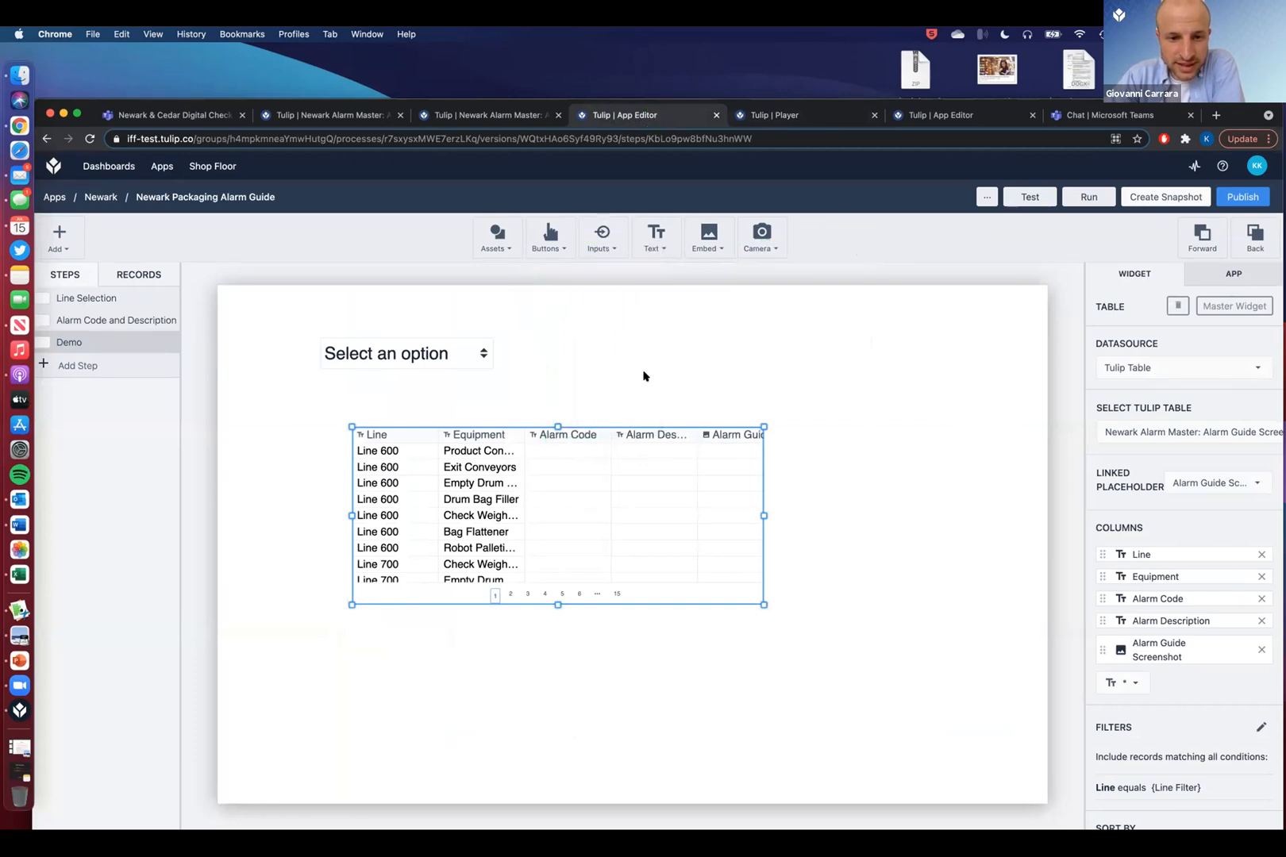
left_click_drag(632, 348, 599, 350)
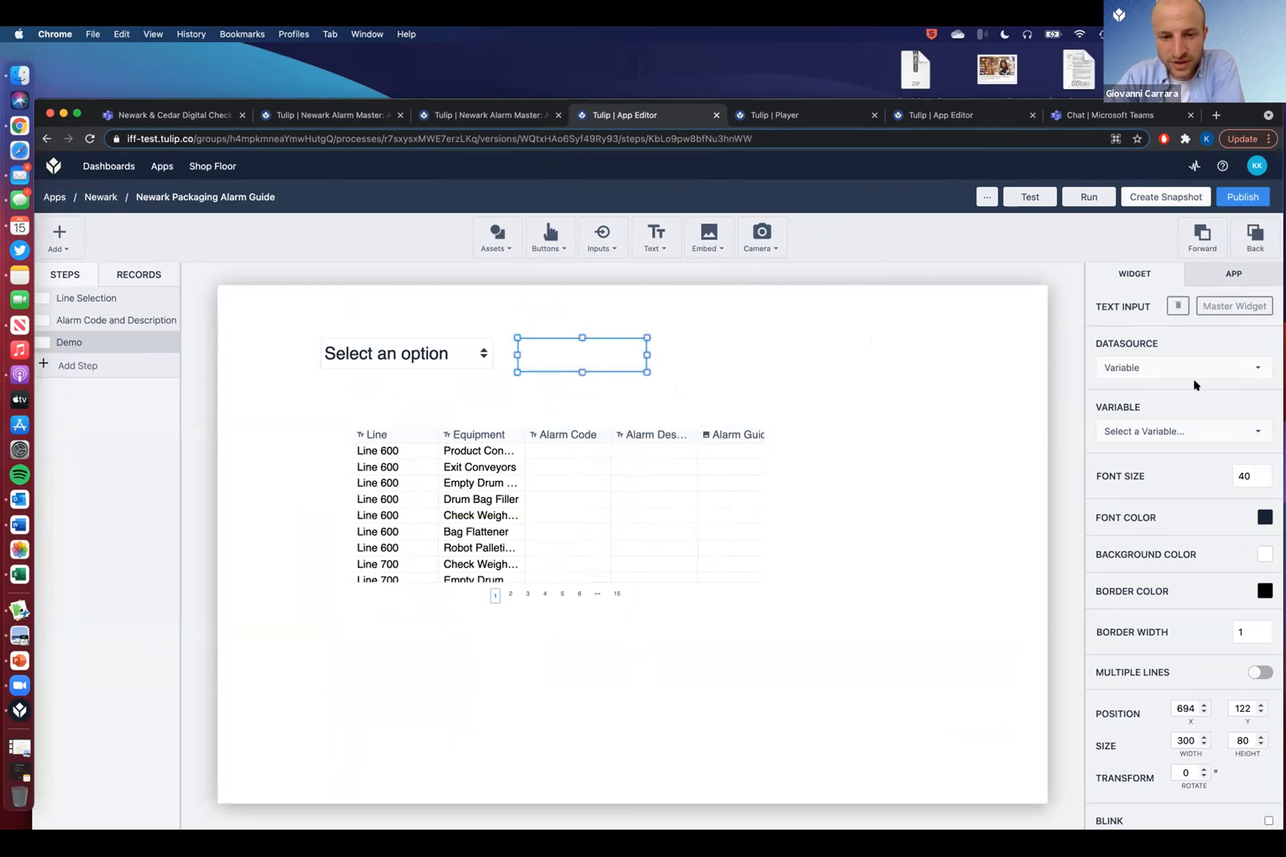
left_click(1191, 435)
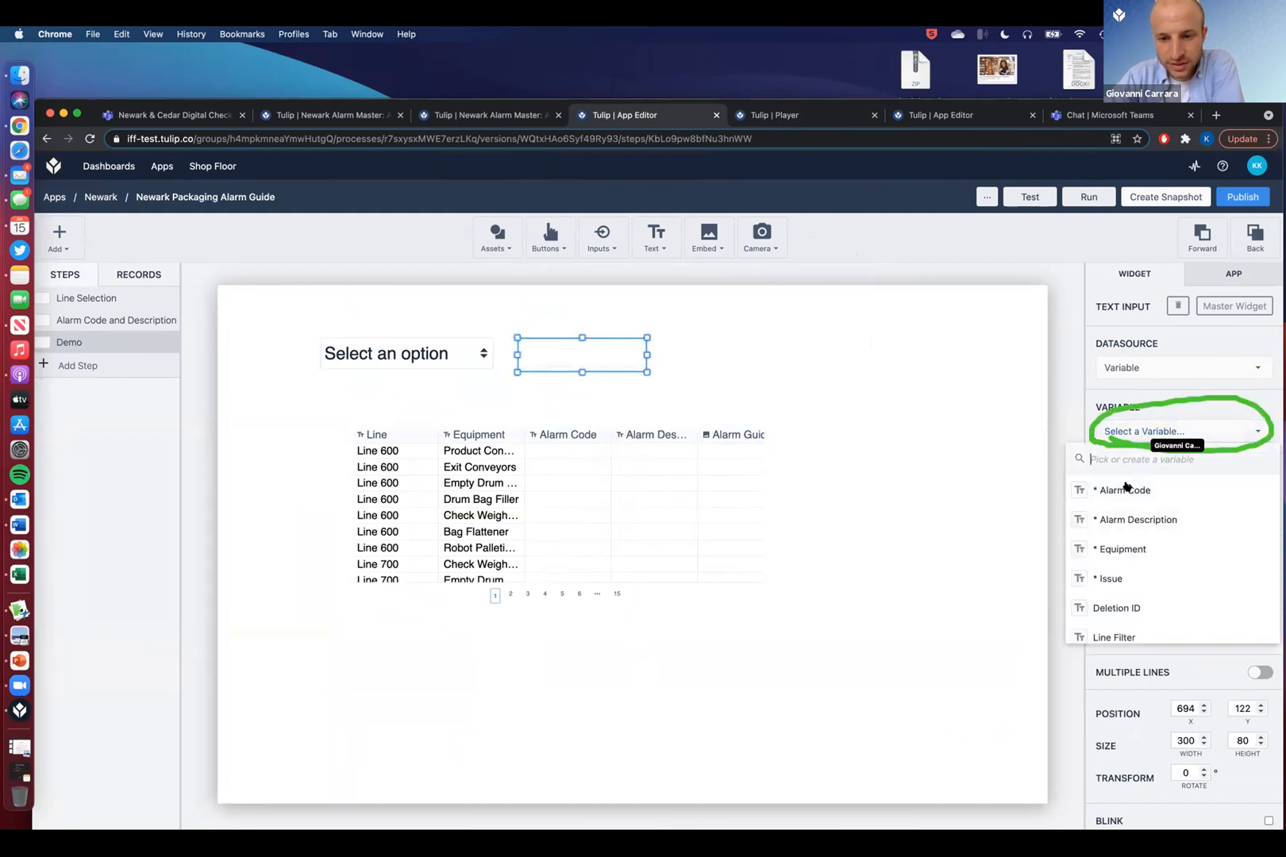
type("Equipment")
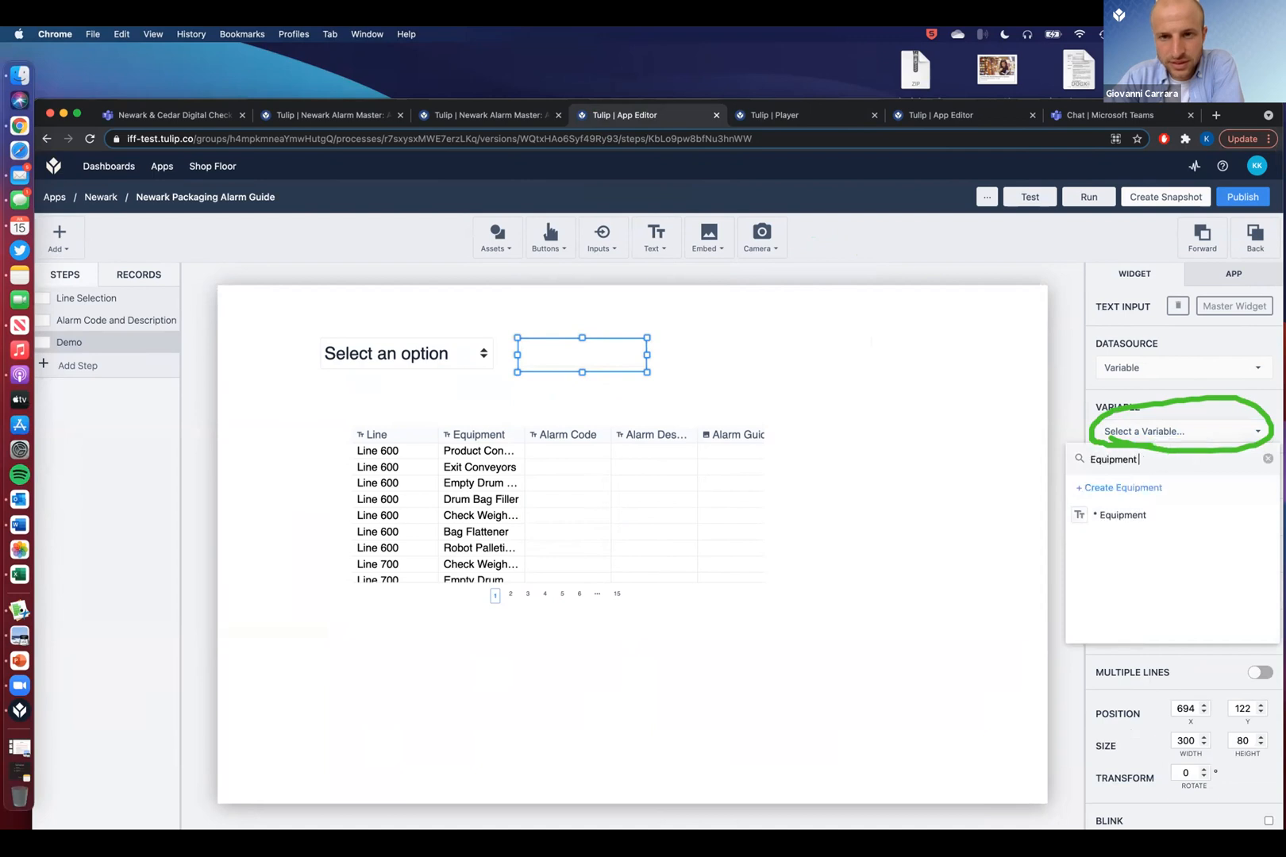
type(" Filter")
left_click(1163, 488)
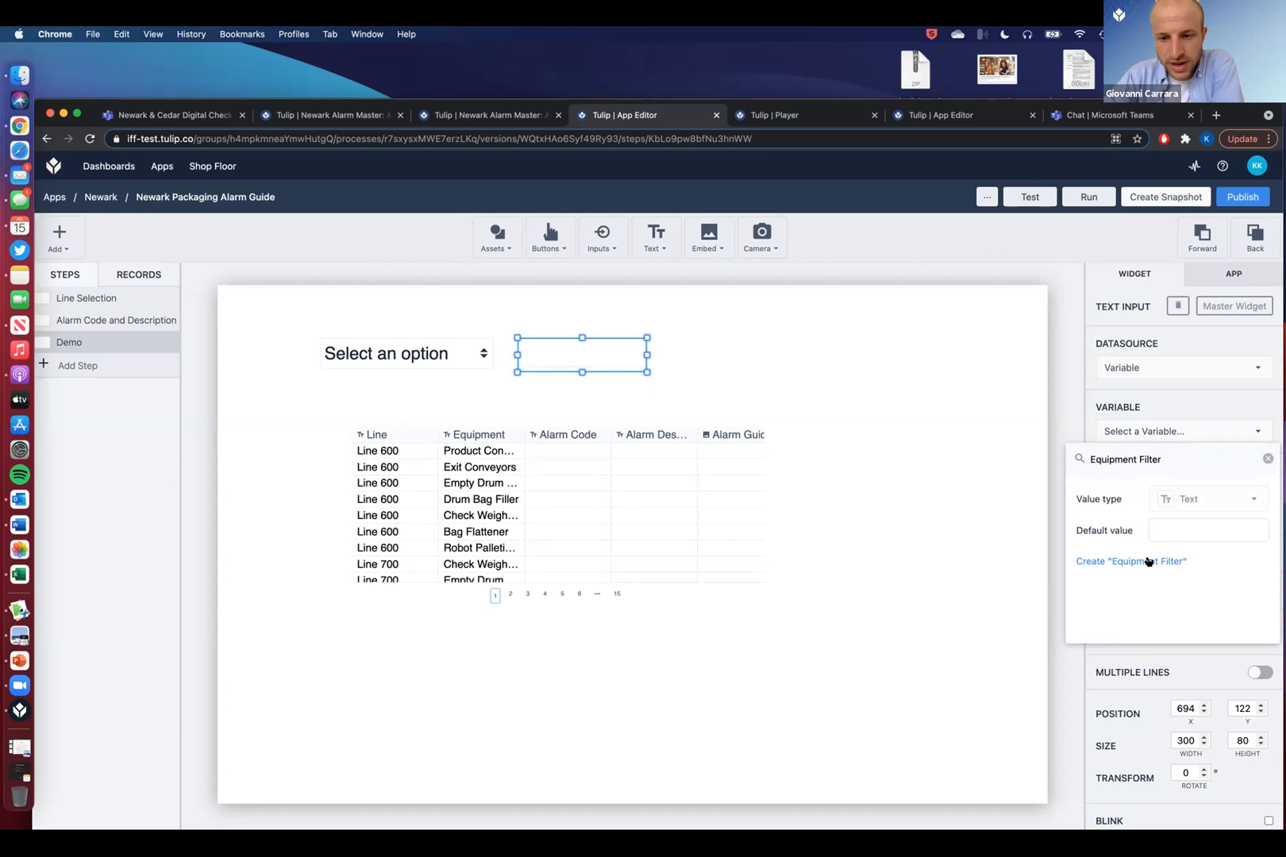
left_click(1148, 561)
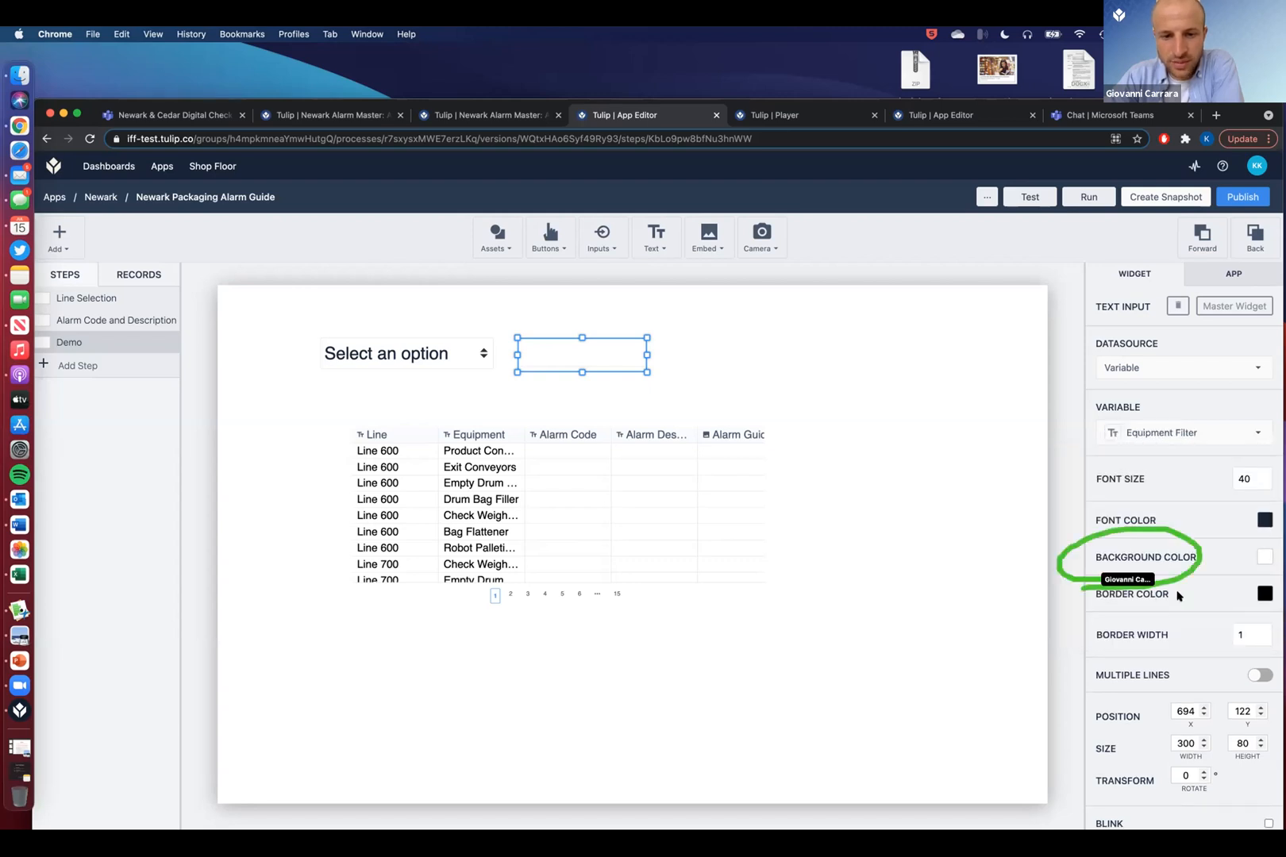
left_click(602, 493)
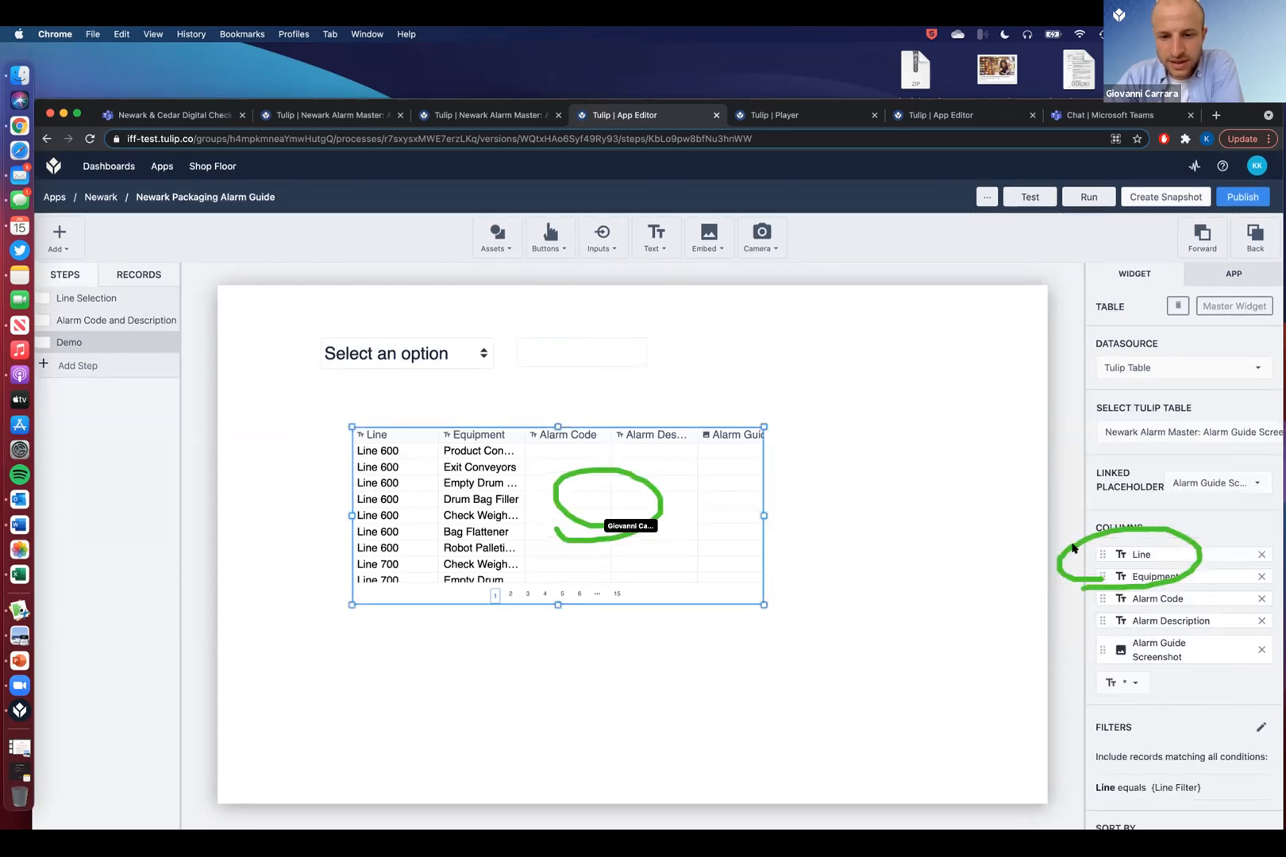
- Add a second table filter: Equipment contains the Equipment Filter variable
left_click(1261, 727)
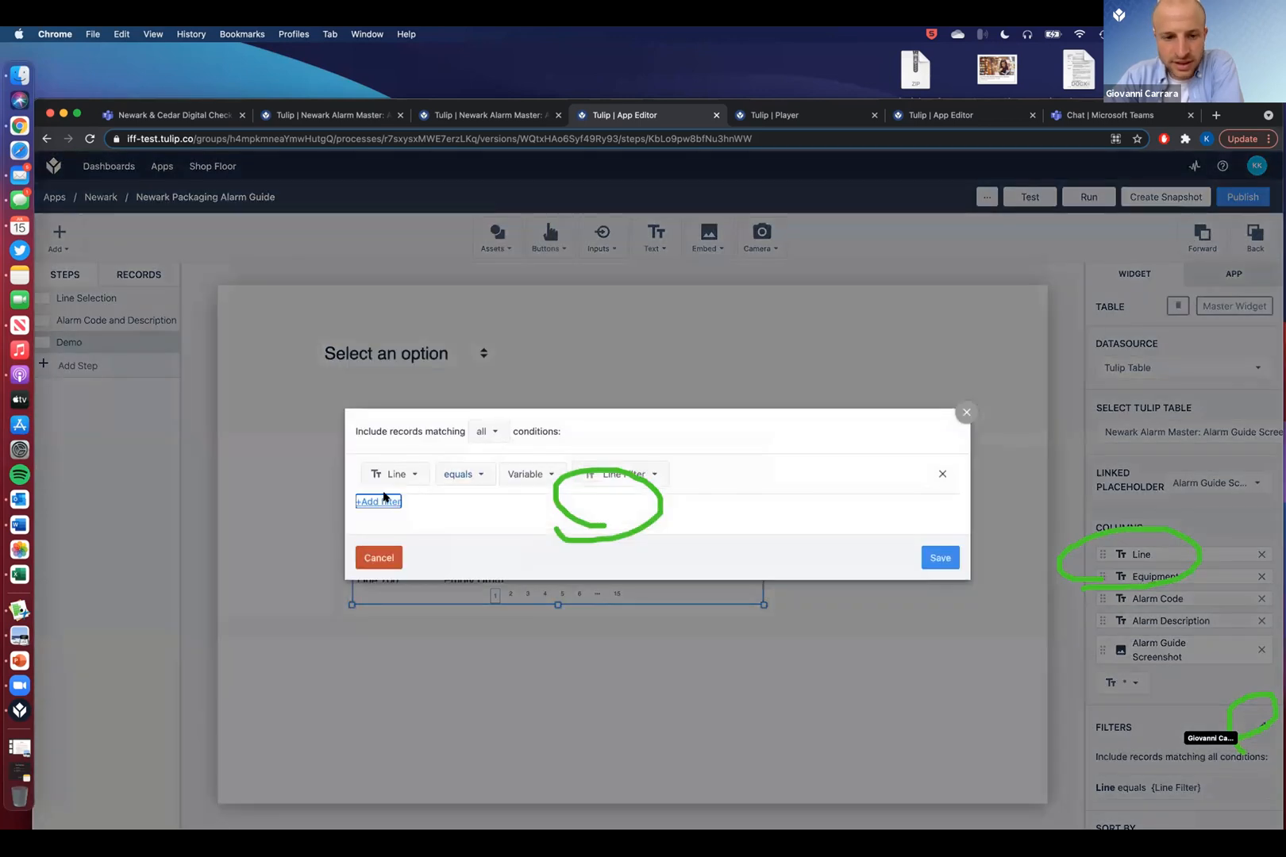
left_click(378, 502)
left_click(404, 513)
left_click(407, 589)
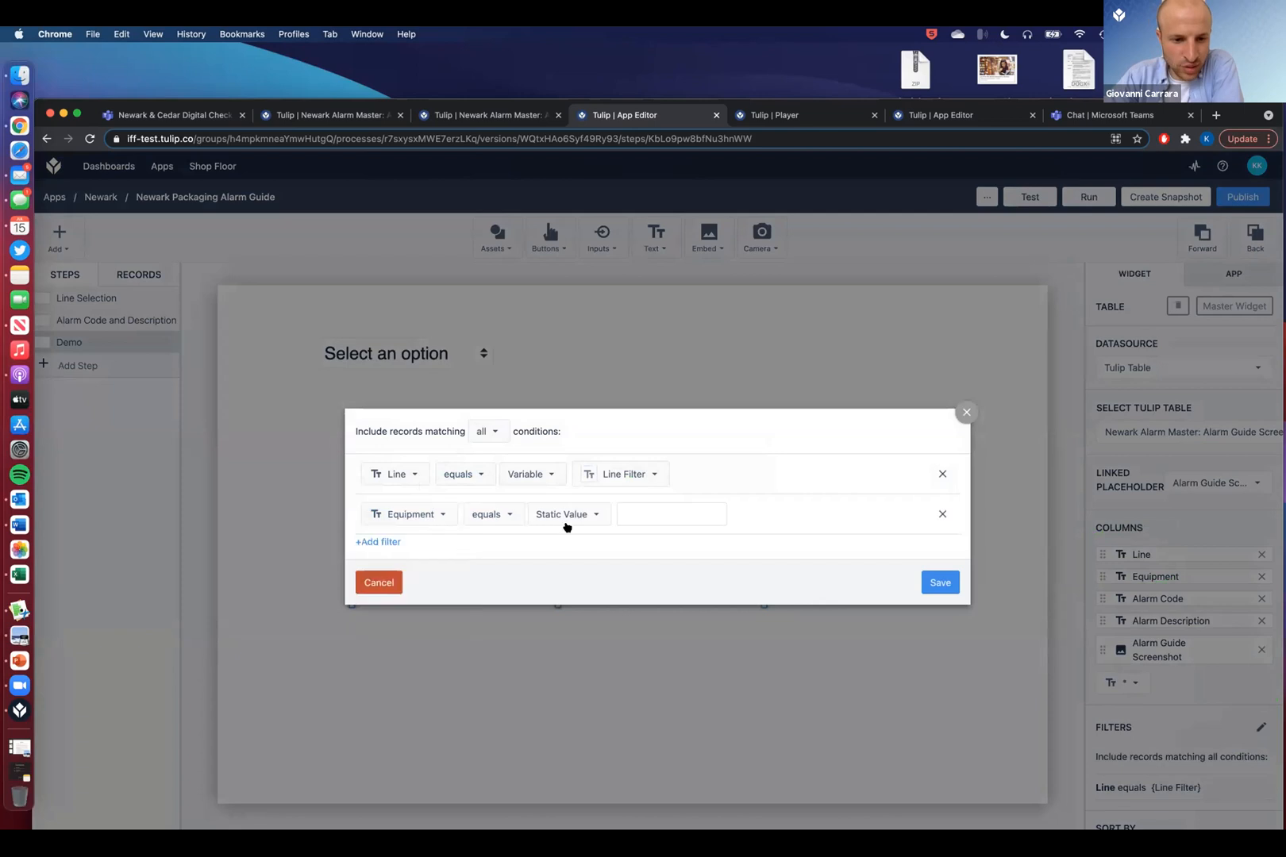
left_click(570, 516)
left_click(561, 540)
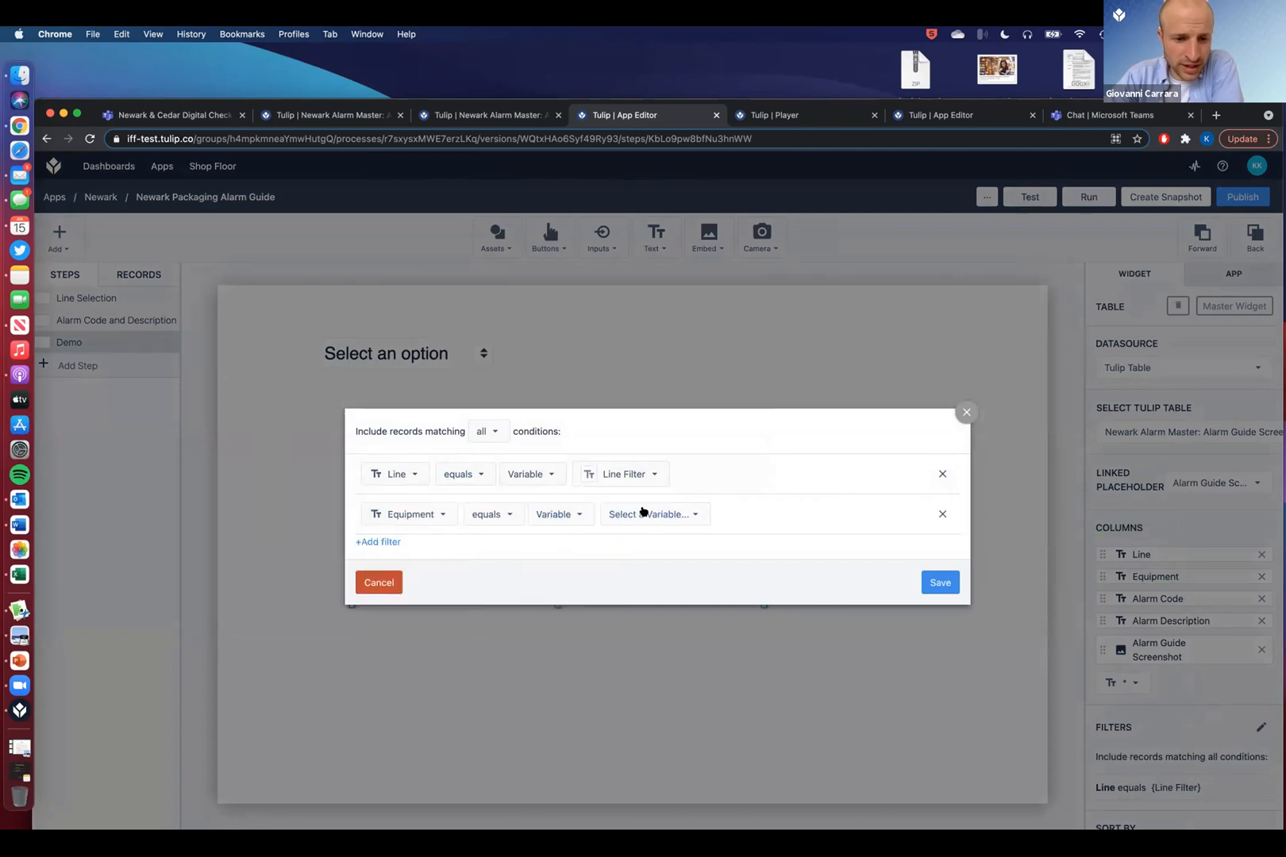
left_click(643, 512)
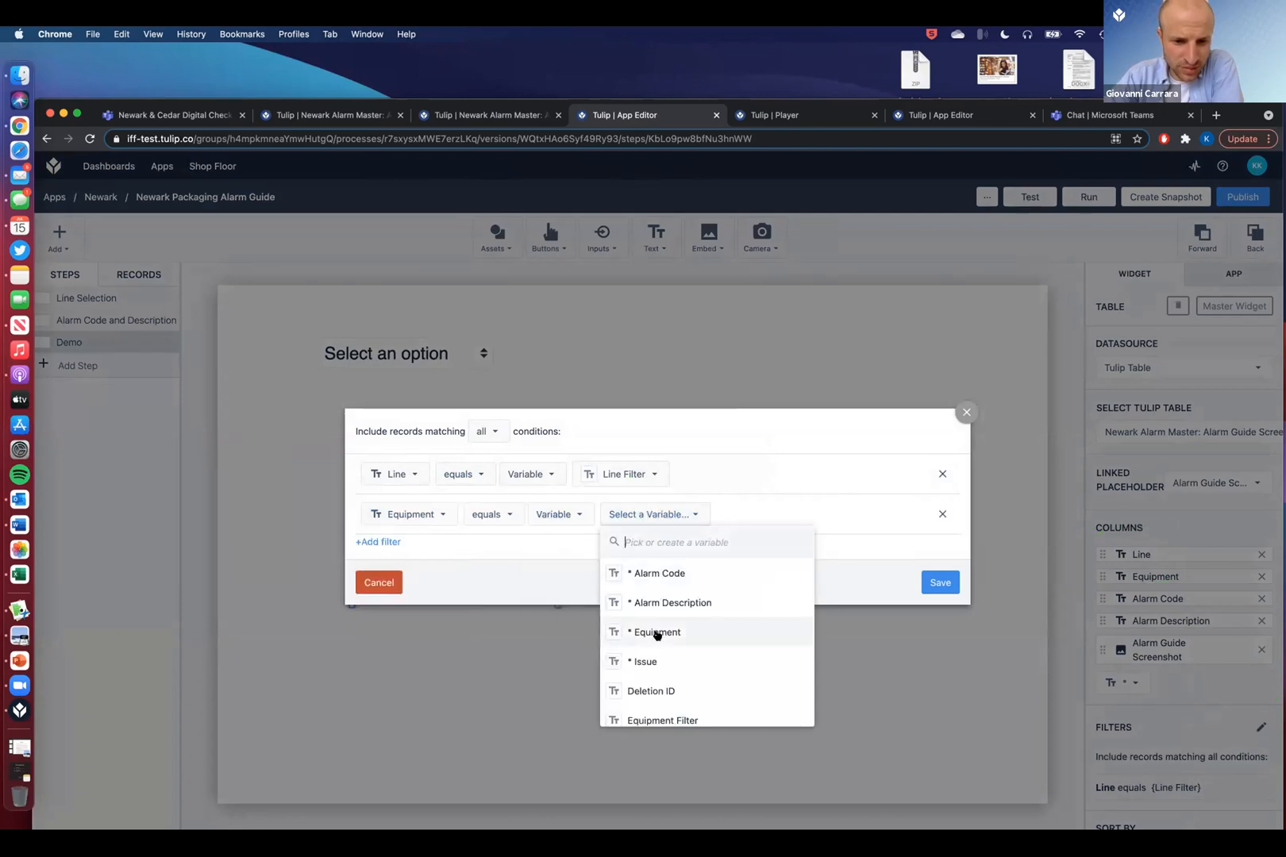
left_click(663, 720)
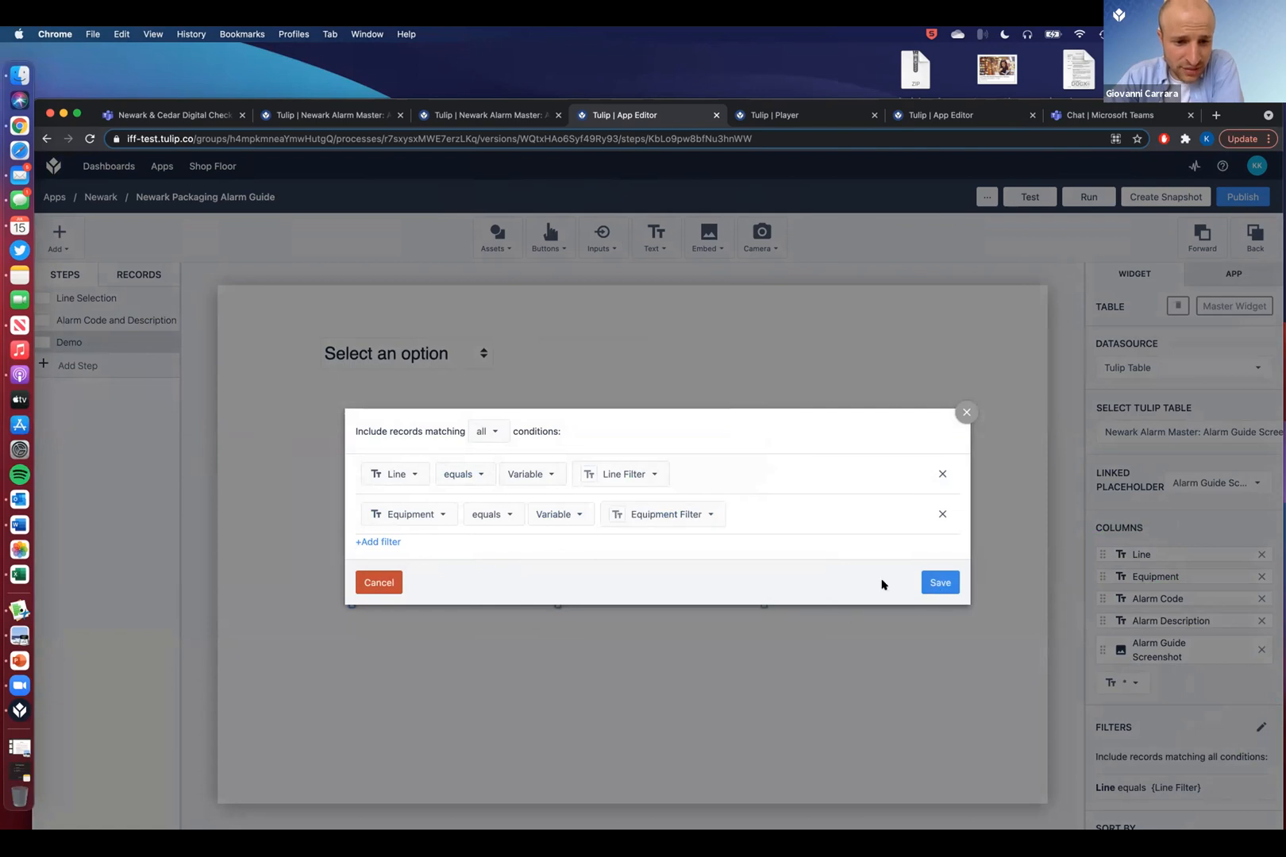
left_click(480, 518)
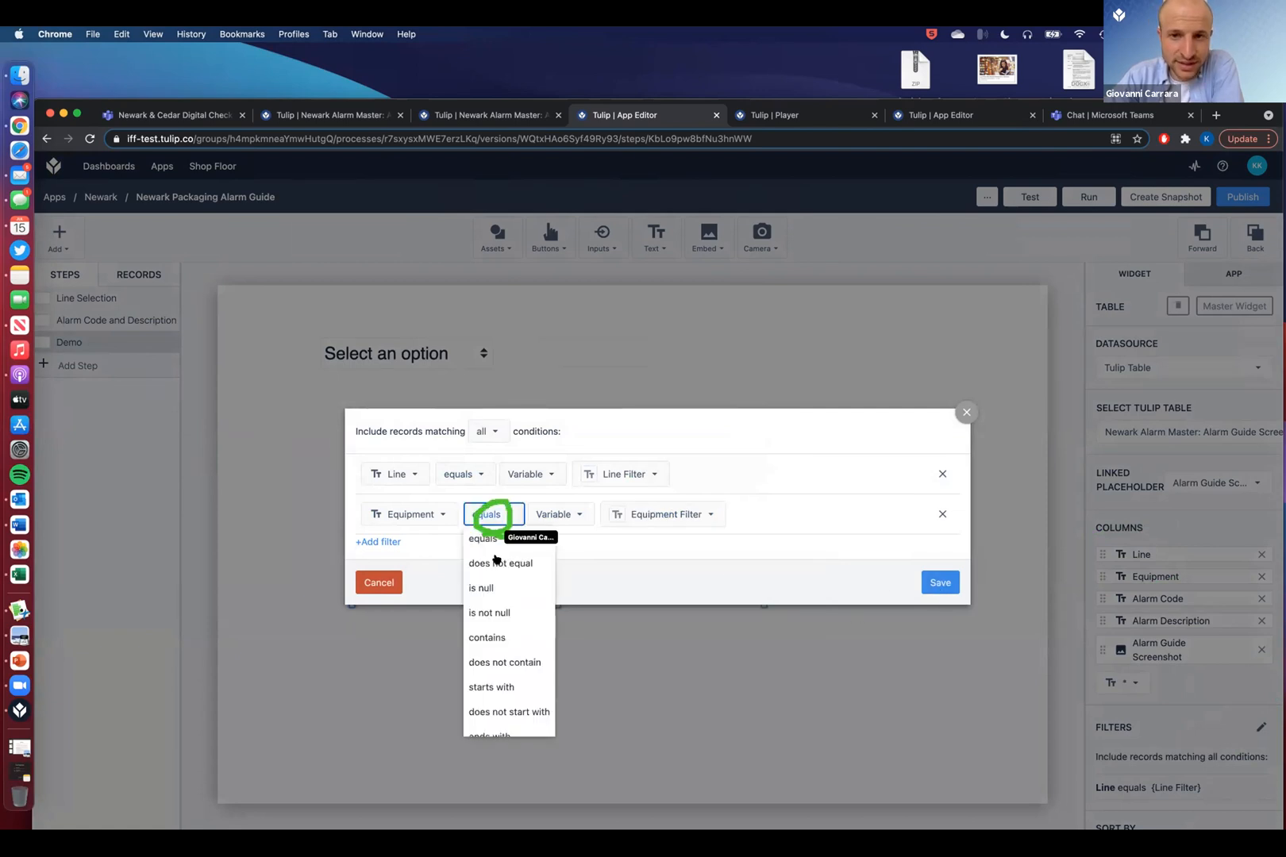
left_click(508, 638)
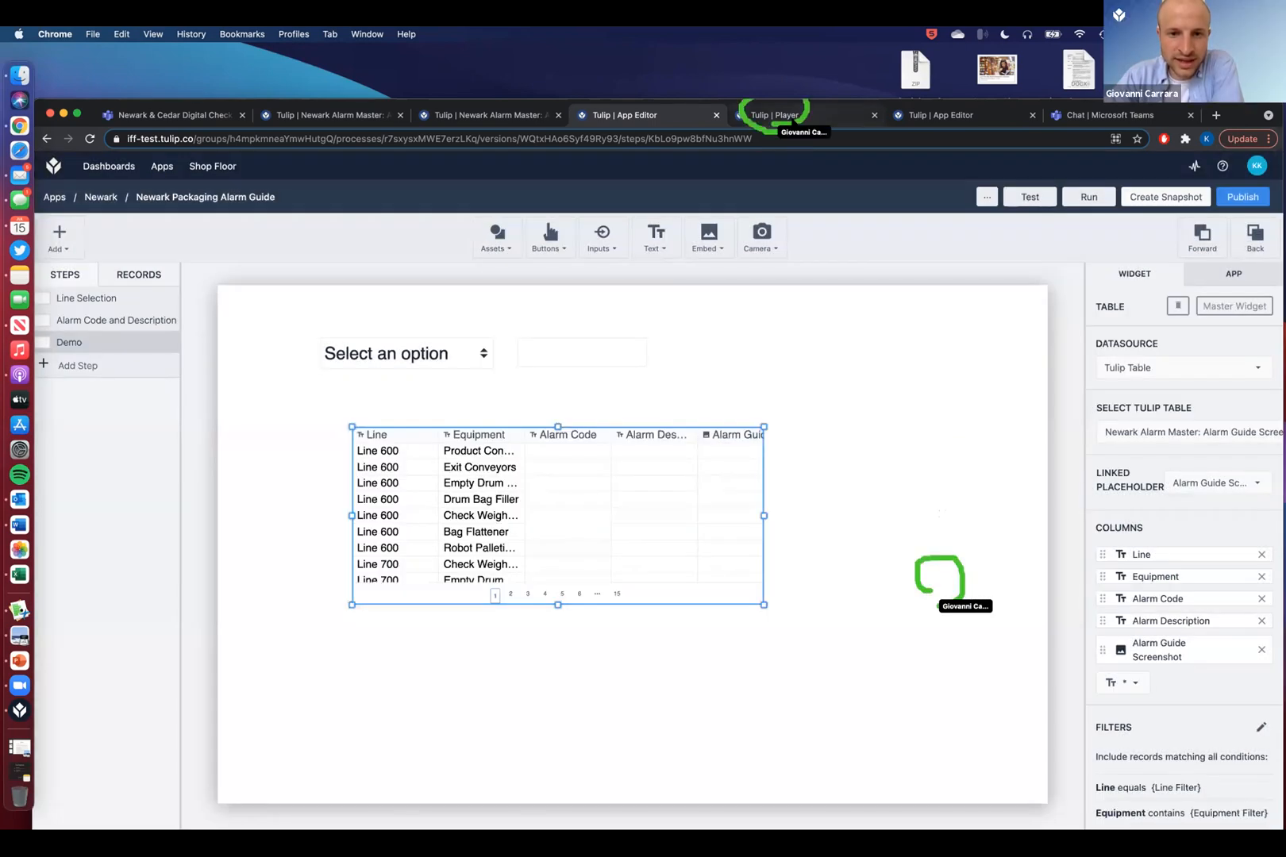
- Save the filters and try typing in the player's equipment text field, then clear it
left_click(794, 119)
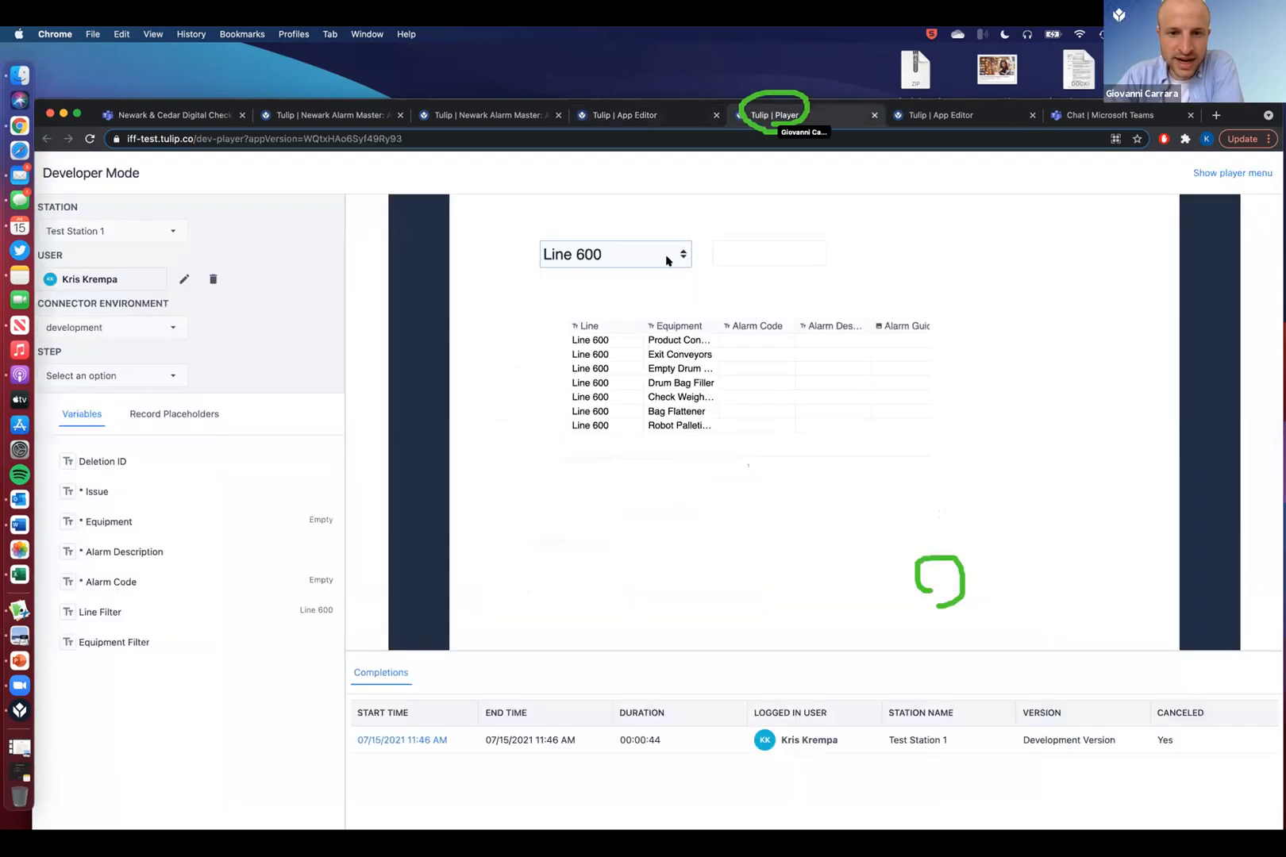
left_click(730, 249)
type("e")
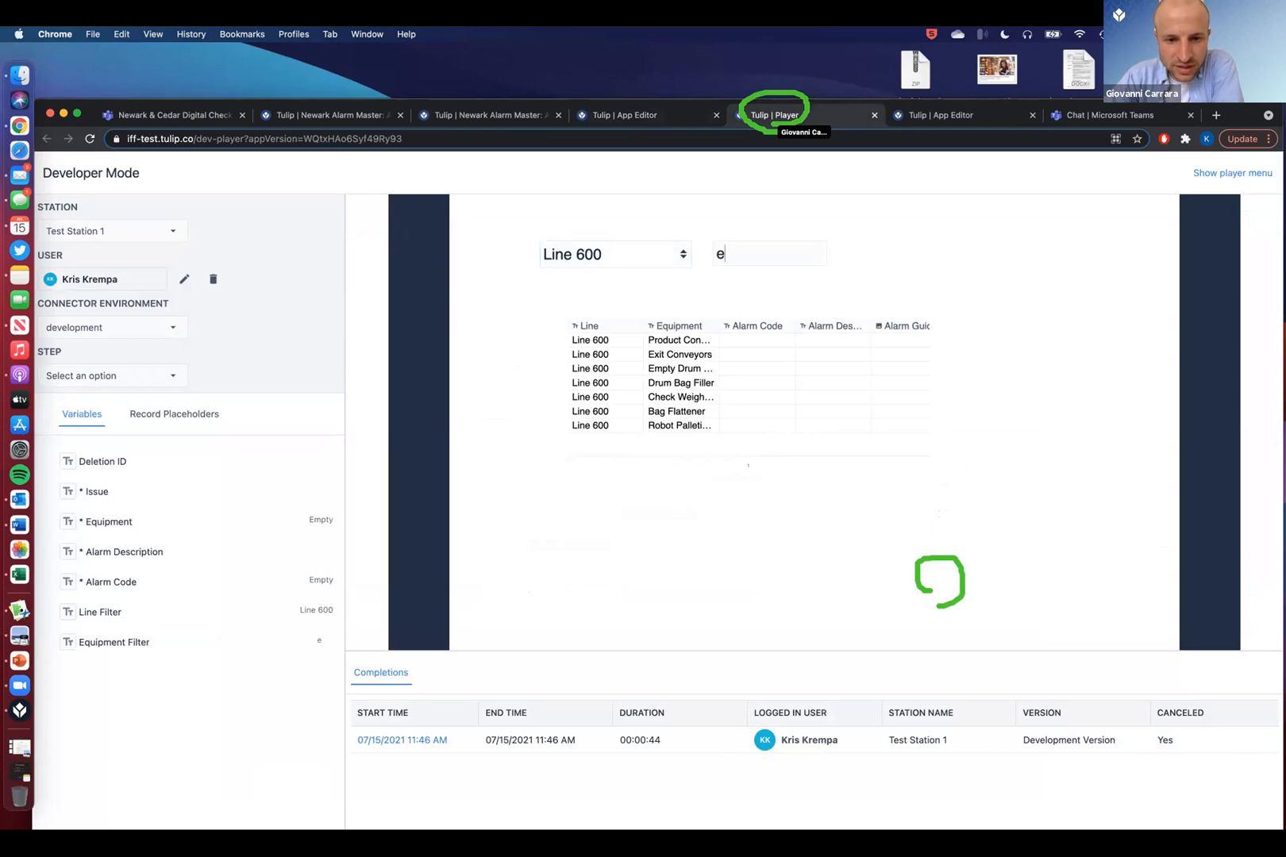
key("BackSpace")
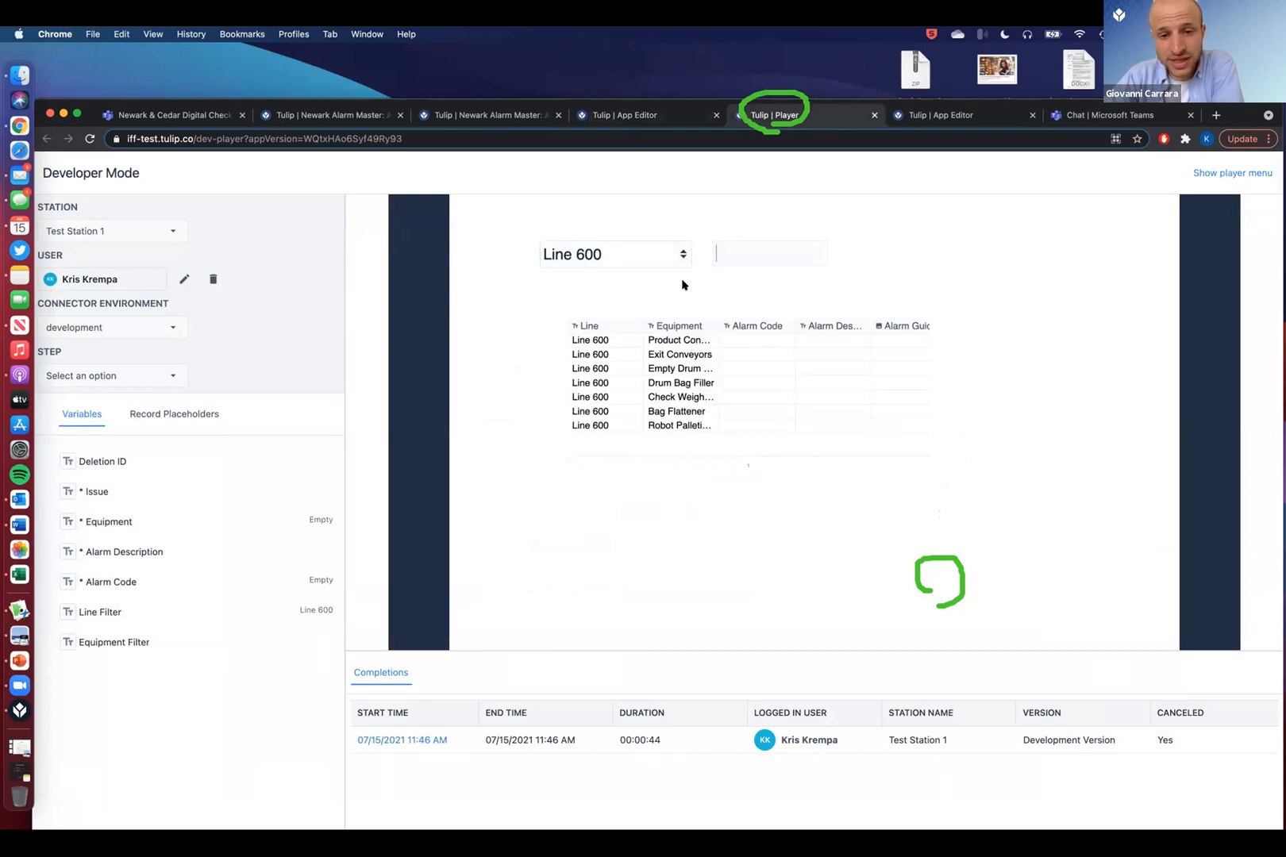
type("E")
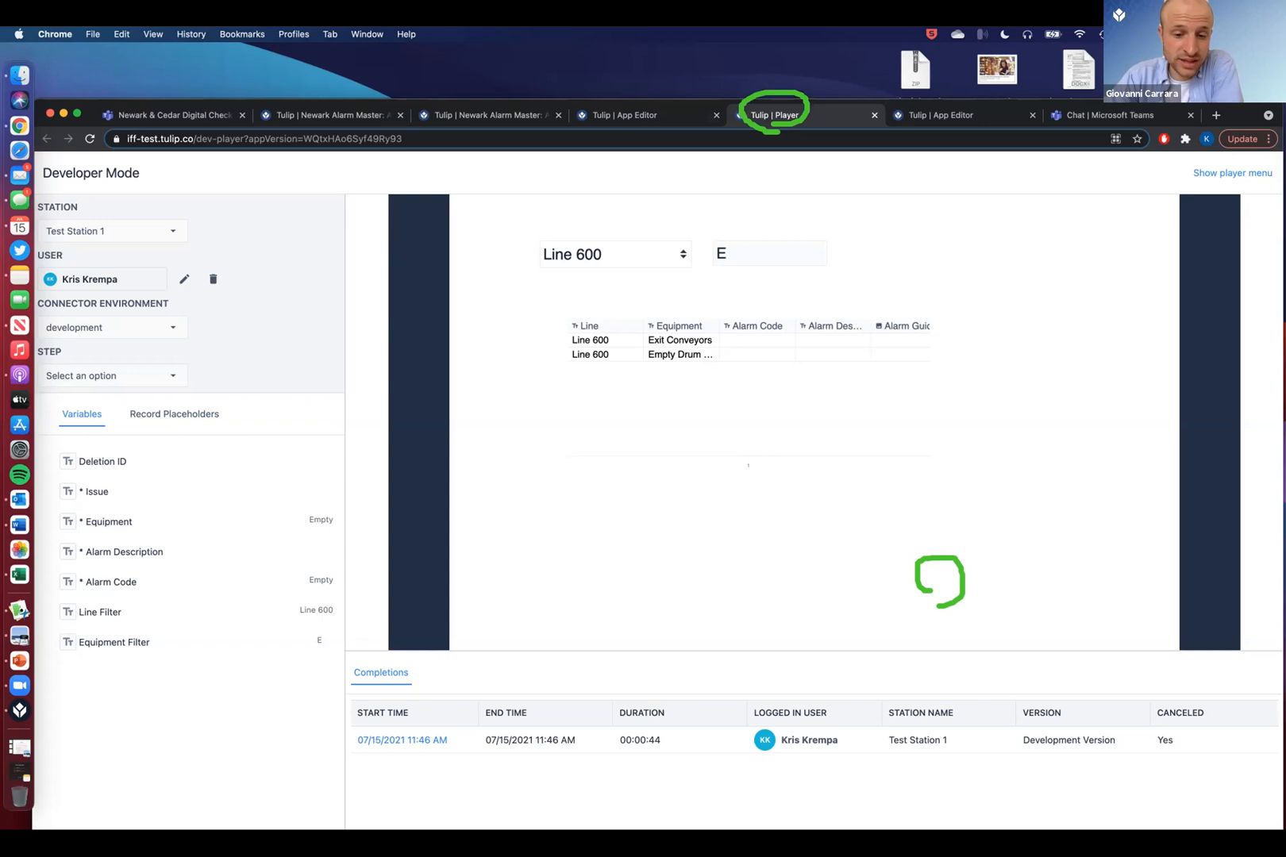
key("BackSpace")
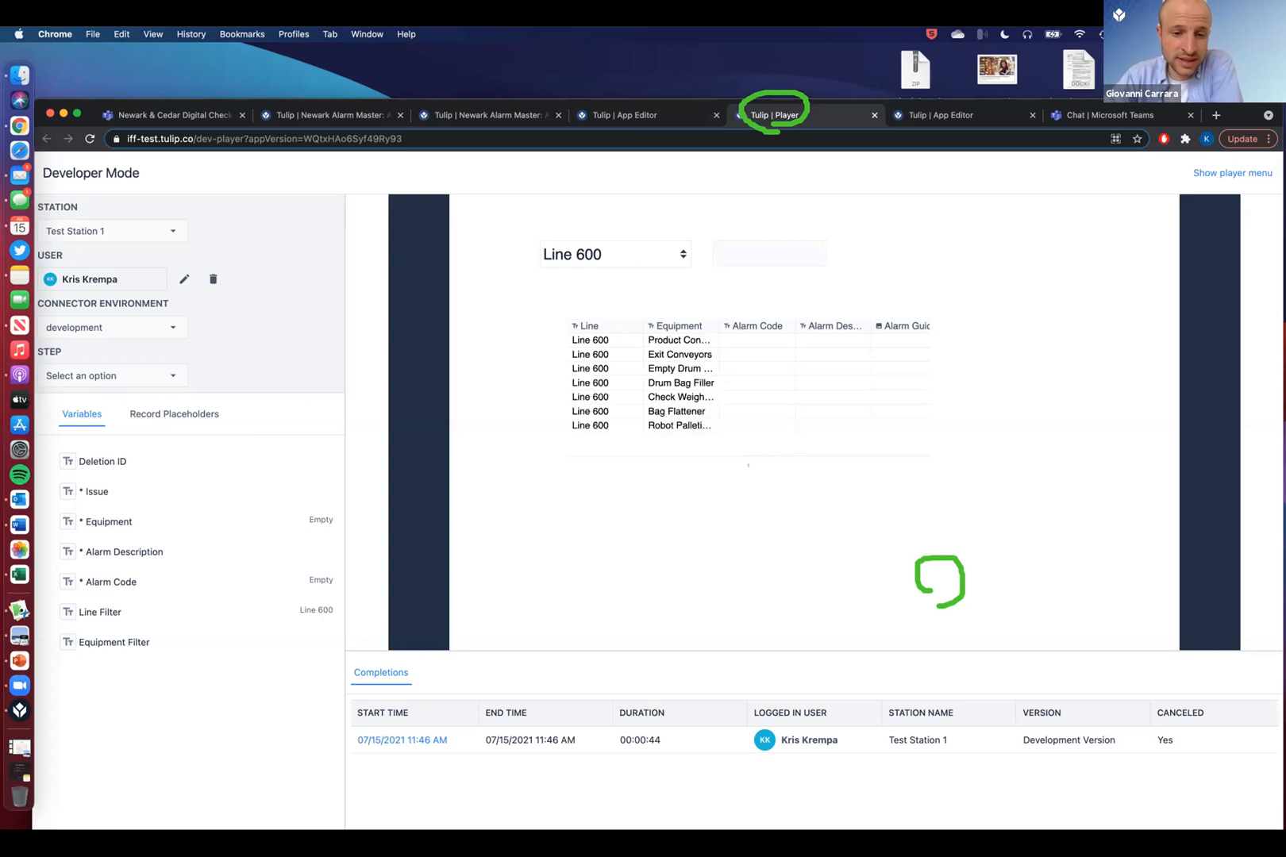
- Choose Line 900 and enter 'Lin' to narrow the table to Liner Sealer alarms
left_click(677, 253)
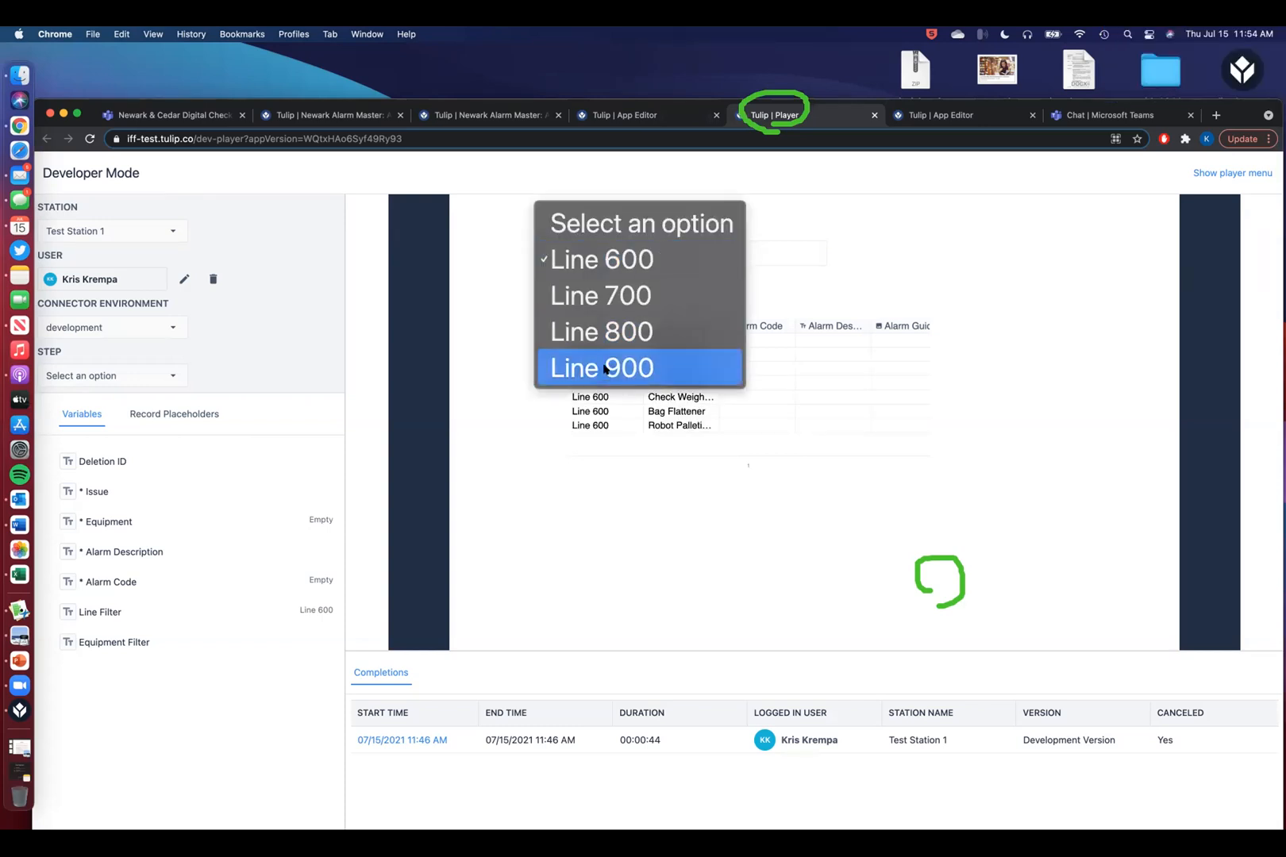
left_click(616, 369)
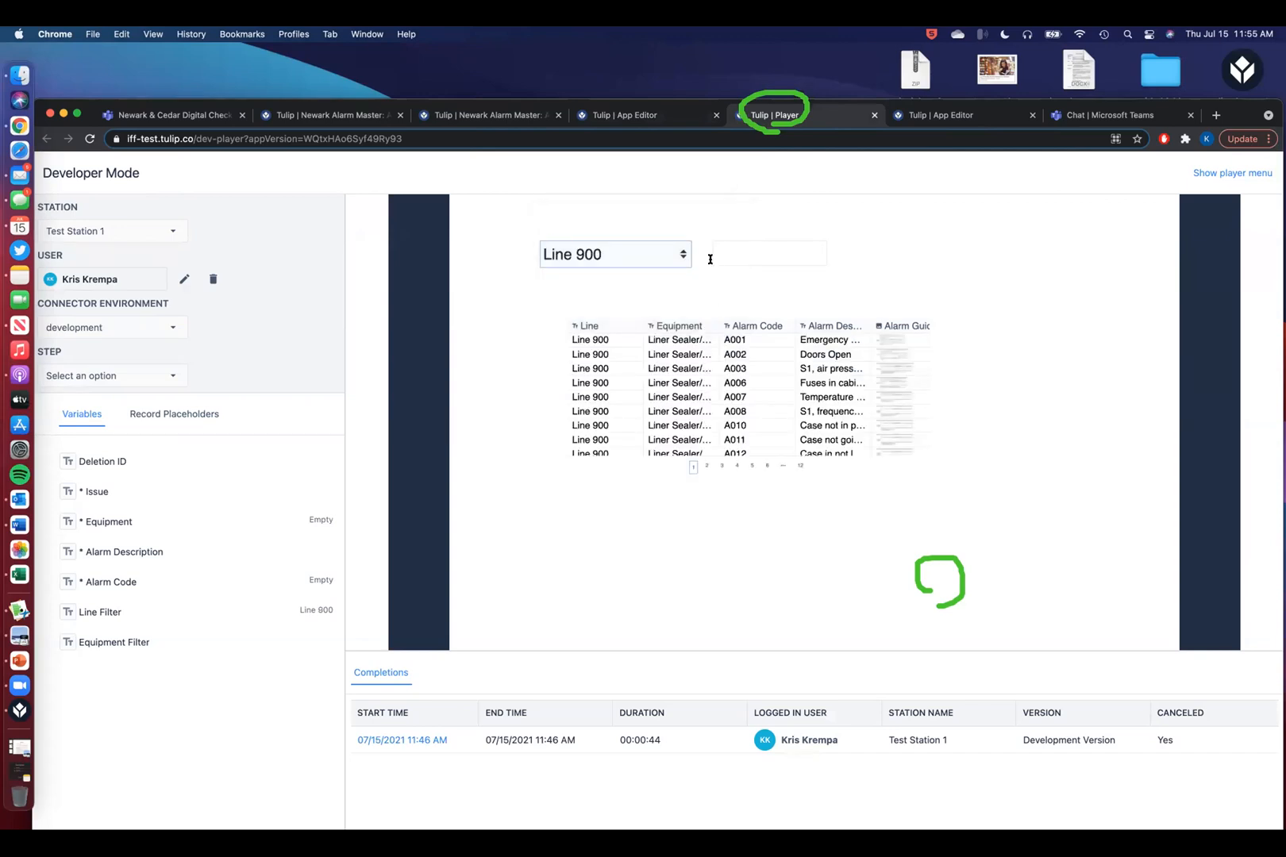
type("Lin")
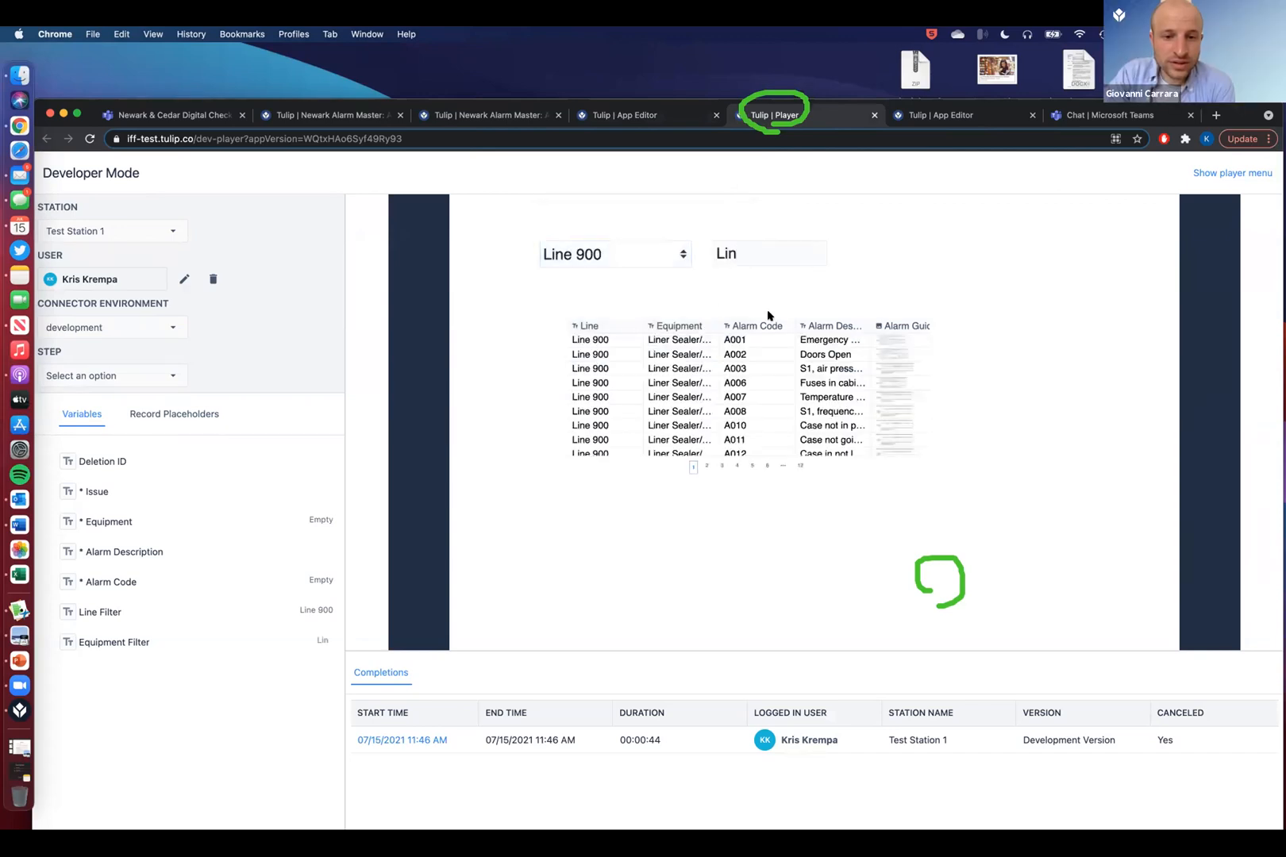
scroll(747, 382, "down", 2)
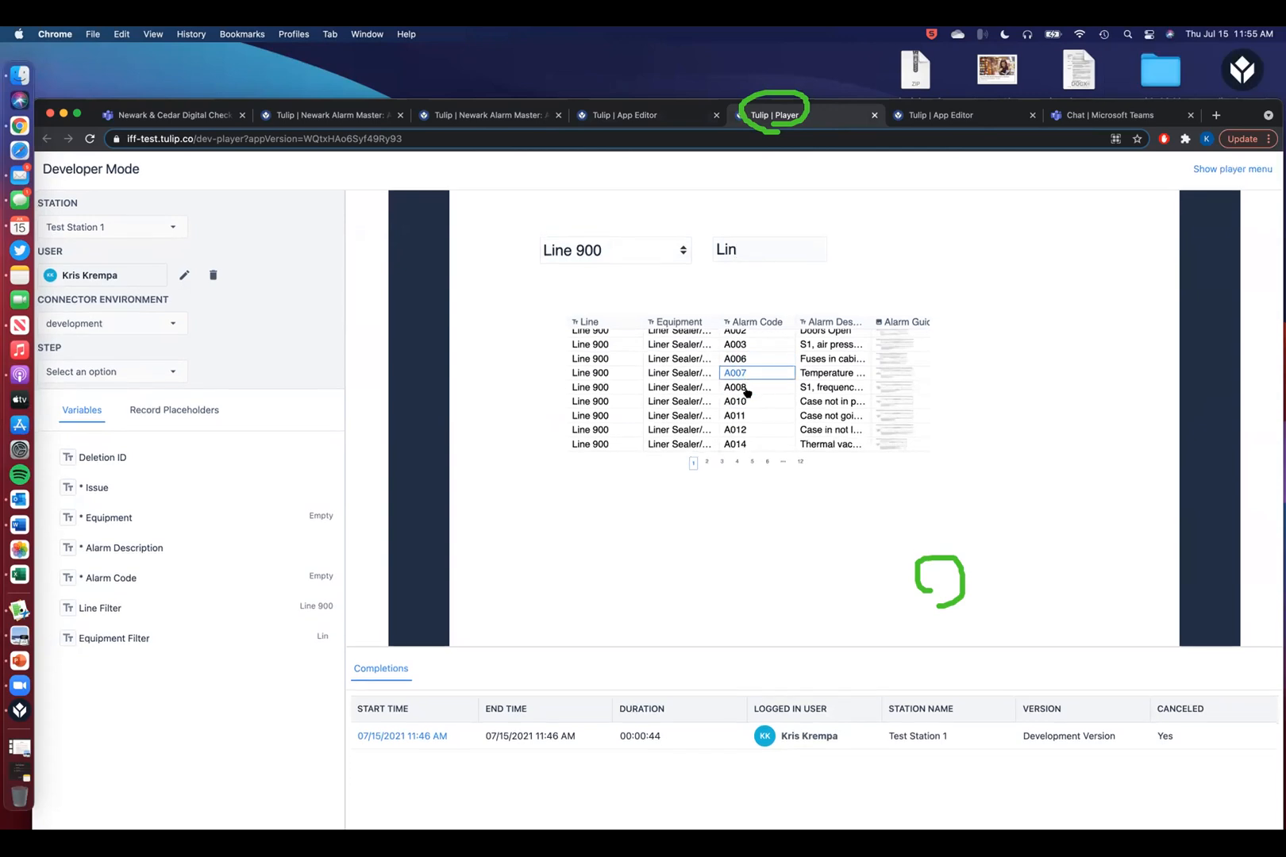
scroll(743, 417, "up", 2)
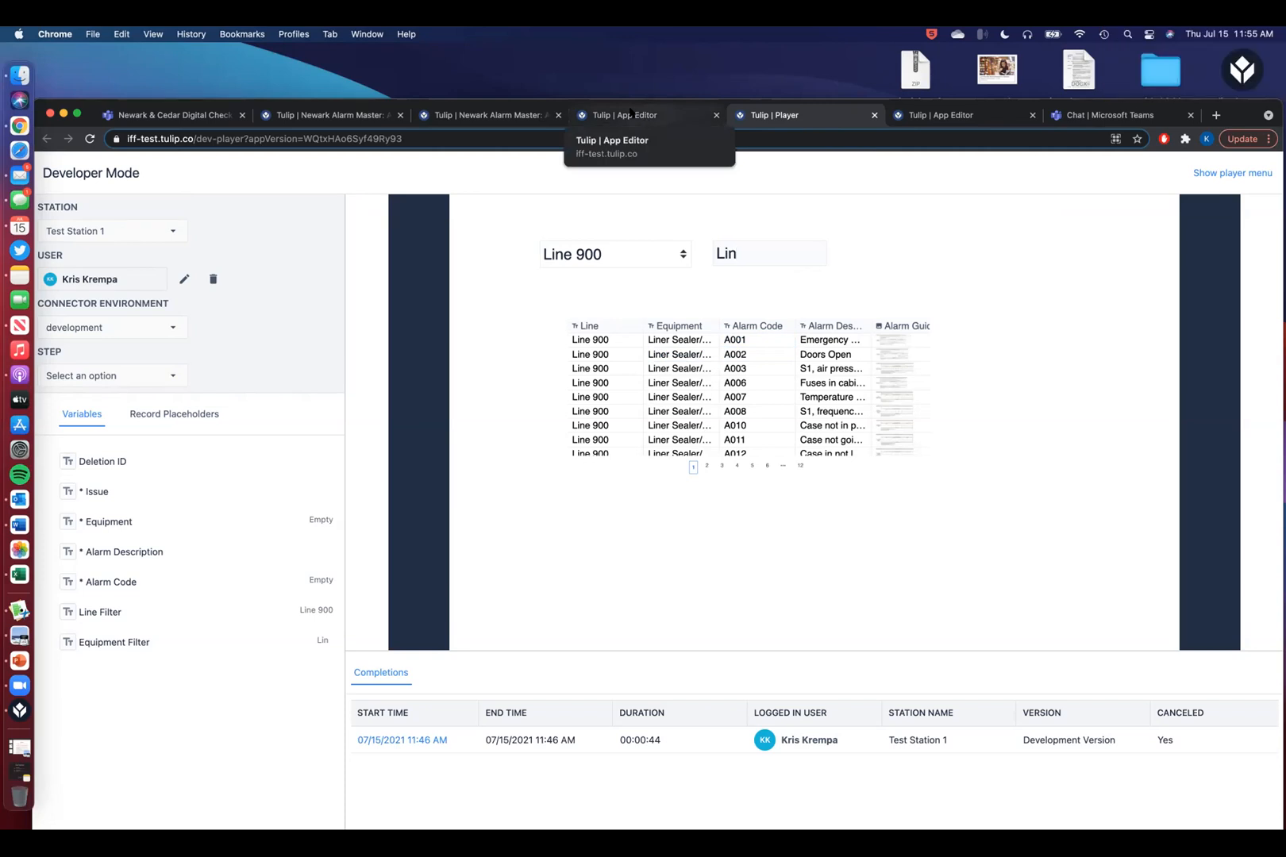
- In the player, browse to the Pattyn Case Erector/Liner Inserter's Doors Open alarm description and back
left_click(158, 374)
left_click(95, 454)
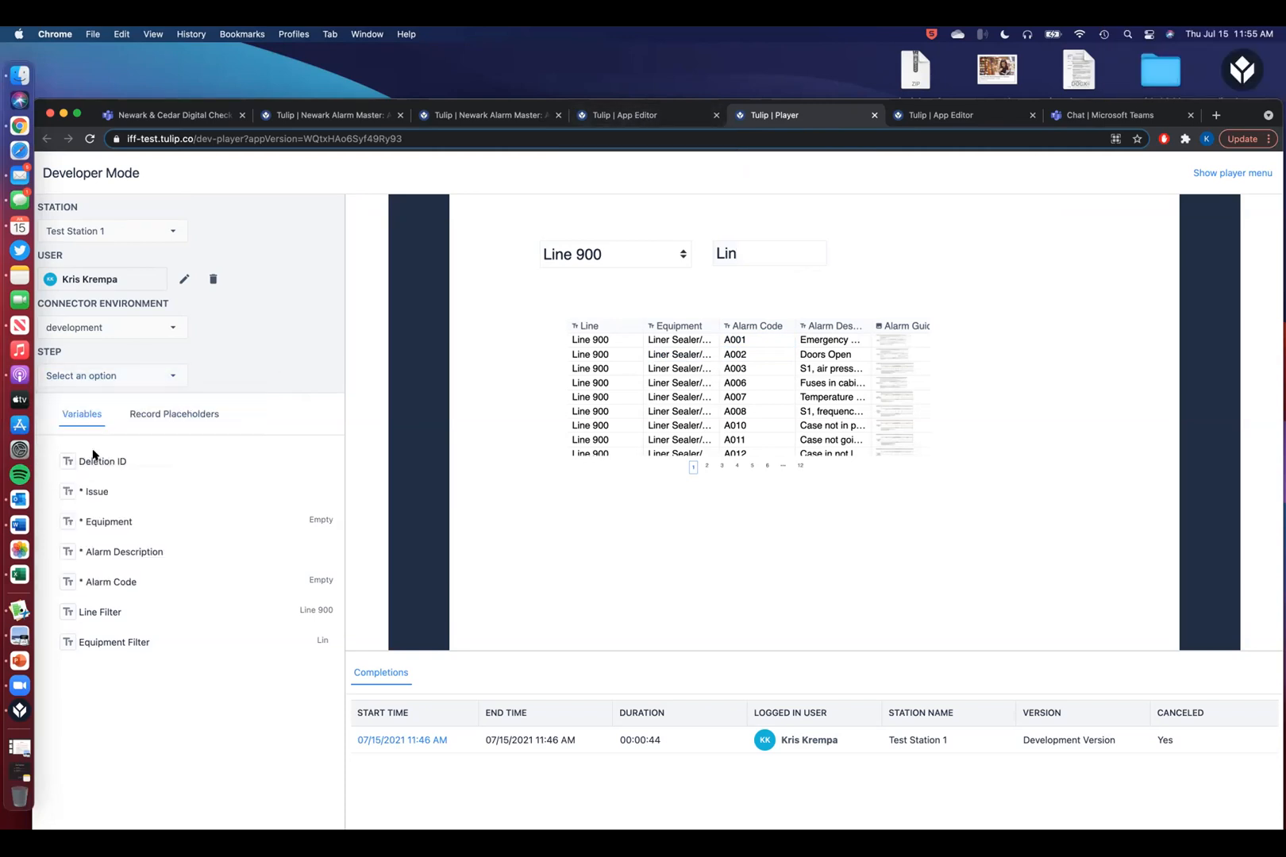
left_click(1012, 612)
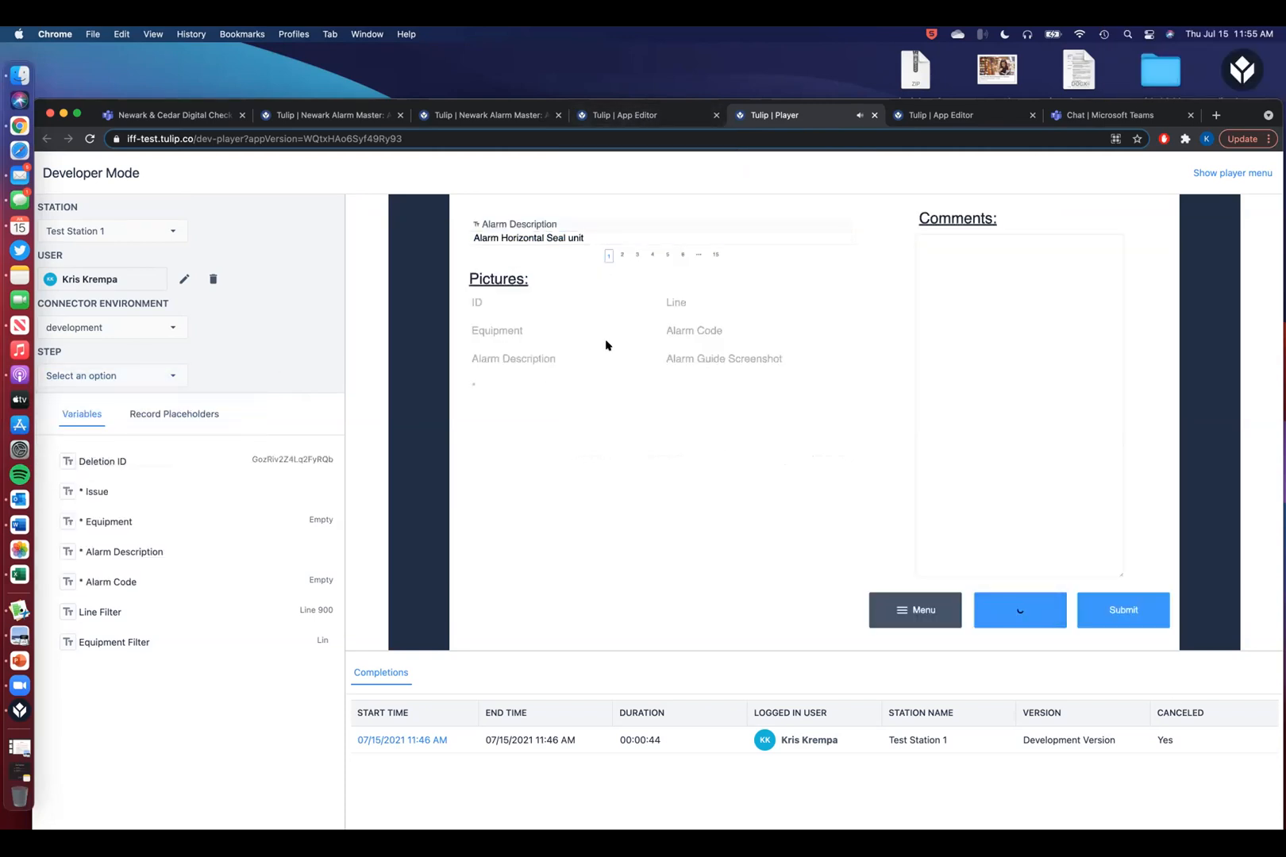
left_click(761, 455)
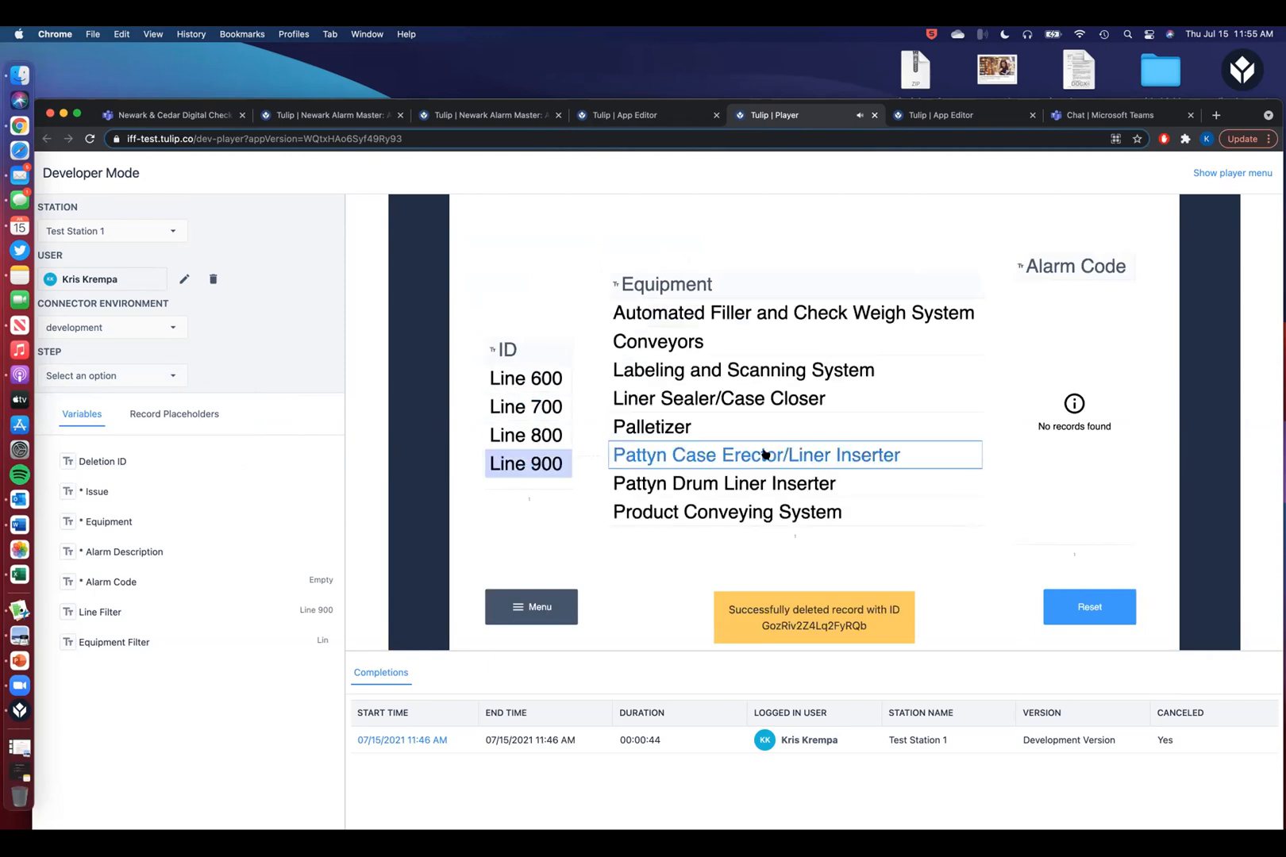
left_click(1065, 390)
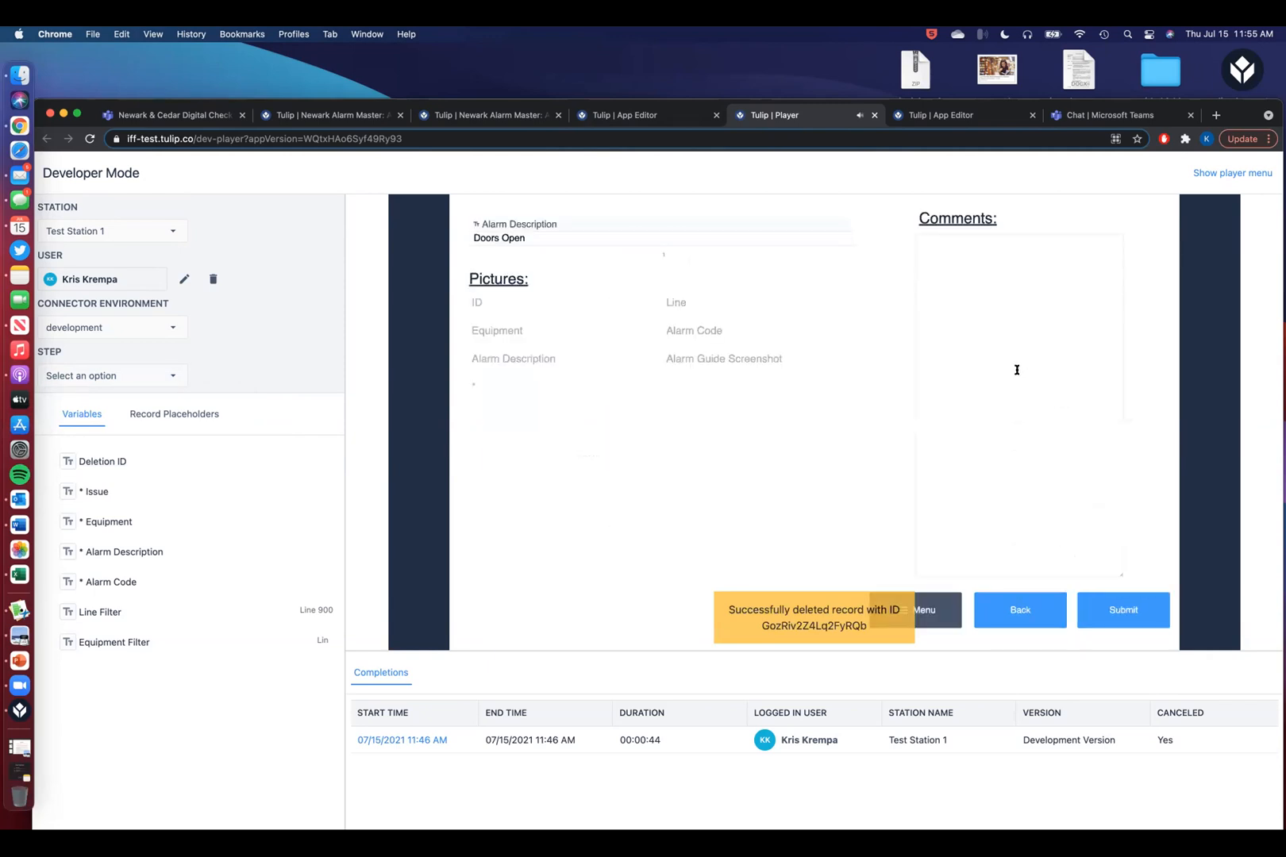
left_click(1014, 606)
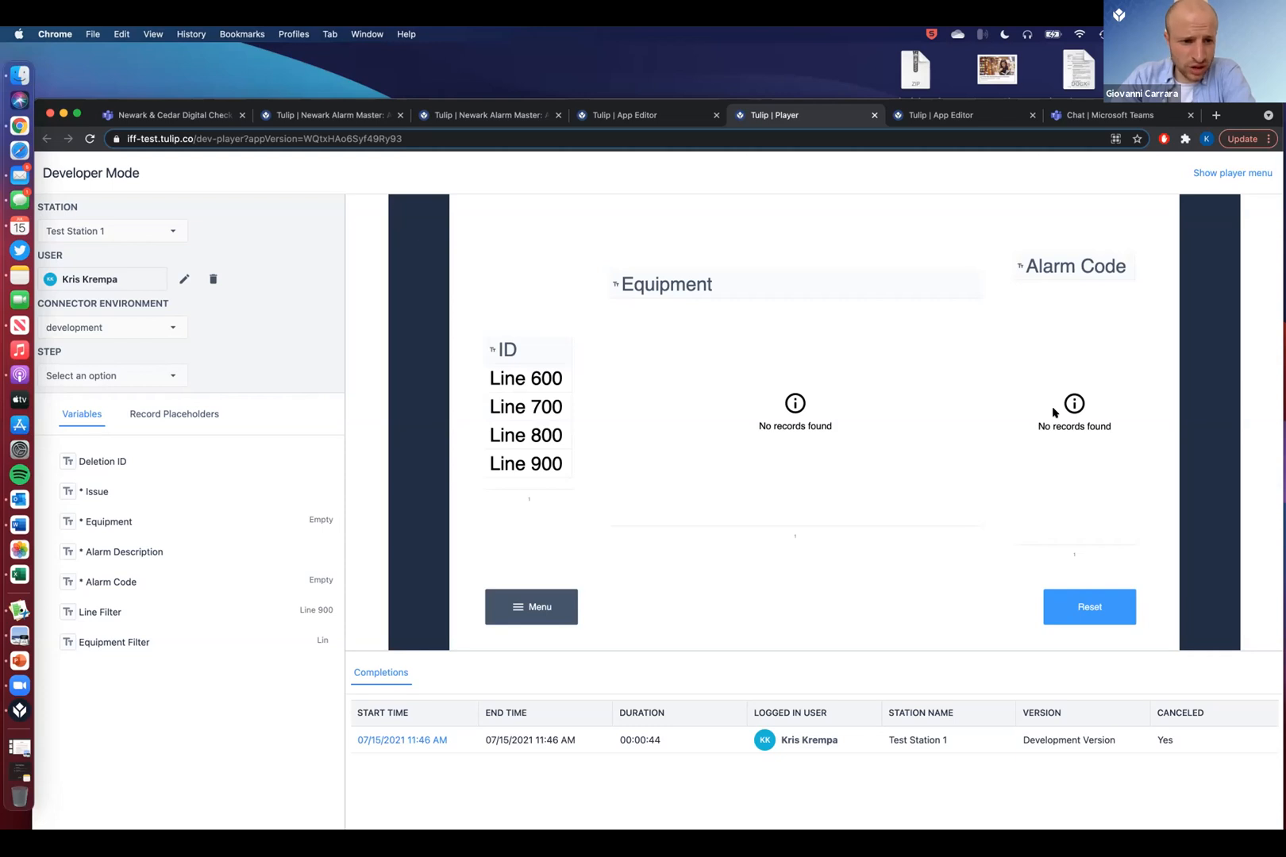
- Return to the app editor's Demo step
left_click(627, 115)
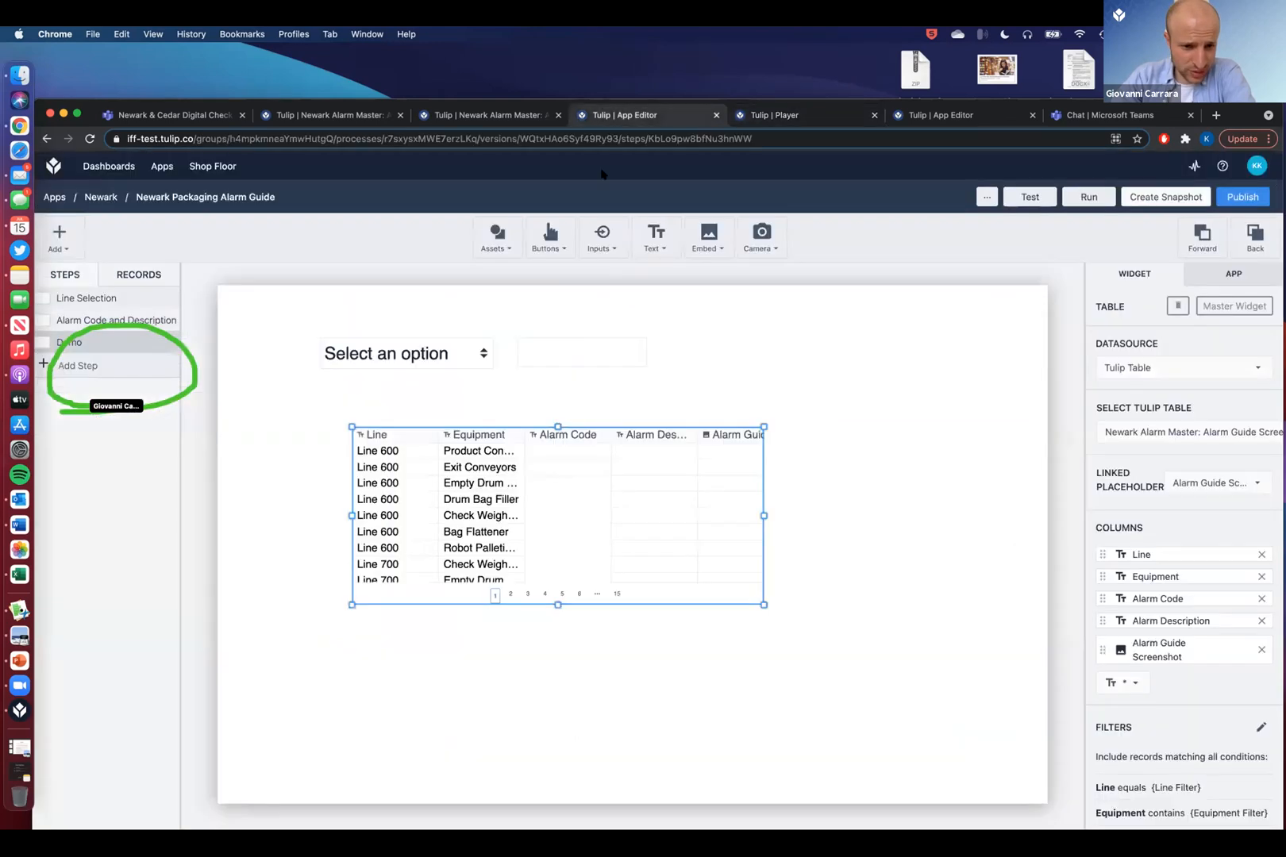
left_click(775, 116)
left_click(135, 374)
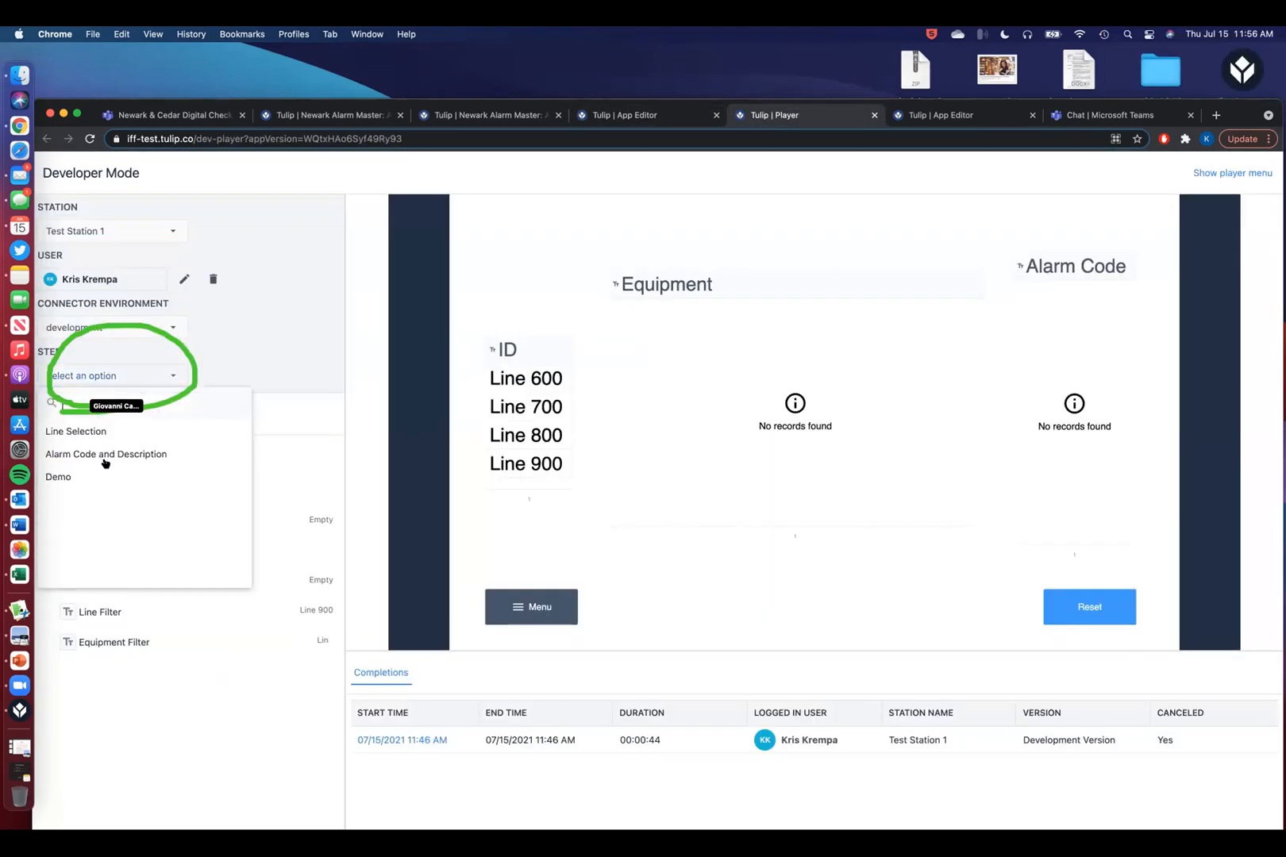
left_click(92, 476)
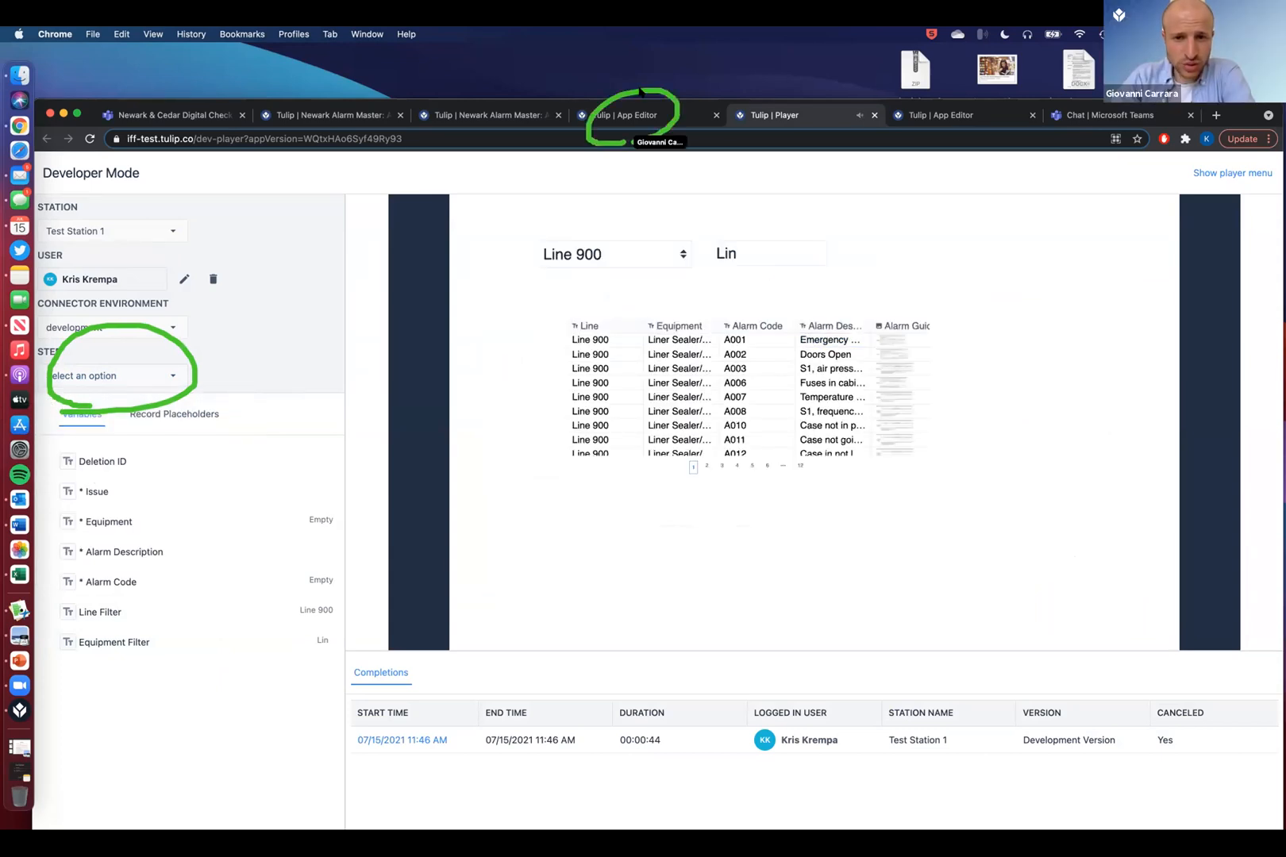
left_click(648, 117)
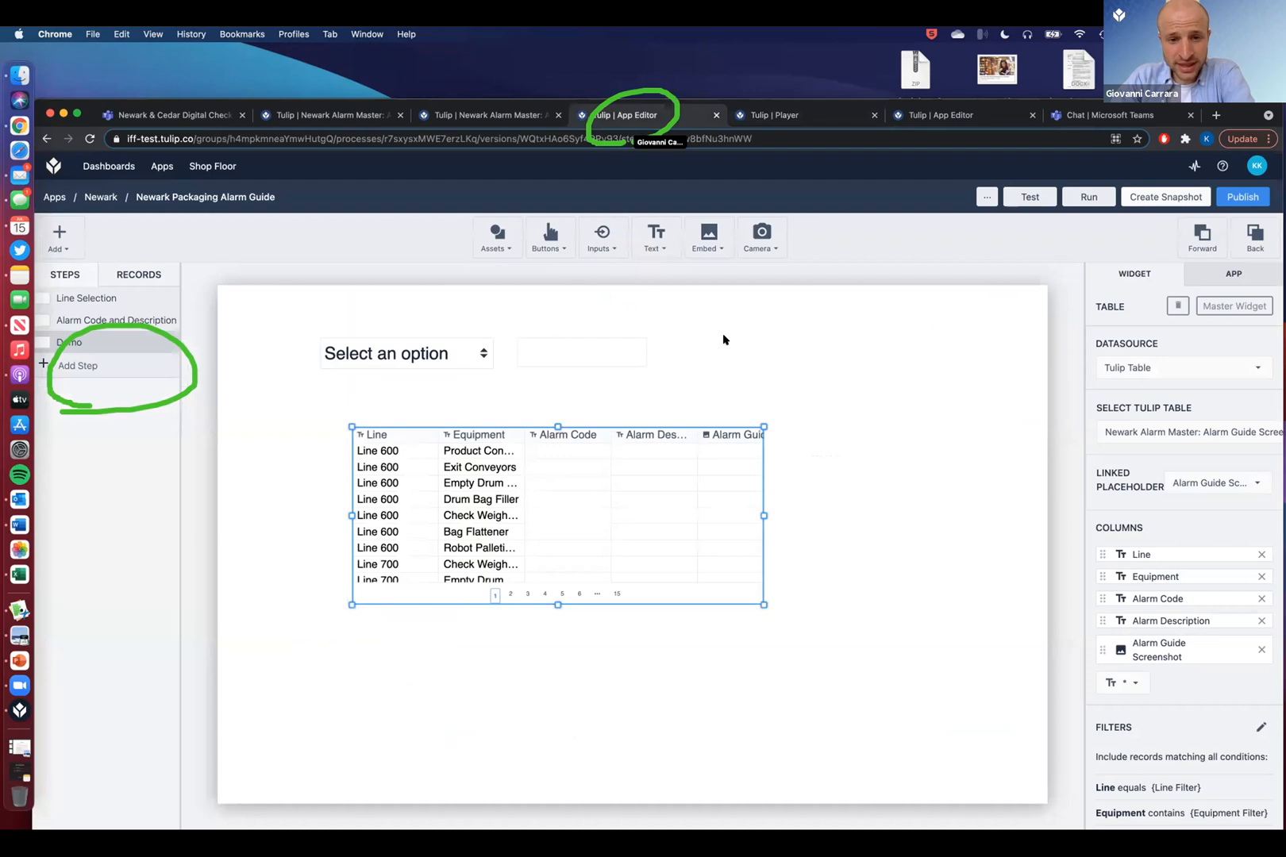
- Add a Table Record widget to the right of the alarm table
left_click(715, 338)
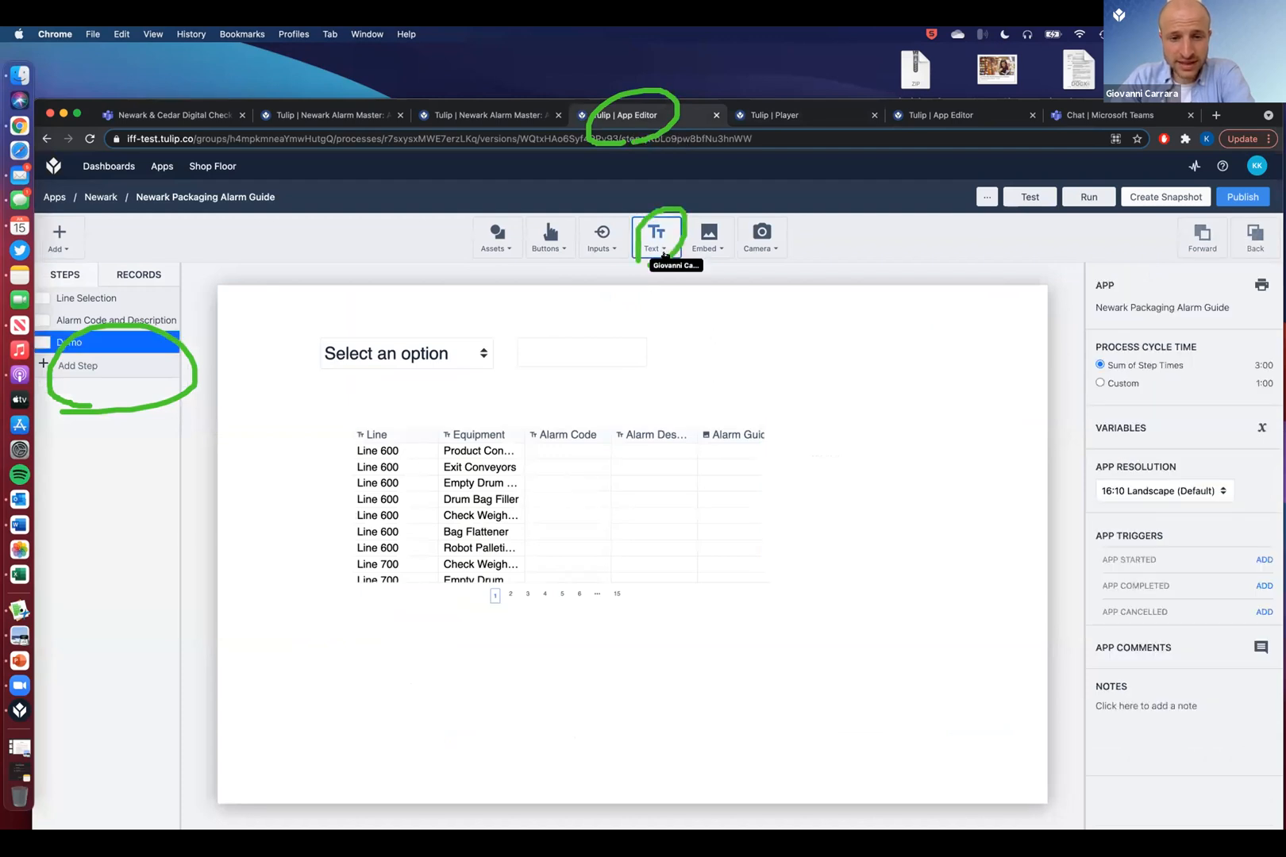
left_click(656, 235)
left_click(669, 346)
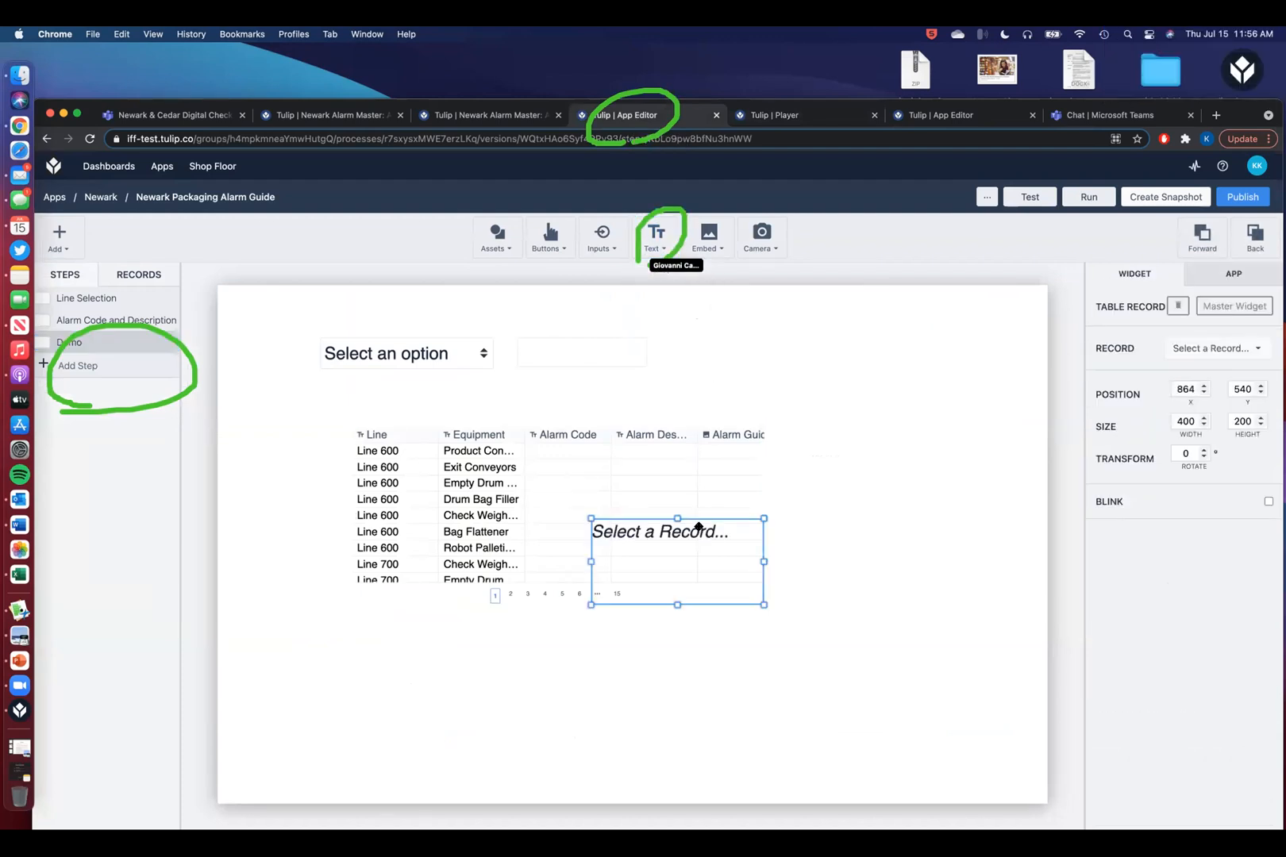
left_click_drag(698, 526, 969, 447)
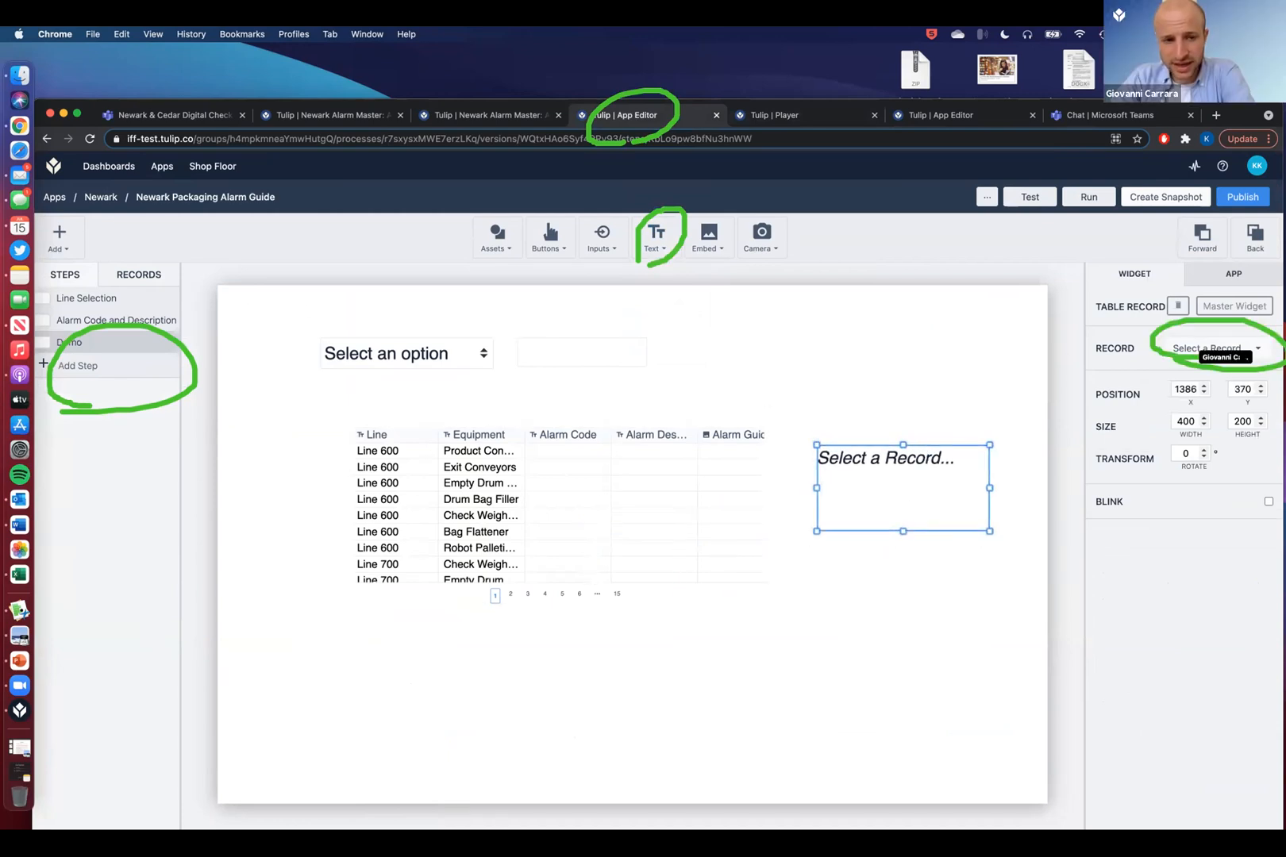
- Bind the widget to the Alarm Guide Screenshot record and stretch it tall enough to show every field
left_click(1210, 348)
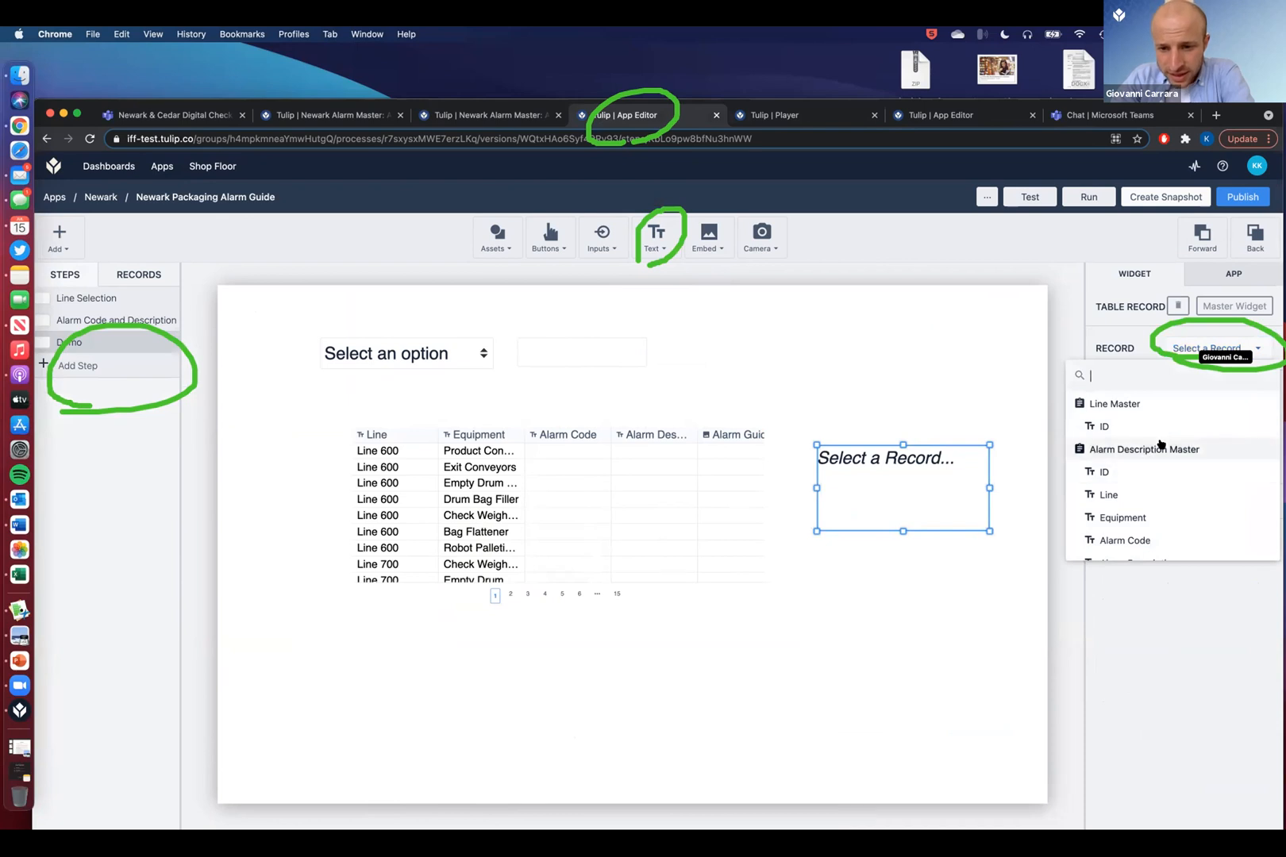
scroll(1152, 460, "down", 5)
scroll(1165, 517, "down", 5)
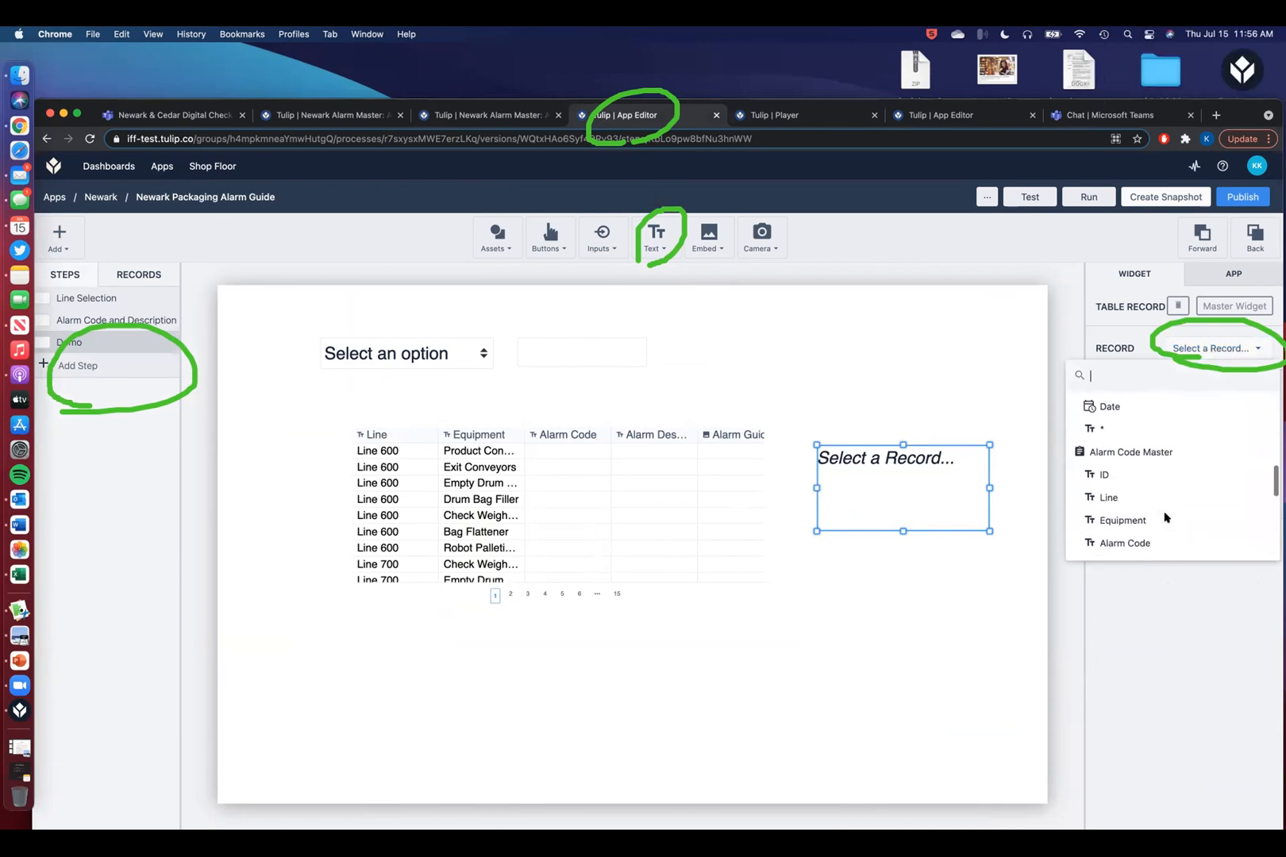
left_click(1177, 430)
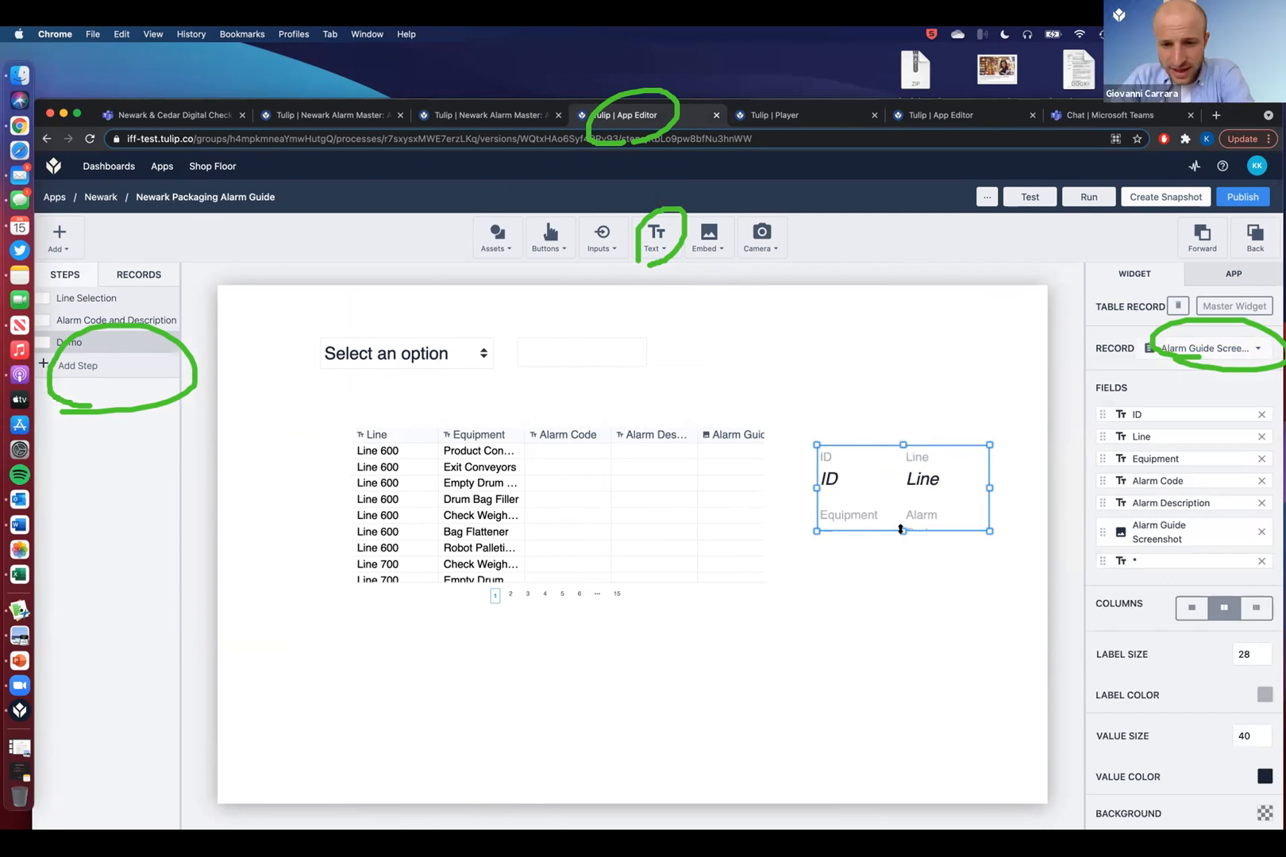
left_click_drag(918, 752, 919, 792)
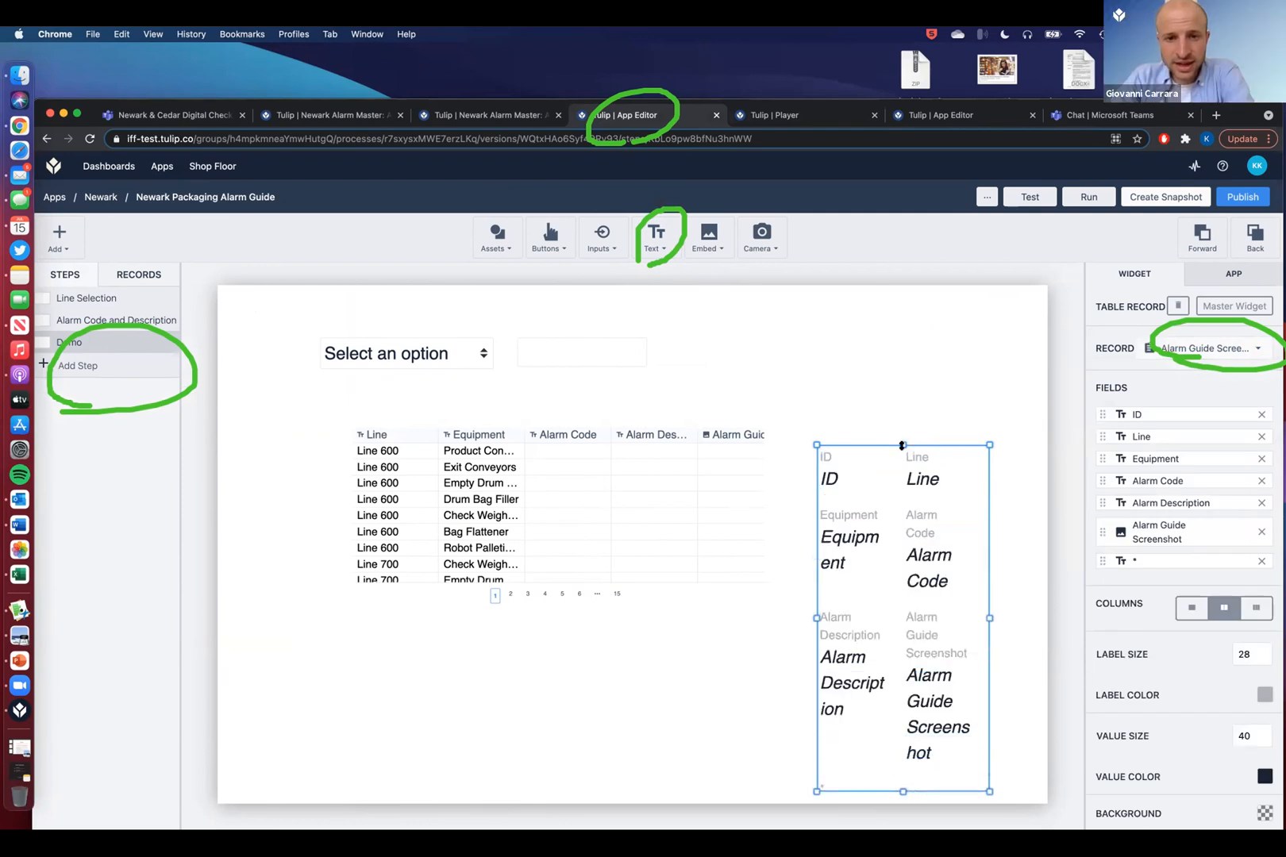
left_click_drag(900, 430, 900, 362)
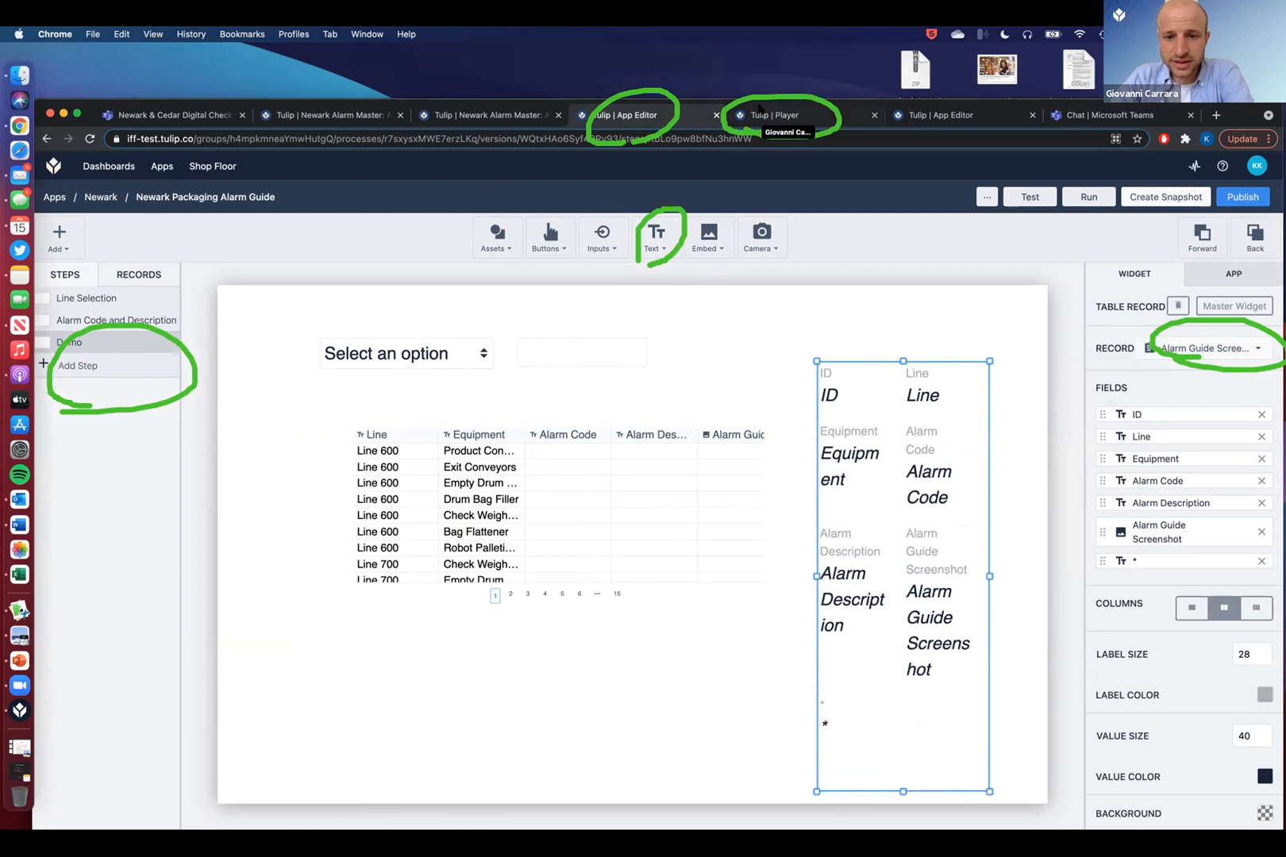
left_click(759, 112)
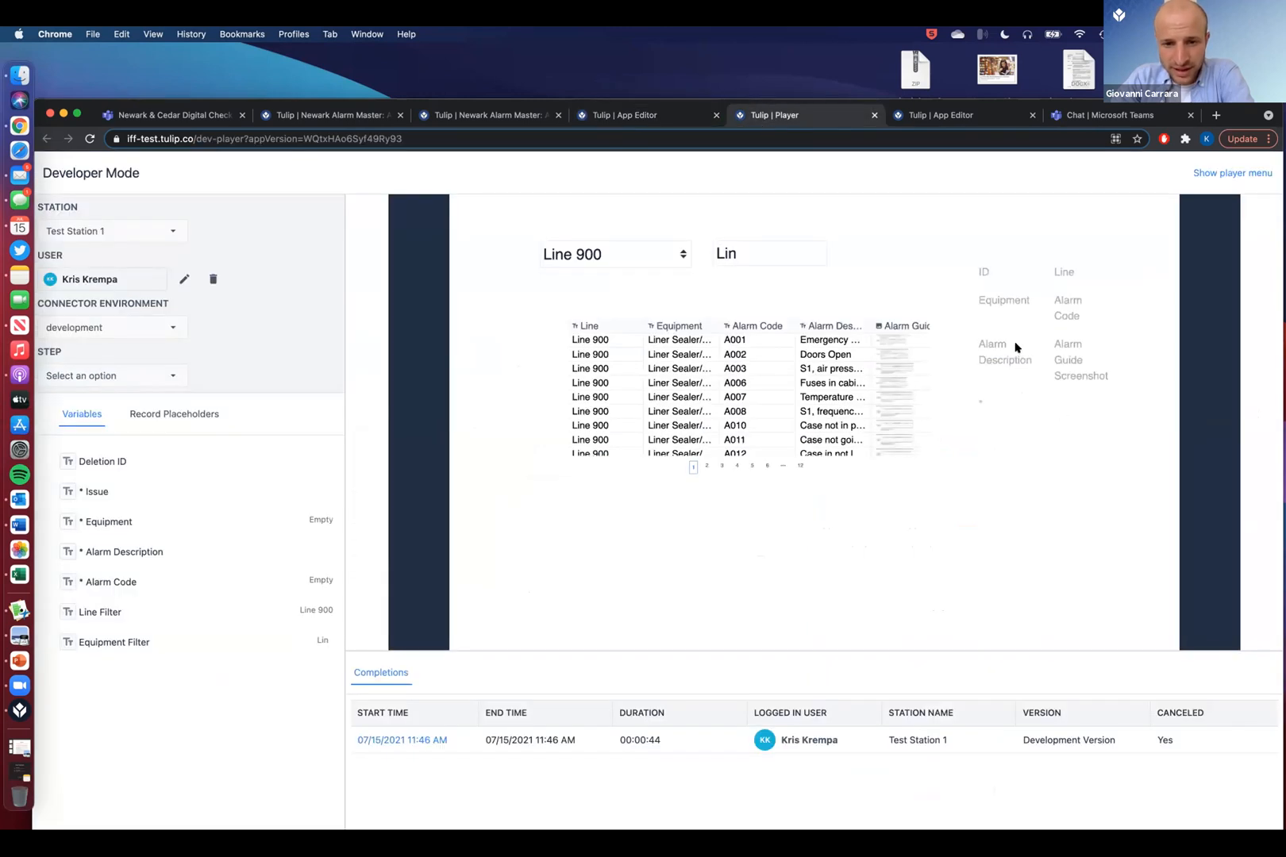
- Select alarm A003 to check the record widget shows its Line 900 details, then return to the editor
left_click(753, 370)
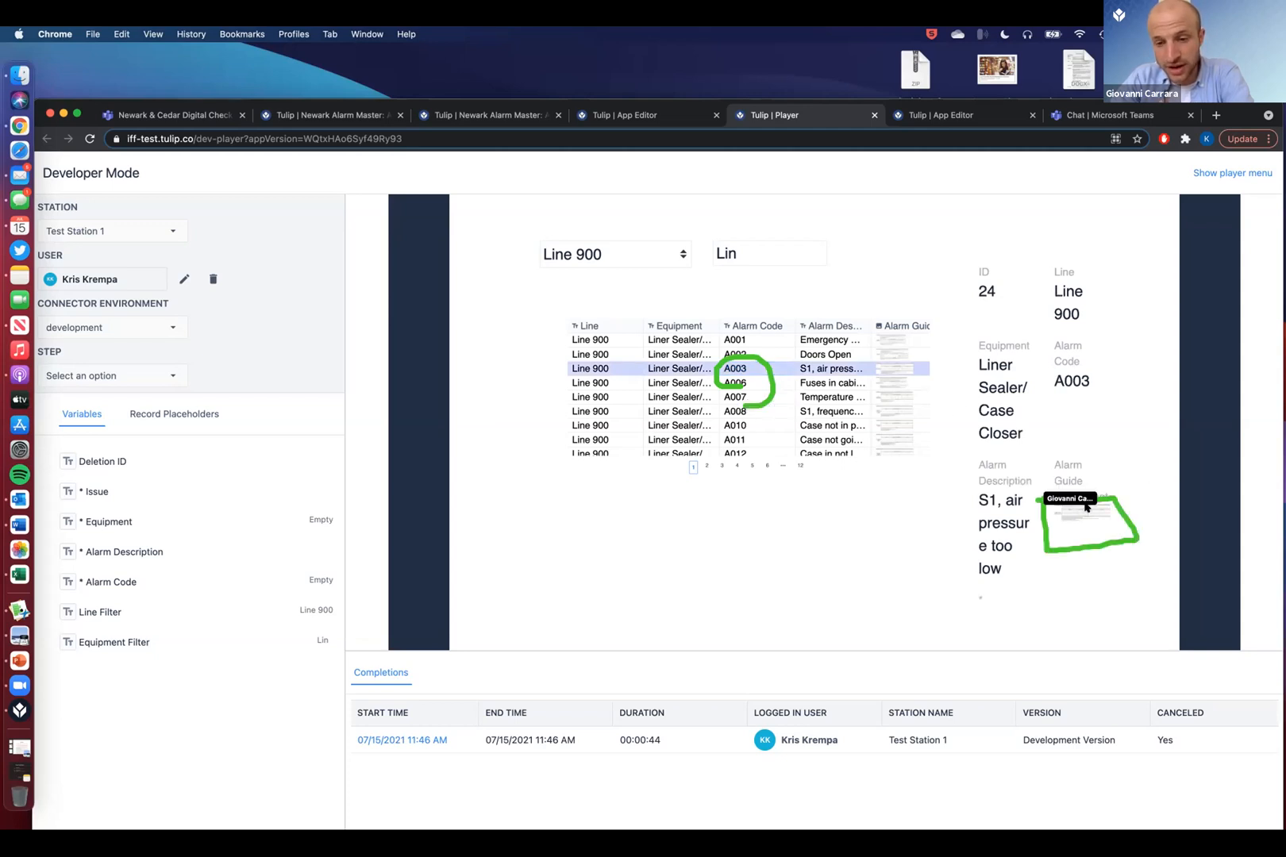
left_click(637, 114)
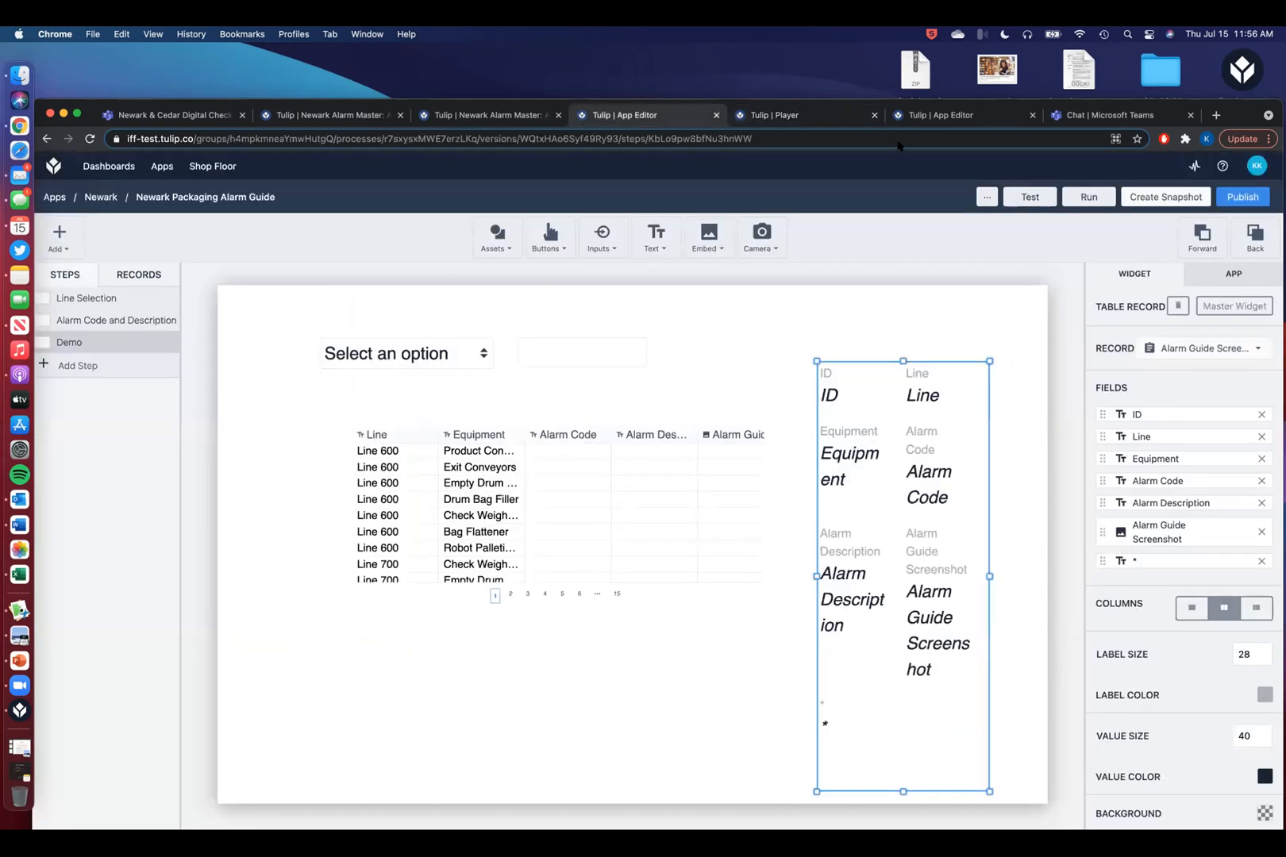
left_click(788, 114)
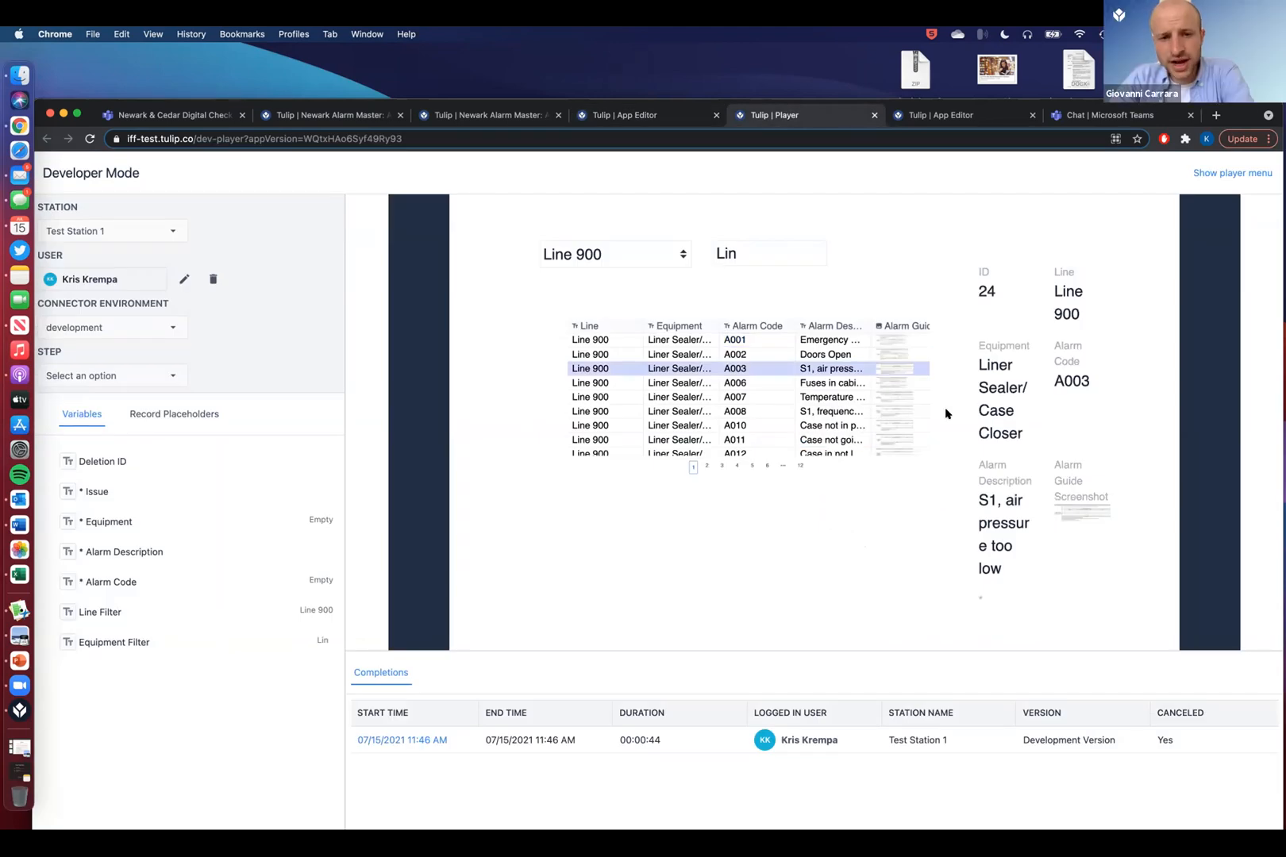
left_click(647, 112)
- Remove the ID, Line, Equipment, Alarm Code and Alarm Description fields from the record widget, checking the result in the player
left_click(1262, 414)
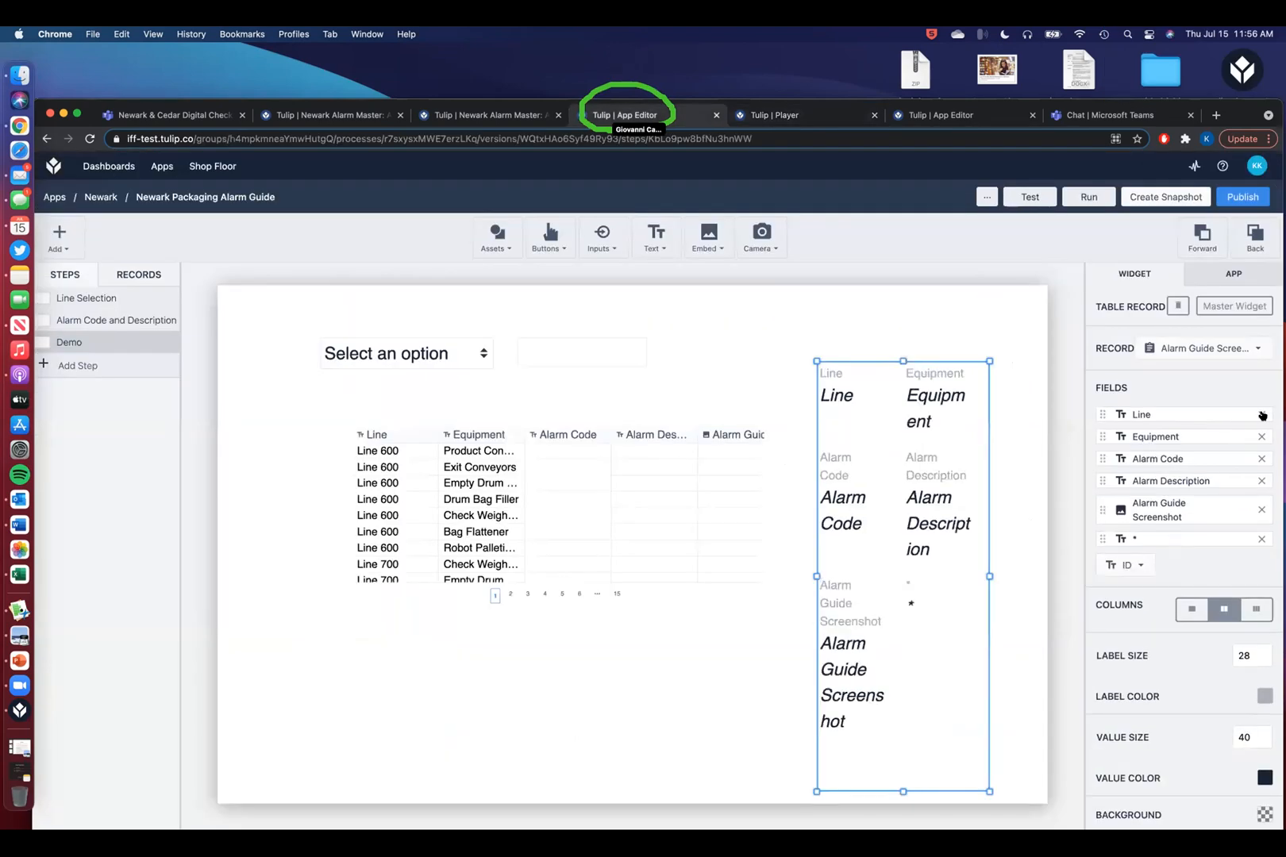
left_click(1263, 414)
left_click(1262, 414)
left_click(1262, 415)
left_click(1262, 414)
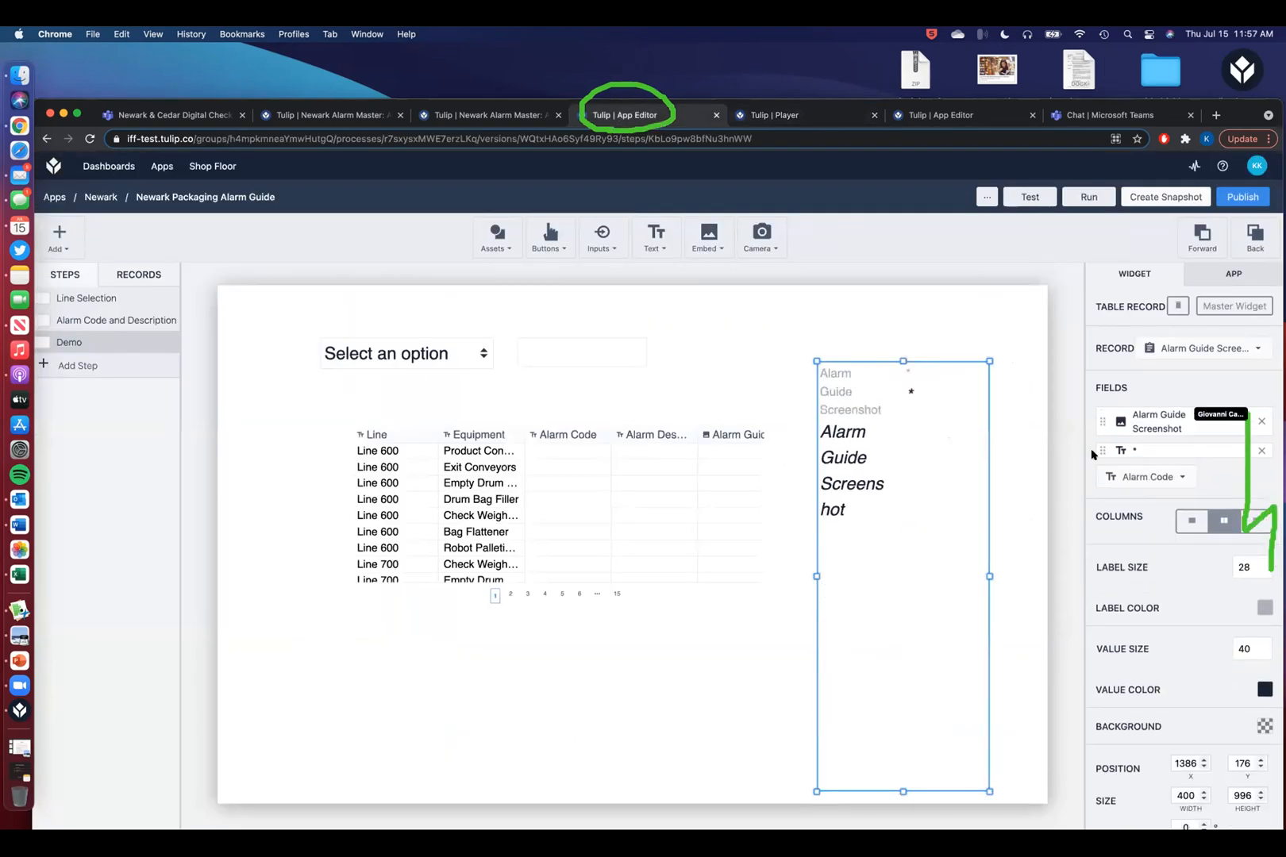
left_click(774, 115)
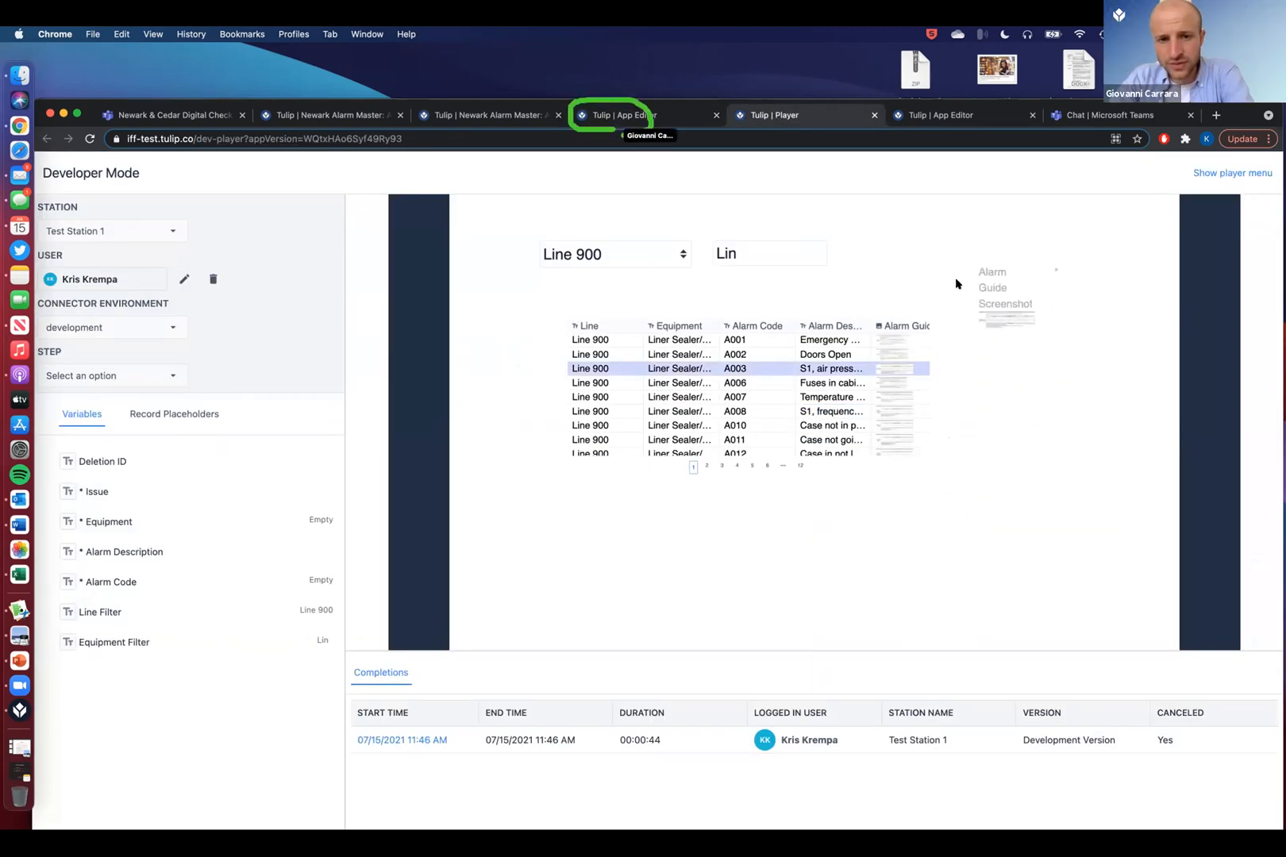
left_click(616, 116)
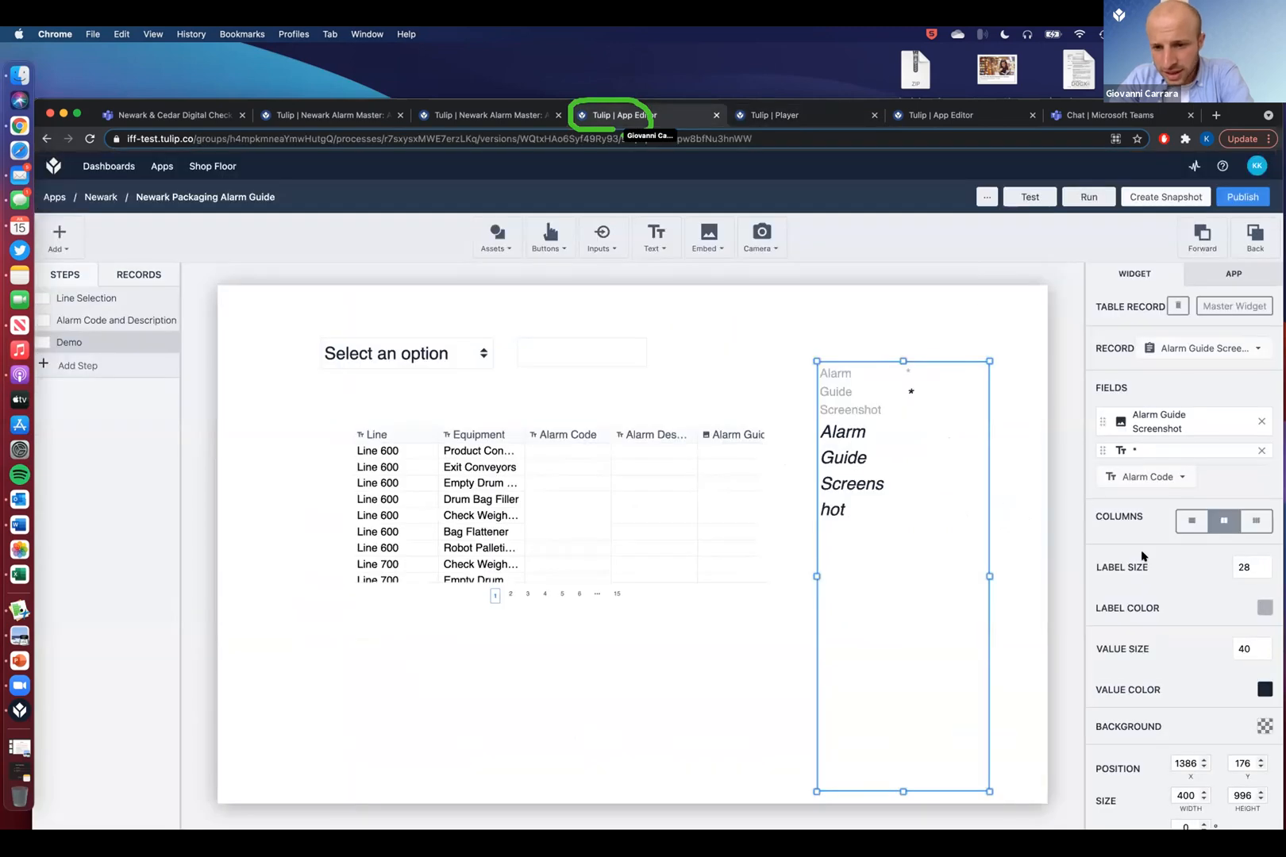
- Set the record widget to show only the Alarm Guide Screenshot field, then preview it in the player
scroll(1141, 555, "down", 1)
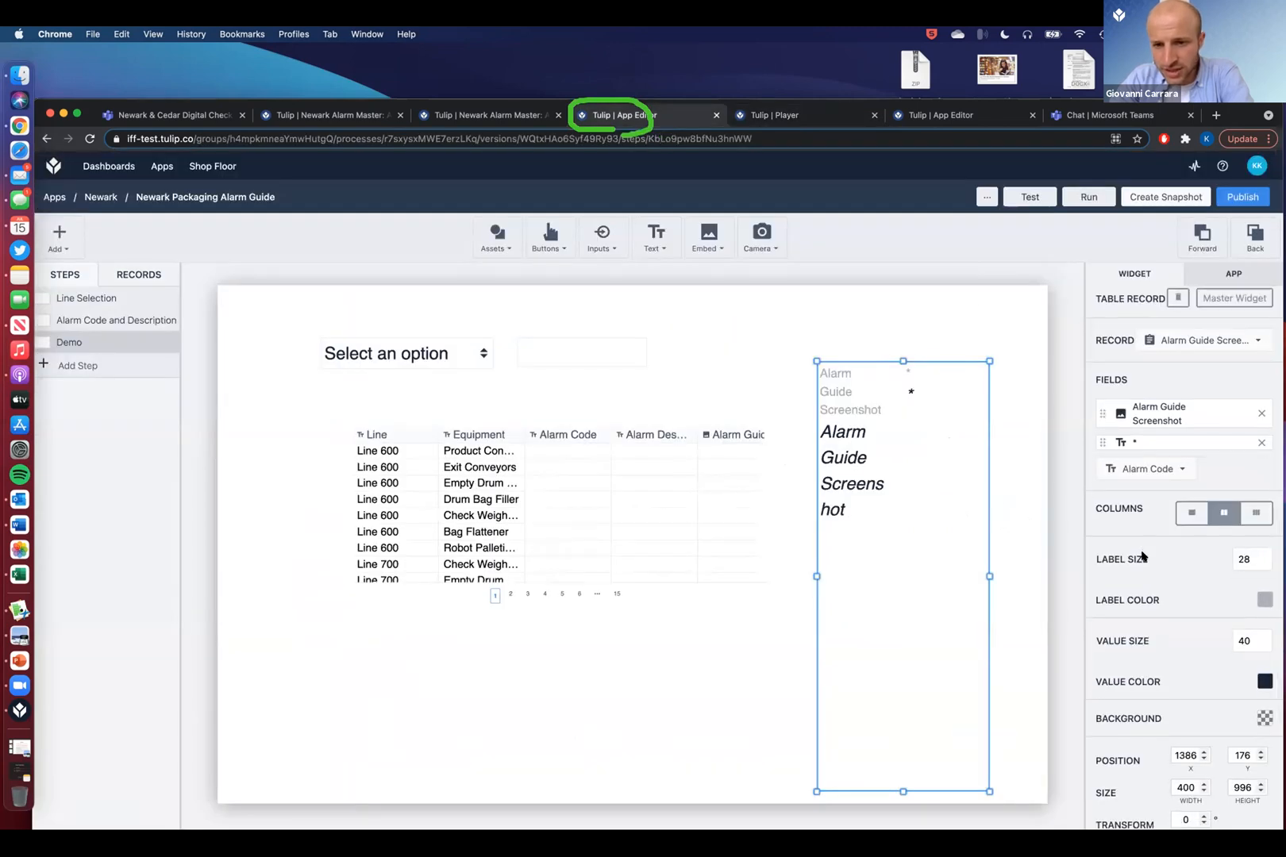
left_click(1143, 341)
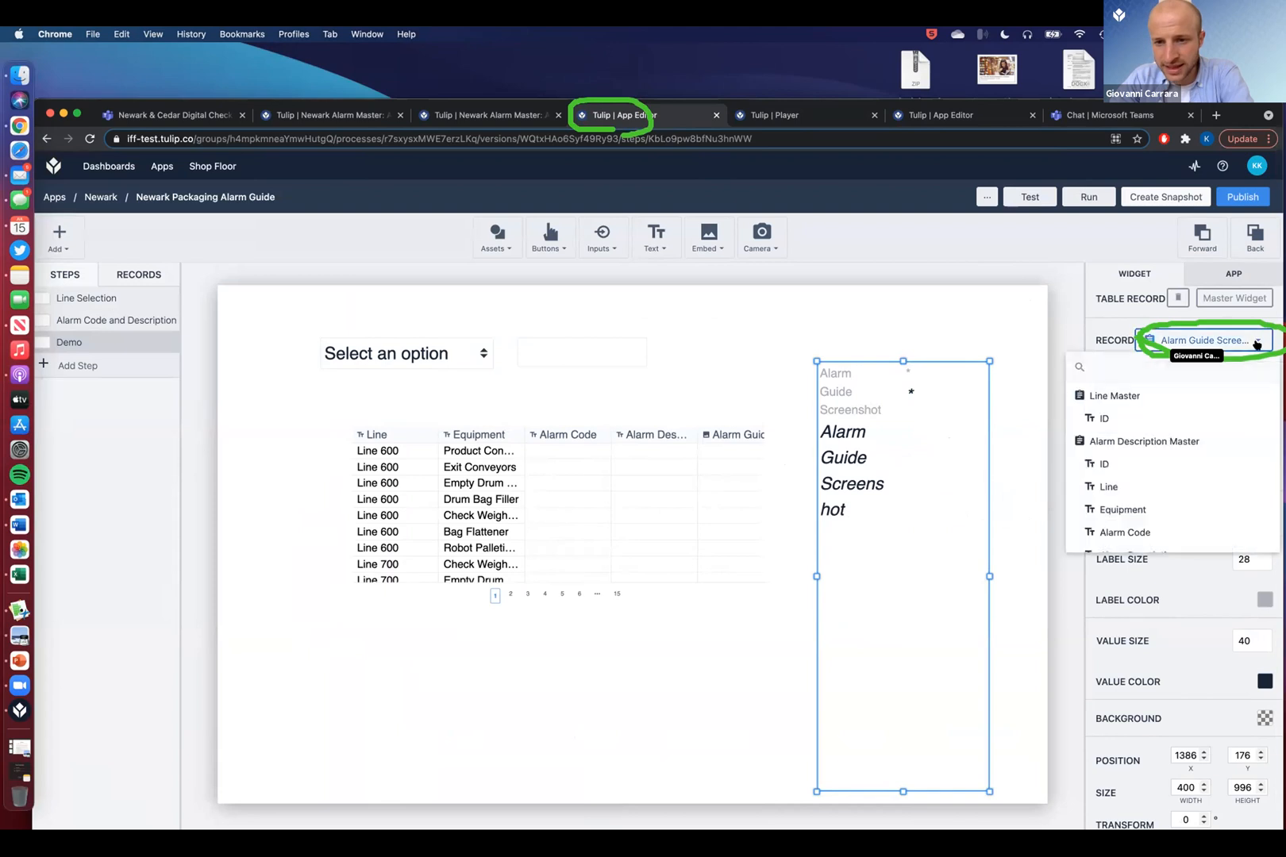
scroll(1157, 445, "down", 2)
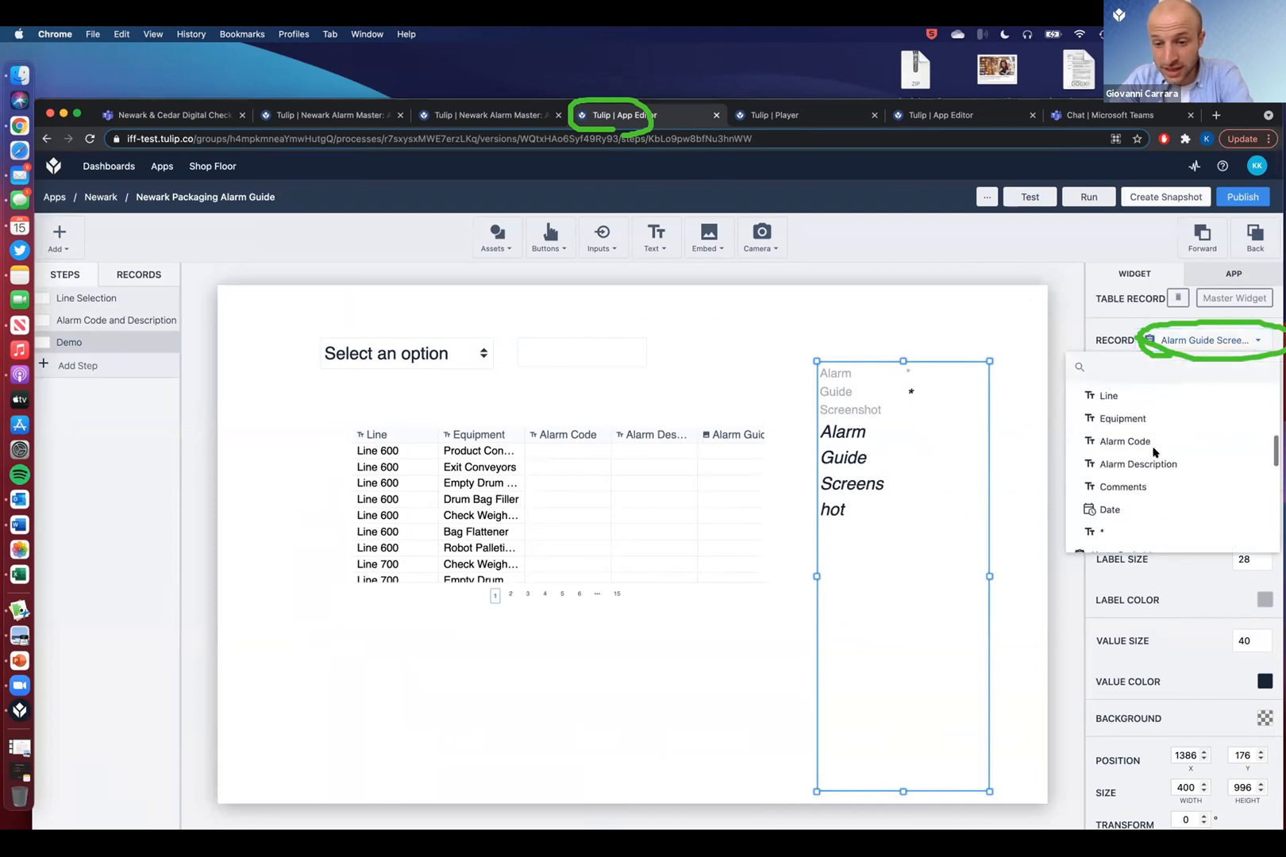
scroll(1155, 453, "down", 5)
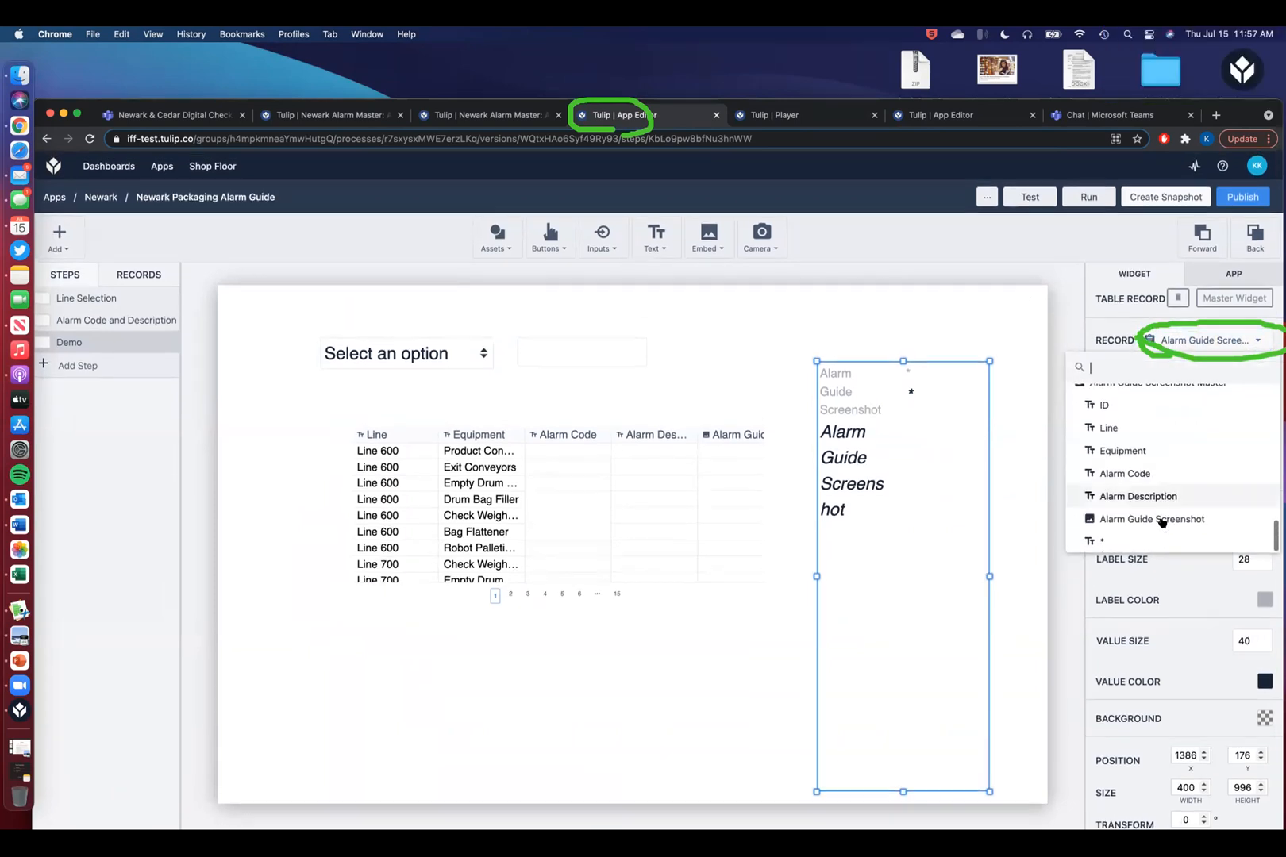
left_click(1161, 519)
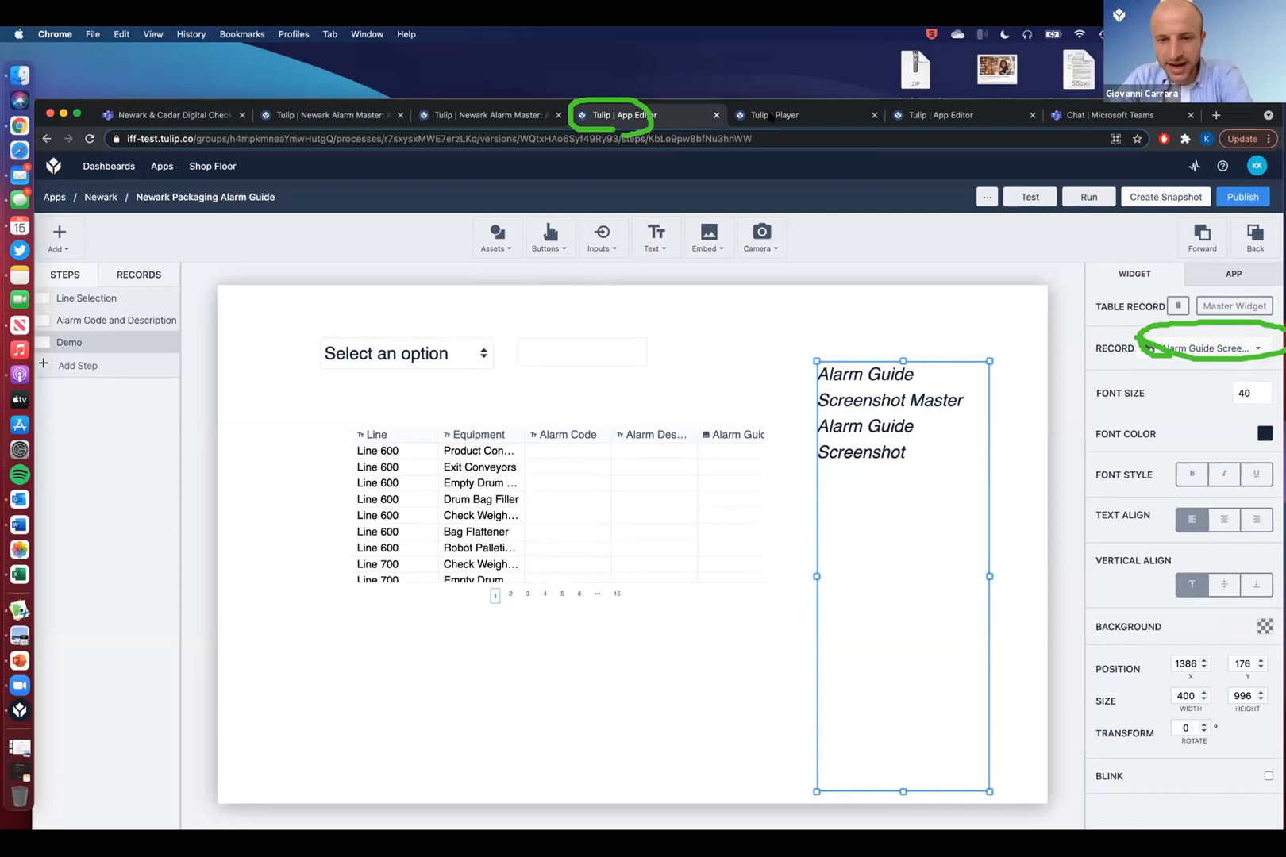
left_click(772, 118)
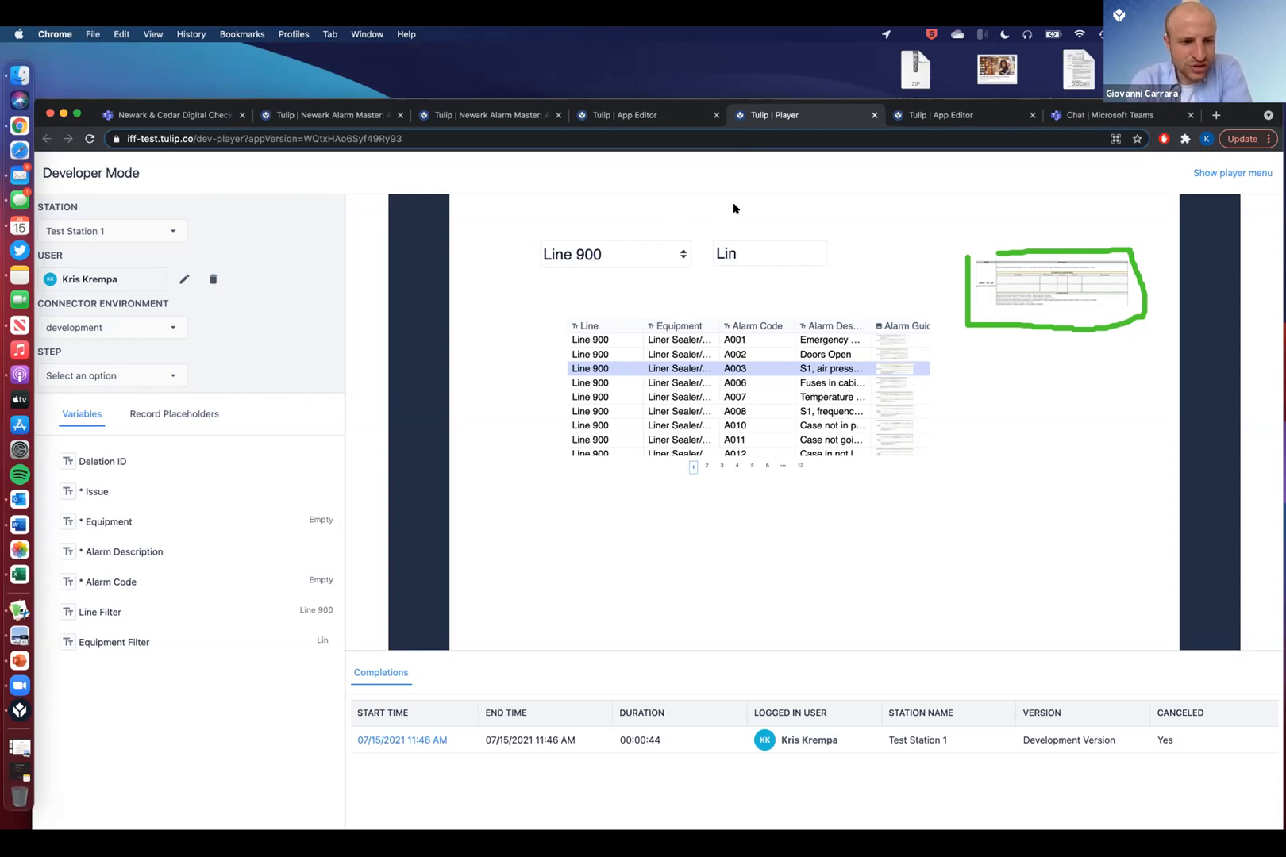
left_click(347, 120)
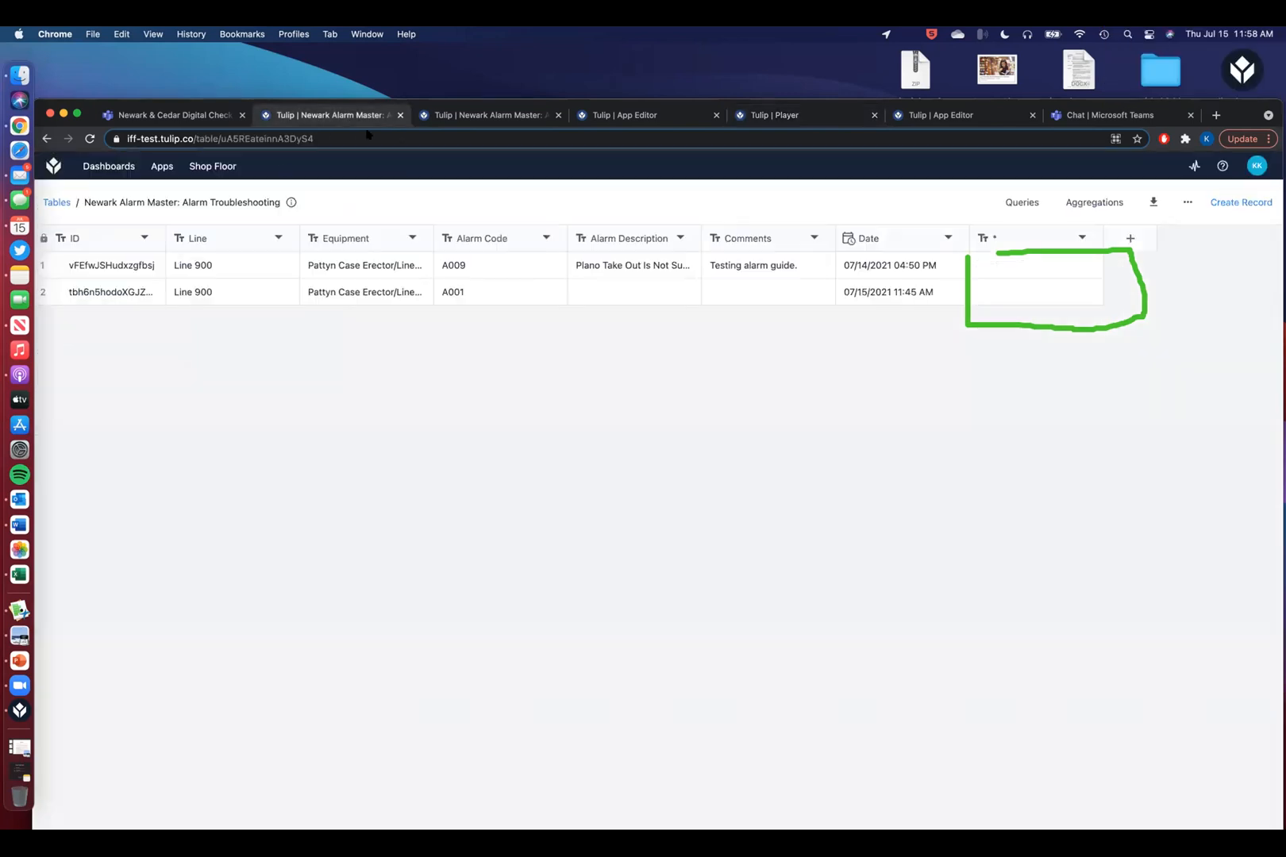
mouse_move(161, 166)
left_click(161, 215)
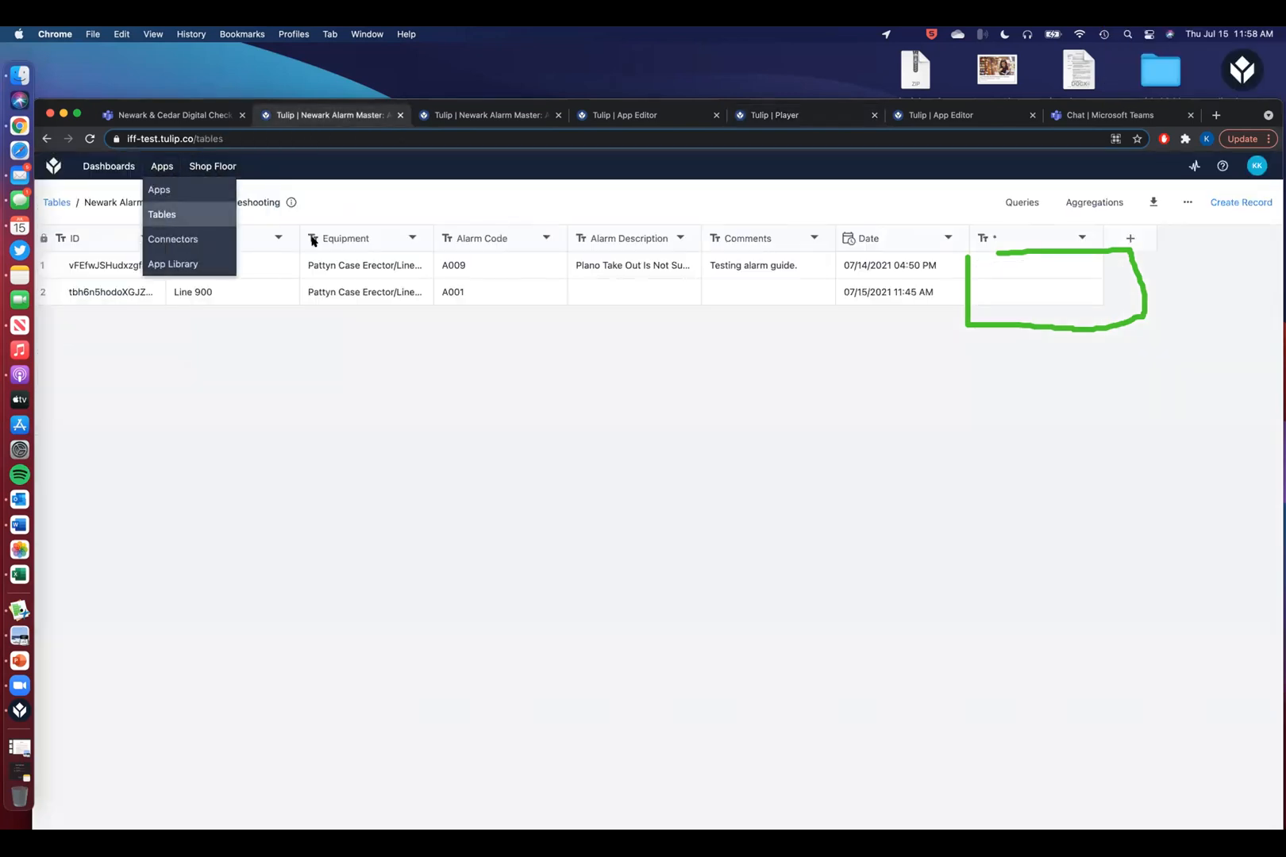
scroll(275, 450, "down", 5)
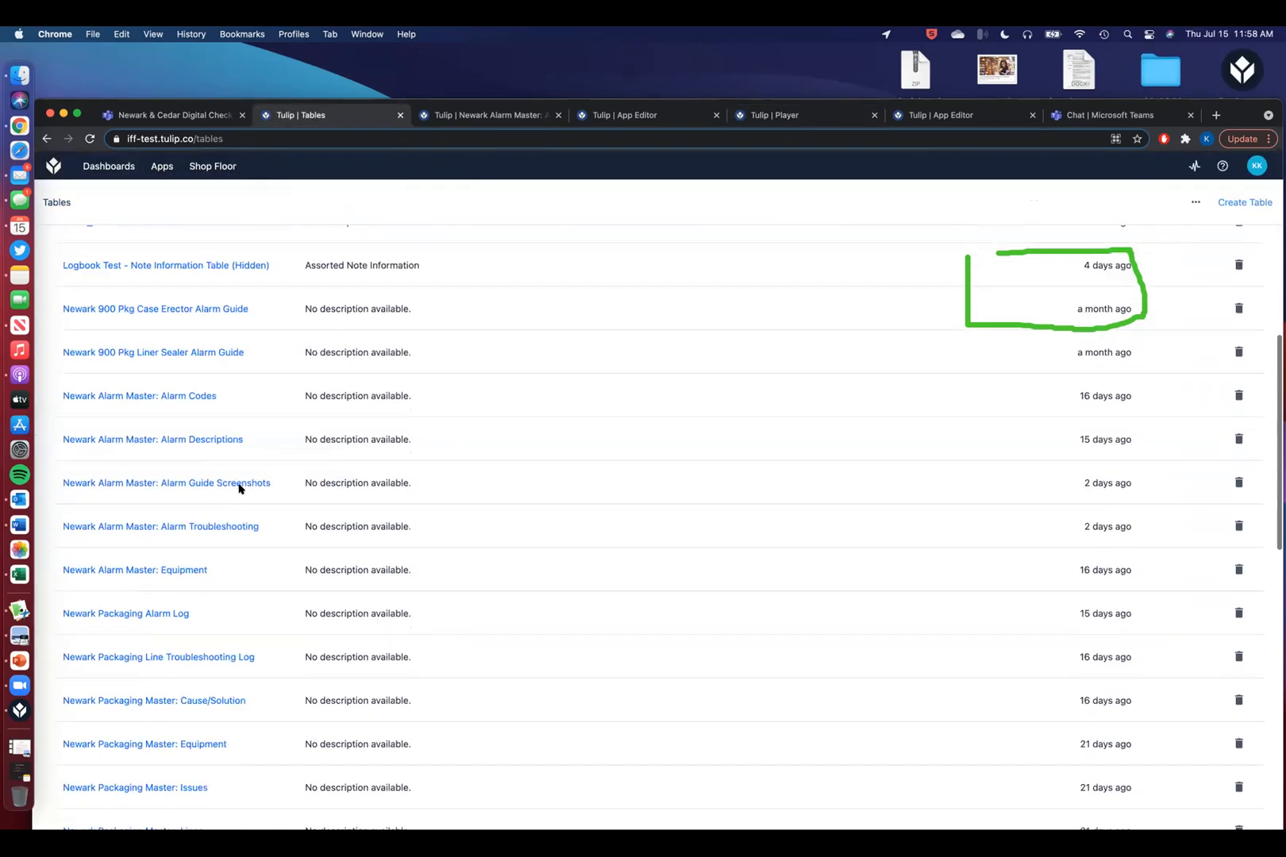
left_click(235, 528)
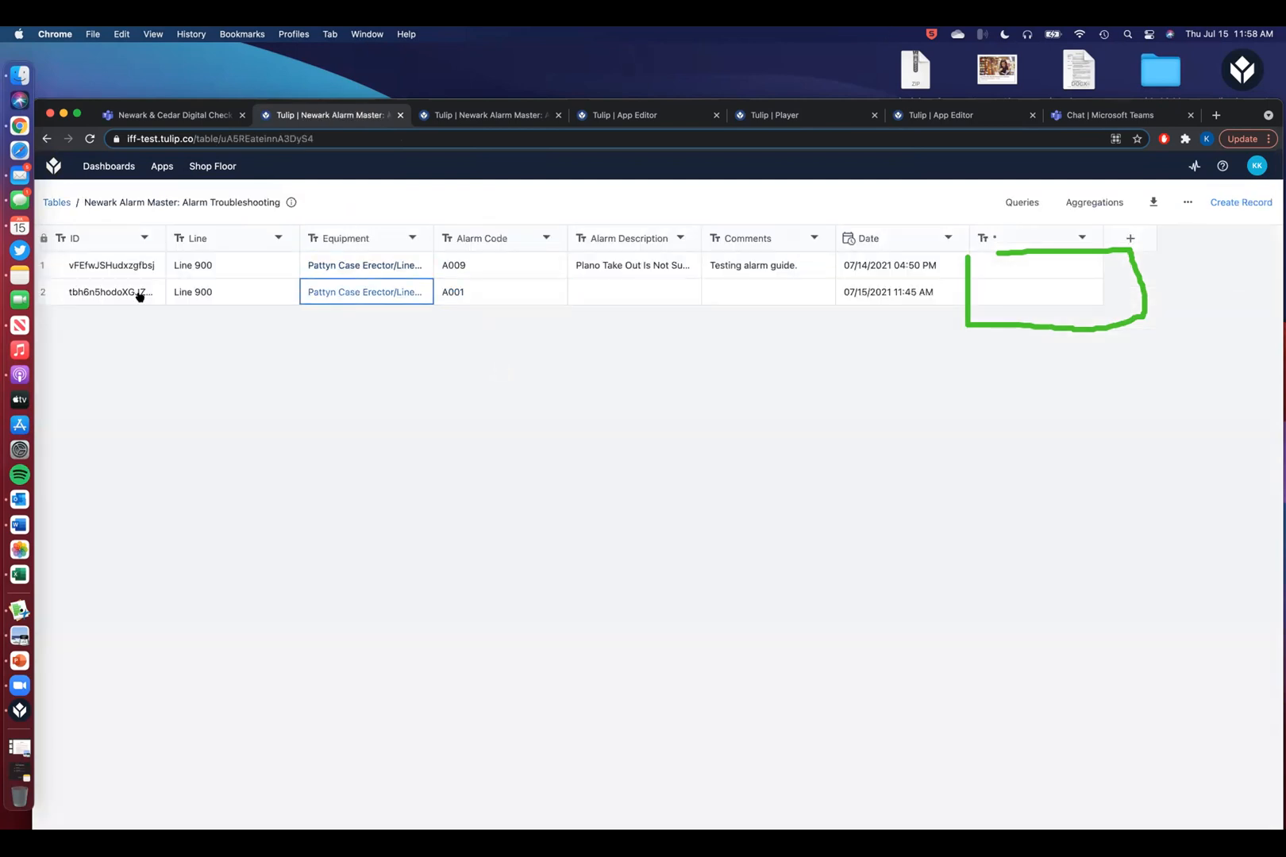